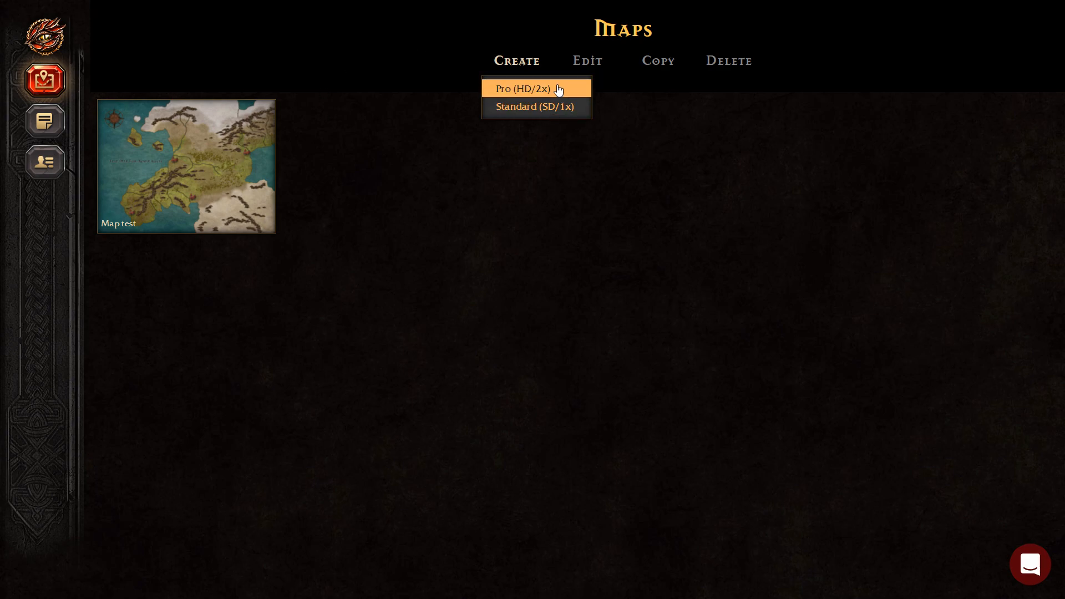
# Create a new Pro (HD/2x) map and activate the Sculpt tool
pyautogui.click(559, 90)
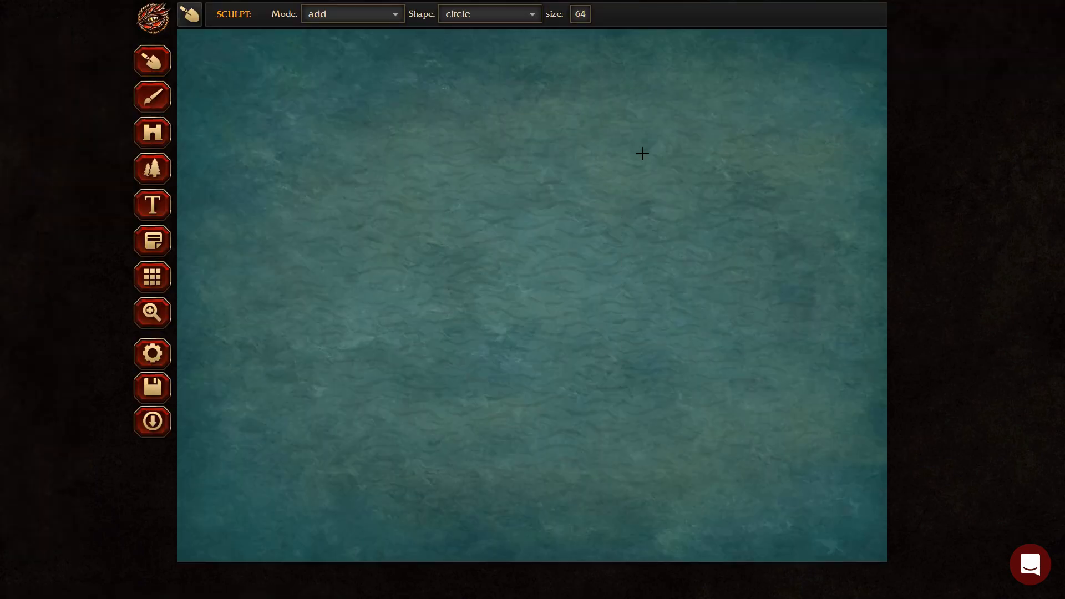
pyautogui.click(164, 103)
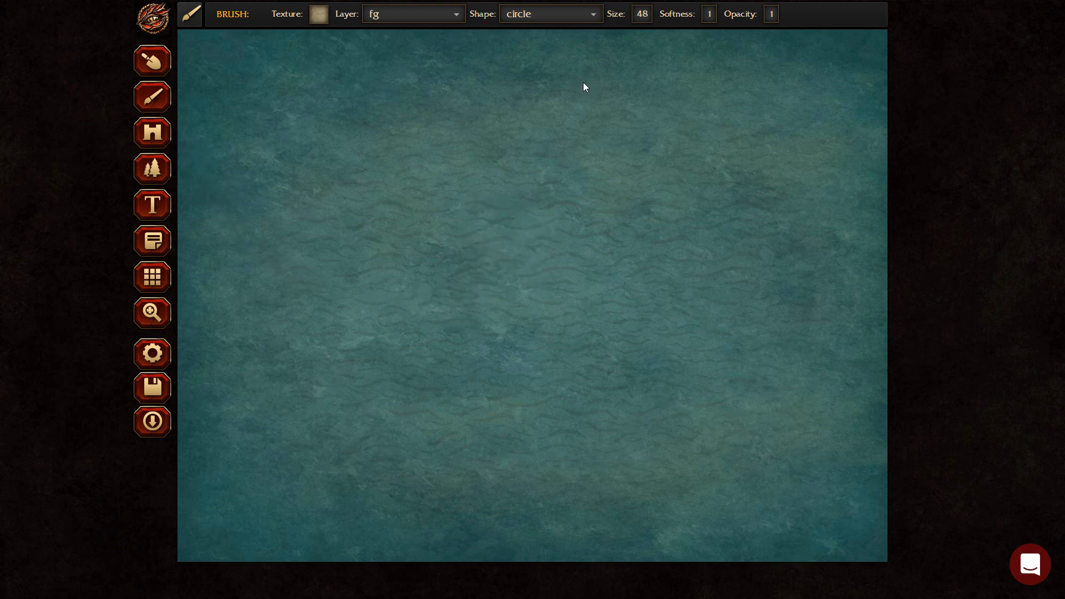
pyautogui.click(153, 60)
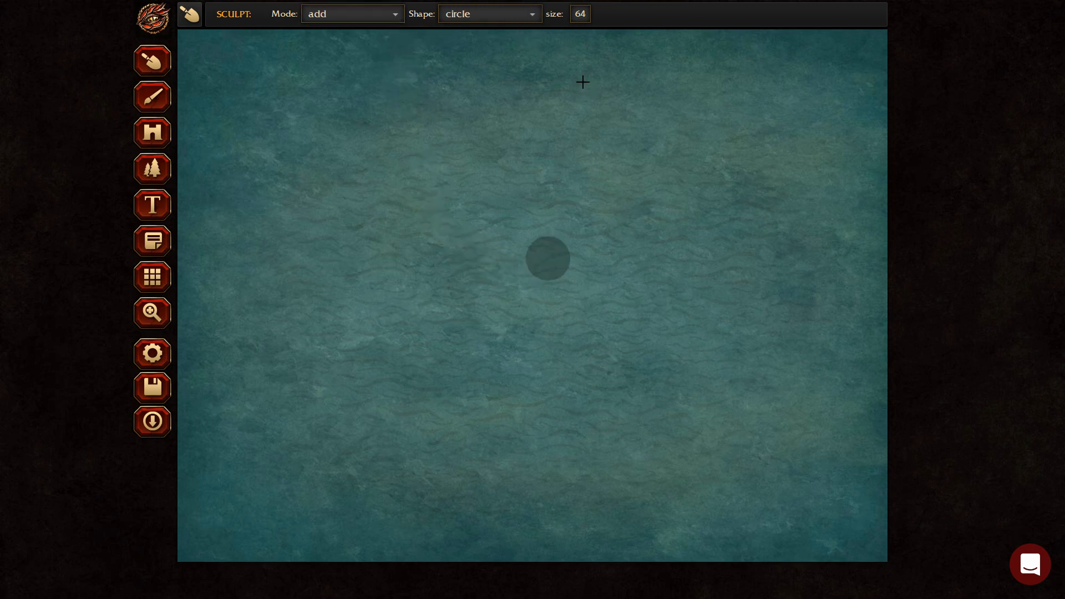
# Sculpt a large continent from the western edge to the northeast in add mode with the size 64 circle, including an eastern peninsula and northern bulge
pyautogui.moveTo(535, 279)
pyautogui.mouseDown()
pyautogui.moveTo(449, 329)
pyautogui.moveTo(366, 288)
pyautogui.moveTo(357, 261)
pyautogui.moveTo(710, 119)
pyautogui.mouseUp()
pyautogui.moveTo(552, 297)
pyautogui.mouseDown()
pyautogui.moveTo(646, 311)
pyautogui.moveTo(700, 164)
pyautogui.mouseUp()
pyautogui.moveTo(393, 304)
pyautogui.mouseDown()
pyautogui.moveTo(500, 266)
pyautogui.moveTo(562, 212)
pyautogui.moveTo(582, 260)
pyautogui.moveTo(623, 270)
pyautogui.moveTo(669, 183)
pyautogui.moveTo(601, 213)
pyautogui.moveTo(663, 243)
pyautogui.moveTo(593, 333)
pyautogui.moveTo(598, 382)
pyautogui.moveTo(531, 453)
pyautogui.moveTo(591, 431)
pyautogui.moveTo(704, 428)
pyautogui.mouseUp()
pyautogui.moveTo(450, 353)
pyautogui.mouseDown()
pyautogui.moveTo(523, 440)
pyautogui.moveTo(550, 373)
pyautogui.moveTo(530, 342)
pyautogui.moveTo(515, 355)
pyautogui.moveTo(567, 396)
pyautogui.moveTo(791, 160)
pyautogui.moveTo(746, 142)
pyautogui.mouseUp()
pyautogui.moveTo(459, 312)
pyautogui.mouseDown()
pyautogui.moveTo(416, 344)
pyautogui.moveTo(330, 359)
pyautogui.moveTo(327, 412)
pyautogui.moveTo(283, 490)
pyautogui.moveTo(204, 514)
pyautogui.moveTo(191, 493)
pyautogui.moveTo(222, 450)
pyautogui.moveTo(299, 402)
pyautogui.moveTo(382, 303)
pyautogui.moveTo(316, 250)
pyautogui.moveTo(216, 249)
pyautogui.moveTo(193, 278)
pyautogui.moveTo(205, 339)
pyautogui.moveTo(247, 371)
pyautogui.moveTo(315, 351)
pyautogui.moveTo(330, 313)
pyautogui.moveTo(319, 307)
pyautogui.moveTo(247, 451)
pyautogui.moveTo(189, 383)
pyautogui.moveTo(202, 441)
pyautogui.moveTo(289, 448)
pyautogui.moveTo(297, 474)
pyautogui.moveTo(288, 401)
pyautogui.moveTo(361, 331)
pyautogui.mouseUp()
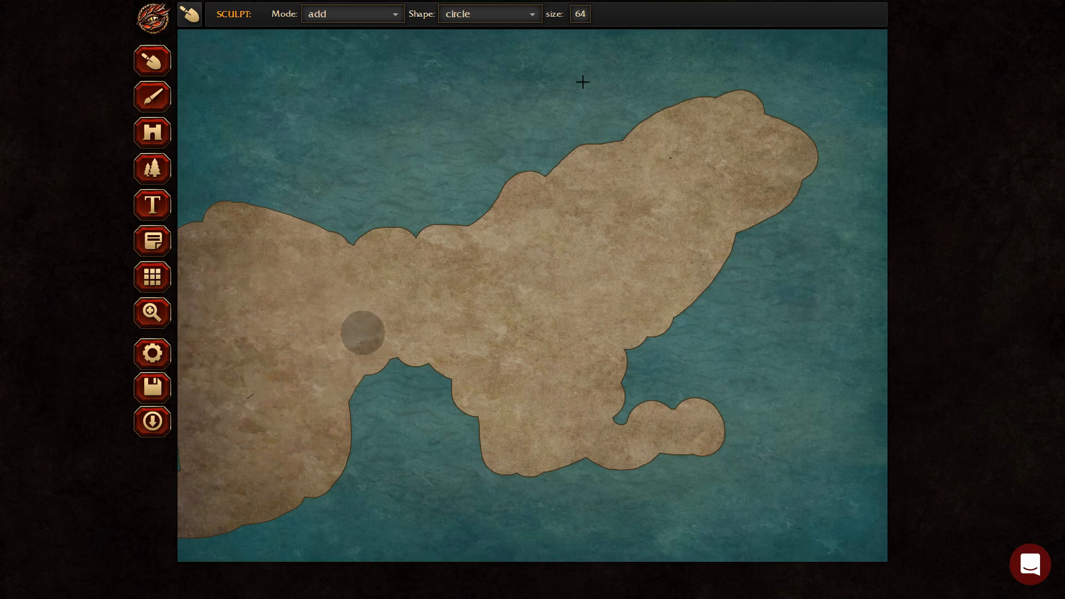
pyautogui.moveTo(794, 287)
pyautogui.mouseDown()
pyautogui.moveTo(801, 357)
pyautogui.moveTo(784, 391)
pyautogui.moveTo(786, 349)
pyautogui.moveTo(765, 307)
pyautogui.moveTo(723, 280)
pyautogui.moveTo(722, 227)
pyautogui.moveTo(764, 274)
pyautogui.moveTo(785, 391)
pyautogui.mouseUp()
pyautogui.moveTo(510, 223)
pyautogui.mouseDown()
pyautogui.moveTo(393, 192)
pyautogui.moveTo(351, 169)
pyautogui.moveTo(333, 226)
pyautogui.mouseUp()
# Add separate islands along the map's southern and northern edges, including the northwest and northeast corners
pyautogui.moveTo(656, 519)
pyautogui.mouseDown()
pyautogui.moveTo(672, 544)
pyautogui.moveTo(718, 539)
pyautogui.moveTo(588, 556)
pyautogui.mouseUp()
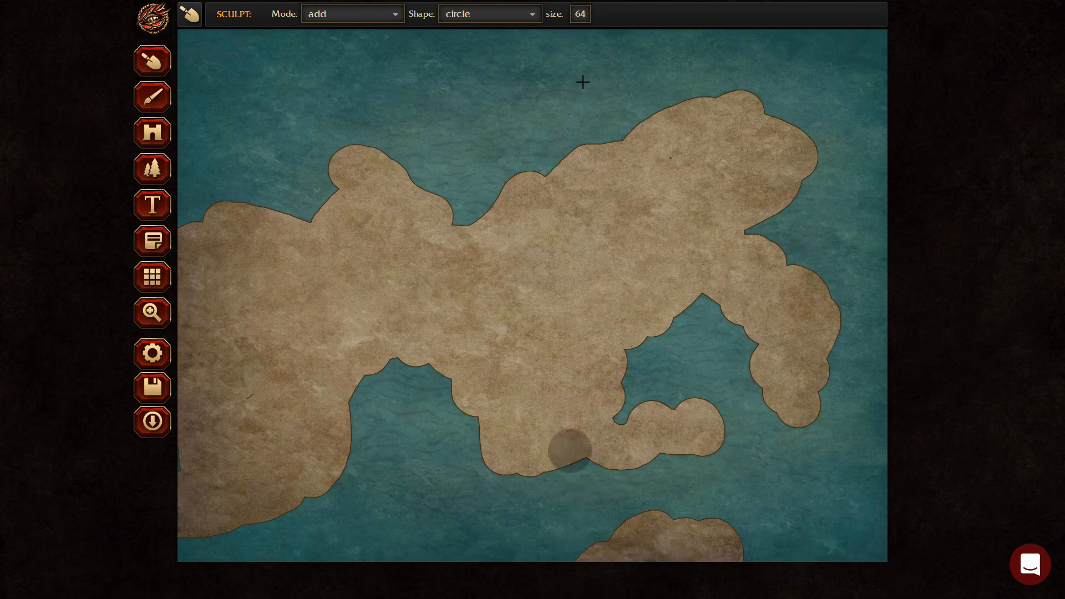
pyautogui.moveTo(449, 58)
pyautogui.mouseDown()
pyautogui.moveTo(542, 72)
pyautogui.moveTo(516, 40)
pyautogui.mouseUp()
pyautogui.moveTo(192, 119)
pyautogui.mouseDown()
pyautogui.moveTo(204, 56)
pyautogui.moveTo(221, 82)
pyautogui.moveTo(251, 87)
pyautogui.mouseUp()
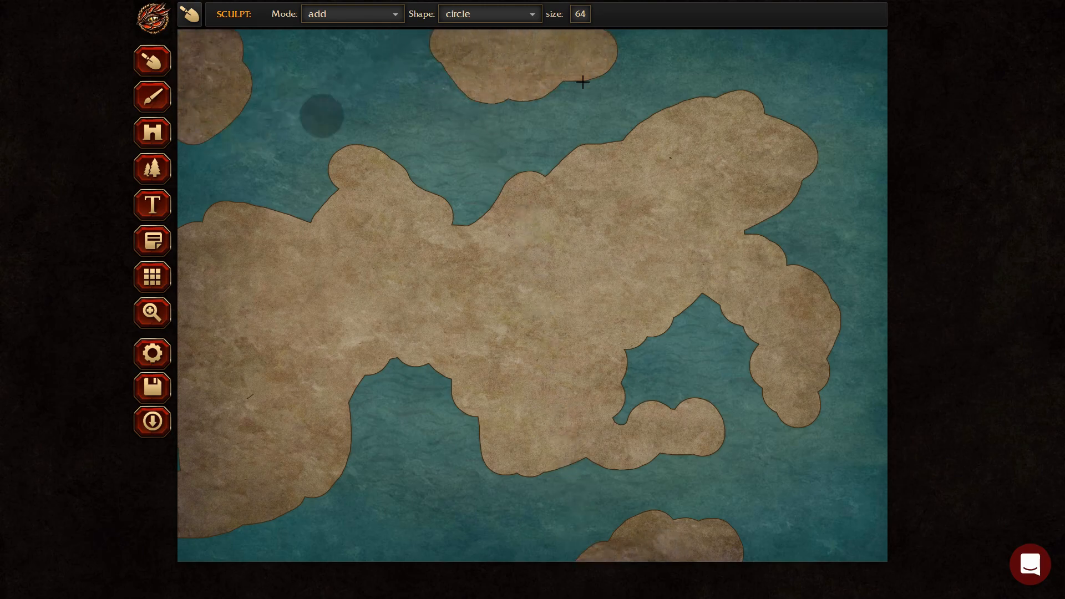
pyautogui.moveTo(768, 45)
pyautogui.mouseDown()
pyautogui.moveTo(868, 64)
pyautogui.moveTo(821, 23)
pyautogui.mouseUp()
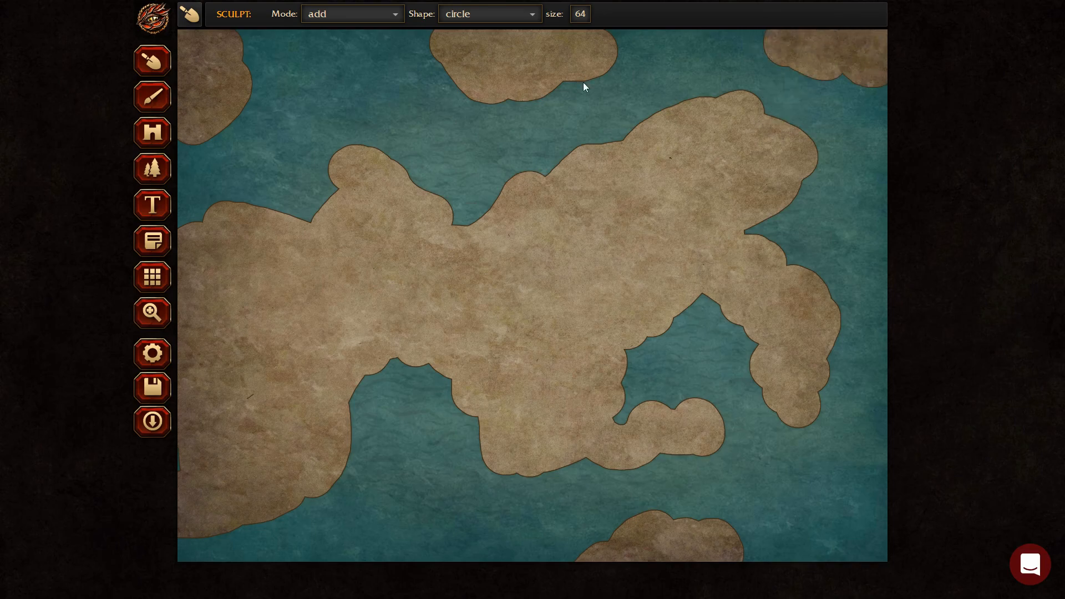
pyautogui.moveTo(606, 33); pyautogui.dragTo(593, 60)
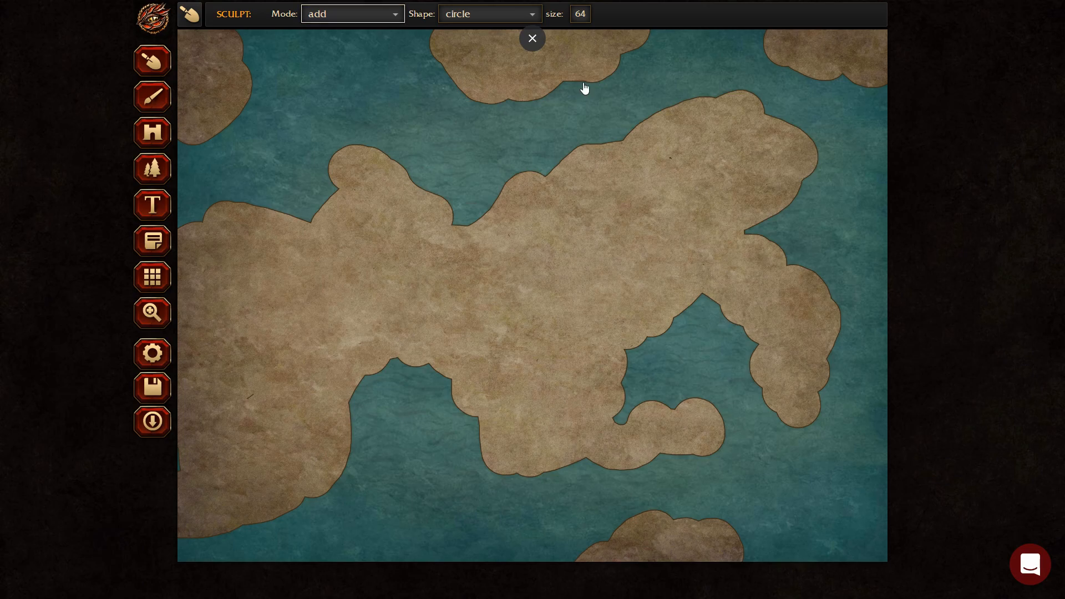
# Erase the islands along the northern and southern edges in subtract mode
pyautogui.click(352, 14)
pyautogui.click(333, 52)
pyautogui.moveTo(511, 60)
pyautogui.mouseDown()
pyautogui.moveTo(404, 85)
pyautogui.moveTo(536, 116)
pyautogui.moveTo(784, 32)
pyautogui.moveTo(868, 69)
pyautogui.mouseUp()
pyautogui.moveTo(668, 543)
pyautogui.mouseDown()
pyautogui.moveTo(571, 552)
pyautogui.moveTo(710, 539)
pyautogui.moveTo(679, 538)
pyautogui.mouseUp()
pyautogui.moveTo(203, 81)
pyautogui.mouseDown()
pyautogui.moveTo(187, 129)
pyautogui.moveTo(216, 145)
pyautogui.moveTo(192, 100)
pyautogui.moveTo(208, 52)
pyautogui.mouseUp()
# Switch sculpting to add mode and build new land north of the continent and near the northeast corner
pyautogui.click(353, 14)
pyautogui.click(319, 35)
pyautogui.click(447, 136)
pyautogui.moveTo(477, 118)
pyautogui.mouseDown()
pyautogui.moveTo(458, 71)
pyautogui.moveTo(393, 100)
pyautogui.moveTo(317, 65)
pyautogui.moveTo(396, 72)
pyautogui.moveTo(419, 43)
pyautogui.moveTo(444, 42)
pyautogui.mouseUp()
pyautogui.moveTo(845, 48)
pyautogui.mouseDown()
pyautogui.moveTo(841, 34)
pyautogui.moveTo(756, 50)
pyautogui.mouseUp()
pyautogui.moveTo(563, 73)
pyautogui.mouseDown()
pyautogui.moveTo(504, 82)
pyautogui.moveTo(543, 70)
pyautogui.moveTo(574, 96)
pyautogui.moveTo(579, 75)
pyautogui.moveTo(519, 45)
pyautogui.moveTo(406, 45)
pyautogui.mouseUp()
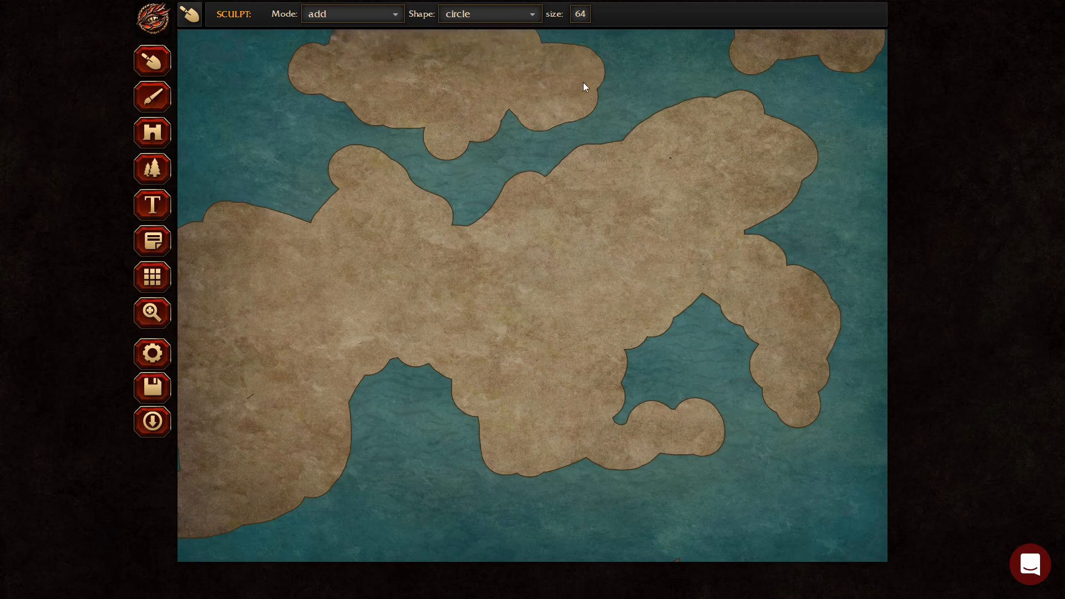
# Join the northern land to the continent as a thin arm and erase the excess along the map's northern edge in subtract mode
pyautogui.moveTo(360, 136)
pyautogui.mouseDown()
pyautogui.moveTo(402, 184)
pyautogui.moveTo(423, 161)
pyautogui.moveTo(390, 119)
pyautogui.moveTo(339, 107)
pyautogui.moveTo(393, 72)
pyautogui.moveTo(430, 94)
pyautogui.moveTo(496, 68)
pyautogui.moveTo(606, 64)
pyautogui.moveTo(342, 25)
pyautogui.moveTo(353, 44)
pyautogui.moveTo(520, 38)
pyautogui.moveTo(377, 69)
pyautogui.moveTo(282, 74)
pyautogui.moveTo(648, 42)
pyautogui.moveTo(876, 50)
pyautogui.mouseUp()
pyautogui.click(353, 14)
pyautogui.click(344, 54)
# Extend the continent's northwest, east, south and southwest coasts with irregular land in add mode
pyautogui.click(353, 13)
pyautogui.click(333, 35)
pyautogui.moveTo(732, 271)
pyautogui.mouseDown()
pyautogui.moveTo(776, 218)
pyautogui.moveTo(780, 233)
pyautogui.moveTo(435, 360)
pyautogui.moveTo(381, 364)
pyautogui.moveTo(341, 387)
pyautogui.moveTo(319, 496)
pyautogui.moveTo(347, 493)
pyautogui.moveTo(254, 514)
pyautogui.mouseUp()
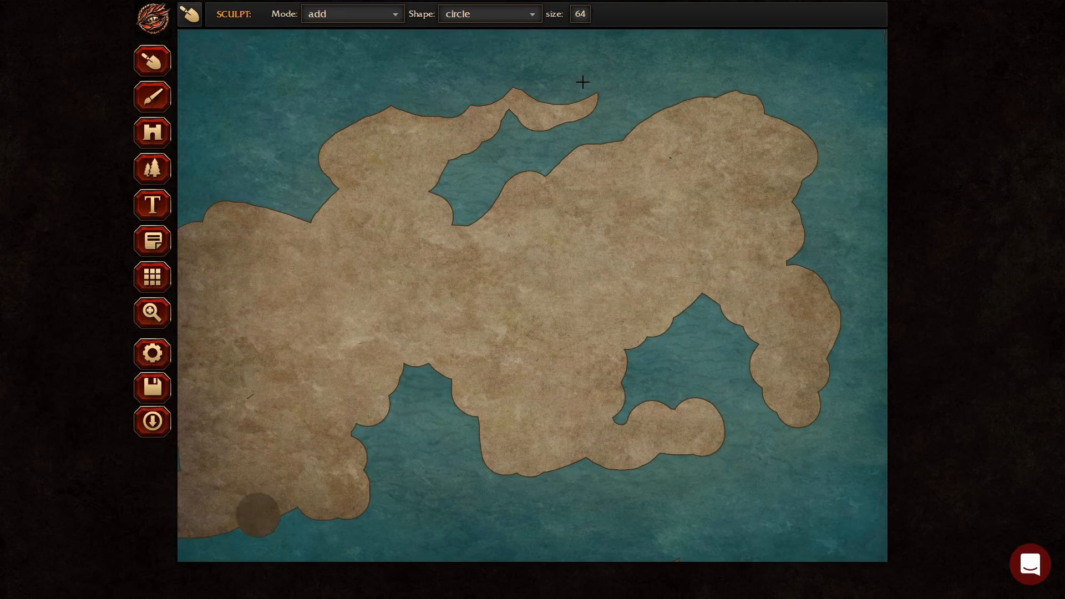
pyautogui.moveTo(513, 519)
pyautogui.mouseDown()
pyautogui.moveTo(579, 475)
pyautogui.moveTo(567, 470)
pyautogui.moveTo(610, 451)
pyautogui.moveTo(630, 476)
pyautogui.moveTo(604, 480)
pyautogui.moveTo(735, 513)
pyautogui.moveTo(710, 540)
pyautogui.moveTo(678, 544)
pyautogui.moveTo(627, 494)
pyautogui.moveTo(590, 508)
pyautogui.moveTo(568, 500)
pyautogui.moveTo(624, 481)
pyautogui.moveTo(810, 208)
pyautogui.moveTo(840, 190)
pyautogui.moveTo(782, 251)
pyautogui.moveTo(729, 213)
pyautogui.moveTo(633, 234)
pyautogui.moveTo(462, 166)
pyautogui.moveTo(289, 144)
pyautogui.moveTo(318, 194)
pyautogui.moveTo(265, 204)
pyautogui.moveTo(236, 226)
pyautogui.moveTo(182, 110)
pyautogui.moveTo(216, 129)
pyautogui.moveTo(253, 130)
pyautogui.moveTo(241, 135)
pyautogui.moveTo(282, 171)
pyautogui.moveTo(441, 116)
pyautogui.moveTo(393, 349)
pyautogui.mouseUp()
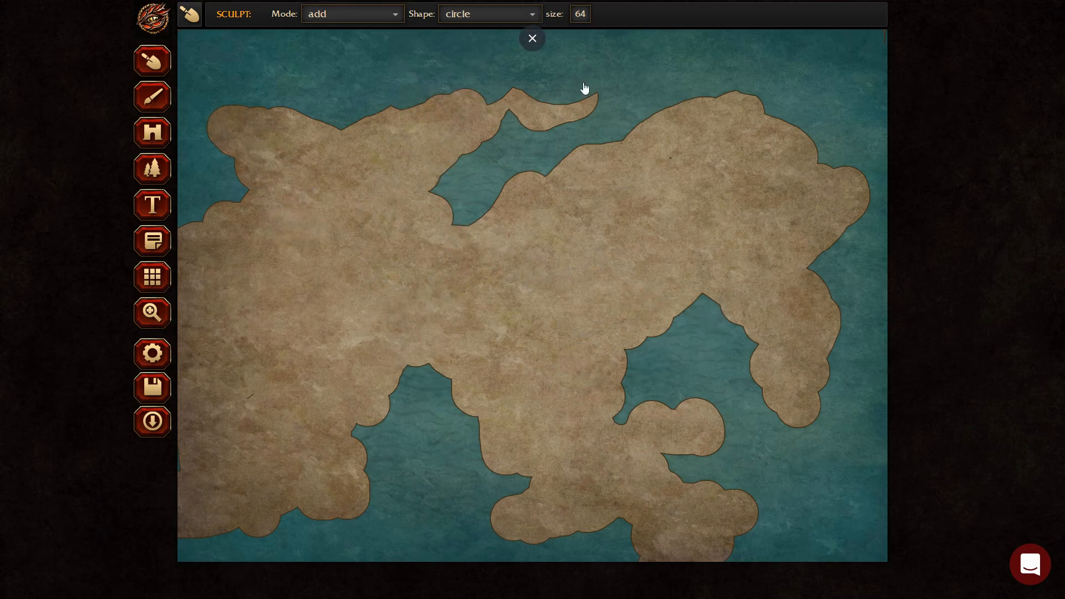
# Carve bays and a northwestern inlet and roughen the coastline in subtract mode with a circle of size 27
pyautogui.click(531, 14)
pyautogui.press('Up')
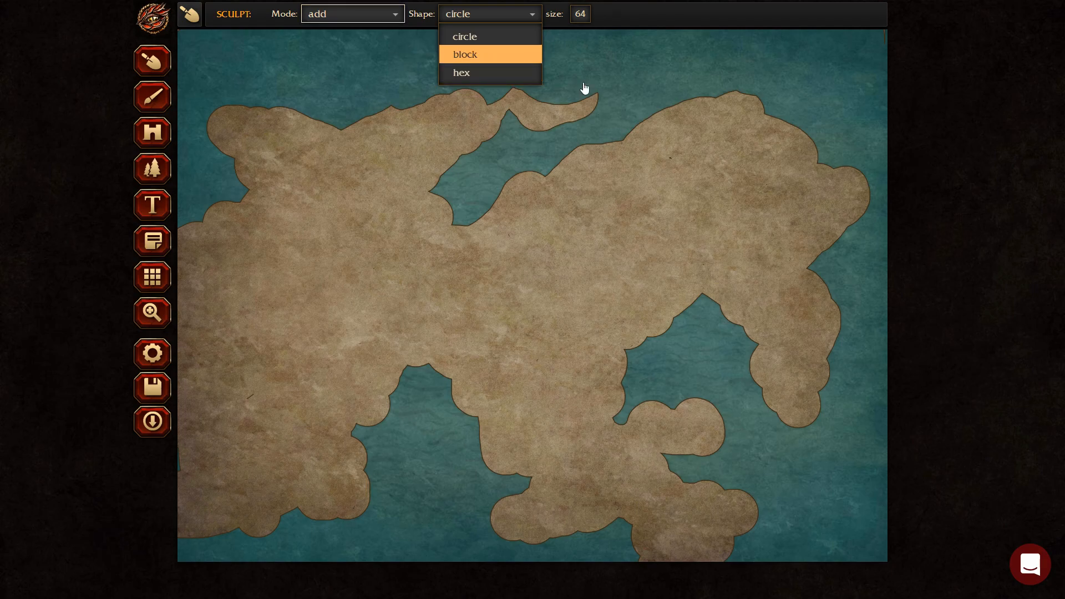
pyautogui.click(355, 14)
pyautogui.click(349, 55)
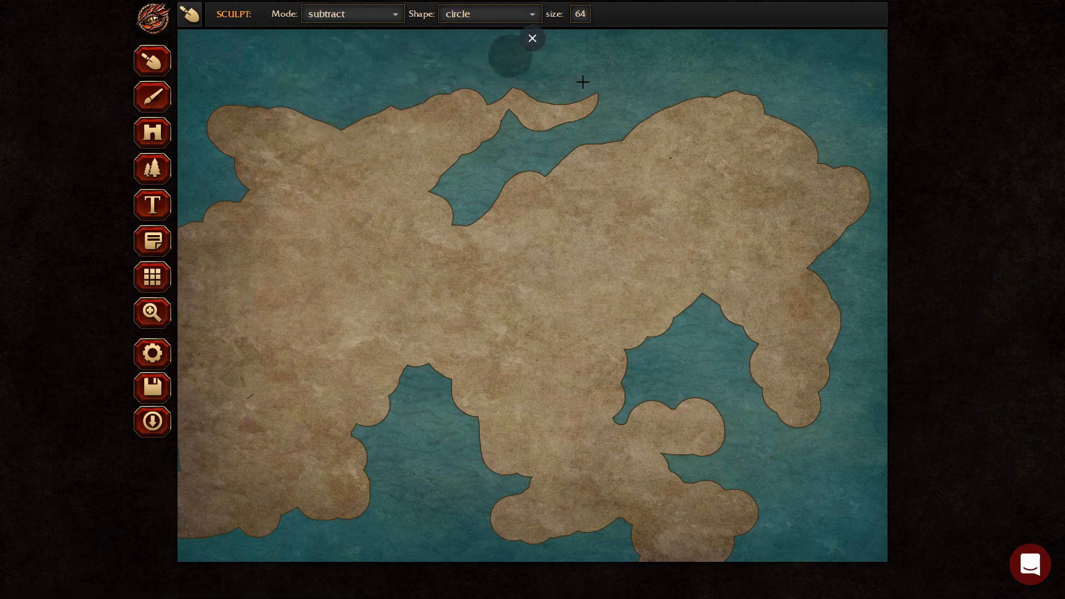
pyautogui.click(581, 14)
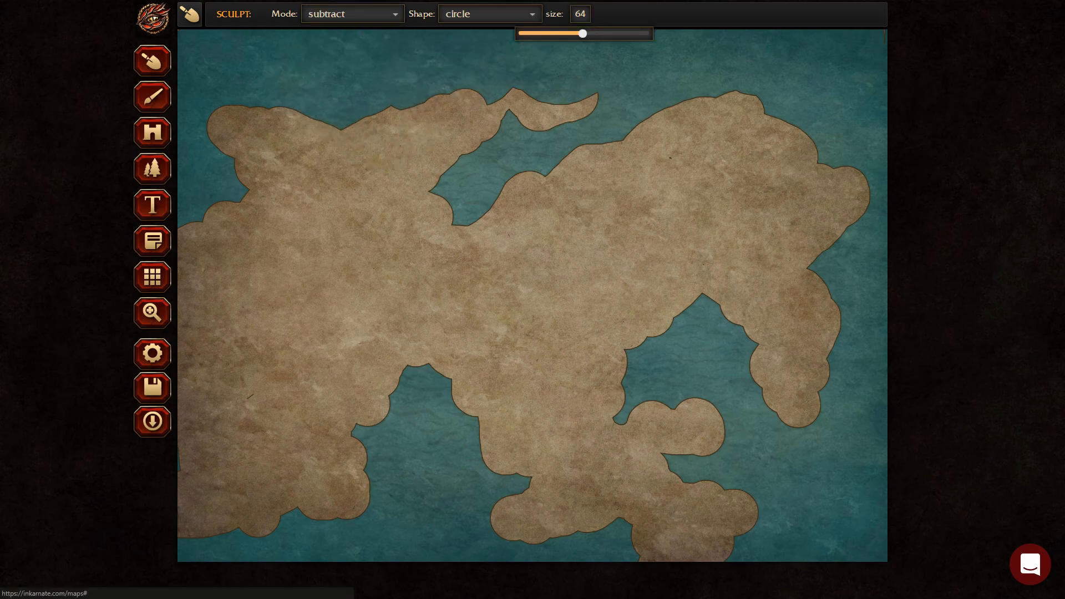
pyautogui.moveTo(581, 38); pyautogui.dragTo(542, 38)
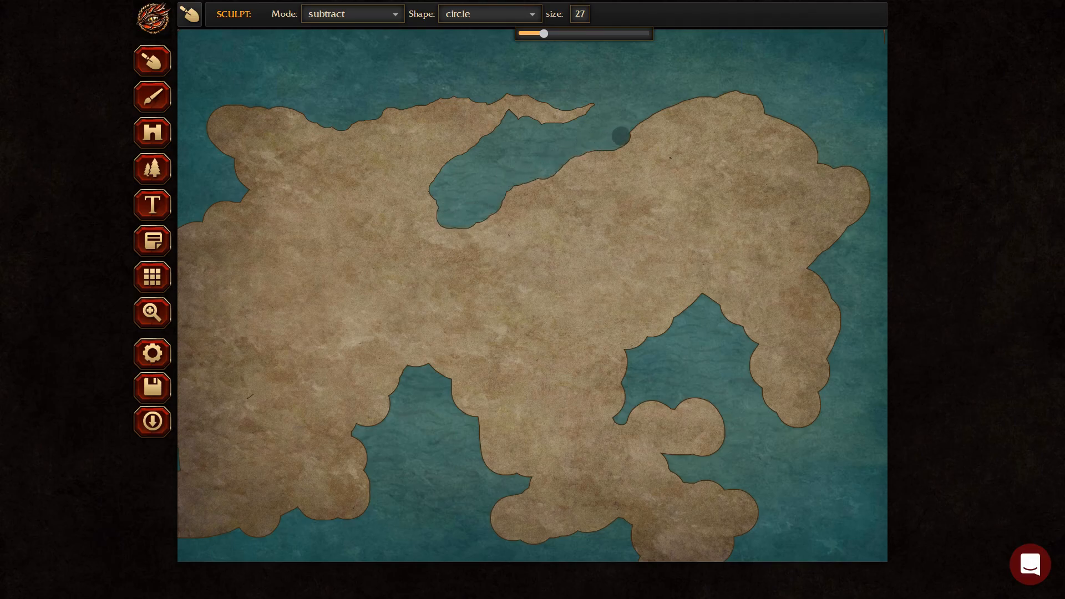
pyautogui.click(275, 178)
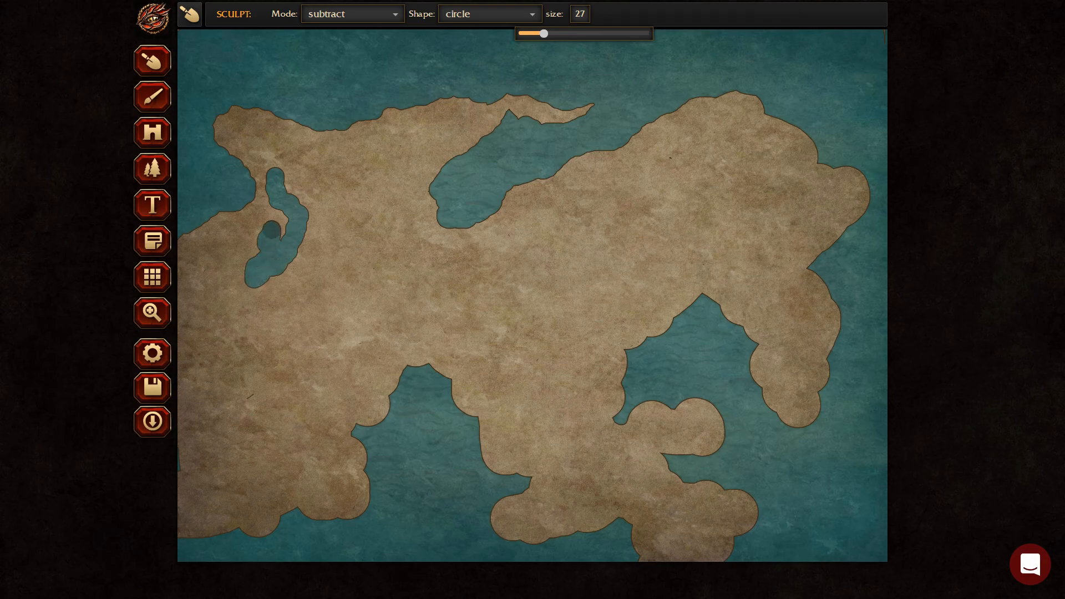
pyautogui.click(496, 397)
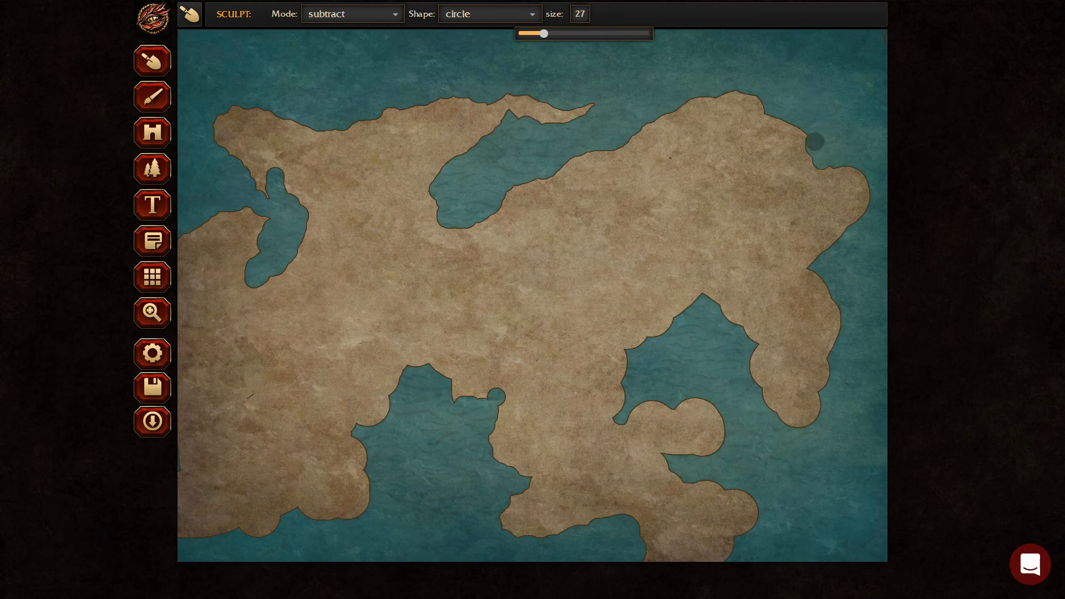
pyautogui.moveTo(710, 90); pyautogui.dragTo(662, 113)
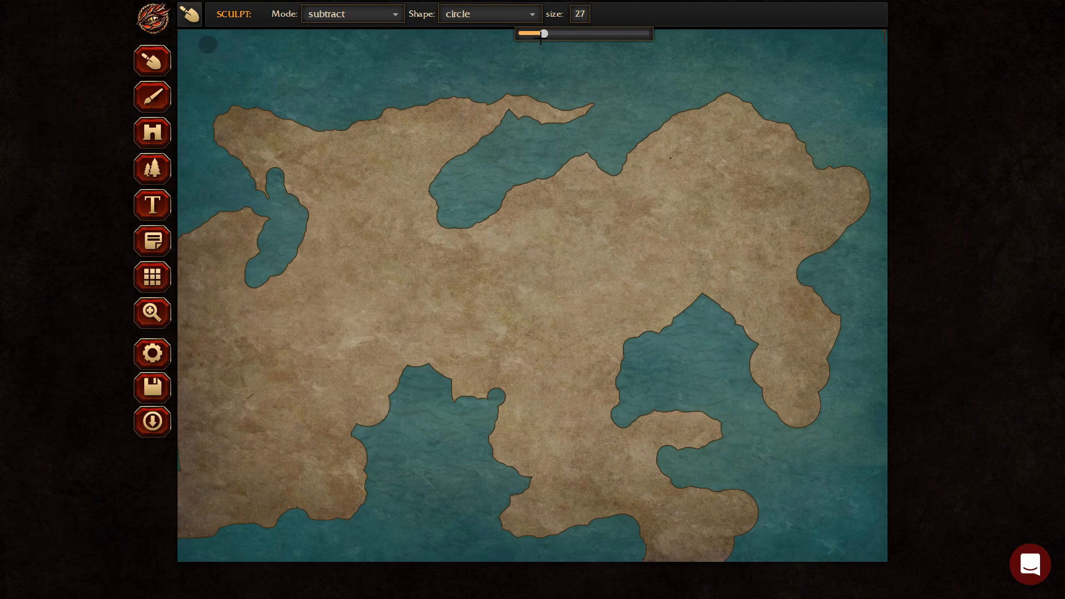
# Add a broad headland from the northeast coast up to the map's northern edge in add mode
pyautogui.click(355, 14)
pyautogui.click(352, 37)
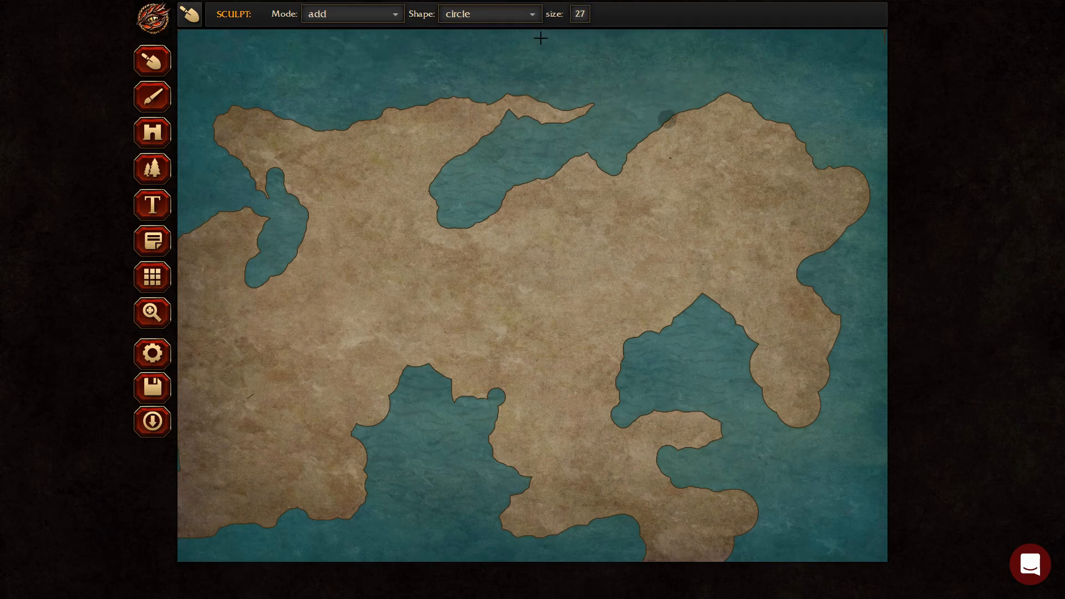
pyautogui.moveTo(685, 84)
pyautogui.mouseDown()
pyautogui.moveTo(785, 68)
pyautogui.moveTo(787, 90)
pyautogui.moveTo(768, 114)
pyautogui.moveTo(740, 114)
pyautogui.mouseUp()
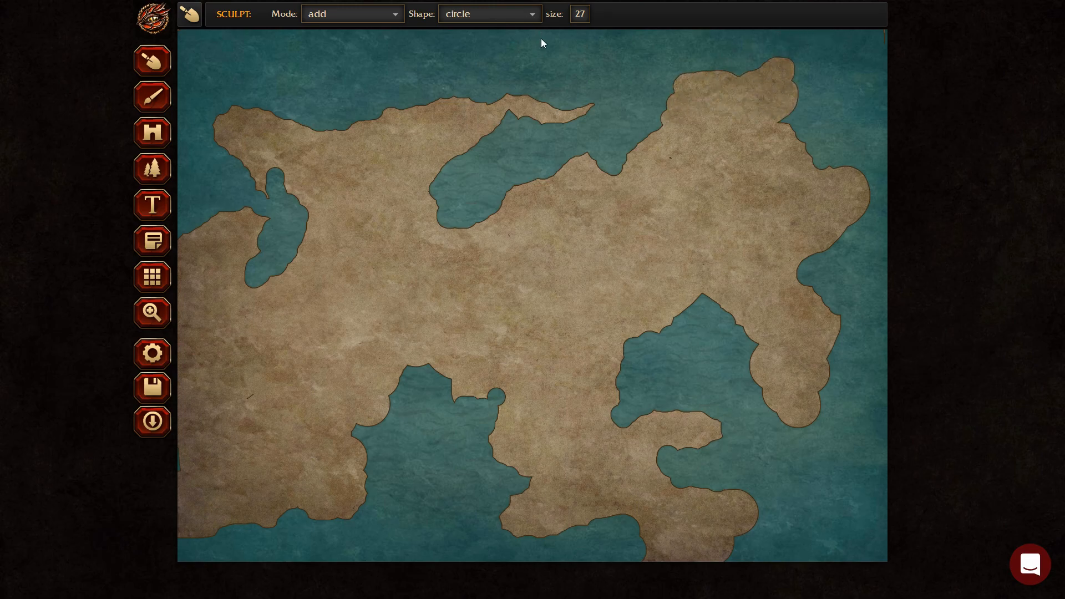
pyautogui.moveTo(669, 49)
pyautogui.mouseDown()
pyautogui.moveTo(794, 41)
pyautogui.moveTo(791, 32)
pyautogui.moveTo(647, 38)
pyautogui.moveTo(654, 84)
pyautogui.moveTo(639, 105)
pyautogui.moveTo(657, 115)
pyautogui.moveTo(684, 57)
pyautogui.moveTo(764, 61)
pyautogui.mouseUp()
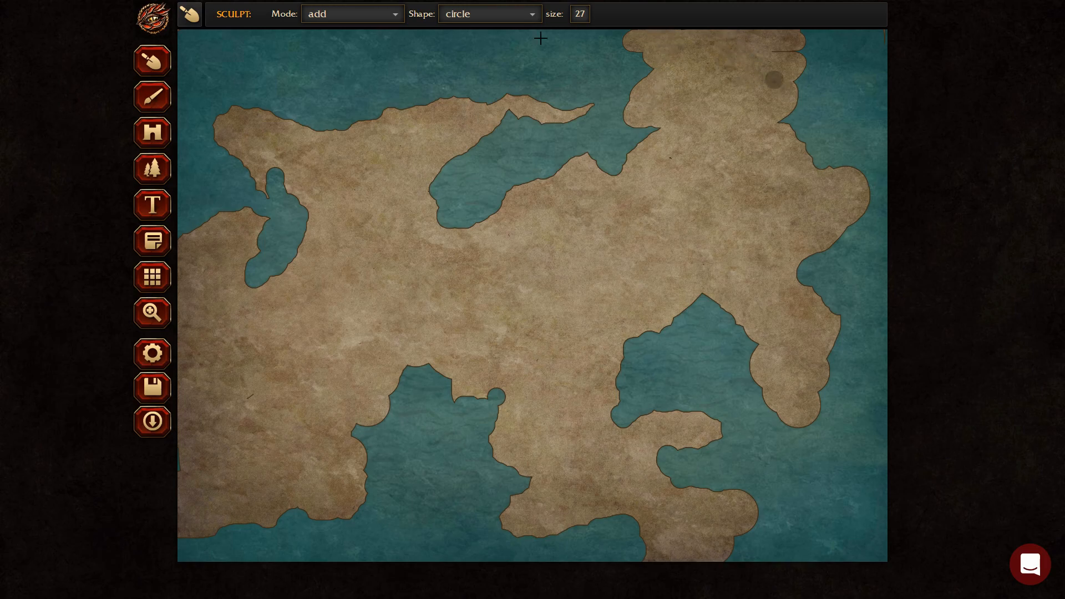
# Cut the northeast headland away in subtract mode and shape a jagged coast with pointed capes
pyautogui.click(353, 14)
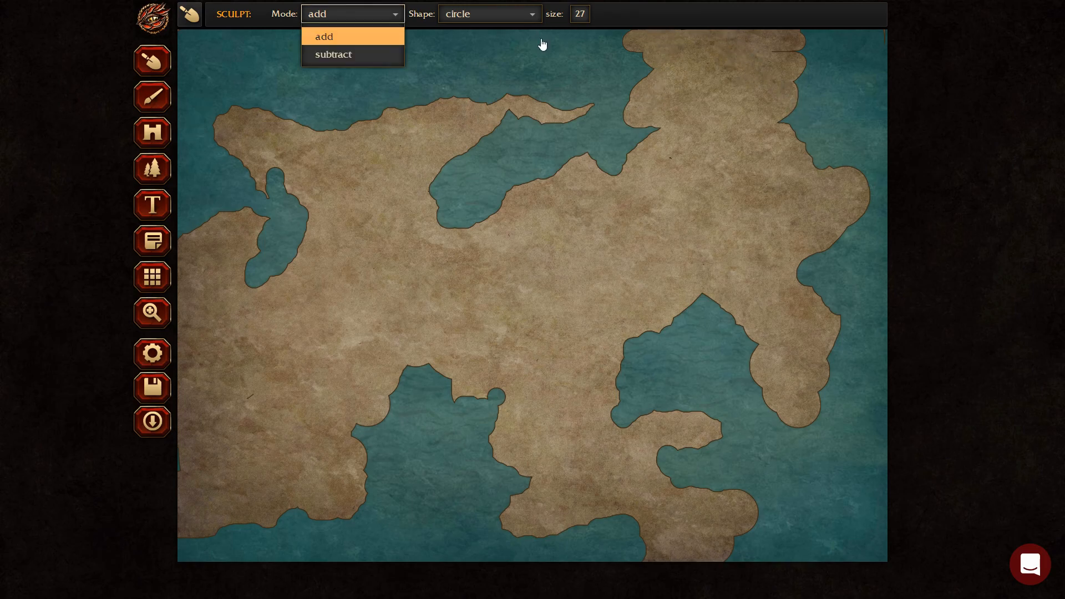
pyautogui.click(352, 54)
pyautogui.moveTo(621, 85)
pyautogui.mouseDown()
pyautogui.moveTo(622, 127)
pyautogui.moveTo(646, 130)
pyautogui.moveTo(678, 108)
pyautogui.moveTo(724, 141)
pyautogui.mouseUp()
pyautogui.moveTo(765, 128)
pyautogui.mouseDown()
pyautogui.moveTo(805, 97)
pyautogui.moveTo(803, 76)
pyautogui.moveTo(826, 48)
pyautogui.moveTo(811, 36)
pyautogui.moveTo(708, 89)
pyautogui.moveTo(703, 123)
pyautogui.moveTo(682, 70)
pyautogui.moveTo(628, 100)
pyautogui.moveTo(641, 111)
pyautogui.moveTo(668, 106)
pyautogui.moveTo(701, 88)
pyautogui.moveTo(647, 80)
pyautogui.moveTo(638, 39)
pyautogui.mouseUp()
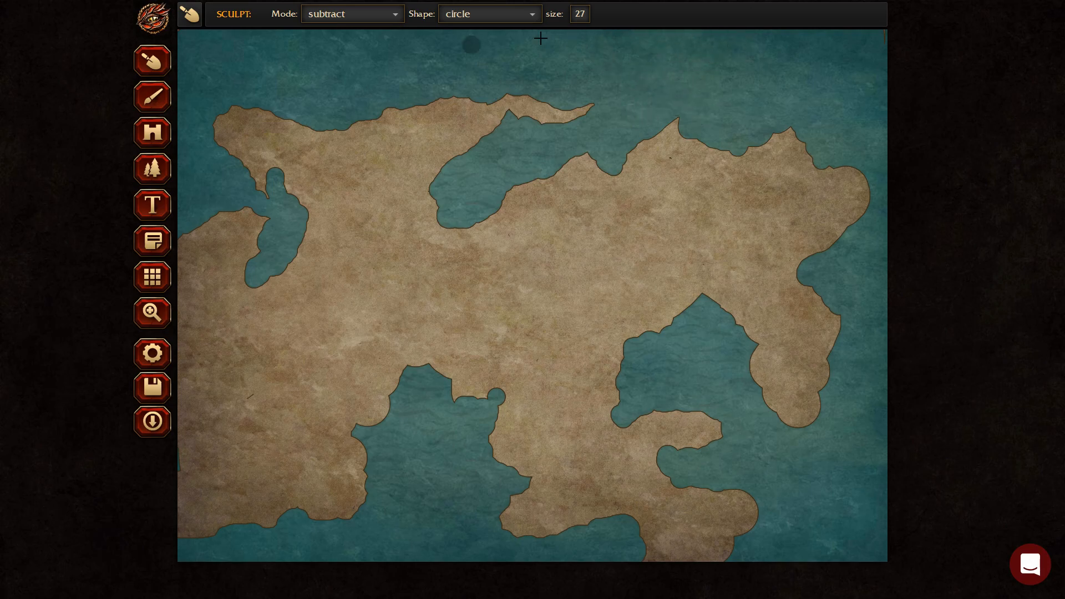
# Reduce the sculpt size to 15 and carve notches into the southwest coast and the northern bay's western shore
pyautogui.moveTo(541, 38)
pyautogui.click(580, 14)
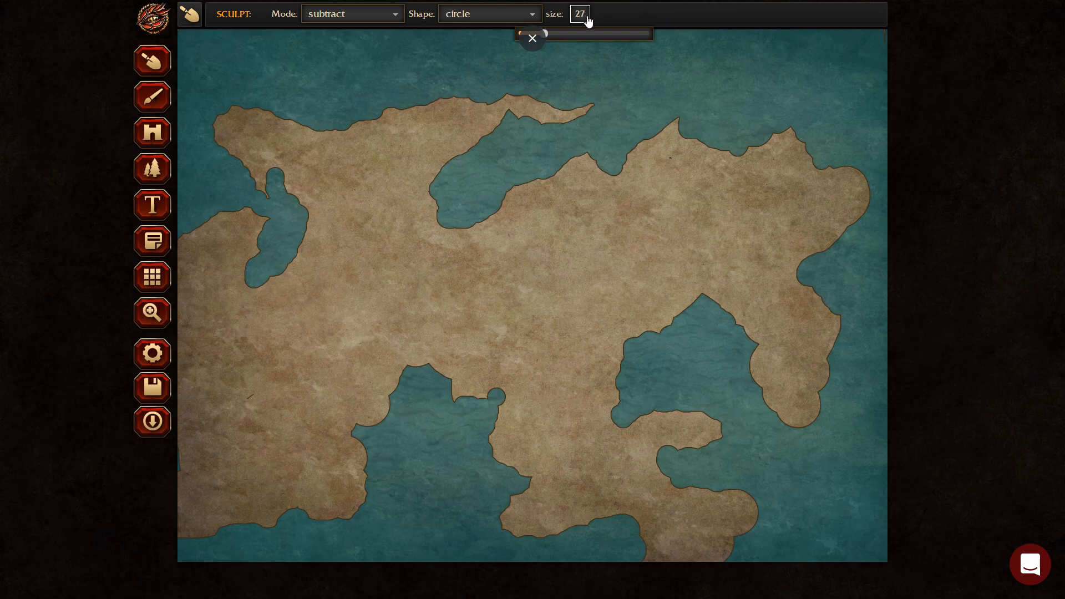
pyautogui.click(541, 35)
pyautogui.moveTo(541, 36); pyautogui.dragTo(529, 35)
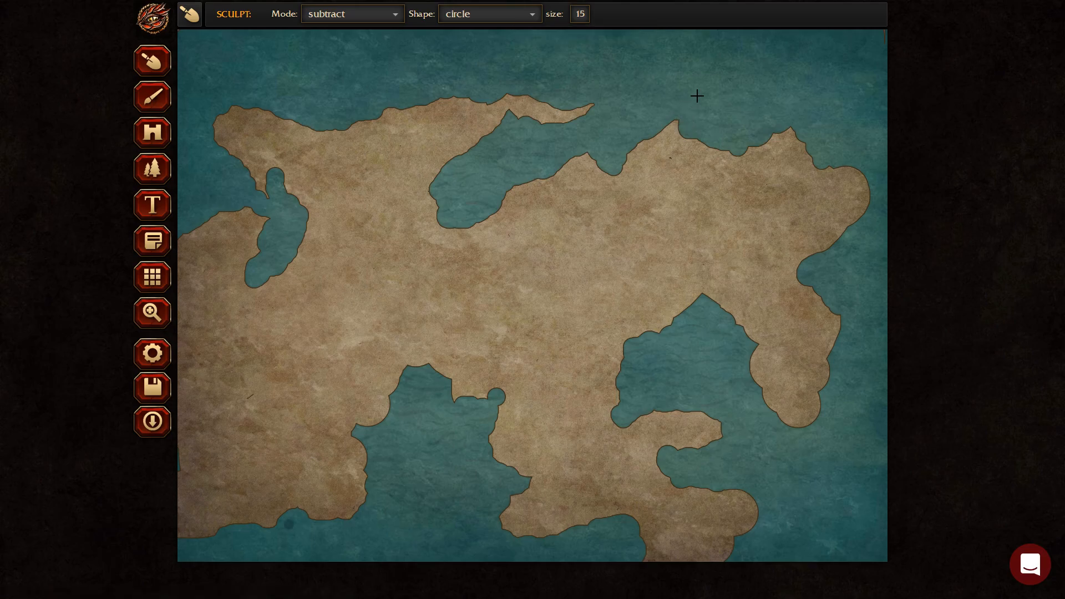
pyautogui.moveTo(297, 513)
pyautogui.mouseDown()
pyautogui.moveTo(303, 499)
pyautogui.moveTo(312, 515)
pyautogui.mouseUp()
pyautogui.moveTo(454, 145)
pyautogui.mouseDown()
pyautogui.moveTo(432, 157)
pyautogui.moveTo(449, 166)
pyautogui.moveTo(439, 189)
pyautogui.mouseUp()
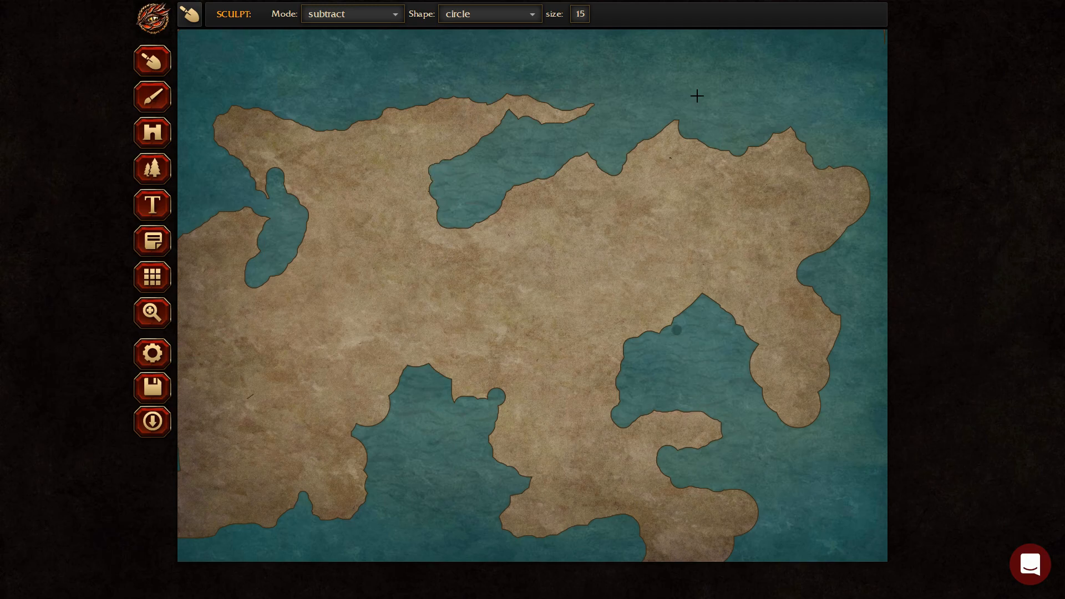
# Carve small inlets and islets around the southeastern bay and notch the southern, northeastern, eastern, northwestern and southwestern shores
pyautogui.moveTo(628, 351)
pyautogui.mouseDown()
pyautogui.moveTo(610, 356)
pyautogui.moveTo(618, 364)
pyautogui.mouseUp()
pyautogui.moveTo(733, 317)
pyautogui.mouseDown()
pyautogui.moveTo(762, 339)
pyautogui.moveTo(760, 390)
pyautogui.mouseUp()
pyautogui.moveTo(661, 458); pyautogui.dragTo(665, 472)
pyautogui.moveTo(353, 429); pyautogui.dragTo(386, 426)
pyautogui.moveTo(694, 142); pyautogui.dragTo(702, 146)
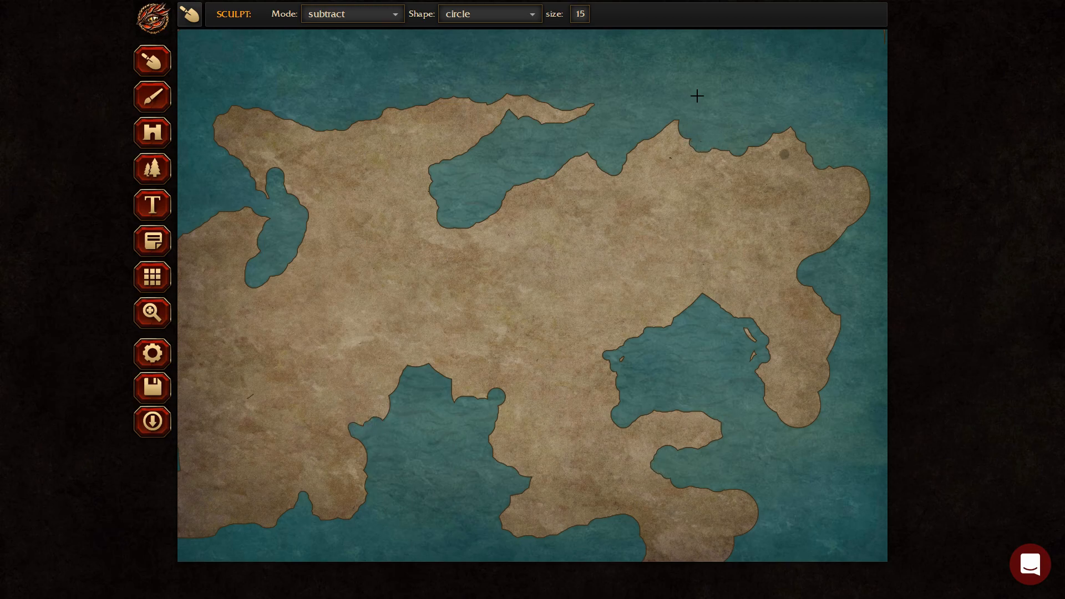
pyautogui.moveTo(820, 263)
pyautogui.mouseDown()
pyautogui.moveTo(794, 282)
pyautogui.moveTo(826, 304)
pyautogui.mouseUp()
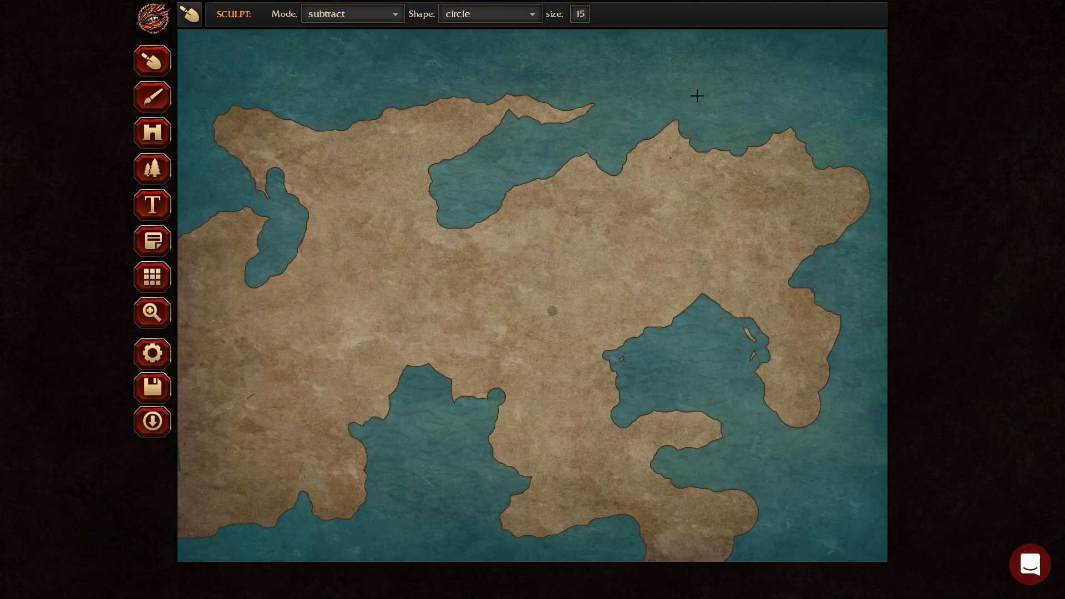
pyautogui.moveTo(254, 290); pyautogui.dragTo(263, 293)
pyautogui.moveTo(235, 524); pyautogui.dragTo(228, 532)
# Reduce the sculpt size to 10 and carve narrow inlets off the northwestern, northern and southeastern bays and the northeast coast
pyautogui.click(579, 14)
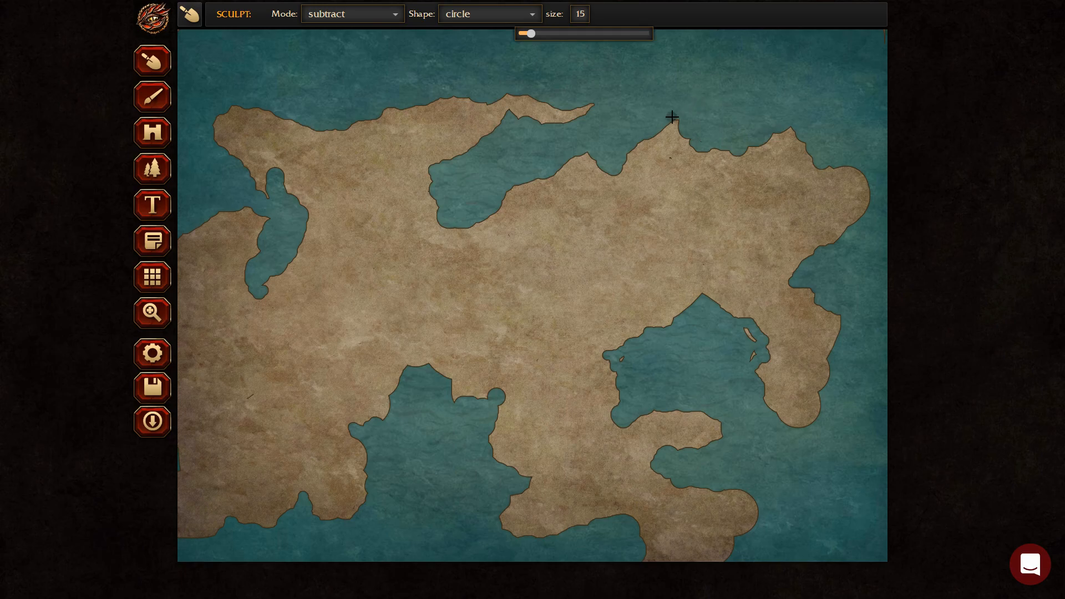
pyautogui.moveTo(530, 34); pyautogui.dragTo(526, 38)
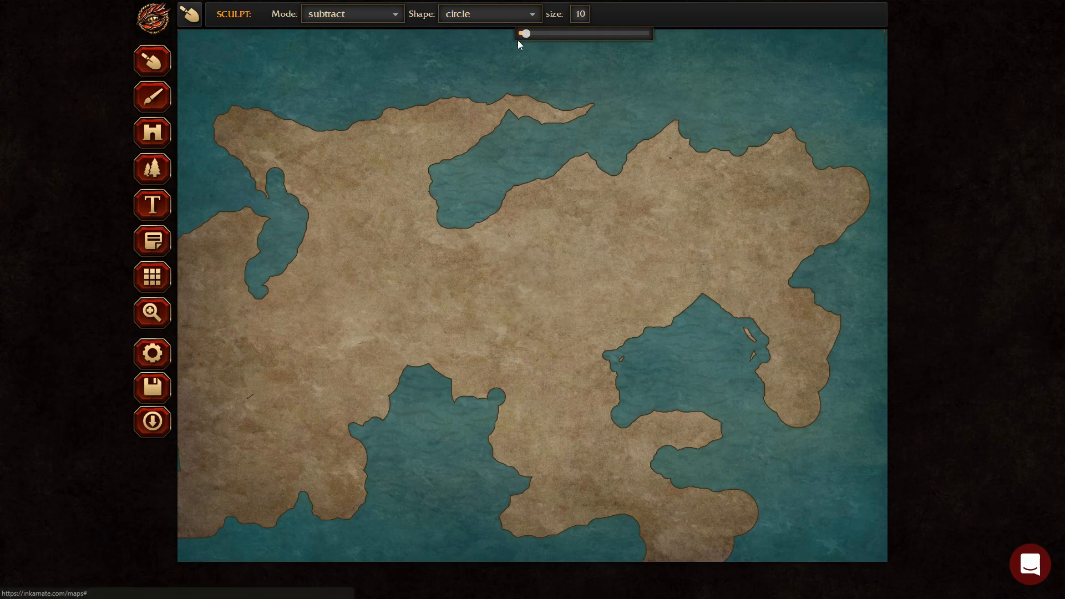
pyautogui.moveTo(277, 274); pyautogui.dragTo(285, 273)
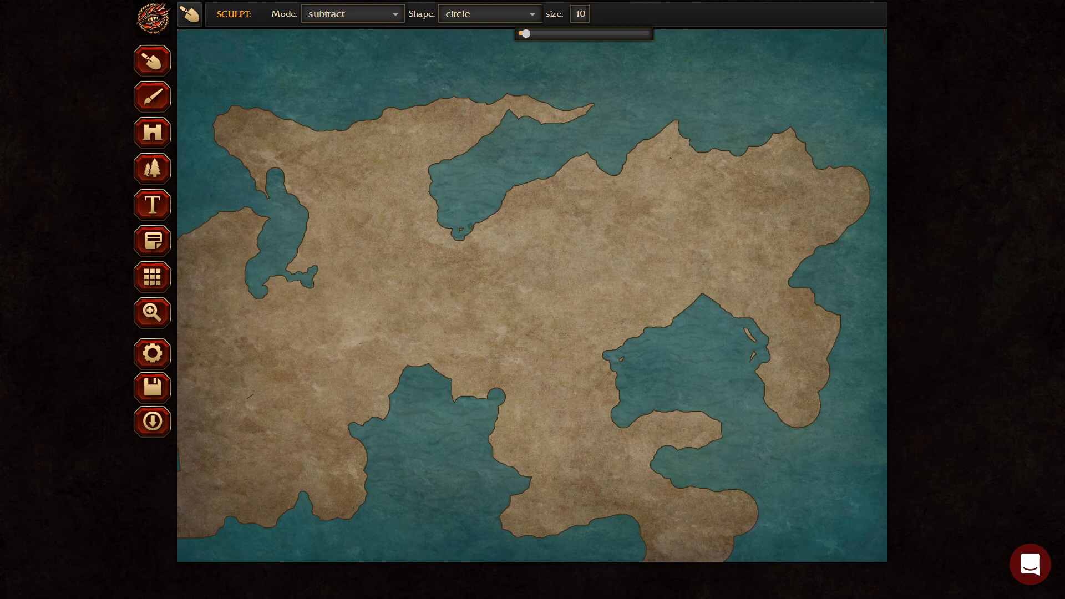
pyautogui.moveTo(641, 332); pyautogui.dragTo(626, 322)
pyautogui.moveTo(695, 138)
pyautogui.mouseDown()
pyautogui.moveTo(683, 188)
pyautogui.moveTo(698, 172)
pyautogui.mouseUp()
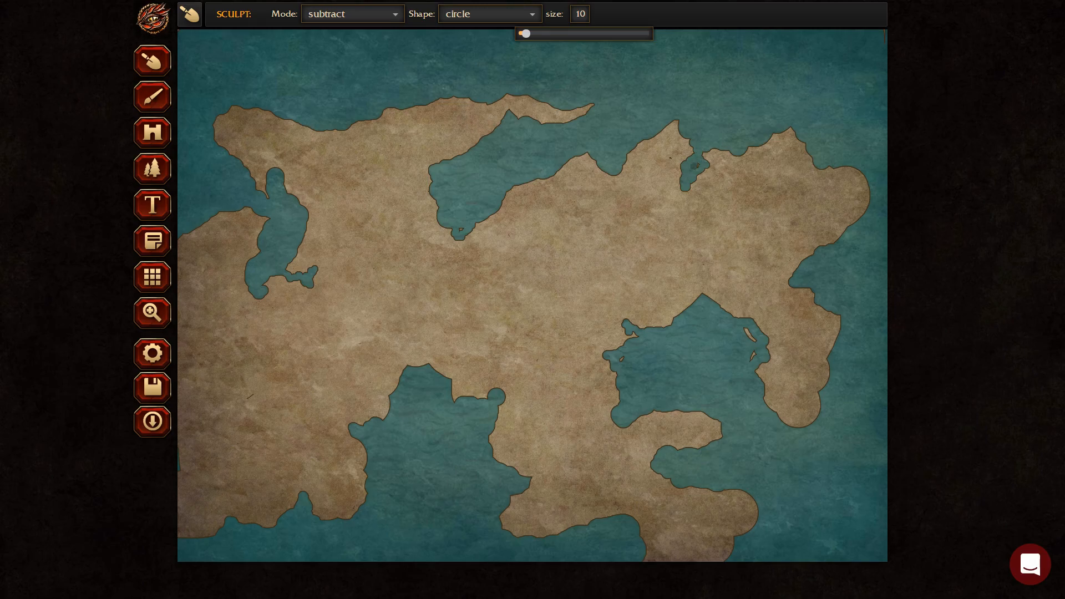
# Carve more narrow inlets into the southern peninsula, below the northwestern inlet, and along the northern and eastern coasts
pyautogui.click(493, 439)
pyautogui.moveTo(280, 294)
pyautogui.mouseDown()
pyautogui.moveTo(267, 292)
pyautogui.moveTo(276, 309)
pyautogui.mouseUp()
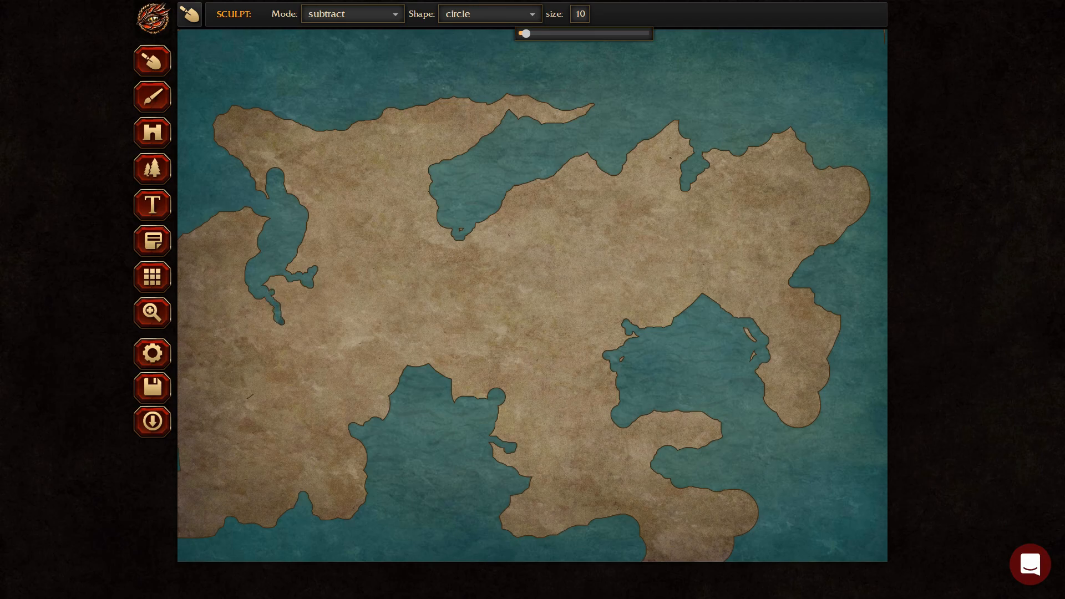
pyautogui.moveTo(336, 128); pyautogui.dragTo(354, 148)
pyautogui.moveTo(810, 242); pyautogui.dragTo(799, 238)
pyautogui.moveTo(818, 153); pyautogui.dragTo(804, 170)
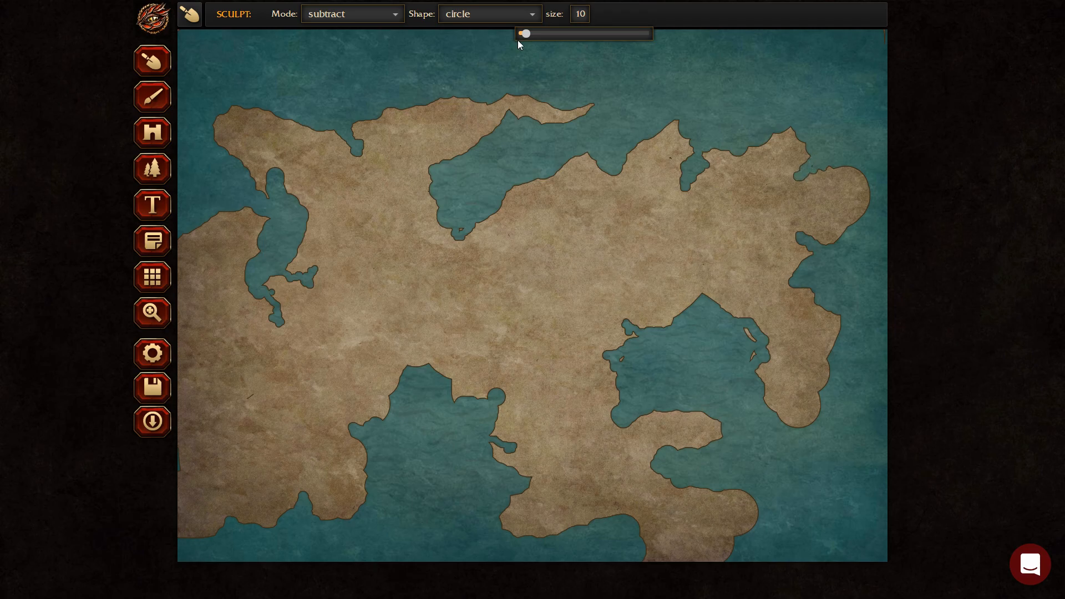
# Switch sculpting to add mode and extend the northeastern headland into a ragged peninsula curving northwest
pyautogui.click(373, 16)
pyautogui.click(361, 32)
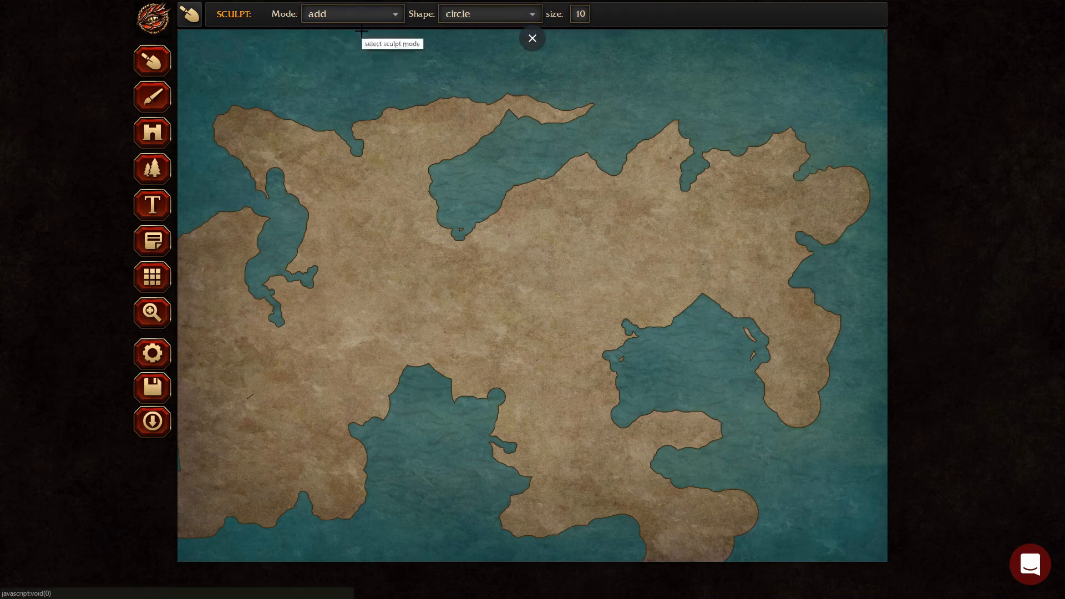
pyautogui.moveTo(783, 132)
pyautogui.mouseDown()
pyautogui.moveTo(800, 104)
pyautogui.moveTo(815, 113)
pyautogui.moveTo(791, 128)
pyautogui.mouseUp()
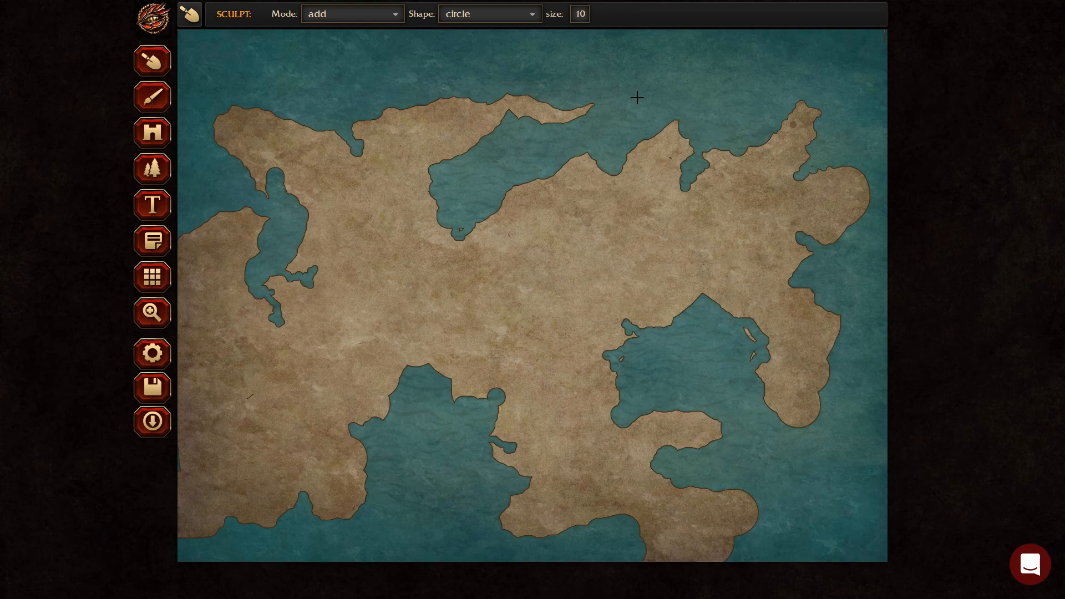
pyautogui.moveTo(766, 88)
pyautogui.mouseDown()
pyautogui.moveTo(724, 80)
pyautogui.moveTo(764, 138)
pyautogui.moveTo(781, 136)
pyautogui.moveTo(759, 101)
pyautogui.mouseUp()
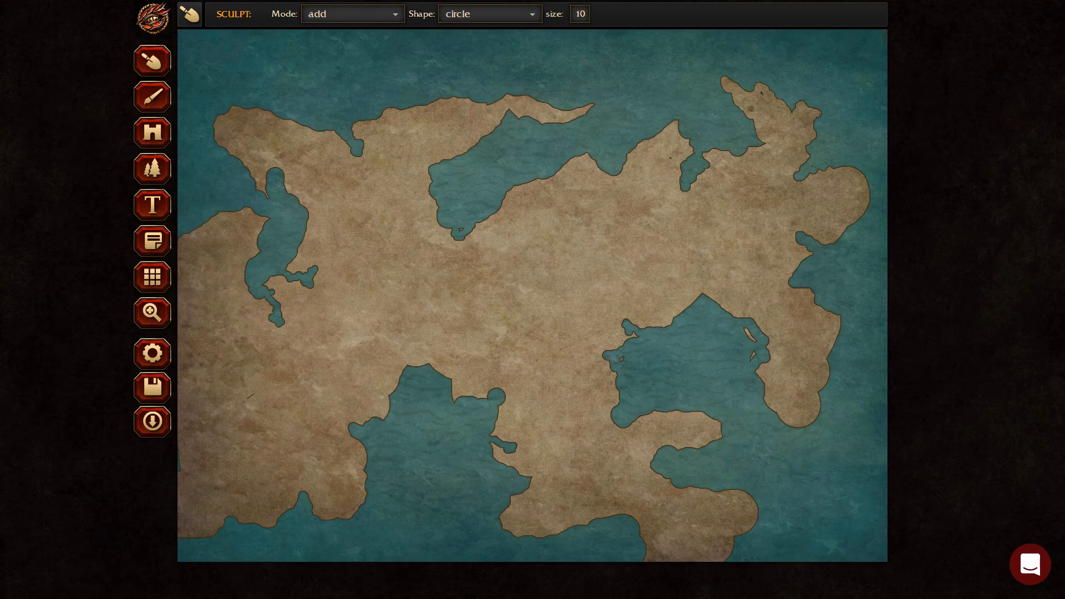
pyautogui.moveTo(682, 89)
pyautogui.mouseDown()
pyautogui.moveTo(710, 94)
pyautogui.moveTo(720, 82)
pyautogui.moveTo(678, 77)
pyautogui.moveTo(716, 87)
pyautogui.moveTo(738, 72)
pyautogui.moveTo(761, 95)
pyautogui.mouseUp()
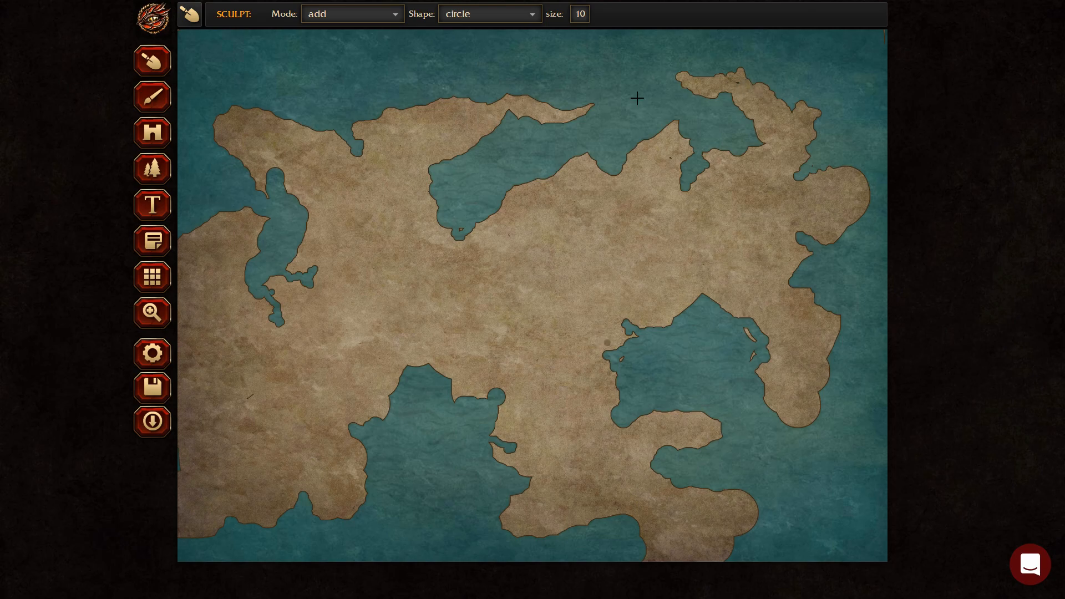
# Add a headland and island in the southeastern bay, land and an islet around the northern bay, and an island in the southern bay
pyautogui.moveTo(650, 322)
pyautogui.mouseDown()
pyautogui.moveTo(695, 354)
pyautogui.moveTo(696, 328)
pyautogui.moveTo(670, 316)
pyautogui.moveTo(691, 351)
pyautogui.moveTo(688, 337)
pyautogui.moveTo(670, 329)
pyautogui.moveTo(688, 387)
pyautogui.mouseUp()
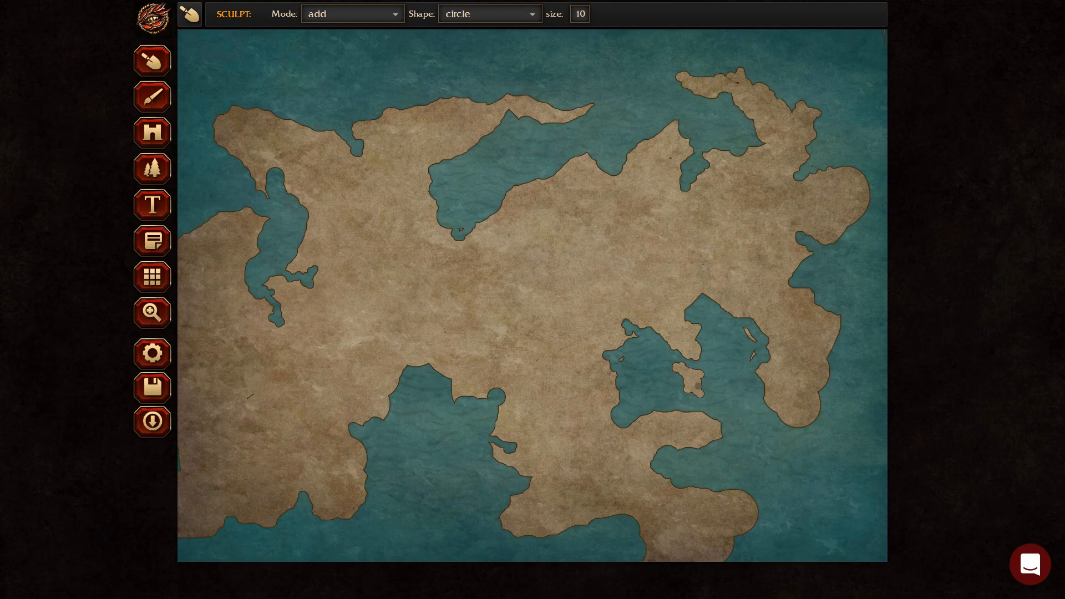
pyautogui.moveTo(526, 166); pyautogui.dragTo(538, 159)
pyautogui.moveTo(526, 99)
pyautogui.mouseDown()
pyautogui.moveTo(547, 87)
pyautogui.moveTo(550, 100)
pyautogui.moveTo(519, 102)
pyautogui.moveTo(493, 87)
pyautogui.moveTo(474, 100)
pyautogui.moveTo(498, 87)
pyautogui.moveTo(470, 138)
pyautogui.moveTo(493, 141)
pyautogui.mouseUp()
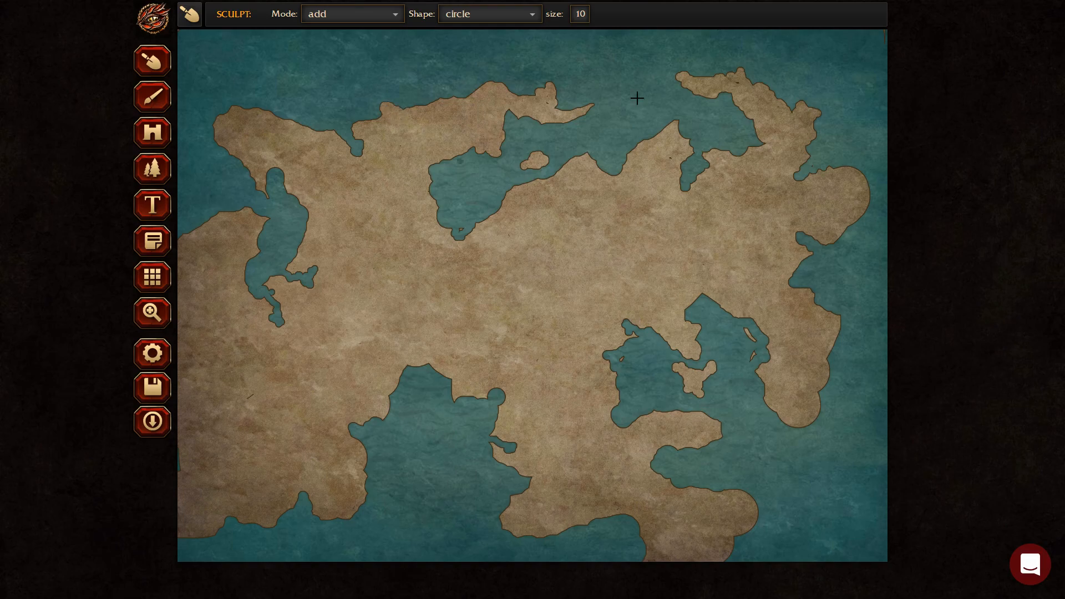
pyautogui.moveTo(424, 422)
pyautogui.mouseDown()
pyautogui.moveTo(430, 436)
pyautogui.moveTo(442, 430)
pyautogui.mouseUp()
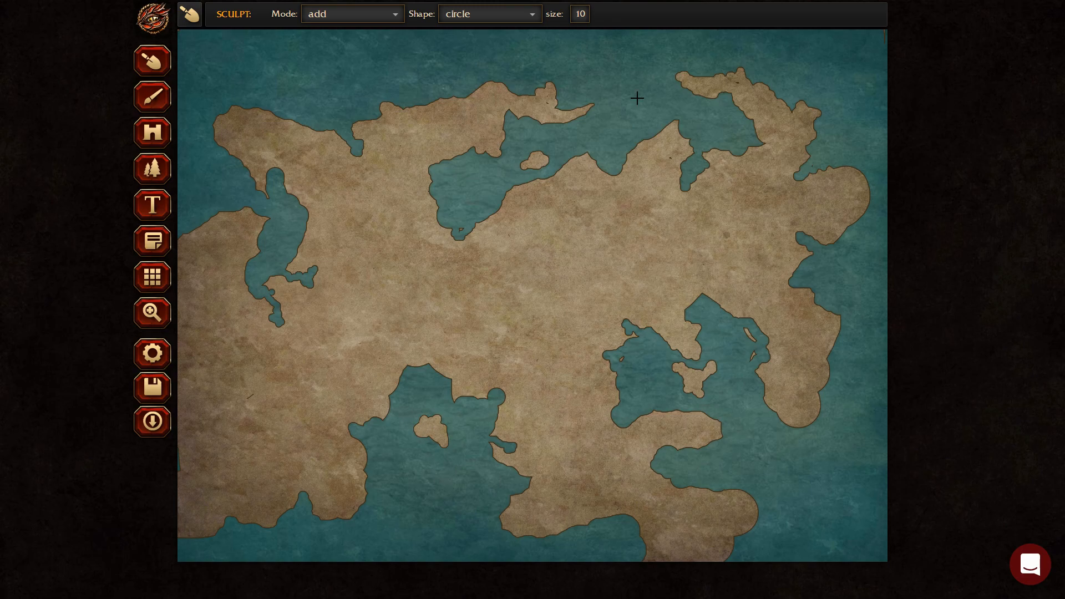
# Add an islet off the east coast, a hooked peninsula in the northwest, and small islets along the northwestern coast
pyautogui.moveTo(845, 256)
pyautogui.mouseDown()
pyautogui.moveTo(854, 261)
pyautogui.moveTo(856, 239)
pyautogui.moveTo(848, 256)
pyautogui.mouseUp()
pyautogui.moveTo(247, 88)
pyautogui.mouseDown()
pyautogui.moveTo(276, 101)
pyautogui.moveTo(273, 75)
pyautogui.moveTo(243, 62)
pyautogui.moveTo(257, 87)
pyautogui.mouseUp()
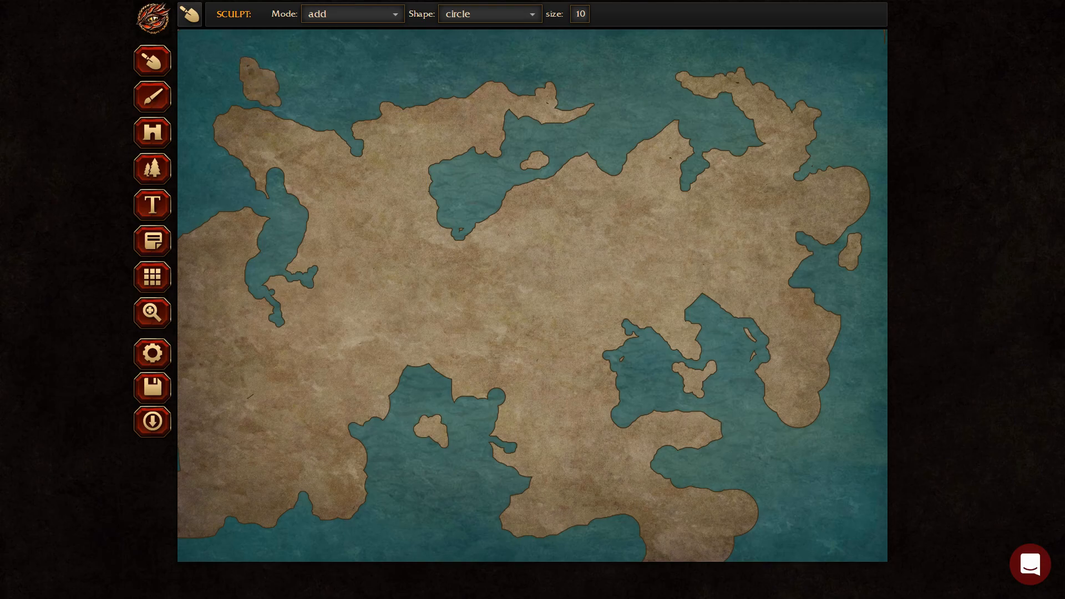
pyautogui.moveTo(288, 106)
pyautogui.mouseDown()
pyautogui.moveTo(306, 122)
pyautogui.moveTo(283, 96)
pyautogui.moveTo(305, 109)
pyautogui.moveTo(281, 99)
pyautogui.moveTo(328, 110)
pyautogui.mouseUp()
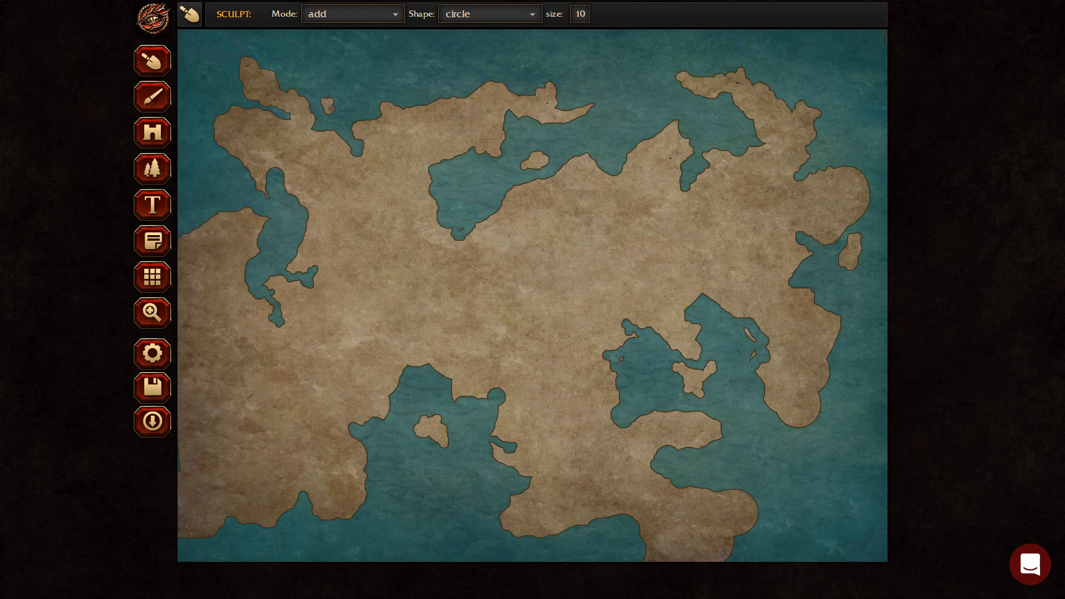
pyautogui.click(342, 102)
pyautogui.moveTo(358, 98); pyautogui.dragTo(349, 102)
pyautogui.click(411, 85)
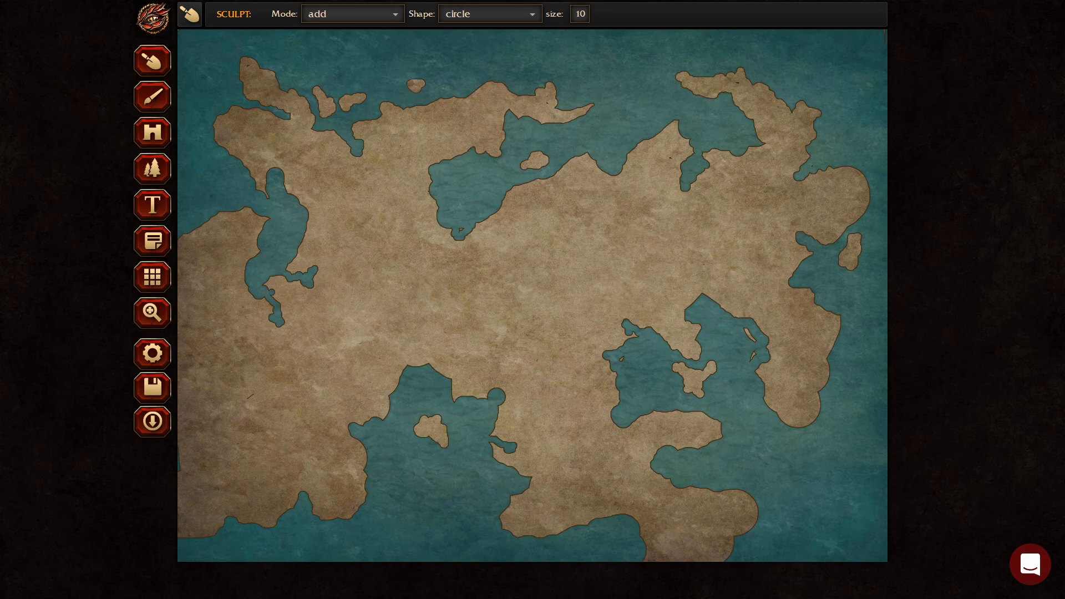
# Add an islet inside the northern bay, a spur east of that bay, and a hooked tip on the headland west of the southern bay
pyautogui.click(450, 200)
pyautogui.moveTo(384, 515); pyautogui.dragTo(380, 504)
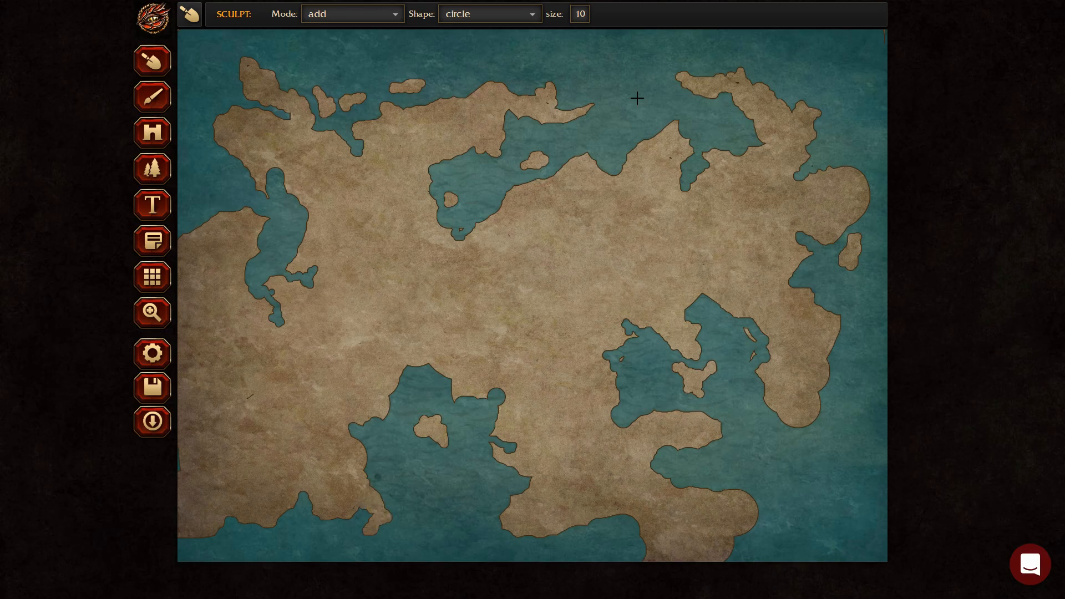
pyautogui.click(599, 143)
# Add a slanted island and a small islet in the strait west of the northeastern peninsula
pyautogui.click(646, 120)
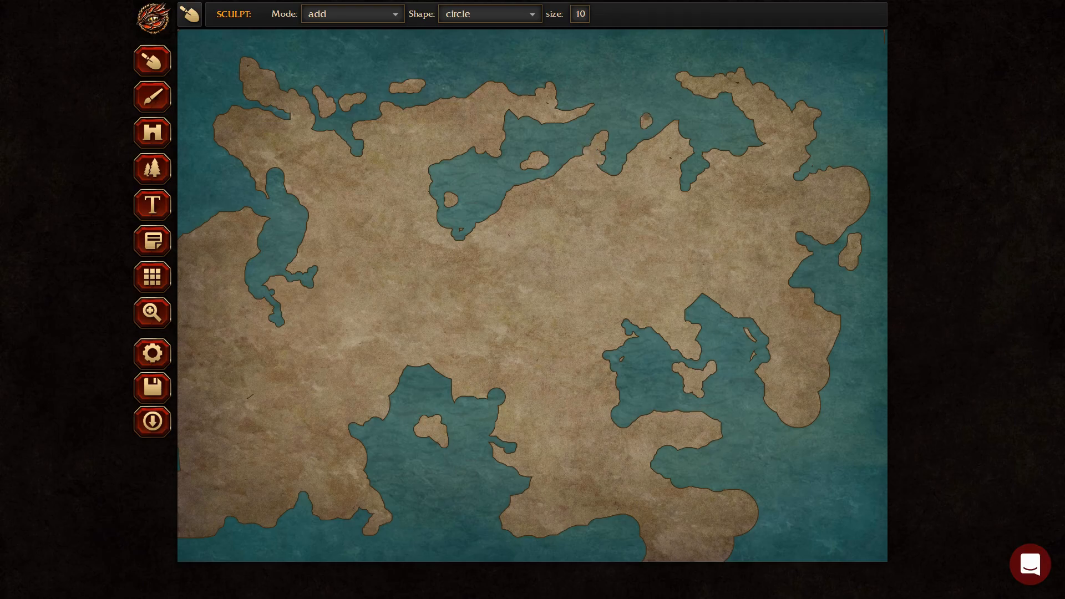
pyautogui.click(655, 108)
pyautogui.click(642, 124)
pyautogui.click(636, 127)
pyautogui.click(663, 74)
pyautogui.click(662, 69)
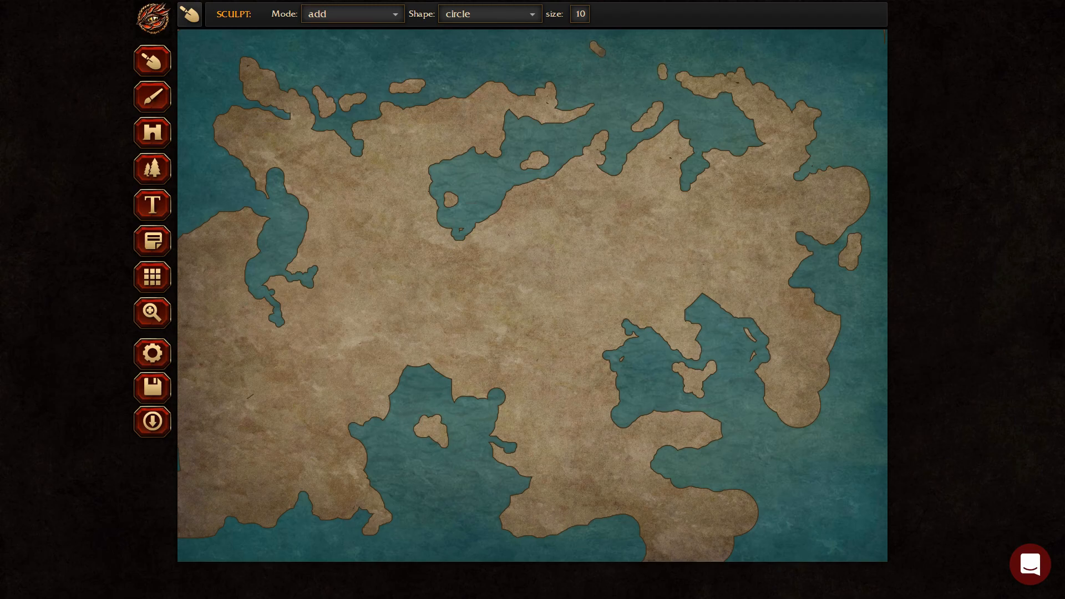
# Build a jagged island at the map's northern edge with a small islet off its southeastern side
pyautogui.moveTo(587, 41); pyautogui.dragTo(599, 39)
pyautogui.click(619, 51)
pyautogui.moveTo(613, 79); pyautogui.dragTo(609, 50)
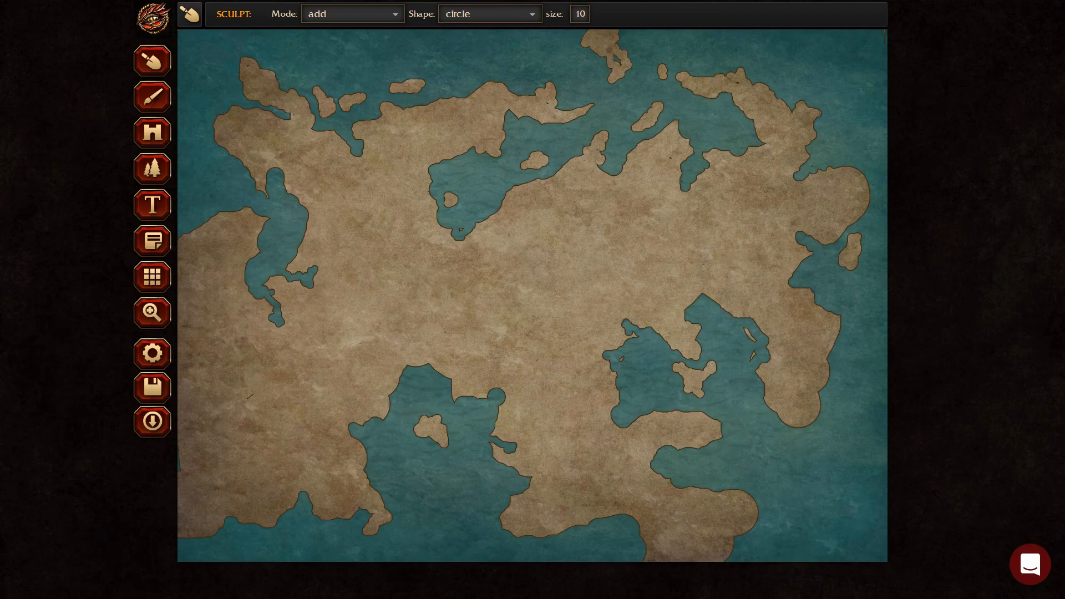
pyautogui.click(614, 58)
pyautogui.click(633, 82)
# Paint the Biome-01 texture on the fg layer at 0.46 opacity across the continent's northern half
pyautogui.click(160, 86)
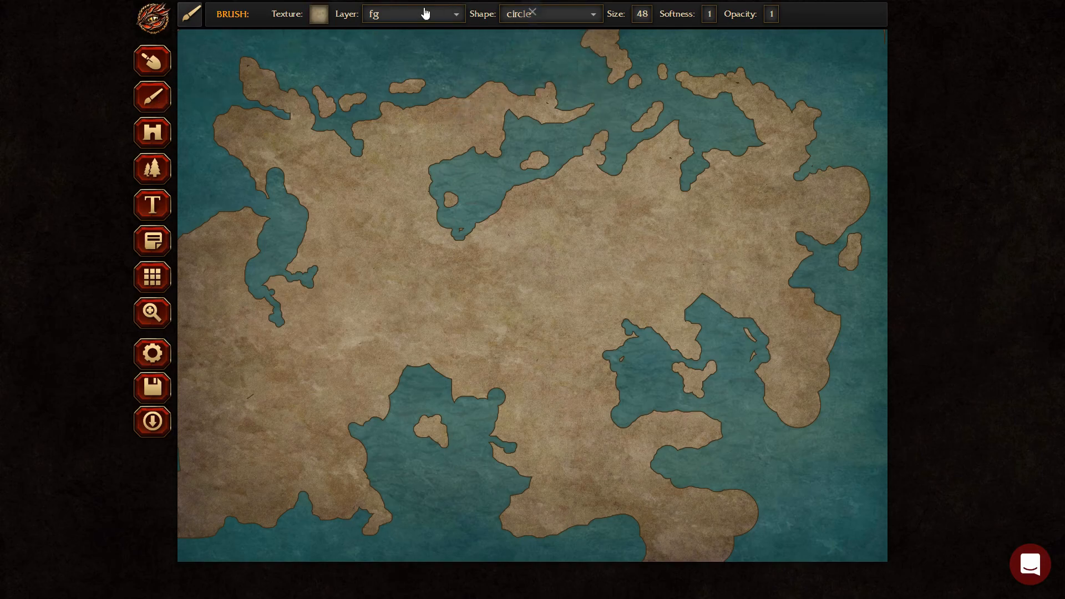
pyautogui.click(392, 16)
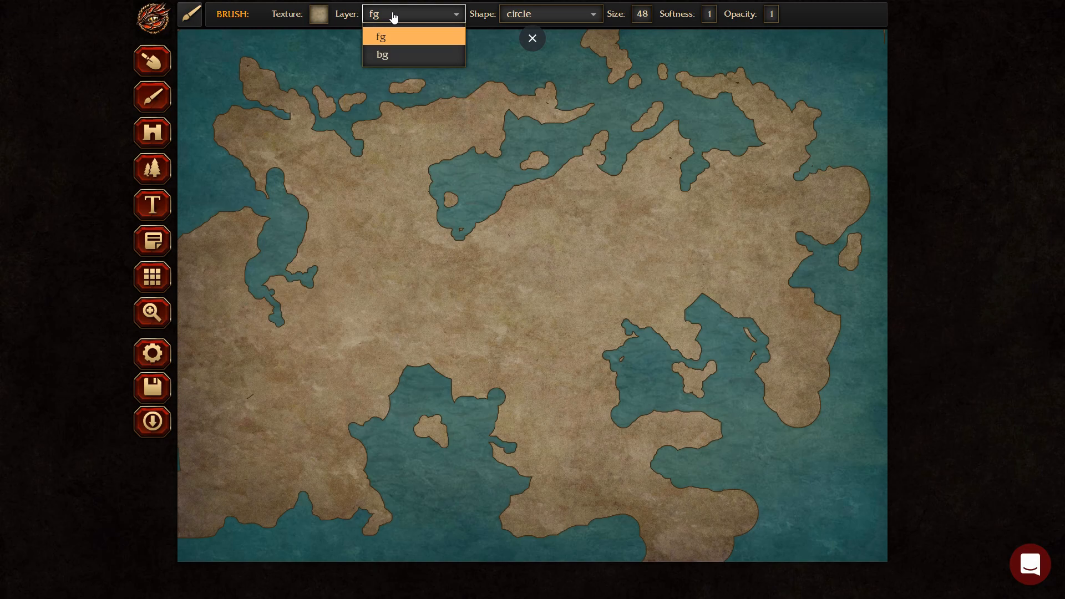
pyautogui.click(319, 15)
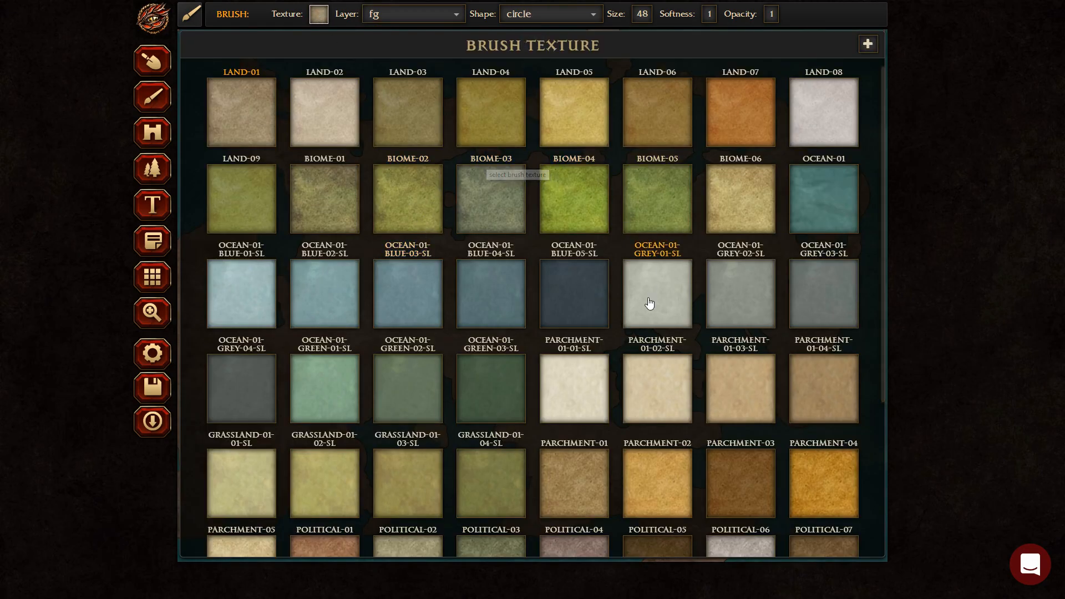
pyautogui.click(311, 191)
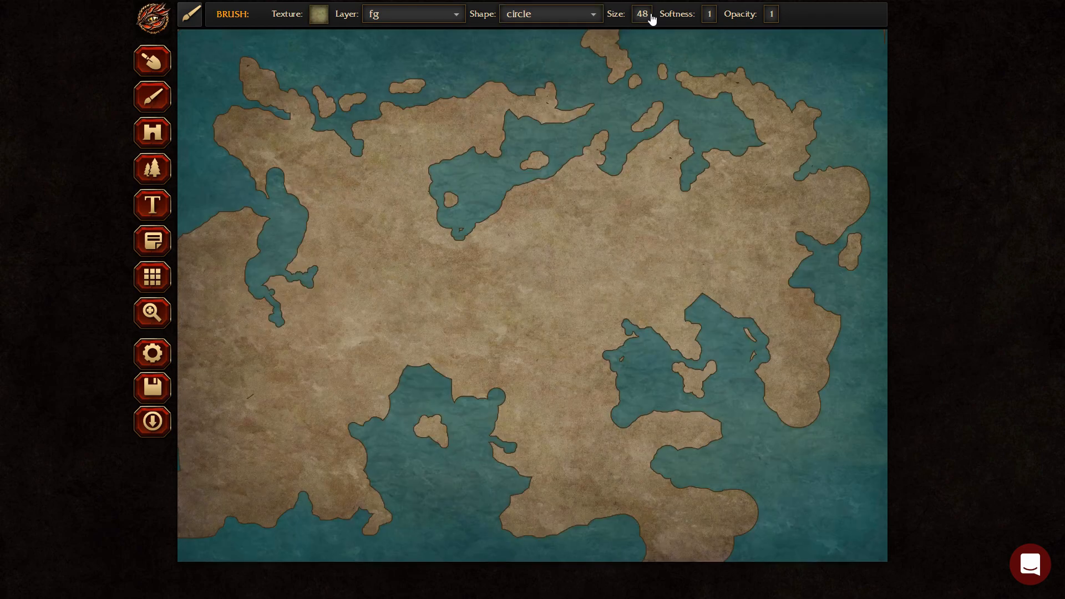
pyautogui.click(769, 15)
pyautogui.moveTo(842, 35); pyautogui.dragTo(760, 35)
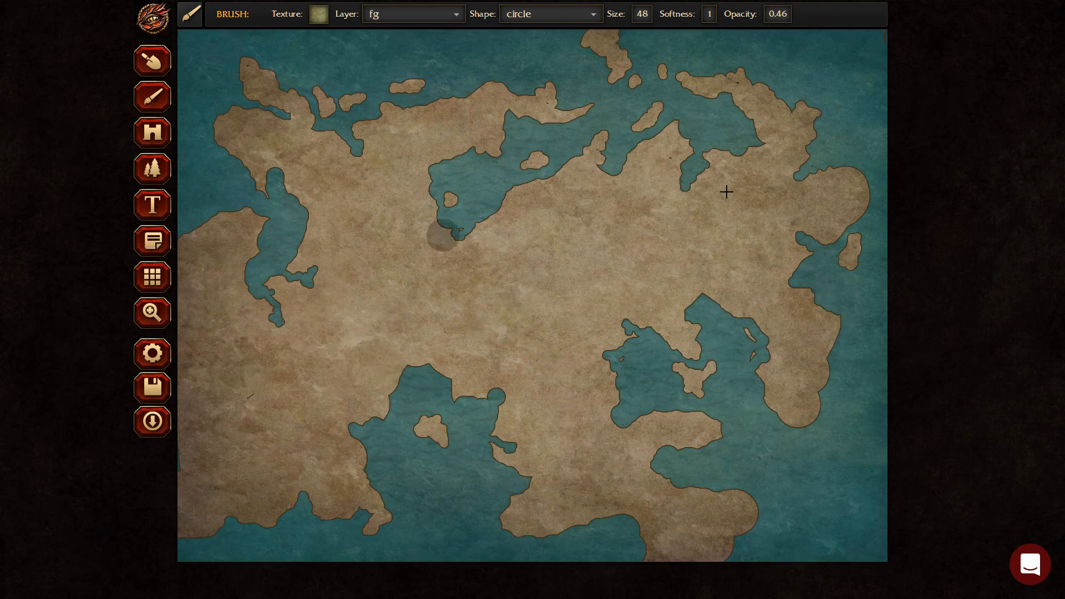
pyautogui.moveTo(615, 168)
pyautogui.mouseDown()
pyautogui.moveTo(689, 212)
pyautogui.moveTo(883, 197)
pyautogui.moveTo(789, 144)
pyautogui.moveTo(774, 89)
pyautogui.moveTo(682, 24)
pyautogui.mouseUp()
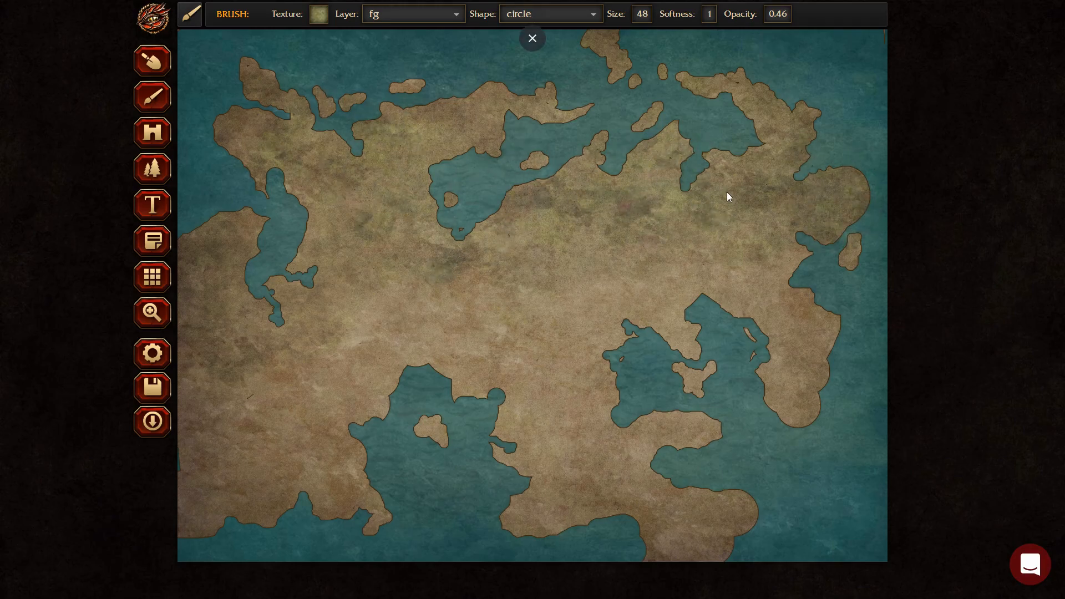
# Raise the brush opacity to 0.57 and strengthen the Biome-01 texture across the continent's north and western interior
pyautogui.click(787, 15)
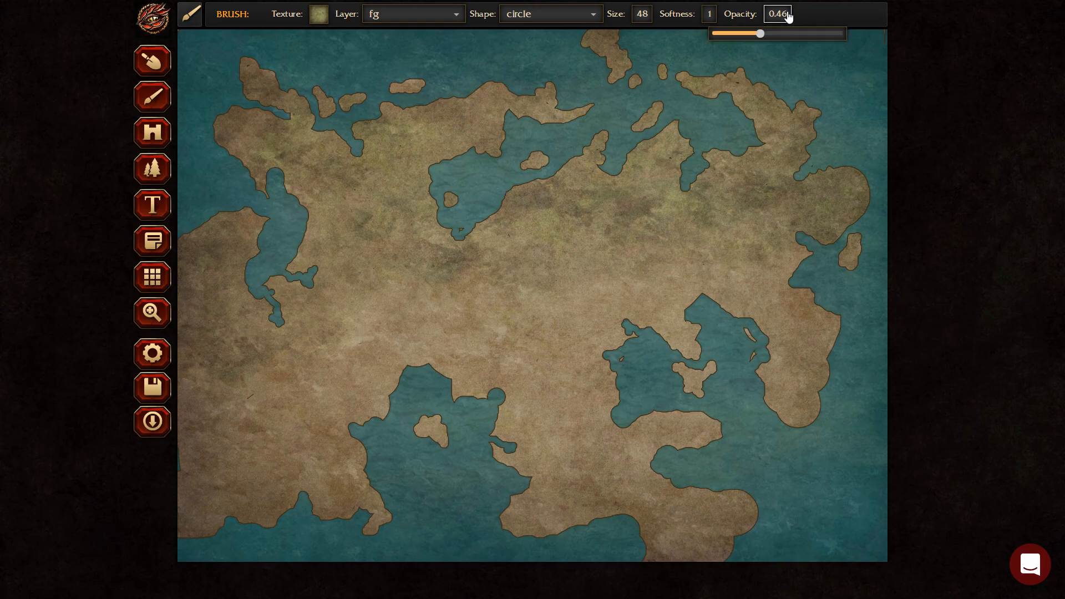
pyautogui.click(766, 34)
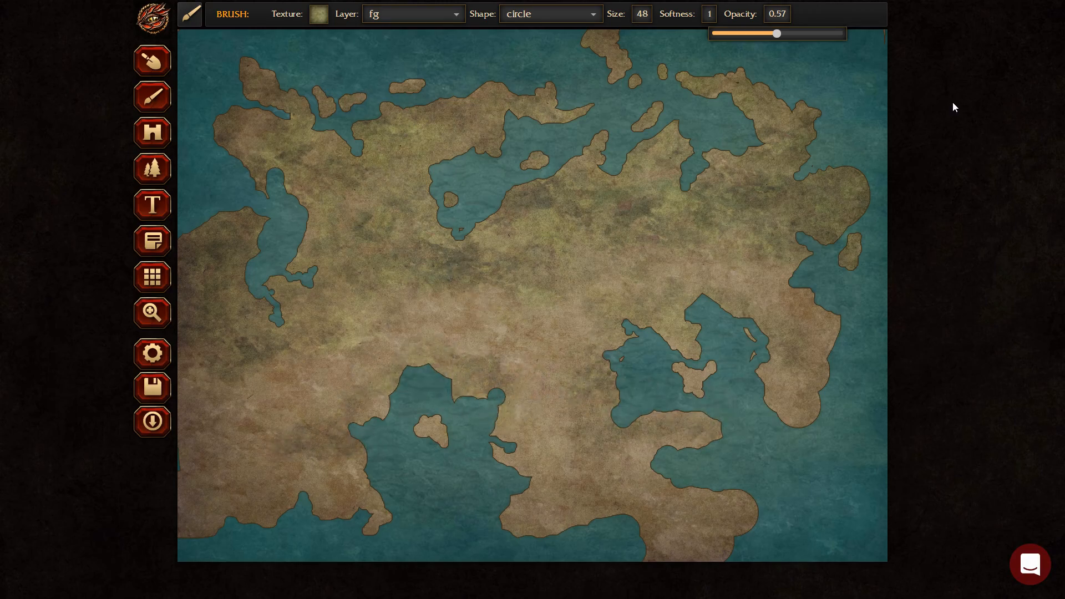
# Sculpt in add mode to fill the rounded notch on the southern bay's northeastern shore with land
pyautogui.press('s')
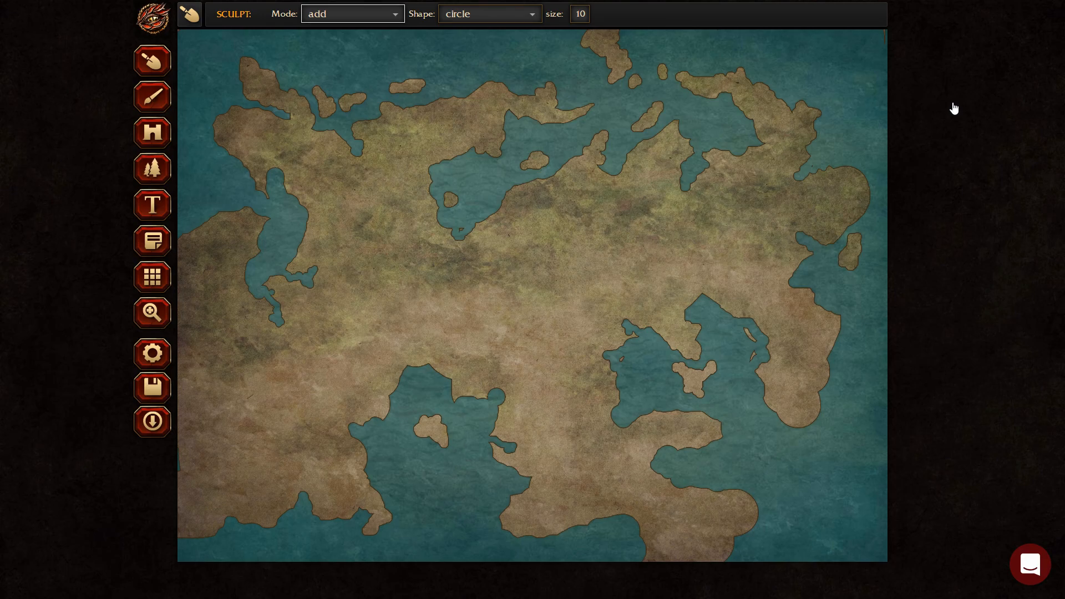
pyautogui.click(355, 14)
pyautogui.click(357, 36)
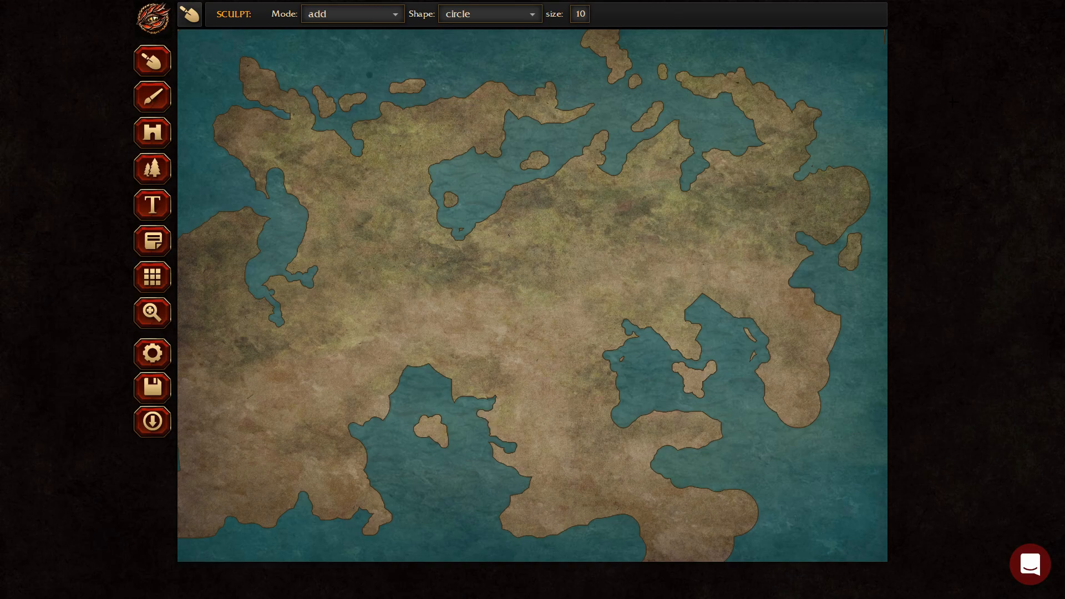
# Brush Biome-01 over the southern lands, and paint Biome-04 along the northern bay's eastern shore and spur
pyautogui.press('b')
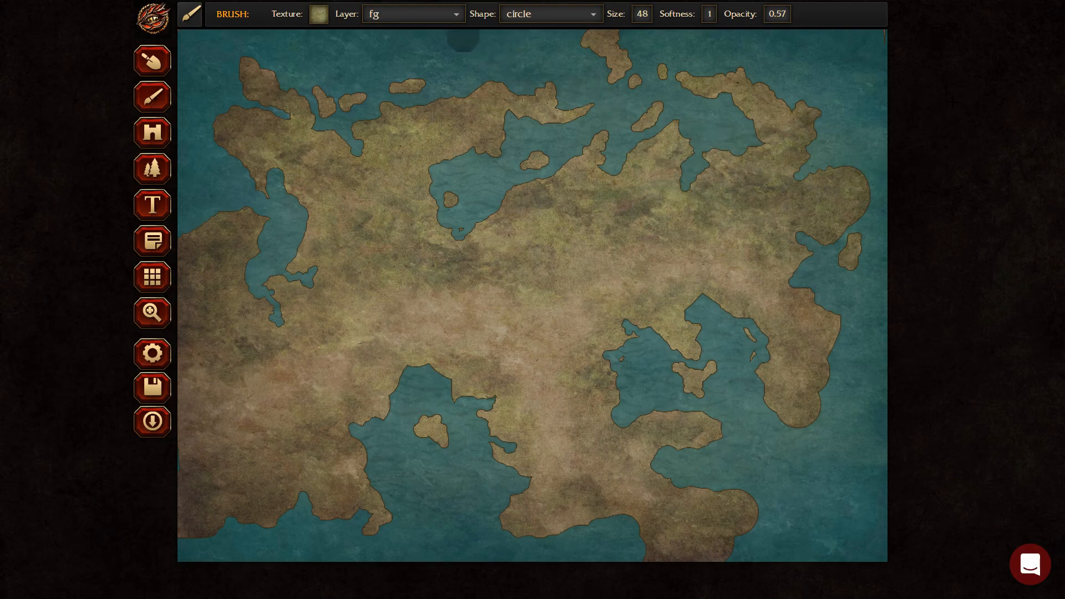
pyautogui.click(319, 14)
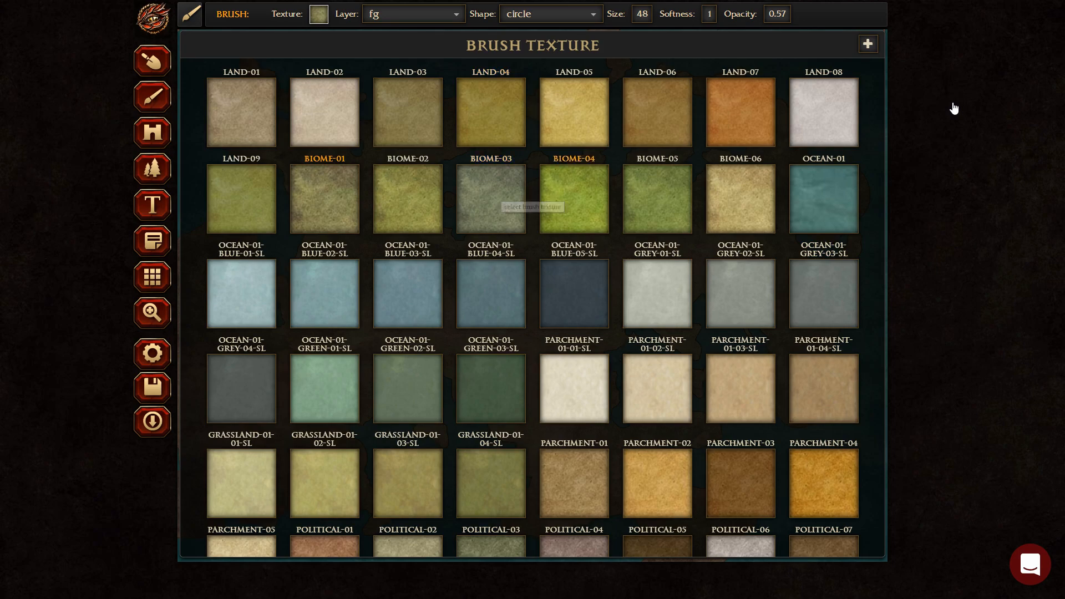
pyautogui.click(574, 198)
pyautogui.moveTo(513, 200)
pyautogui.mouseDown()
pyautogui.moveTo(535, 195)
pyautogui.moveTo(616, 130)
pyautogui.mouseUp()
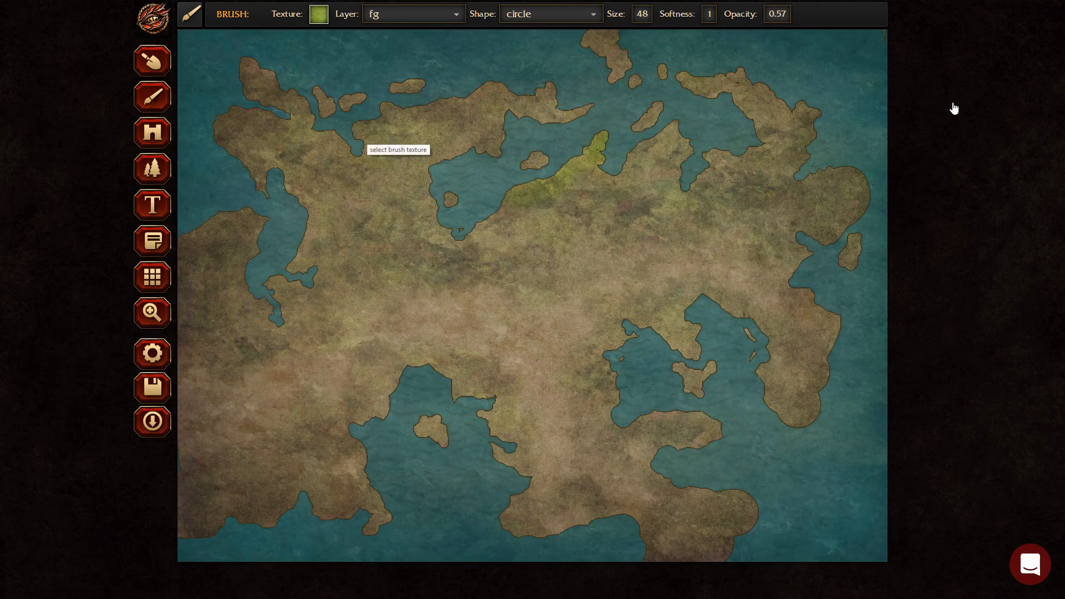
# Paint the Biome-05 texture over the north-central coast, extending east from the northern bay
pyautogui.click(319, 15)
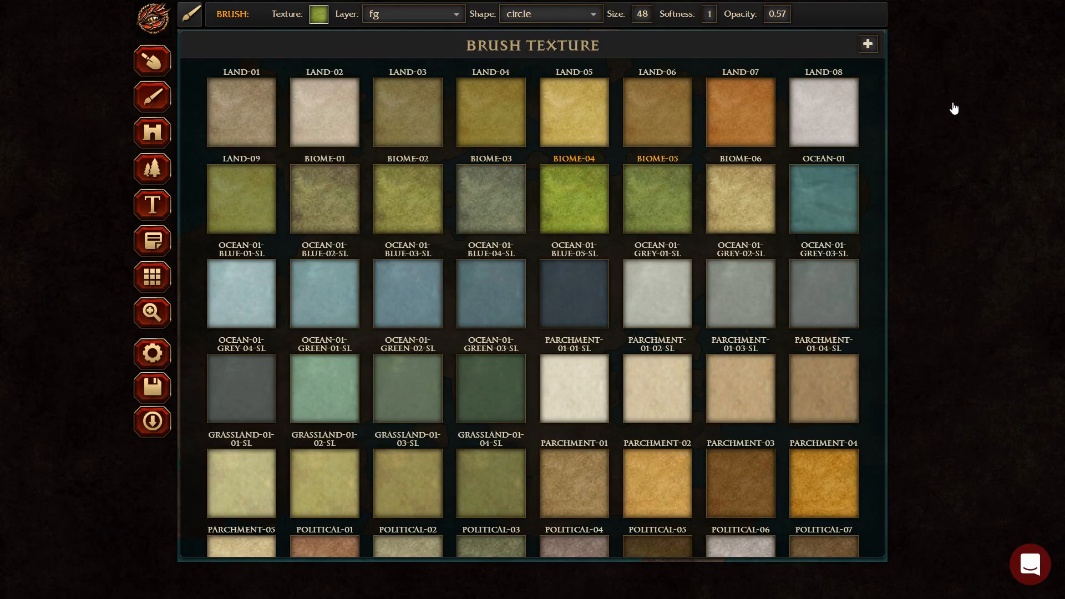
pyautogui.click(657, 199)
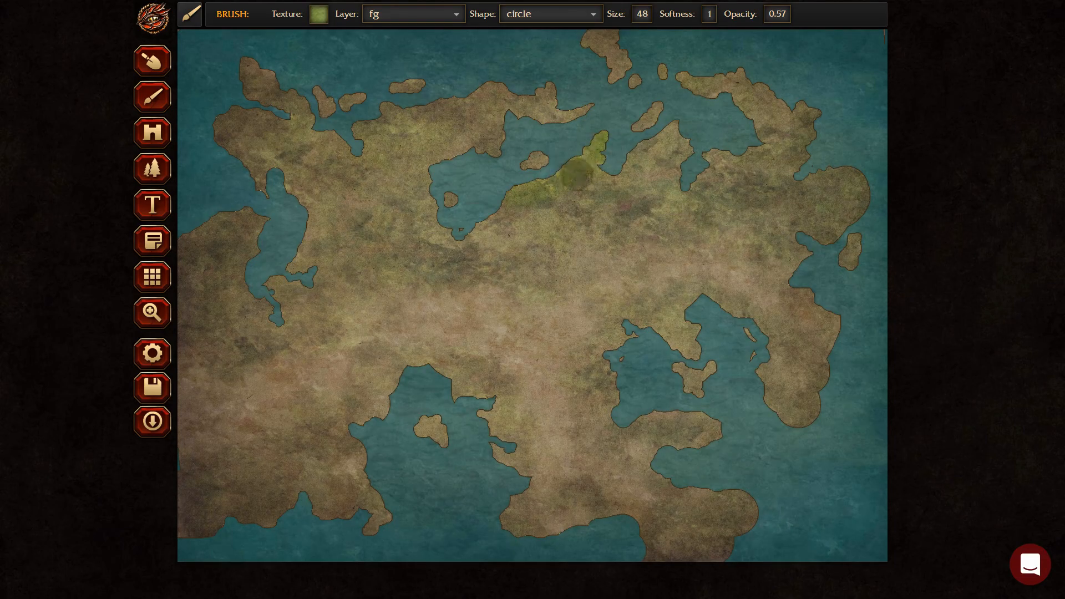
pyautogui.moveTo(591, 203)
pyautogui.mouseDown()
pyautogui.moveTo(634, 196)
pyautogui.moveTo(636, 157)
pyautogui.moveTo(679, 201)
pyautogui.moveTo(759, 192)
pyautogui.mouseUp()
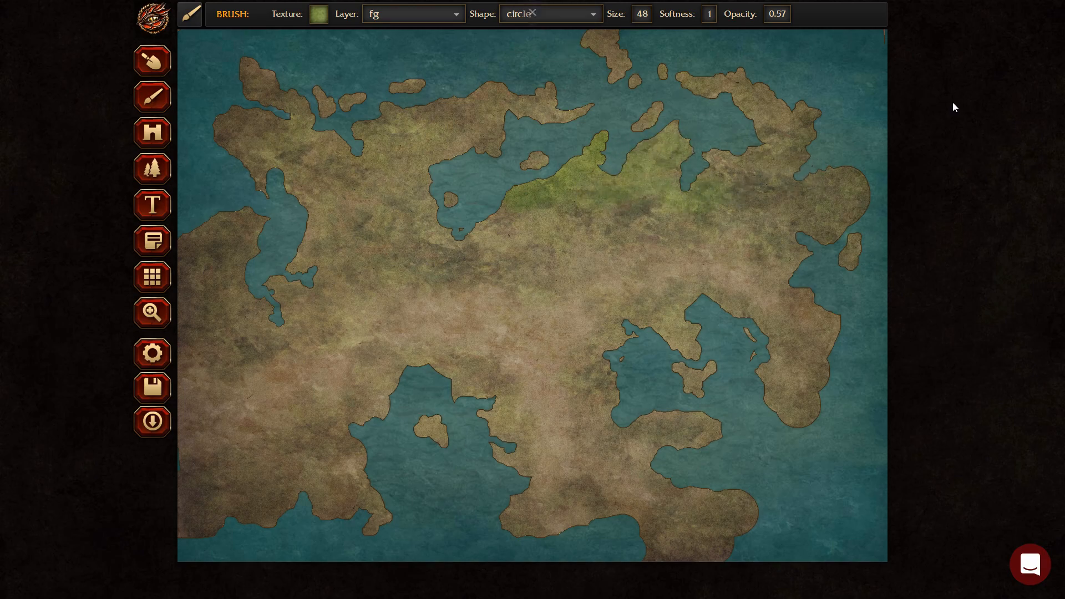
# Paint the Biome-02 texture along the continent's coastlines, peninsulas and northern islands, keeping it as the brush texture
pyautogui.click(319, 15)
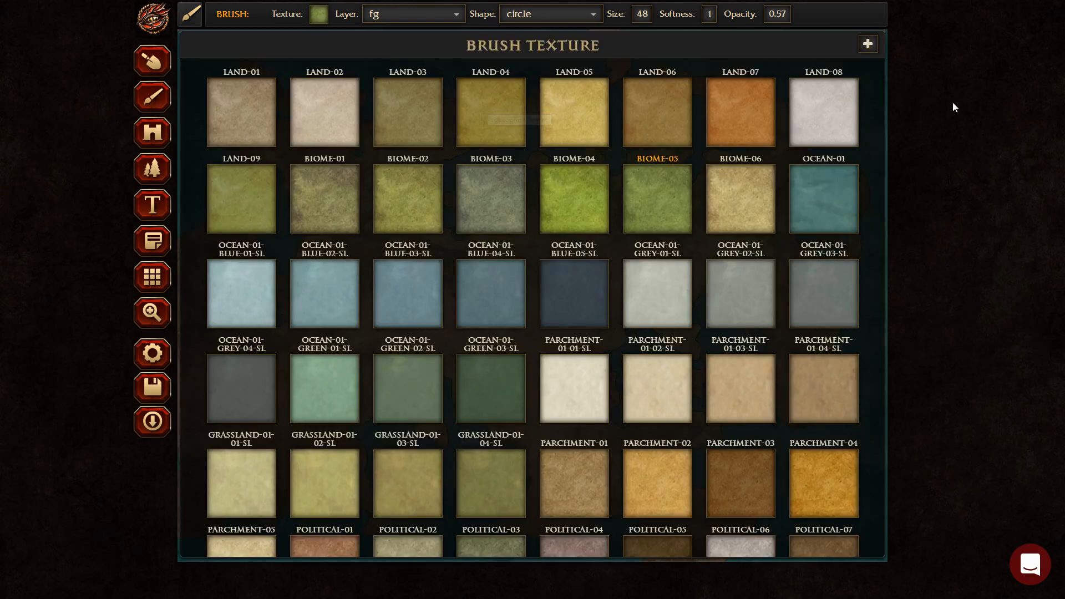
pyautogui.click(405, 208)
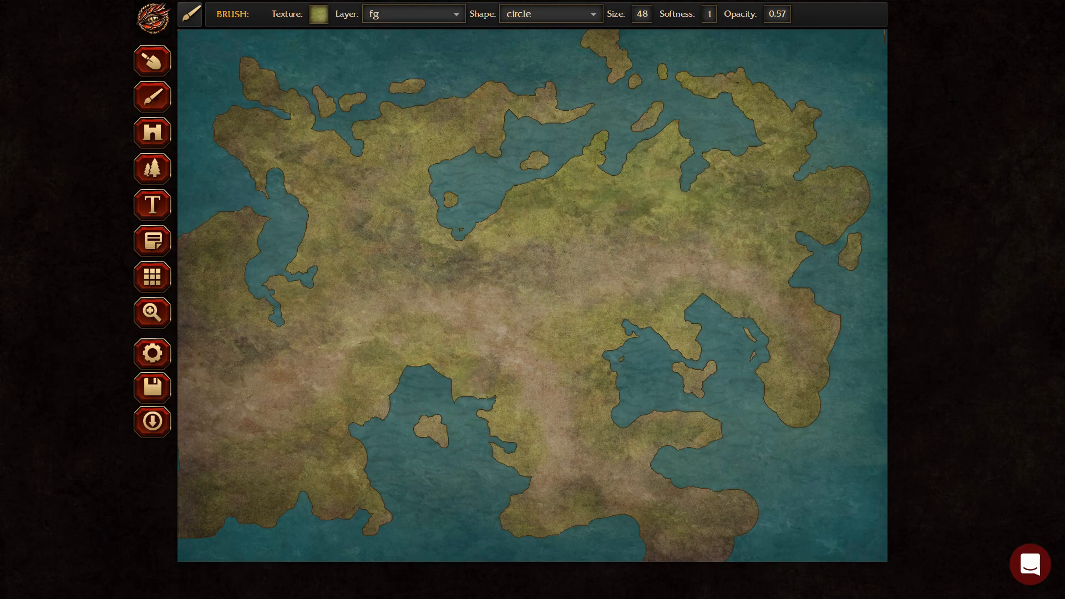
pyautogui.click(318, 15)
pyautogui.click(407, 198)
# Blend the Biome-01 texture over the continent's interior to soften the transition from the greener coasts
pyautogui.click(319, 14)
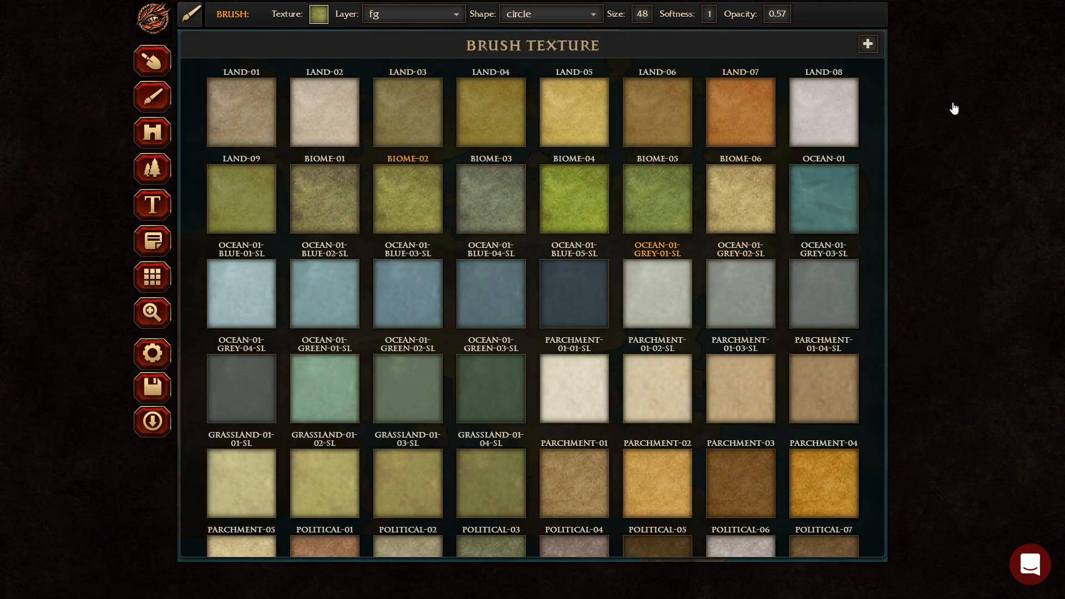
pyautogui.click(350, 213)
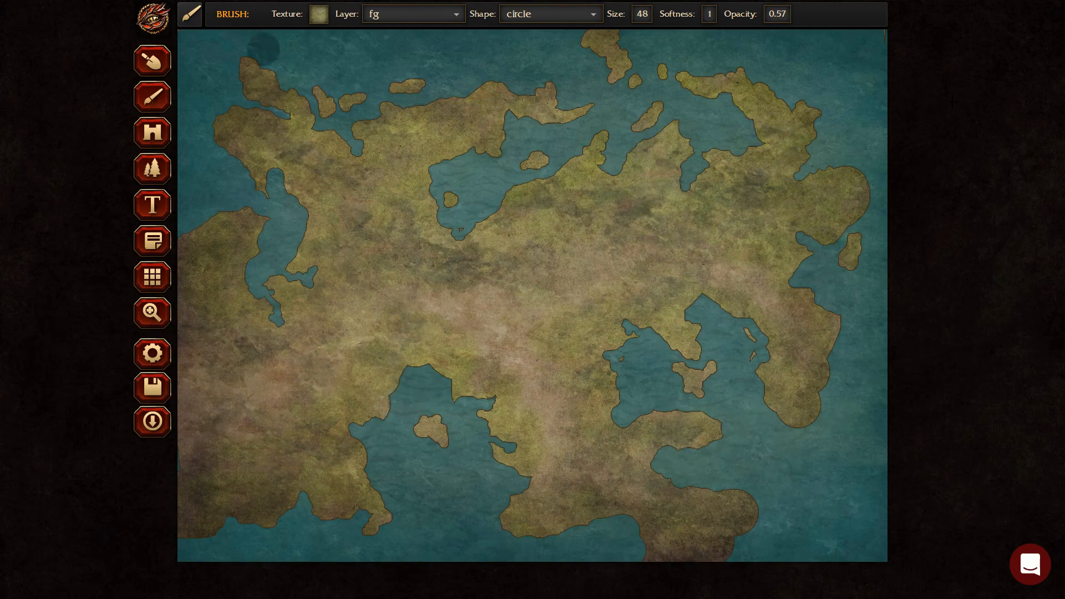
# Blend the Land-06 texture over the continent's interior, leaving the coasts greener
pyautogui.click(318, 15)
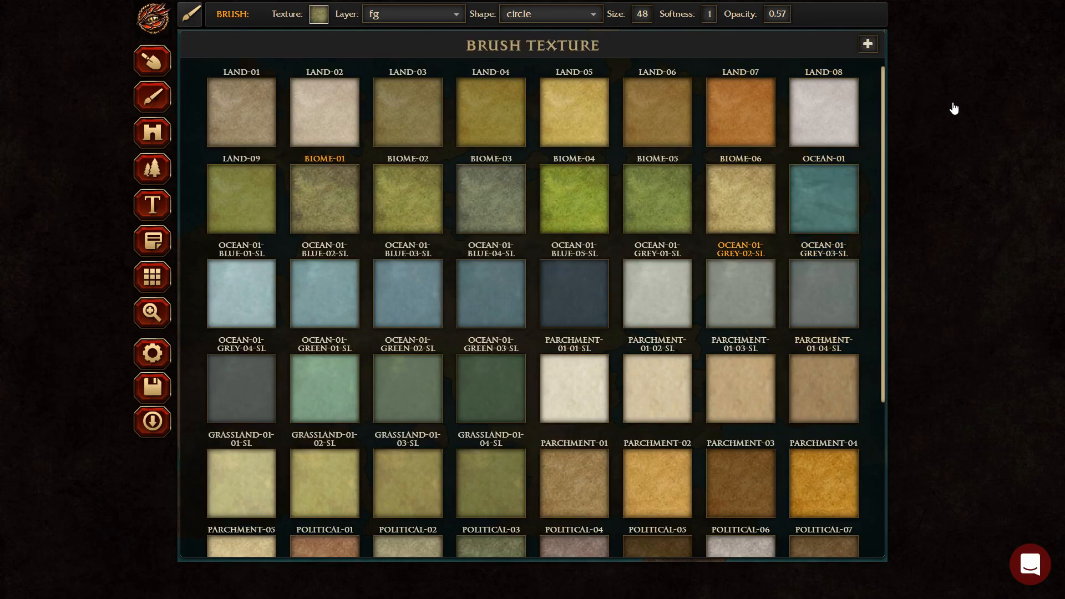
pyautogui.click(667, 92)
pyautogui.moveTo(460, 319)
pyautogui.mouseDown()
pyautogui.moveTo(495, 312)
pyautogui.moveTo(559, 330)
pyautogui.moveTo(516, 352)
pyautogui.moveTo(559, 374)
pyautogui.moveTo(554, 390)
pyautogui.moveTo(570, 412)
pyautogui.moveTo(557, 461)
pyautogui.moveTo(600, 480)
pyautogui.moveTo(564, 428)
pyautogui.moveTo(519, 276)
pyautogui.moveTo(586, 249)
pyautogui.moveTo(706, 255)
pyautogui.moveTo(767, 201)
pyautogui.moveTo(746, 234)
pyautogui.moveTo(751, 256)
pyautogui.moveTo(806, 329)
pyautogui.moveTo(754, 279)
pyautogui.moveTo(417, 272)
pyautogui.moveTo(376, 298)
pyautogui.moveTo(365, 254)
pyautogui.moveTo(388, 158)
pyautogui.moveTo(404, 324)
pyautogui.moveTo(360, 361)
pyautogui.moveTo(343, 356)
pyautogui.moveTo(306, 390)
pyautogui.moveTo(215, 426)
pyautogui.moveTo(213, 355)
pyautogui.moveTo(238, 379)
pyautogui.moveTo(445, 301)
pyautogui.moveTo(428, 316)
pyautogui.moveTo(493, 338)
pyautogui.moveTo(377, 324)
pyautogui.moveTo(518, 257)
pyautogui.moveTo(568, 260)
pyautogui.moveTo(499, 319)
pyautogui.mouseUp()
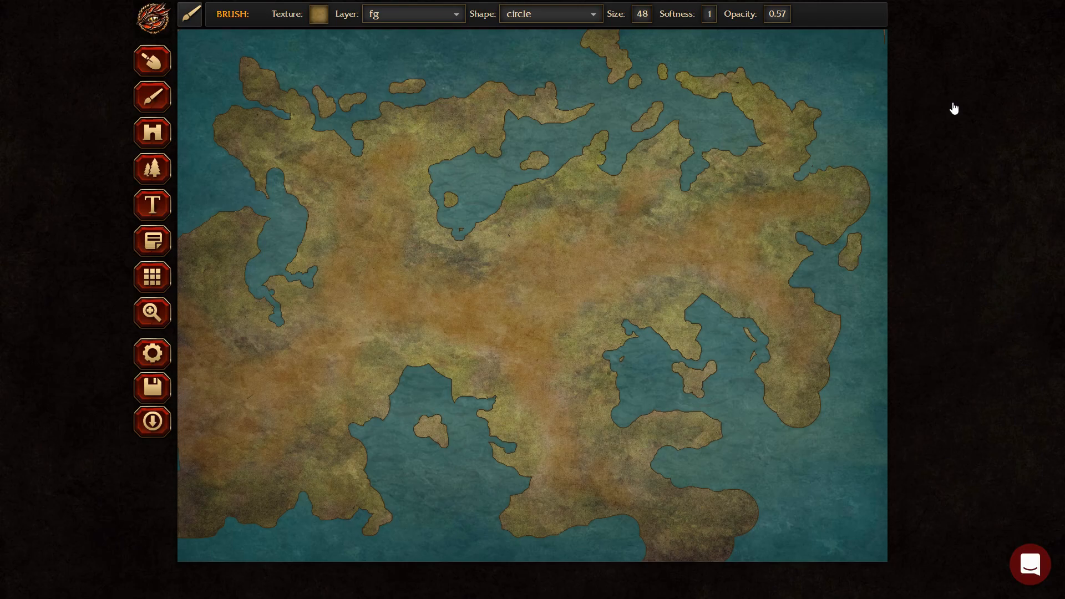
# Switch to the Pattern tool, keep the Mountains pattern and set its scale to 15%
pyautogui.press('p')
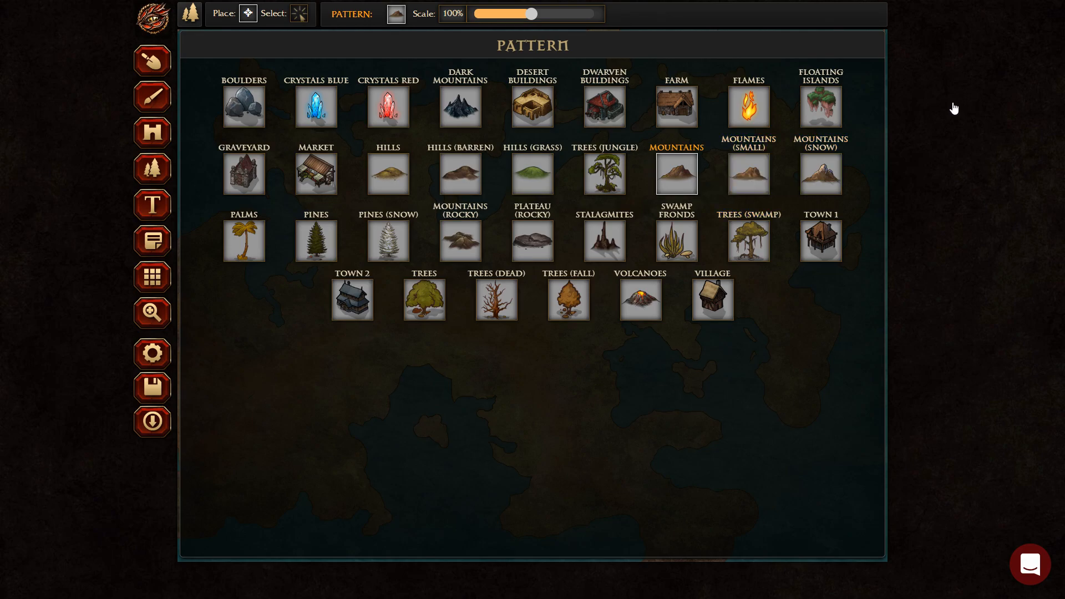
pyautogui.click(953, 105)
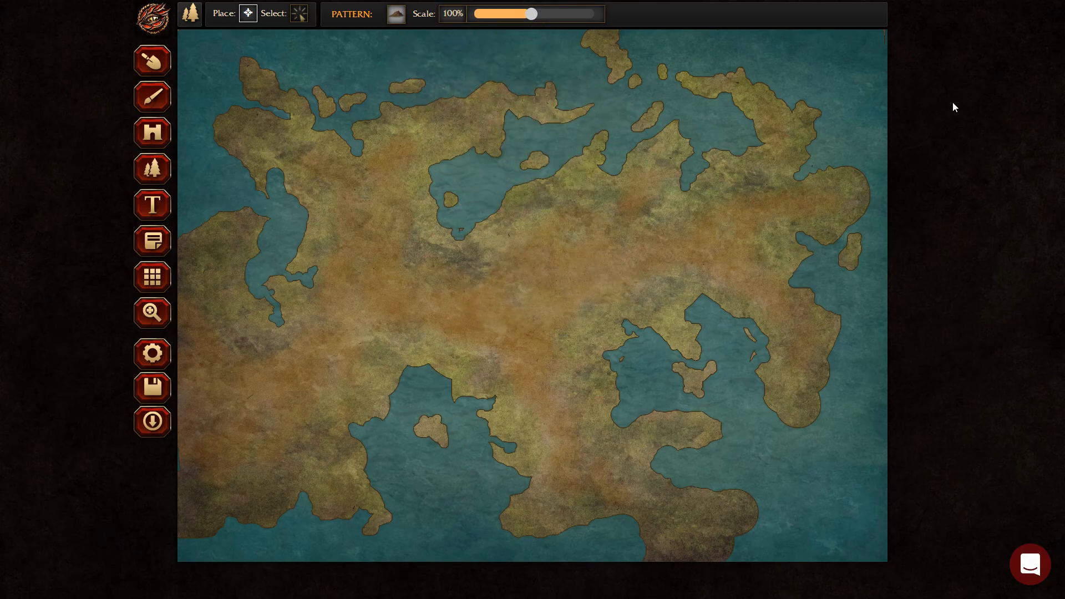
pyautogui.rightClick(524, 15)
pyautogui.moveTo(522, 17); pyautogui.dragTo(476, 15)
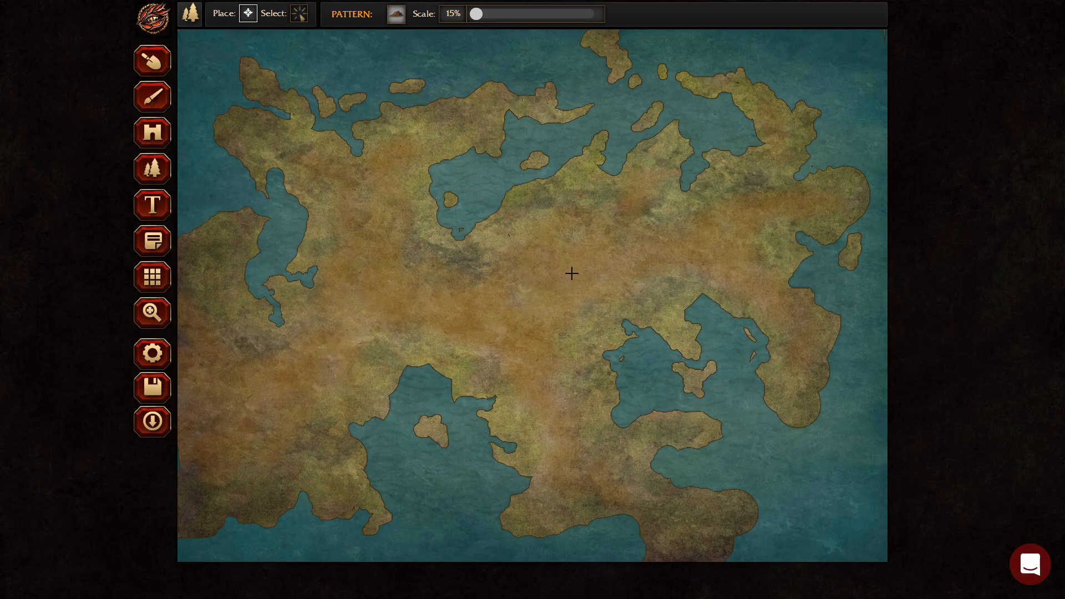
pyautogui.click(519, 293)
pyautogui.click(521, 299)
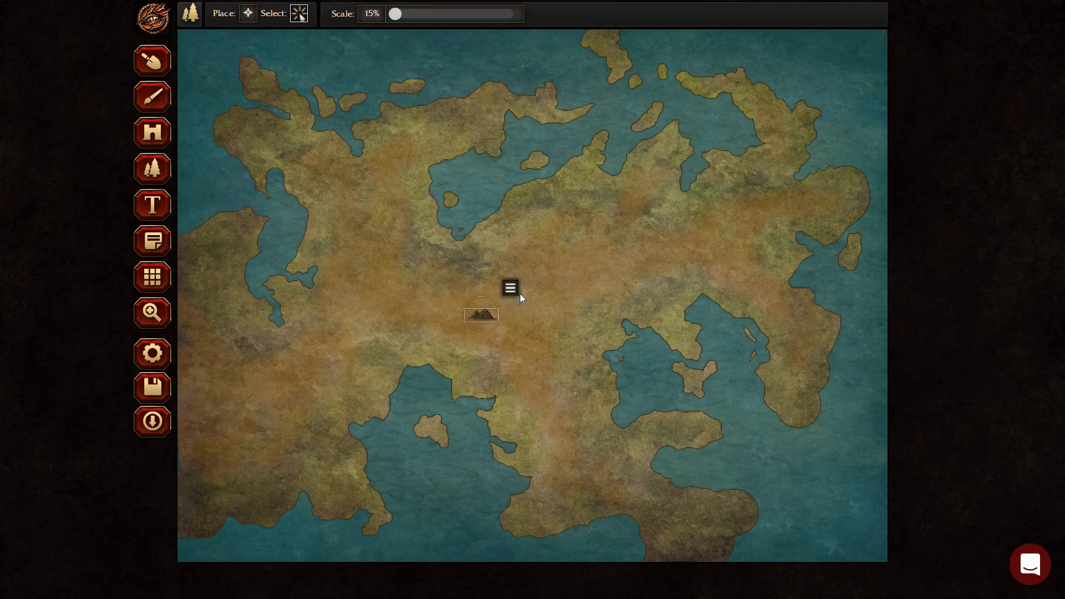
pyautogui.click(511, 287)
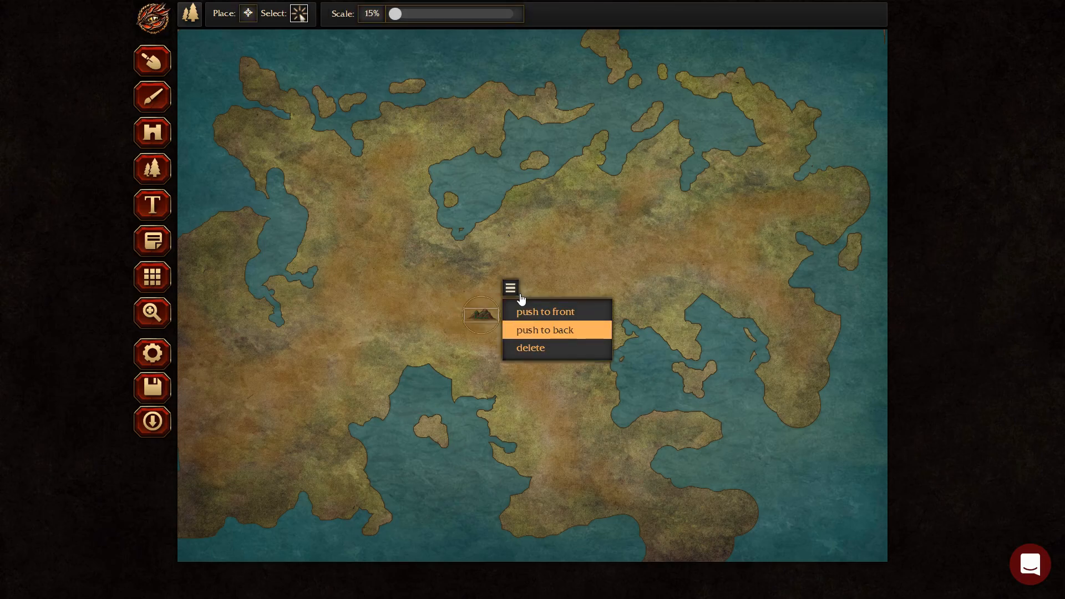
pyautogui.click(549, 347)
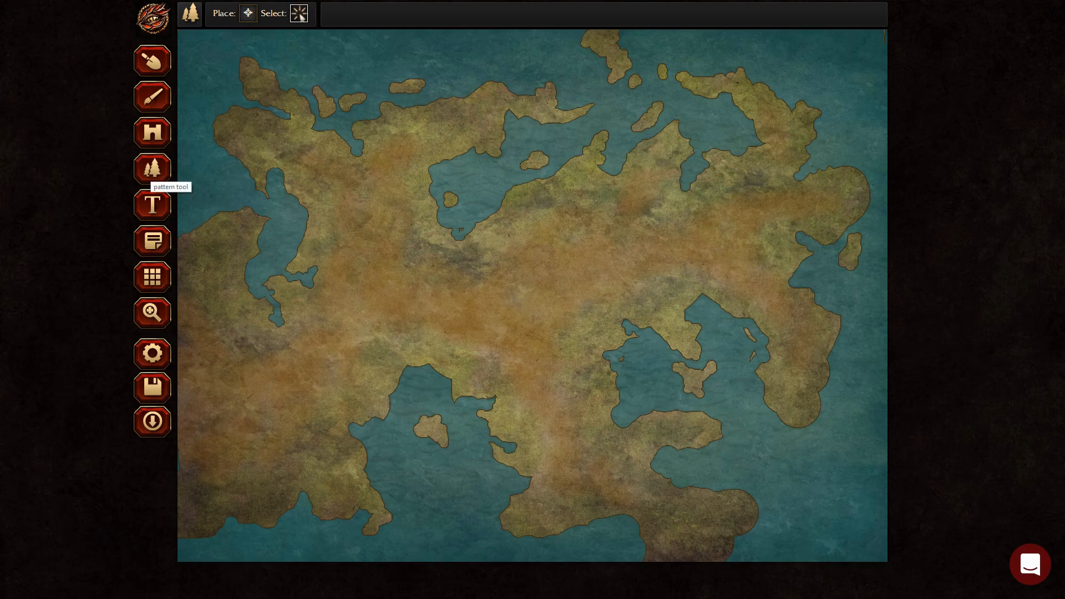
# Return to placing patterns and choose the Mountains (Rocky) pattern
pyautogui.click(248, 13)
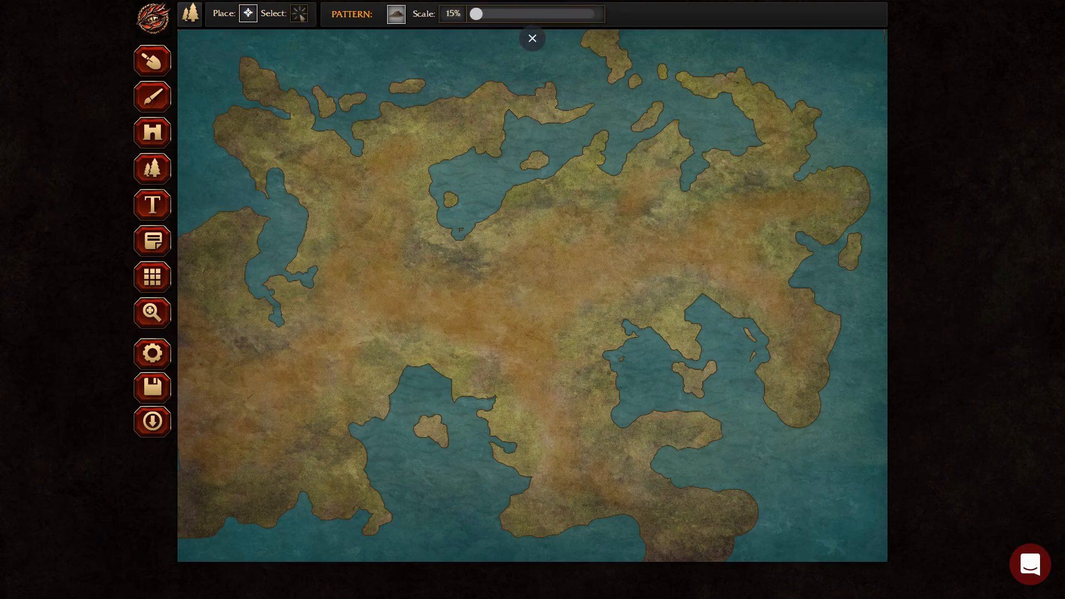
pyautogui.click(396, 15)
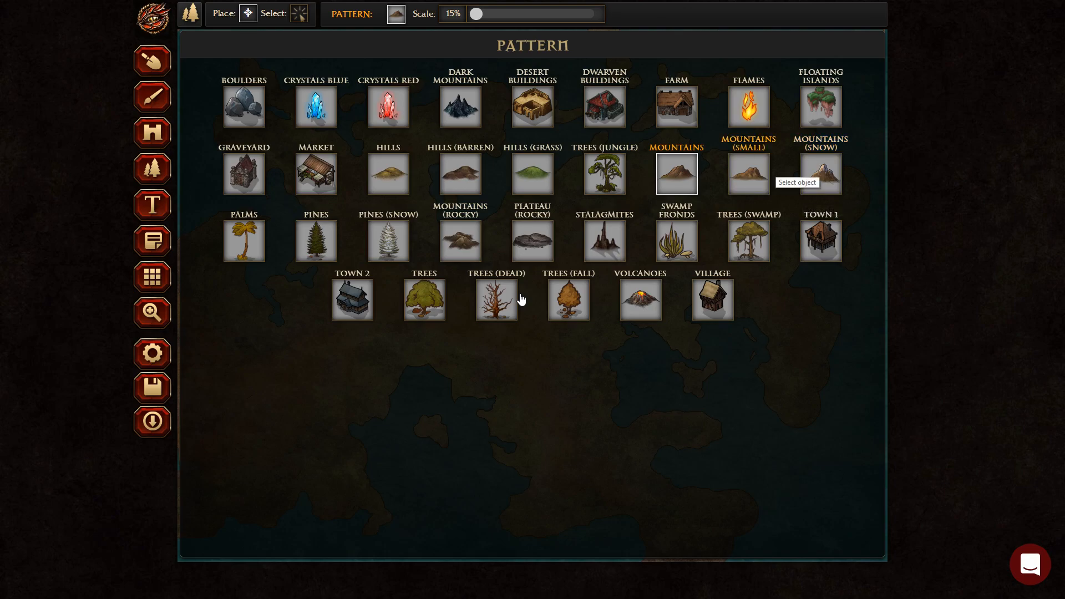
pyautogui.click(468, 244)
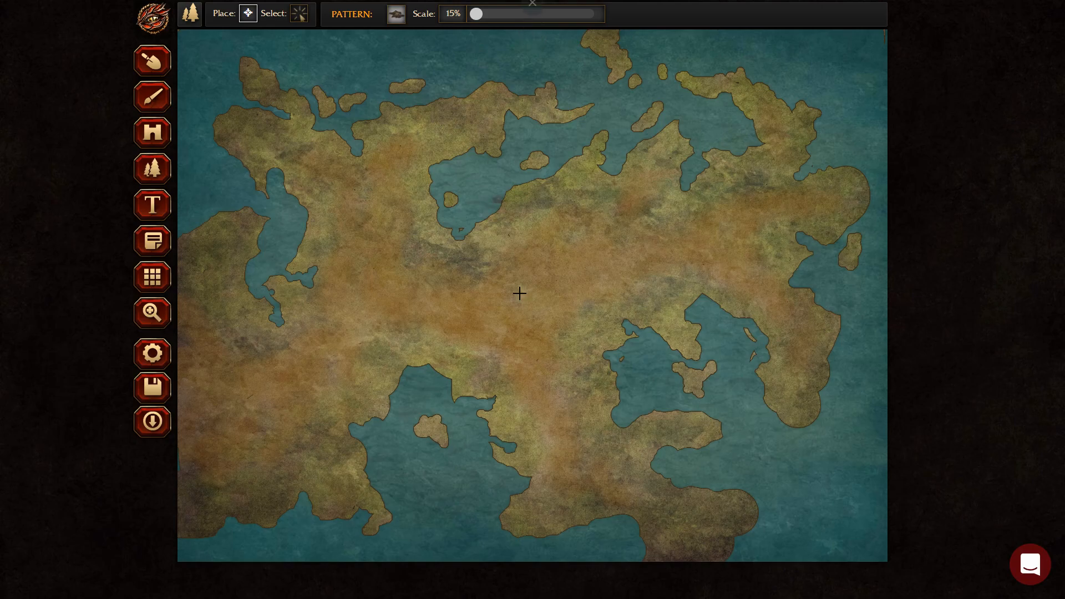
pyautogui.click(519, 296)
pyautogui.click(291, 17)
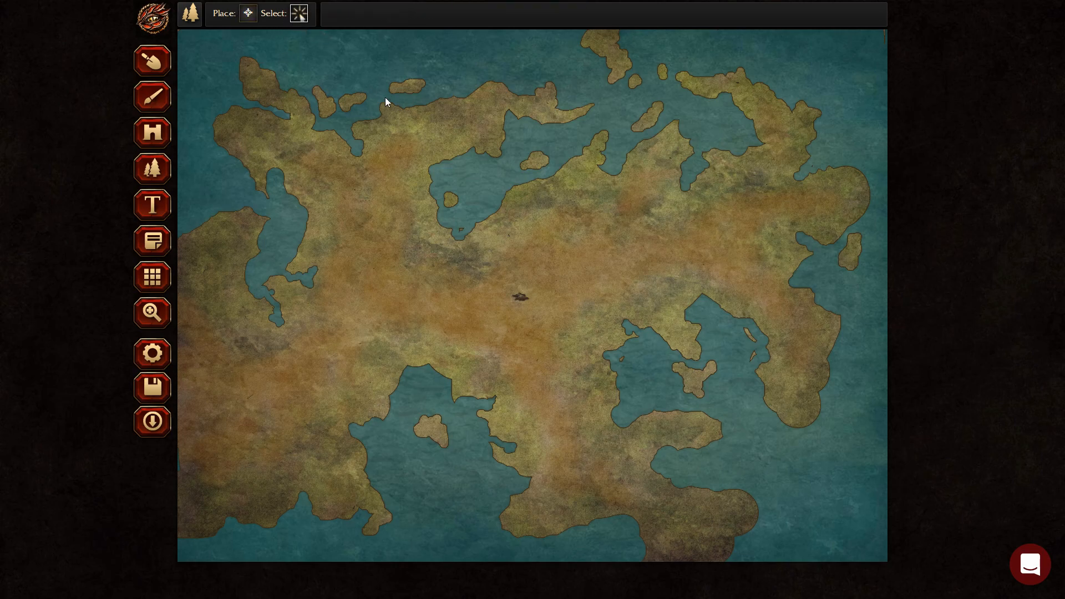
pyautogui.click(520, 296)
pyautogui.click(542, 272)
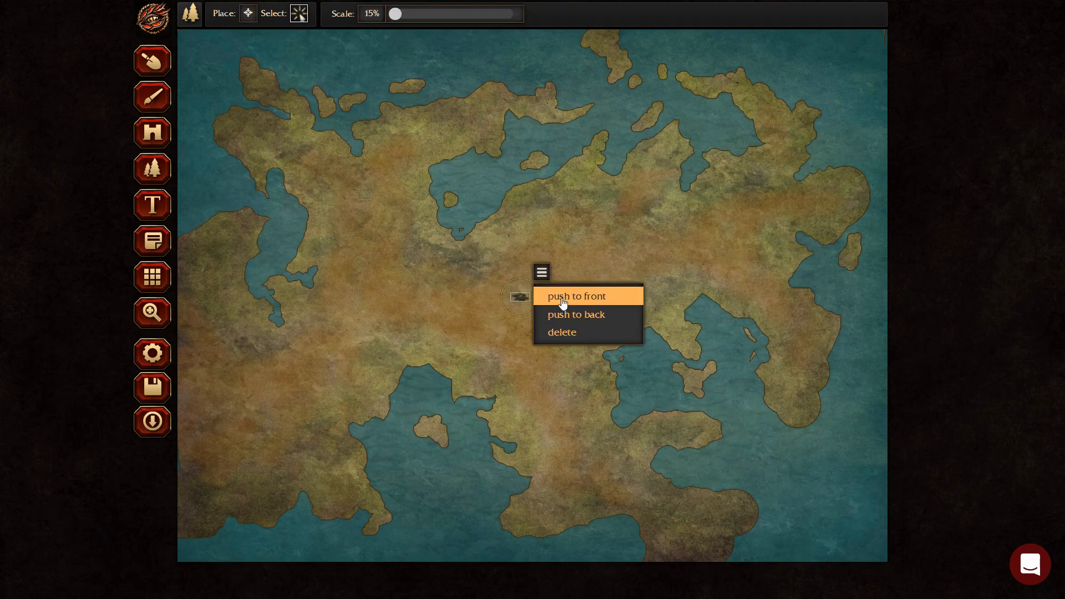
pyautogui.click(581, 332)
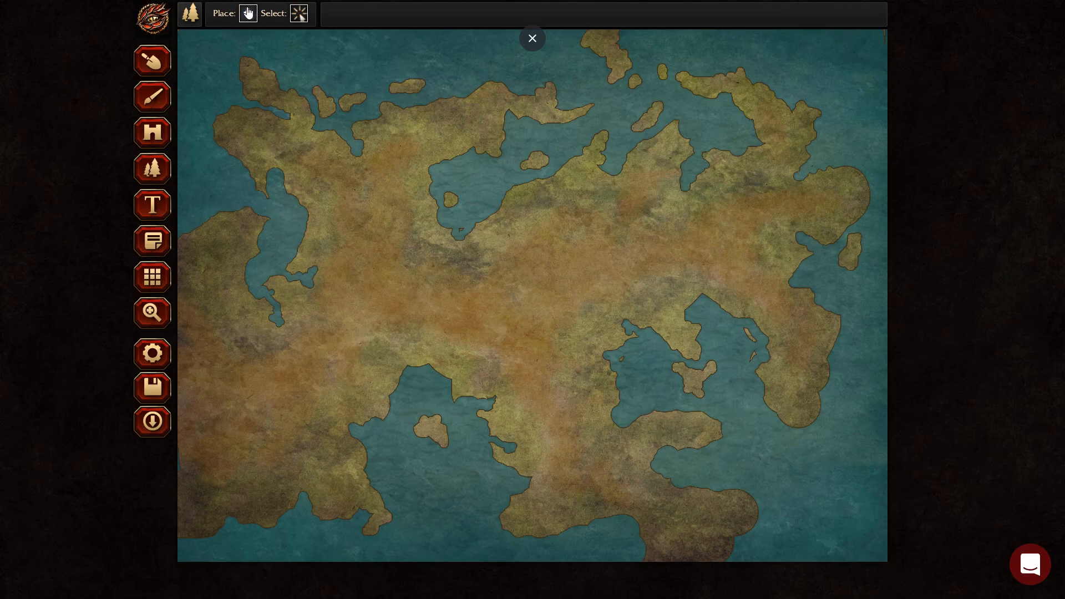
# Place a single rocky mountain at 15% scale in the continent's central interior
pyautogui.click(248, 12)
pyautogui.moveTo(474, 16)
pyautogui.mouseDown()
pyautogui.moveTo(485, 18)
pyautogui.moveTo(476, 15)
pyautogui.mouseUp()
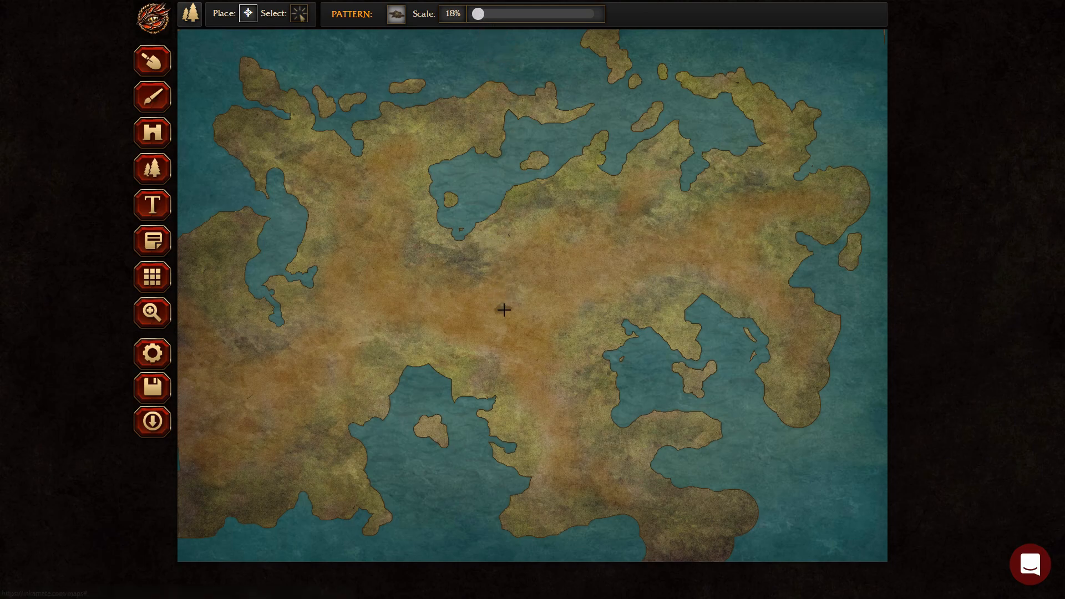
pyautogui.click(479, 16)
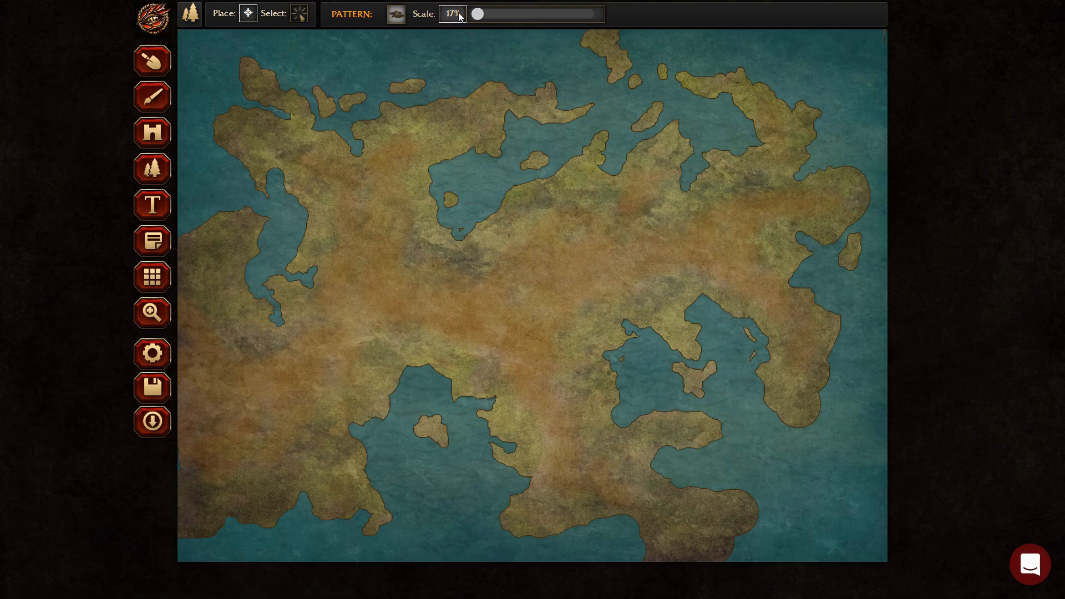
pyautogui.moveTo(475, 15); pyautogui.dragTo(470, 16)
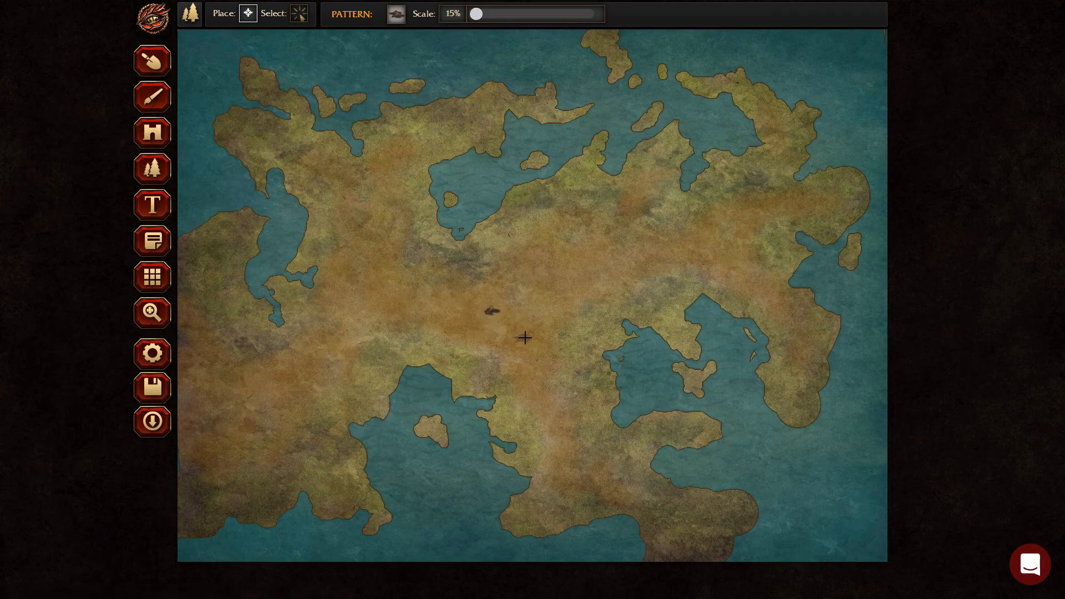
# Examine the placed rocky mountain and its surroundings up close
pyautogui.hotkey('ctrl', '+')
pyautogui.hotkey('ctrl', '+')
pyautogui.hotkey('ctrl', '+')
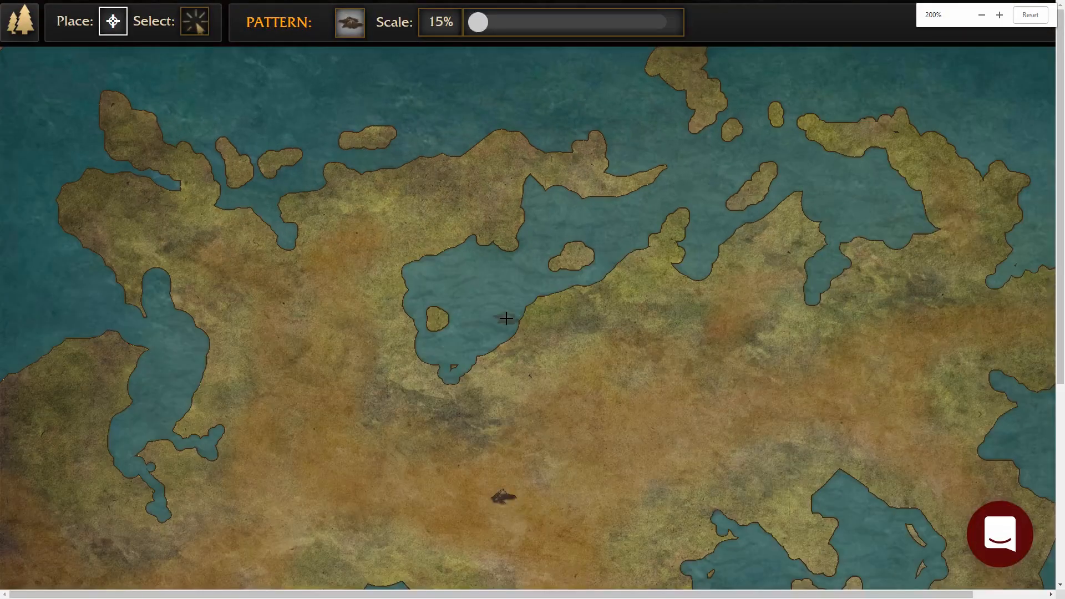
pyautogui.scroll(-4, 506, 319)
pyautogui.scroll(-1, 509, 320)
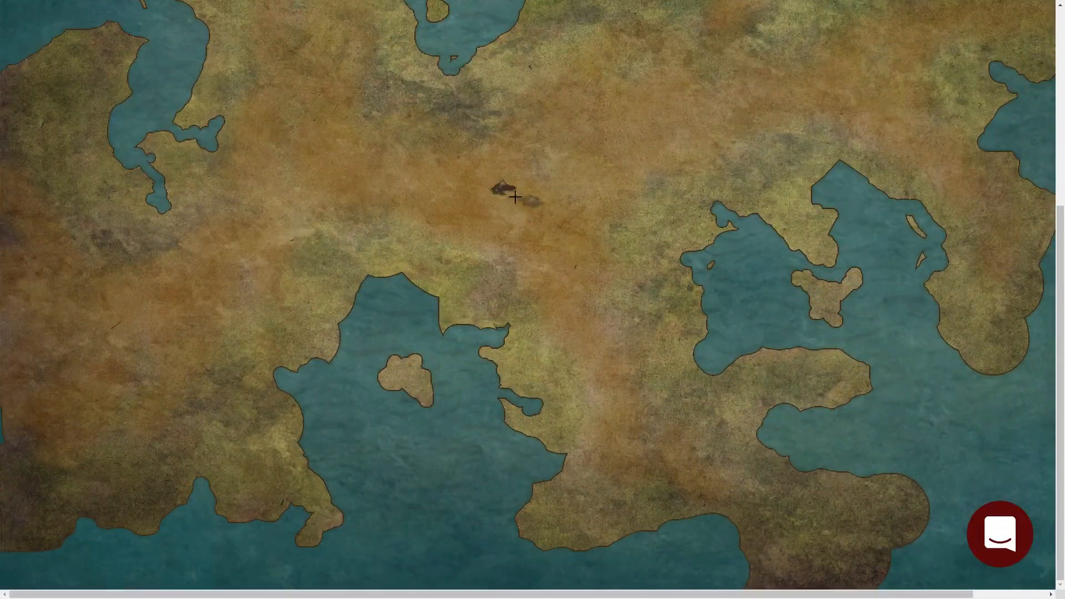
pyautogui.hotkey('ctrl', '+')
pyautogui.hotkey('ctrl', '+')
pyautogui.hotkey('ctrl', '+')
pyautogui.hotkey('ctrl', '+')
pyautogui.hotkey('ctrl', '-')
pyautogui.hotkey('ctrl', '-')
pyautogui.hotkey('ctrl', '-')
pyautogui.hotkey('ctrl', '-')
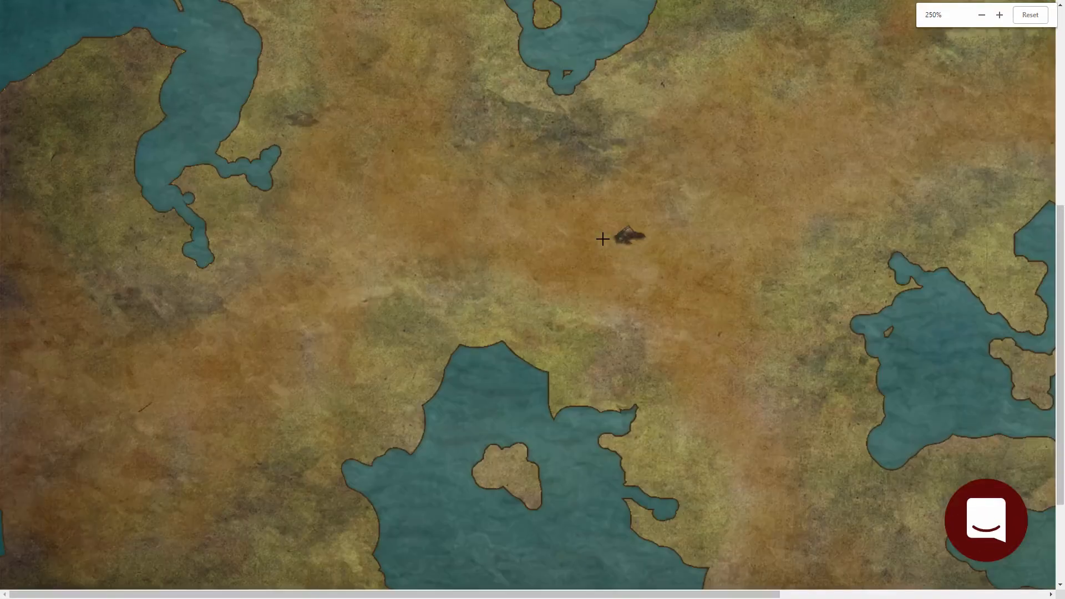
pyautogui.hotkey('ctrl', '-')
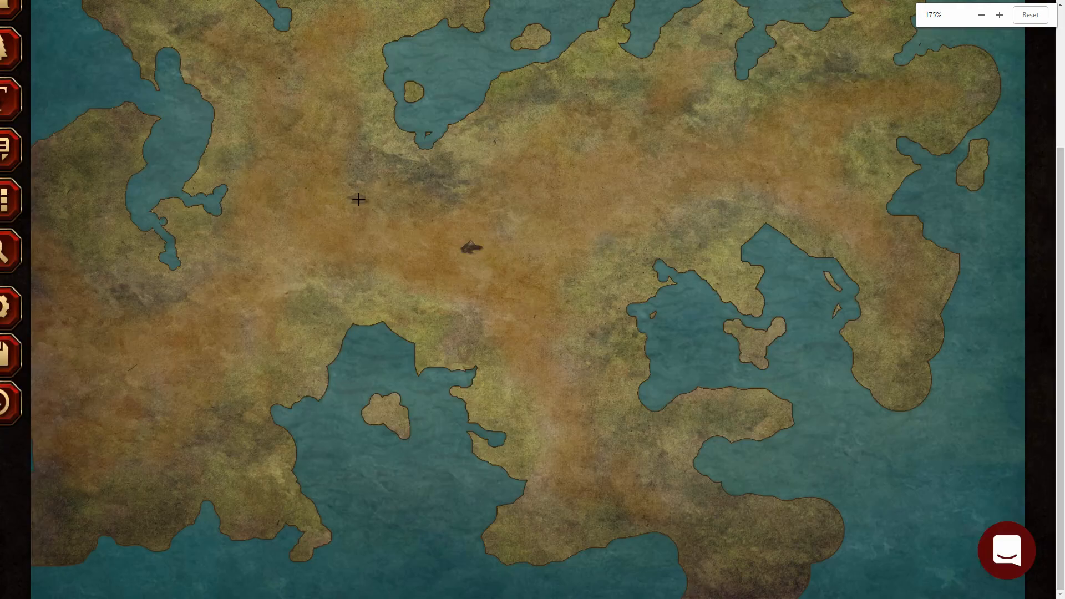
pyautogui.hotkey('ctrl', '-')
pyautogui.hotkey('ctrl', '-')
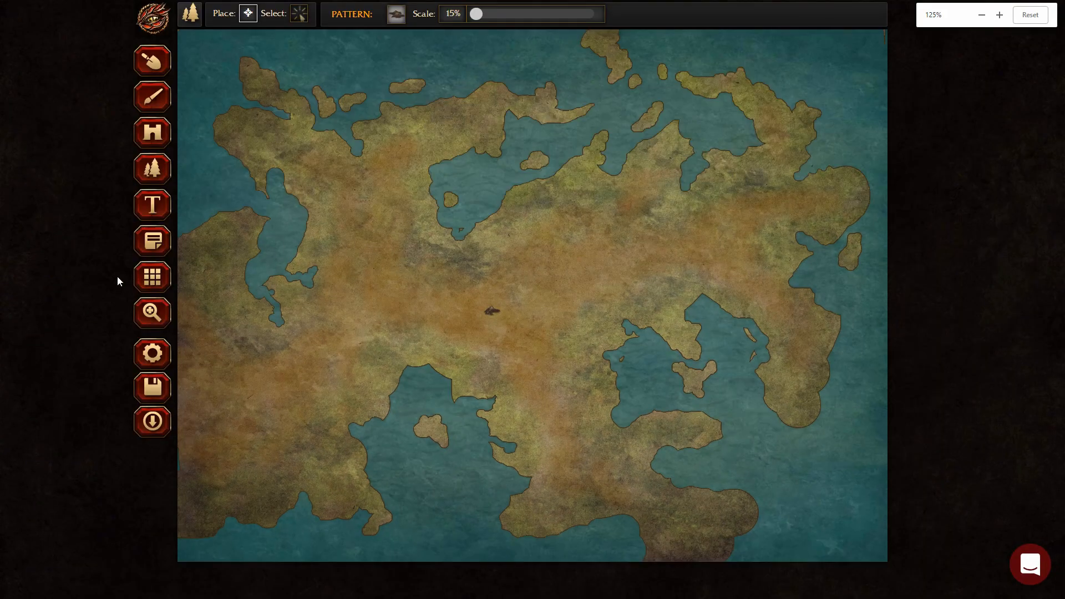
# Draw a branching rocky mountain range from the single central mountain, running northeast and south through the interior
pyautogui.click(152, 313)
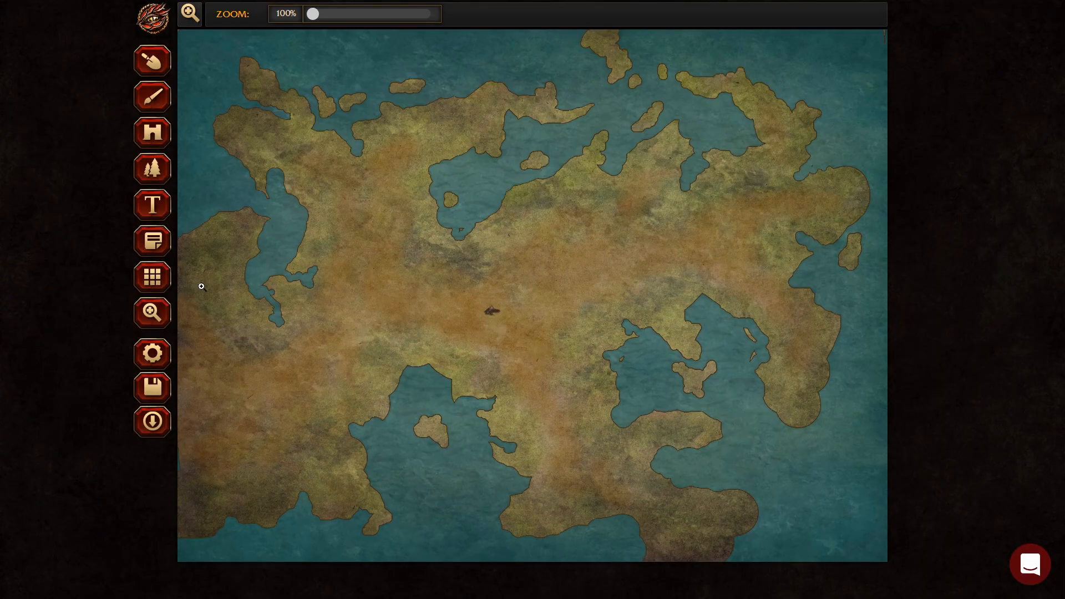
pyautogui.moveTo(317, 15); pyautogui.dragTo(333, 33)
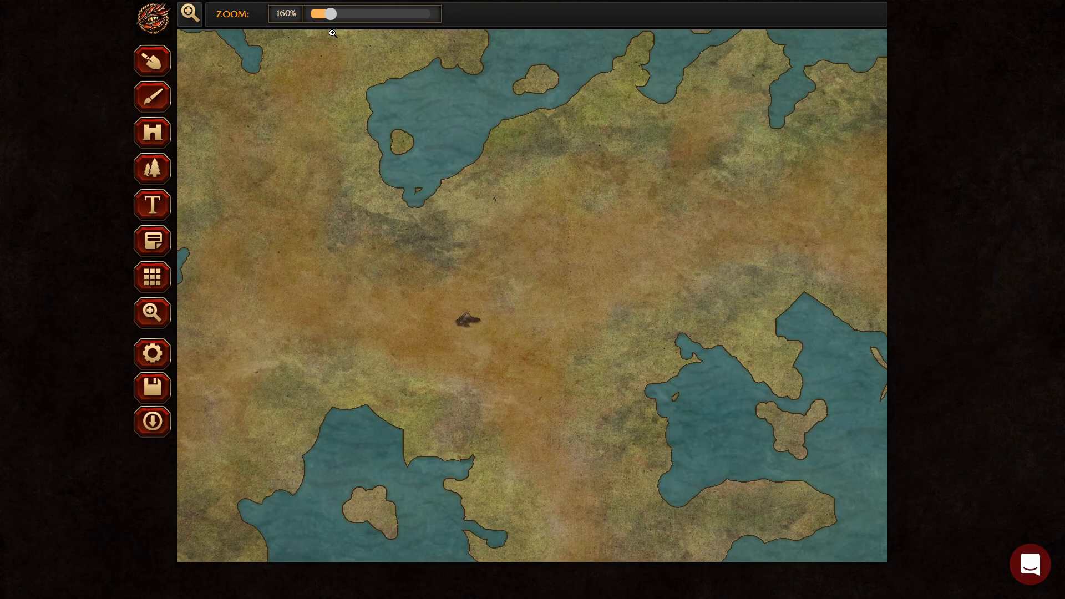
pyautogui.click(153, 168)
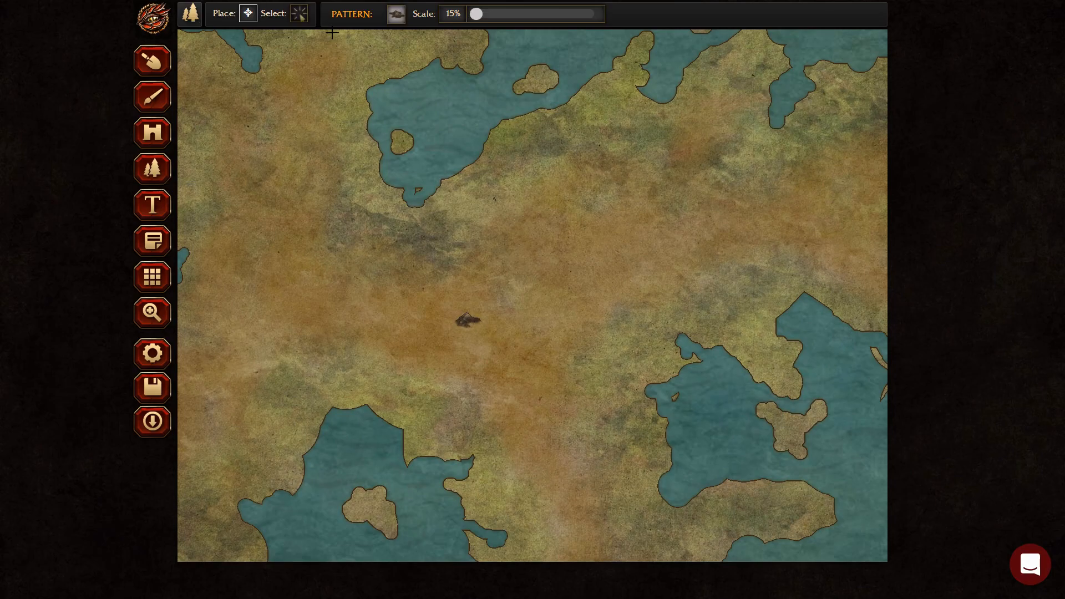
pyautogui.click(488, 324)
pyautogui.moveTo(494, 326)
pyautogui.mouseDown()
pyautogui.moveTo(536, 355)
pyautogui.moveTo(524, 408)
pyautogui.mouseUp()
pyautogui.moveTo(516, 324); pyautogui.dragTo(563, 289)
pyautogui.moveTo(513, 264)
pyautogui.mouseDown()
pyautogui.moveTo(540, 292)
pyautogui.moveTo(568, 270)
pyautogui.moveTo(631, 261)
pyautogui.moveTo(657, 240)
pyautogui.moveTo(620, 216)
pyautogui.moveTo(591, 258)
pyautogui.mouseUp()
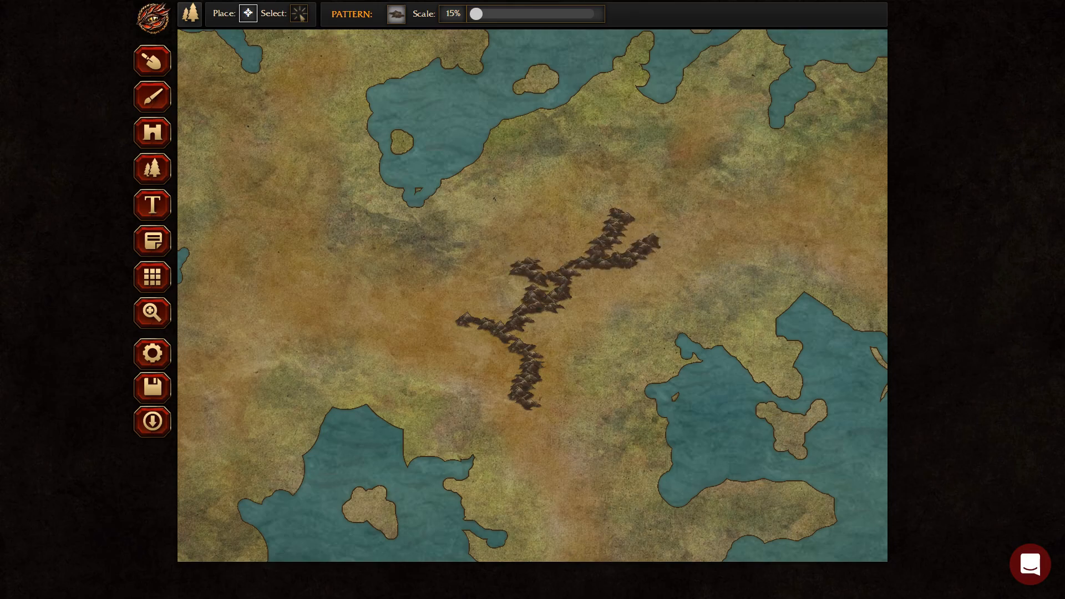
# Add a small rocky mountain cluster northeast of the central range, and extend the range west and further south
pyautogui.moveTo(688, 149)
pyautogui.mouseDown()
pyautogui.moveTo(698, 133)
pyautogui.moveTo(675, 165)
pyautogui.mouseUp()
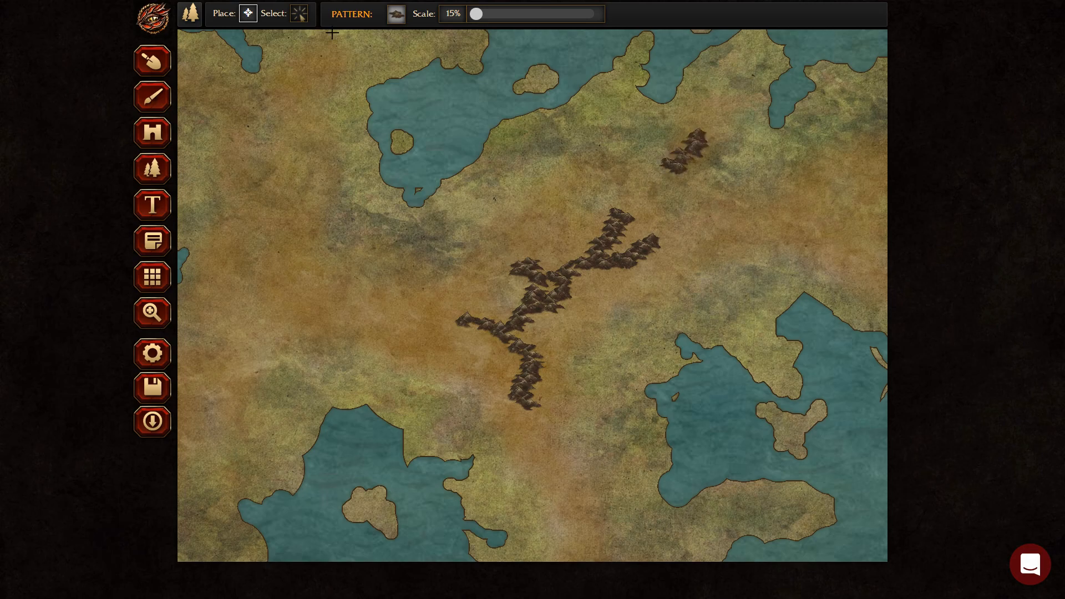
pyautogui.click(700, 154)
pyautogui.moveTo(256, 276)
pyautogui.mouseDown()
pyautogui.moveTo(281, 284)
pyautogui.moveTo(294, 319)
pyautogui.moveTo(297, 289)
pyautogui.moveTo(311, 281)
pyautogui.moveTo(358, 308)
pyautogui.moveTo(395, 301)
pyautogui.moveTo(417, 327)
pyautogui.moveTo(462, 317)
pyautogui.moveTo(458, 306)
pyautogui.moveTo(448, 364)
pyautogui.mouseUp()
pyautogui.moveTo(548, 357); pyautogui.dragTo(567, 367)
pyautogui.moveTo(544, 413)
pyautogui.mouseDown()
pyautogui.moveTo(558, 435)
pyautogui.moveTo(534, 463)
pyautogui.moveTo(568, 474)
pyautogui.moveTo(582, 493)
pyautogui.mouseUp()
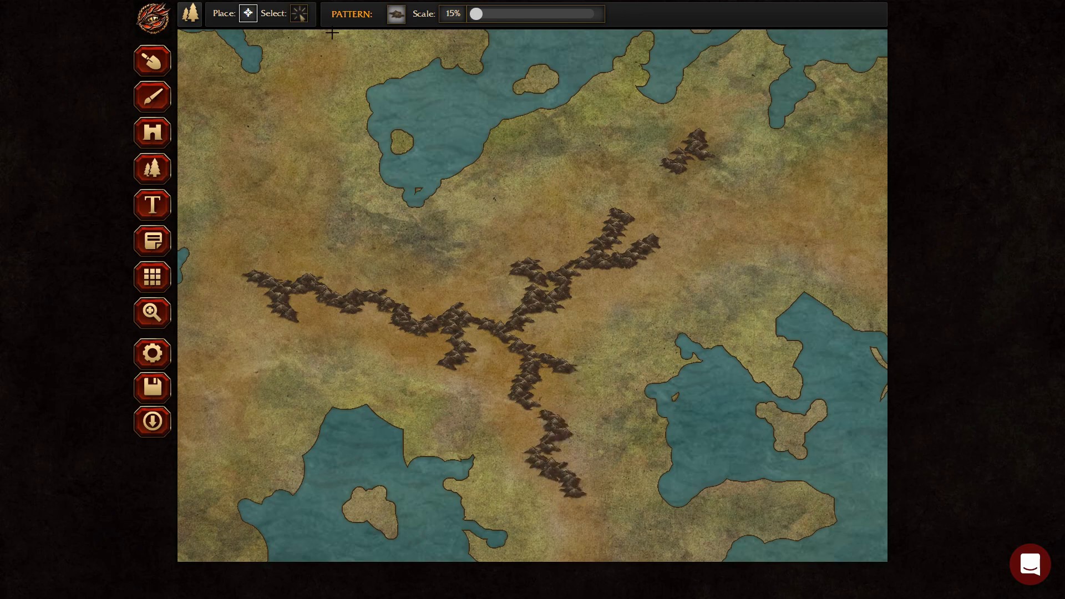
# Draw a branching north-south rocky mountain range between the western inlet and the northern bay
pyautogui.click(155, 312)
pyautogui.moveTo(331, 15); pyautogui.dragTo(295, 26)
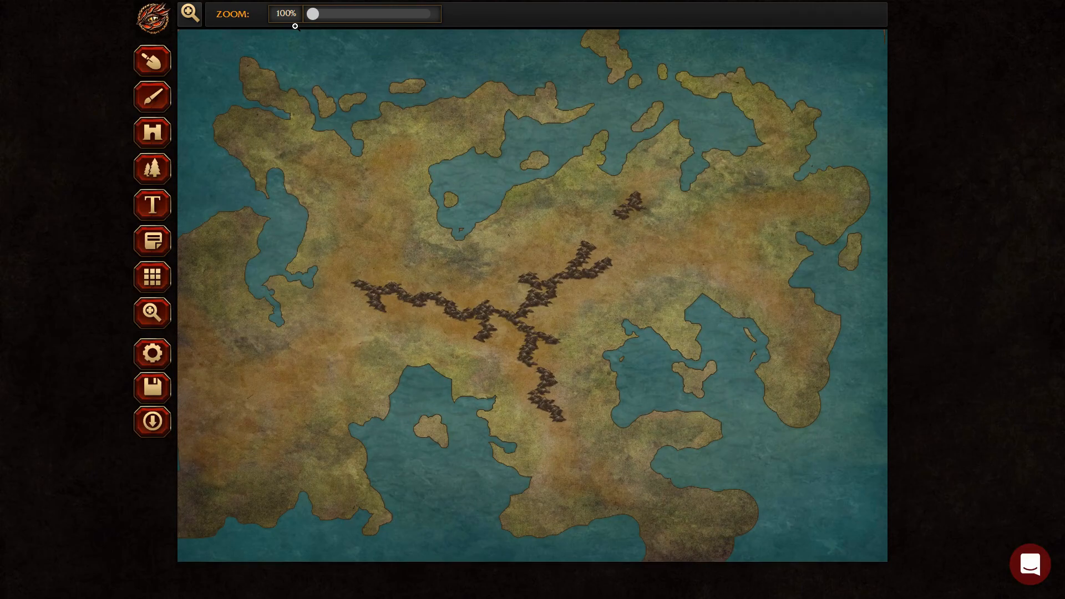
pyautogui.press('p')
pyautogui.moveTo(382, 201)
pyautogui.mouseDown()
pyautogui.moveTo(383, 240)
pyautogui.moveTo(380, 181)
pyautogui.moveTo(390, 167)
pyautogui.moveTo(359, 185)
pyautogui.moveTo(340, 171)
pyautogui.moveTo(371, 189)
pyautogui.moveTo(391, 149)
pyautogui.mouseUp()
pyautogui.moveTo(377, 237); pyautogui.dragTo(350, 251)
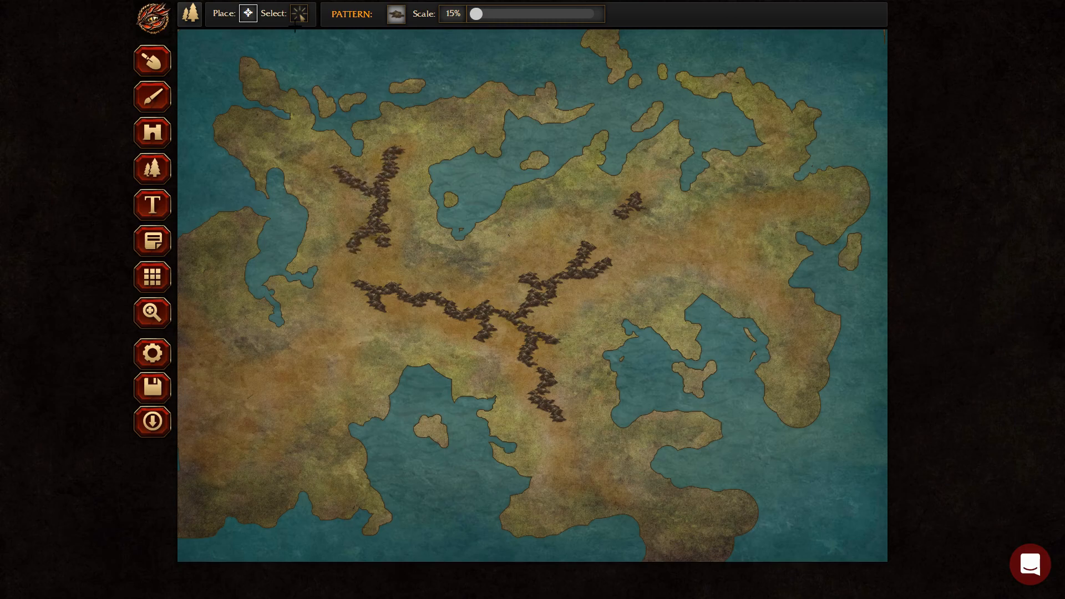
# Place short rocky mountain ranges across the eastern lands and along the southern peninsula
pyautogui.moveTo(697, 250)
pyautogui.mouseDown()
pyautogui.moveTo(726, 210)
pyautogui.moveTo(738, 218)
pyautogui.moveTo(796, 202)
pyautogui.mouseUp()
pyautogui.moveTo(760, 287); pyautogui.dragTo(781, 302)
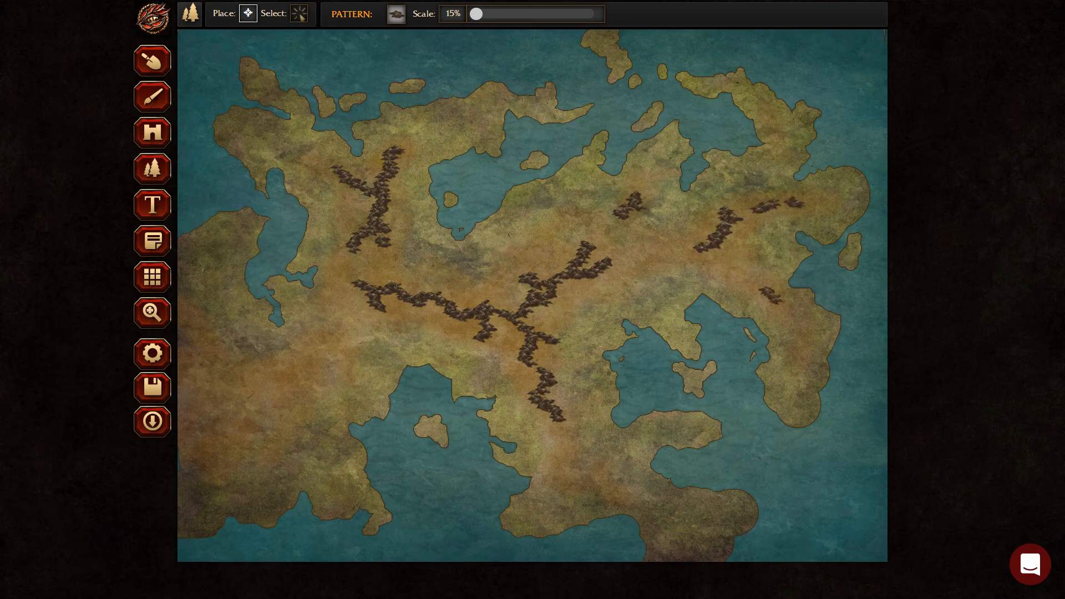
pyautogui.moveTo(570, 481); pyautogui.dragTo(595, 477)
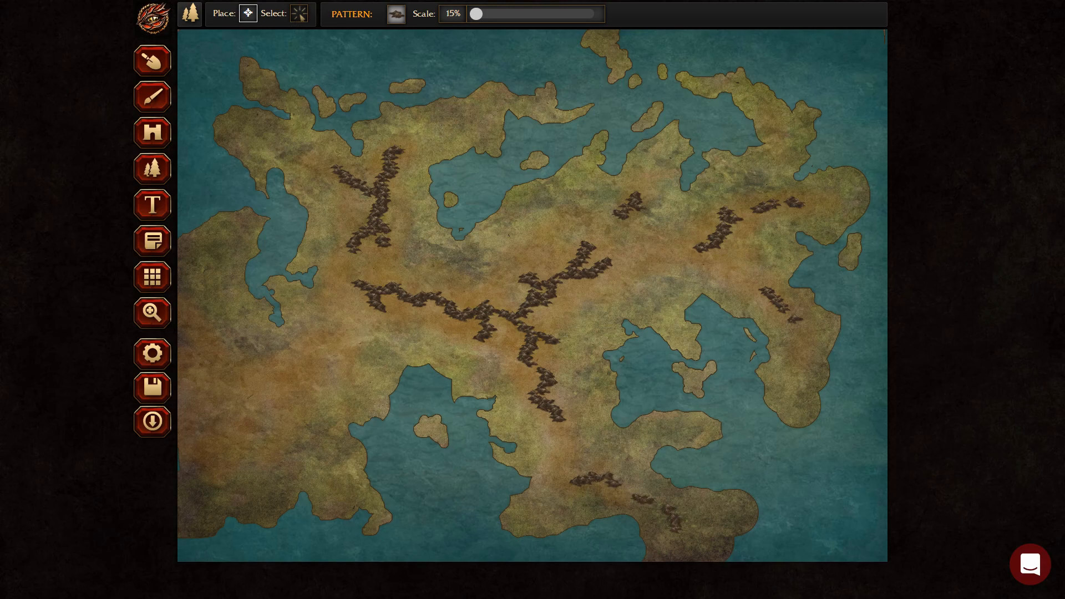
# Spread branching rocky mountain ranges across the southwest and extend them northeast to the central range
pyautogui.moveTo(217, 463)
pyautogui.mouseDown()
pyautogui.moveTo(221, 432)
pyautogui.moveTo(234, 440)
pyautogui.moveTo(255, 433)
pyautogui.moveTo(263, 407)
pyautogui.mouseUp()
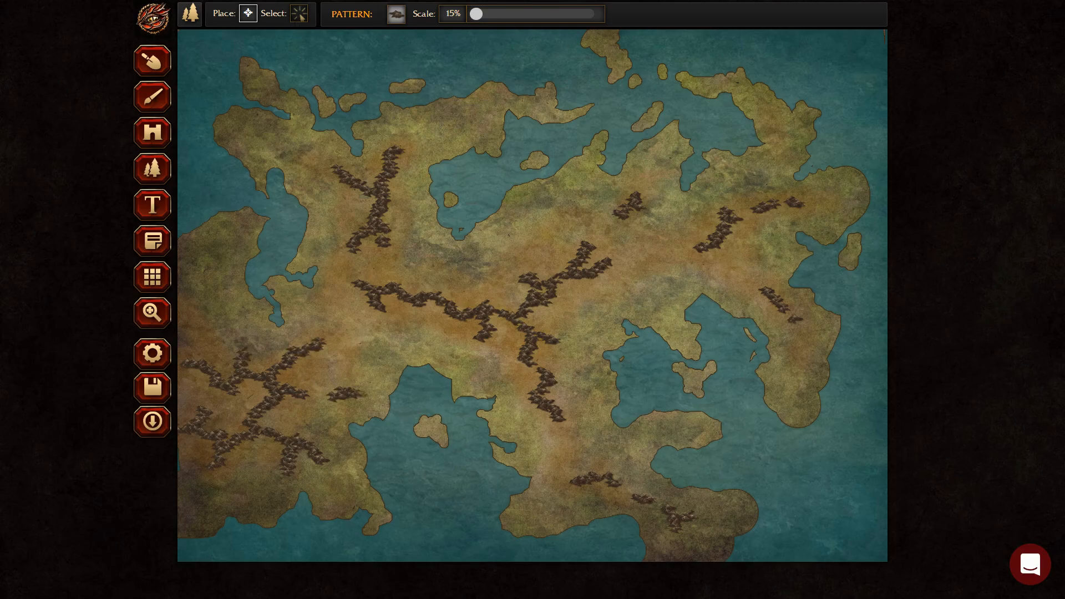
pyautogui.click(325, 381)
pyautogui.click(317, 374)
pyautogui.click(331, 367)
pyautogui.click(328, 336)
pyautogui.click(333, 322)
pyautogui.click(329, 308)
pyautogui.click(346, 325)
pyautogui.click(354, 321)
pyautogui.click(366, 323)
pyautogui.click(374, 321)
pyautogui.click(415, 312)
pyautogui.click(427, 321)
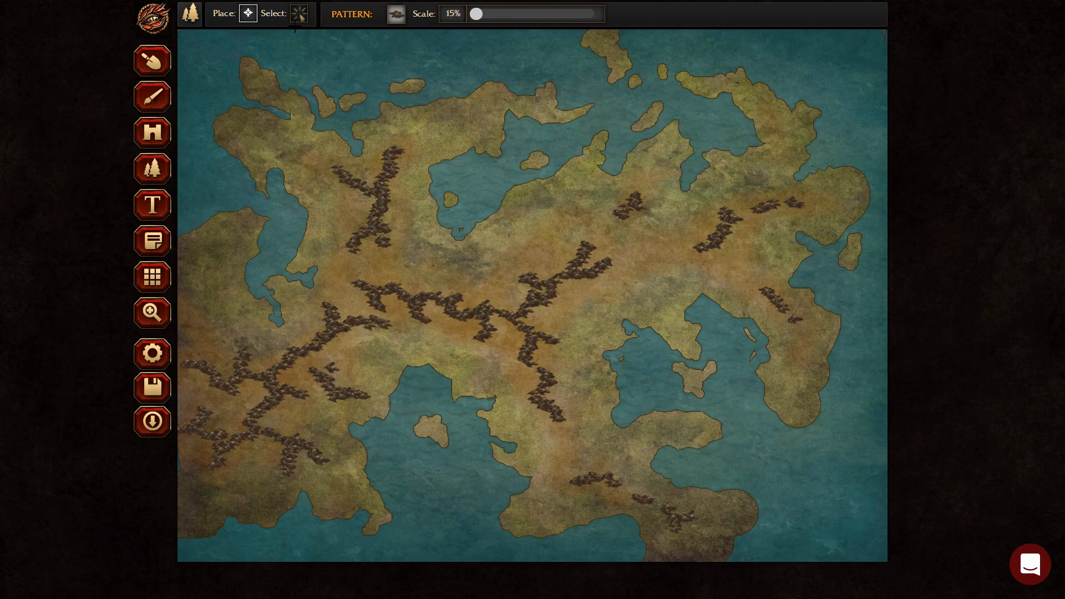
# Extend the eastern rocky mountain range westward into the interior
pyautogui.click(662, 251)
pyautogui.click(669, 245)
pyautogui.click(673, 239)
pyautogui.click(680, 245)
pyautogui.click(688, 247)
pyautogui.click(696, 237)
# Place a curved rocky mountain range down the northeastern peninsula and a small group on the eastern headland
pyautogui.click(769, 114)
pyautogui.click(775, 121)
pyautogui.click(780, 129)
pyautogui.click(785, 136)
pyautogui.click(786, 144)
pyautogui.click(772, 164)
pyautogui.click(763, 173)
pyautogui.click(833, 200)
# Continue the rocky mountain range south along the southeastern peninsula
pyautogui.click(800, 334)
pyautogui.click(802, 342)
pyautogui.click(794, 359)
pyautogui.click(790, 366)
pyautogui.click(786, 375)
pyautogui.click(787, 383)
pyautogui.click(791, 391)
# Place short rocky mountain ranges on the north-central coastal land and across the northwestern headland
pyautogui.click(427, 137)
pyautogui.click(430, 131)
pyautogui.click(435, 126)
pyautogui.click(259, 148)
pyautogui.click(258, 144)
pyautogui.click(271, 145)
pyautogui.click(279, 147)
pyautogui.click(285, 143)
pyautogui.click(295, 149)
pyautogui.click(308, 152)
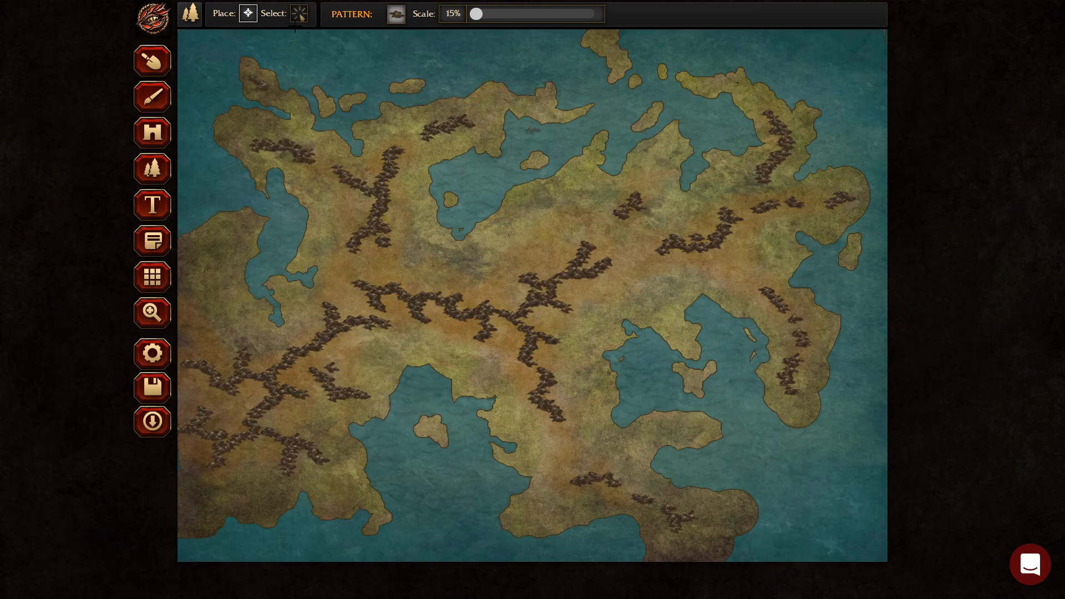
# Place a short rocky mountain range along the narrow north-central peninsula
pyautogui.click(490, 105)
pyautogui.click(498, 102)
pyautogui.click(523, 102)
pyautogui.click(531, 104)
# Place a diagonal rocky mountain range southwest across the land east of the large northern bay
pyautogui.click(578, 179)
pyautogui.click(577, 188)
pyautogui.click(573, 193)
pyautogui.click(566, 198)
pyautogui.click(557, 198)
pyautogui.click(549, 200)
pyautogui.click(544, 208)
pyautogui.click(536, 215)
pyautogui.click(530, 221)
# Place short rocky mountain ranges northwest of the eastern inland sea and on the small peninsula south of it
pyautogui.click(652, 298)
pyautogui.click(662, 311)
pyautogui.click(639, 442)
pyautogui.click(647, 436)
pyautogui.click(658, 432)
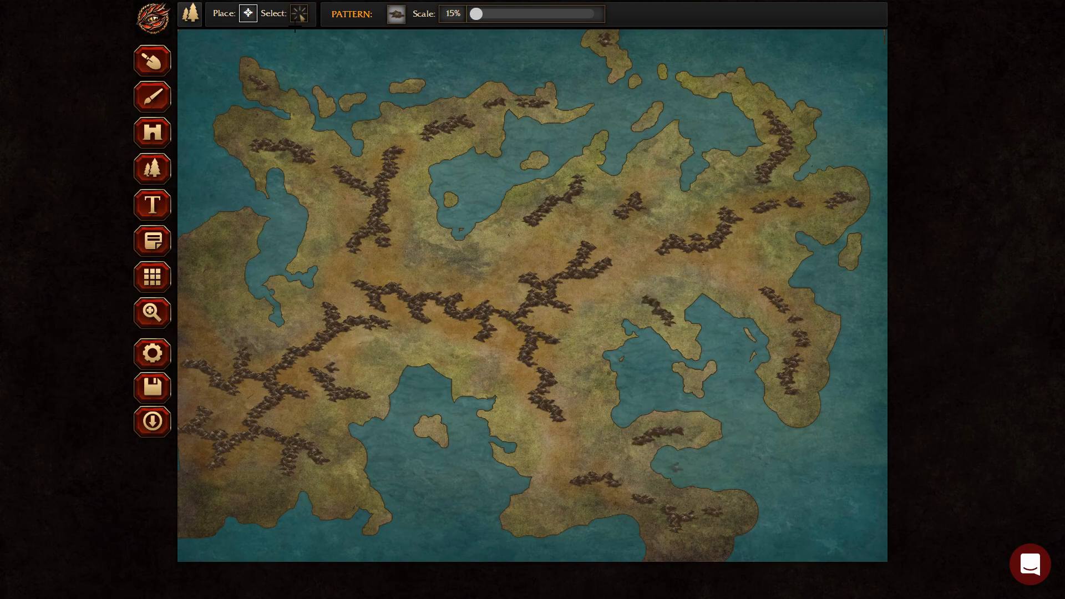
# Place a rocky range down the far western land, extend the northwestern range southeast, and add peaks to the southern range
pyautogui.moveTo(234, 228); pyautogui.dragTo(182, 299)
pyautogui.moveTo(395, 239)
pyautogui.mouseDown()
pyautogui.moveTo(388, 249)
pyautogui.moveTo(402, 265)
pyautogui.moveTo(428, 258)
pyautogui.moveTo(444, 278)
pyautogui.moveTo(459, 269)
pyautogui.mouseUp()
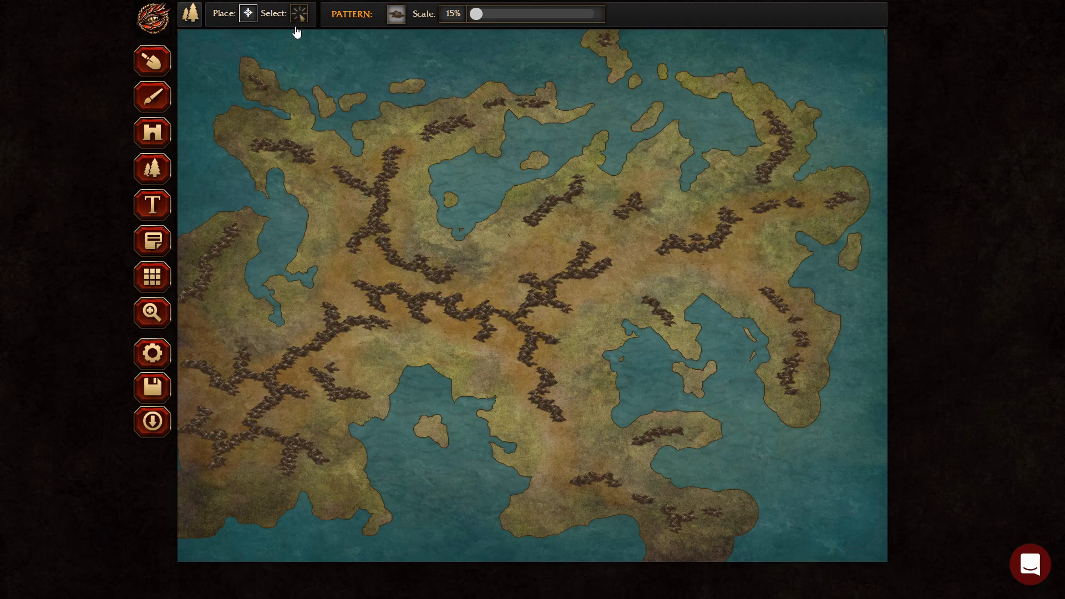
pyautogui.moveTo(575, 464); pyautogui.dragTo(584, 470)
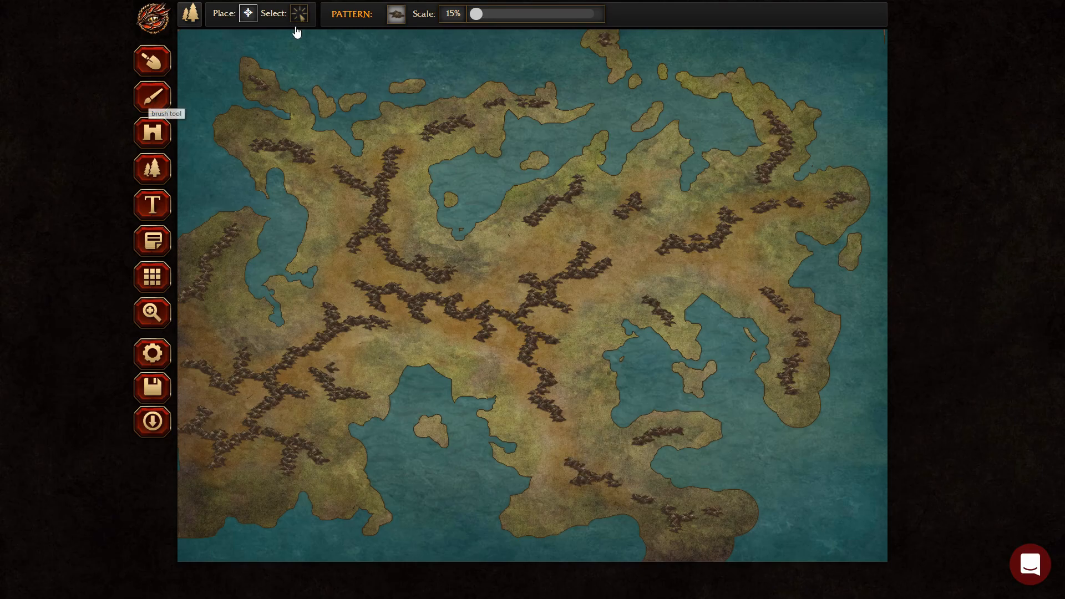
# Switch the stamp pattern to Hills (Barren) and place hills around the middle of the central mountain range
pyautogui.click(297, 28)
pyautogui.click(395, 14)
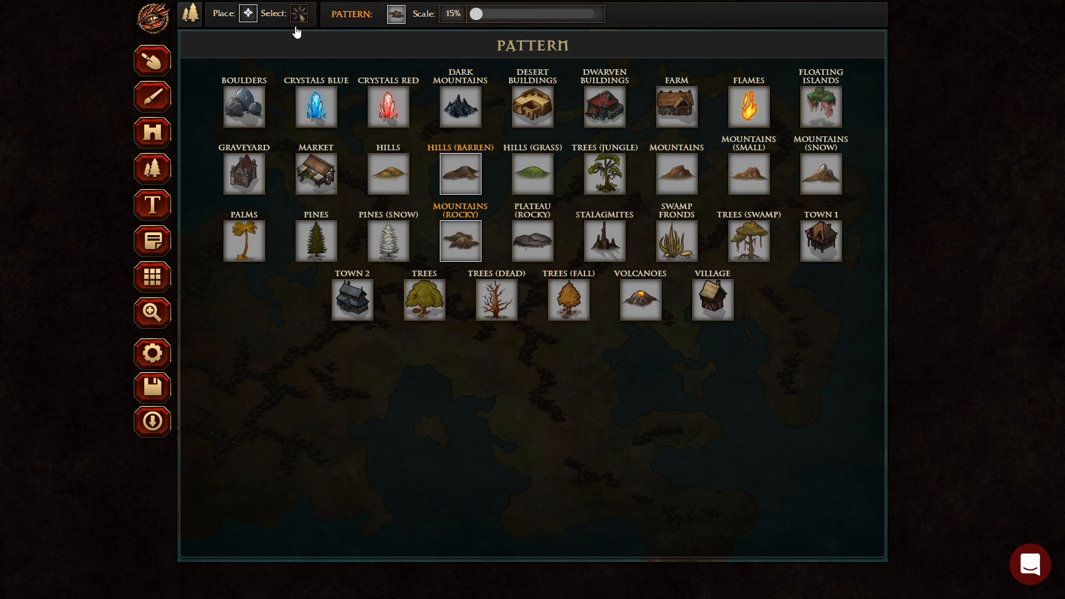
pyautogui.click(461, 174)
pyautogui.click(482, 299)
pyautogui.click(484, 295)
pyautogui.click(485, 289)
pyautogui.click(499, 319)
pyautogui.click(506, 326)
# Place barren hills on both sides of the mountain branch running south from the central range
pyautogui.click(507, 363)
pyautogui.click(524, 365)
pyautogui.click(534, 382)
pyautogui.click(518, 399)
pyautogui.click(553, 401)
pyautogui.click(571, 393)
pyautogui.click(564, 403)
pyautogui.click(569, 409)
pyautogui.click(568, 415)
pyautogui.click(577, 423)
pyautogui.click(563, 426)
pyautogui.click(567, 433)
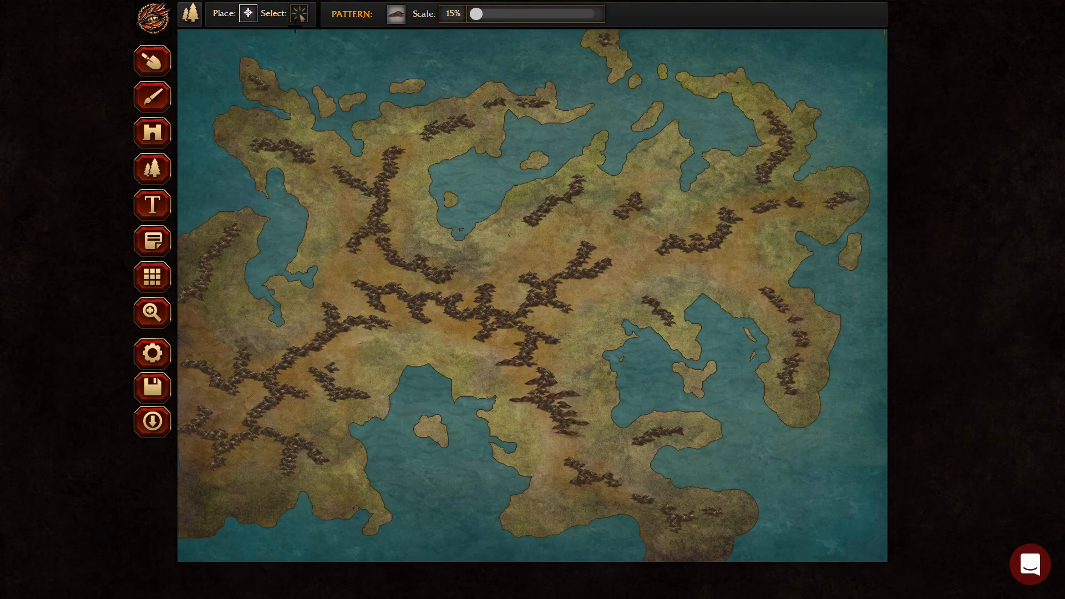
# Place barren hills around the southern mountain range and at the west end of the small southeastern peninsula's range
pyautogui.click(582, 456)
pyautogui.click(602, 483)
pyautogui.click(574, 487)
pyautogui.click(599, 490)
pyautogui.click(627, 441)
# Place barren hills around the northeastern arm of the central mountain range
pyautogui.click(576, 303)
pyautogui.click(560, 285)
pyautogui.click(588, 277)
pyautogui.click(608, 276)
pyautogui.click(569, 255)
pyautogui.click(578, 244)
pyautogui.click(584, 235)
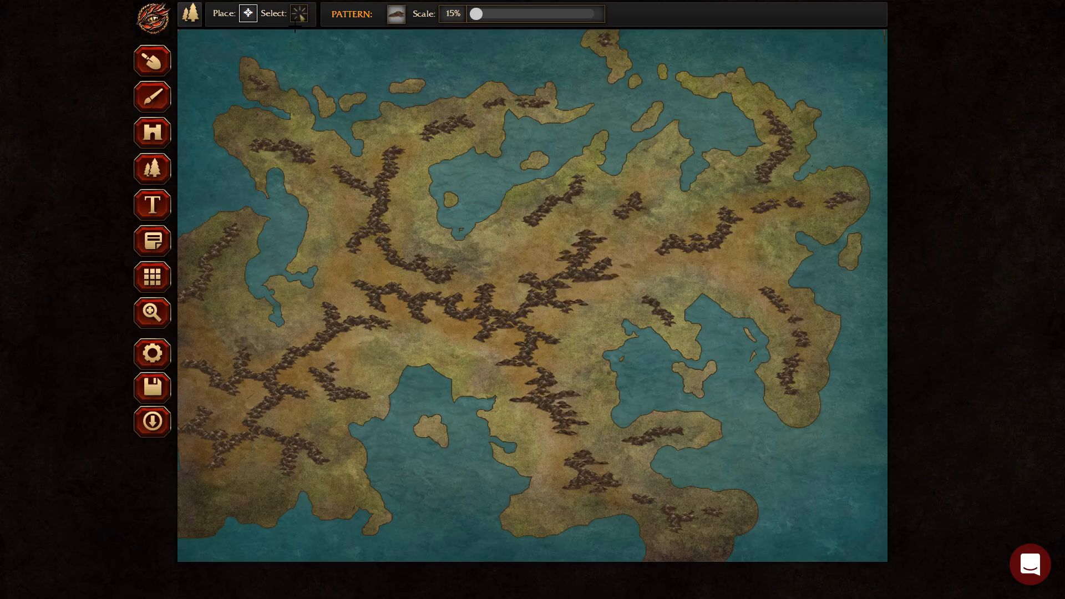
# Place barren hills along the eastern interior mountain range and beside the small mountain group northwest of it
pyautogui.click(653, 245)
pyautogui.click(663, 235)
pyautogui.click(646, 198)
pyautogui.click(717, 223)
pyautogui.click(705, 224)
pyautogui.click(713, 215)
pyautogui.click(722, 206)
pyautogui.click(728, 201)
pyautogui.click(731, 197)
pyautogui.click(731, 243)
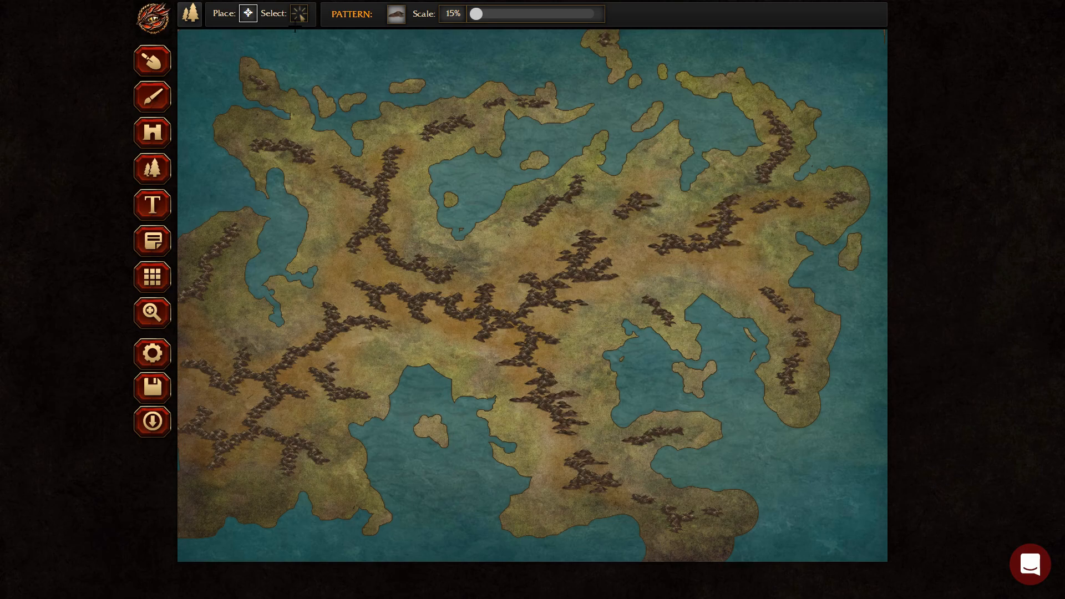
# Extend barren hills south from the middle of the eastern interior mountain range
pyautogui.click(712, 253)
pyautogui.click(701, 258)
pyautogui.click(697, 263)
pyautogui.click(706, 265)
pyautogui.click(712, 269)
pyautogui.click(708, 277)
# Place barren hills around the northern part of the mountain range on the southeastern peninsula
pyautogui.click(755, 288)
pyautogui.click(757, 282)
pyautogui.click(764, 304)
pyautogui.click(801, 319)
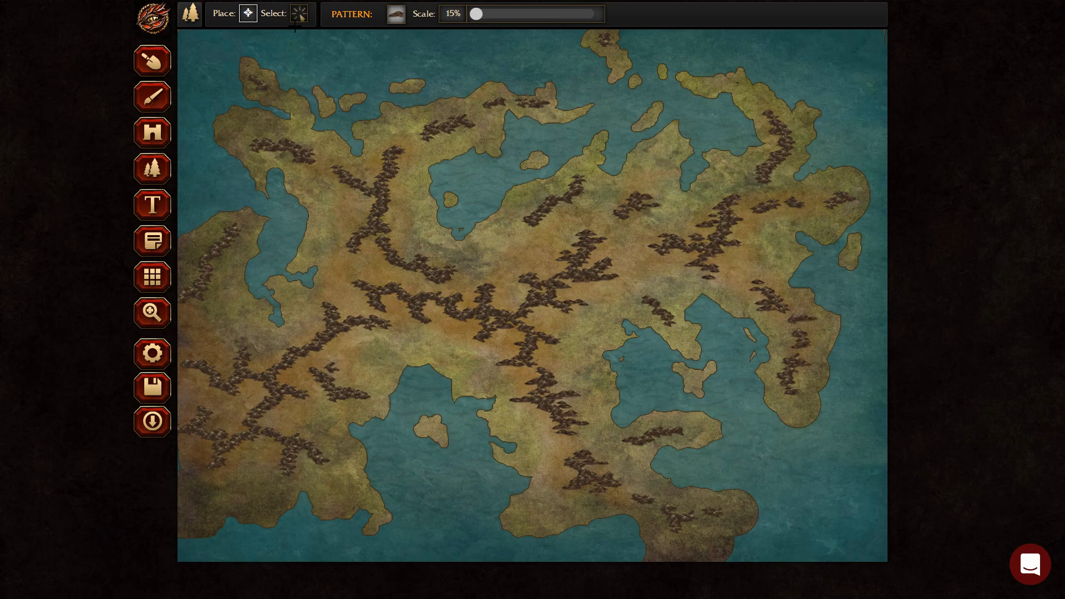
# Place barren hills along the northwestern mountain range, from its southeastern tail to its northern end and the neighbouring coastal range
pyautogui.click(431, 257)
pyautogui.click(453, 268)
pyautogui.click(364, 205)
pyautogui.click(392, 203)
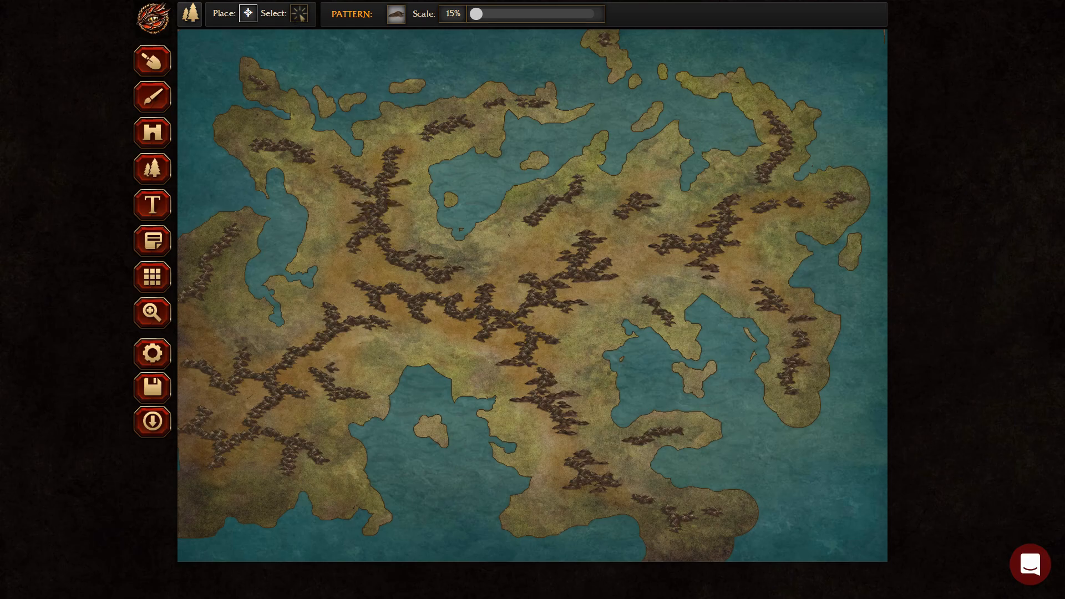
pyautogui.click(395, 145)
pyautogui.click(399, 136)
pyautogui.click(403, 148)
pyautogui.click(424, 128)
# Line the diagonal range east of the northern bay with barren hills, continuing them past its southwestern end
pyautogui.click(546, 213)
pyautogui.click(554, 214)
pyautogui.click(538, 226)
pyautogui.click(532, 229)
pyautogui.click(522, 233)
pyautogui.click(516, 241)
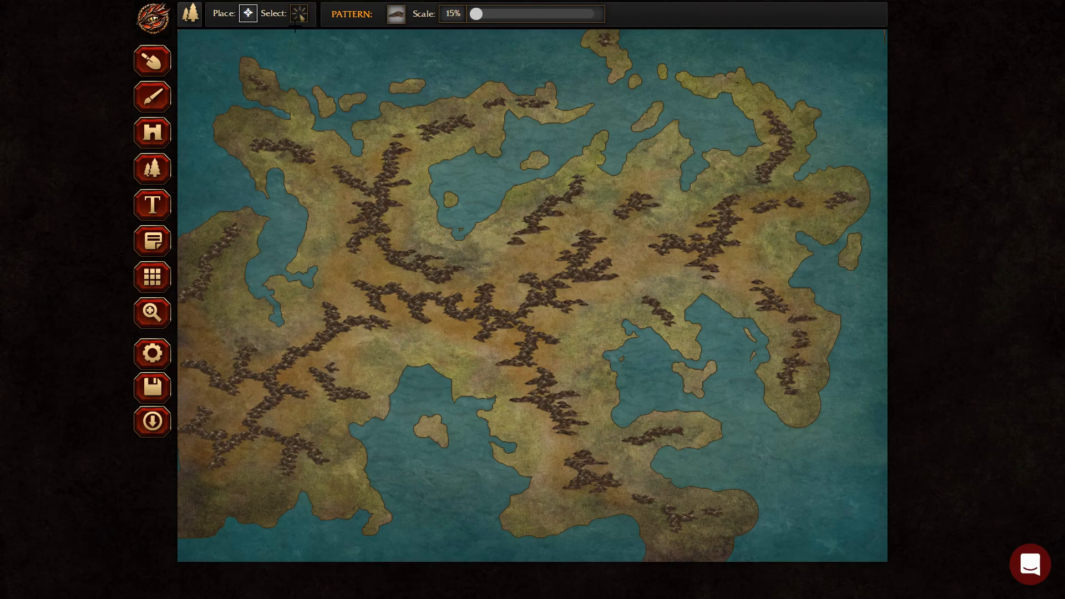
# Place barren hills along the northeastern arm of the southwestern mountain range
pyautogui.click(253, 361)
pyautogui.click(258, 364)
pyautogui.click(303, 341)
pyautogui.click(287, 340)
pyautogui.click(318, 330)
pyautogui.click(320, 322)
pyautogui.click(320, 313)
pyautogui.click(310, 306)
pyautogui.click(316, 304)
pyautogui.click(321, 301)
pyautogui.click(326, 297)
pyautogui.click(339, 336)
pyautogui.click(347, 338)
# Place barren hills along the central spine and southern branches of the southwestern mountain range
pyautogui.click(284, 403)
pyautogui.click(280, 409)
pyautogui.click(285, 412)
pyautogui.click(294, 412)
pyautogui.click(259, 422)
pyautogui.click(267, 421)
pyautogui.click(277, 479)
pyautogui.click(277, 484)
pyautogui.click(273, 488)
pyautogui.click(265, 475)
pyautogui.click(280, 471)
pyautogui.click(305, 434)
pyautogui.click(308, 433)
pyautogui.click(312, 440)
pyautogui.click(317, 442)
pyautogui.click(332, 445)
pyautogui.click(333, 460)
# Place barren hills around the short range east of the southwestern mountains and along their western branches
pyautogui.click(342, 374)
pyautogui.click(345, 404)
pyautogui.click(343, 408)
pyautogui.click(336, 420)
pyautogui.click(212, 410)
pyautogui.click(198, 394)
pyautogui.click(205, 359)
pyautogui.click(205, 352)
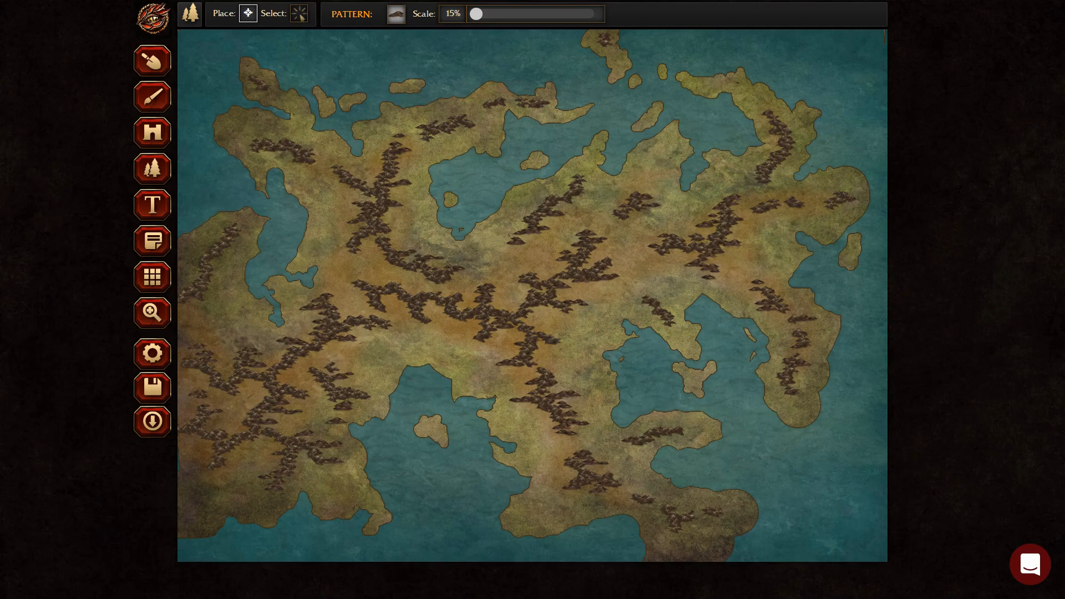
# Place barren hills along the east side of the far western mountain range
pyautogui.click(210, 295)
pyautogui.click(219, 295)
pyautogui.click(211, 282)
pyautogui.click(213, 278)
pyautogui.click(215, 270)
# Place barren hills at both ends of the mountain range on the northwestern headland
pyautogui.click(253, 138)
pyautogui.click(242, 143)
pyautogui.click(264, 136)
pyautogui.click(268, 134)
pyautogui.click(308, 146)
pyautogui.click(324, 150)
# Add more barren hills beside the branches of the northwestern mountain range and at the north-central coastal range's east end
pyautogui.click(331, 176)
pyautogui.click(324, 182)
pyautogui.click(350, 203)
pyautogui.click(337, 207)
pyautogui.click(408, 163)
pyautogui.click(398, 230)
pyautogui.click(397, 270)
pyautogui.click(388, 269)
pyautogui.click(488, 127)
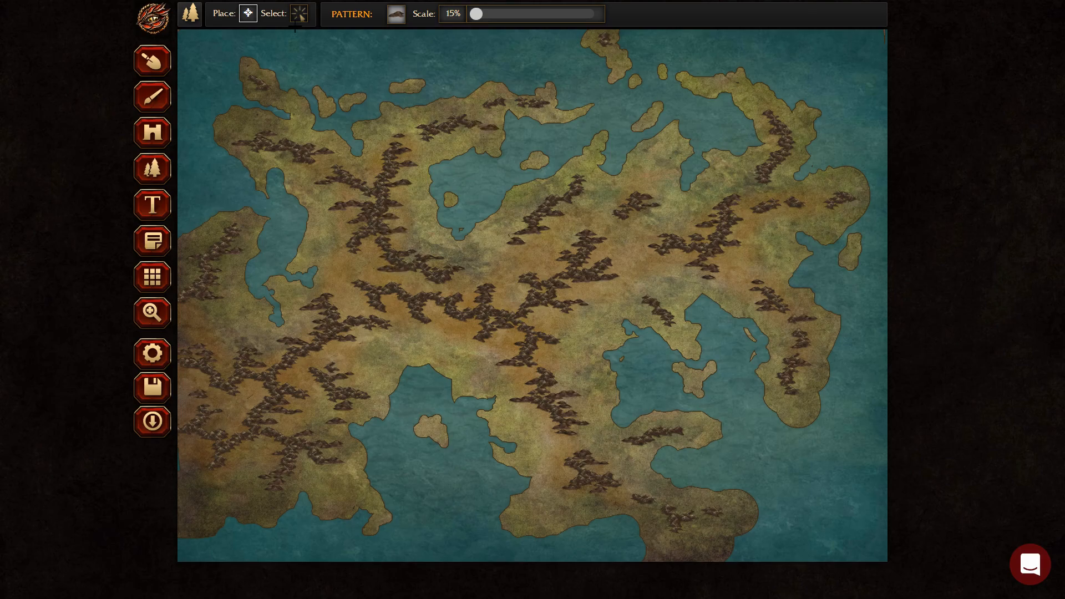
# Place barren hills at the northern and southern ends of the northeastern peninsula's mountain range
pyautogui.click(763, 106)
pyautogui.click(742, 173)
pyautogui.click(761, 200)
pyautogui.click(767, 195)
pyautogui.click(772, 187)
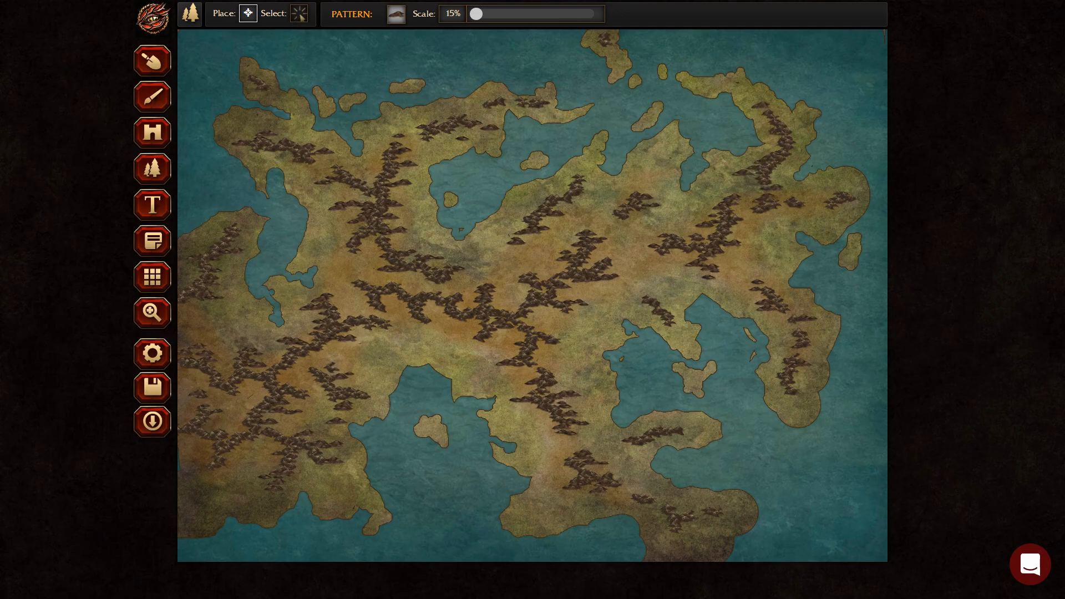
# Place barren hills along the eastern headland's mountain range and at the northern end of the southeastern peninsula's range
pyautogui.click(813, 211)
pyautogui.click(830, 215)
pyautogui.click(758, 253)
pyautogui.click(756, 262)
pyautogui.click(754, 263)
pyautogui.click(746, 265)
pyautogui.click(760, 269)
pyautogui.click(761, 273)
pyautogui.click(746, 281)
pyautogui.click(745, 282)
pyautogui.click(758, 285)
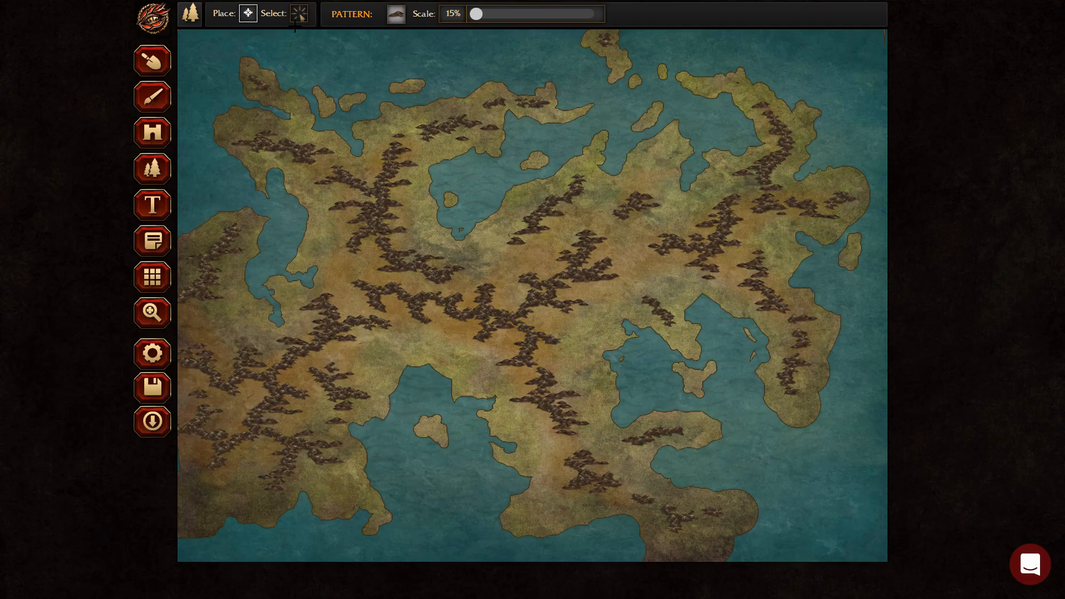
# Place barren hills among the southern branches of the southwestern mountain ranges
pyautogui.click(245, 414)
pyautogui.click(233, 464)
pyautogui.click(241, 476)
pyautogui.click(245, 481)
# Switch to the Sculpt tool and set its circle brush size to 3
pyautogui.click(152, 61)
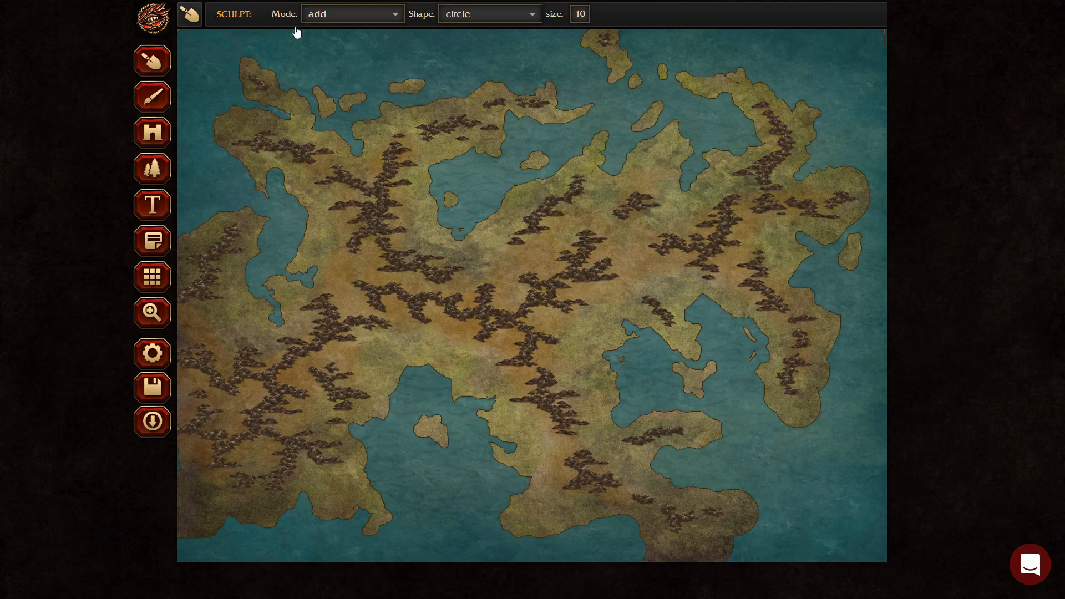
pyautogui.click(578, 13)
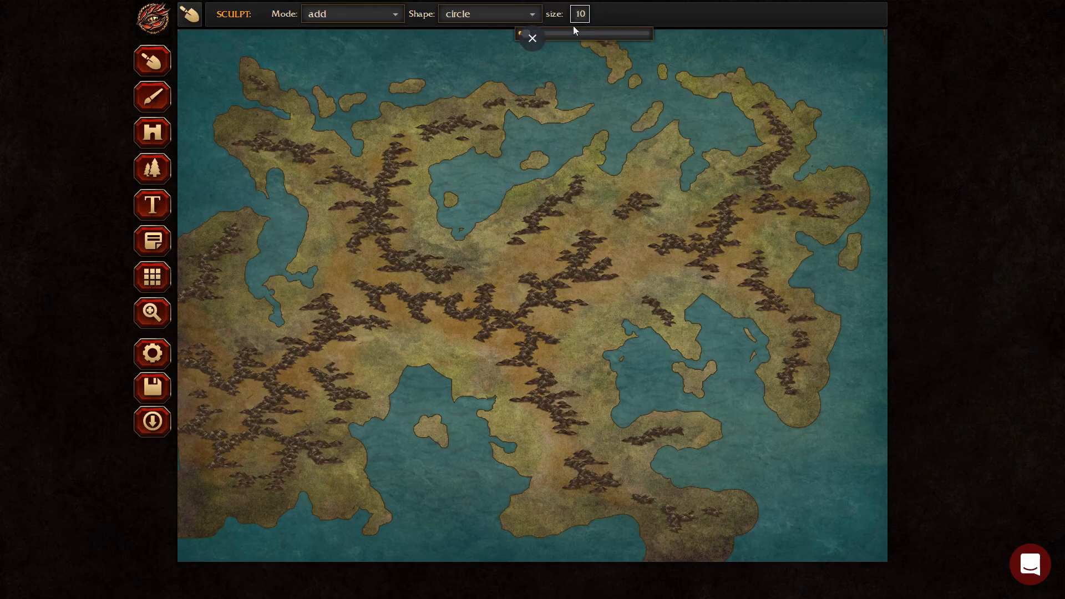
pyautogui.click(943, 216)
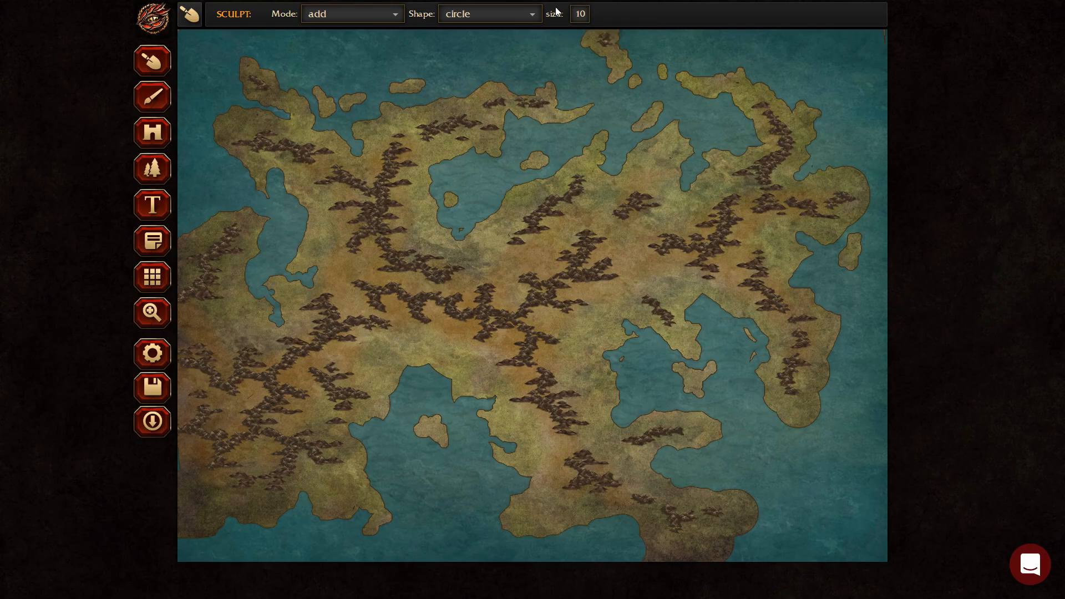
pyautogui.click(580, 15)
pyautogui.moveTo(531, 34); pyautogui.dragTo(519, 34)
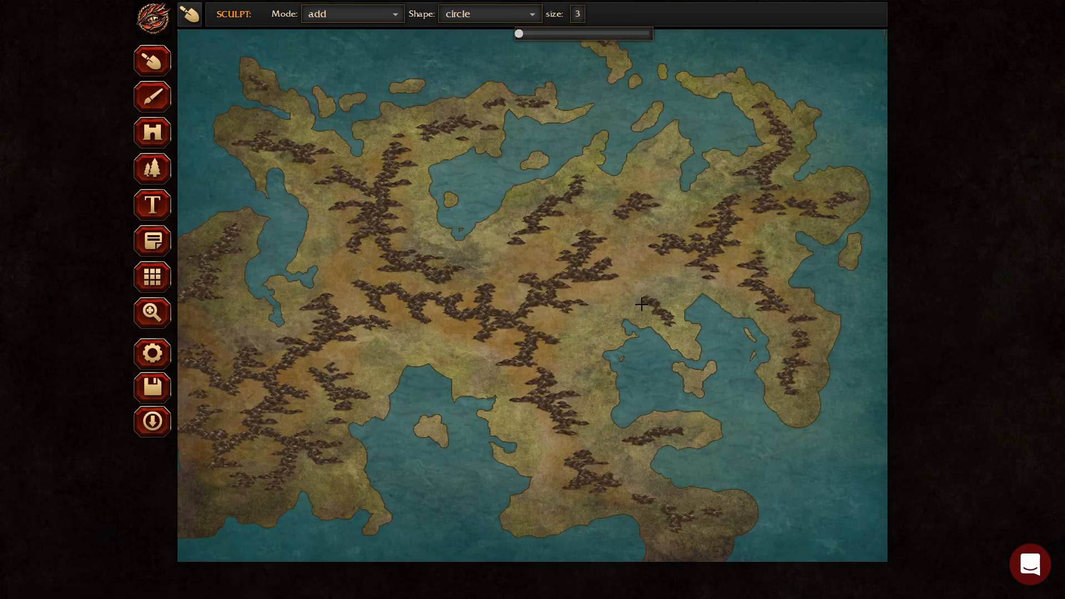
pyautogui.press('super')
pyautogui.click(910, 211)
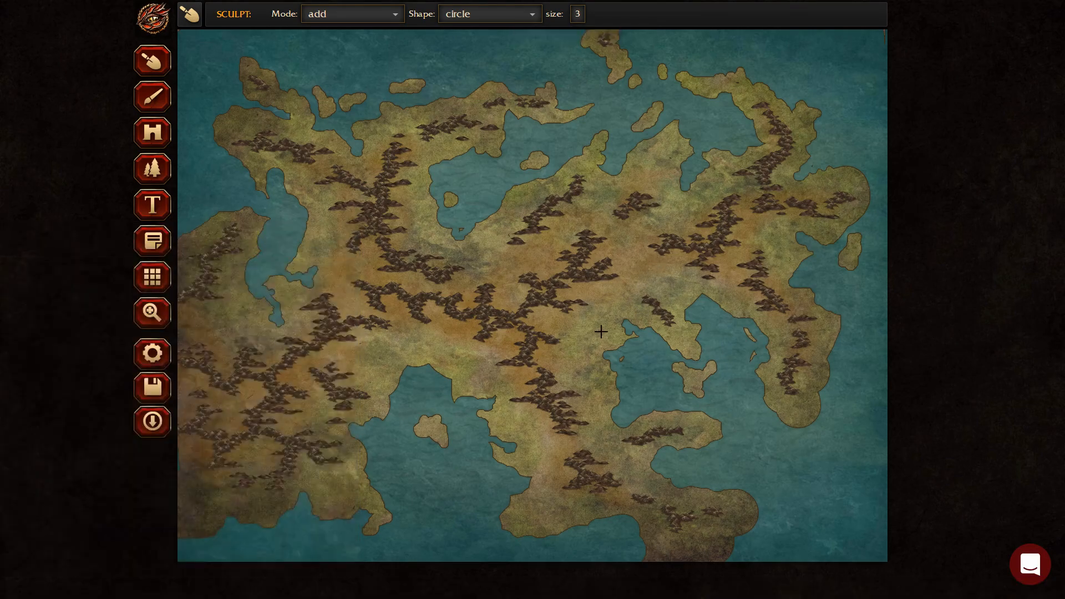
# Set Sculpt to subtract and carve branching rivers from the eastern bay's west shore to the central and south-central mountain ranges
pyautogui.scroll(2, 611, 330)
pyautogui.scroll(-3, 630, 328)
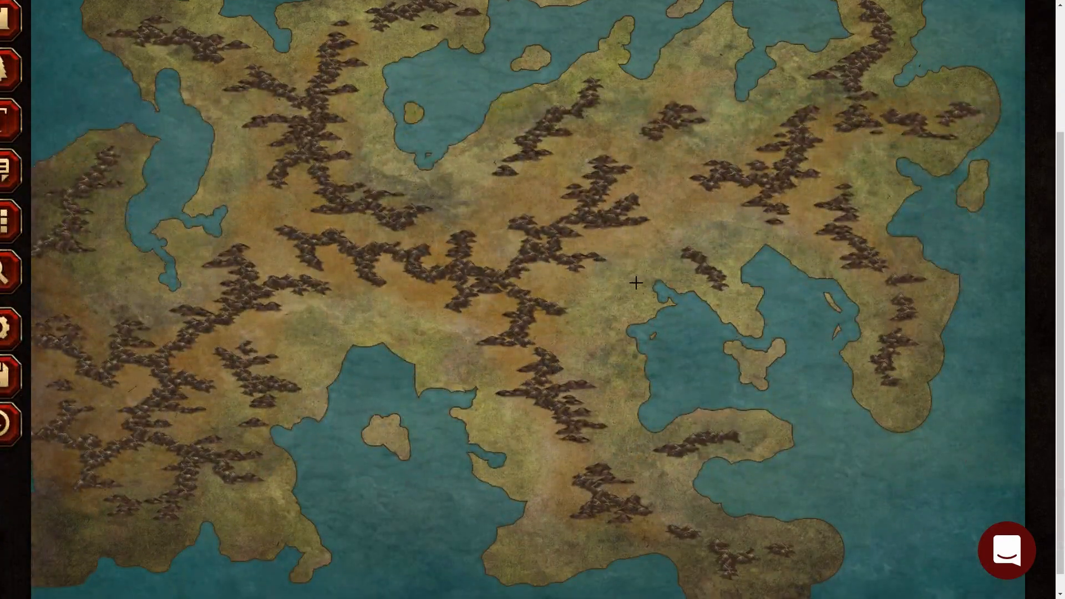
pyautogui.click(636, 283)
pyautogui.scroll(3, 555, 230)
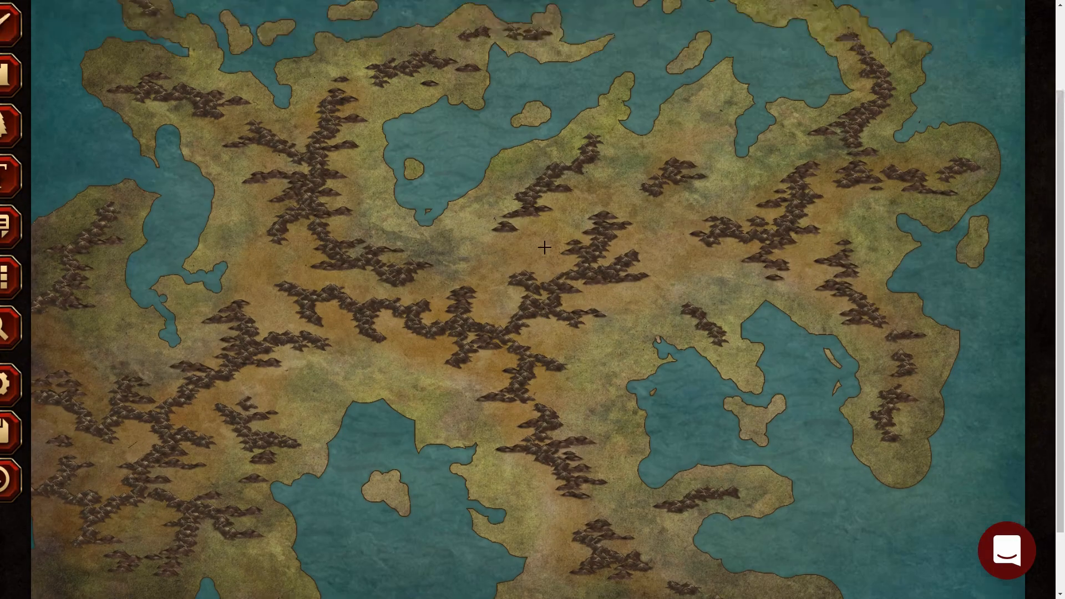
pyautogui.click(329, 17)
pyautogui.click(316, 71)
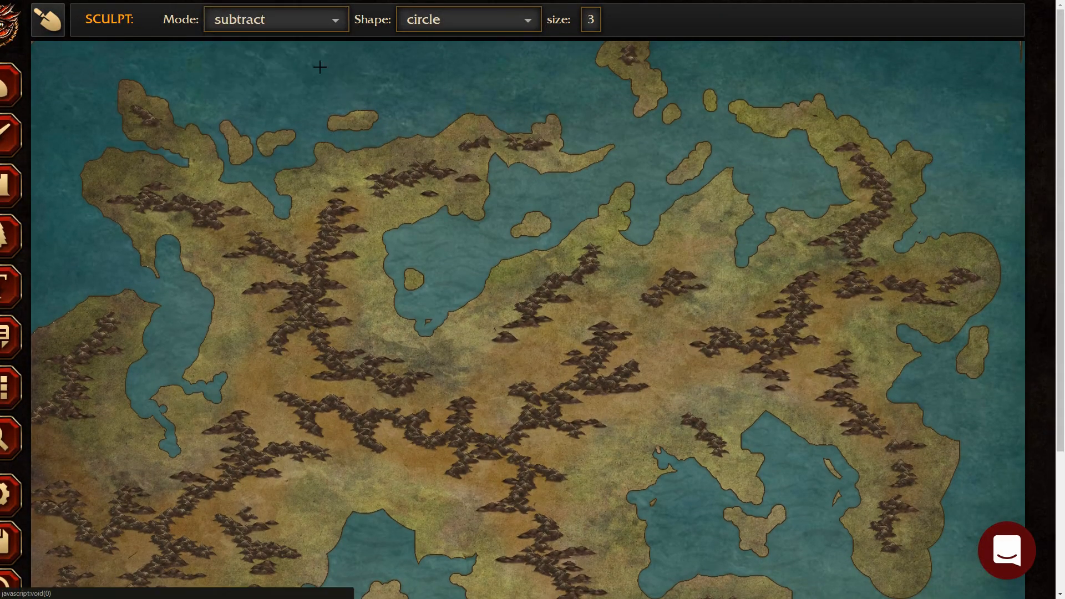
pyautogui.scroll(-3, 642, 168)
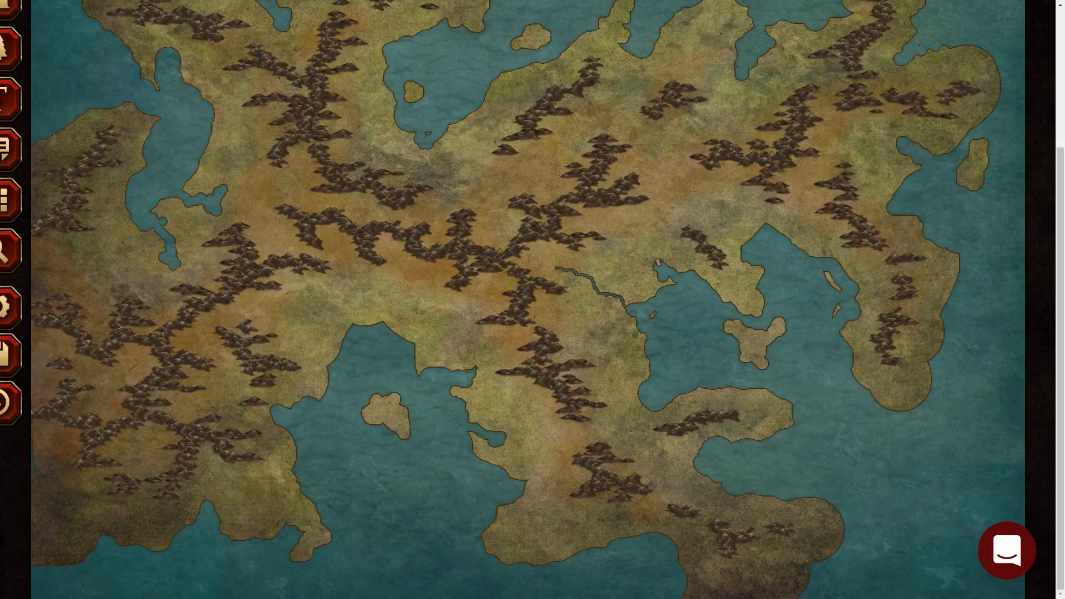
pyautogui.moveTo(585, 241); pyautogui.dragTo(591, 267)
pyautogui.moveTo(535, 302); pyautogui.dragTo(567, 304)
pyautogui.moveTo(639, 382); pyautogui.dragTo(609, 381)
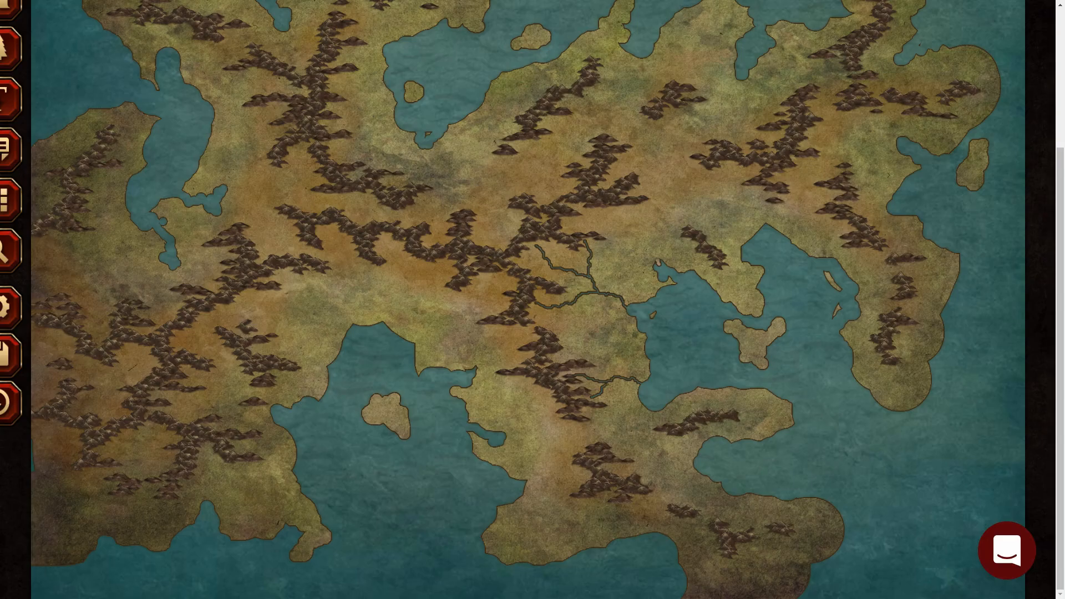
# Carve rivers from the eastern bay's north shore to the nearby ranges, and a forked river from the northern bay to the central range
pyautogui.moveTo(649, 253); pyautogui.dragTo(630, 224)
pyautogui.moveTo(765, 224); pyautogui.dragTo(734, 182)
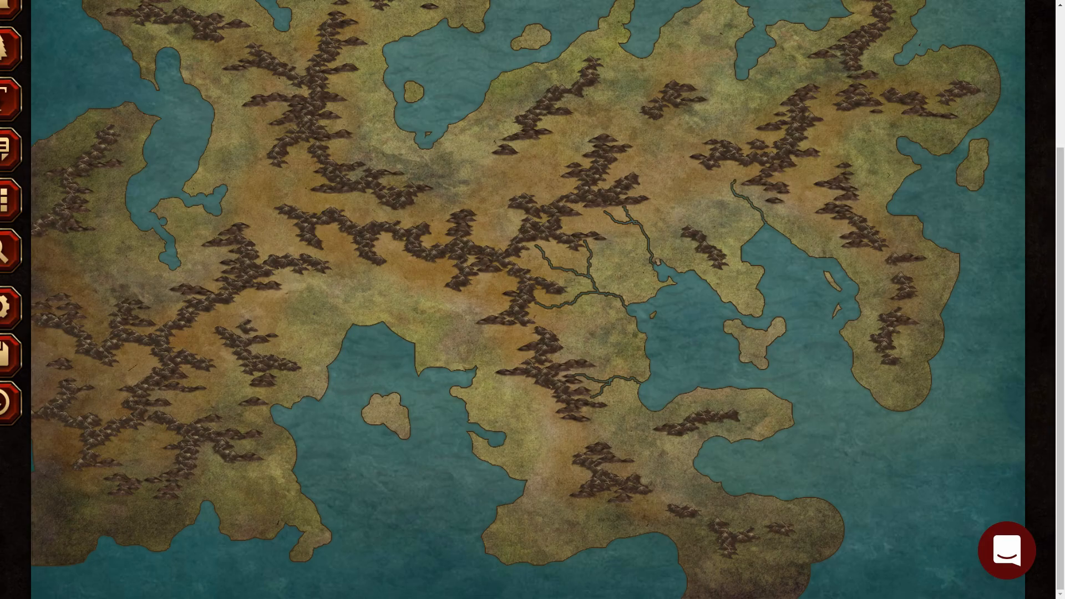
pyautogui.moveTo(792, 240); pyautogui.dragTo(823, 224)
pyautogui.moveTo(501, 239)
pyautogui.mouseDown()
pyautogui.moveTo(499, 184)
pyautogui.moveTo(444, 136)
pyautogui.mouseUp()
pyautogui.moveTo(497, 176); pyautogui.dragTo(532, 180)
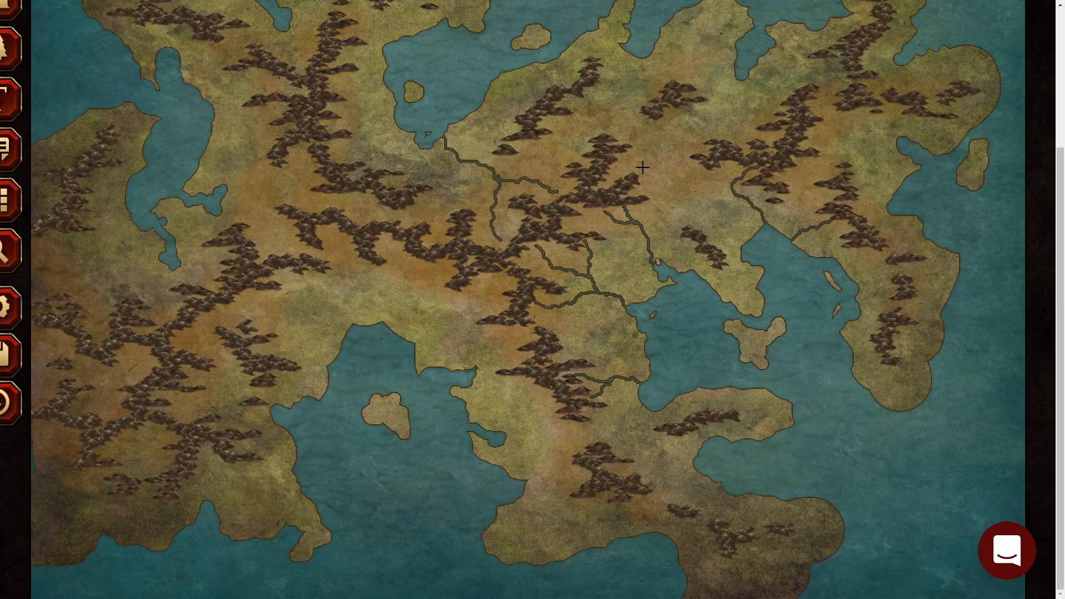
# Carve branching rivers from the southern bay's north shore up to the central mountain range
pyautogui.moveTo(382, 317); pyautogui.dragTo(414, 281)
pyautogui.moveTo(406, 286)
pyautogui.mouseDown()
pyautogui.moveTo(399, 265)
pyautogui.moveTo(394, 289)
pyautogui.mouseUp()
pyautogui.moveTo(415, 343)
pyautogui.mouseDown()
pyautogui.moveTo(444, 330)
pyautogui.moveTo(470, 292)
pyautogui.mouseUp()
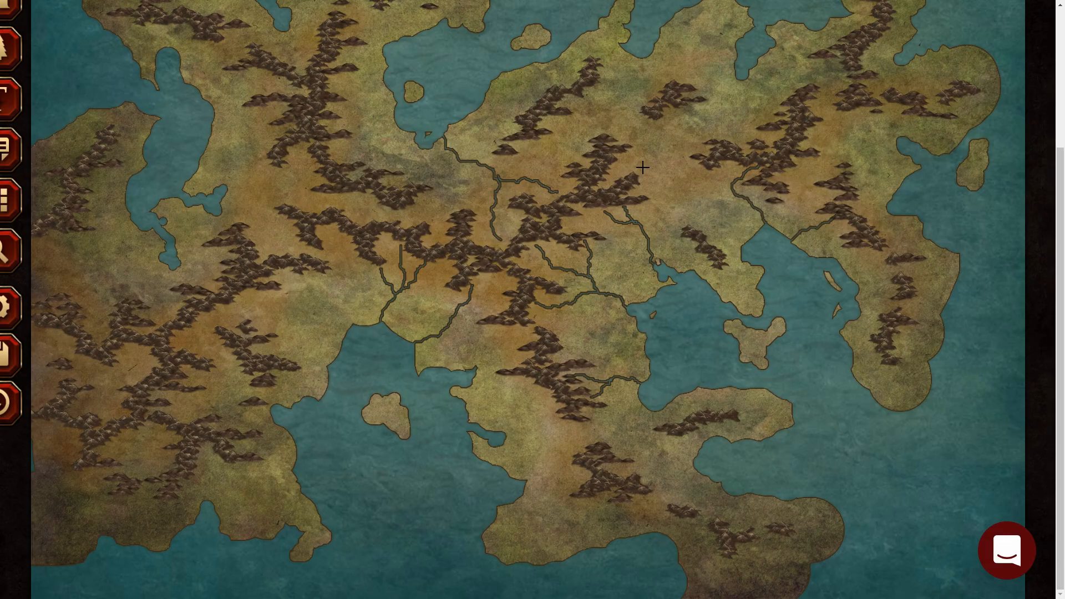
pyautogui.moveTo(473, 287); pyautogui.dragTo(498, 277)
# Carve rivers from the southern bay's west shore to the southwestern mountains, and from the western inlet to the neighbouring ranges
pyautogui.moveTo(271, 411)
pyautogui.mouseDown()
pyautogui.moveTo(255, 419)
pyautogui.moveTo(185, 374)
pyautogui.mouseUp()
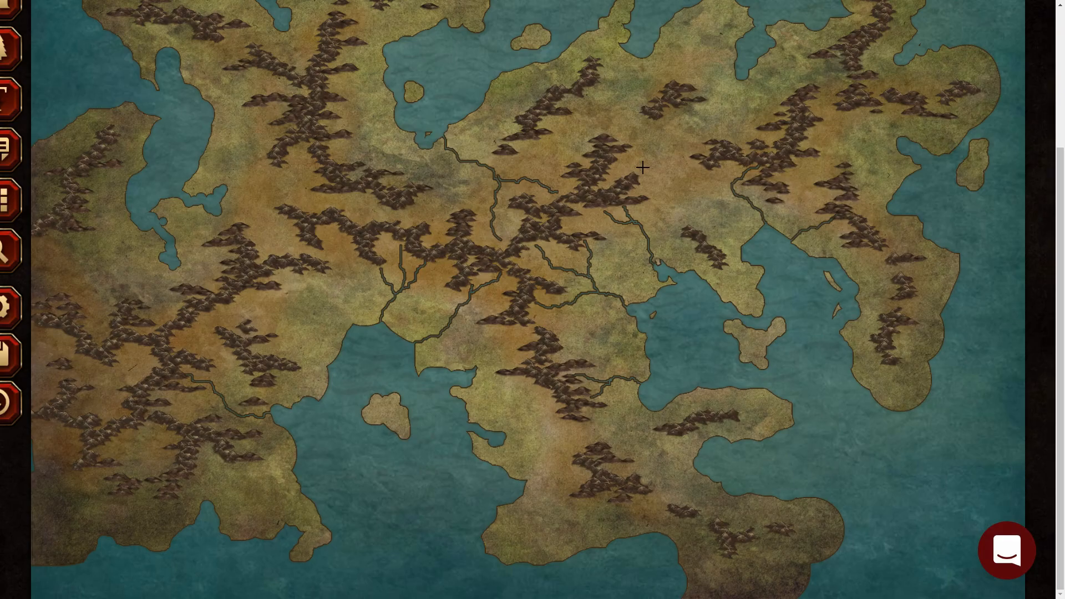
pyautogui.moveTo(326, 364)
pyautogui.mouseDown()
pyautogui.moveTo(283, 319)
pyautogui.moveTo(241, 301)
pyautogui.mouseUp()
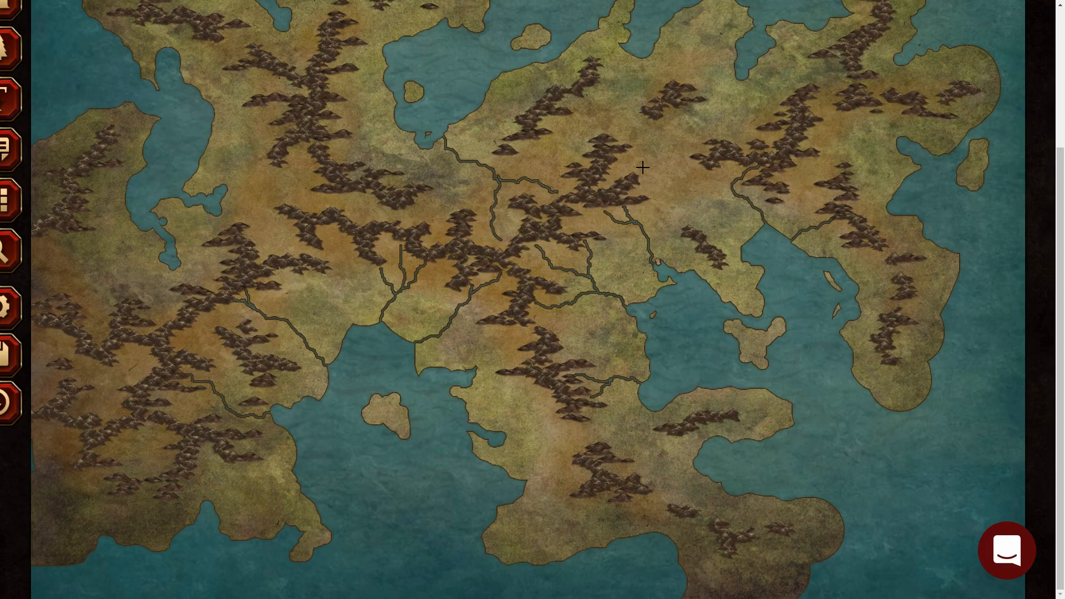
pyautogui.moveTo(228, 182)
pyautogui.mouseDown()
pyautogui.moveTo(281, 184)
pyautogui.moveTo(303, 171)
pyautogui.moveTo(296, 165)
pyautogui.mouseUp()
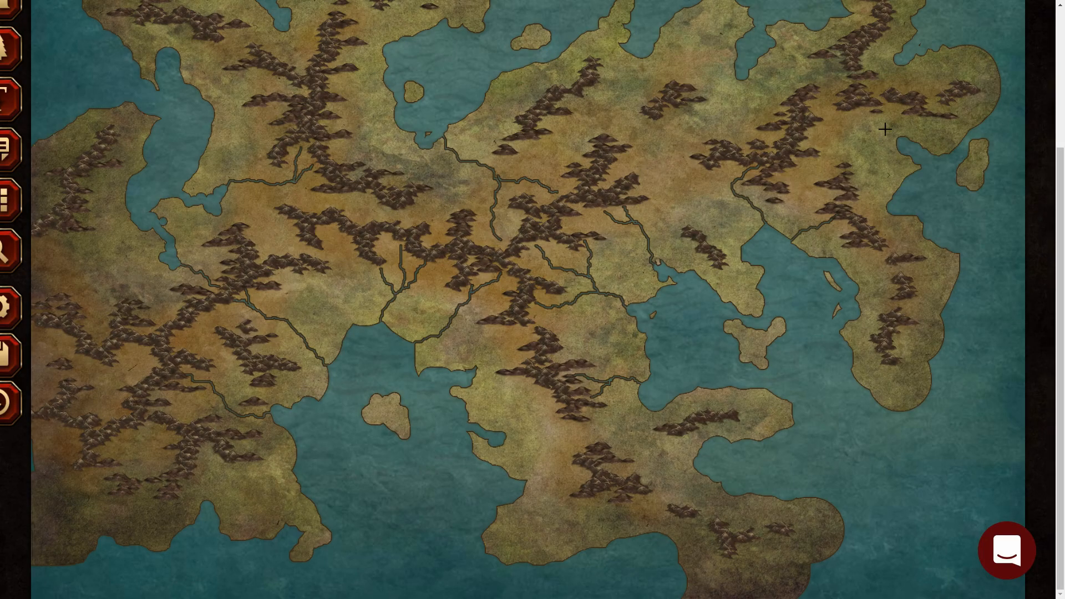
# Carve rivers at the south-central coast, across the northeastern and eastern peninsulas, and from the northern bay to the northwestern mountain range
pyautogui.moveTo(502, 435); pyautogui.dragTo(550, 405)
pyautogui.moveTo(748, 82); pyautogui.dragTo(746, 101)
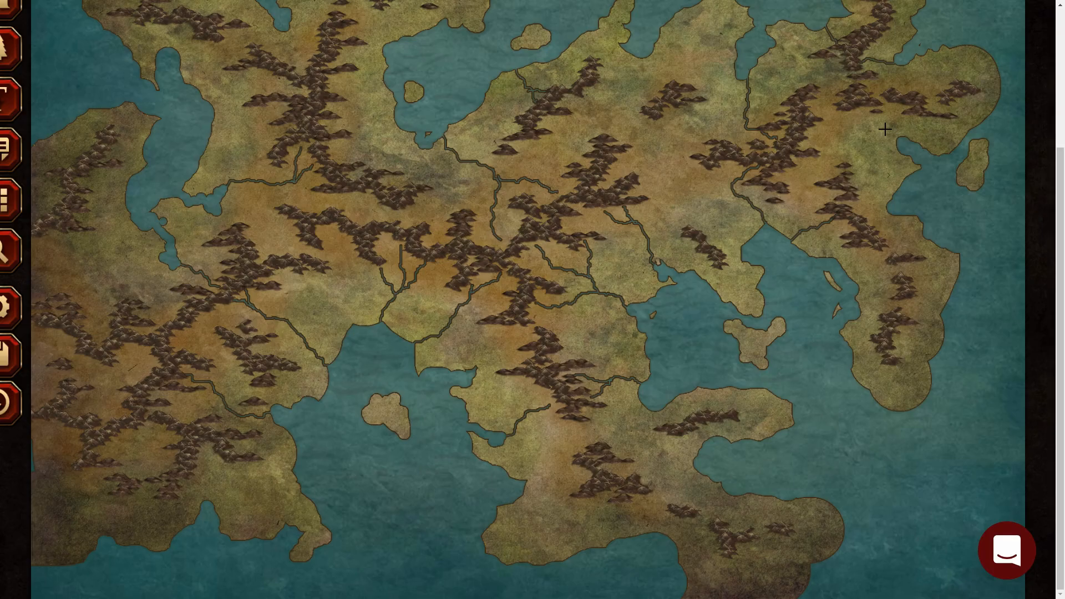
pyautogui.scroll(3, 885, 128)
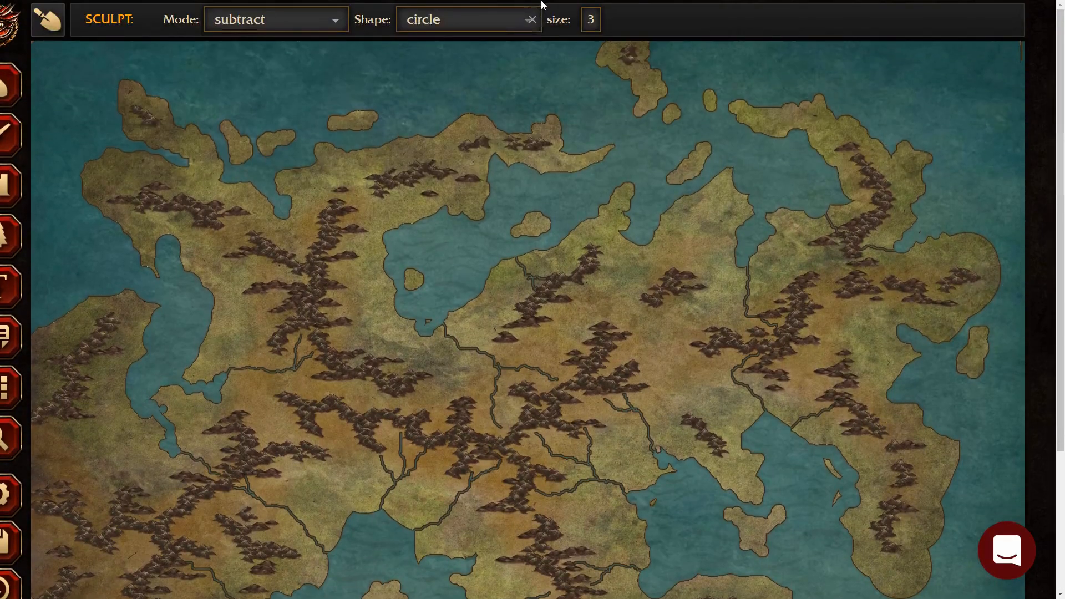
pyautogui.click(327, 32)
pyautogui.click(304, 55)
pyautogui.click(223, 28)
pyautogui.click(223, 76)
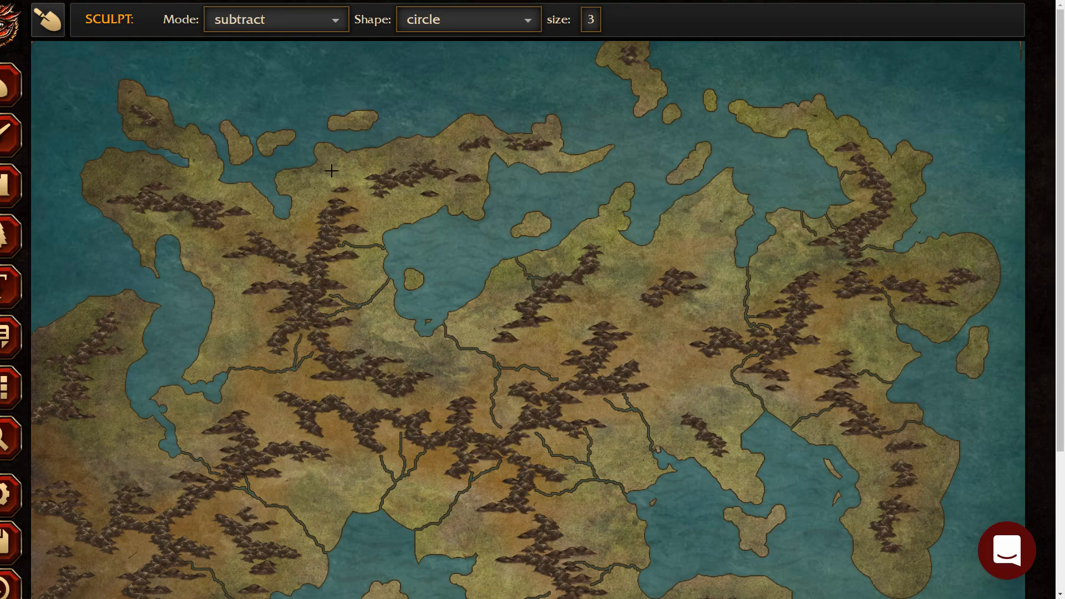
# Set Sculpt to add and fill in the stray straight channel across the northwestern land
pyautogui.scroll(-1, 332, 170)
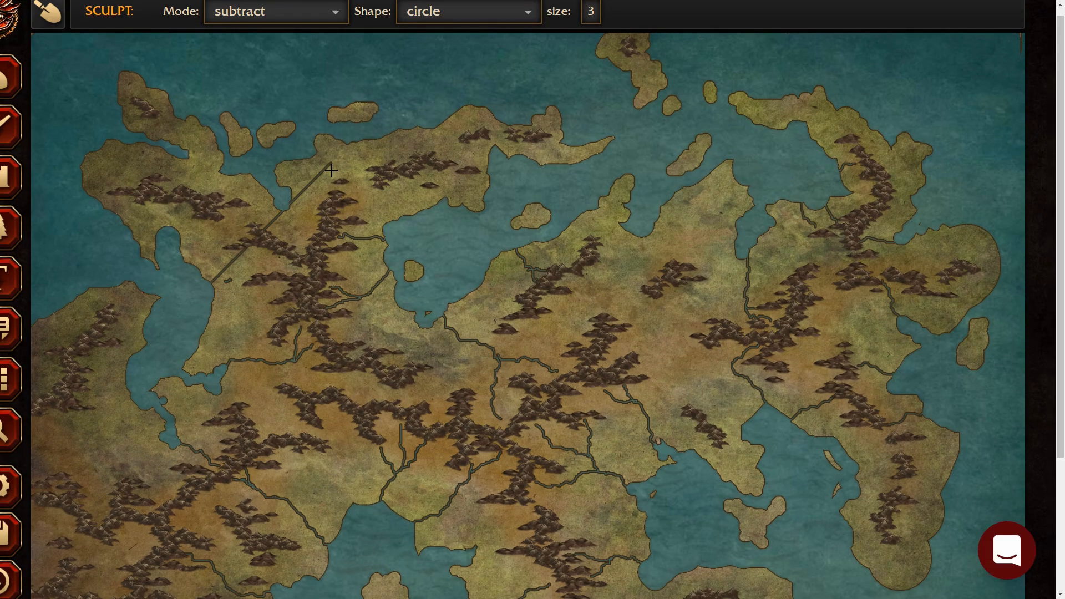
pyautogui.click(275, 11)
pyautogui.click(236, 41)
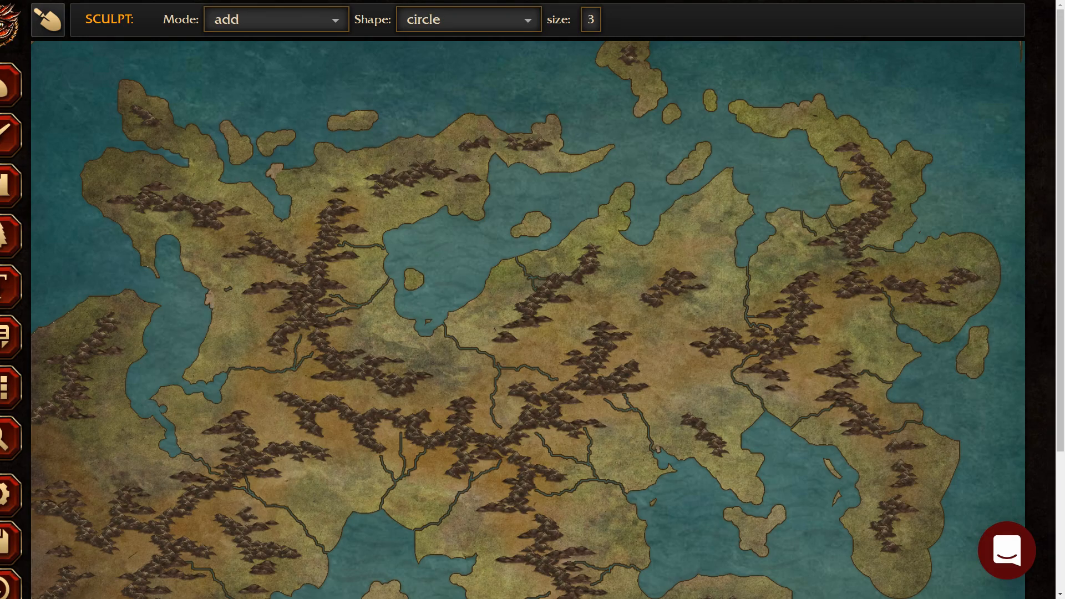
pyautogui.click(332, 172)
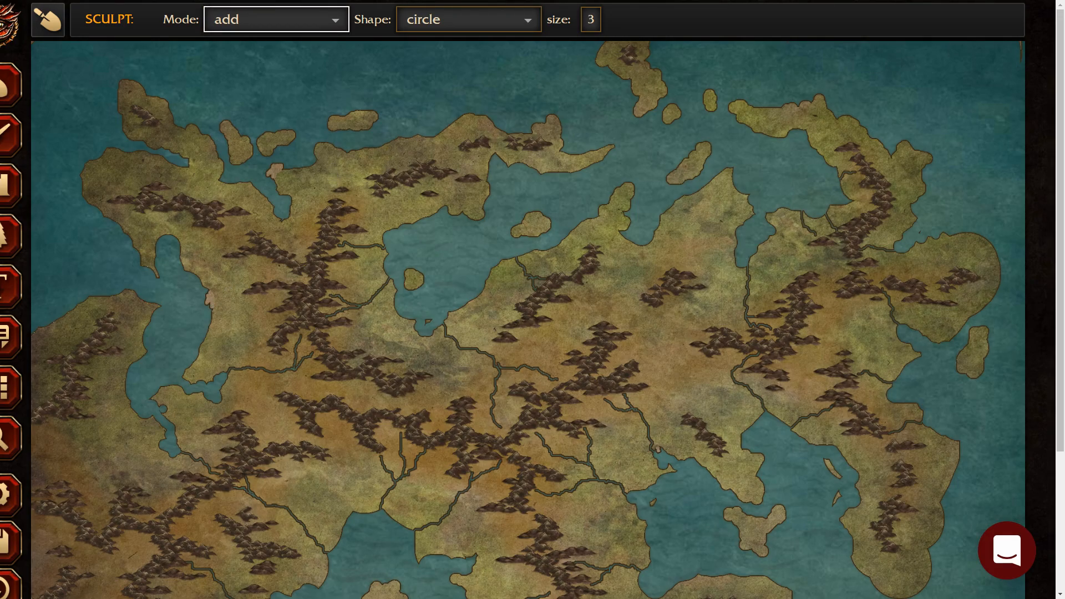
# Set Sculpt back to subtract and carve rivers from the northern, northwestern and southwestern coasts to the nearest mountain ranges
pyautogui.click(276, 20)
pyautogui.click(274, 76)
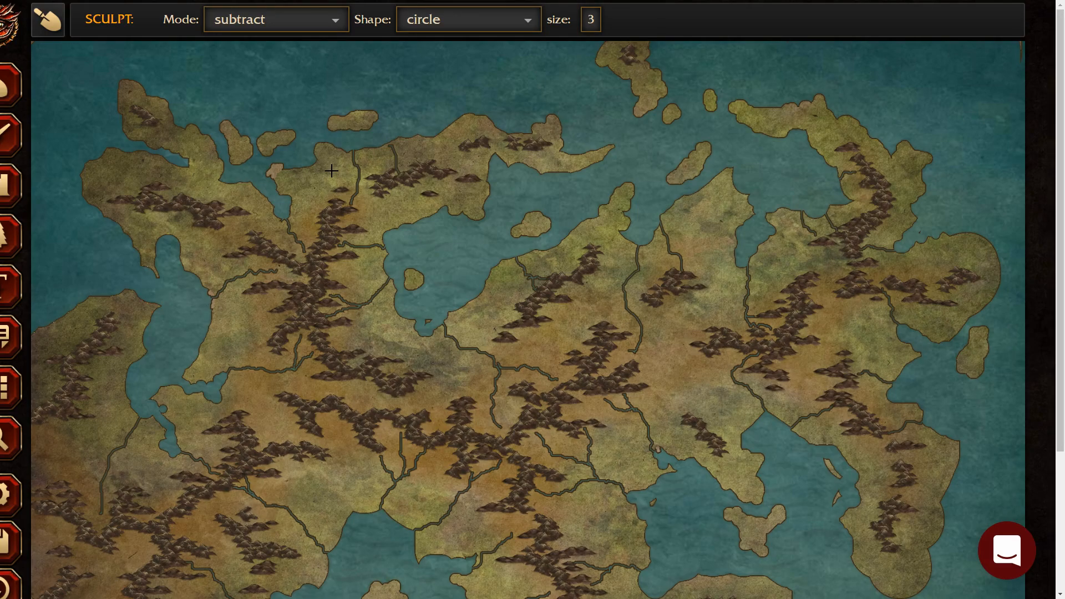
pyautogui.scroll(-3, 331, 171)
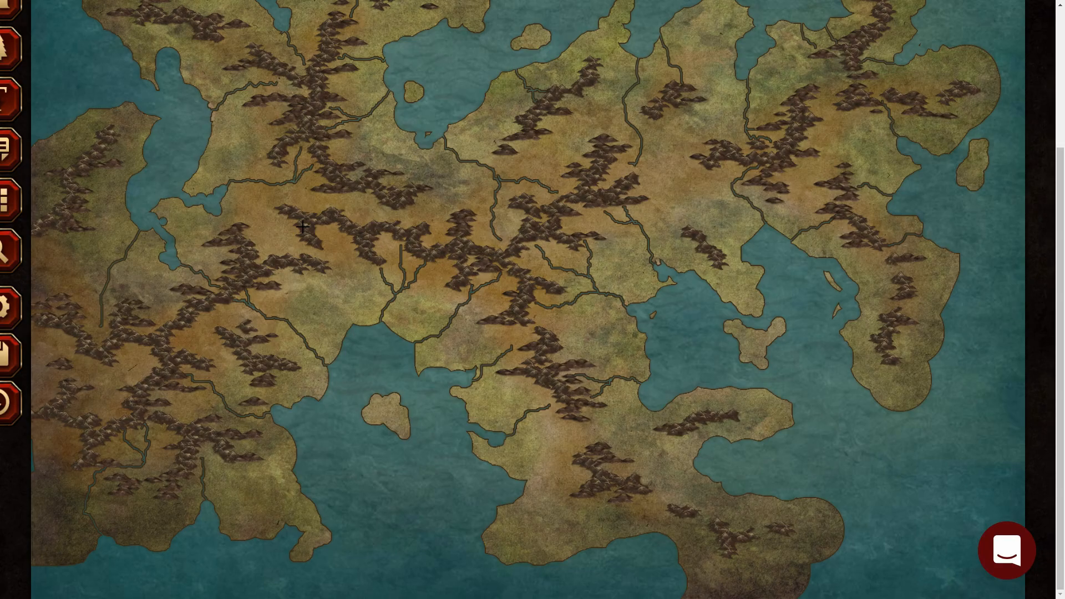
pyautogui.scroll(-3, 479, 234)
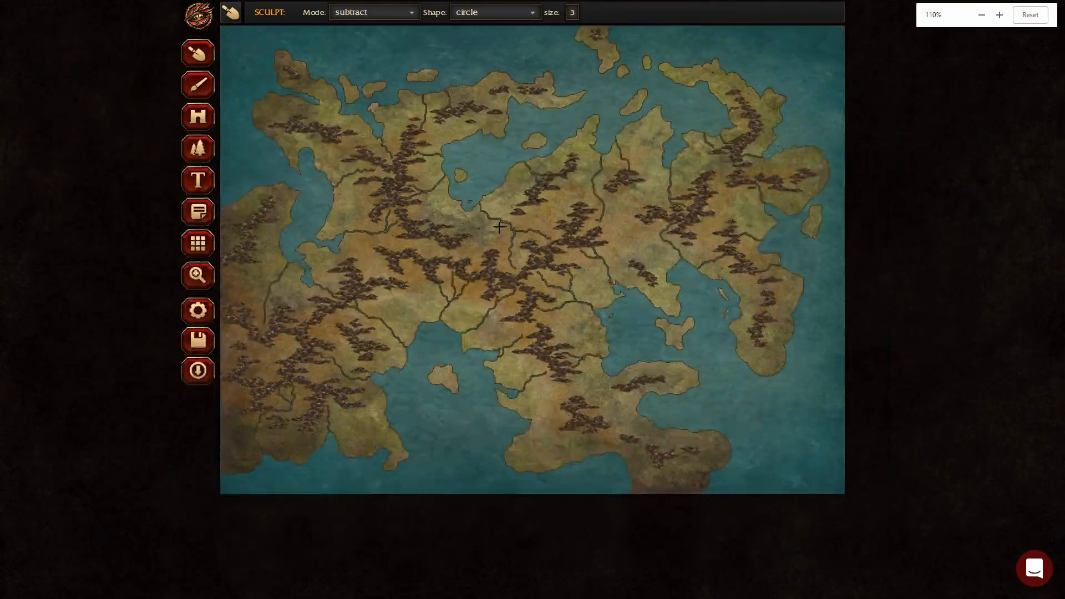
pyautogui.scroll(1, 500, 226)
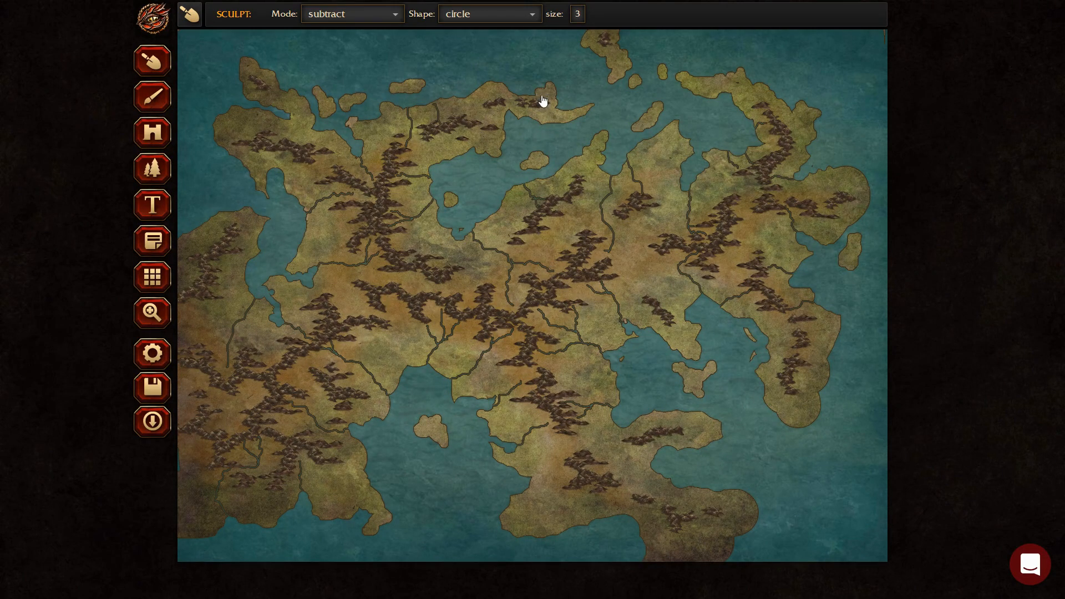
# Set the Brush tool to the PARCHMENT-03 texture with opacity 0.36 and size 28
pyautogui.click(152, 97)
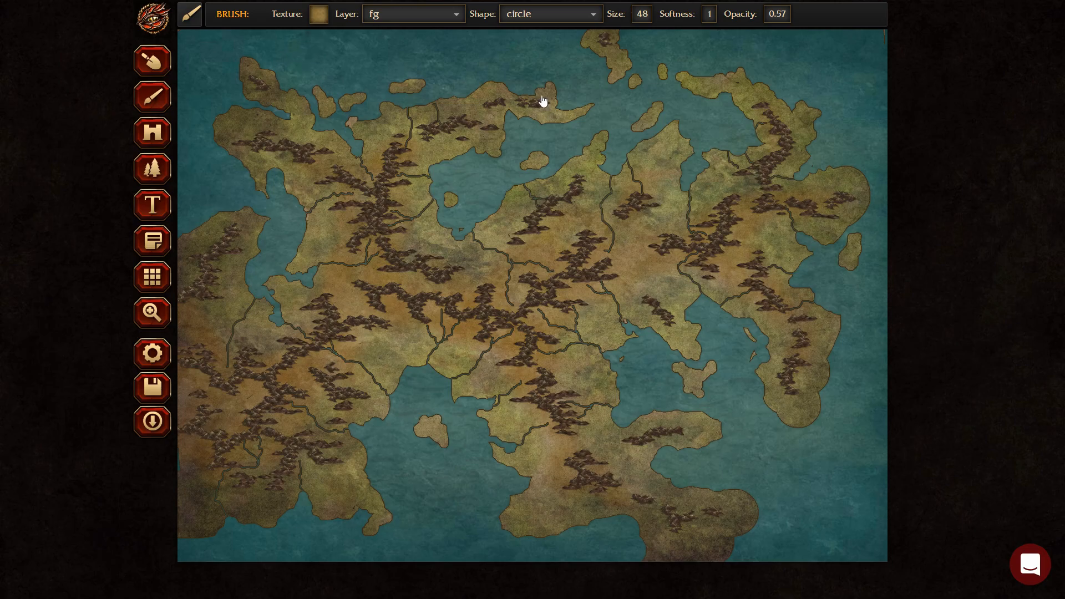
pyautogui.click(319, 14)
pyautogui.click(319, 14)
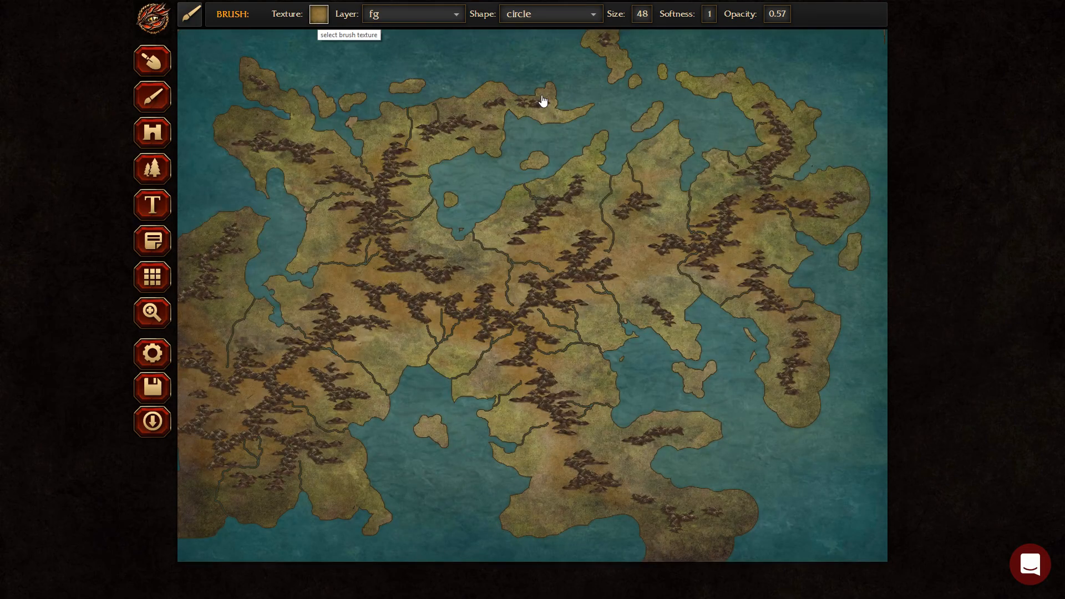
pyautogui.click(319, 14)
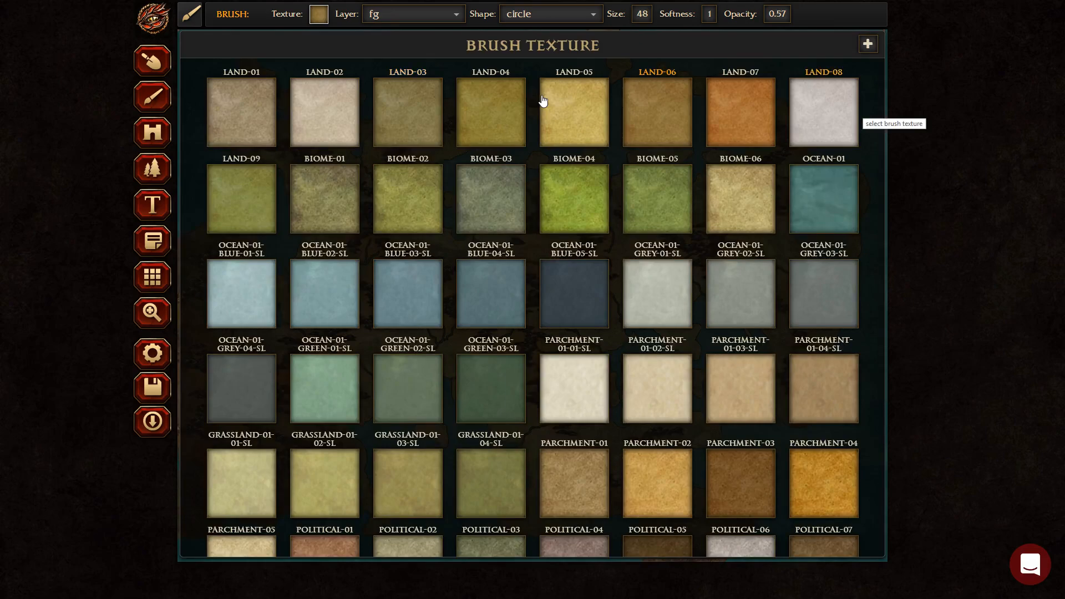
pyautogui.click(748, 479)
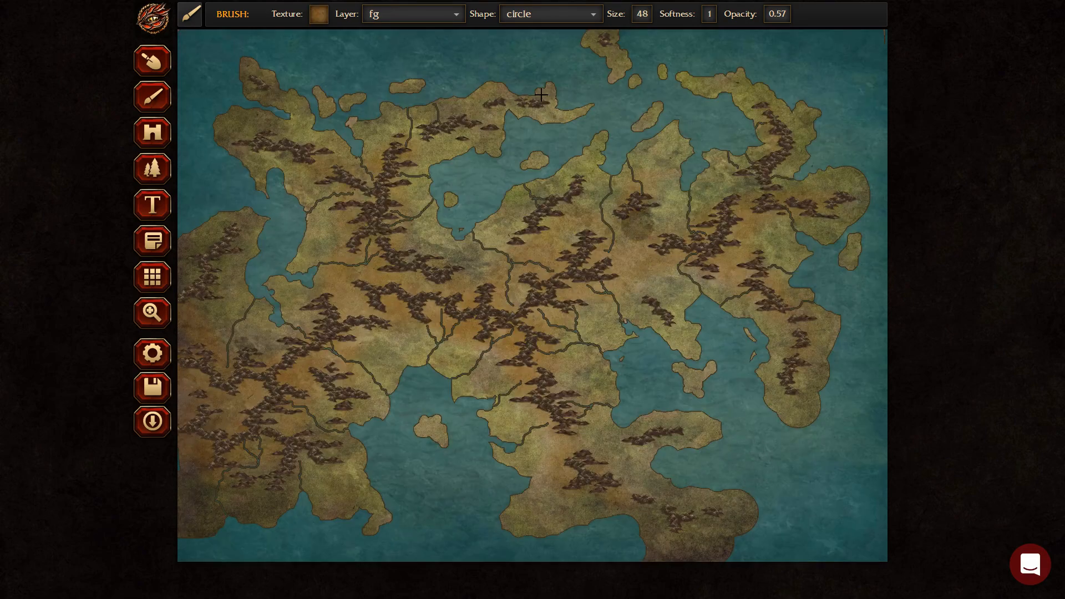
pyautogui.click(777, 14)
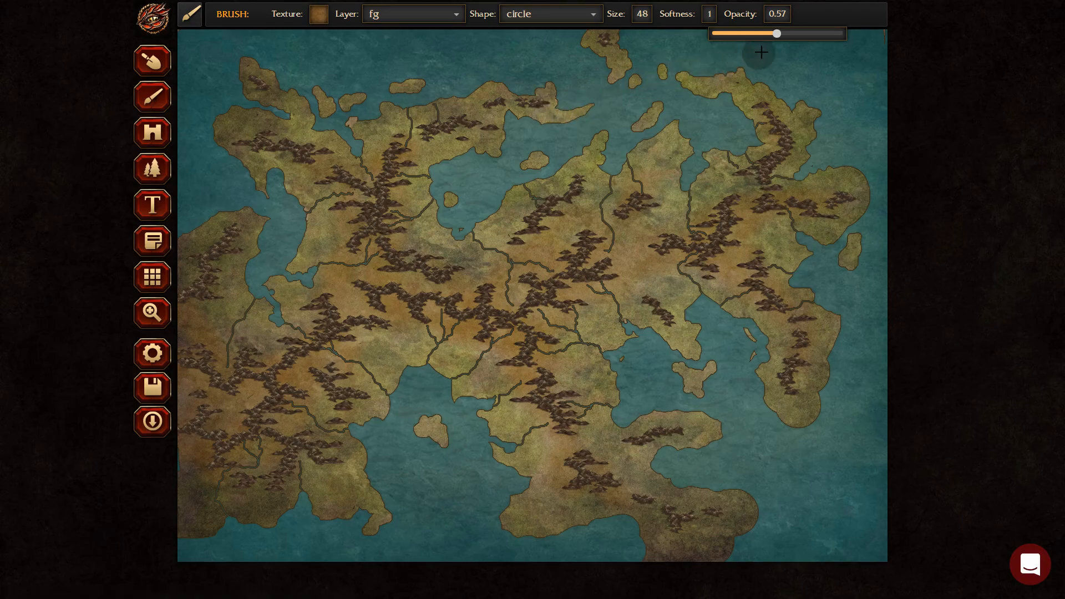
pyautogui.moveTo(777, 34); pyautogui.dragTo(744, 35)
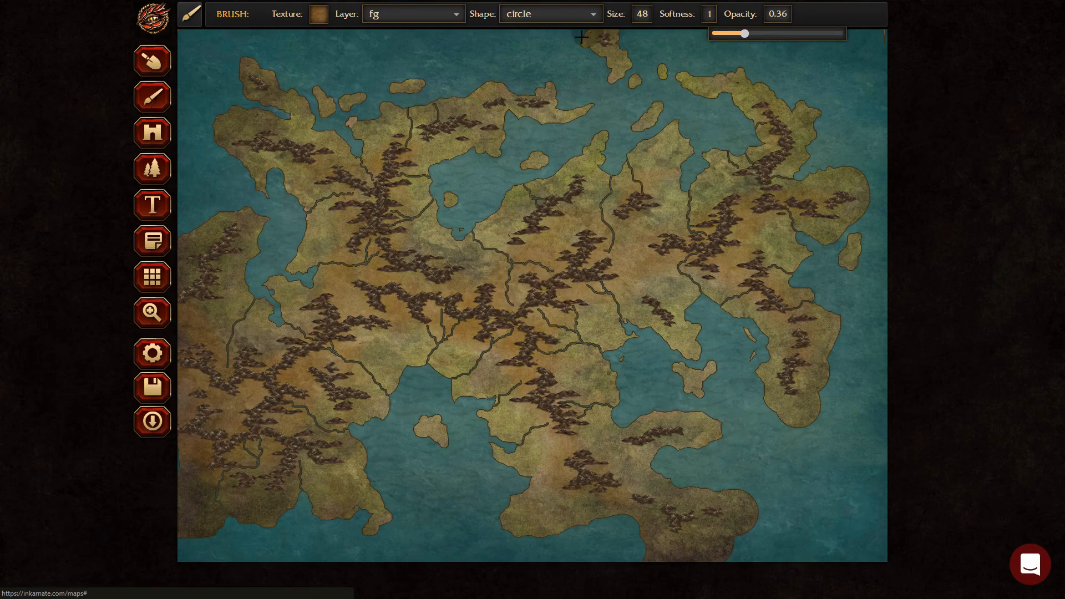
pyautogui.click(640, 15)
pyautogui.moveTo(636, 33); pyautogui.dragTo(608, 33)
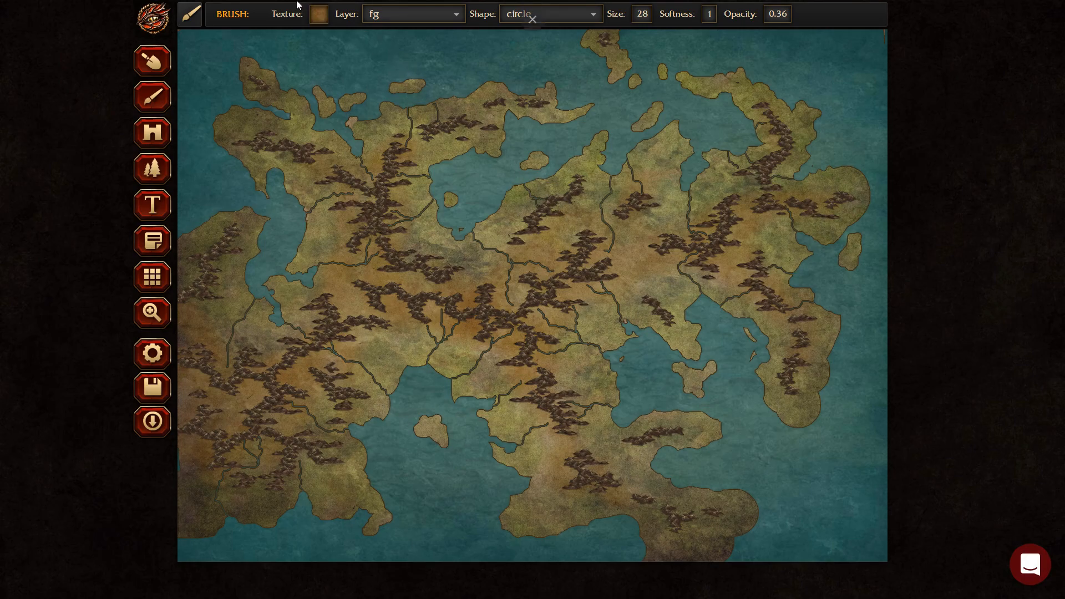
# Set the brush texture to POLITICAL-05 and darken the ground around the mountain ranges across the continent
pyautogui.click(316, 15)
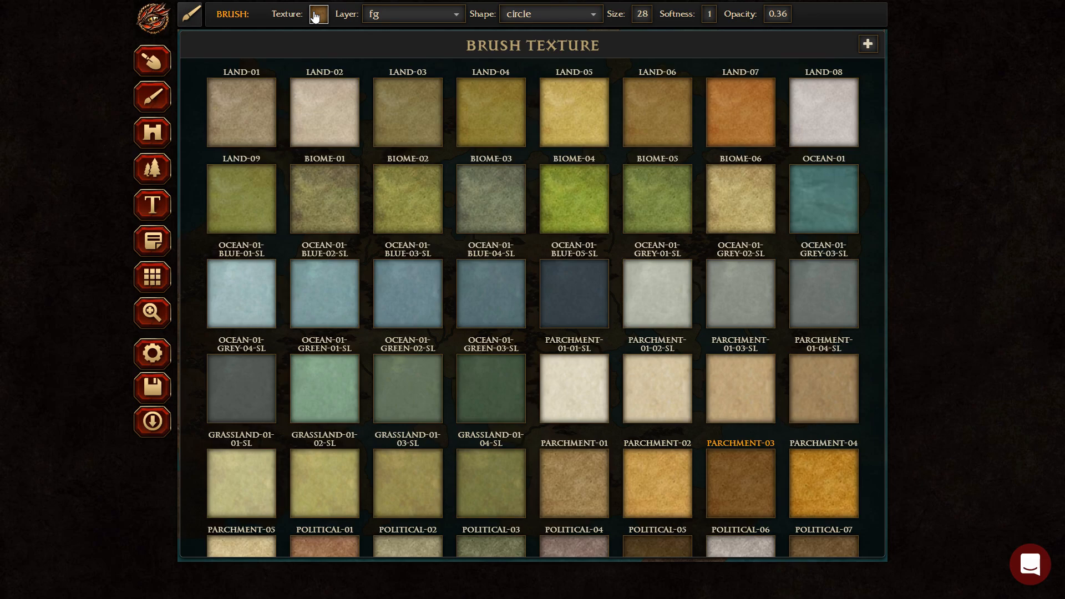
pyautogui.scroll(-3, 623, 230)
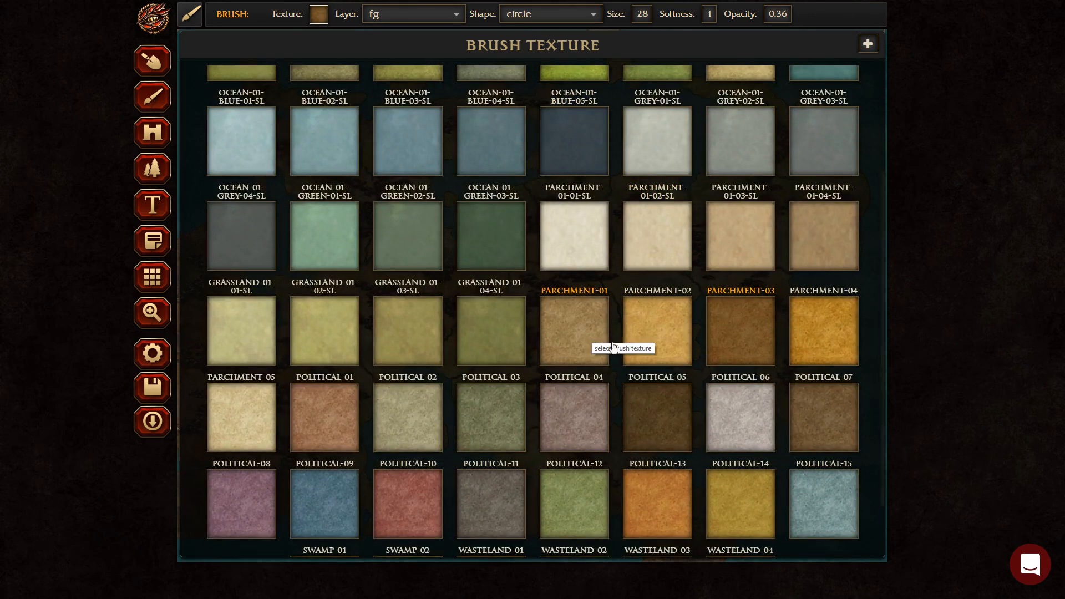
pyautogui.click(660, 424)
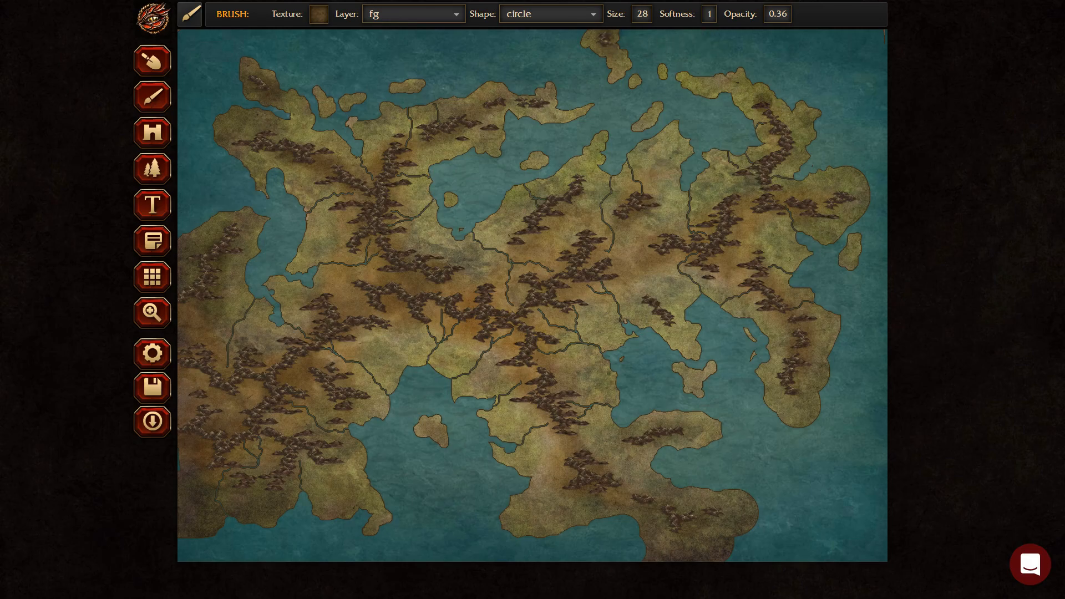
pyautogui.moveTo(745, 186); pyautogui.dragTo(780, 195)
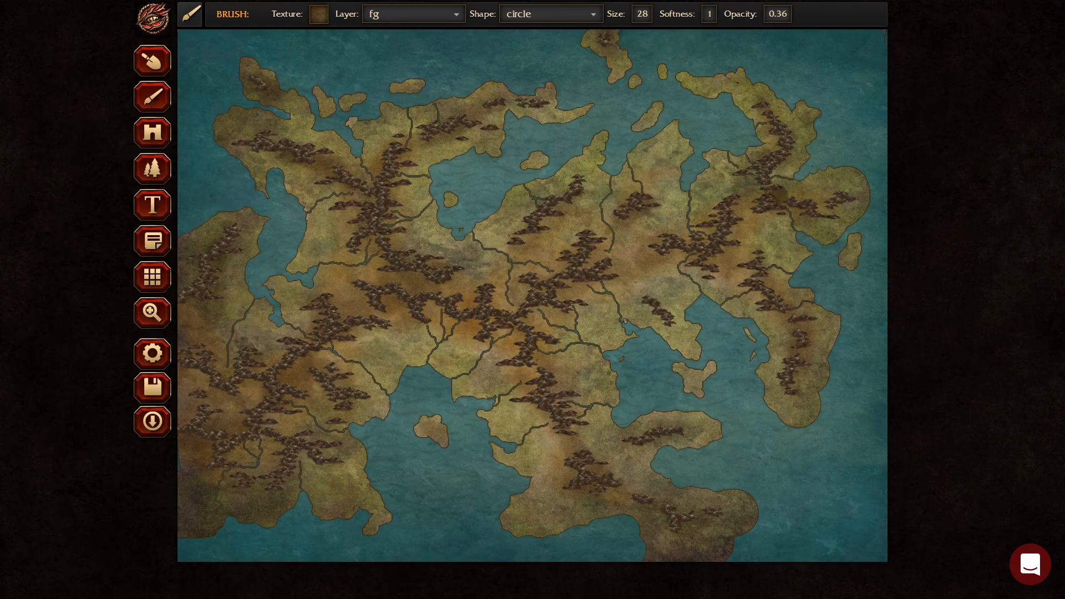
# Set the brush texture to WASTELAND-02 and paint it along the central, southern, eastern and northwestern mountain ranges
pyautogui.click(104, 306)
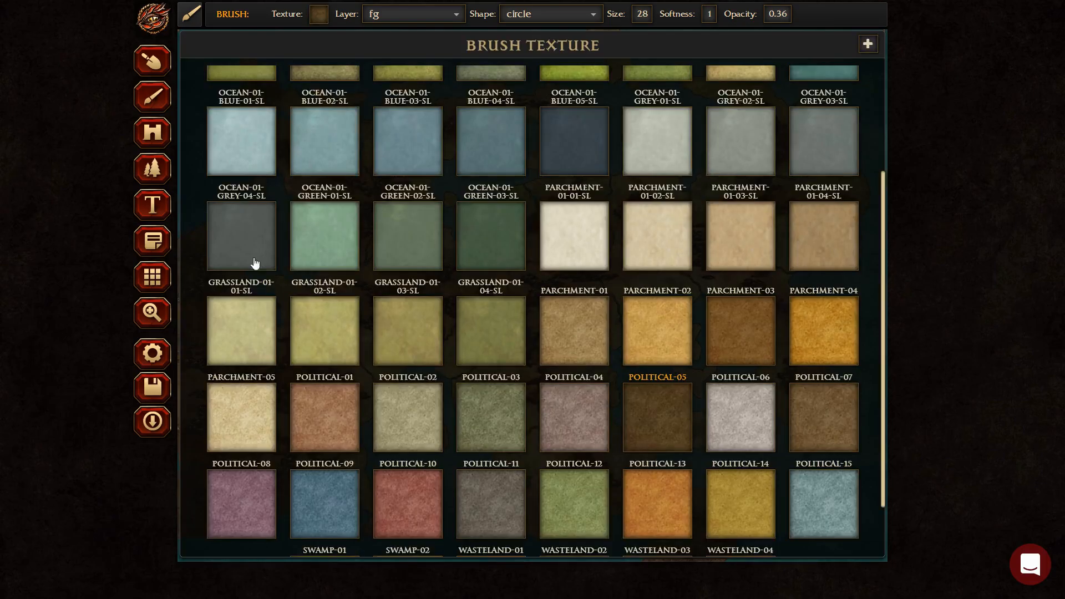
pyautogui.scroll(-2, 502, 266)
pyautogui.click(562, 527)
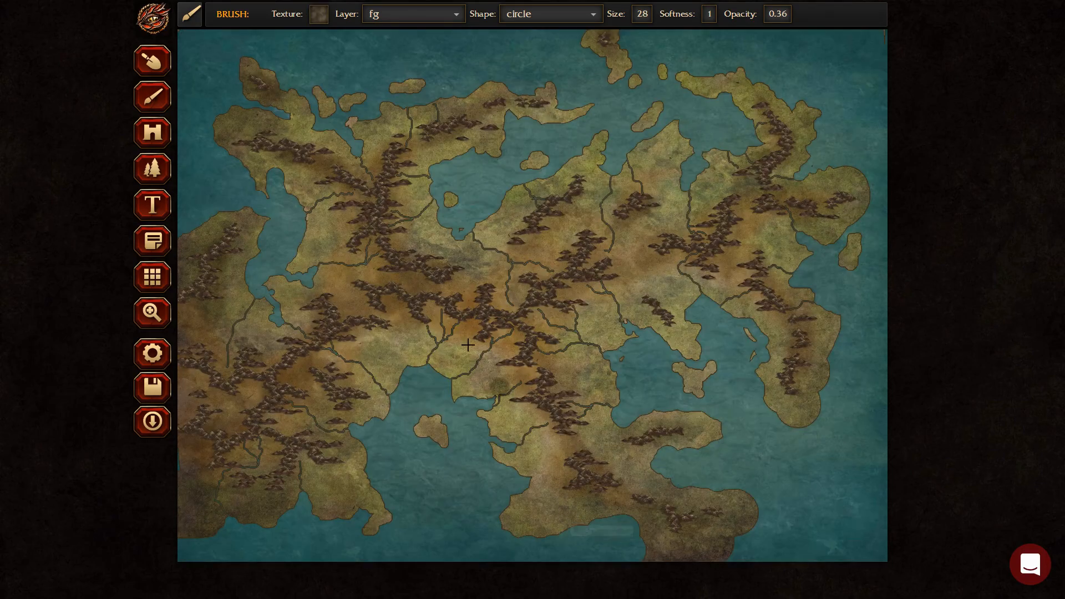
pyautogui.moveTo(413, 294)
pyautogui.mouseDown()
pyautogui.moveTo(427, 277)
pyautogui.moveTo(391, 269)
pyautogui.moveTo(412, 293)
pyautogui.moveTo(429, 279)
pyautogui.mouseUp()
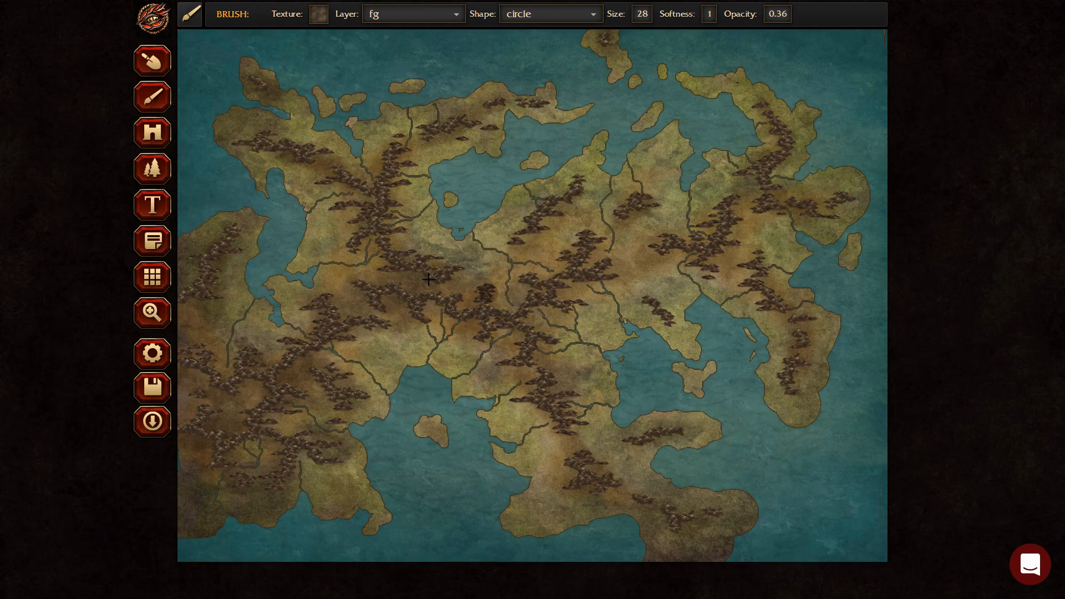
pyautogui.moveTo(455, 349); pyautogui.dragTo(449, 336)
pyautogui.moveTo(538, 379); pyautogui.dragTo(596, 472)
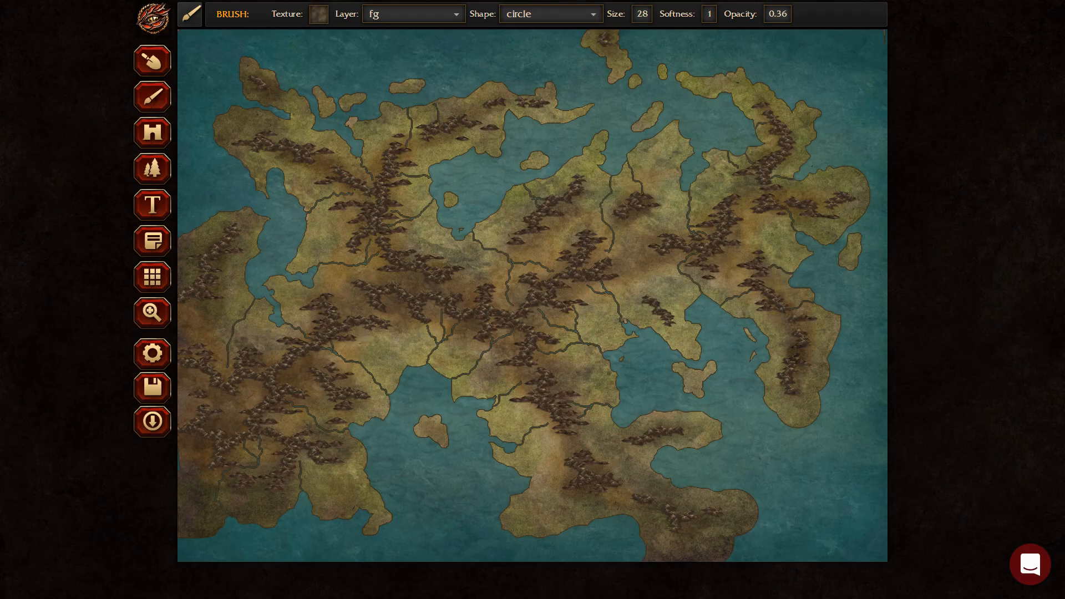
pyautogui.moveTo(798, 214)
pyautogui.mouseDown()
pyautogui.moveTo(744, 228)
pyautogui.moveTo(732, 195)
pyautogui.moveTo(771, 205)
pyautogui.moveTo(790, 135)
pyautogui.moveTo(746, 178)
pyautogui.mouseUp()
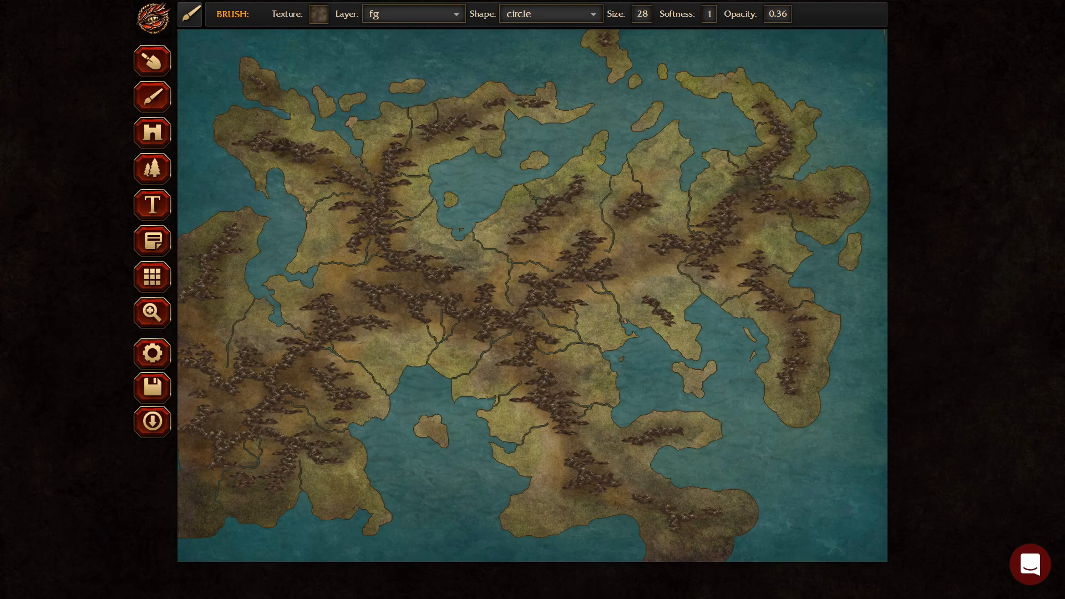
pyautogui.moveTo(366, 274); pyautogui.dragTo(428, 279)
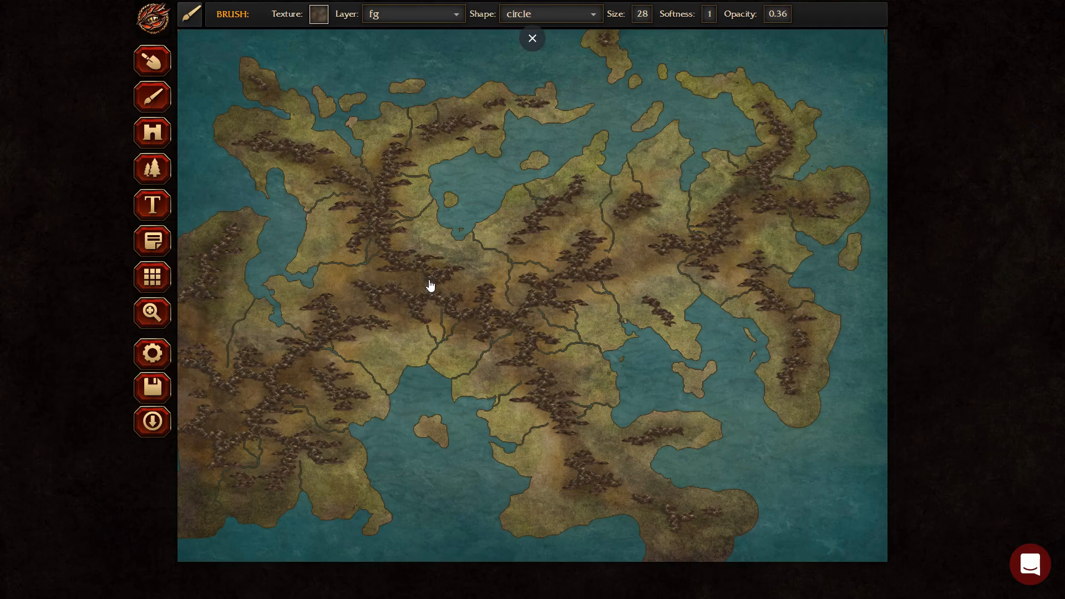
# Set the brush texture to BIOME-01 and blend it over the lowlands between the mountains and the coasts
pyautogui.click(319, 14)
pyautogui.click(319, 14)
pyautogui.click(319, 14)
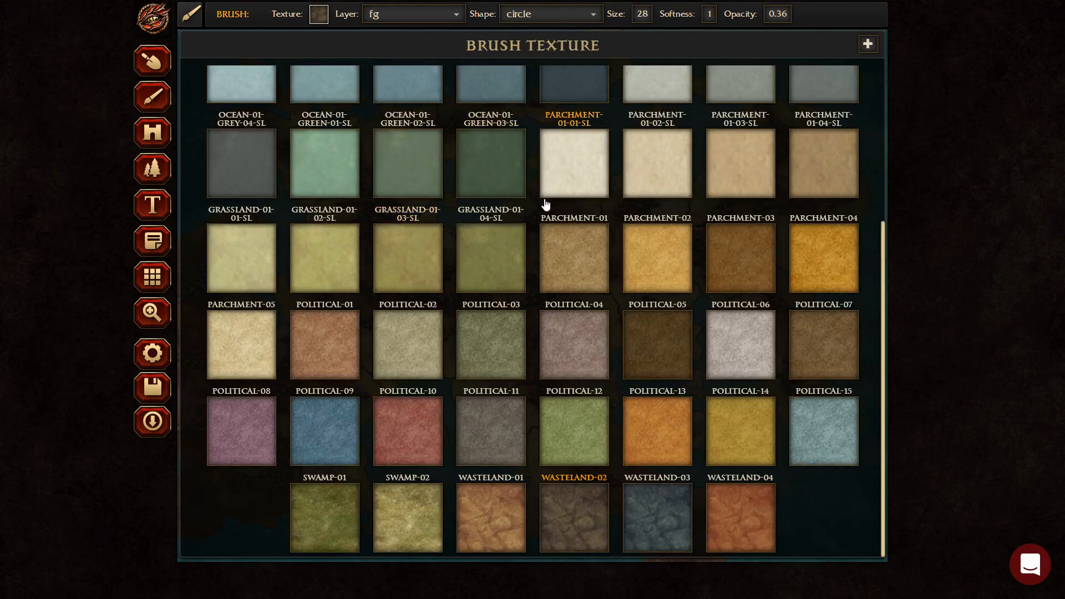
pyautogui.scroll(2, 509, 249)
pyautogui.scroll(3, 509, 249)
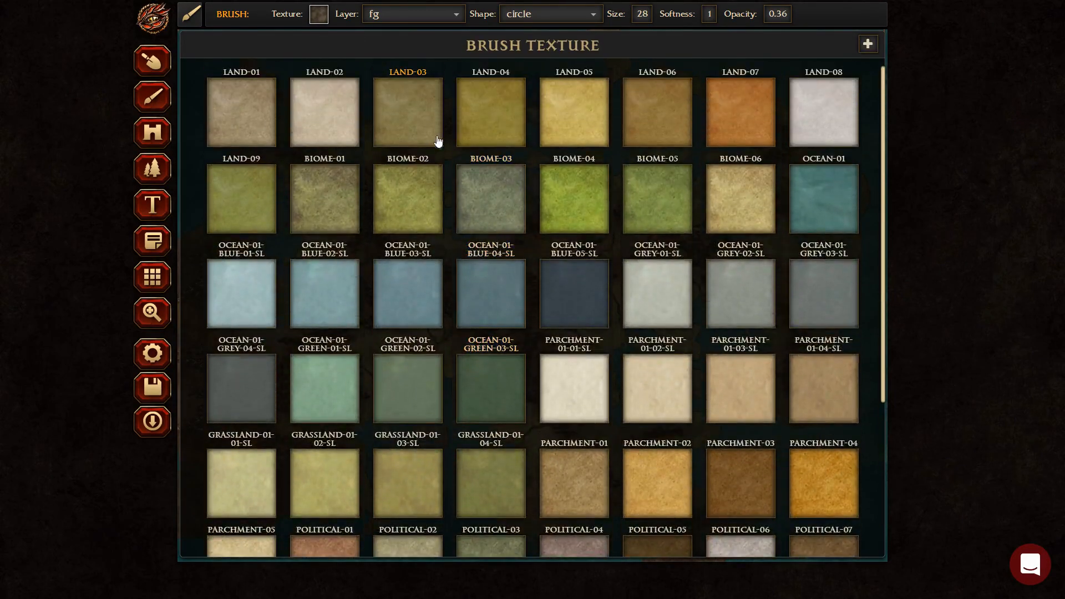
pyautogui.click(335, 199)
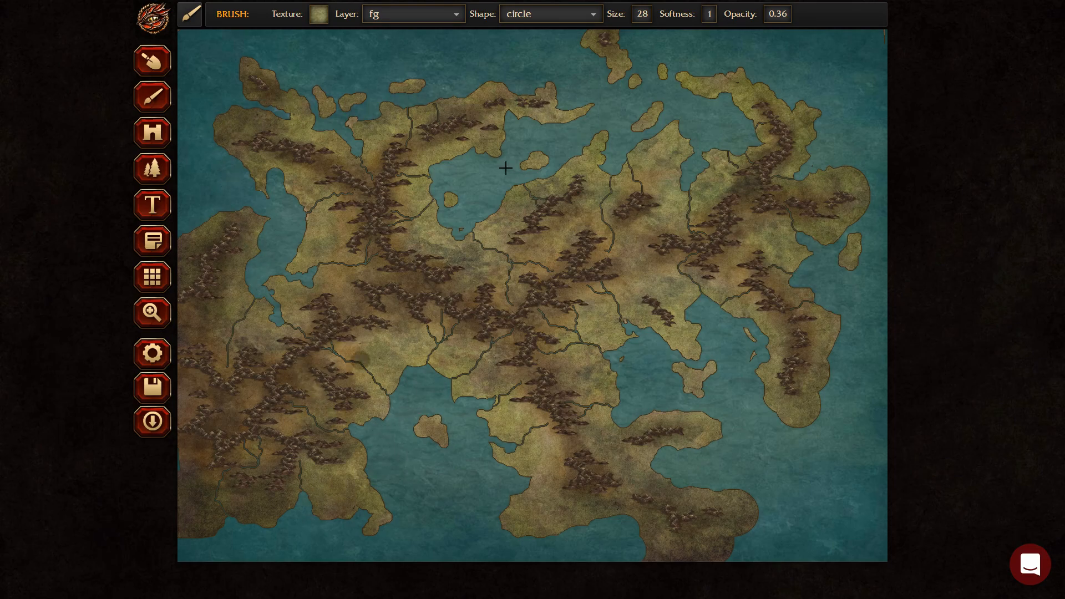
pyautogui.click(294, 267)
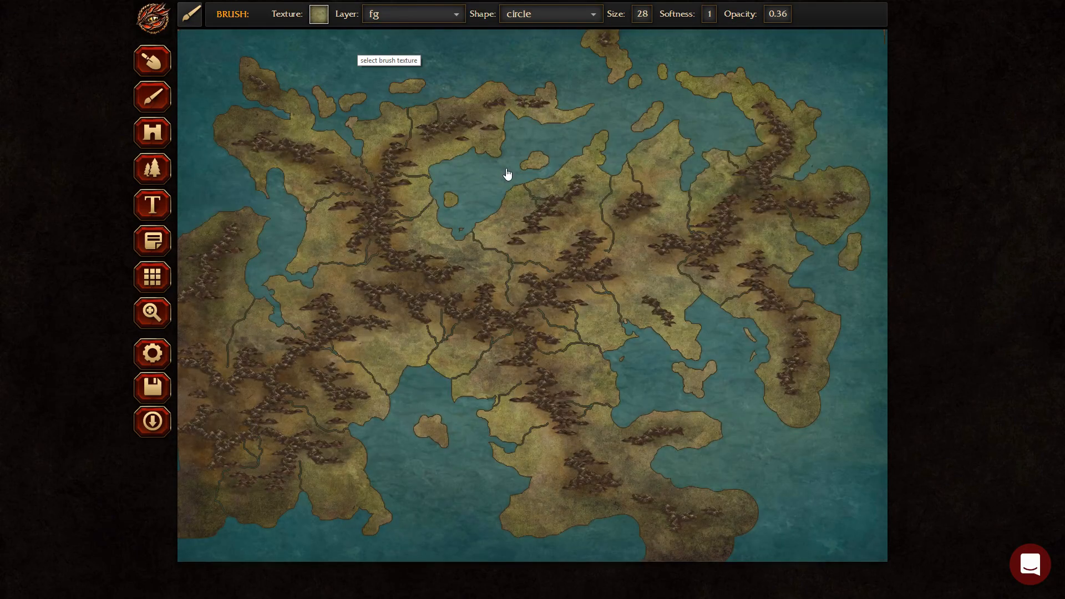
# Set the brush texture to GRASSLAND-01-04-SL and paint over the lowlands, including the northwestern coast and southwestern corner
pyautogui.click(318, 14)
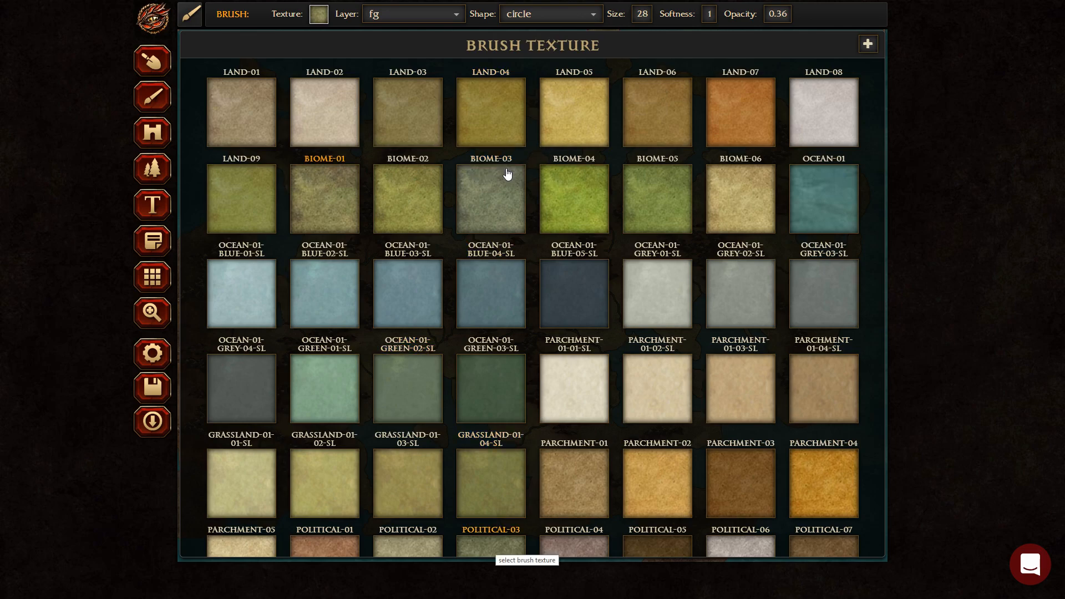
pyautogui.click(492, 482)
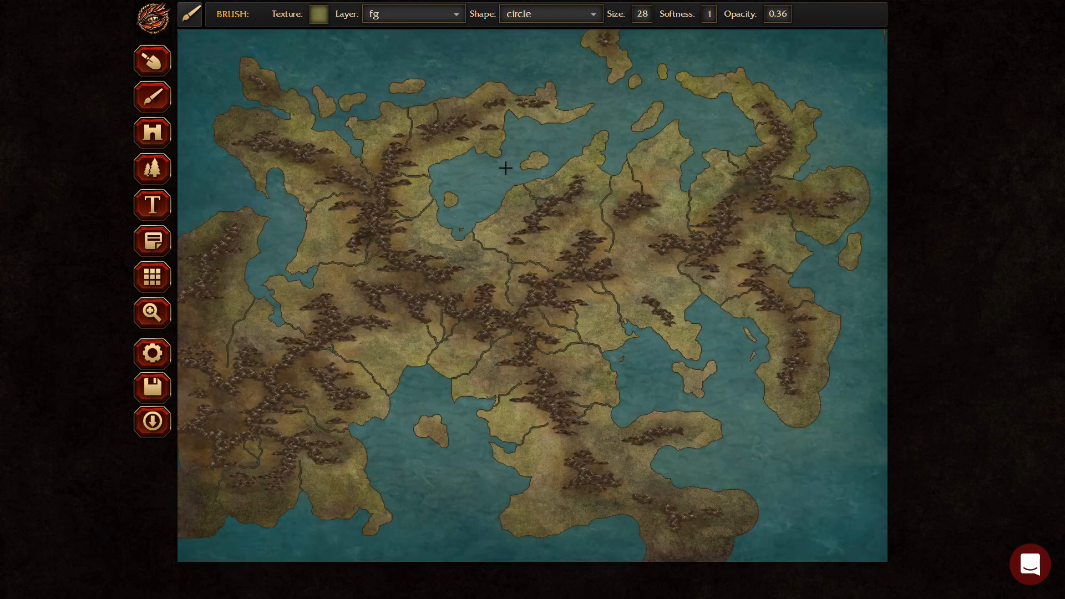
pyautogui.moveTo(329, 228)
pyautogui.mouseDown()
pyautogui.moveTo(300, 249)
pyautogui.moveTo(302, 262)
pyautogui.moveTo(329, 267)
pyautogui.mouseUp()
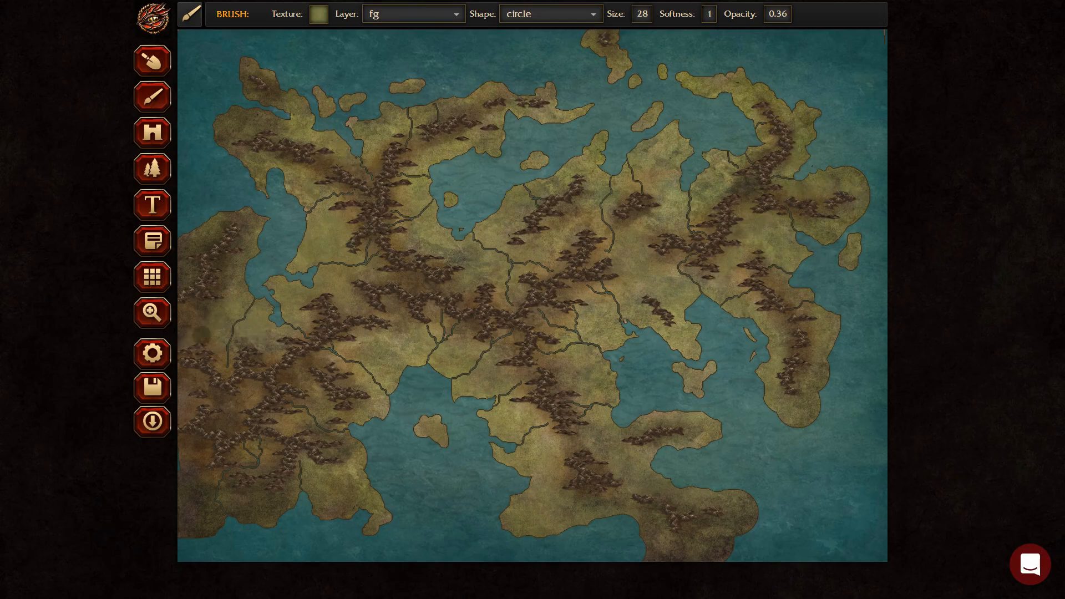
pyautogui.moveTo(192, 461)
pyautogui.mouseDown()
pyautogui.moveTo(212, 513)
pyautogui.moveTo(182, 527)
pyautogui.mouseUp()
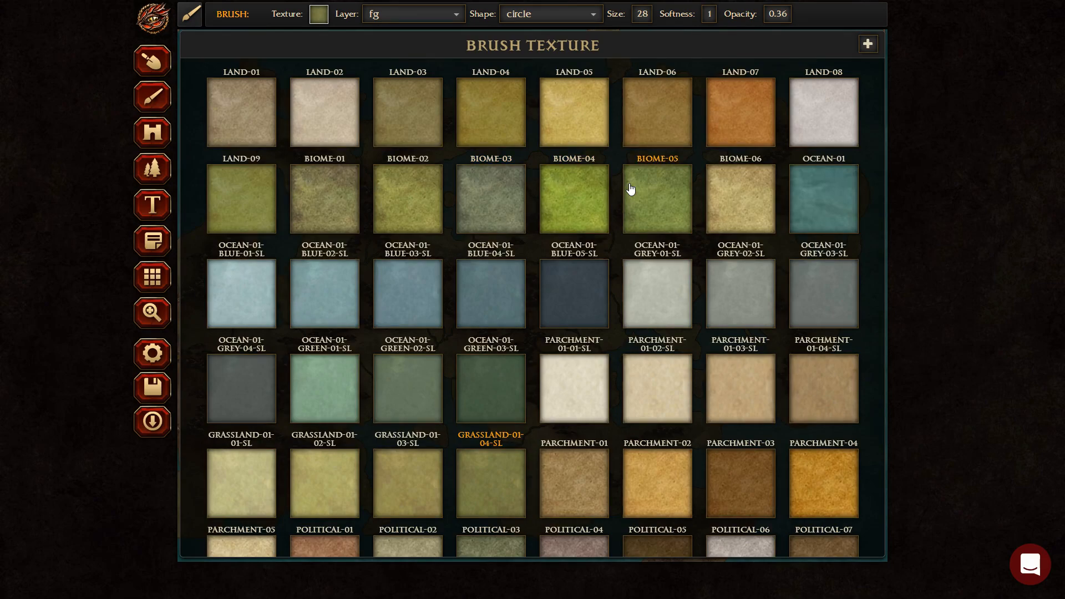
# Set the brush texture to POLITICAL-06 and paint the southwestern land and the south-central coast in pale grey
pyautogui.scroll(-5, 632, 195)
pyautogui.click(743, 317)
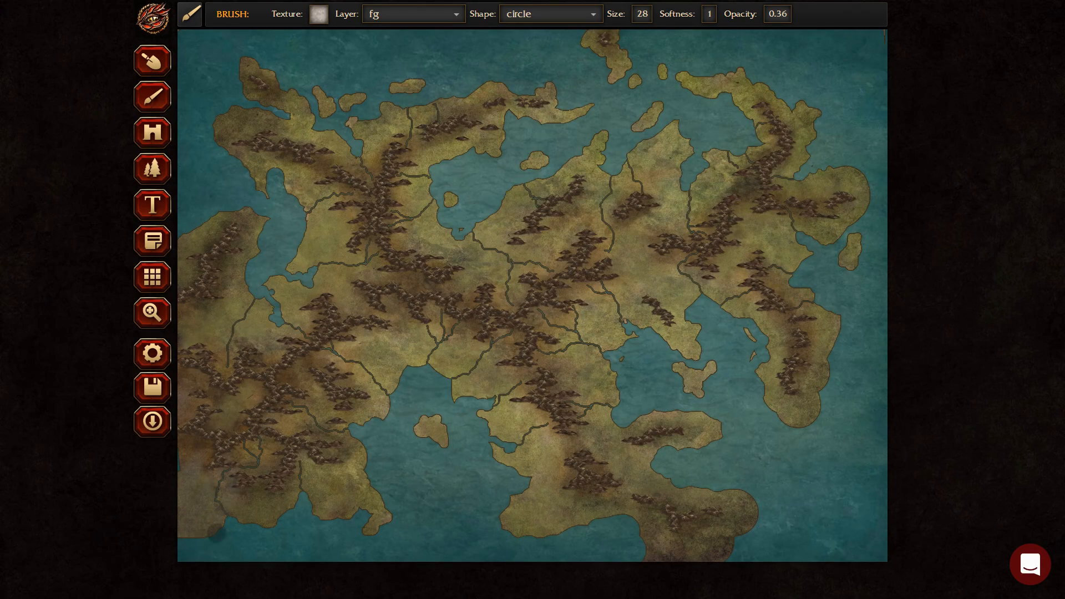
pyautogui.moveTo(286, 488)
pyautogui.mouseDown()
pyautogui.moveTo(308, 429)
pyautogui.moveTo(291, 419)
pyautogui.moveTo(324, 439)
pyautogui.moveTo(355, 490)
pyautogui.mouseUp()
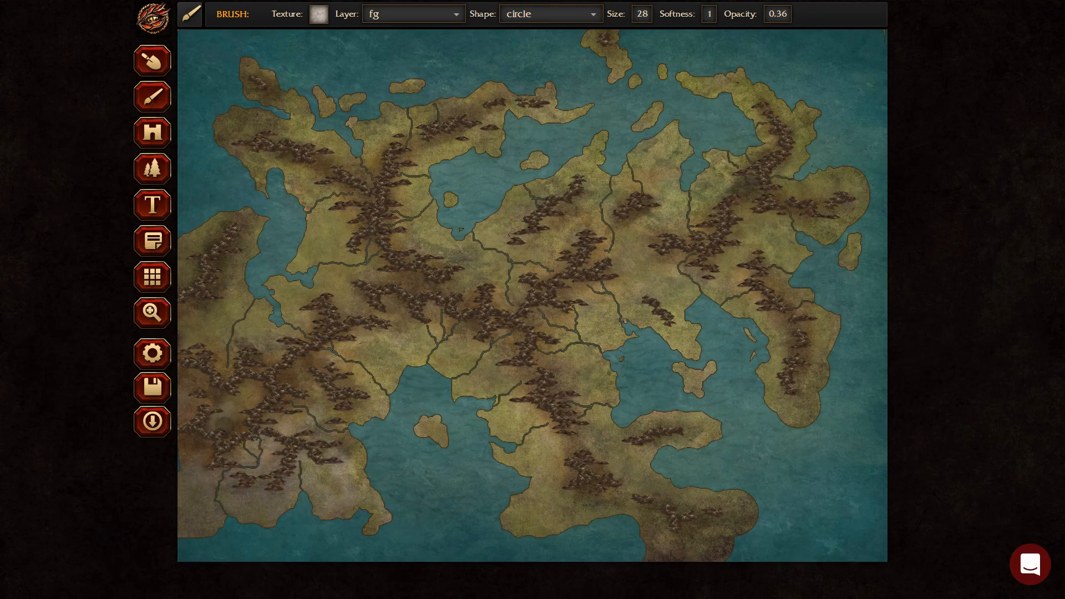
pyautogui.moveTo(222, 422); pyautogui.dragTo(239, 402)
pyautogui.moveTo(323, 390)
pyautogui.mouseDown()
pyautogui.moveTo(299, 360)
pyautogui.moveTo(335, 421)
pyautogui.mouseUp()
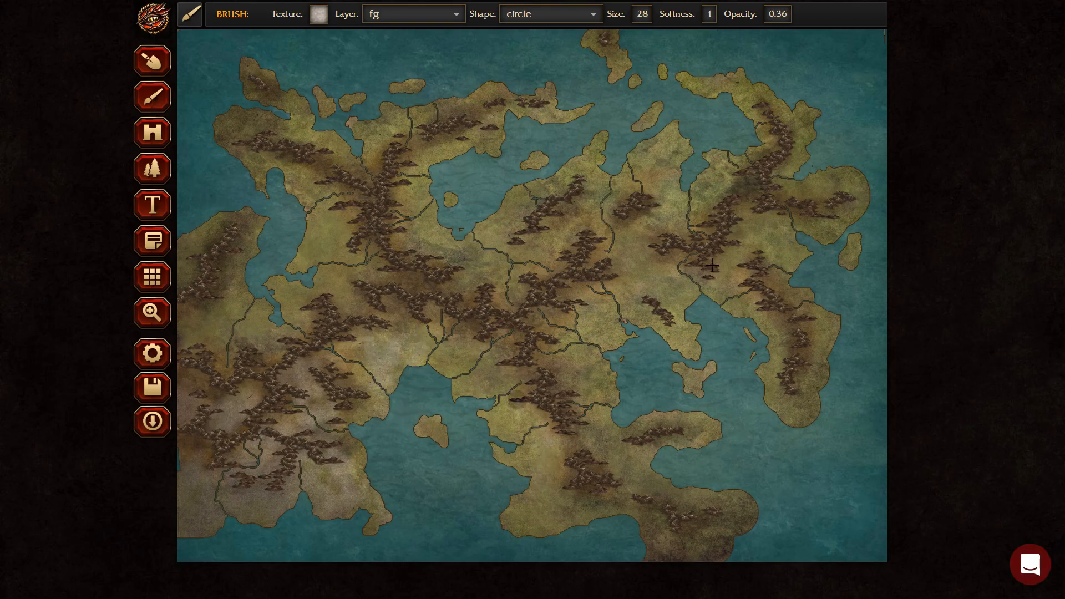
pyautogui.moveTo(541, 442)
pyautogui.mouseDown()
pyautogui.moveTo(550, 487)
pyautogui.moveTo(524, 503)
pyautogui.moveTo(625, 522)
pyautogui.moveTo(543, 511)
pyautogui.mouseUp()
pyautogui.moveTo(490, 442)
pyautogui.mouseDown()
pyautogui.moveTo(501, 430)
pyautogui.moveTo(457, 381)
pyautogui.mouseUp()
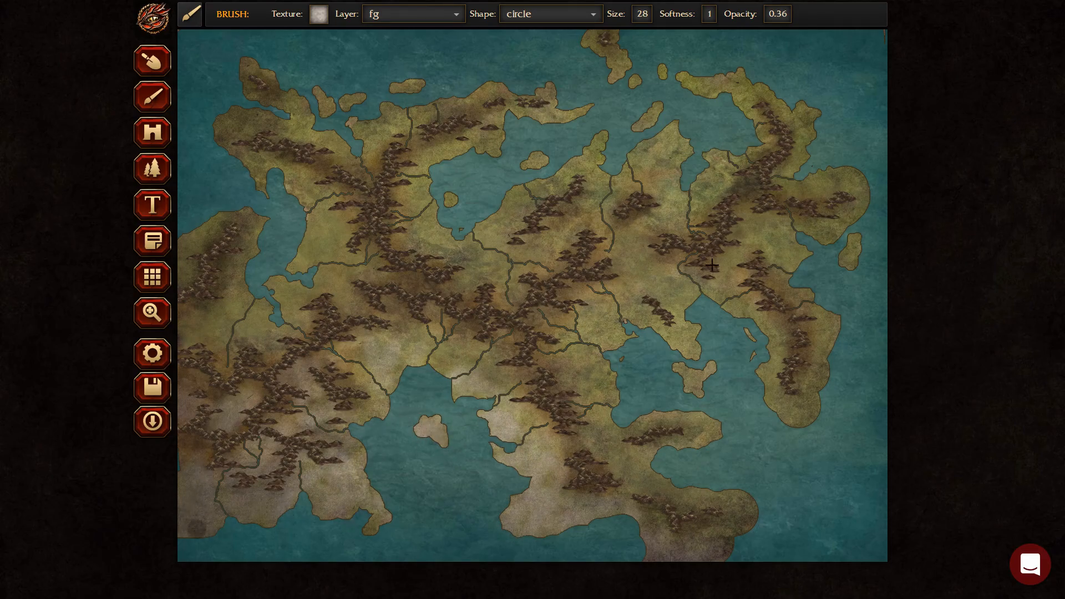
# Switch to the Pattern tool and choose the Pines pattern
pyautogui.press('p')
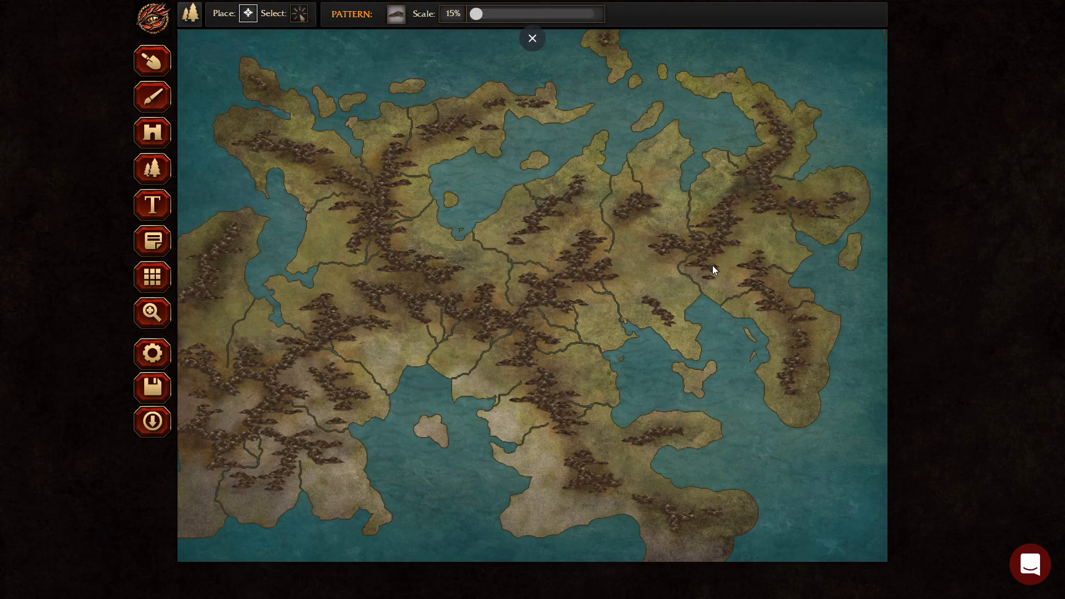
pyautogui.click(396, 15)
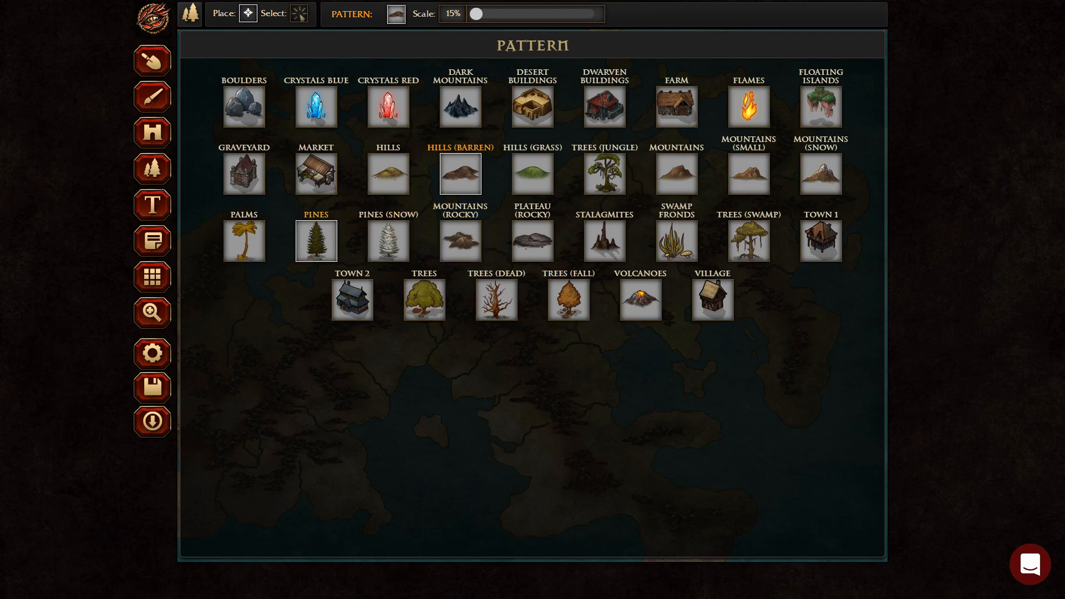
pyautogui.click(316, 241)
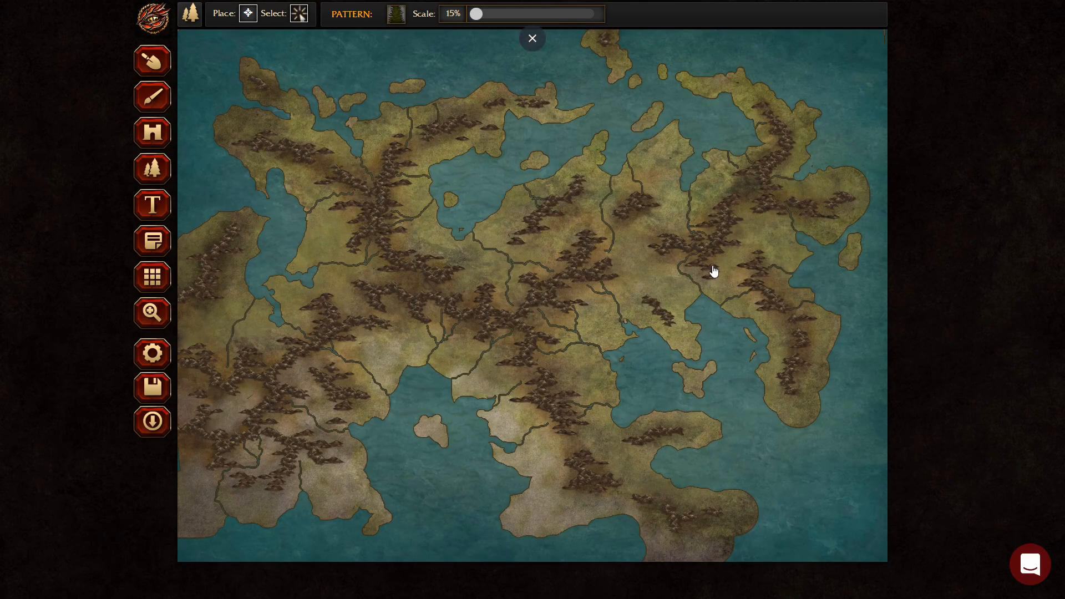
# Select all the mountains and hills on the map, push them to the back, and return to placing patterns
pyautogui.click(298, 14)
pyautogui.moveTo(855, 76); pyautogui.dragTo(177, 542)
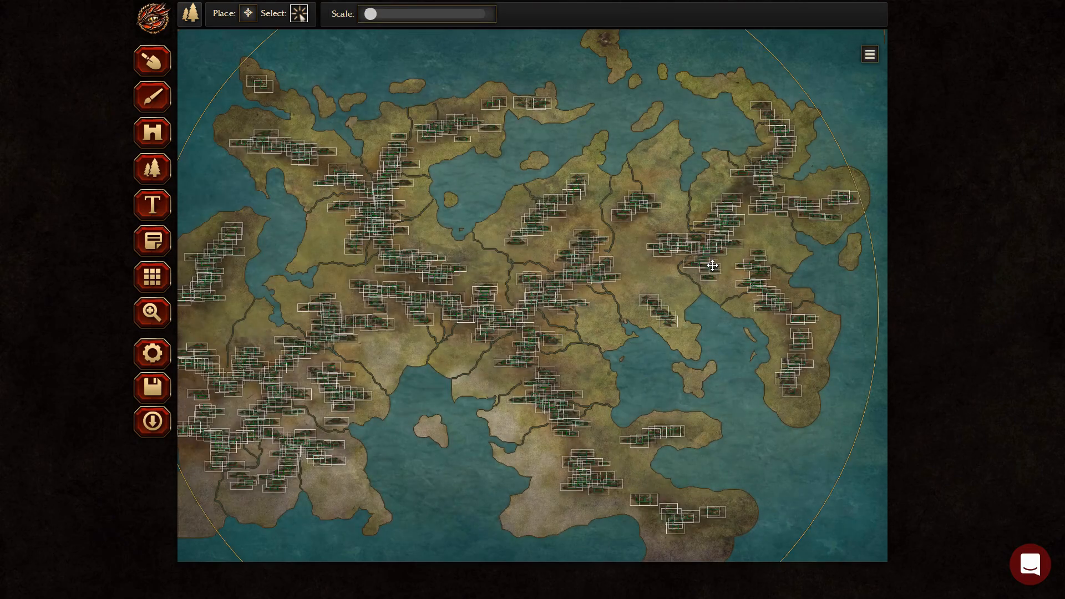
pyautogui.click(870, 55)
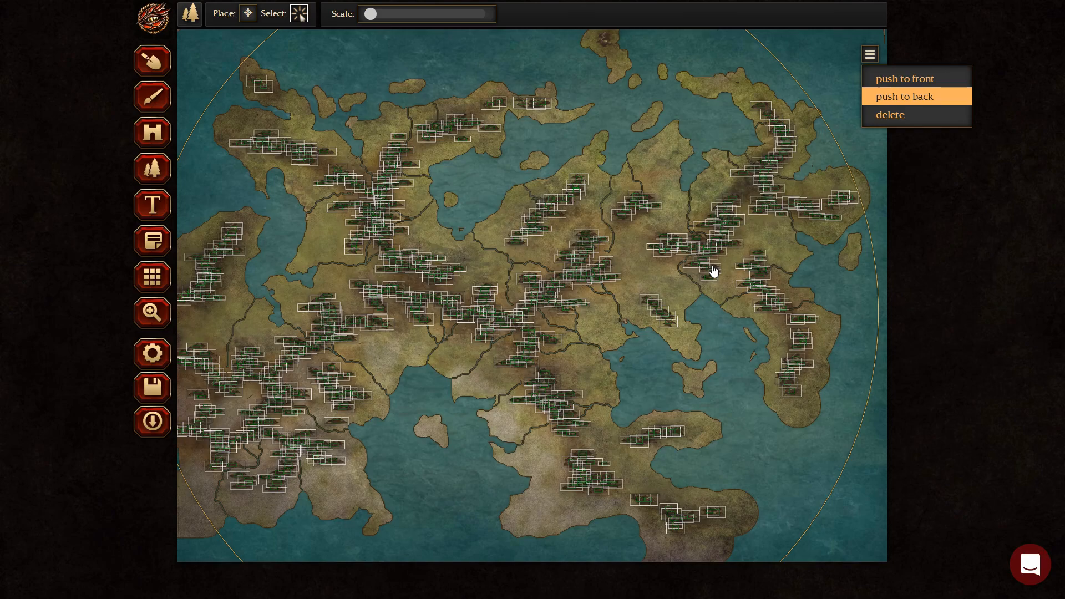
pyautogui.click(903, 97)
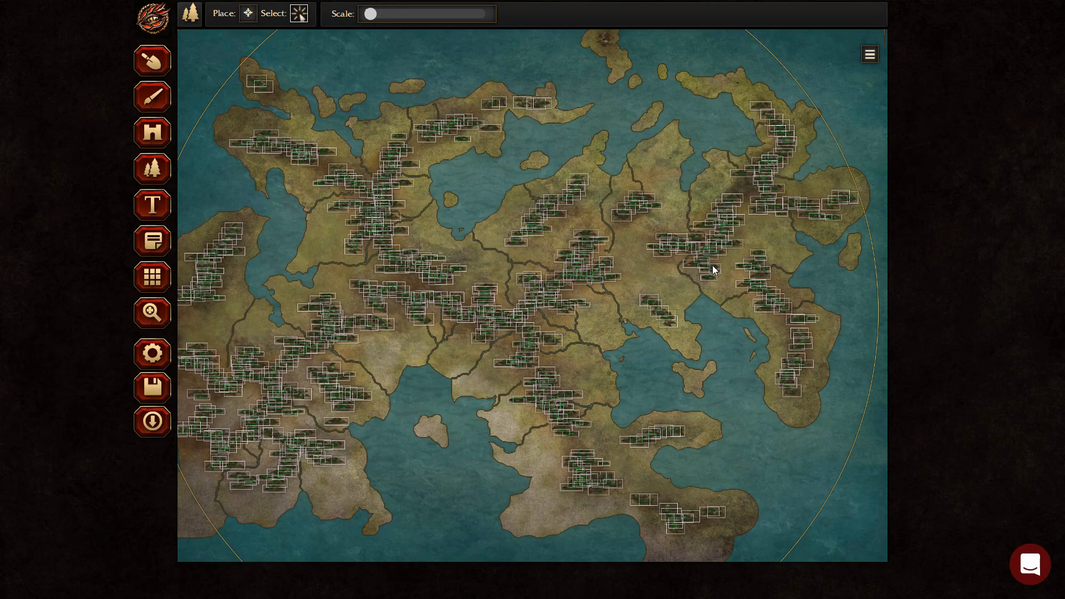
pyautogui.press('s')
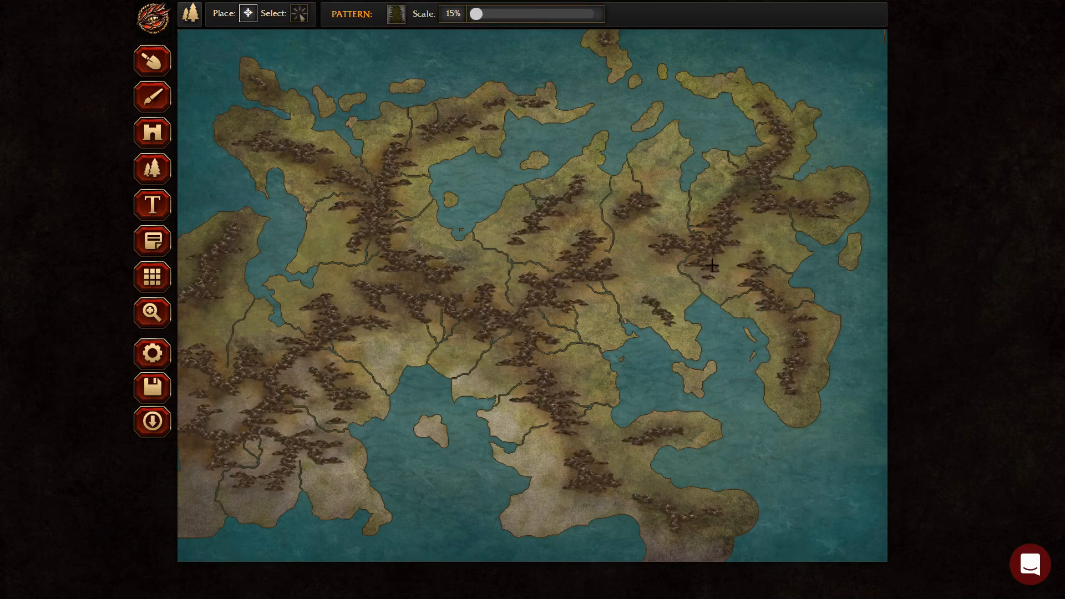
# Place a short row of pines at 15% scale on the pale south-central coast between the two rivers
pyautogui.hotkey('ctrl', '+')
pyautogui.hotkey('ctrl', '+')
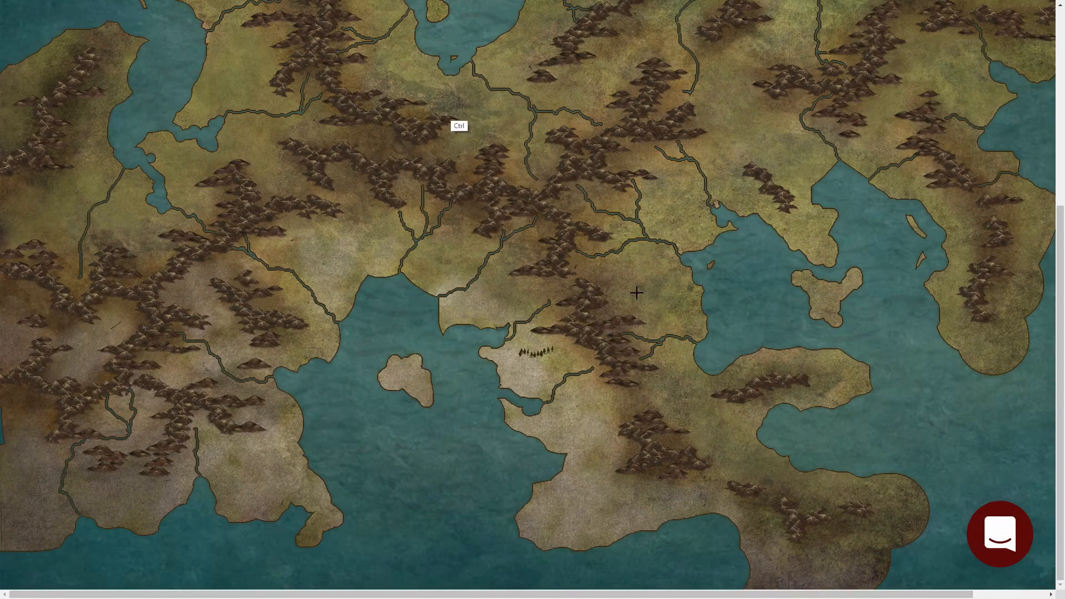
pyautogui.hotkey('ctrl', '-')
pyautogui.hotkey('ctrl', '-')
pyautogui.hotkey('ctrl', '-')
pyautogui.hotkey('ctrl', '-')
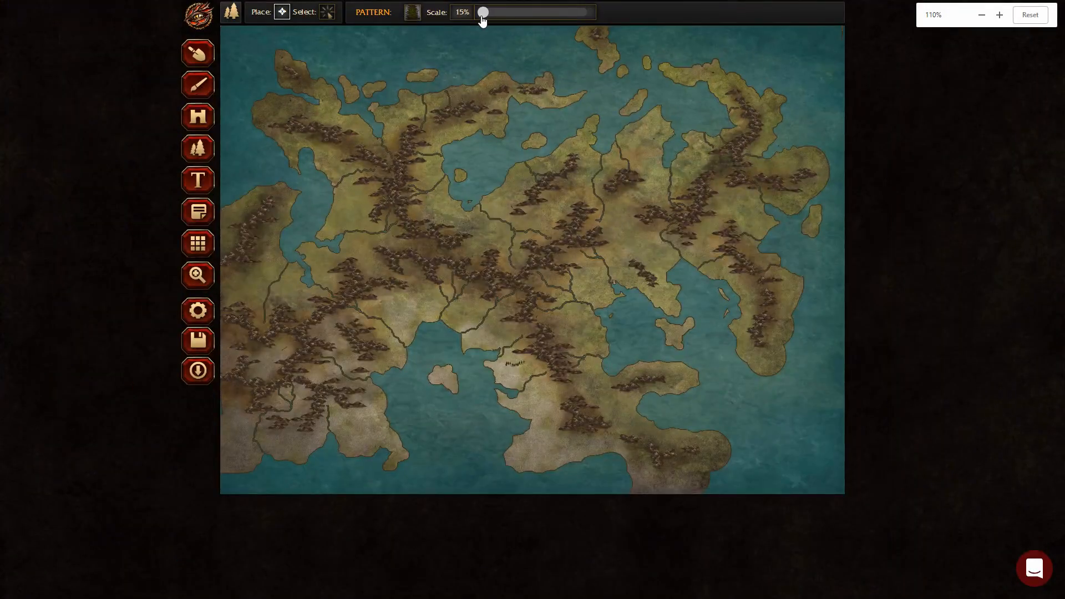
# Place a few pines at 22% scale inland, just north of the river beside the pale south-central coast
pyautogui.hotkey('ctrl', '+')
pyautogui.hotkey('ctrl', '+')
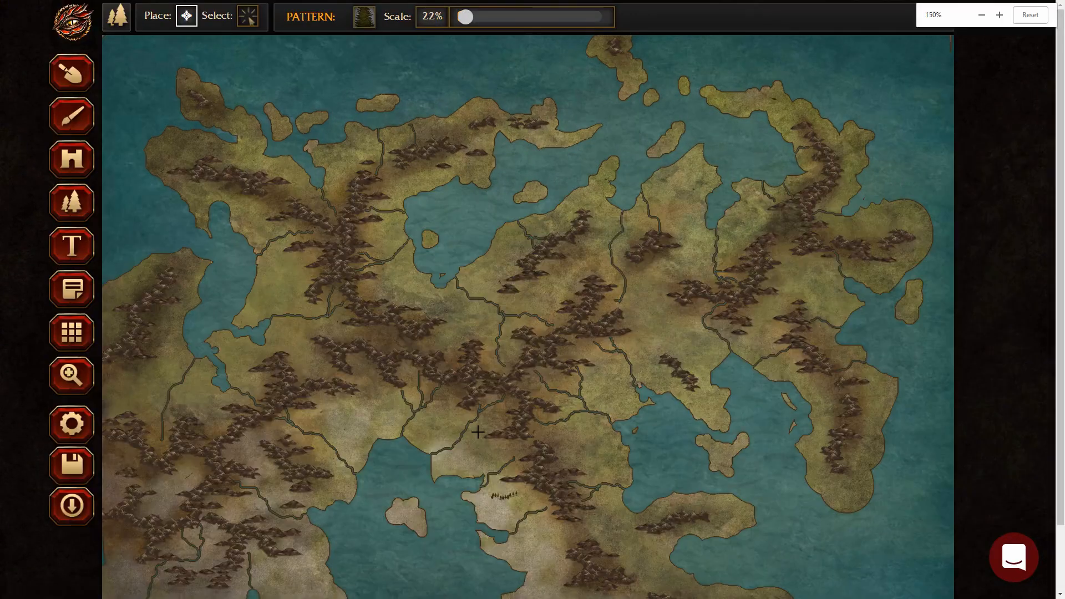
pyautogui.hotkey('ctrl', '+')
pyautogui.hotkey('ctrl', '+')
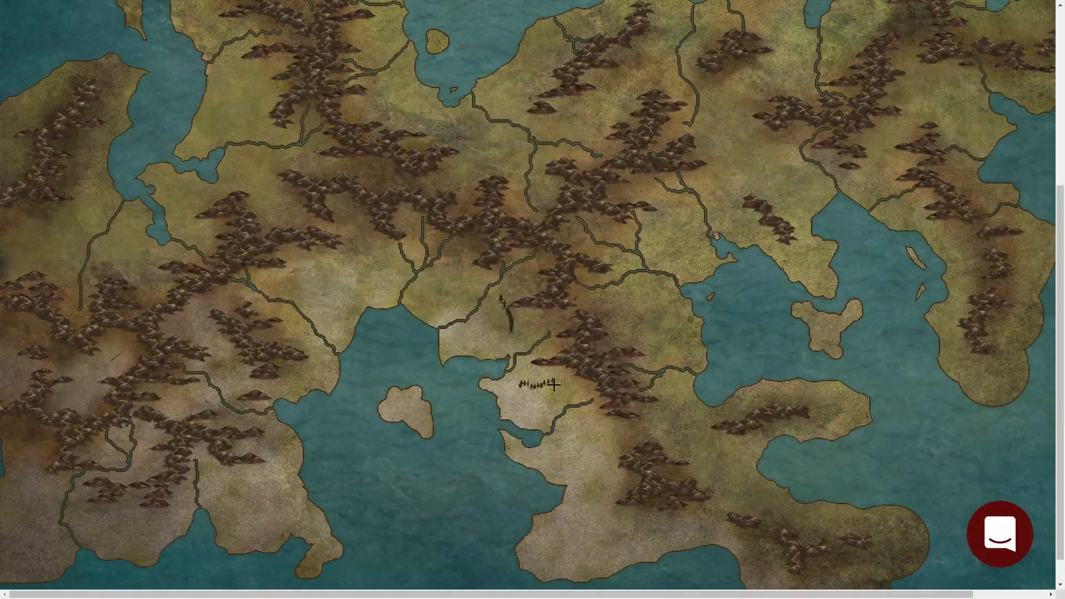
pyautogui.hotkey('ctrl', '-')
pyautogui.hotkey('ctrl', '-')
pyautogui.hotkey('ctrl', '-')
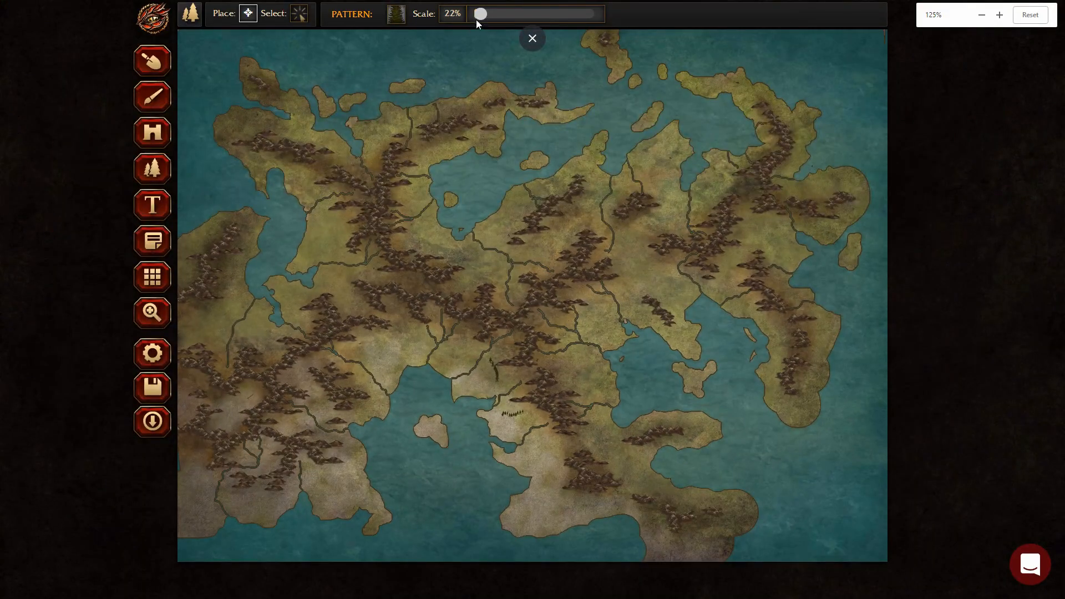
# Set the pattern scale to 28% and place pines along the southern foot of the central mountains down towards the southern peninsula
pyautogui.moveTo(478, 14); pyautogui.dragTo(484, 14)
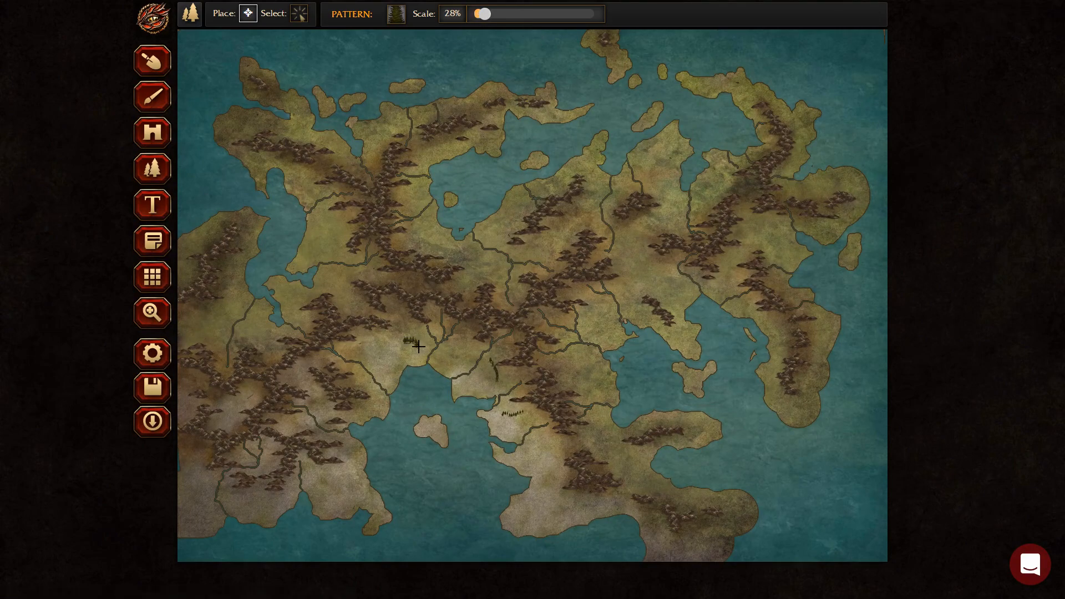
pyautogui.hotkey('ctrl', '+')
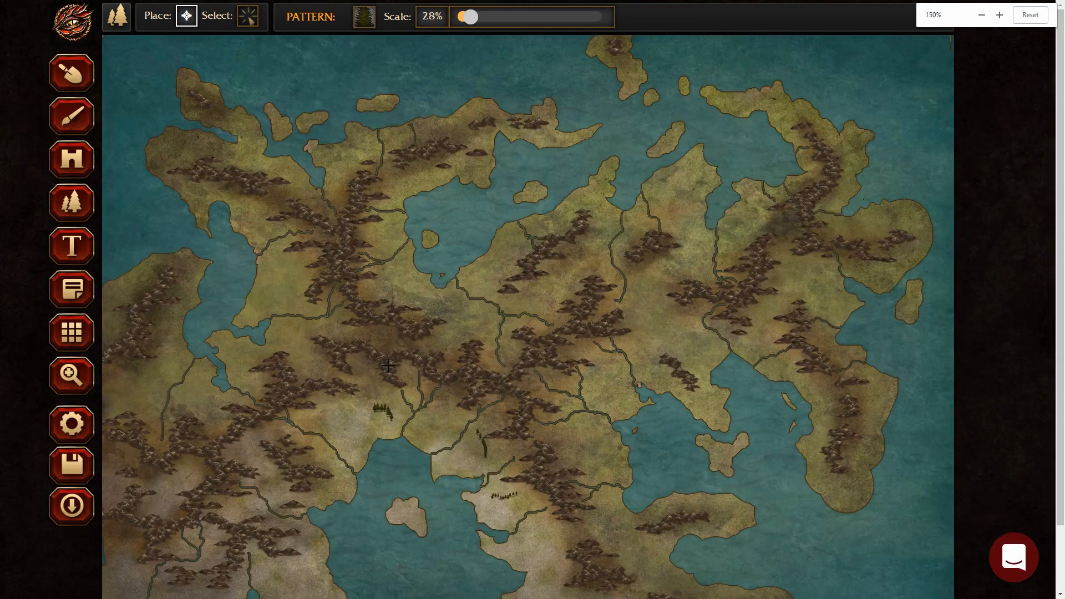
pyautogui.moveTo(321, 404)
pyautogui.mouseDown()
pyautogui.moveTo(313, 399)
pyautogui.moveTo(333, 416)
pyautogui.moveTo(371, 398)
pyautogui.moveTo(361, 369)
pyautogui.moveTo(388, 395)
pyautogui.moveTo(373, 404)
pyautogui.moveTo(411, 366)
pyautogui.mouseUp()
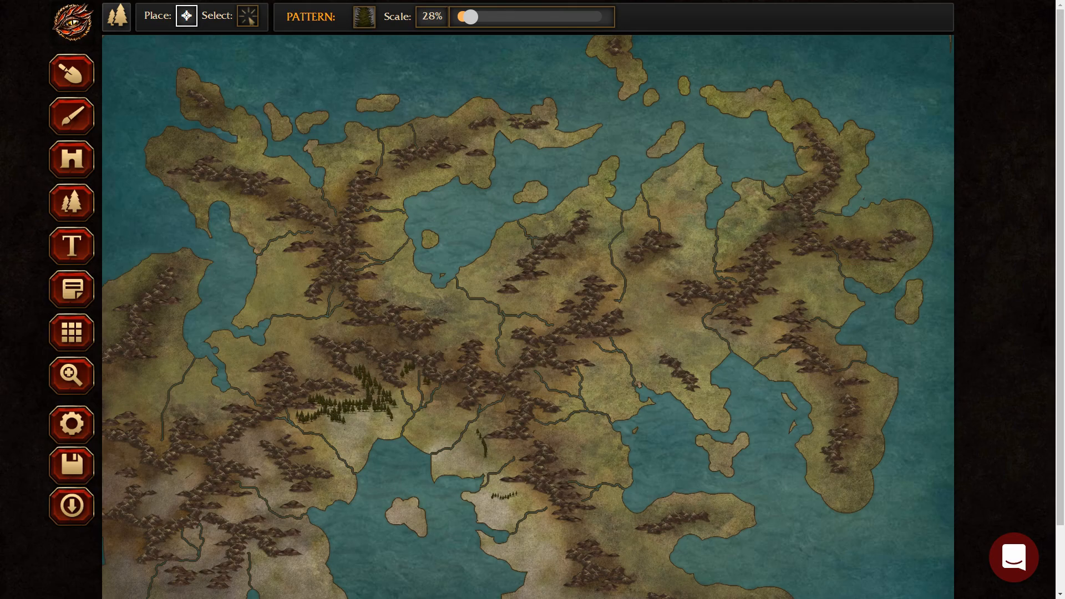
pyautogui.moveTo(444, 403)
pyautogui.mouseDown()
pyautogui.moveTo(449, 391)
pyautogui.moveTo(464, 413)
pyautogui.moveTo(506, 404)
pyautogui.moveTo(488, 426)
pyautogui.moveTo(490, 444)
pyautogui.moveTo(506, 446)
pyautogui.moveTo(499, 464)
pyautogui.moveTo(522, 447)
pyautogui.moveTo(517, 469)
pyautogui.moveTo(544, 498)
pyautogui.mouseUp()
pyautogui.moveTo(527, 548)
pyautogui.mouseDown()
pyautogui.moveTo(553, 529)
pyautogui.moveTo(574, 541)
pyautogui.moveTo(614, 529)
pyautogui.moveTo(624, 560)
pyautogui.moveTo(664, 565)
pyautogui.moveTo(651, 549)
pyautogui.moveTo(657, 532)
pyautogui.moveTo(632, 521)
pyautogui.mouseUp()
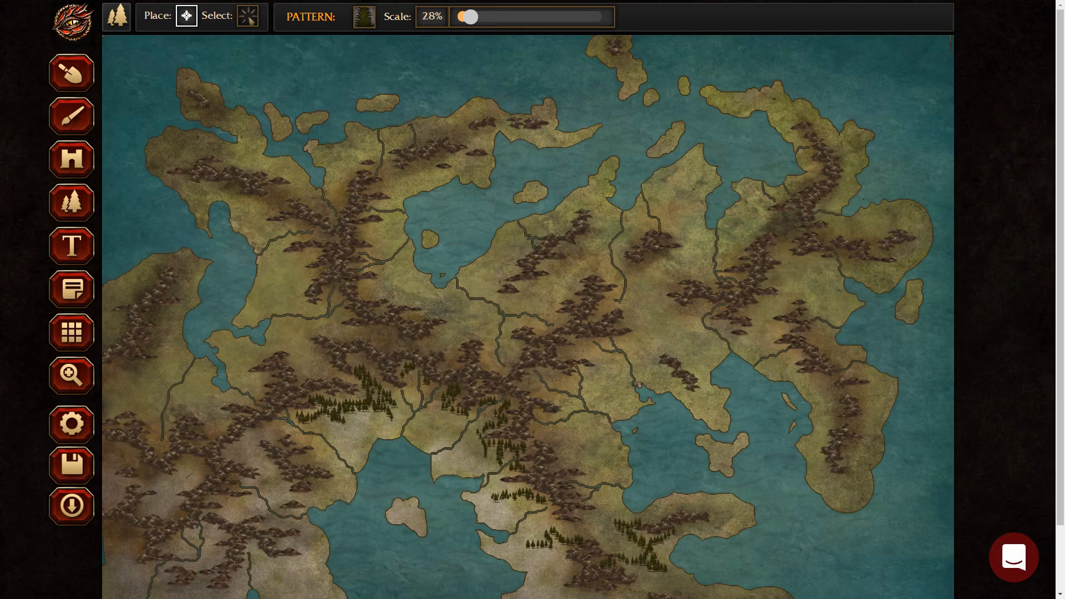
# Place dense pines around the southern peninsula's mountains and across its southeastern end
pyautogui.scroll(-2, 388, 366)
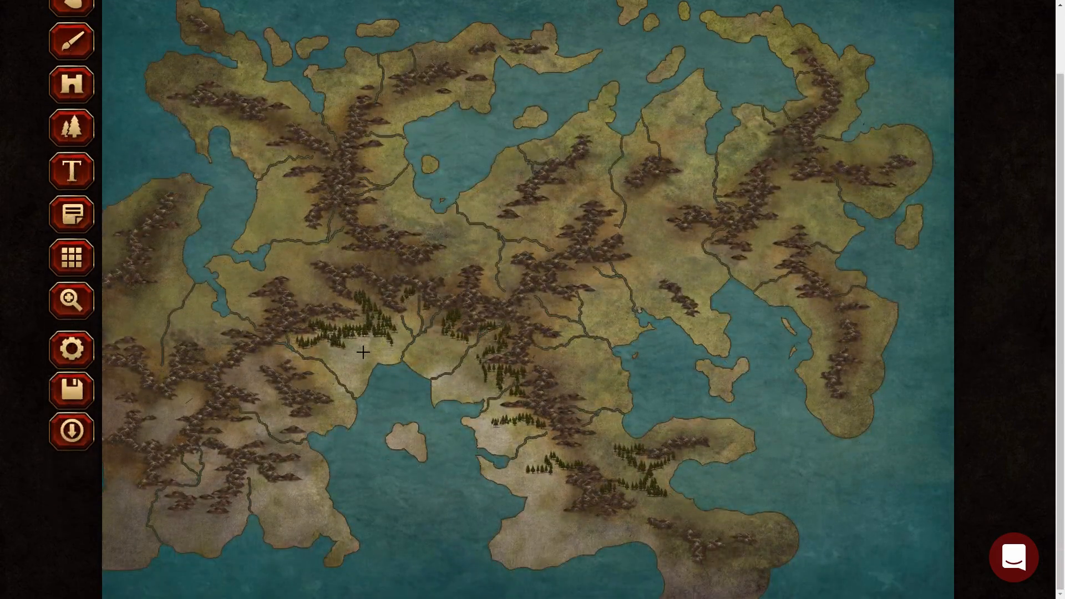
pyautogui.moveTo(563, 482)
pyautogui.mouseDown()
pyautogui.moveTo(544, 508)
pyautogui.moveTo(566, 513)
pyautogui.moveTo(555, 522)
pyautogui.moveTo(617, 531)
pyautogui.moveTo(655, 491)
pyautogui.moveTo(732, 520)
pyautogui.mouseUp()
pyautogui.click(665, 546)
pyautogui.moveTo(669, 548)
pyautogui.mouseDown()
pyautogui.moveTo(693, 578)
pyautogui.moveTo(729, 574)
pyautogui.moveTo(775, 541)
pyautogui.mouseUp()
pyautogui.moveTo(733, 590)
pyautogui.mouseDown()
pyautogui.moveTo(675, 594)
pyautogui.moveTo(718, 584)
pyautogui.mouseUp()
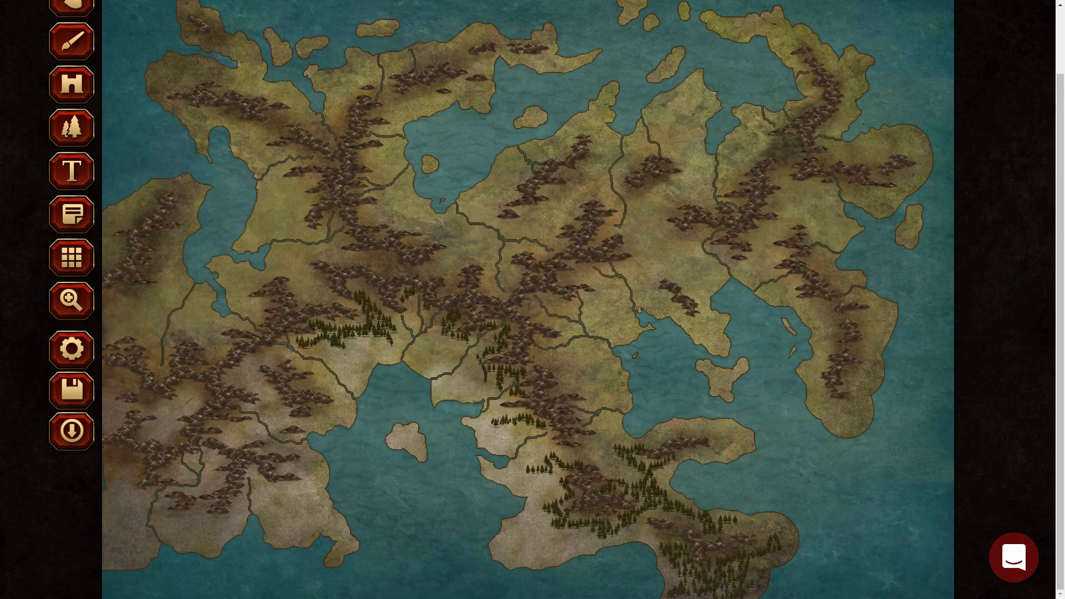
pyautogui.click(775, 529)
# Scatter pine clusters between the southwestern mountains and out to the western map edge
pyautogui.moveTo(283, 497)
pyautogui.mouseDown()
pyautogui.moveTo(260, 491)
pyautogui.moveTo(291, 494)
pyautogui.moveTo(274, 488)
pyautogui.moveTo(291, 504)
pyautogui.moveTo(282, 509)
pyautogui.mouseUp()
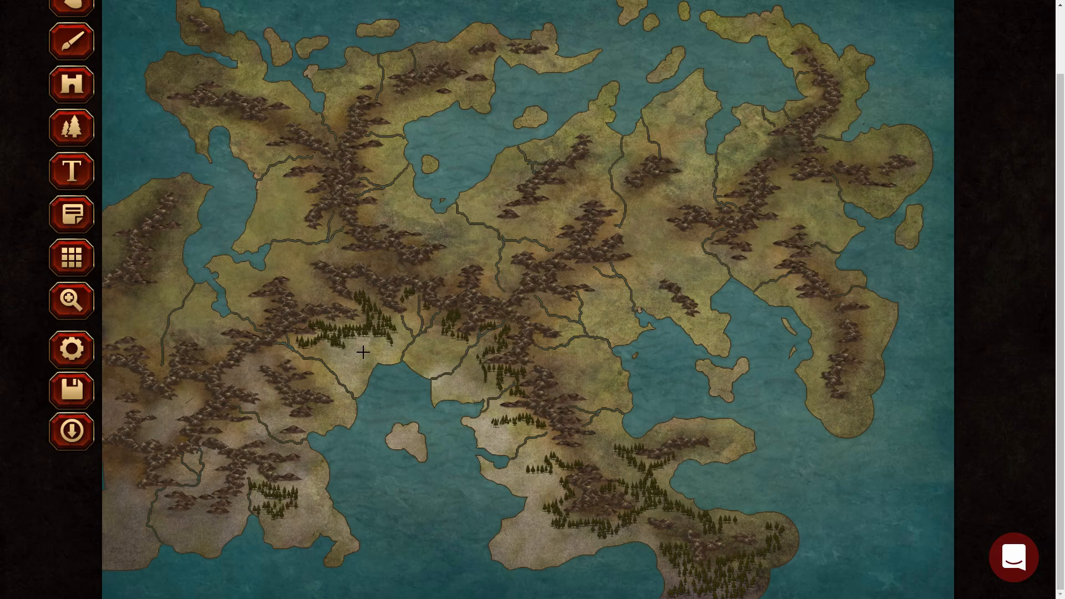
pyautogui.moveTo(292, 467); pyautogui.dragTo(247, 431)
pyautogui.moveTo(195, 470)
pyautogui.mouseDown()
pyautogui.moveTo(193, 452)
pyautogui.moveTo(202, 492)
pyautogui.moveTo(183, 521)
pyautogui.moveTo(199, 510)
pyautogui.moveTo(211, 527)
pyautogui.mouseUp()
pyautogui.moveTo(236, 378); pyautogui.dragTo(280, 422)
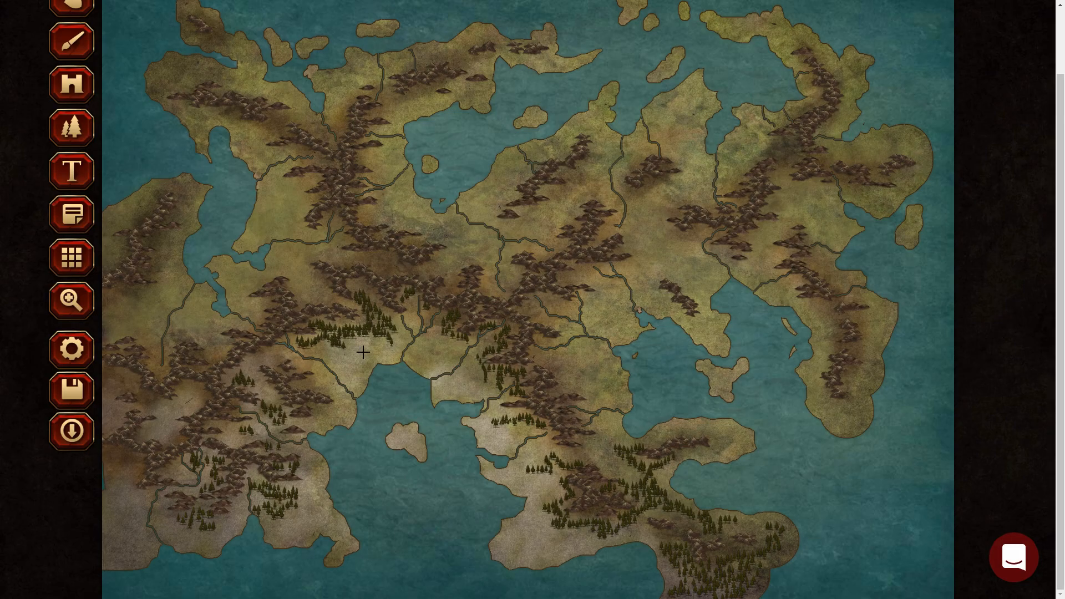
pyautogui.moveTo(172, 402)
pyautogui.mouseDown()
pyautogui.moveTo(189, 404)
pyautogui.moveTo(181, 387)
pyautogui.moveTo(156, 430)
pyautogui.mouseUp()
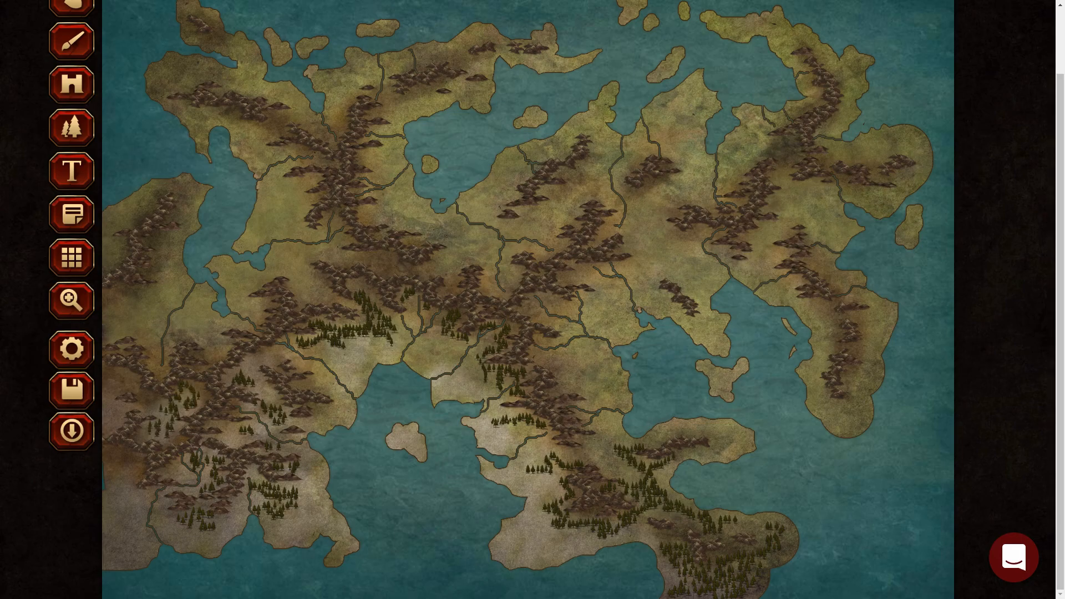
pyautogui.moveTo(126, 465); pyautogui.dragTo(119, 516)
pyautogui.moveTo(172, 469); pyautogui.dragTo(179, 470)
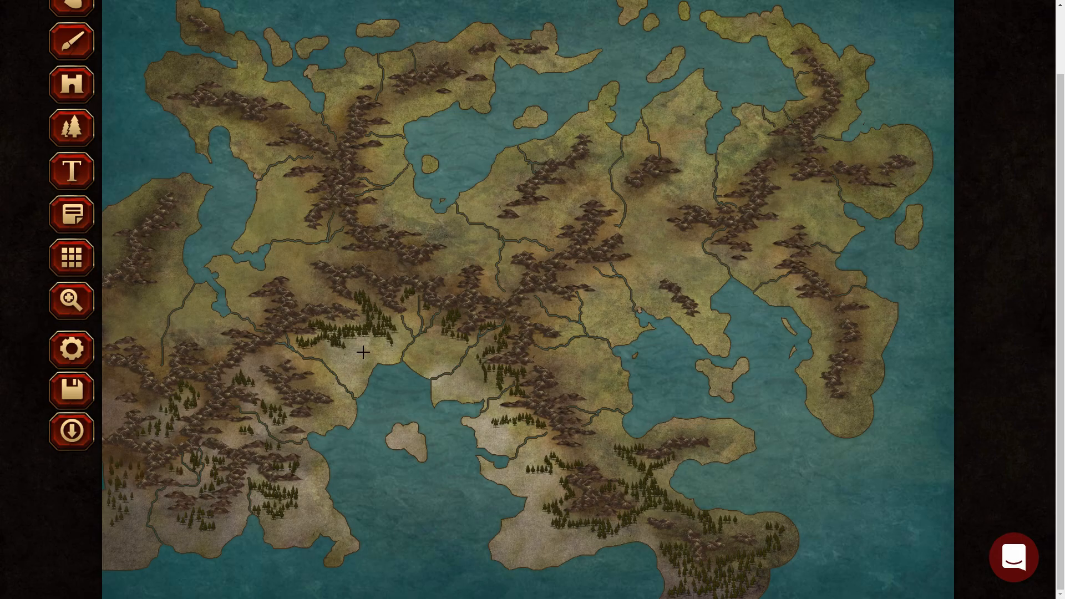
# Extend the pine forests around the south-central rivers, the small southern island, and both sides of the southern mountain chain
pyautogui.moveTo(423, 348); pyautogui.dragTo(446, 339)
pyautogui.moveTo(474, 380); pyautogui.dragTo(457, 383)
pyautogui.moveTo(403, 435)
pyautogui.mouseDown()
pyautogui.moveTo(394, 437)
pyautogui.moveTo(420, 446)
pyautogui.mouseUp()
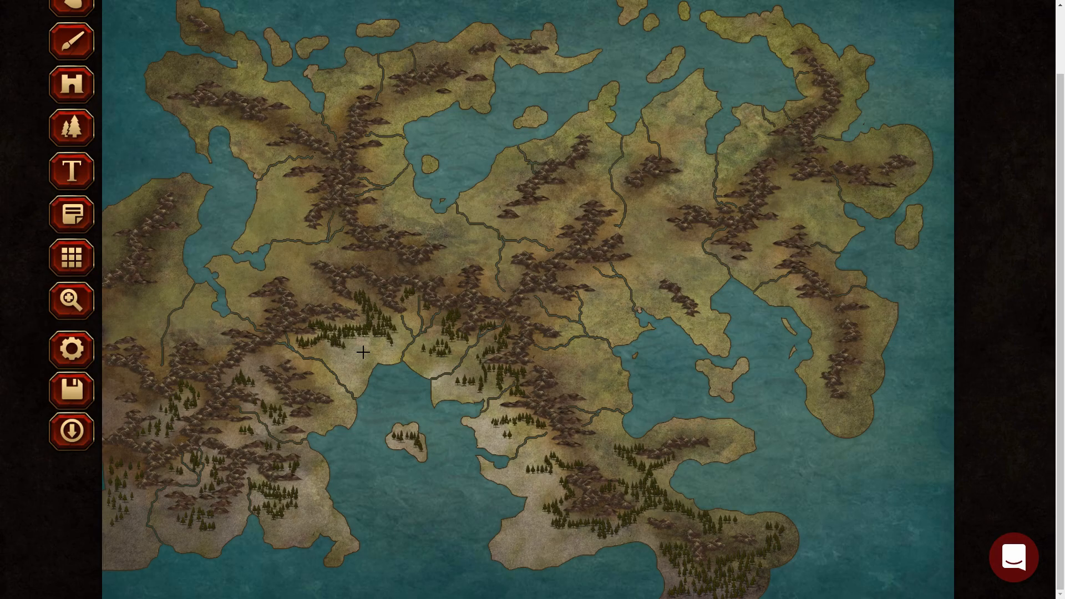
pyautogui.moveTo(587, 403)
pyautogui.mouseDown()
pyautogui.moveTo(596, 398)
pyautogui.moveTo(565, 384)
pyautogui.mouseUp()
pyautogui.moveTo(538, 474)
pyautogui.mouseDown()
pyautogui.moveTo(554, 474)
pyautogui.moveTo(553, 495)
pyautogui.moveTo(536, 535)
pyautogui.moveTo(645, 536)
pyautogui.mouseUp()
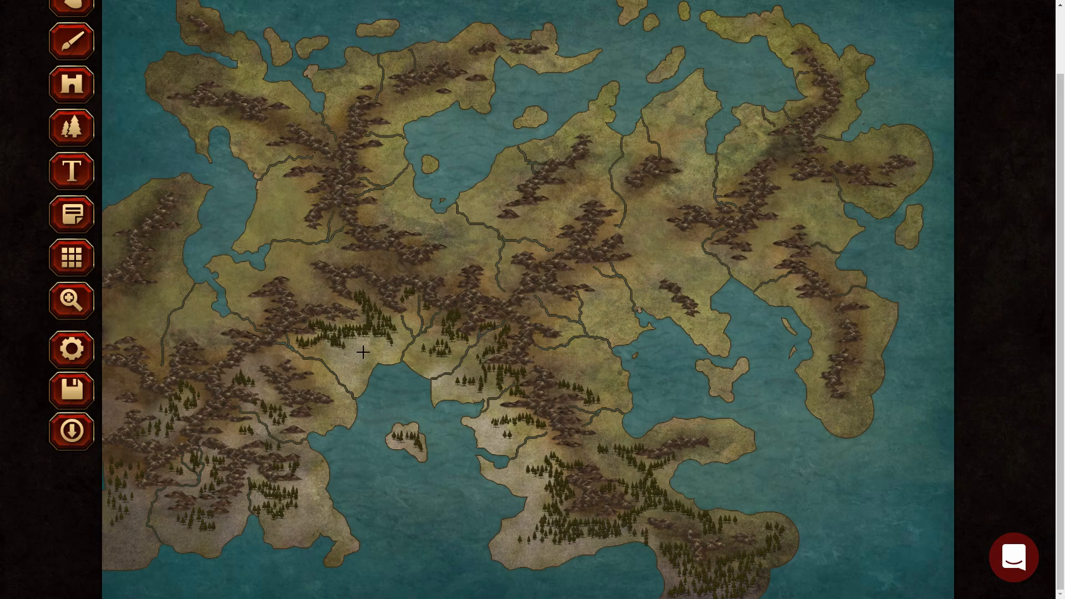
pyautogui.moveTo(411, 328)
pyautogui.mouseDown()
pyautogui.moveTo(415, 308)
pyautogui.moveTo(468, 342)
pyautogui.moveTo(482, 335)
pyautogui.moveTo(475, 374)
pyautogui.moveTo(505, 381)
pyautogui.mouseUp()
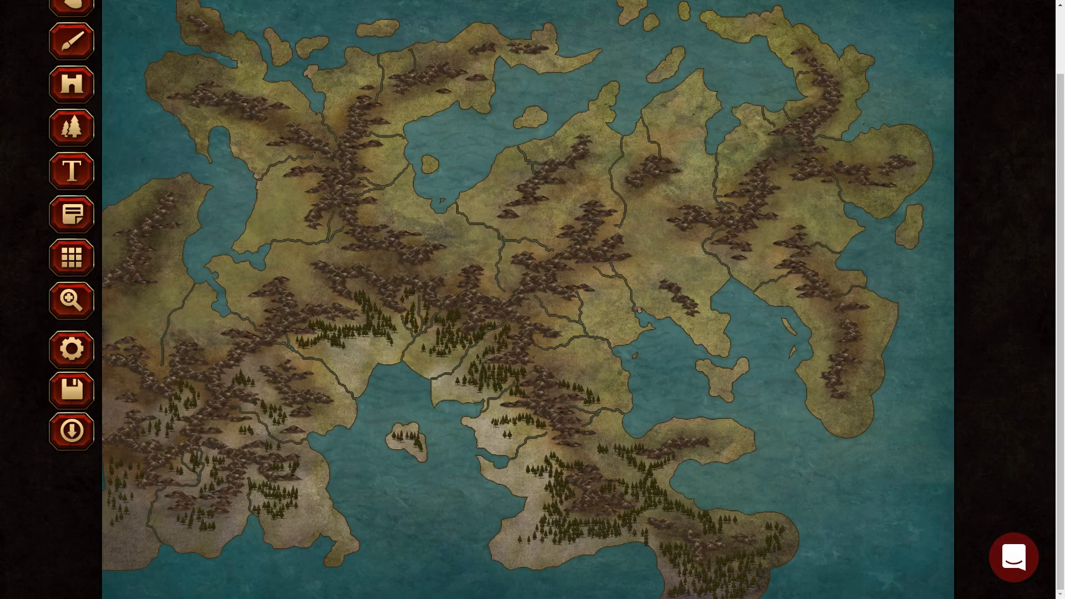
# Thicken the pine forests in the valleys of the northern part of the southwestern mountains
pyautogui.moveTo(125, 411); pyautogui.dragTo(107, 418)
pyautogui.moveTo(107, 379)
pyautogui.mouseDown()
pyautogui.moveTo(168, 402)
pyautogui.moveTo(162, 432)
pyautogui.moveTo(189, 394)
pyautogui.mouseUp()
pyautogui.moveTo(239, 431)
pyautogui.mouseDown()
pyautogui.moveTo(223, 428)
pyautogui.moveTo(244, 439)
pyautogui.moveTo(262, 430)
pyautogui.moveTo(273, 398)
pyautogui.moveTo(249, 371)
pyautogui.moveTo(274, 353)
pyautogui.mouseUp()
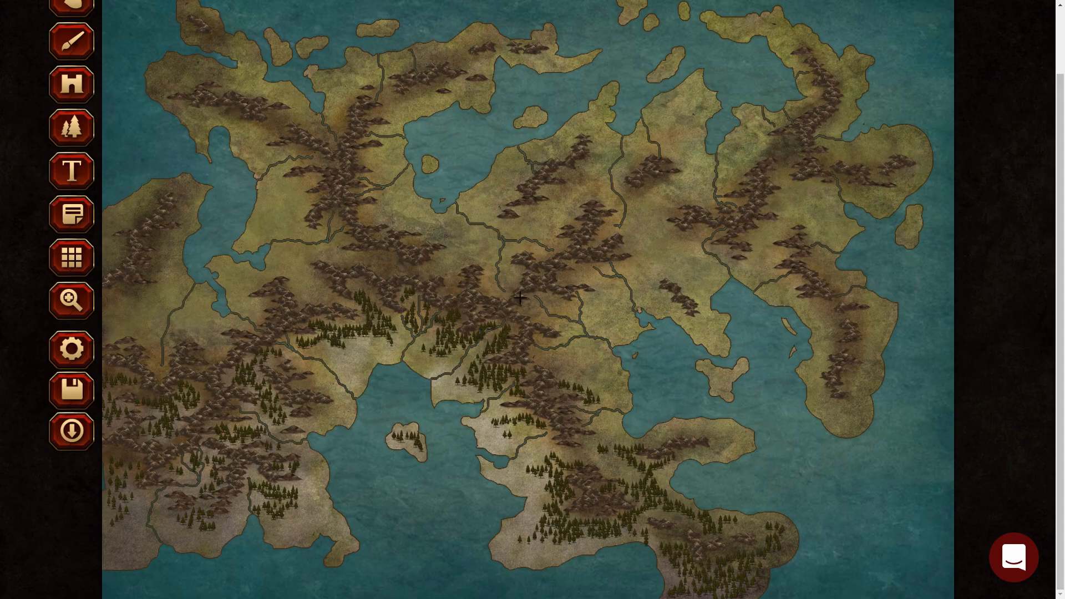
# Choose the Pines (Snow) pattern and place snowy pines along the coasts of the southern peninsula and the southwestern land
pyautogui.hotkey('ctrl', '-')
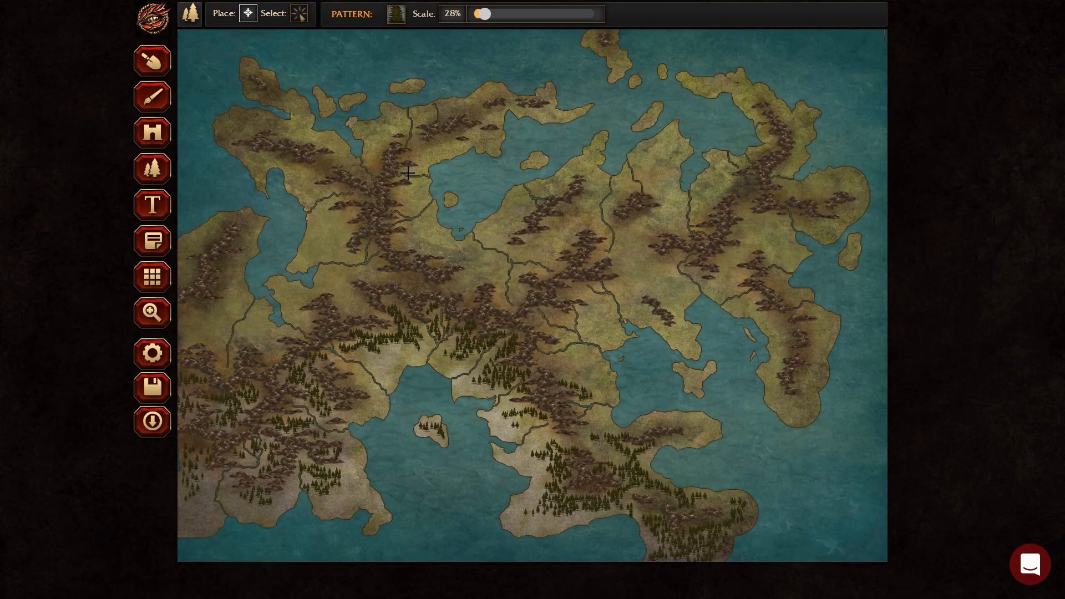
pyautogui.click(396, 16)
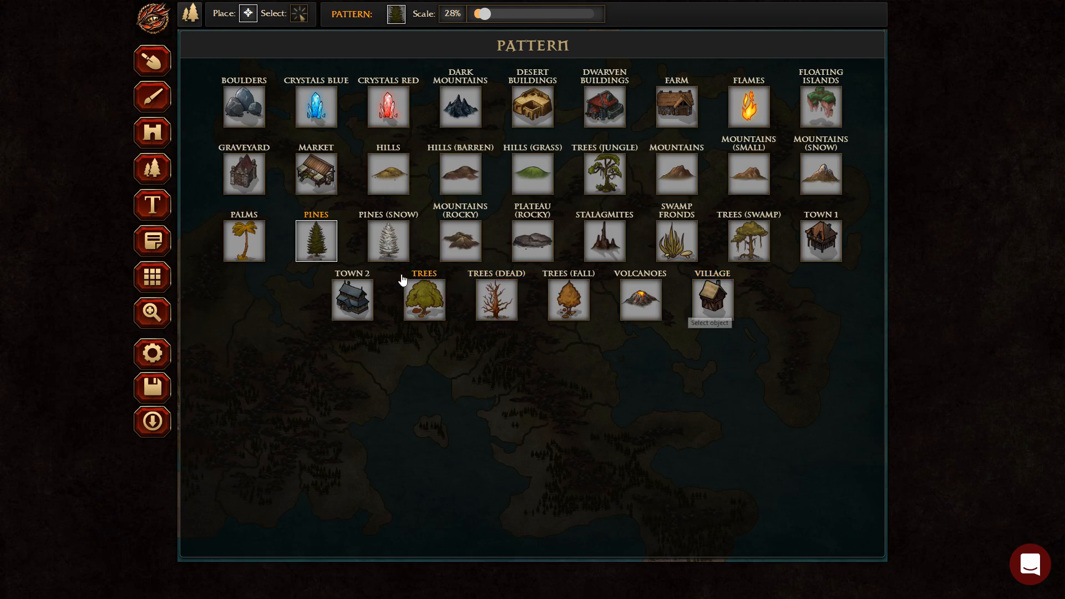
pyautogui.click(391, 256)
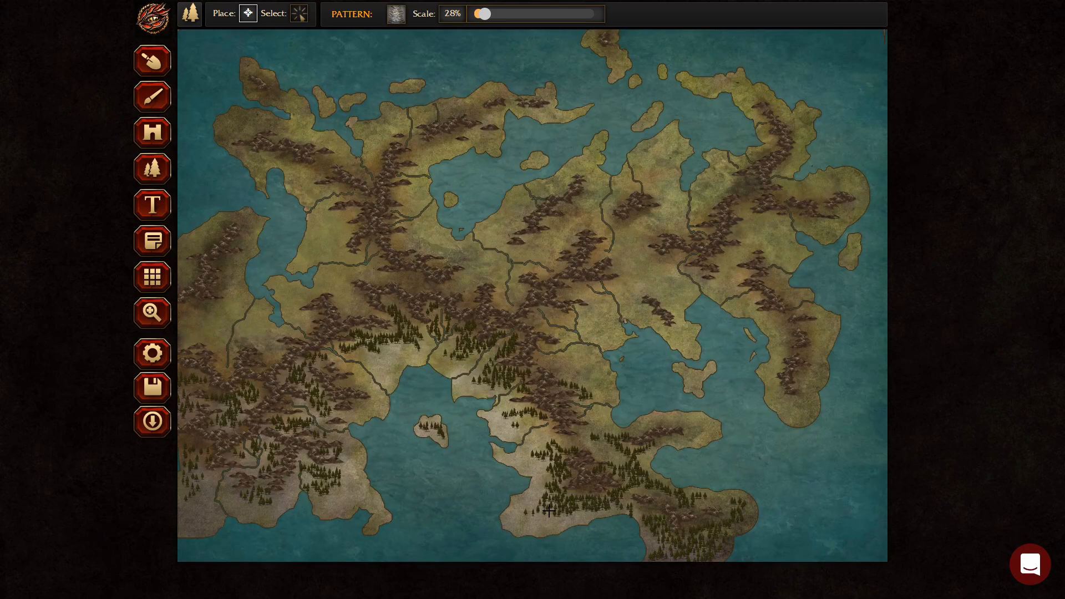
pyautogui.hotkey('ctrl', '+')
pyautogui.scroll(-1, 546, 466)
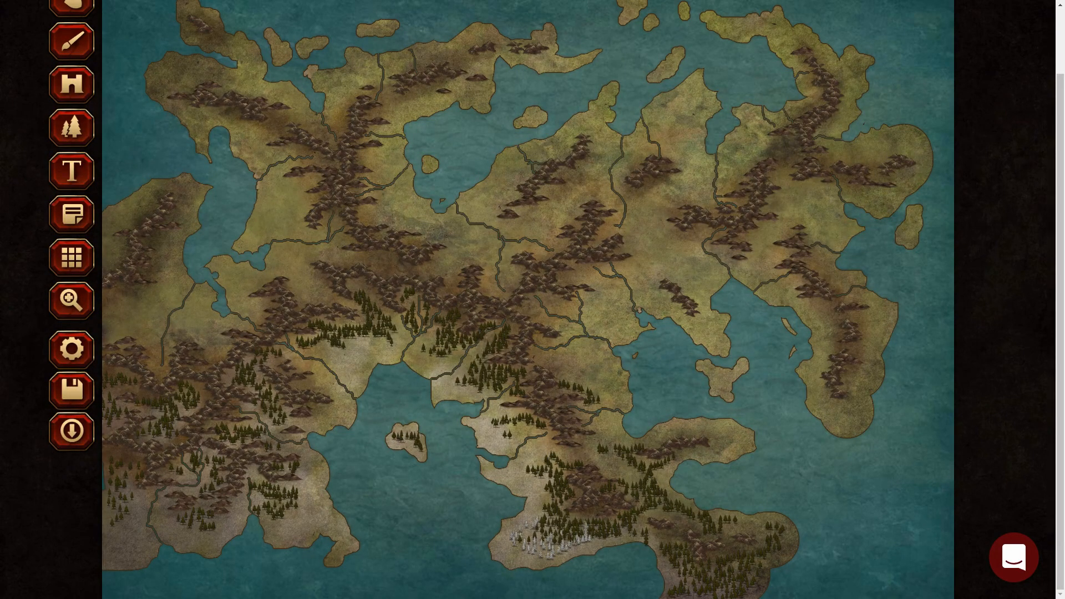
pyautogui.moveTo(664, 537)
pyautogui.mouseDown()
pyautogui.moveTo(681, 558)
pyautogui.moveTo(688, 591)
pyautogui.mouseUp()
pyautogui.moveTo(288, 531); pyautogui.dragTo(323, 519)
pyautogui.moveTo(297, 484); pyautogui.dragTo(223, 512)
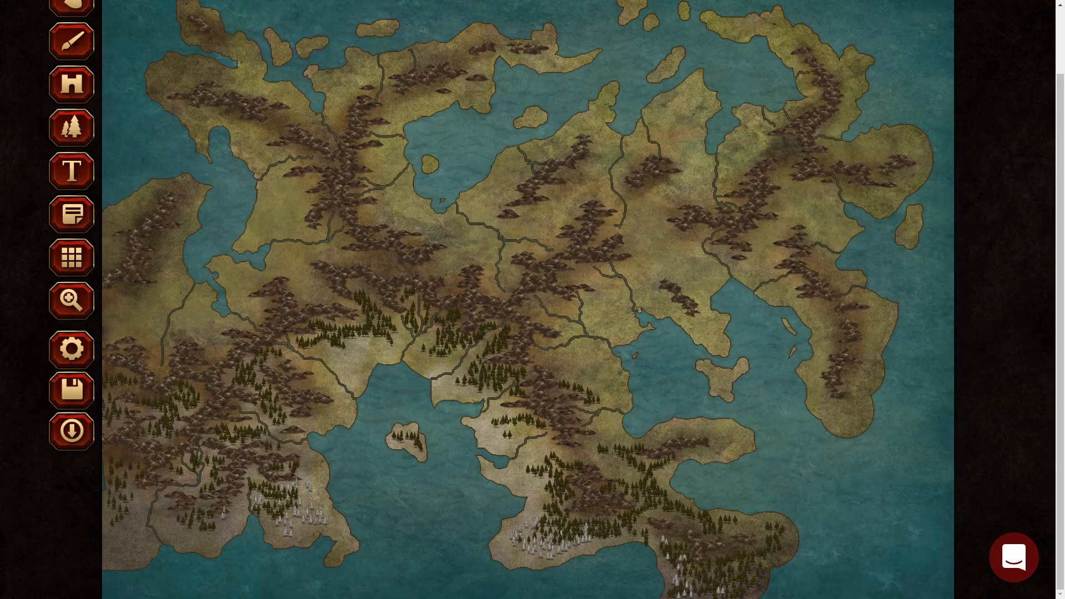
pyautogui.moveTo(124, 519)
pyautogui.mouseDown()
pyautogui.moveTo(130, 506)
pyautogui.moveTo(138, 543)
pyautogui.moveTo(148, 537)
pyautogui.mouseUp()
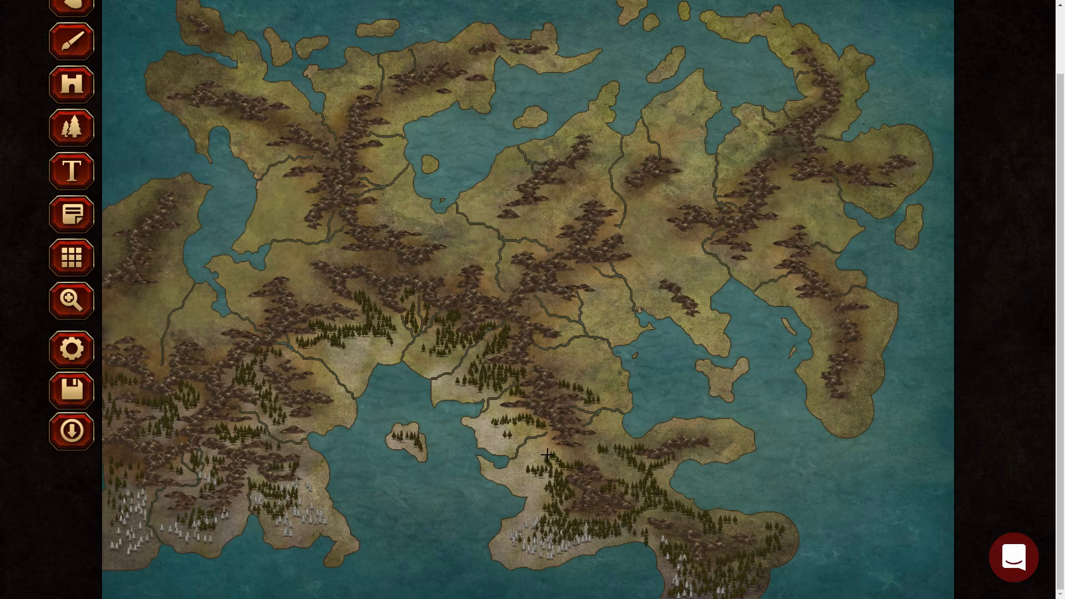
# Add small groups of snowy pines among the green pines in the southwestern mountain valleys
pyautogui.click(235, 374)
pyautogui.click(261, 374)
pyautogui.click(202, 396)
pyautogui.click(187, 411)
# Choose the Trees pattern, raise its scale to 34%, and place tree clusters on the central land north of the mountains
pyautogui.scroll(2, 547, 454)
pyautogui.click(366, 17)
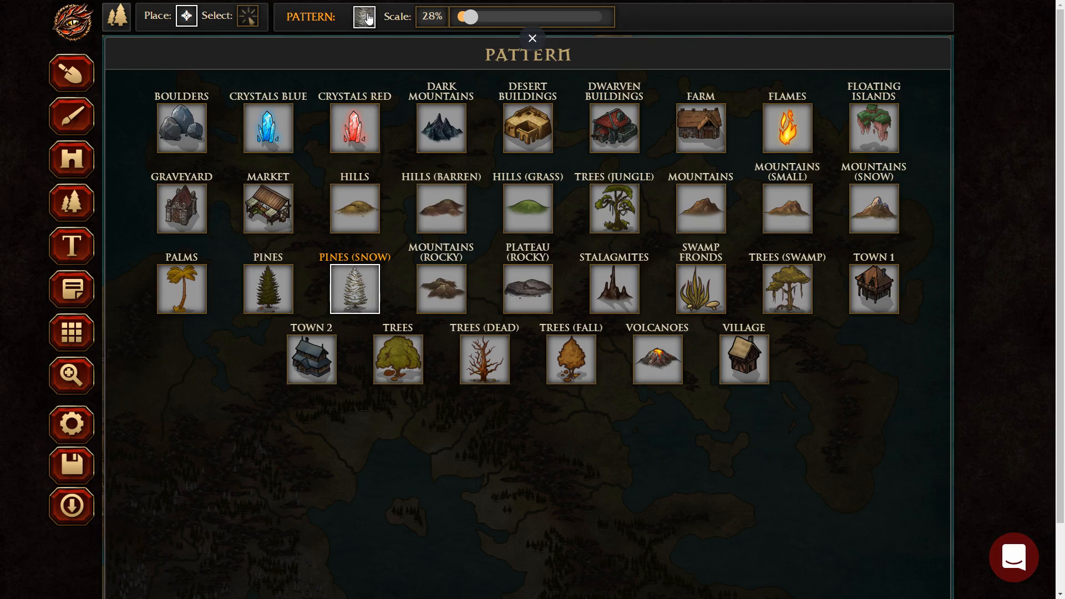
pyautogui.click(404, 362)
pyautogui.click(528, 298)
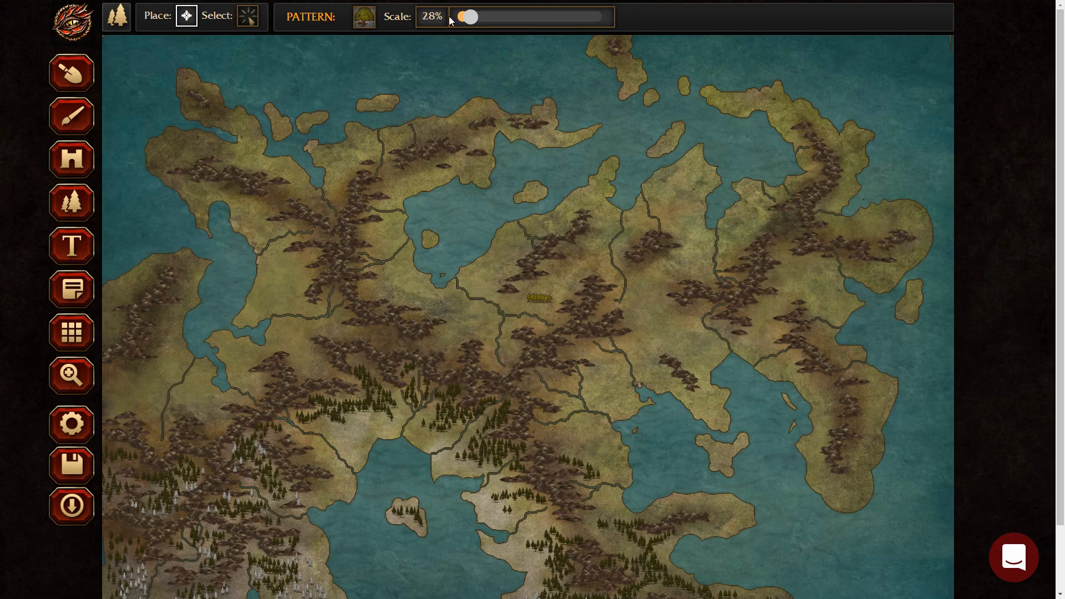
pyautogui.moveTo(470, 17); pyautogui.dragTo(475, 17)
pyautogui.moveTo(543, 293); pyautogui.dragTo(562, 272)
pyautogui.moveTo(441, 340)
pyautogui.mouseDown()
pyautogui.moveTo(448, 351)
pyautogui.moveTo(465, 327)
pyautogui.moveTo(488, 322)
pyautogui.moveTo(460, 315)
pyautogui.mouseUp()
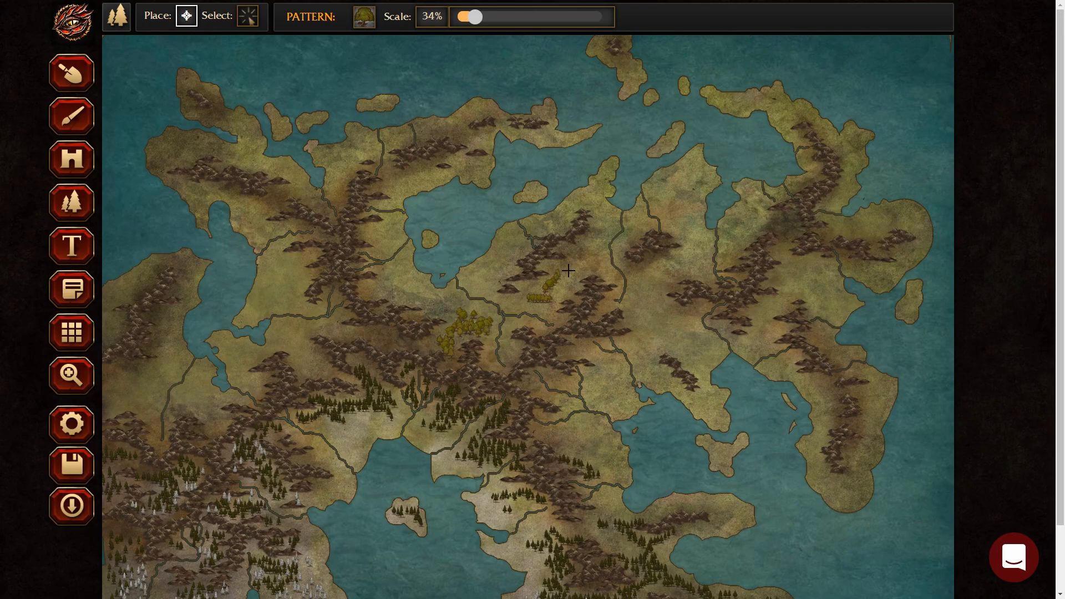
# Select the larger tree cluster with its neighbouring mountains west of the central river and push it to the back
pyautogui.press('s')
pyautogui.moveTo(519, 285); pyautogui.dragTo(443, 350)
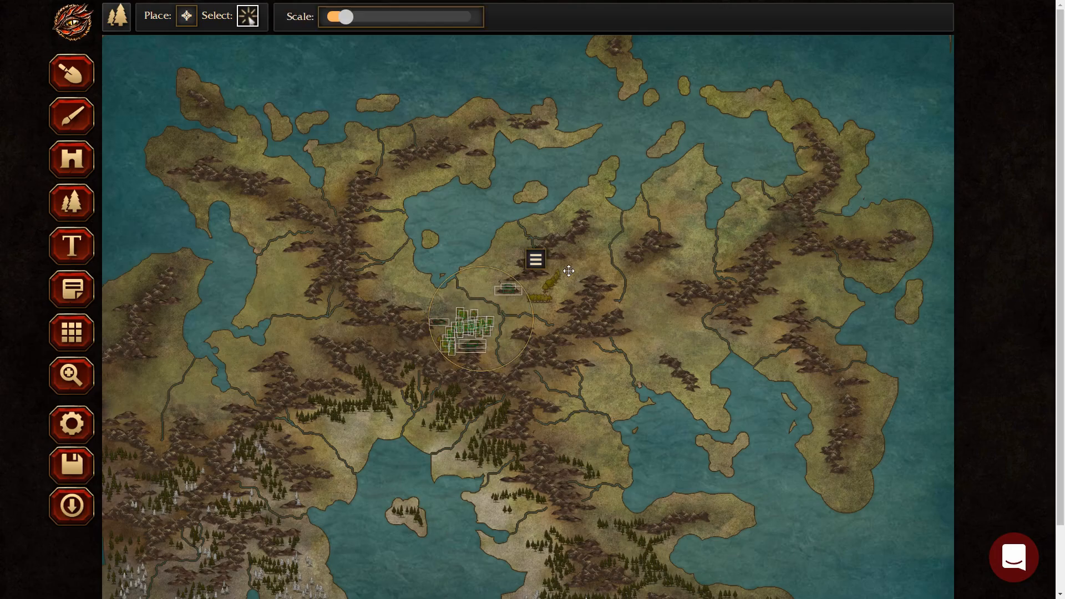
pyautogui.click(535, 259)
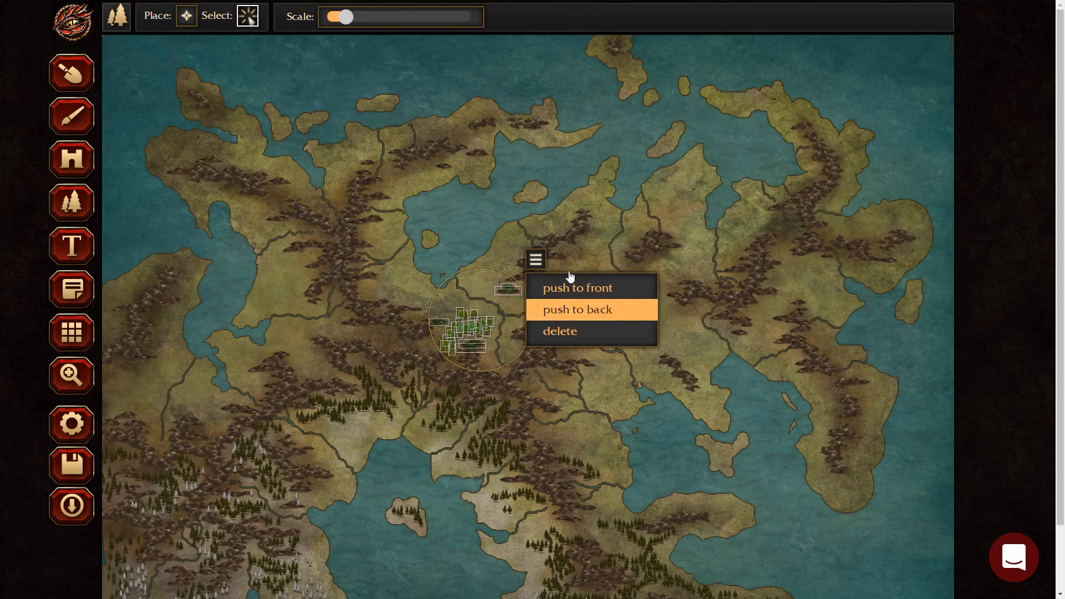
pyautogui.click(571, 307)
# Select and delete the two small tree clusters between the north-central mountain ranges
pyautogui.moveTo(600, 324); pyautogui.dragTo(522, 294)
pyautogui.click(569, 272)
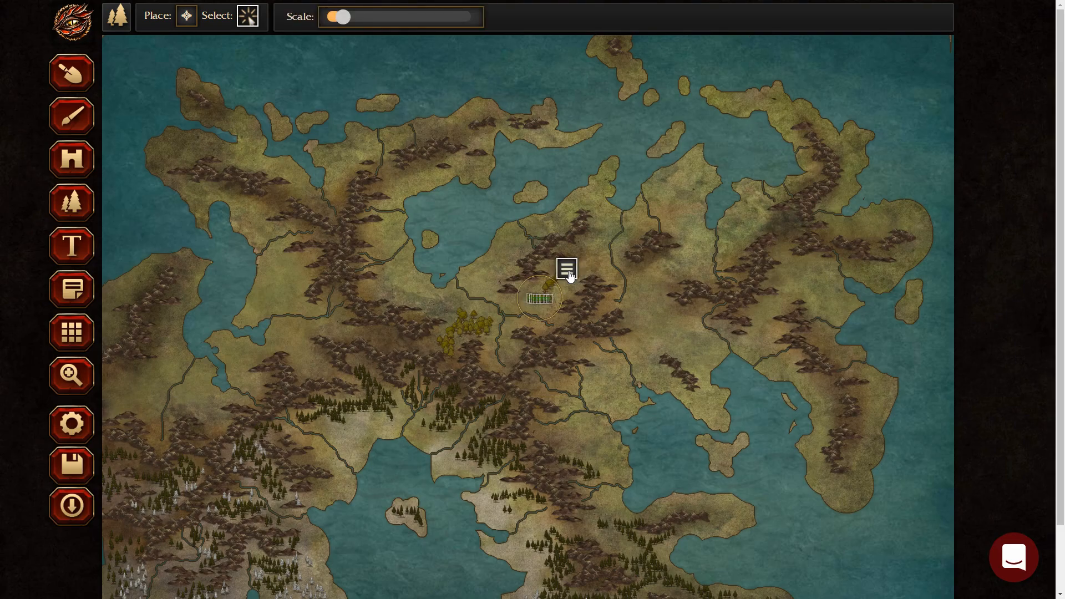
pyautogui.click(567, 269)
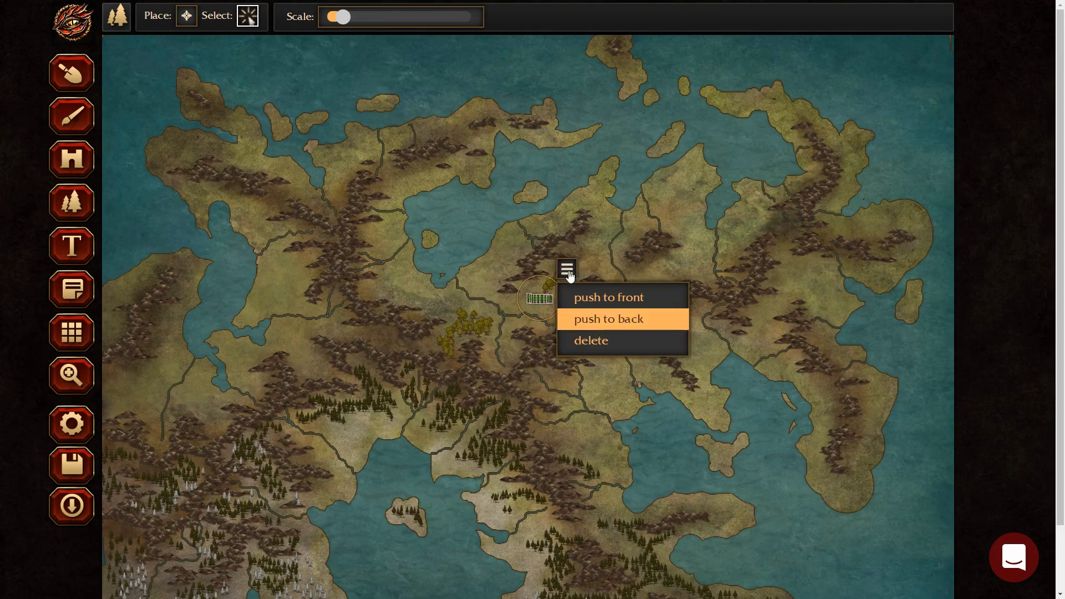
pyautogui.click(577, 316)
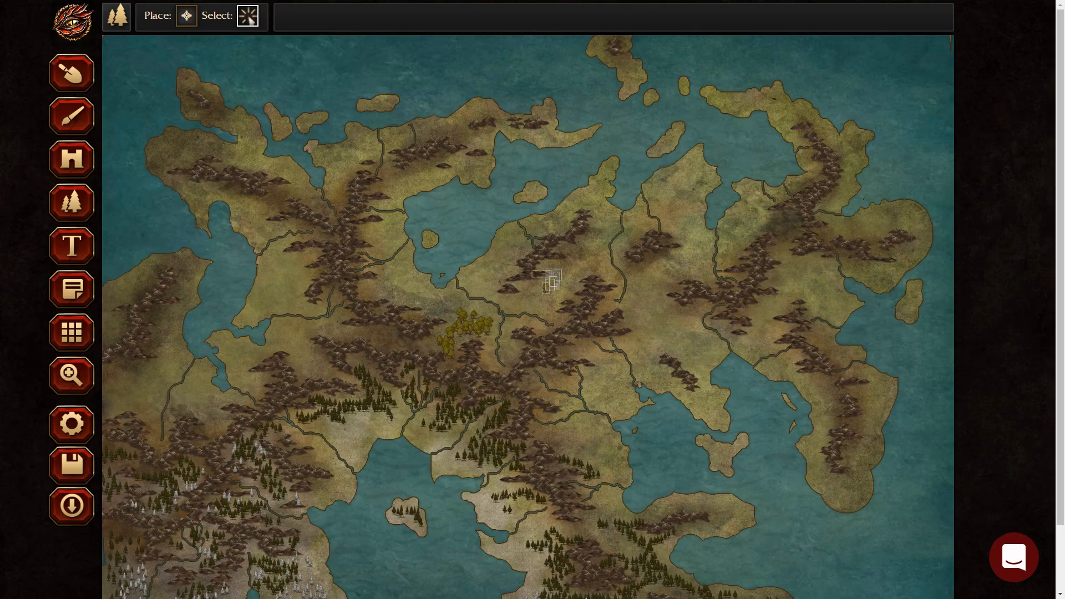
pyautogui.click(569, 272)
pyautogui.click(569, 274)
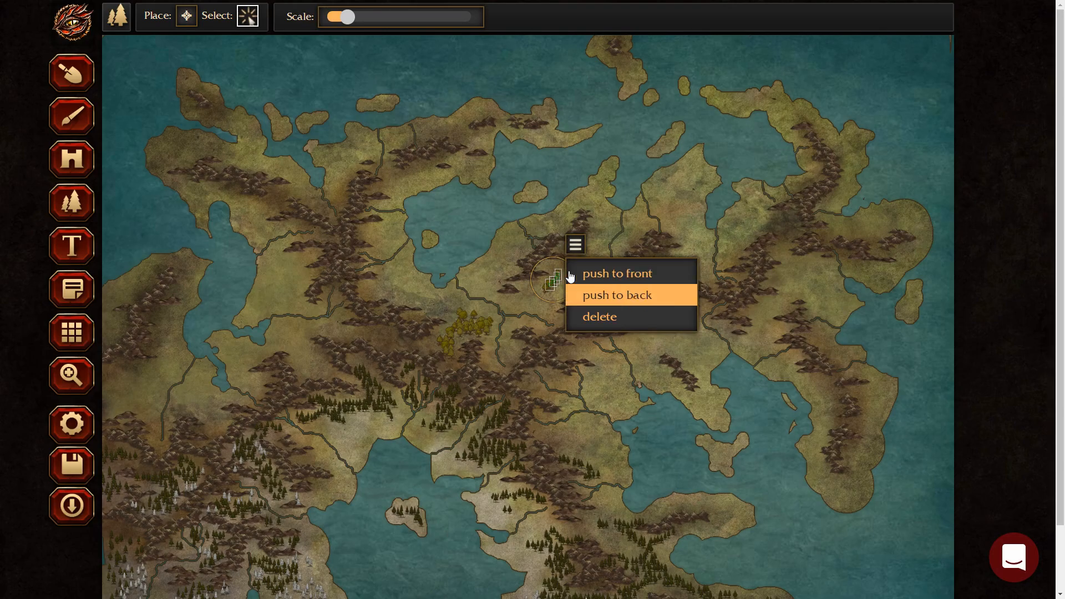
pyautogui.click(593, 294)
# Select and delete the remaining tree clusters west of the central river, just north of the central mountains
pyautogui.moveTo(455, 304); pyautogui.dragTo(493, 337)
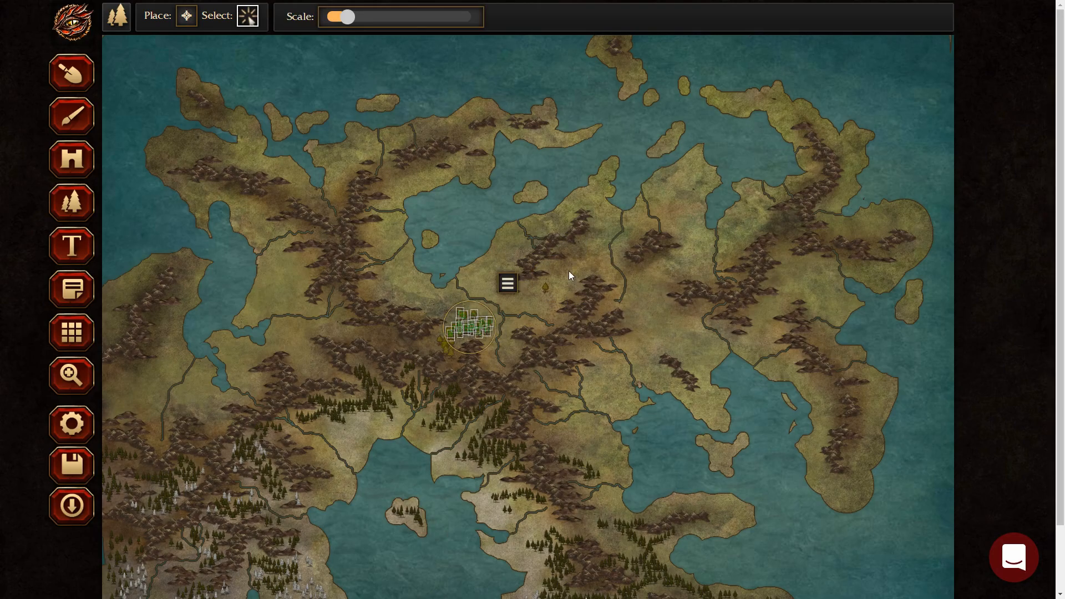
pyautogui.click(508, 283)
pyautogui.press('Down')
pyautogui.press('Return')
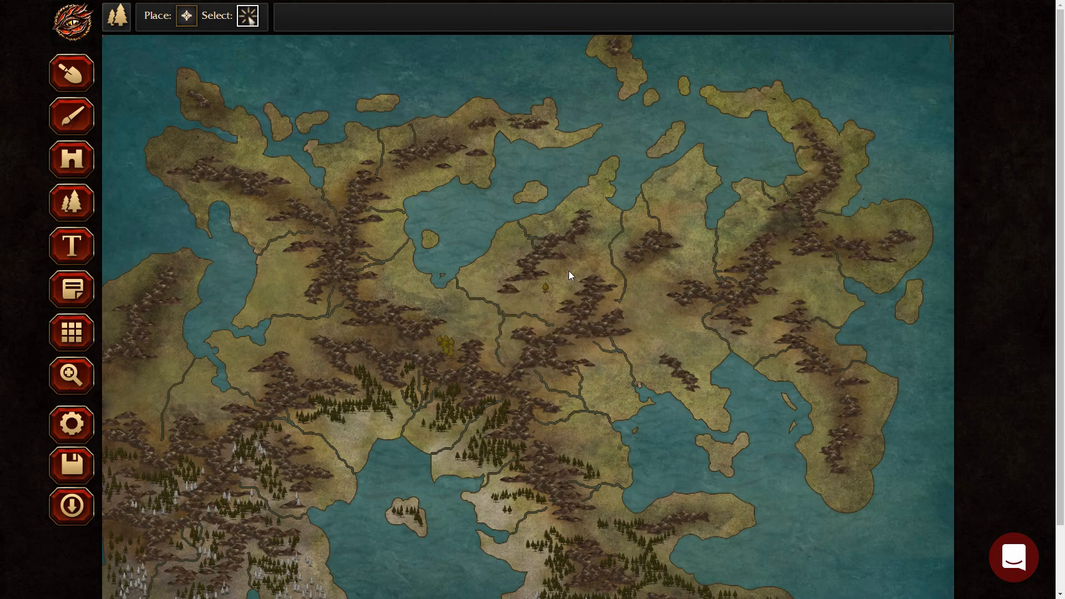
pyautogui.moveTo(437, 335); pyautogui.dragTo(455, 359)
pyautogui.click(469, 310)
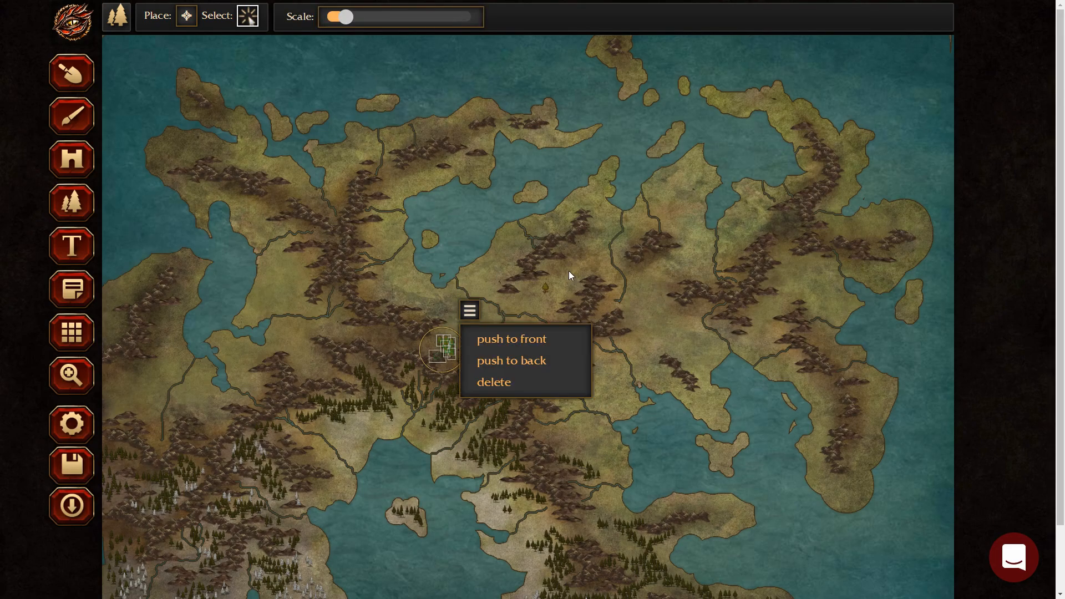
pyautogui.click(494, 381)
# Set the Trees pattern's scale to 30% and paint forests along the west side of the western mountain range
pyautogui.press('a')
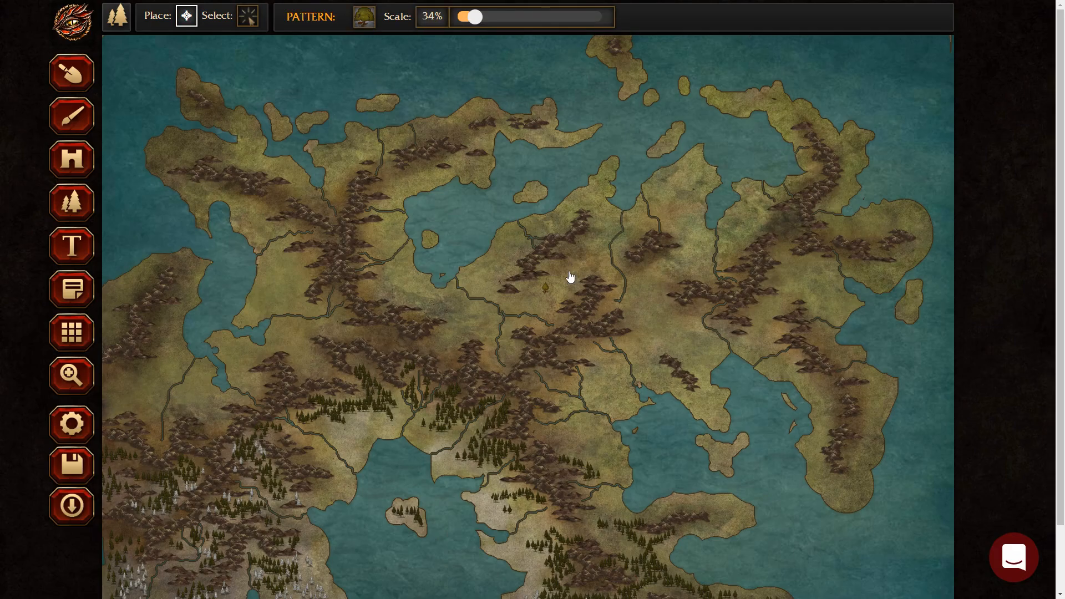
pyautogui.rightClick(474, 17)
pyautogui.press('Escape')
pyautogui.click(478, 22)
pyautogui.moveTo(479, 22); pyautogui.dragTo(475, 23)
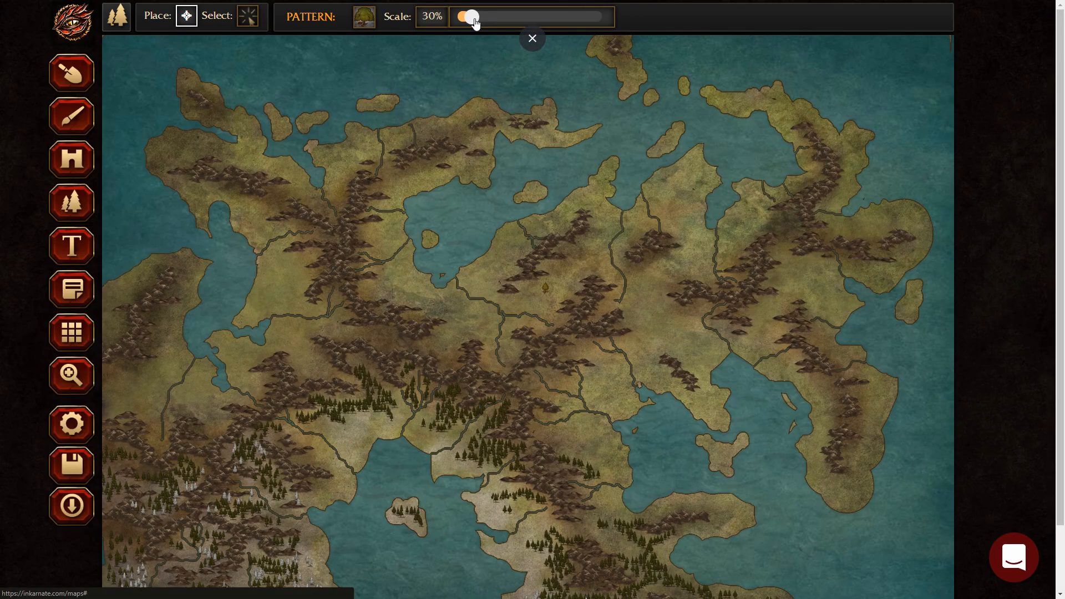
pyautogui.click(297, 259)
pyautogui.click(300, 260)
pyautogui.click(303, 259)
pyautogui.click(291, 259)
pyautogui.click(286, 263)
pyautogui.moveTo(284, 263)
pyautogui.mouseDown()
pyautogui.moveTo(285, 276)
pyautogui.moveTo(300, 279)
pyautogui.moveTo(295, 269)
pyautogui.moveTo(285, 298)
pyautogui.moveTo(310, 308)
pyautogui.moveTo(296, 347)
pyautogui.moveTo(327, 325)
pyautogui.moveTo(342, 332)
pyautogui.moveTo(338, 315)
pyautogui.mouseUp()
# Paint tree clusters east of the western range, around the north-central mountains and on the small northern island
pyautogui.moveTo(371, 233)
pyautogui.mouseDown()
pyautogui.moveTo(379, 244)
pyautogui.moveTo(384, 226)
pyautogui.mouseUp()
pyautogui.moveTo(389, 183)
pyautogui.mouseDown()
pyautogui.moveTo(377, 191)
pyautogui.moveTo(420, 172)
pyautogui.mouseUp()
pyautogui.moveTo(511, 256)
pyautogui.mouseDown()
pyautogui.moveTo(518, 243)
pyautogui.moveTo(490, 286)
pyautogui.mouseUp()
pyautogui.moveTo(546, 224)
pyautogui.mouseDown()
pyautogui.moveTo(574, 210)
pyautogui.moveTo(599, 215)
pyautogui.moveTo(598, 227)
pyautogui.mouseUp()
pyautogui.moveTo(603, 191); pyautogui.dragTo(605, 183)
pyautogui.moveTo(659, 150); pyautogui.dragTo(673, 137)
# Paint forests on the north-central peninsula, above the central mountains and along the northwest side of the eastern range
pyautogui.moveTo(658, 189); pyautogui.dragTo(670, 221)
pyautogui.moveTo(633, 225); pyautogui.dragTo(645, 224)
pyautogui.moveTo(563, 296); pyautogui.dragTo(603, 268)
pyautogui.moveTo(670, 275)
pyautogui.mouseDown()
pyautogui.moveTo(730, 254)
pyautogui.moveTo(764, 218)
pyautogui.mouseUp()
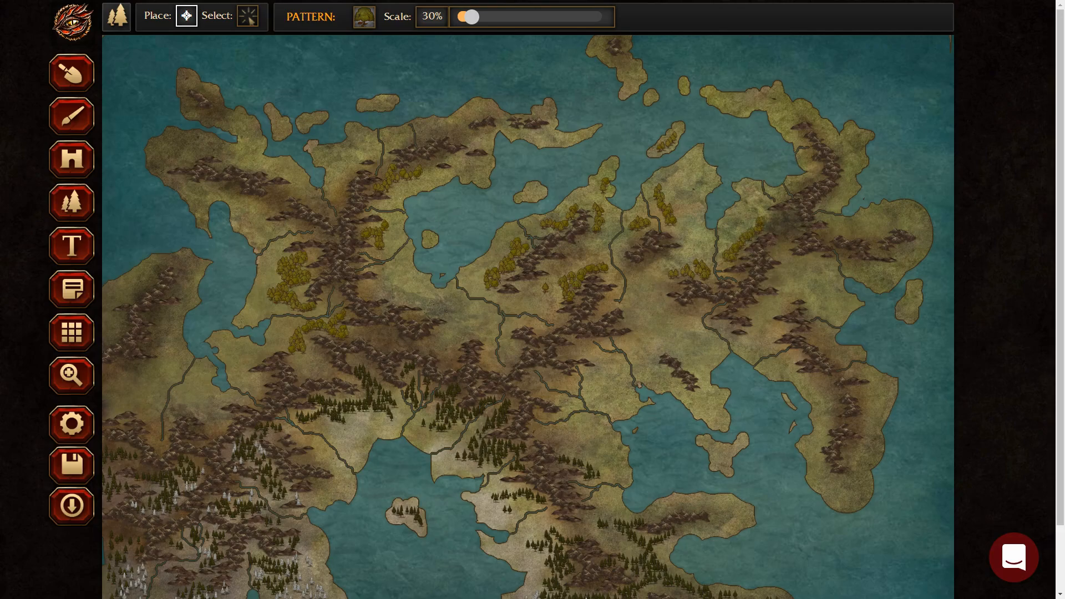
# Paint tree clusters along the eastern mountain ranges, on the small eastern island and down the southeastern peninsula's slopes
pyautogui.moveTo(813, 169)
pyautogui.mouseDown()
pyautogui.moveTo(839, 190)
pyautogui.moveTo(833, 226)
pyautogui.moveTo(876, 230)
pyautogui.mouseUp()
pyautogui.moveTo(779, 246)
pyautogui.mouseDown()
pyautogui.moveTo(790, 266)
pyautogui.moveTo(774, 285)
pyautogui.moveTo(801, 278)
pyautogui.moveTo(807, 263)
pyautogui.moveTo(824, 268)
pyautogui.mouseUp()
pyautogui.click(903, 307)
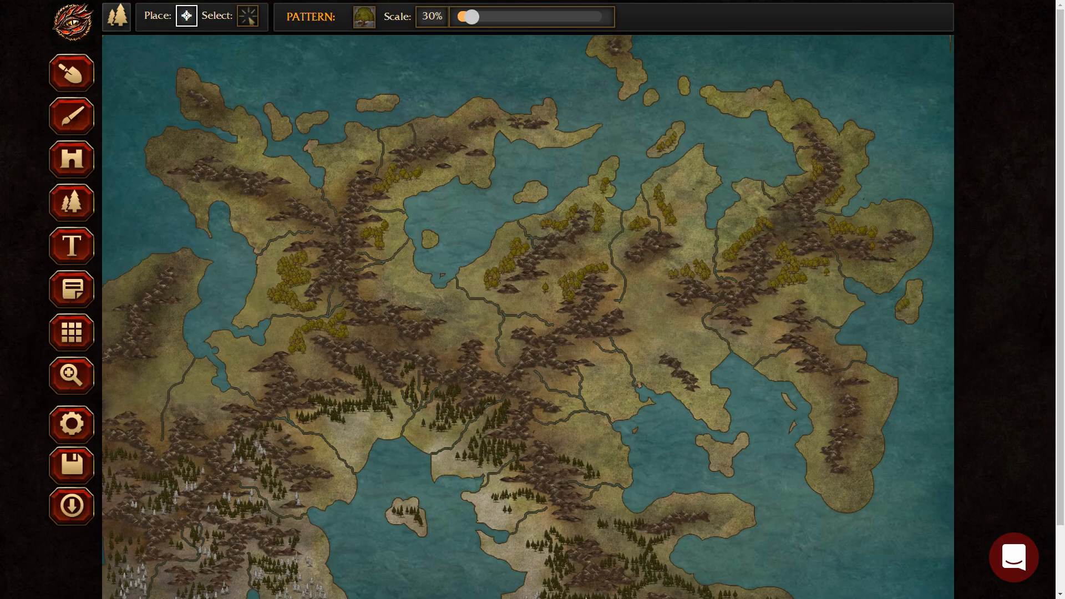
pyautogui.click(828, 306)
pyautogui.click(816, 338)
pyautogui.click(790, 356)
pyautogui.moveTo(791, 355); pyautogui.dragTo(783, 361)
pyautogui.moveTo(804, 378); pyautogui.dragTo(829, 400)
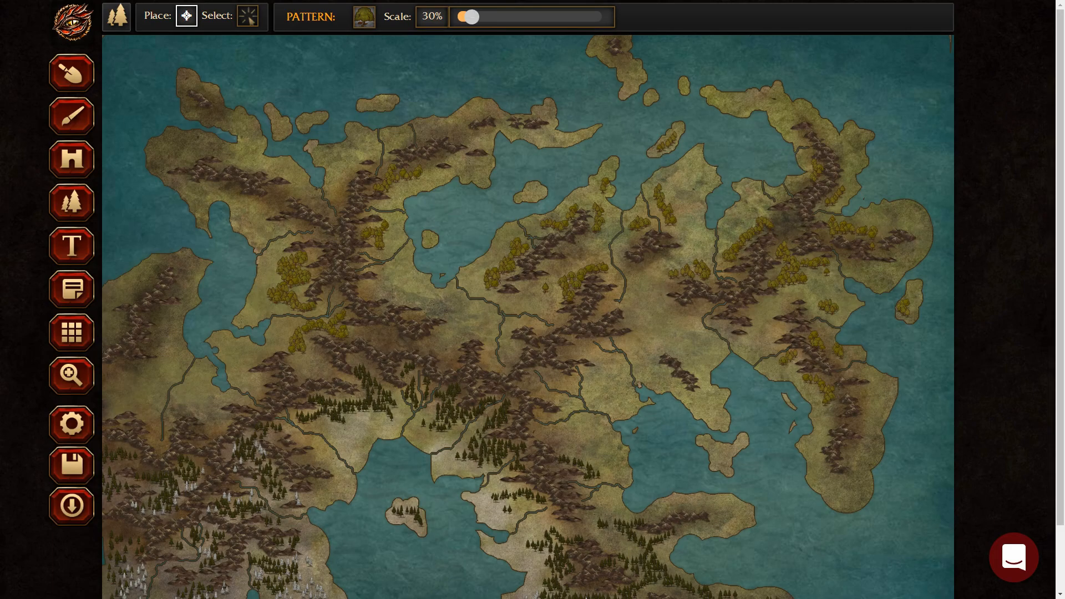
# Place trees on the small southeastern island and around the short mountain ridge north of it
pyautogui.click(722, 454)
pyautogui.moveTo(715, 411); pyautogui.dragTo(680, 389)
pyautogui.moveTo(664, 379)
pyautogui.mouseDown()
pyautogui.moveTo(687, 355)
pyautogui.moveTo(668, 338)
pyautogui.moveTo(663, 350)
pyautogui.moveTo(679, 336)
pyautogui.mouseUp()
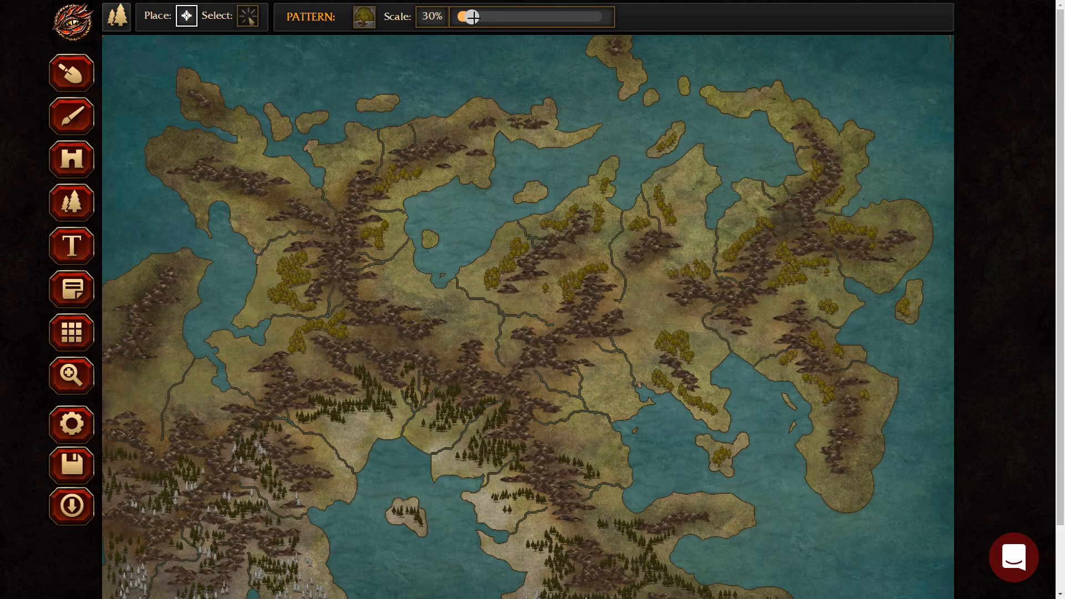
# Scatter sparse trees across the east-central lowlands and on both sides of the mountains west of the central river
pyautogui.moveTo(574, 353); pyautogui.dragTo(608, 359)
pyautogui.moveTo(649, 303)
pyautogui.mouseDown()
pyautogui.moveTo(622, 313)
pyautogui.moveTo(665, 313)
pyautogui.moveTo(655, 288)
pyautogui.moveTo(675, 272)
pyautogui.moveTo(685, 318)
pyautogui.mouseUp()
pyautogui.click(674, 320)
pyautogui.moveTo(764, 309); pyautogui.dragTo(794, 289)
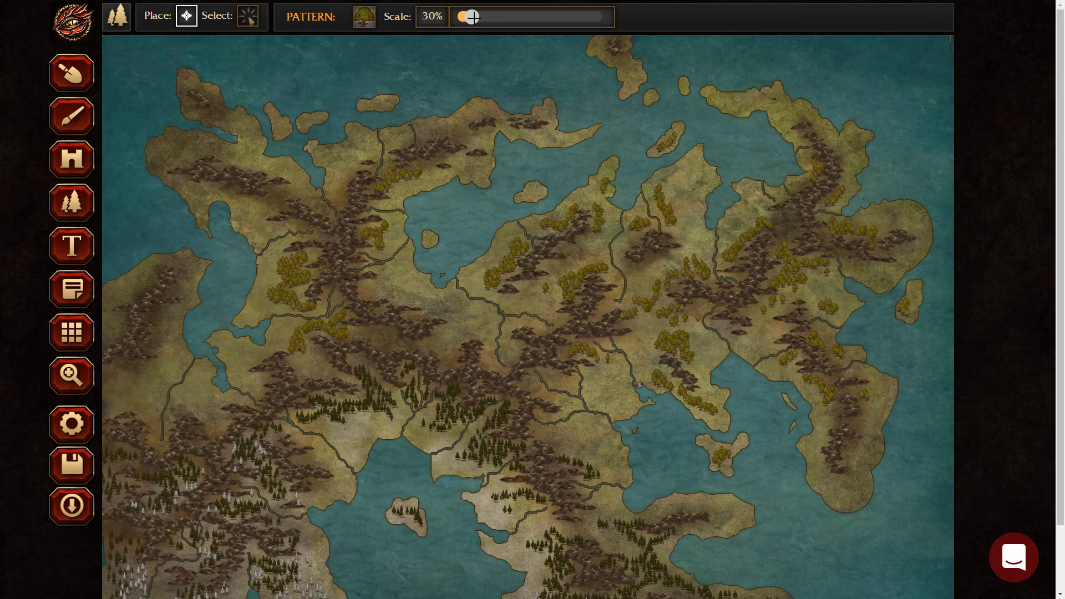
pyautogui.moveTo(458, 309)
pyautogui.mouseDown()
pyautogui.moveTo(461, 327)
pyautogui.moveTo(439, 345)
pyautogui.mouseUp()
pyautogui.click(483, 331)
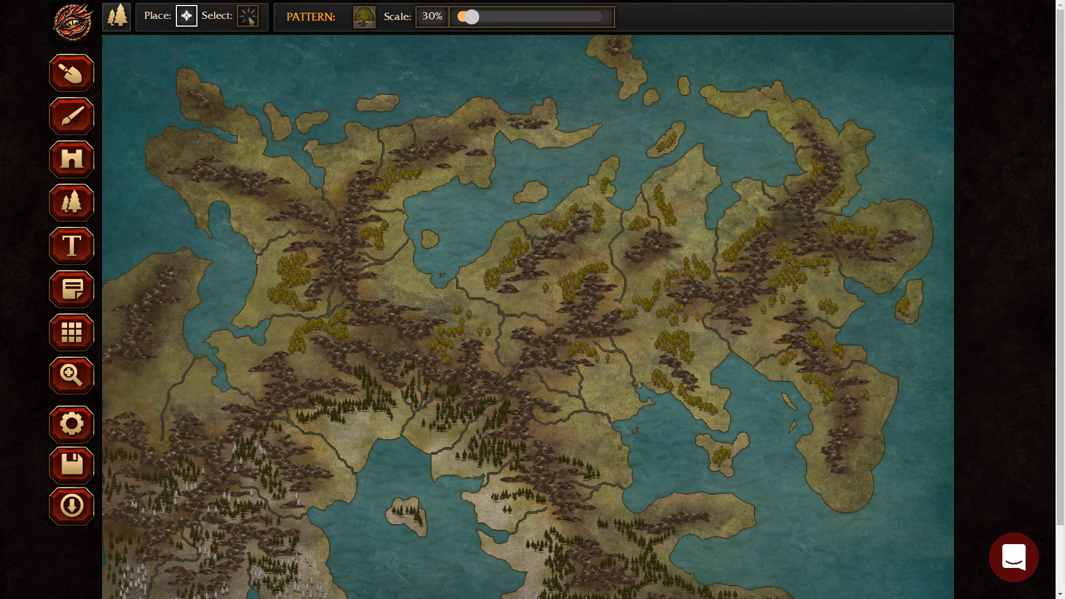
# Place small tree clusters on the western land, at the map's edge and east of the western river
pyautogui.click(147, 399)
pyautogui.click(134, 396)
pyautogui.click(125, 385)
pyautogui.click(118, 385)
pyautogui.click(114, 397)
pyautogui.click(129, 394)
pyautogui.click(142, 382)
pyautogui.click(155, 382)
pyautogui.click(195, 397)
pyautogui.click(204, 400)
pyautogui.click(209, 410)
pyautogui.click(217, 424)
pyautogui.click(200, 403)
pyautogui.click(202, 395)
pyautogui.click(211, 393)
# Add trees near the western inlet and along the north side of the west-central mountains
pyautogui.click(244, 357)
pyautogui.click(241, 367)
pyautogui.click(239, 376)
pyautogui.click(247, 381)
pyautogui.click(258, 380)
pyautogui.click(282, 346)
pyautogui.click(309, 344)
pyautogui.click(302, 356)
pyautogui.click(318, 355)
# Add a tree cluster on the eastern slope of the western mountain range, south of the inland bay
pyautogui.click(372, 285)
pyautogui.click(366, 288)
pyautogui.click(378, 287)
pyautogui.click(395, 286)
pyautogui.click(405, 293)
pyautogui.click(396, 275)
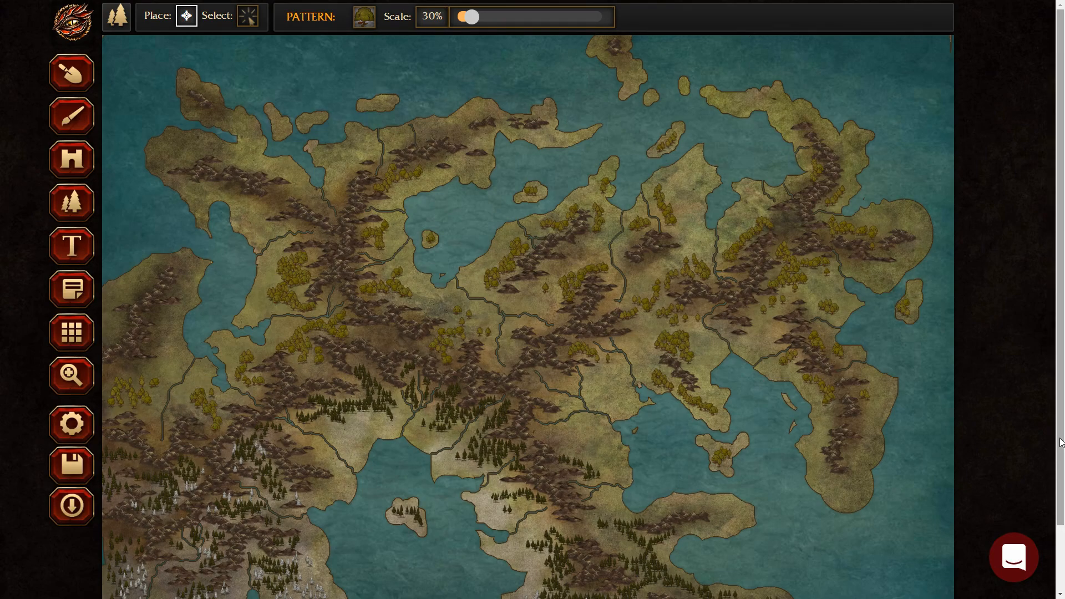
# Paint trees across the northwestern peninsula, the northern islands and the northeastern coastal arc
pyautogui.moveTo(367, 150); pyautogui.dragTo(340, 172)
pyautogui.moveTo(392, 102); pyautogui.dragTo(374, 104)
pyautogui.moveTo(229, 156)
pyautogui.mouseDown()
pyautogui.moveTo(295, 182)
pyautogui.moveTo(260, 200)
pyautogui.moveTo(281, 229)
pyautogui.mouseUp()
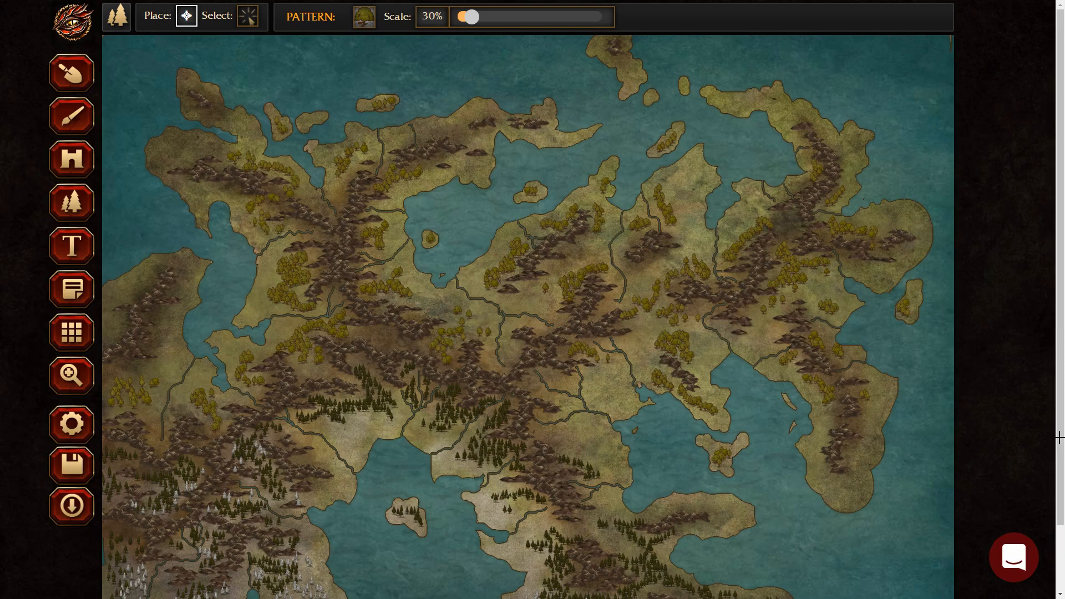
pyautogui.click(632, 73)
pyautogui.moveTo(731, 102); pyautogui.dragTo(847, 145)
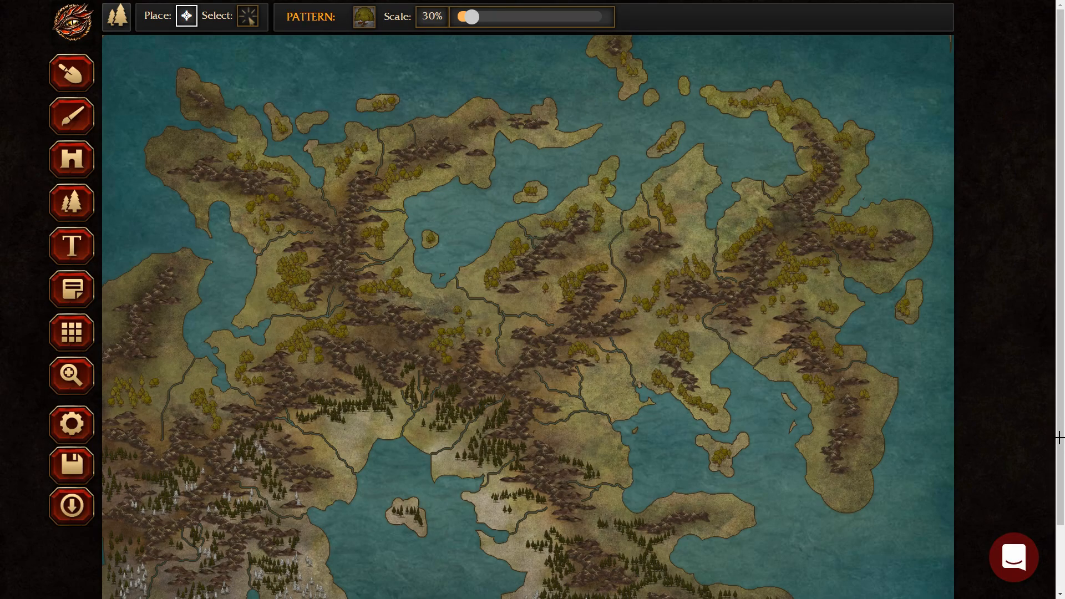
# Try a square grid over the whole map at opacity 1 and size 16, and return its opacity to 0
pyautogui.hotkey('ctrl', '-')
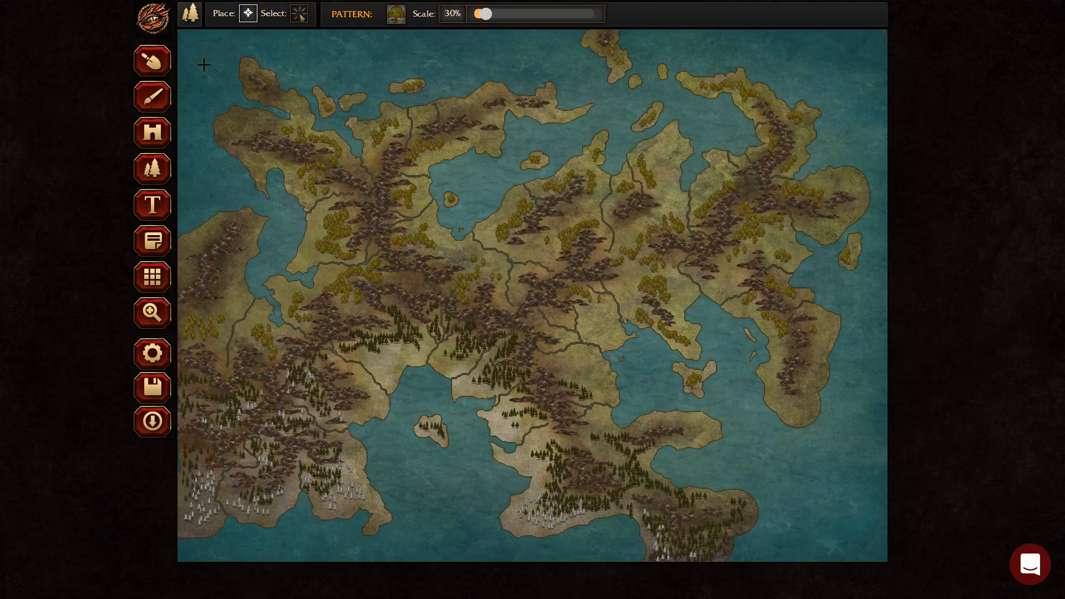
pyautogui.click(158, 205)
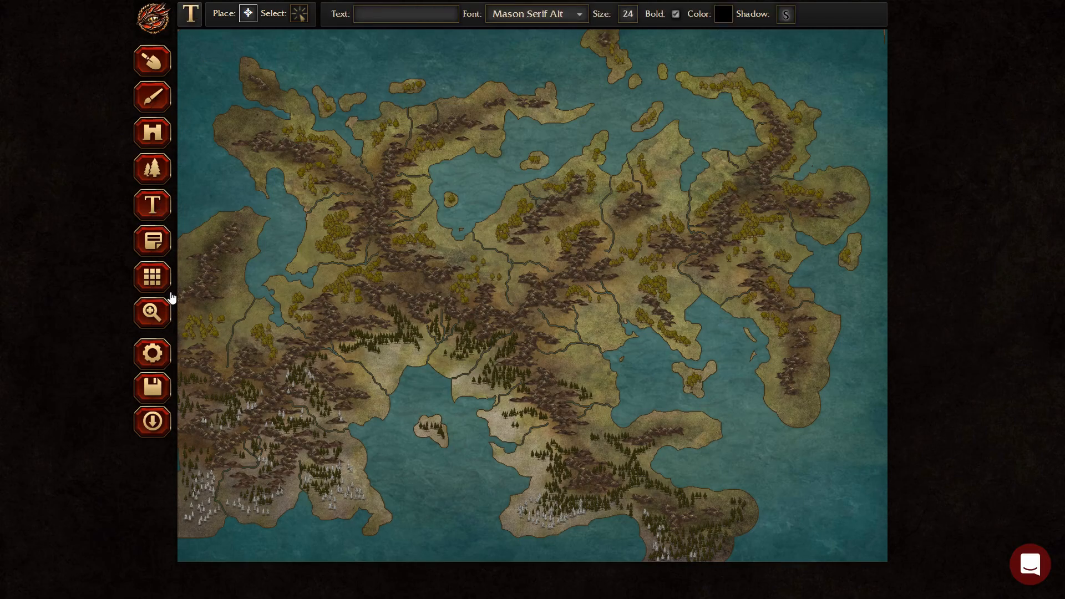
pyautogui.click(154, 277)
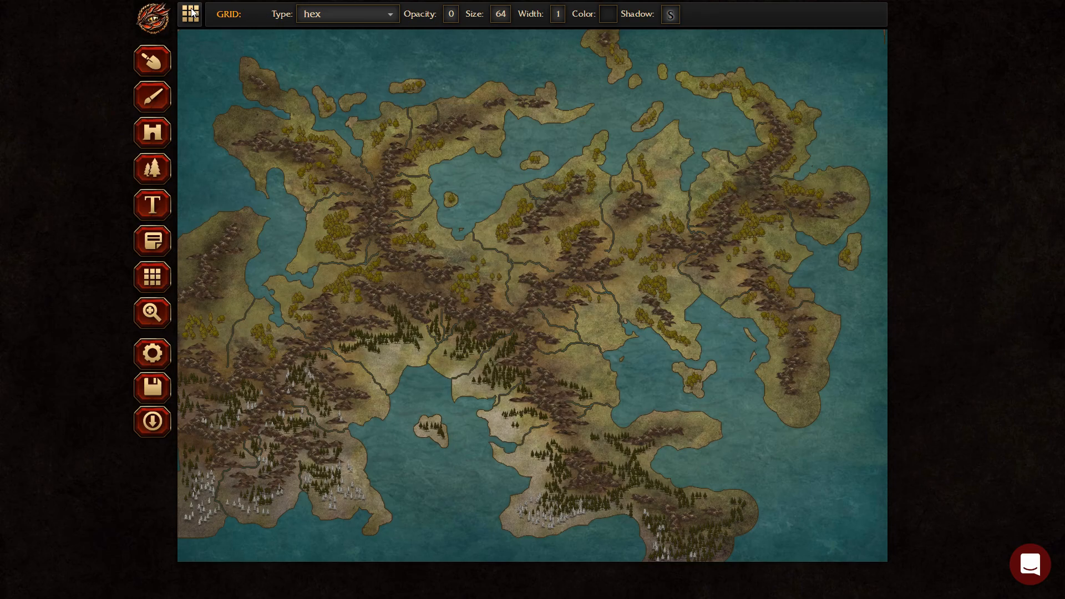
pyautogui.click(363, 19)
pyautogui.click(352, 36)
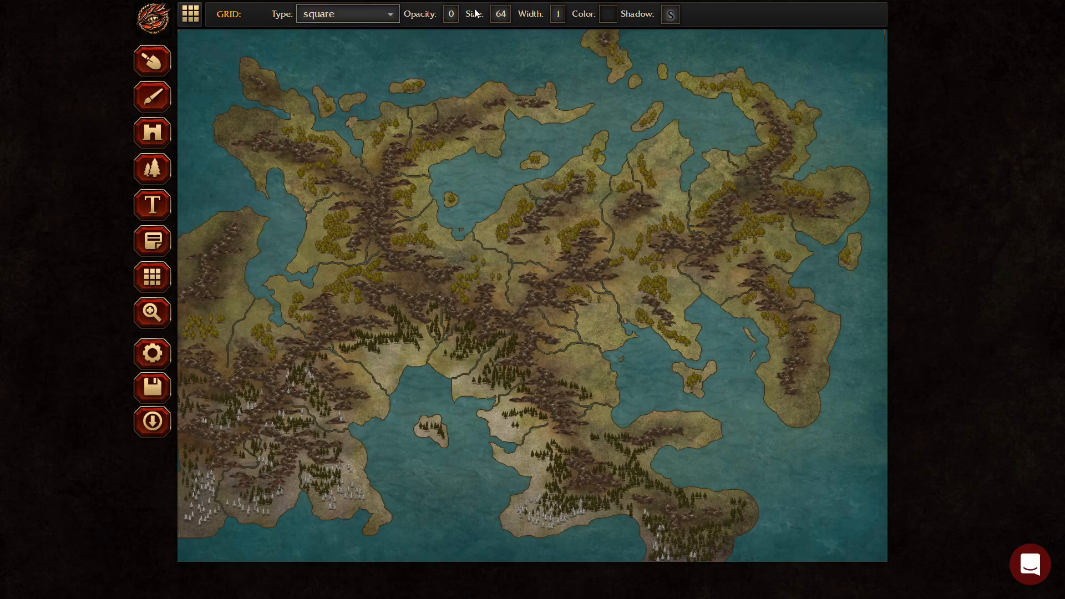
pyautogui.click(451, 14)
pyautogui.moveTo(395, 32); pyautogui.dragTo(555, 35)
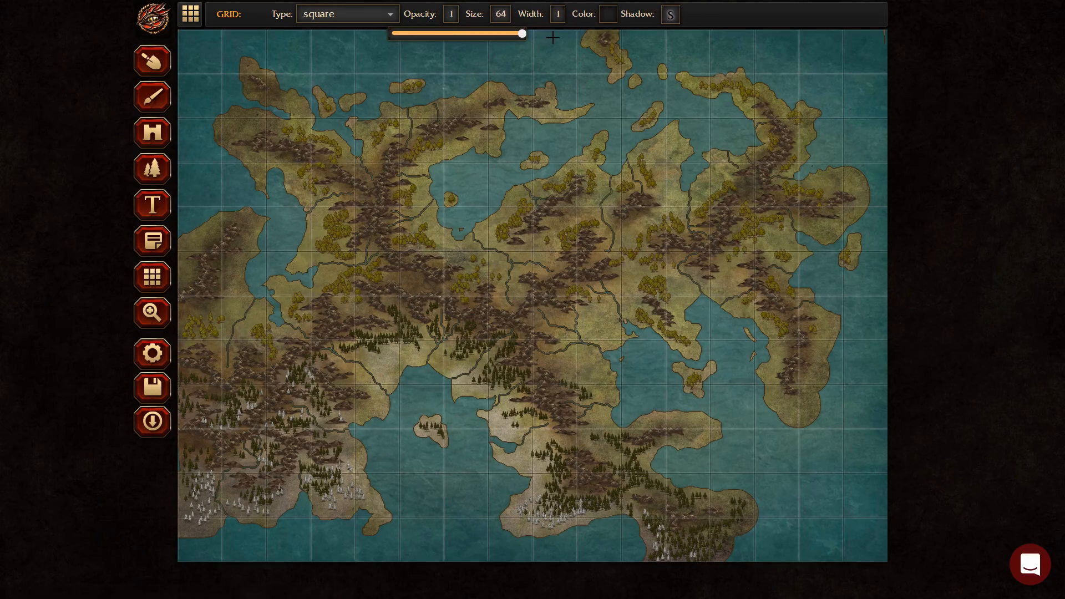
pyautogui.click(500, 17)
pyautogui.moveTo(462, 33); pyautogui.dragTo(424, 26)
pyautogui.click(451, 14)
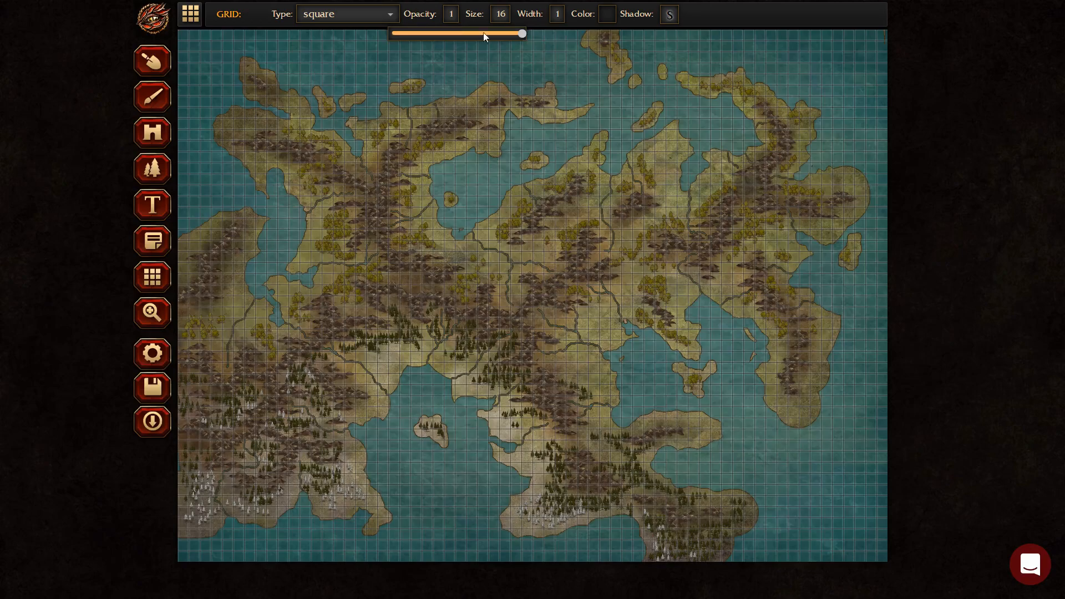
pyautogui.moveTo(523, 34); pyautogui.dragTo(348, 46)
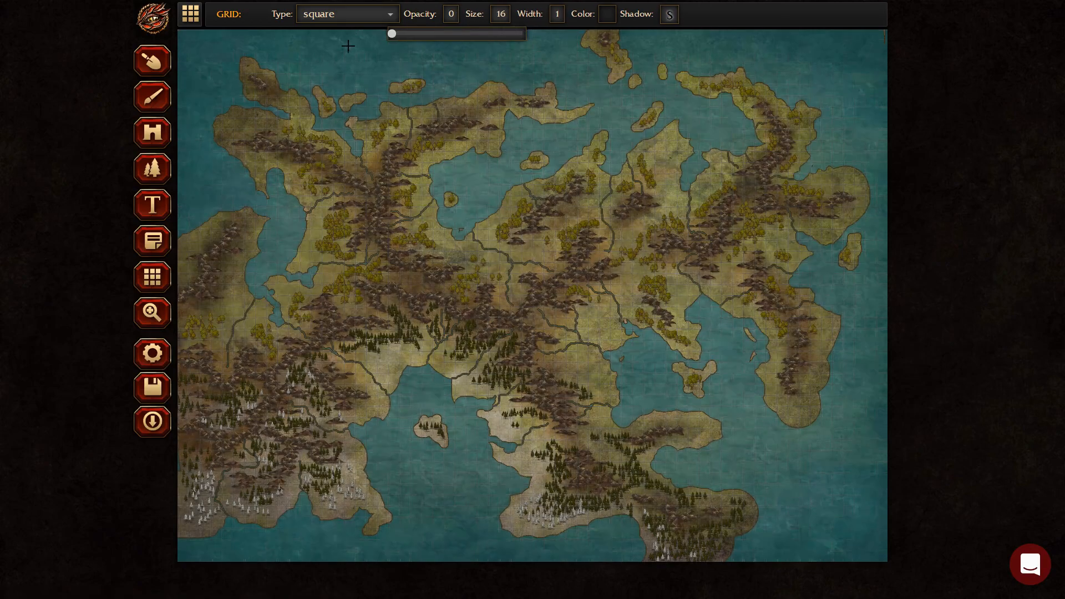
# Look through the available pattern assets and the full object catalogue
pyautogui.click(158, 205)
pyautogui.click(153, 168)
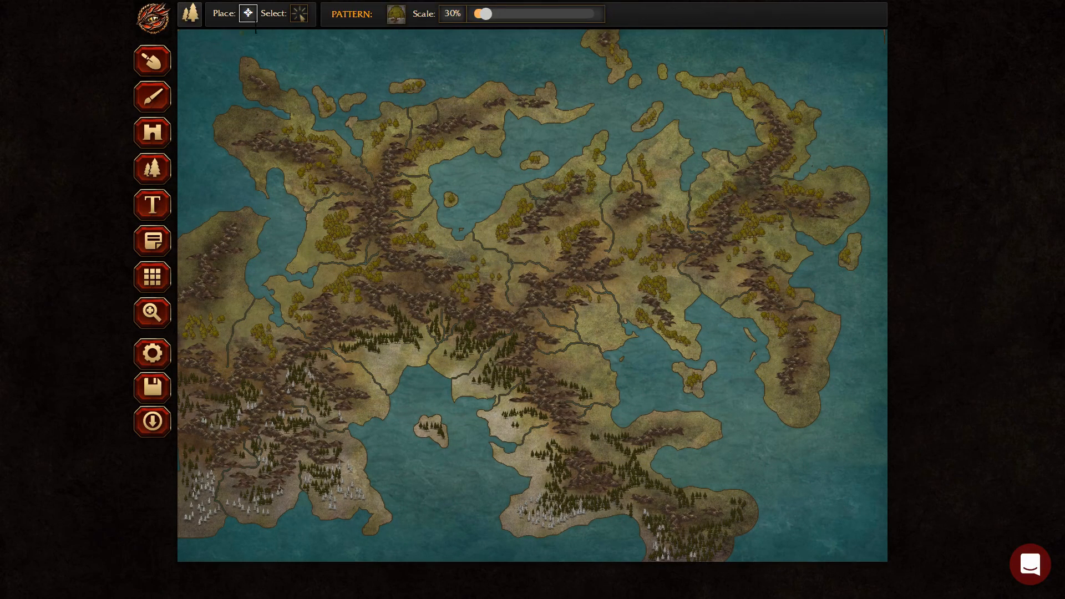
pyautogui.click(395, 17)
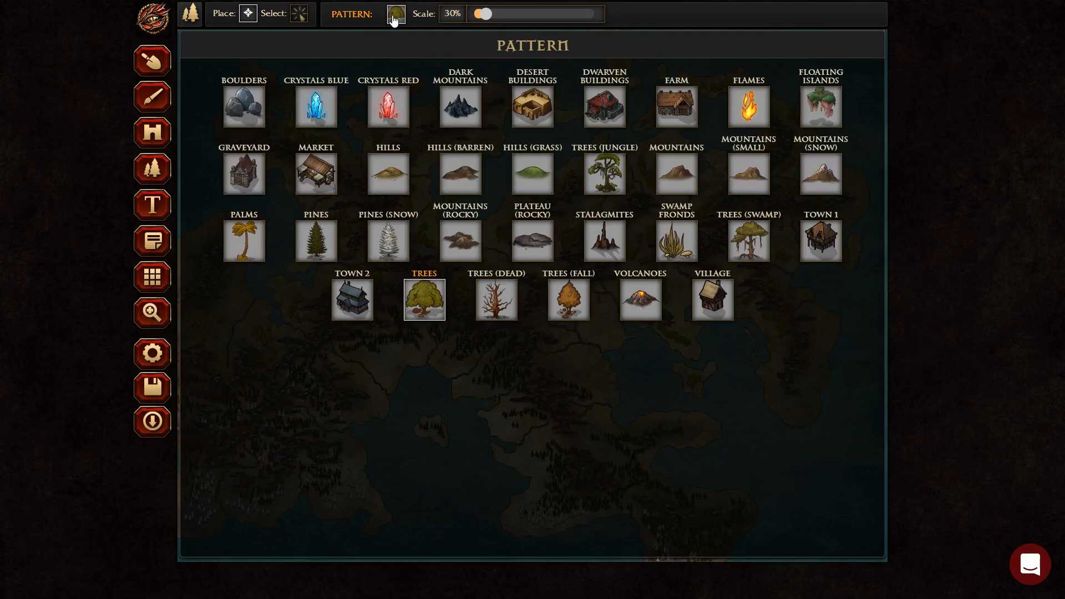
pyautogui.click(394, 20)
pyautogui.click(155, 136)
pyautogui.click(298, 14)
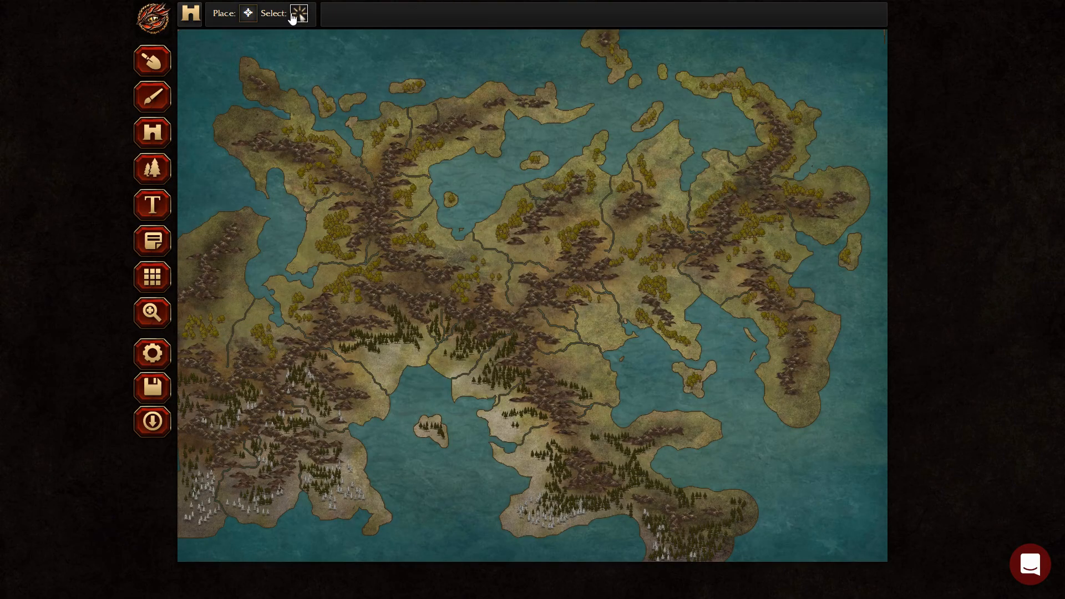
pyautogui.click(248, 13)
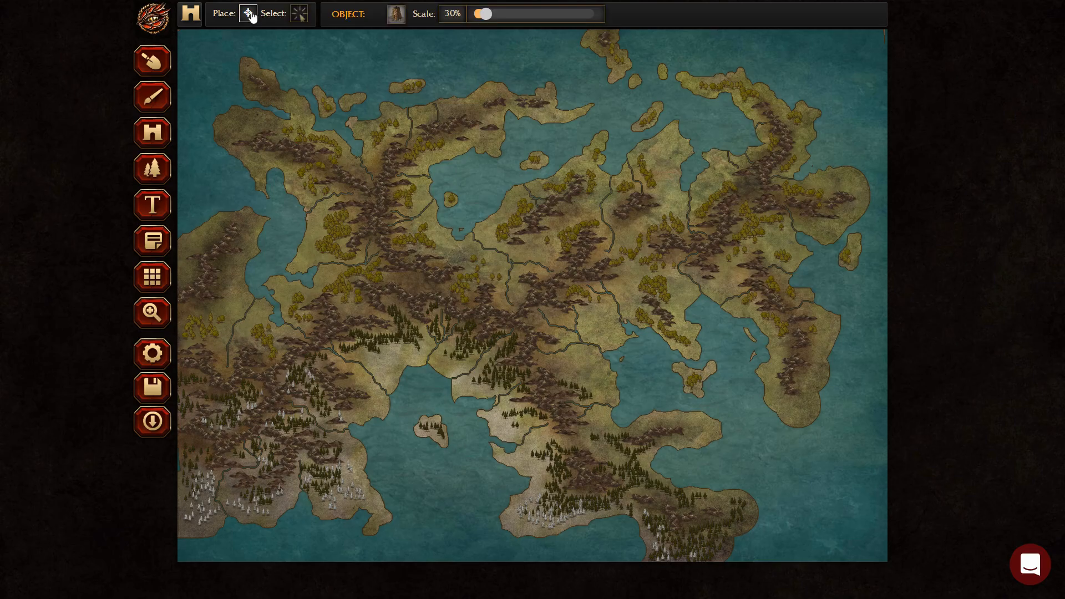
pyautogui.click(396, 14)
pyautogui.scroll(-15, 604, 186)
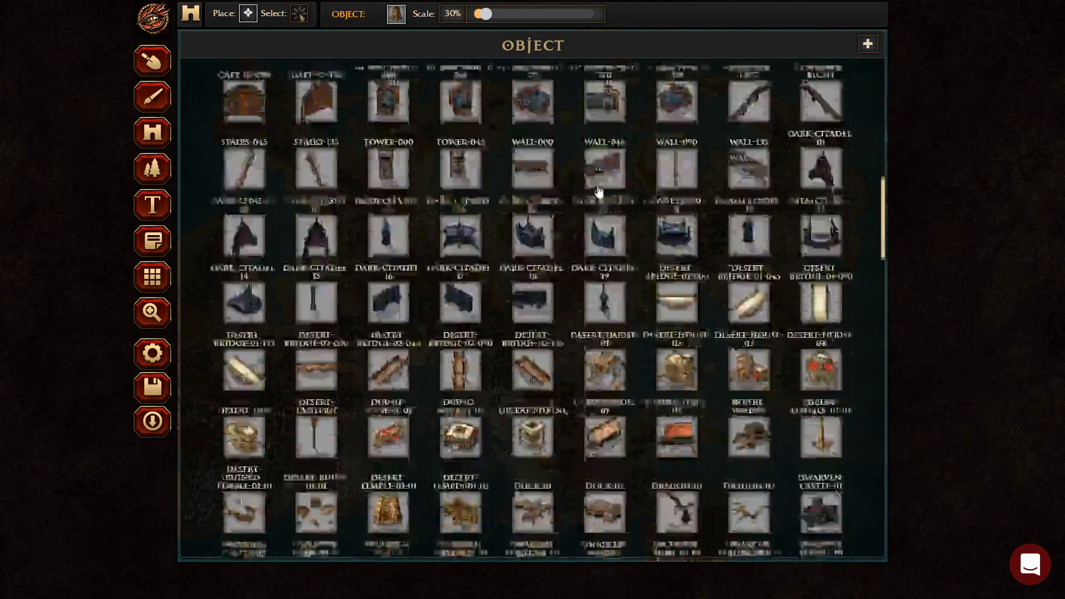
pyautogui.scroll(-15, 598, 191)
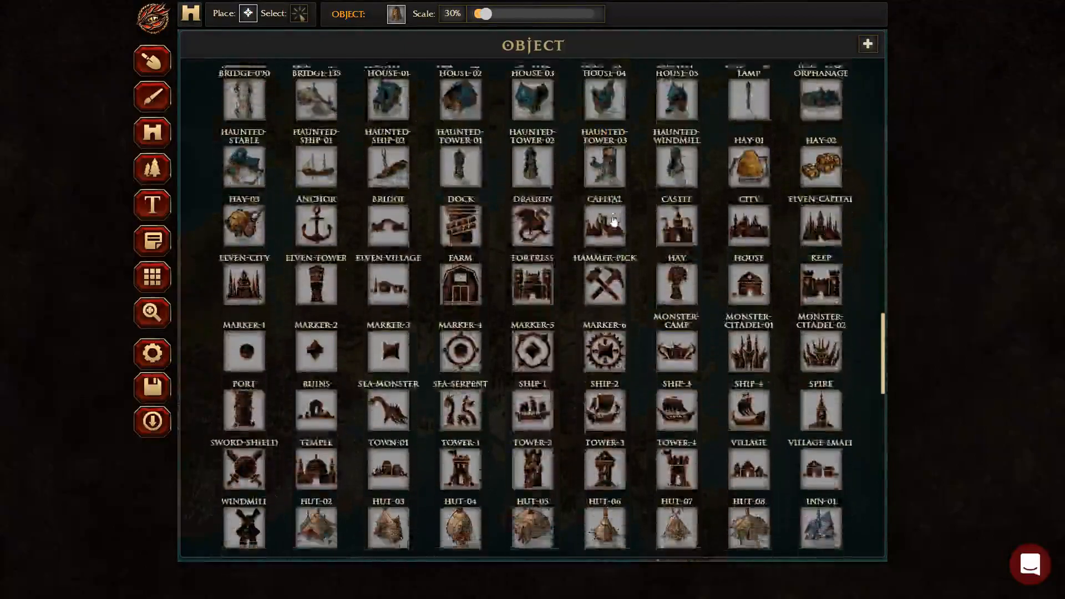
pyautogui.scroll(-1, 762, 360)
pyautogui.moveTo(885, 367); pyautogui.dragTo(873, 56)
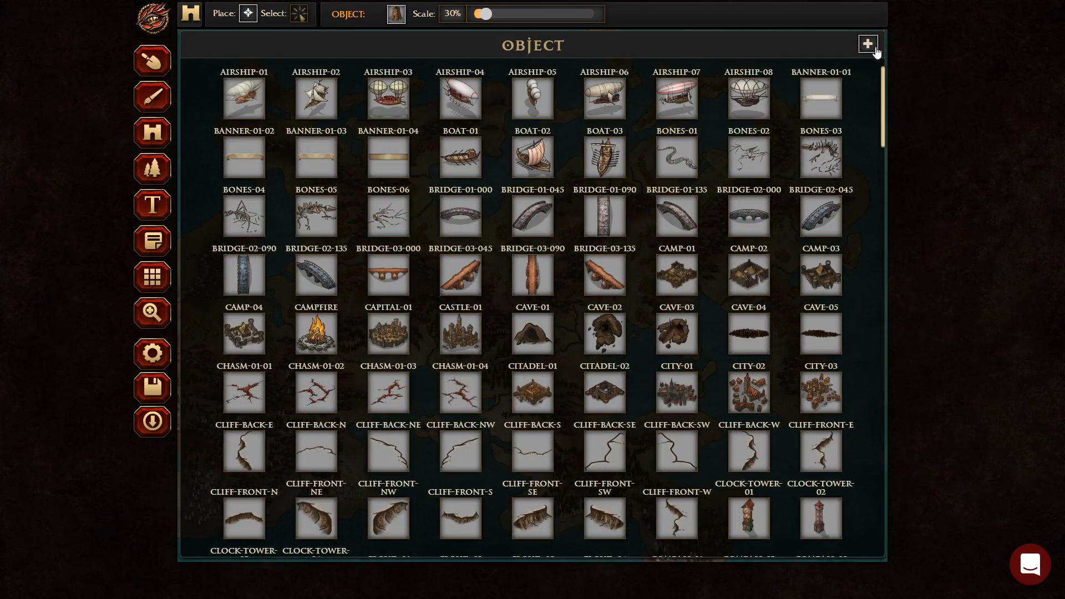
pyautogui.click(396, 15)
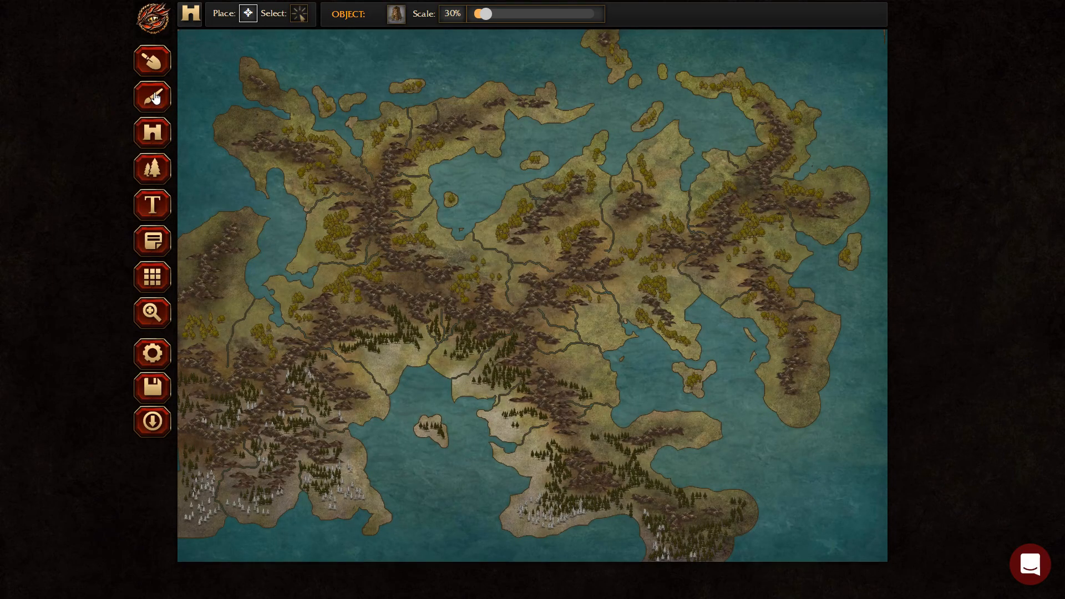
pyautogui.click(157, 106)
pyautogui.click(159, 65)
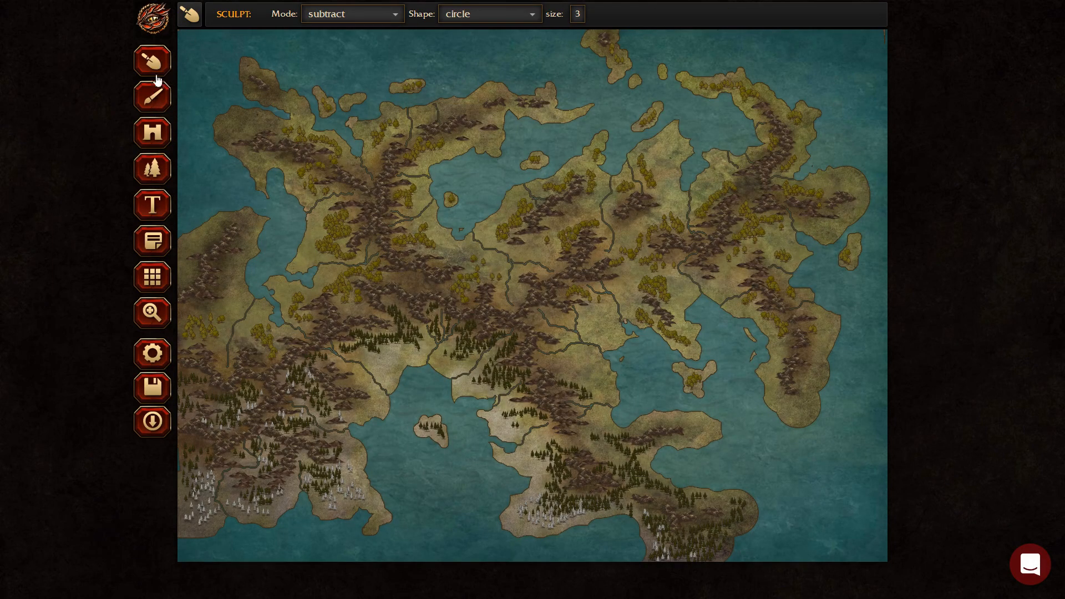
pyautogui.click(158, 172)
pyautogui.click(158, 208)
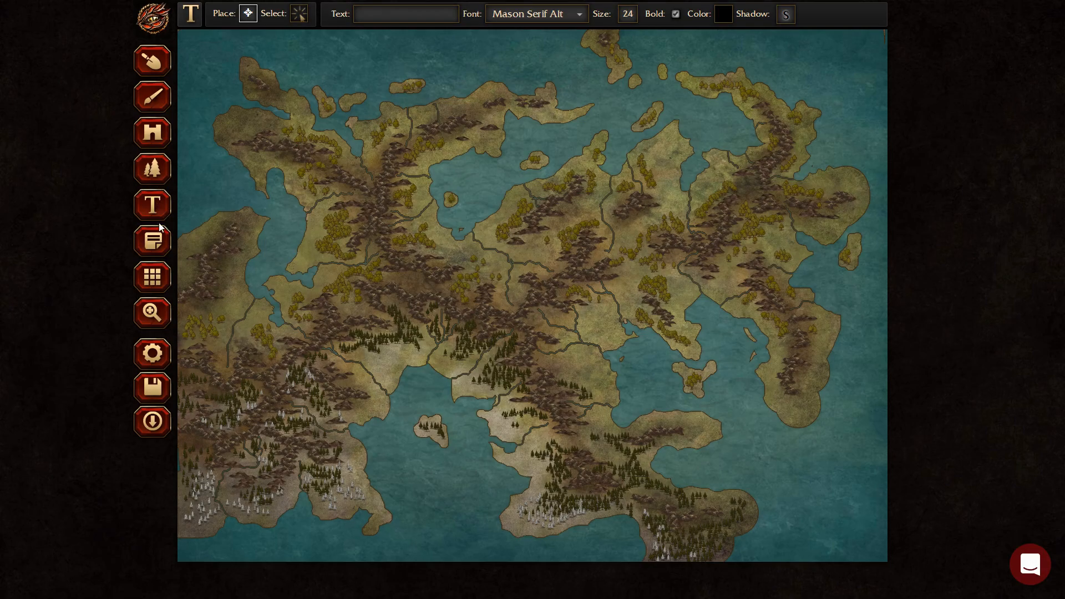
pyautogui.rightClick(161, 196)
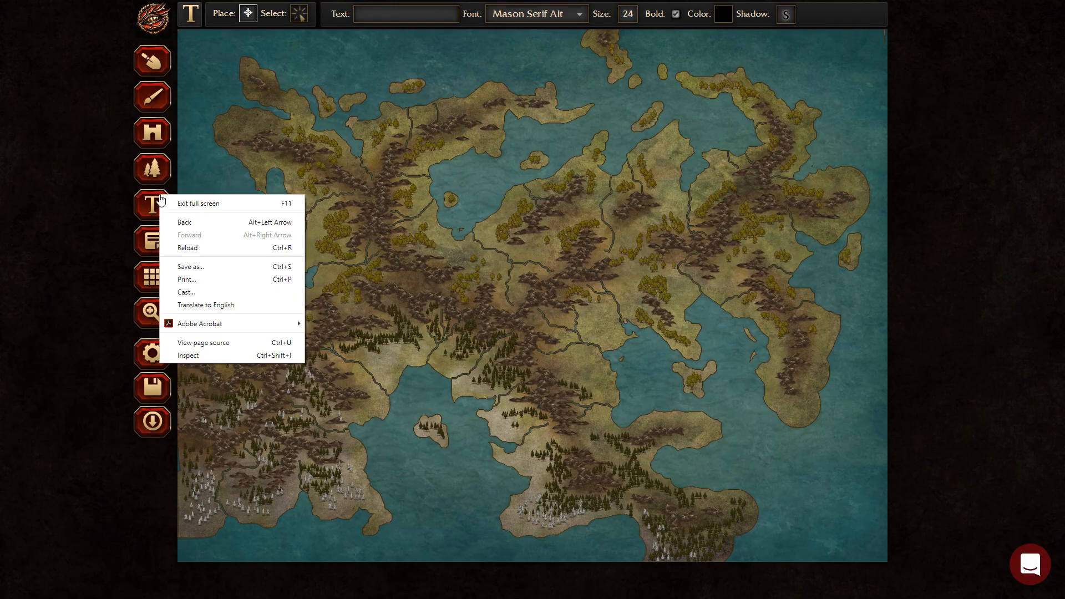
pyautogui.click(433, 17)
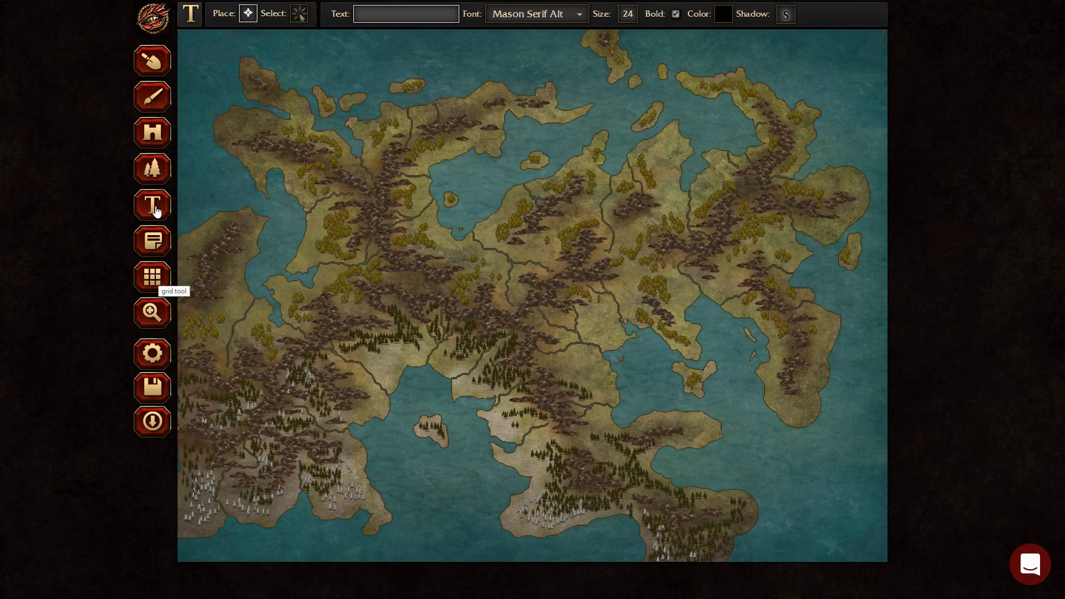
pyautogui.click(154, 170)
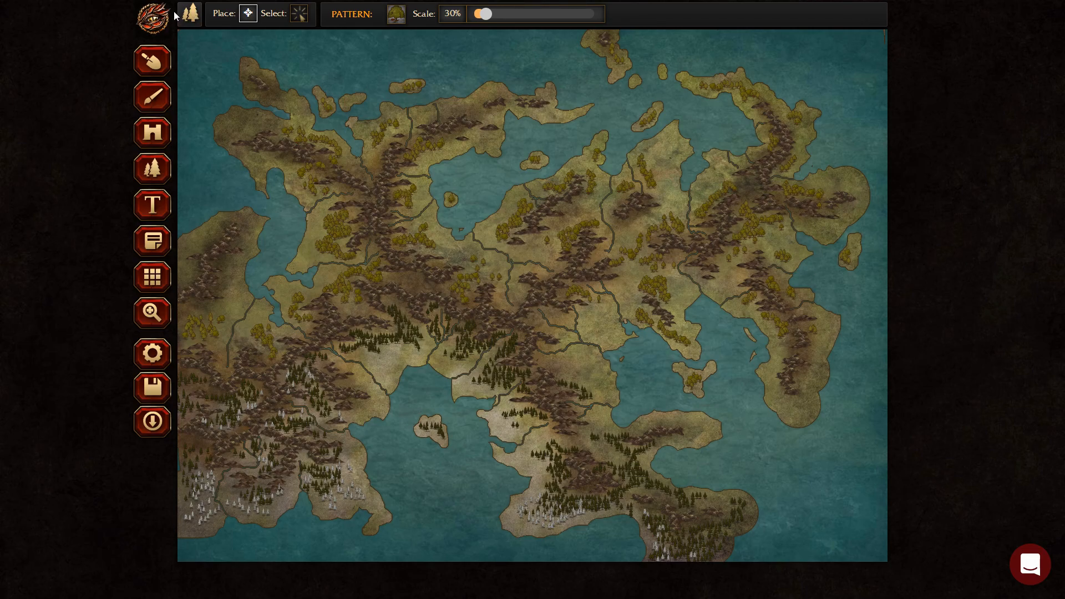
# Save the map
pyautogui.click(156, 19)
pyautogui.click(170, 389)
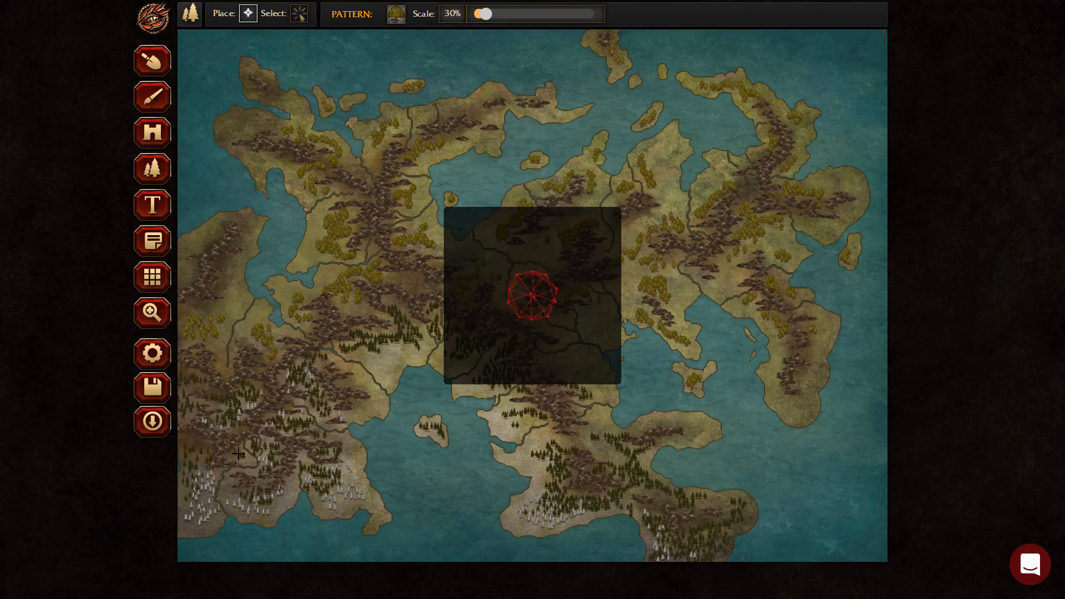
# Launch Wonderdraft and switch back to the Inkarnate map in the browser
pyautogui.press('super')
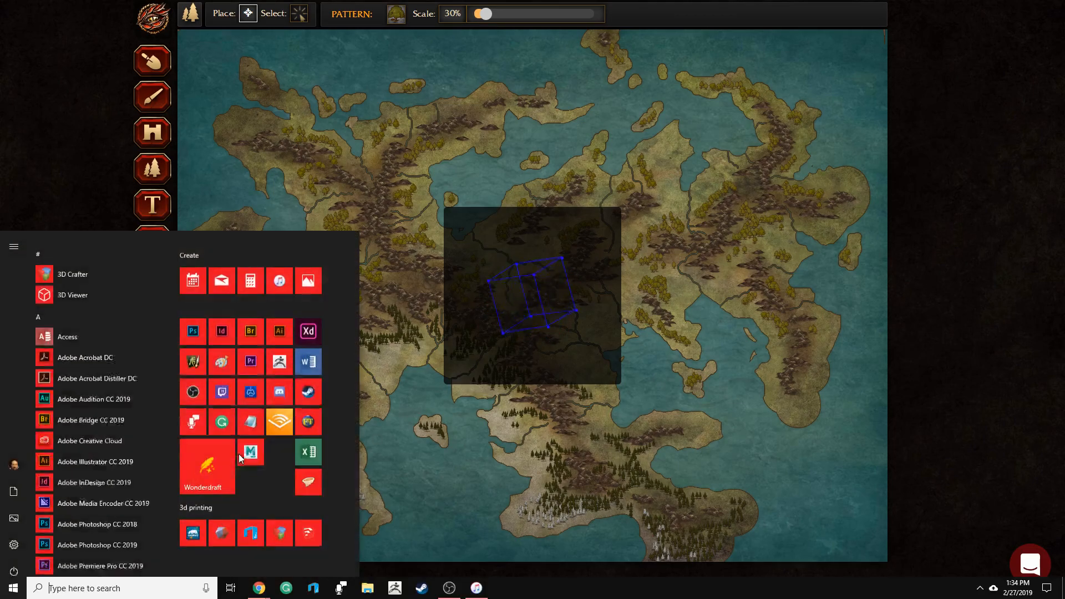
pyautogui.click(232, 459)
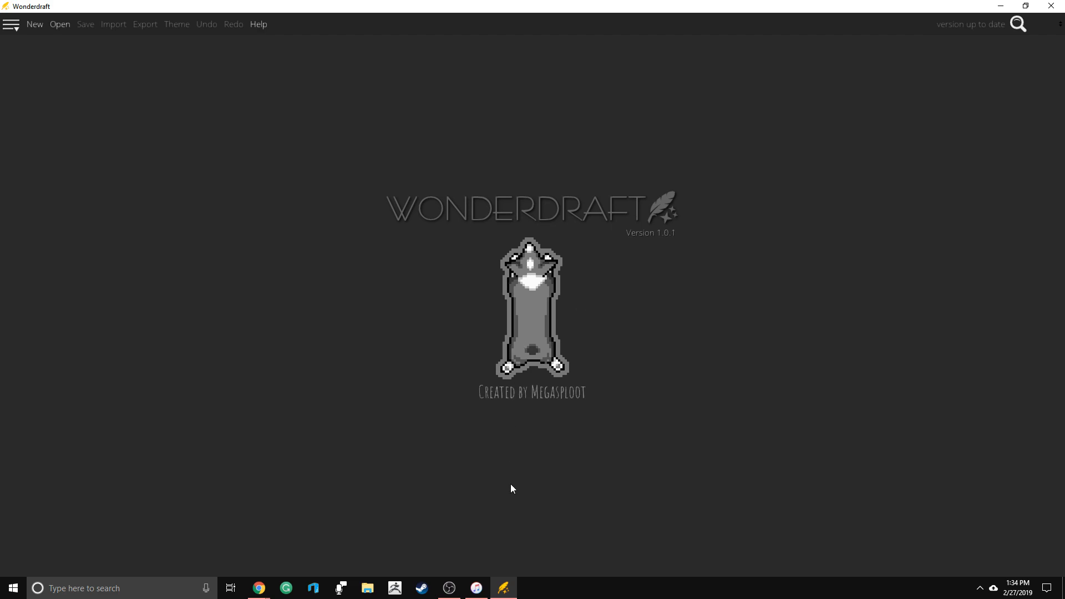
pyautogui.moveTo(504, 587)
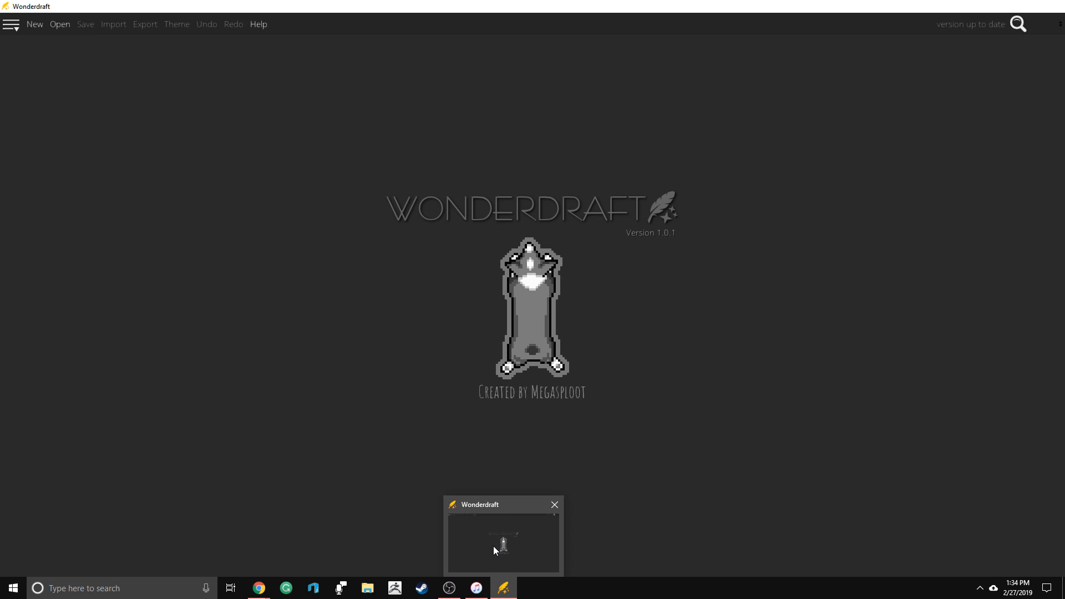
pyautogui.moveTo(260, 586)
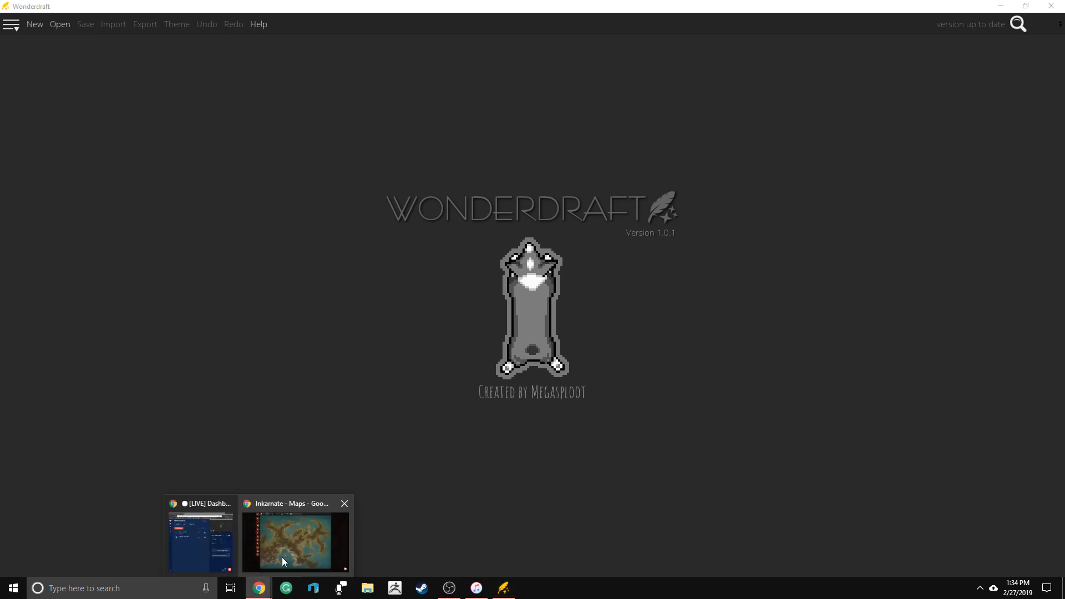
pyautogui.click(282, 557)
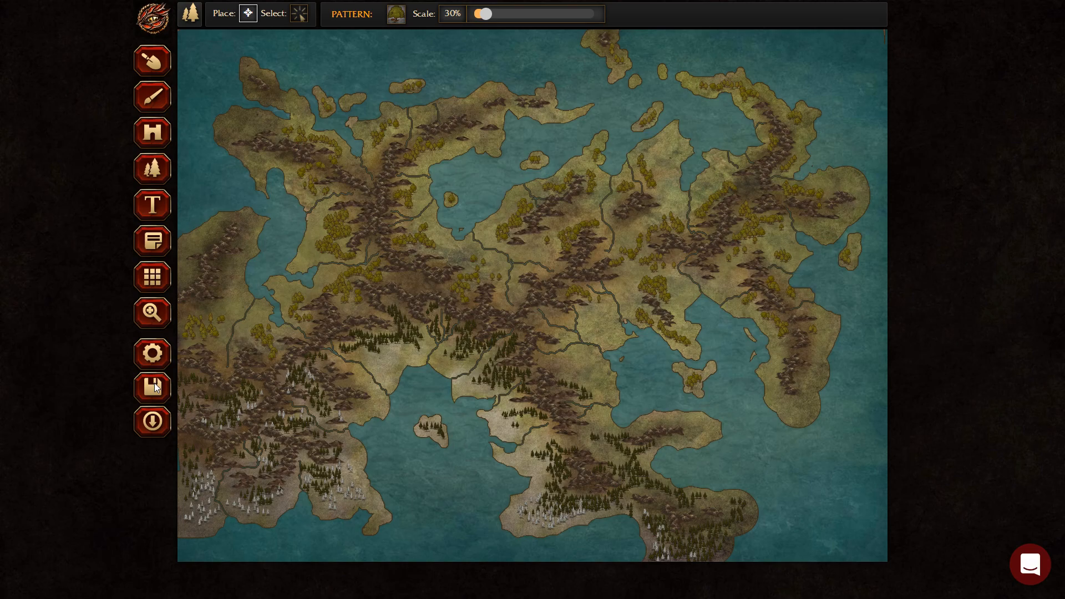
# Exit the saved map to the Inkarnate Maps overview and close that browser window
pyautogui.click(152, 352)
pyautogui.click(155, 353)
pyautogui.click(147, 18)
pyautogui.click(163, 53)
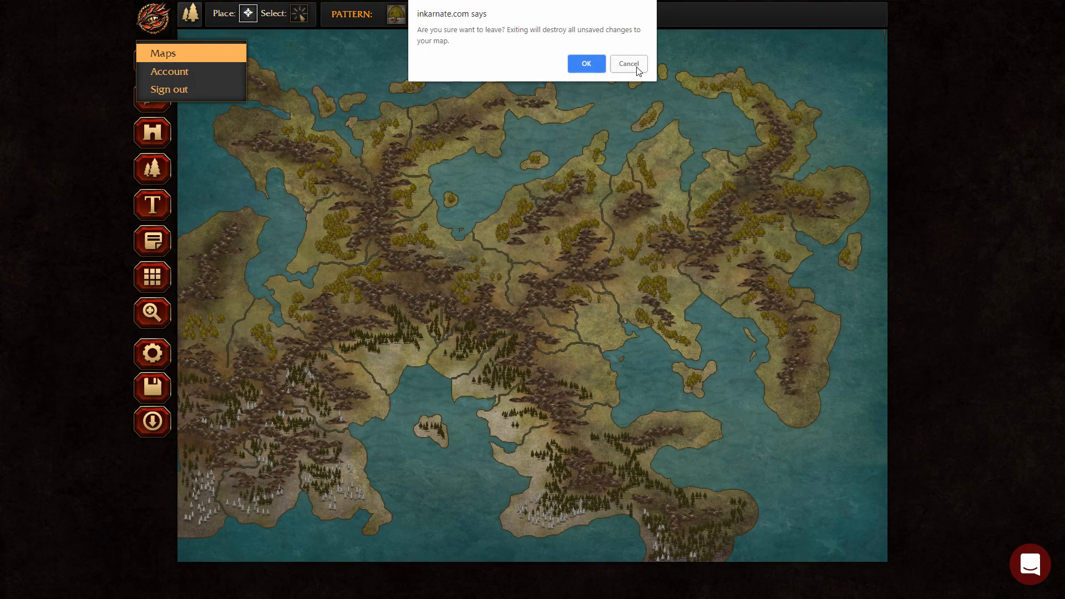
pyautogui.click(590, 64)
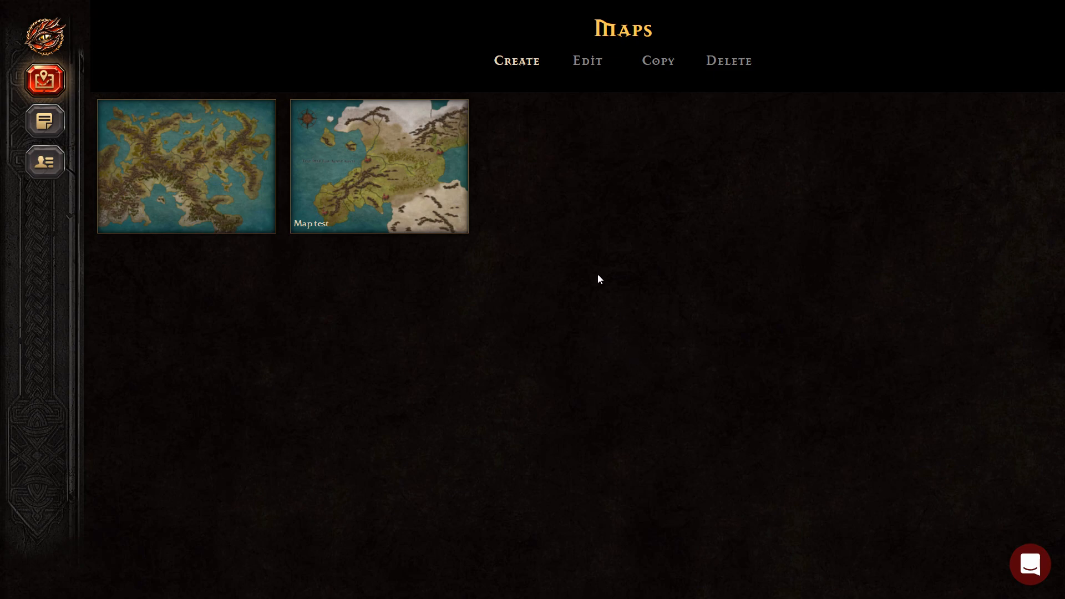
pyautogui.press('F11')
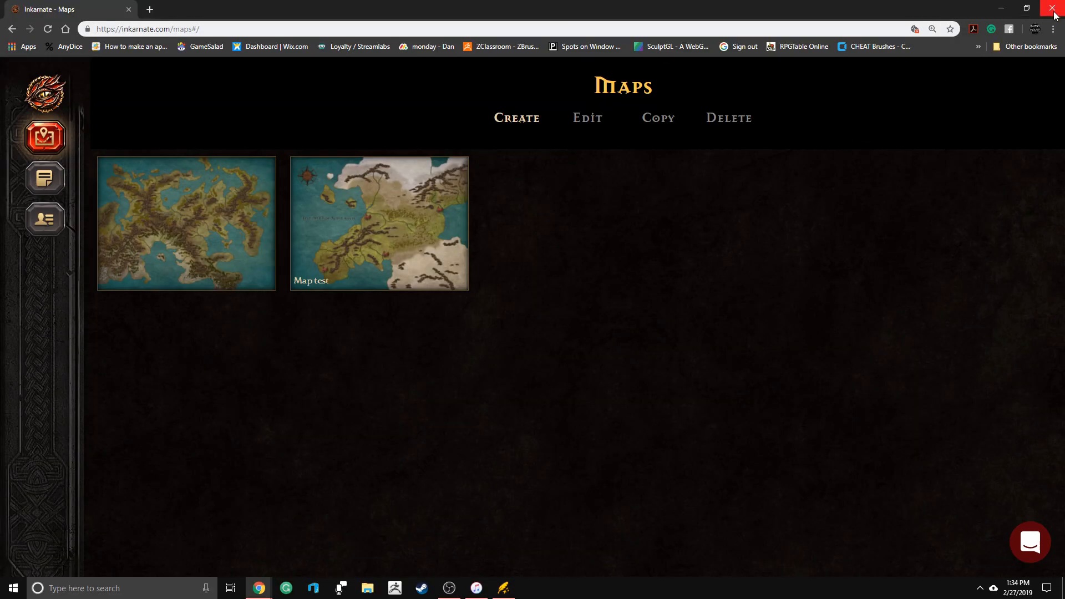
pyautogui.click(1052, 11)
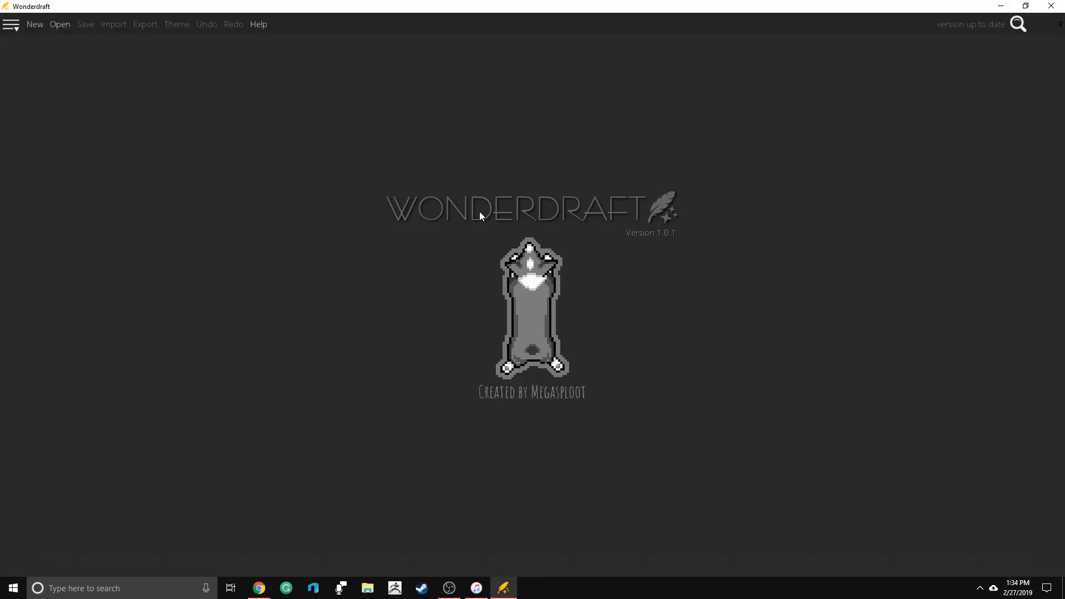
# Create a new landscape map in Wonderdraft with the 4K Ultra HD template and the Eastward theme
pyautogui.click(33, 25)
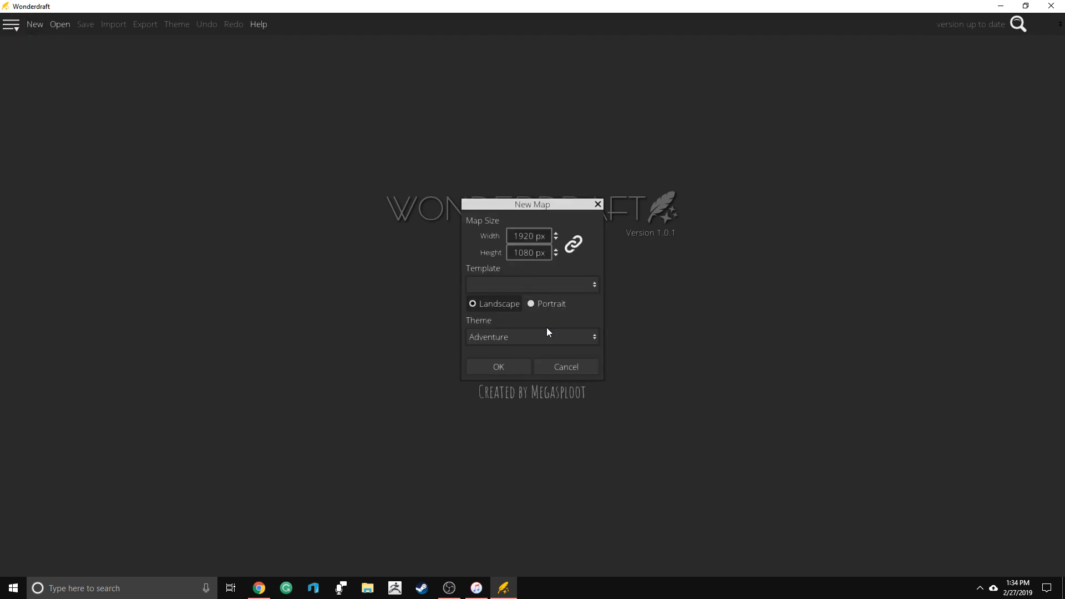
pyautogui.click(563, 290)
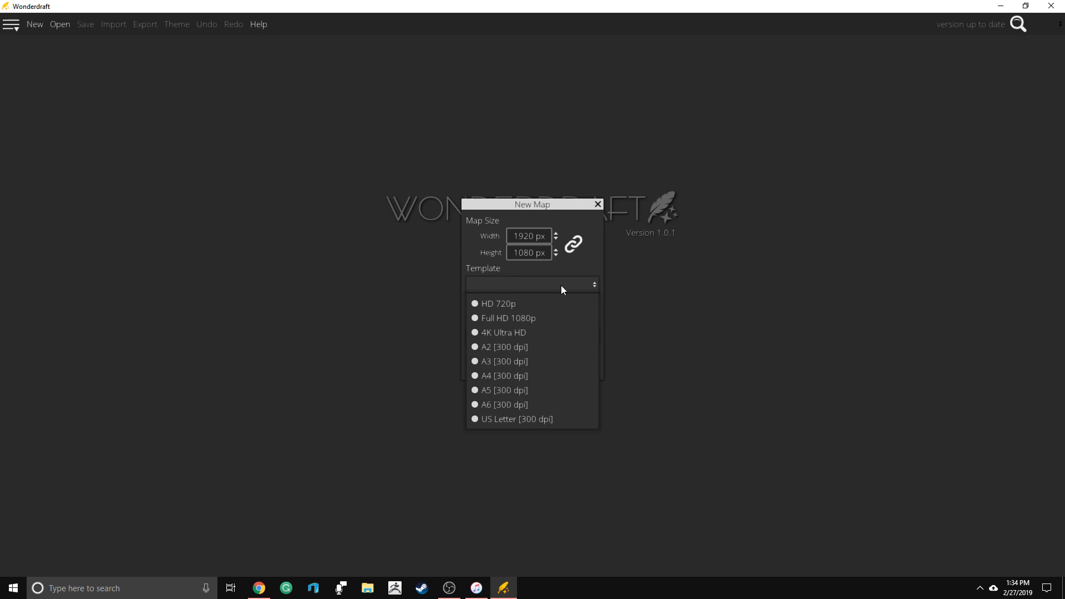
pyautogui.click(544, 333)
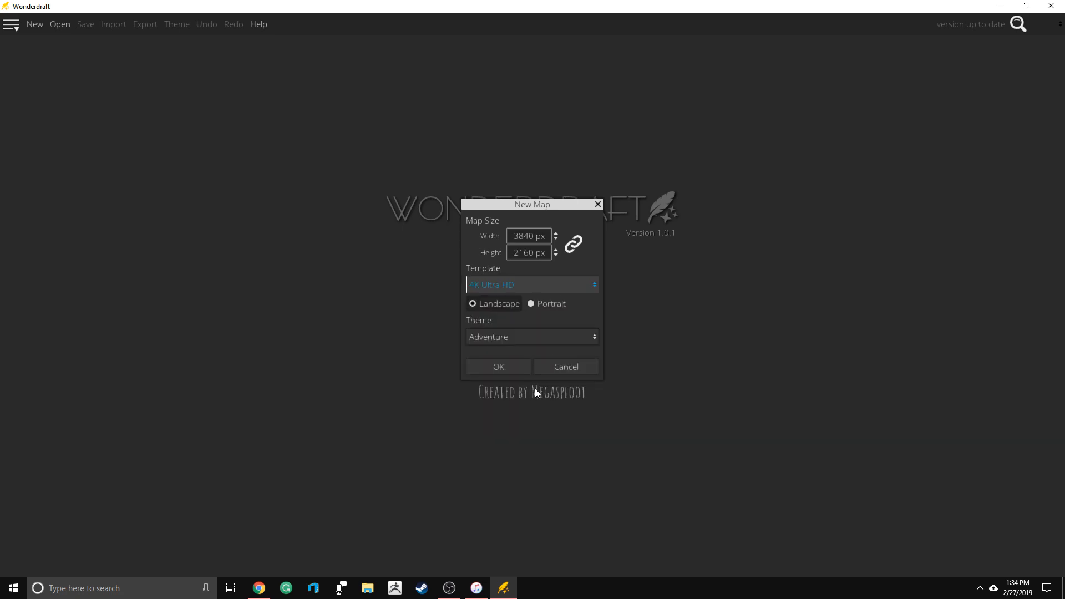
pyautogui.click(541, 343)
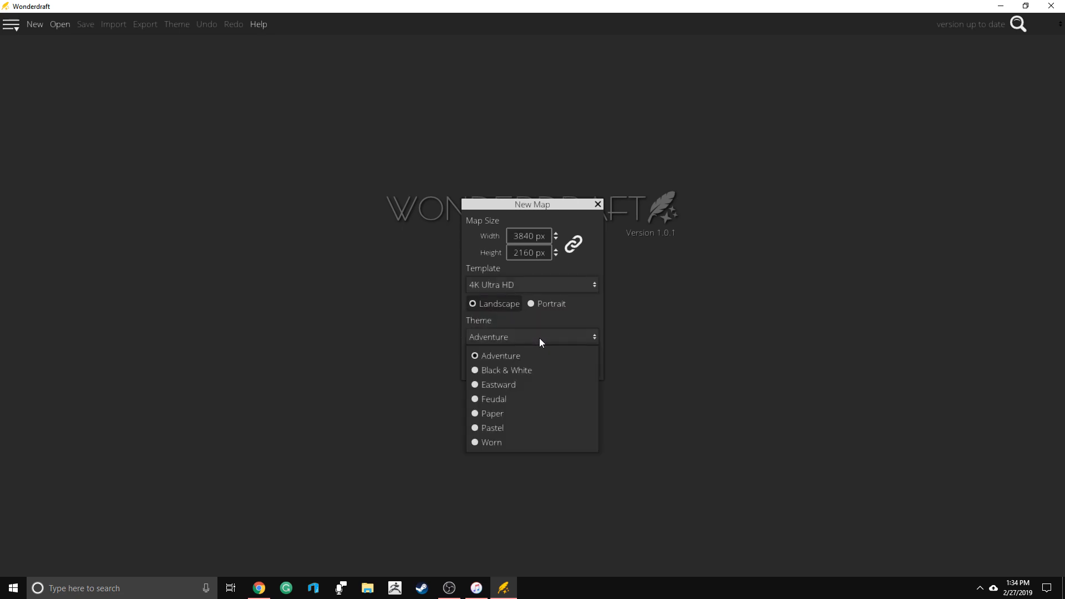
pyautogui.click(543, 384)
pyautogui.click(500, 367)
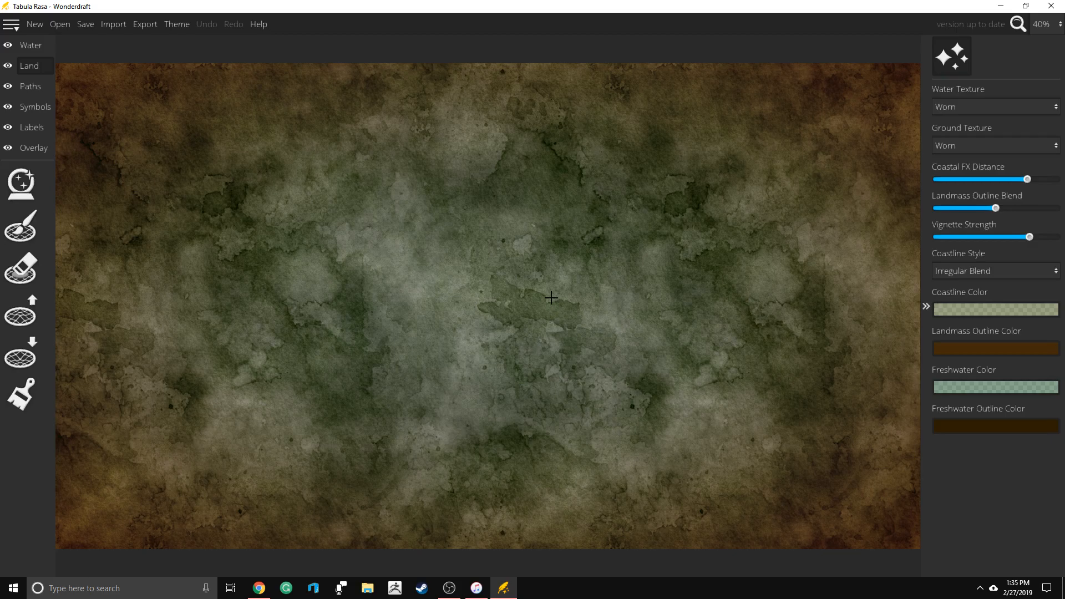
# Dab ground colour just west of the map's centre with the soft ground brush at size 128
pyautogui.click(18, 230)
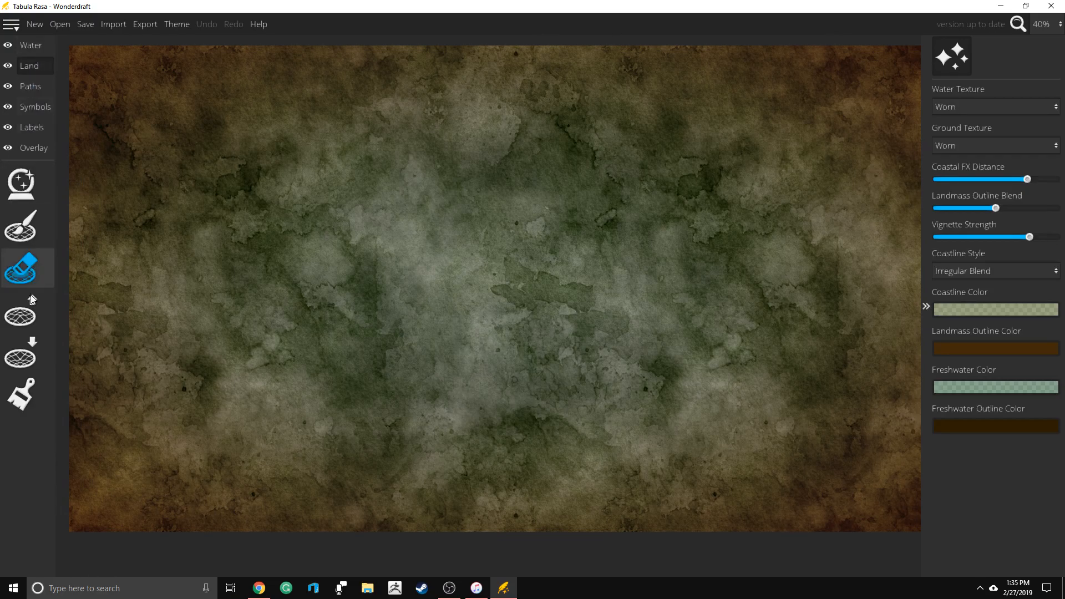
pyautogui.click(21, 392)
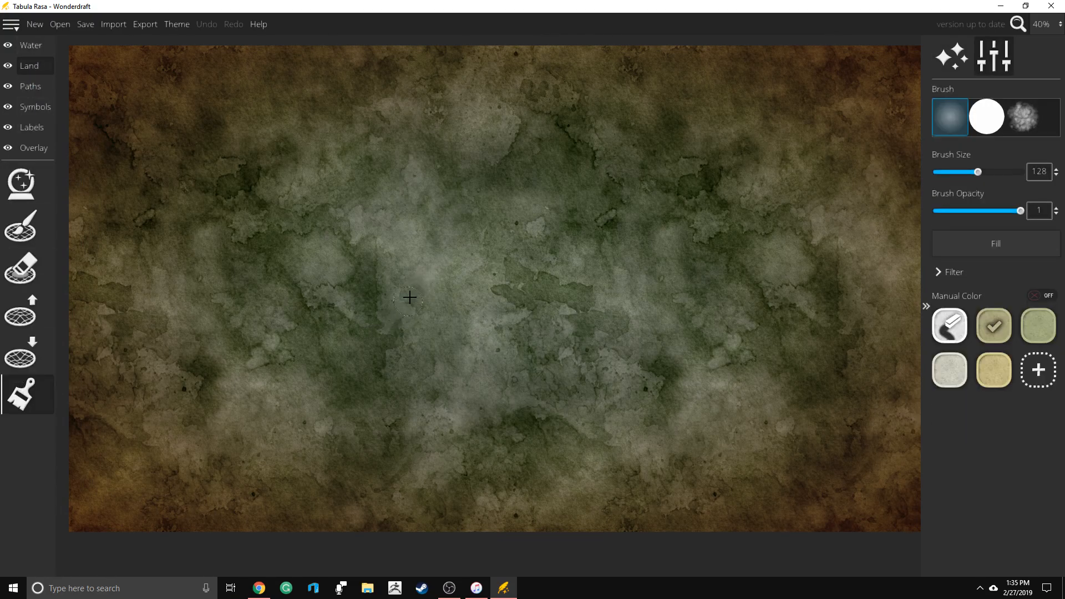
pyautogui.click(409, 298)
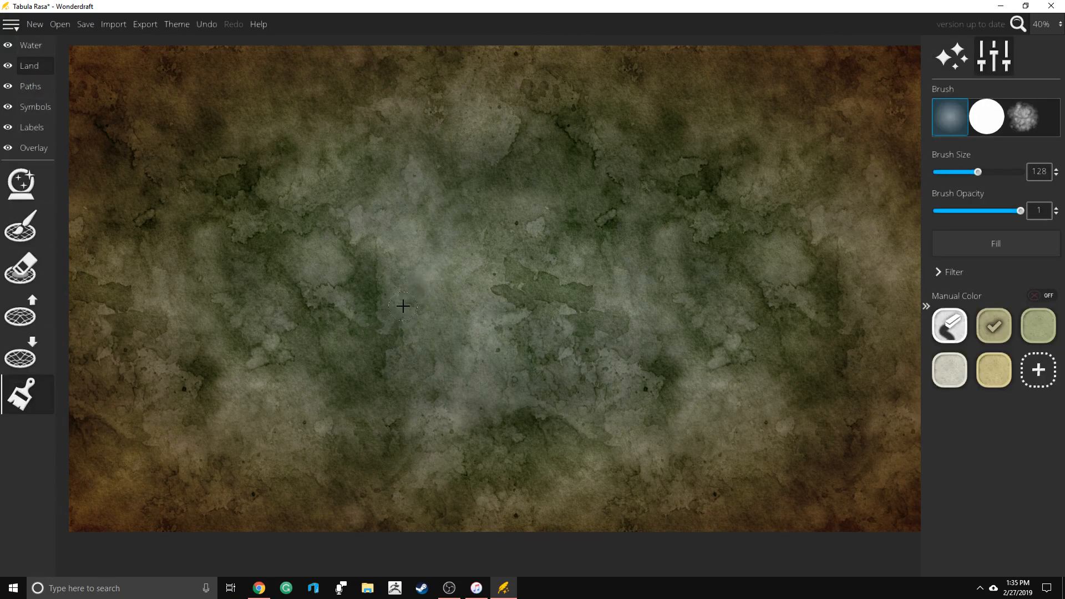
# Draw the main continent's coastline across the middle of the map with the landmass brush at size 64
pyautogui.click(27, 229)
pyautogui.moveTo(430, 280)
pyautogui.mouseDown()
pyautogui.moveTo(408, 311)
pyautogui.moveTo(304, 334)
pyautogui.moveTo(295, 372)
pyautogui.moveTo(395, 423)
pyautogui.mouseUp()
pyautogui.moveTo(451, 415)
pyautogui.mouseDown()
pyautogui.moveTo(476, 408)
pyautogui.moveTo(482, 388)
pyautogui.mouseUp()
pyautogui.moveTo(408, 415)
pyautogui.mouseDown()
pyautogui.moveTo(366, 471)
pyautogui.moveTo(417, 491)
pyautogui.moveTo(471, 467)
pyautogui.moveTo(423, 487)
pyautogui.moveTo(482, 451)
pyautogui.moveTo(473, 421)
pyautogui.moveTo(511, 424)
pyautogui.moveTo(566, 389)
pyautogui.moveTo(485, 435)
pyautogui.moveTo(496, 433)
pyautogui.moveTo(594, 388)
pyautogui.moveTo(537, 279)
pyautogui.moveTo(619, 295)
pyautogui.moveTo(636, 235)
pyautogui.moveTo(662, 234)
pyautogui.mouseUp()
pyautogui.moveTo(405, 316)
pyautogui.mouseDown()
pyautogui.moveTo(431, 275)
pyautogui.moveTo(406, 251)
pyautogui.moveTo(388, 190)
pyautogui.mouseUp()
pyautogui.moveTo(371, 300)
pyautogui.mouseDown()
pyautogui.moveTo(335, 273)
pyautogui.moveTo(282, 236)
pyautogui.moveTo(267, 240)
pyautogui.moveTo(237, 335)
pyautogui.moveTo(279, 356)
pyautogui.moveTo(347, 293)
pyautogui.moveTo(369, 305)
pyautogui.mouseUp()
pyautogui.moveTo(388, 190)
pyautogui.mouseDown()
pyautogui.moveTo(487, 131)
pyautogui.moveTo(546, 169)
pyautogui.moveTo(751, 98)
pyautogui.moveTo(730, 171)
pyautogui.moveTo(740, 238)
pyautogui.moveTo(661, 230)
pyautogui.mouseUp()
# Draw outlying islands to the east, southeast, west, southwest and north of the continent at brush size 64
pyautogui.moveTo(727, 265)
pyautogui.mouseDown()
pyautogui.moveTo(748, 281)
pyautogui.moveTo(741, 256)
pyautogui.mouseUp()
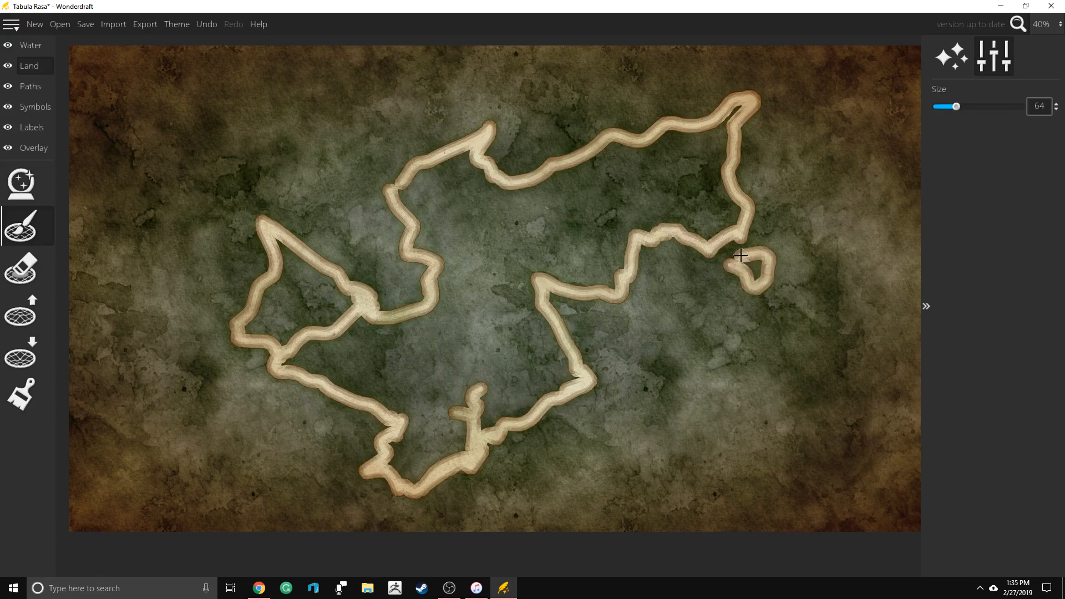
pyautogui.moveTo(780, 369)
pyautogui.mouseDown()
pyautogui.moveTo(759, 324)
pyautogui.moveTo(713, 325)
pyautogui.moveTo(727, 357)
pyautogui.moveTo(699, 399)
pyautogui.moveTo(734, 398)
pyautogui.moveTo(724, 431)
pyautogui.moveTo(696, 463)
pyautogui.moveTo(719, 460)
pyautogui.moveTo(780, 390)
pyautogui.mouseUp()
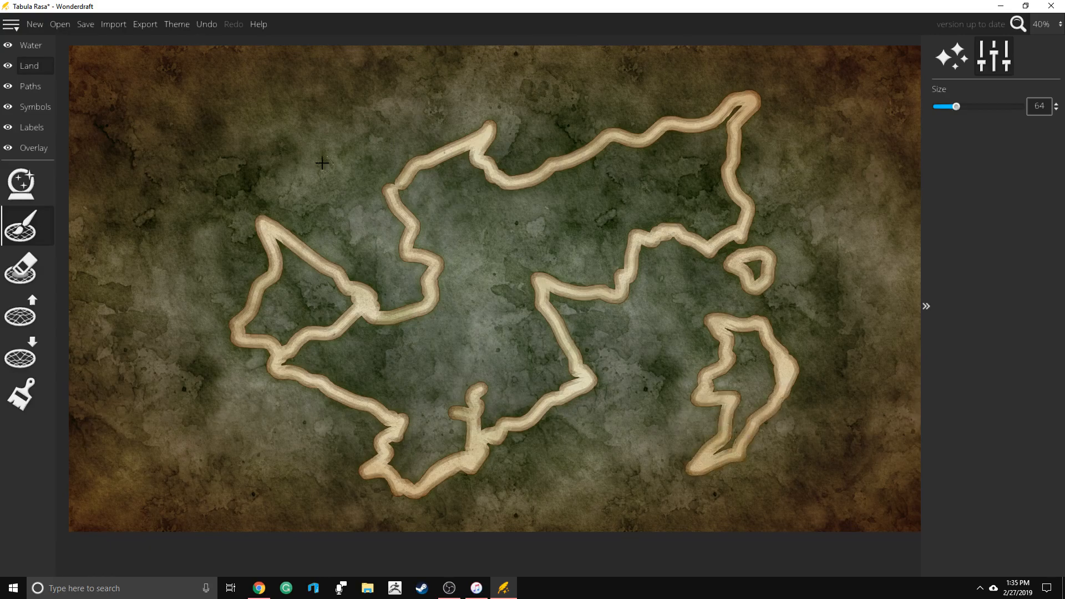
pyautogui.moveTo(206, 186)
pyautogui.mouseDown()
pyautogui.moveTo(145, 144)
pyautogui.moveTo(125, 221)
pyautogui.moveTo(180, 267)
pyautogui.moveTo(204, 252)
pyautogui.moveTo(204, 186)
pyautogui.moveTo(231, 159)
pyautogui.moveTo(221, 137)
pyautogui.moveTo(227, 159)
pyautogui.mouseUp()
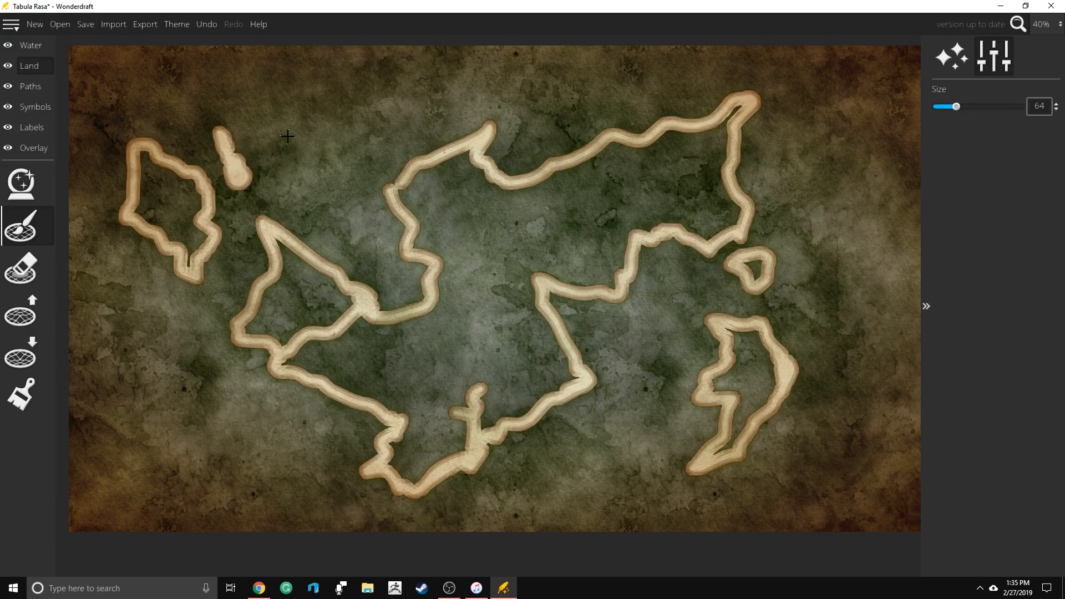
pyautogui.moveTo(287, 143); pyautogui.dragTo(284, 141)
pyautogui.moveTo(200, 422)
pyautogui.mouseDown()
pyautogui.moveTo(217, 449)
pyautogui.moveTo(232, 444)
pyautogui.moveTo(229, 400)
pyautogui.moveTo(215, 444)
pyautogui.mouseUp()
pyautogui.moveTo(328, 101)
pyautogui.mouseDown()
pyautogui.moveTo(357, 119)
pyautogui.moveTo(381, 92)
pyautogui.moveTo(347, 72)
pyautogui.moveTo(322, 85)
pyautogui.moveTo(288, 77)
pyautogui.moveTo(284, 86)
pyautogui.moveTo(356, 109)
pyautogui.moveTo(392, 151)
pyautogui.moveTo(415, 121)
pyautogui.moveTo(398, 107)
pyautogui.mouseUp()
# Add small solid islands off the northern and eastern coasts and a landmass at the map's southern edge
pyautogui.moveTo(521, 109)
pyautogui.mouseDown()
pyautogui.moveTo(520, 121)
pyautogui.moveTo(532, 102)
pyautogui.moveTo(527, 112)
pyautogui.moveTo(581, 93)
pyautogui.mouseUp()
pyautogui.moveTo(805, 88)
pyautogui.mouseDown()
pyautogui.moveTo(793, 101)
pyautogui.moveTo(821, 104)
pyautogui.moveTo(835, 91)
pyautogui.moveTo(824, 92)
pyautogui.mouseUp()
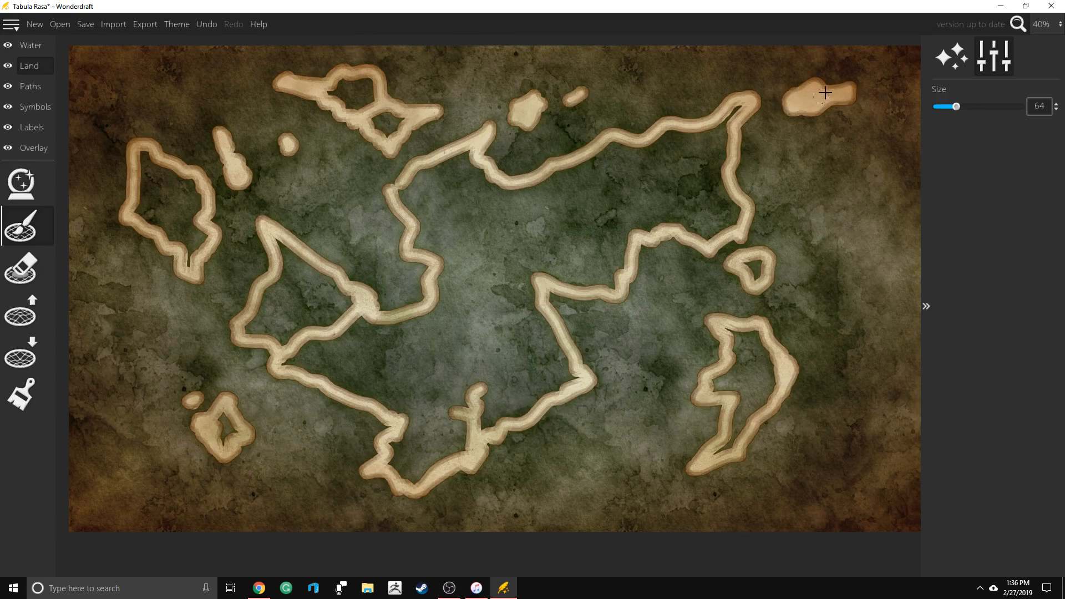
pyautogui.moveTo(799, 298)
pyautogui.mouseDown()
pyautogui.moveTo(801, 310)
pyautogui.moveTo(792, 305)
pyautogui.mouseUp()
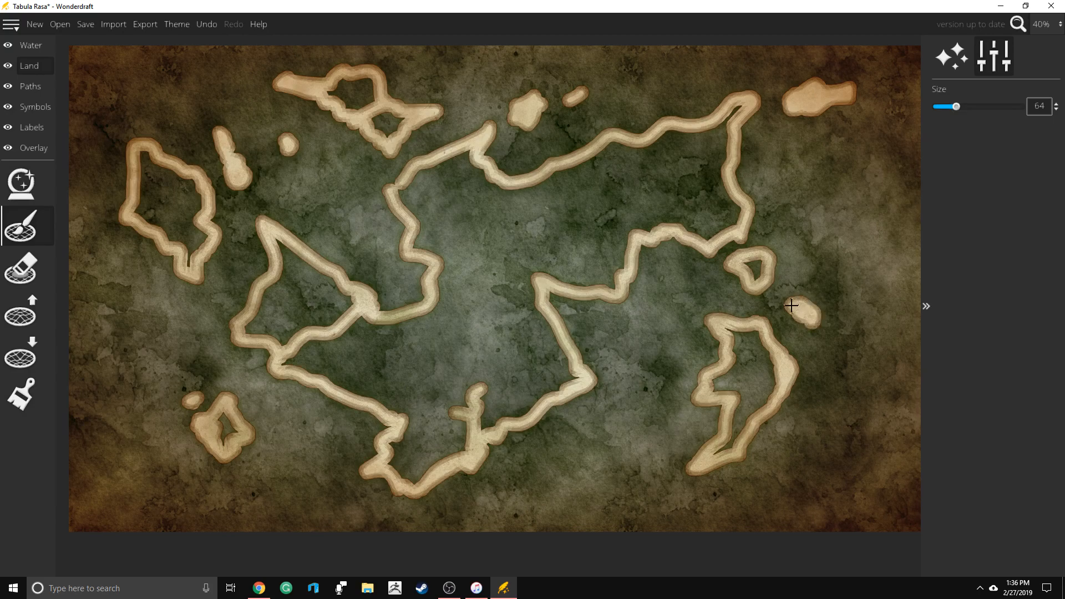
pyautogui.moveTo(563, 457)
pyautogui.mouseDown()
pyautogui.moveTo(538, 495)
pyautogui.moveTo(584, 489)
pyautogui.moveTo(589, 467)
pyautogui.moveTo(557, 465)
pyautogui.moveTo(595, 477)
pyautogui.moveTo(546, 514)
pyautogui.moveTo(560, 531)
pyautogui.mouseUp()
pyautogui.moveTo(633, 529)
pyautogui.mouseDown()
pyautogui.moveTo(574, 497)
pyautogui.moveTo(559, 509)
pyautogui.moveTo(560, 530)
pyautogui.moveTo(589, 507)
pyautogui.moveTo(626, 536)
pyautogui.moveTo(561, 477)
pyautogui.moveTo(538, 488)
pyautogui.mouseUp()
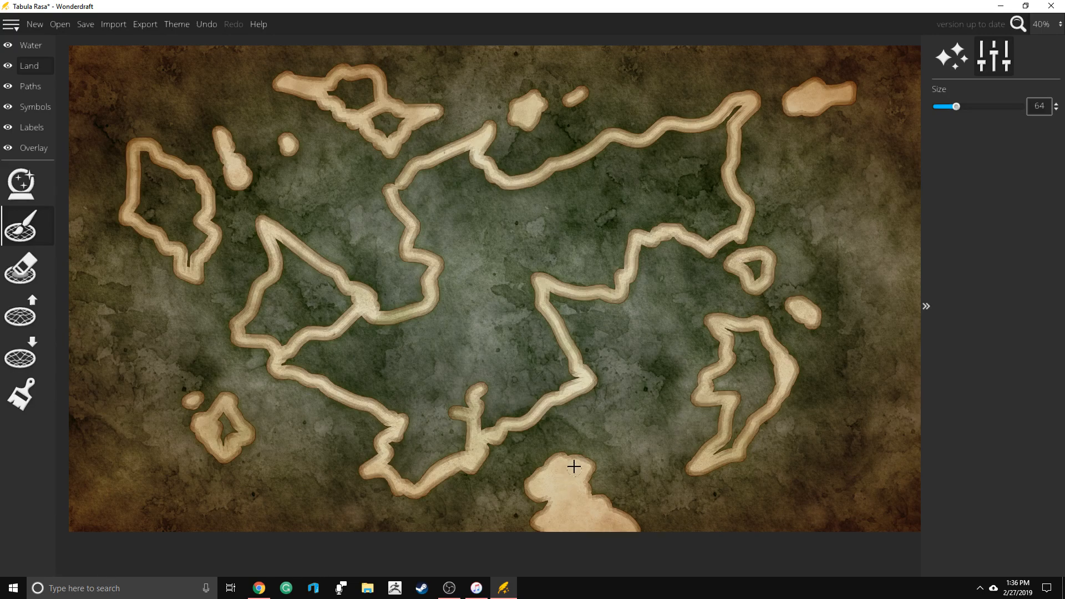
pyautogui.moveTo(826, 248); pyautogui.dragTo(828, 248)
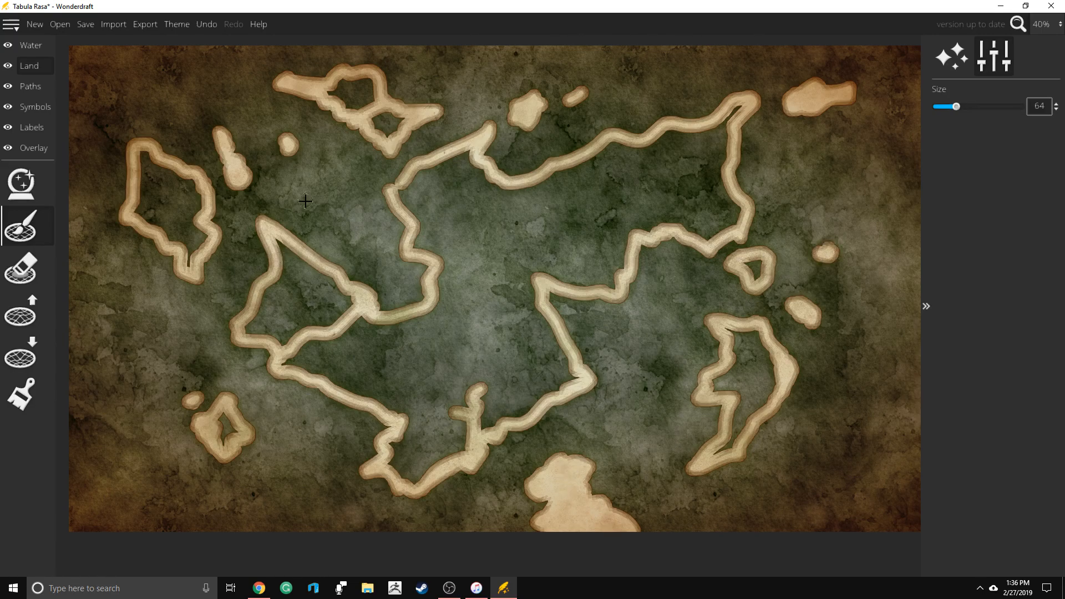
# Extend the continent's northwestern peninsula and fill the continent's interior with land, enlarging the brush to size 188
pyautogui.moveTo(293, 205)
pyautogui.mouseDown()
pyautogui.moveTo(317, 218)
pyautogui.moveTo(299, 211)
pyautogui.moveTo(302, 223)
pyautogui.moveTo(323, 257)
pyautogui.mouseUp()
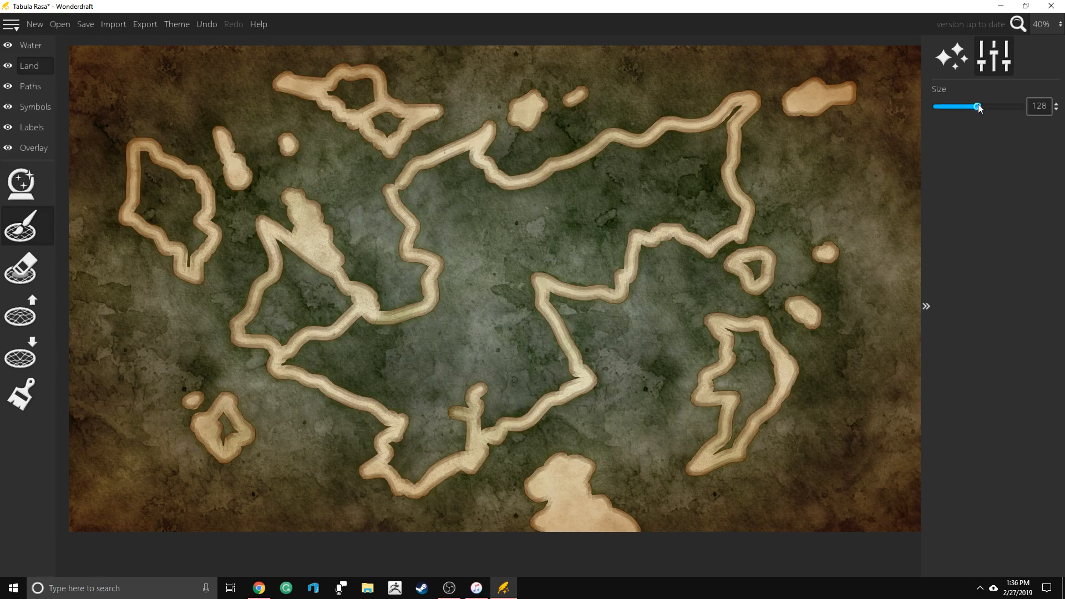
pyautogui.moveTo(653, 180)
pyautogui.mouseDown()
pyautogui.moveTo(593, 191)
pyautogui.moveTo(654, 206)
pyautogui.moveTo(622, 217)
pyautogui.moveTo(603, 266)
pyautogui.moveTo(564, 264)
pyautogui.mouseUp()
pyautogui.moveTo(651, 214)
pyautogui.mouseDown()
pyautogui.moveTo(701, 222)
pyautogui.moveTo(715, 204)
pyautogui.moveTo(719, 218)
pyautogui.moveTo(704, 184)
pyautogui.moveTo(713, 140)
pyautogui.moveTo(547, 184)
pyautogui.moveTo(496, 187)
pyautogui.moveTo(466, 163)
pyautogui.moveTo(419, 188)
pyautogui.moveTo(428, 234)
pyautogui.moveTo(519, 218)
pyautogui.moveTo(521, 259)
pyautogui.moveTo(454, 202)
pyautogui.moveTo(414, 188)
pyautogui.moveTo(463, 252)
pyautogui.moveTo(459, 289)
pyautogui.moveTo(426, 322)
pyautogui.moveTo(398, 329)
pyautogui.moveTo(360, 318)
pyautogui.moveTo(294, 250)
pyautogui.moveTo(294, 284)
pyautogui.moveTo(261, 321)
pyautogui.moveTo(277, 307)
pyautogui.moveTo(321, 302)
pyautogui.moveTo(287, 337)
pyautogui.moveTo(297, 354)
pyautogui.moveTo(437, 341)
pyautogui.moveTo(461, 298)
pyautogui.moveTo(450, 282)
pyautogui.moveTo(461, 249)
pyautogui.moveTo(456, 309)
pyautogui.moveTo(315, 357)
pyautogui.moveTo(412, 400)
pyautogui.moveTo(406, 452)
pyautogui.moveTo(557, 376)
pyautogui.moveTo(525, 288)
pyautogui.moveTo(421, 349)
pyautogui.moveTo(447, 382)
pyautogui.moveTo(409, 467)
pyautogui.mouseUp()
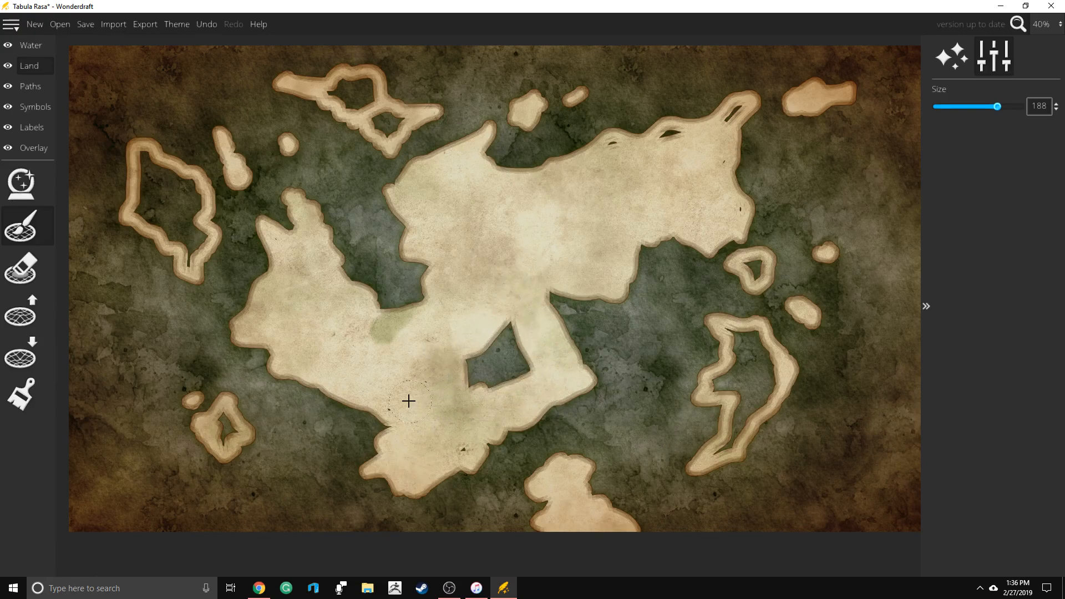
pyautogui.moveTo(454, 427)
pyautogui.mouseDown()
pyautogui.moveTo(481, 362)
pyautogui.moveTo(465, 382)
pyautogui.mouseUp()
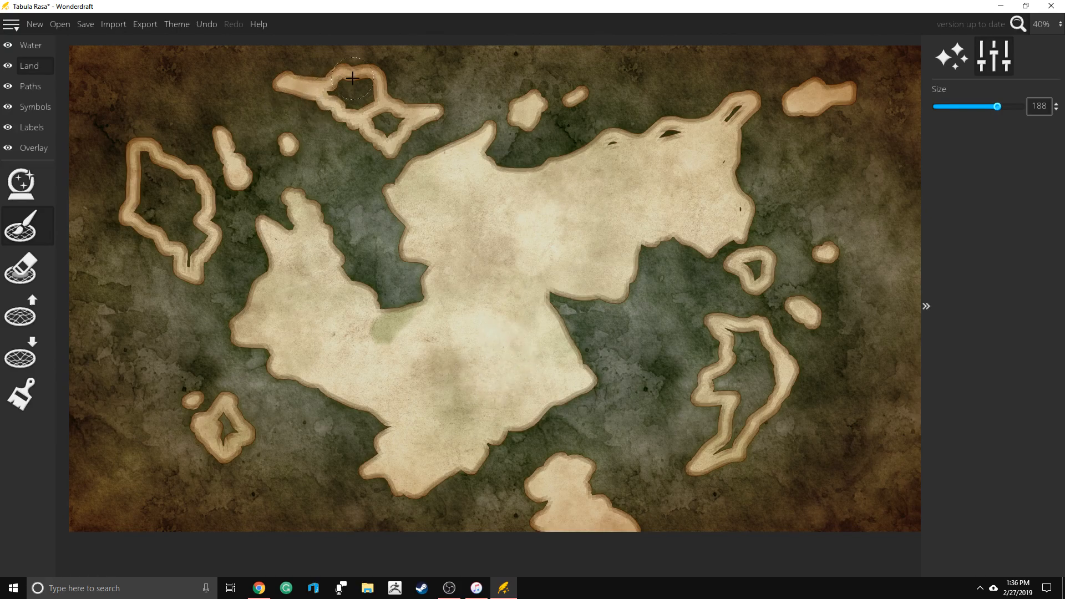
# Try the Black & White theme on the whole map with all theme filters enabled
pyautogui.click(184, 25)
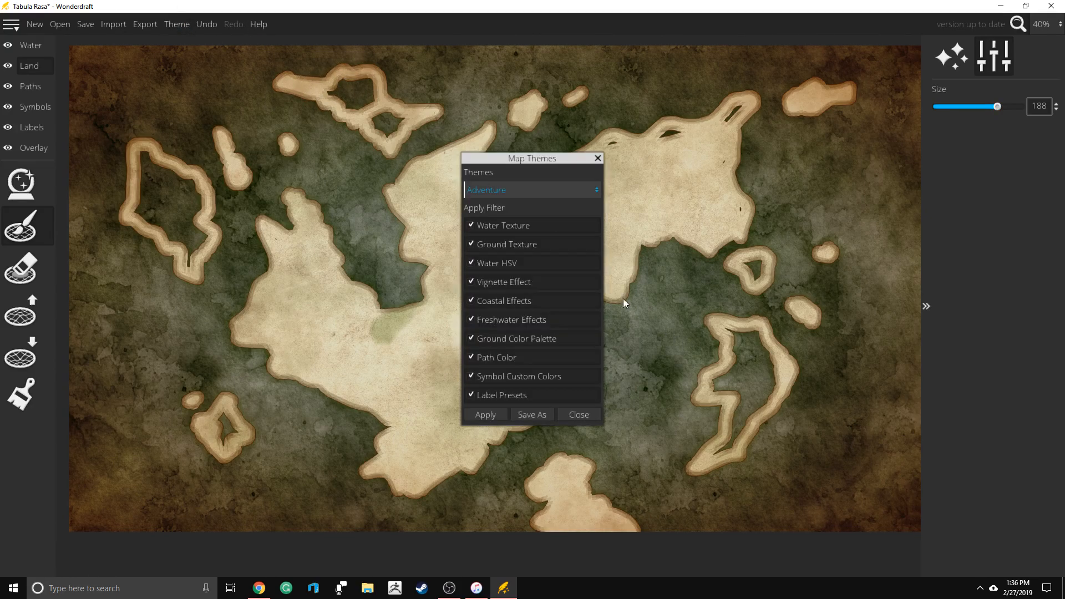
pyautogui.click(544, 186)
pyautogui.click(549, 230)
pyautogui.click(488, 415)
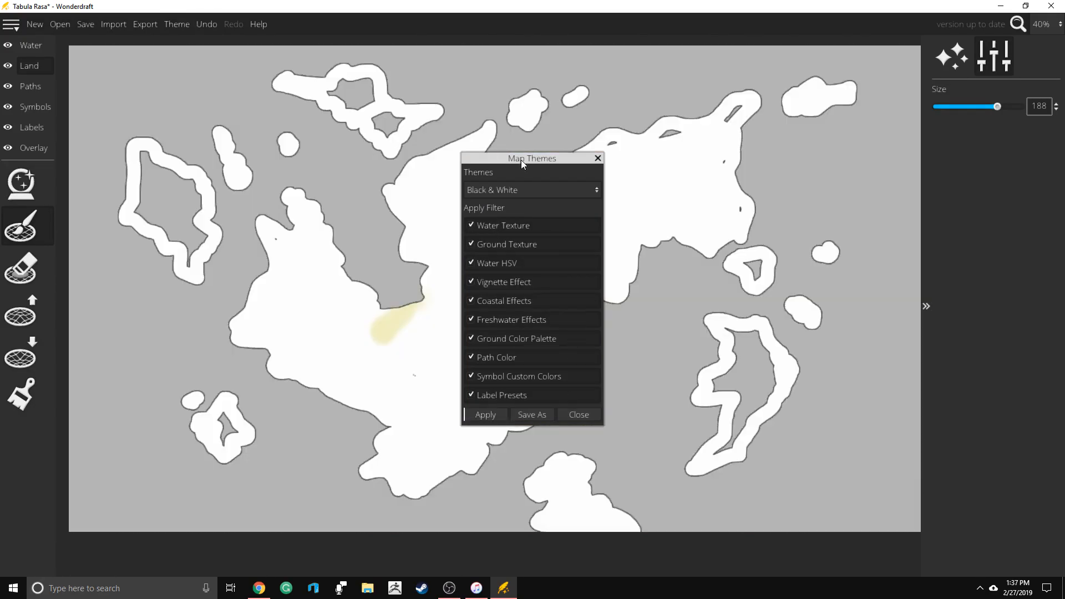
# Try the Pastel theme and the Paper theme on the map
pyautogui.click(520, 190)
pyautogui.click(530, 280)
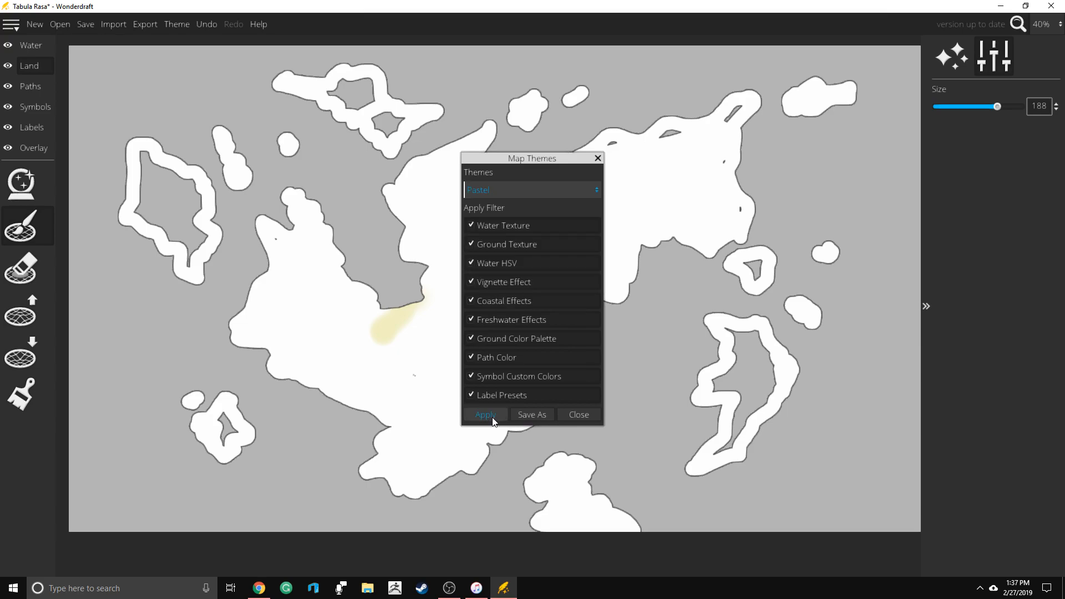
pyautogui.click(488, 416)
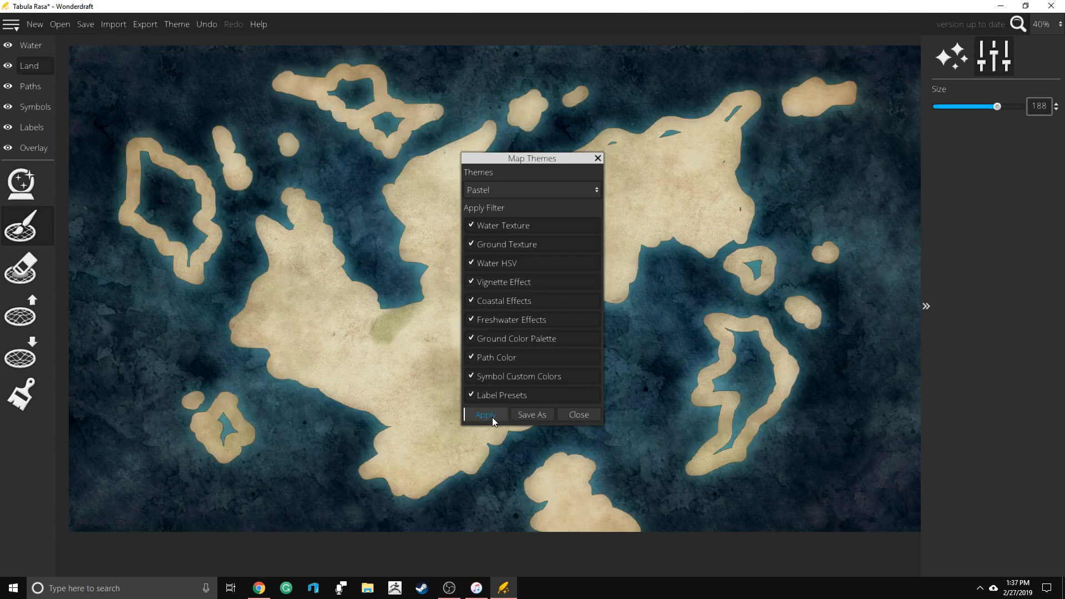
pyautogui.click(507, 186)
pyautogui.click(530, 265)
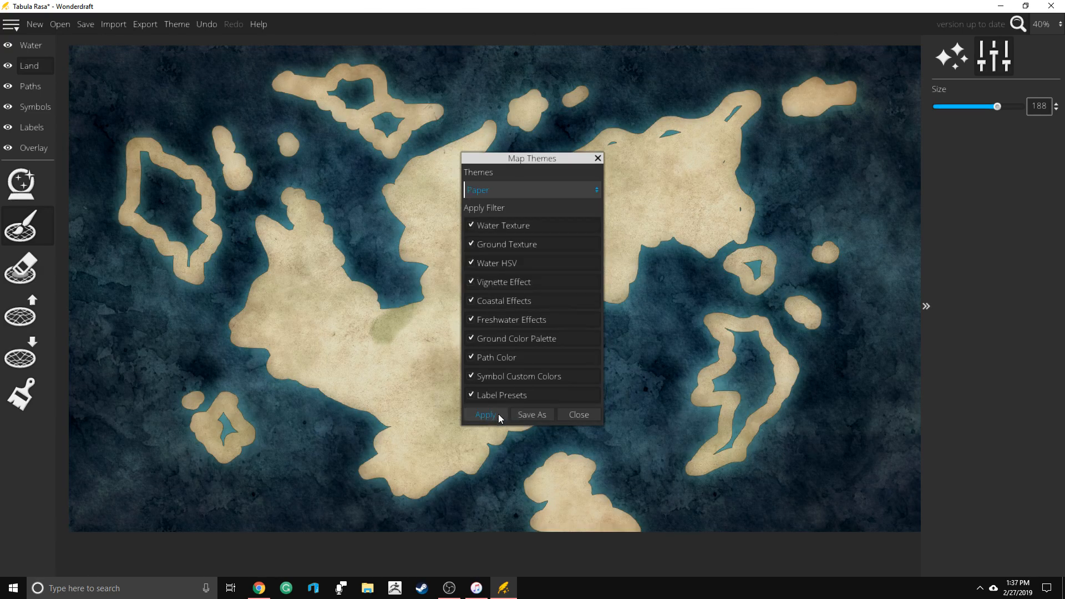
pyautogui.click(499, 414)
# Try the Worn theme on the map with all theme filters enabled
pyautogui.click(511, 189)
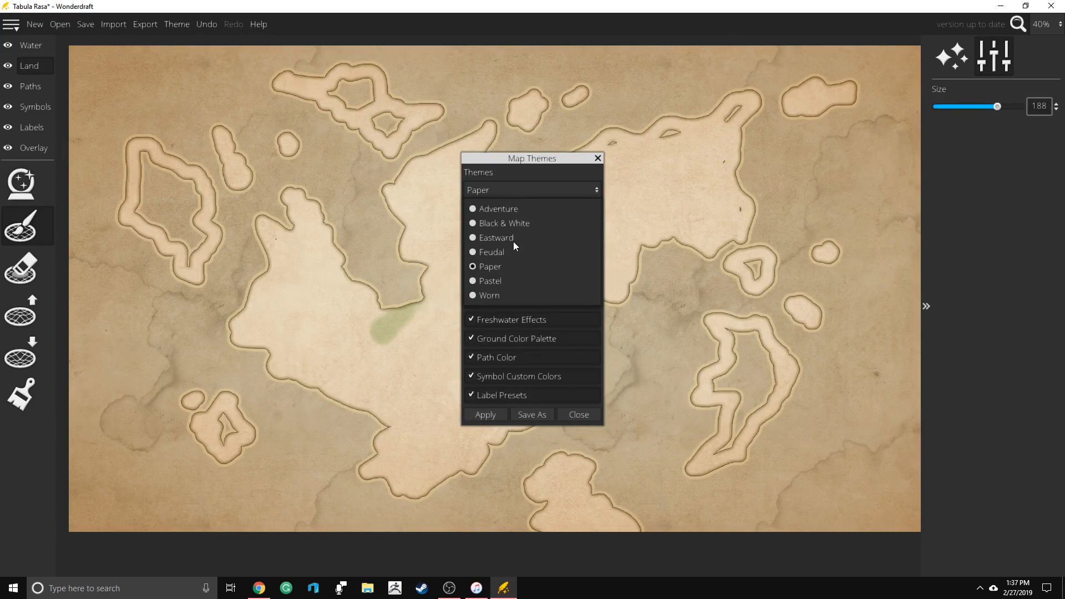
pyautogui.click(516, 294)
pyautogui.click(490, 413)
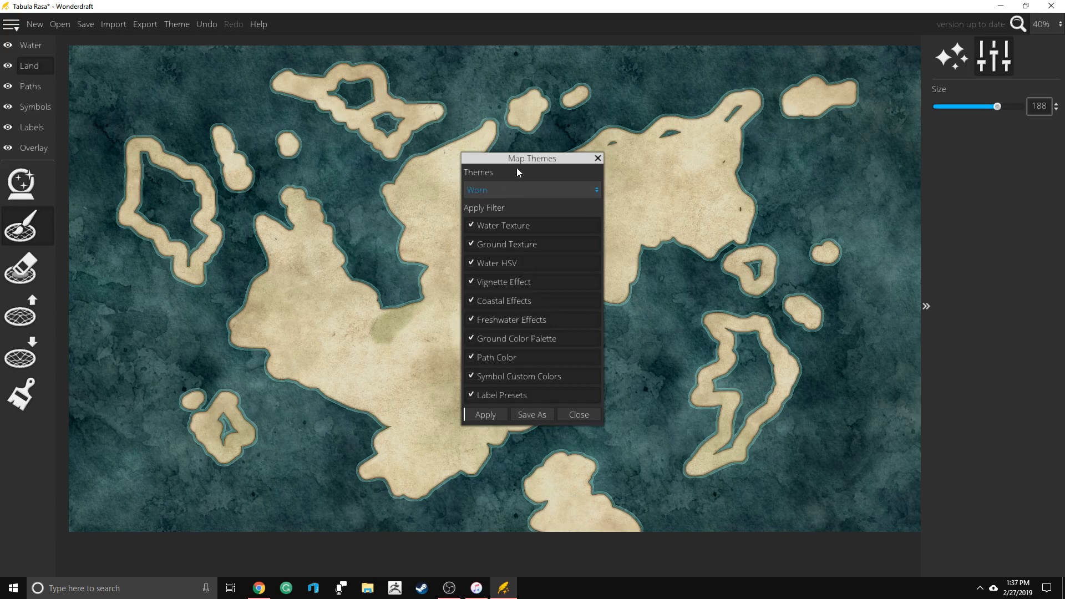
# Apply the Adventure theme to the map with all filters enabled and close the theme settings
pyautogui.click(536, 189)
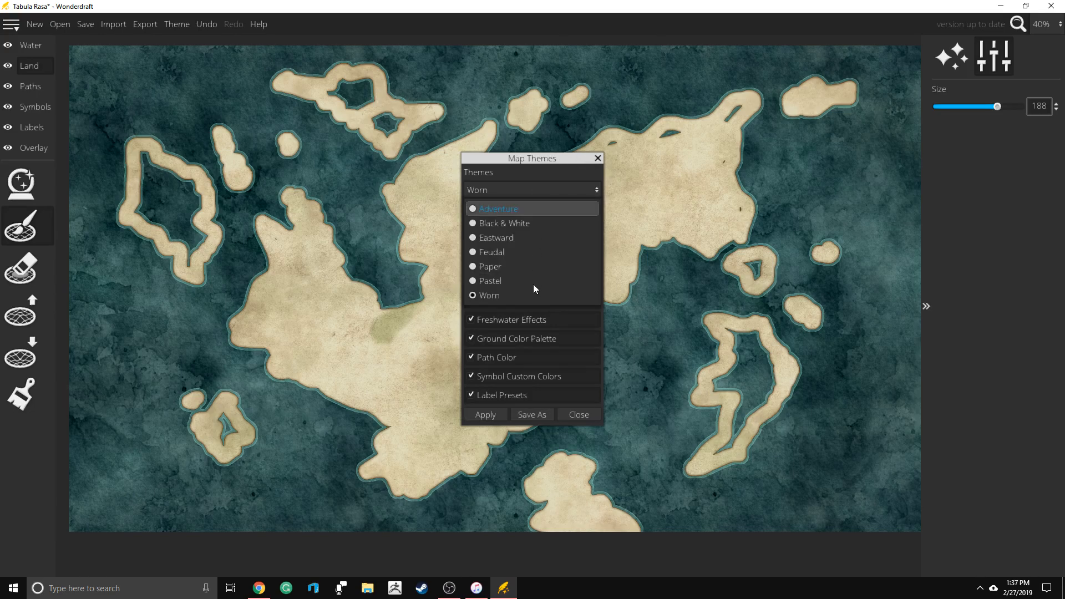
pyautogui.click(546, 210)
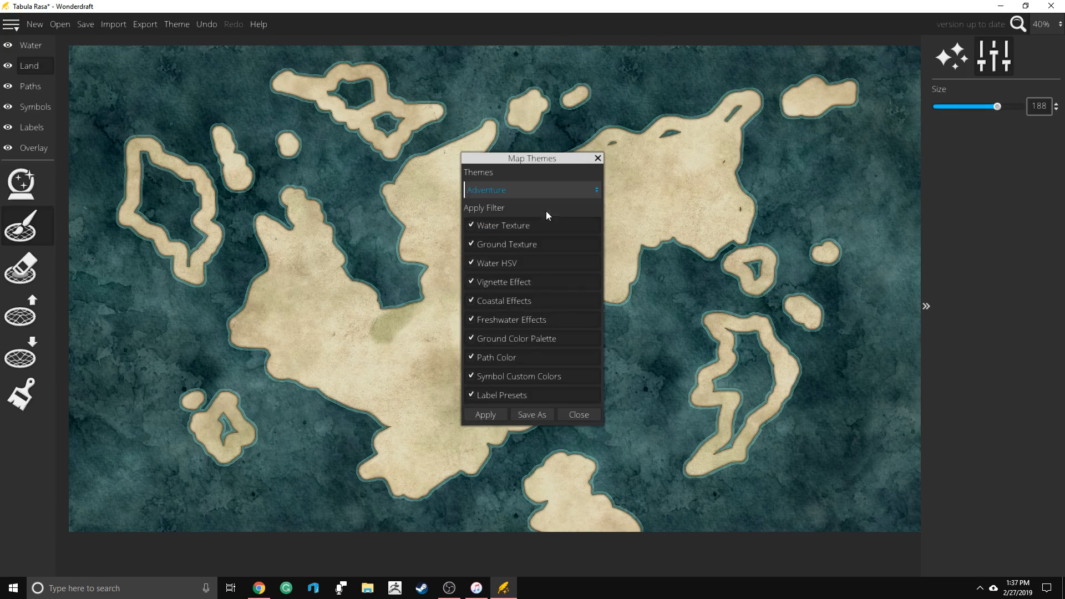
pyautogui.click(484, 414)
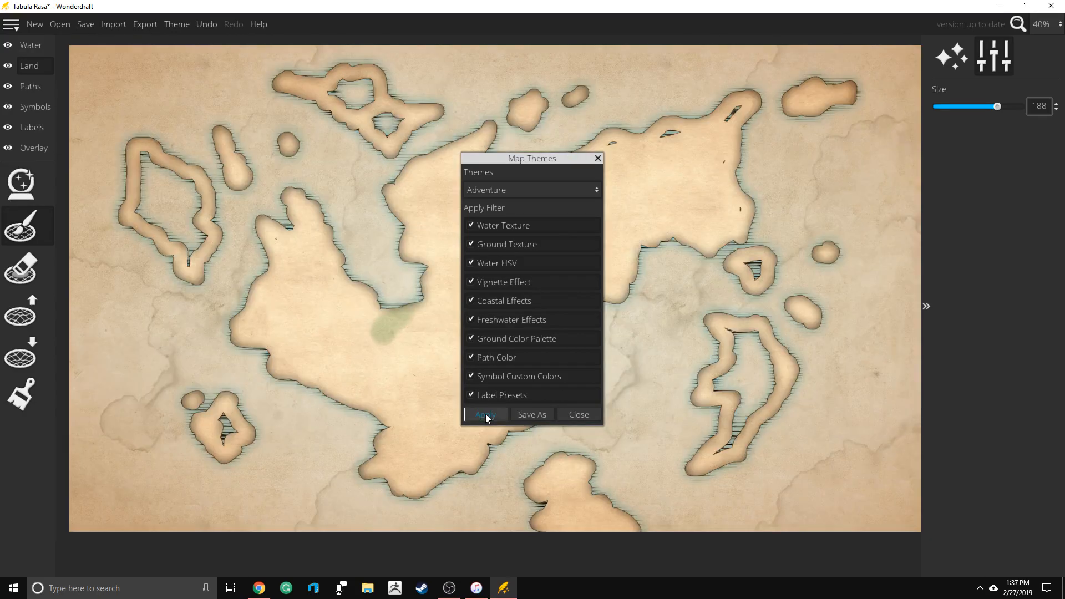
pyautogui.click(597, 159)
# Fill the hollow interiors of the ring-shaped islands and the gaps along the continent's northern coast with land
pyautogui.moveTo(252, 417); pyautogui.dragTo(220, 429)
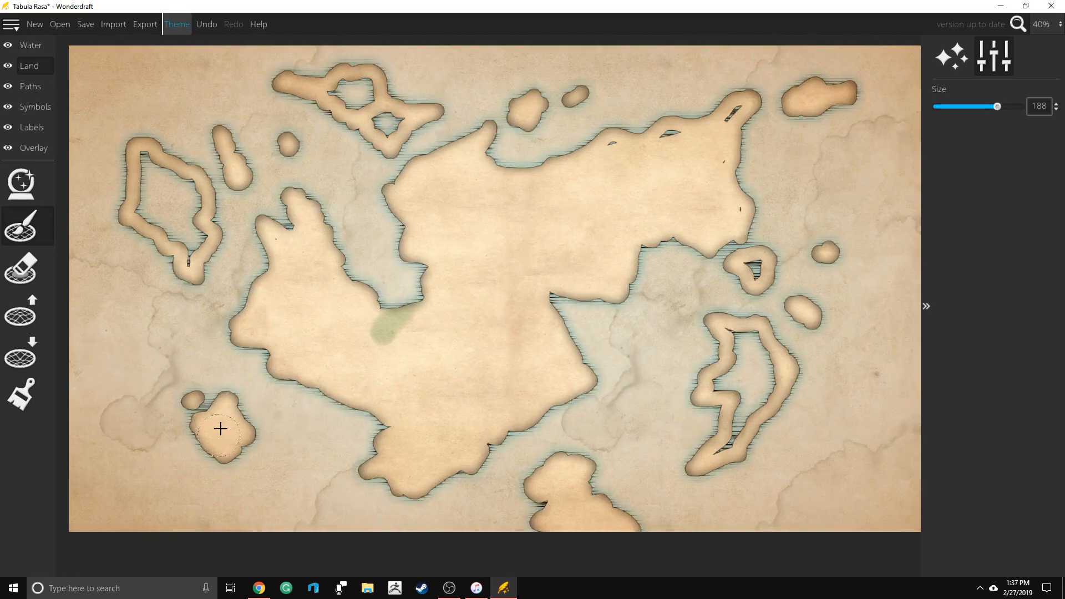
pyautogui.moveTo(151, 180)
pyautogui.mouseDown()
pyautogui.moveTo(151, 206)
pyautogui.moveTo(190, 242)
pyautogui.moveTo(164, 180)
pyautogui.mouseUp()
pyautogui.moveTo(354, 98)
pyautogui.mouseDown()
pyautogui.moveTo(342, 92)
pyautogui.moveTo(389, 124)
pyautogui.mouseUp()
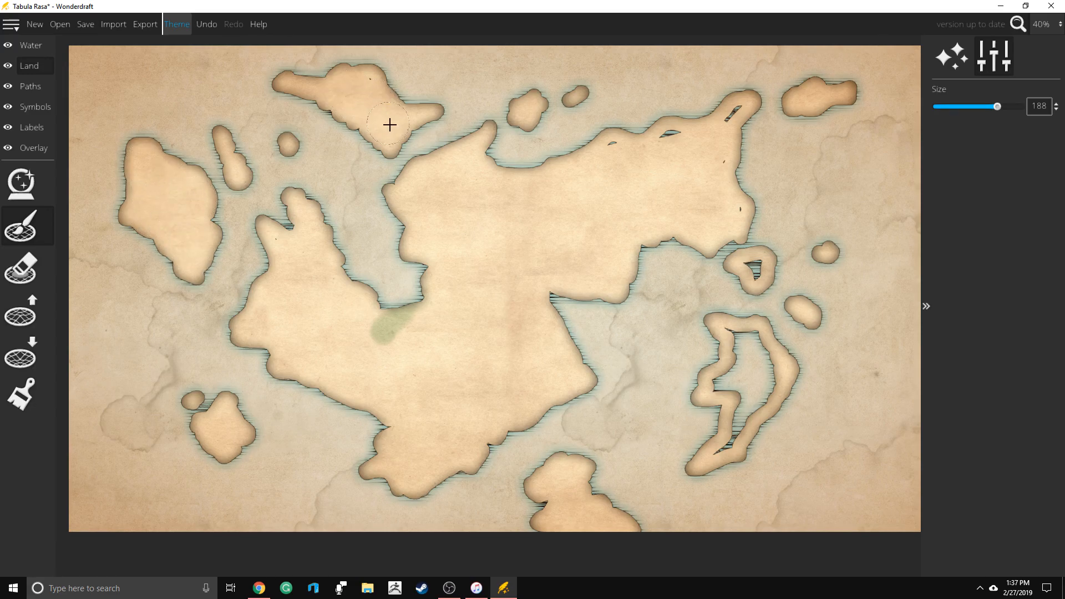
pyautogui.click(368, 81)
pyautogui.moveTo(678, 144)
pyautogui.mouseDown()
pyautogui.moveTo(634, 164)
pyautogui.moveTo(613, 135)
pyautogui.mouseUp()
pyautogui.moveTo(759, 270); pyautogui.dragTo(756, 266)
pyautogui.moveTo(741, 333)
pyautogui.mouseDown()
pyautogui.moveTo(755, 386)
pyautogui.moveTo(723, 385)
pyautogui.moveTo(740, 388)
pyautogui.moveTo(743, 412)
pyautogui.moveTo(719, 452)
pyautogui.mouseUp()
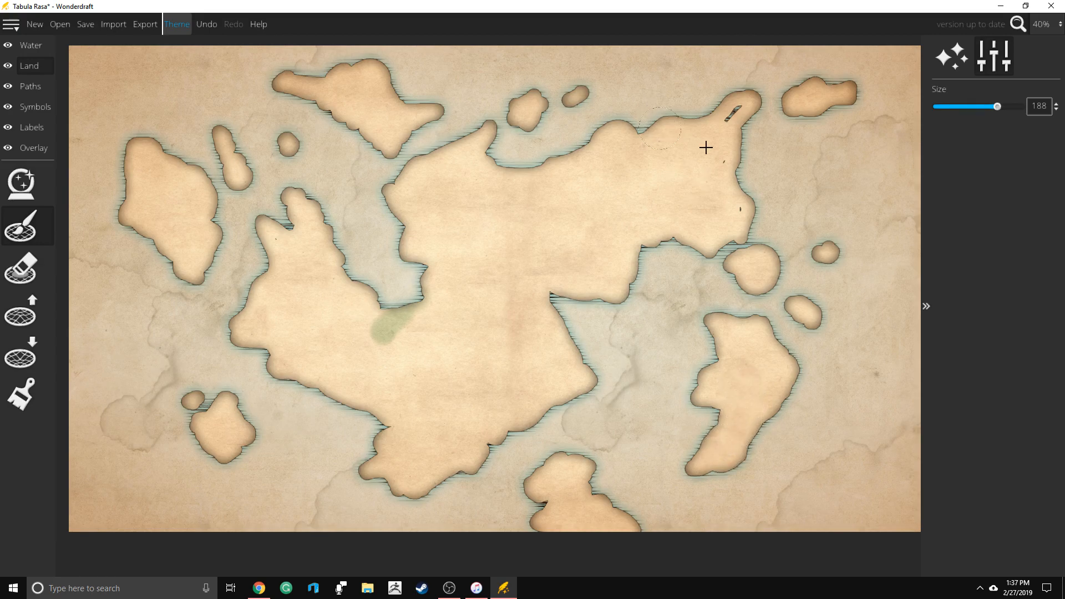
# Join the nearby eastern and northeastern islands to the continent and add a narrow spit on its northern coast using brush size 28
pyautogui.moveTo(728, 127)
pyautogui.mouseDown()
pyautogui.moveTo(734, 213)
pyautogui.moveTo(763, 263)
pyautogui.moveTo(771, 220)
pyautogui.mouseUp()
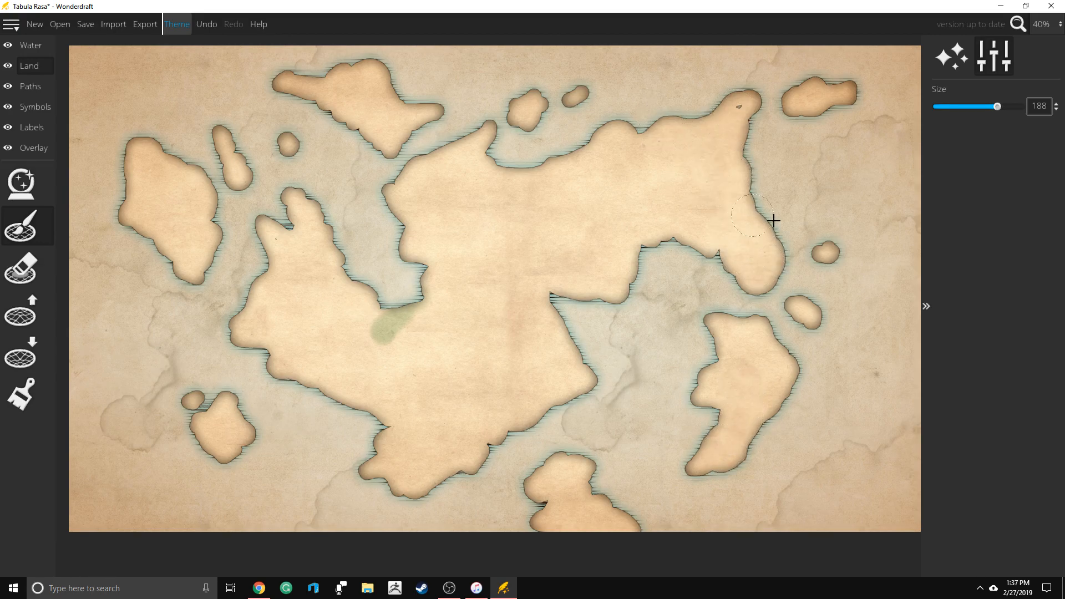
pyautogui.moveTo(812, 256)
pyautogui.mouseDown()
pyautogui.moveTo(775, 248)
pyautogui.moveTo(815, 283)
pyautogui.moveTo(846, 288)
pyautogui.moveTo(844, 315)
pyautogui.moveTo(858, 324)
pyautogui.mouseUp()
pyautogui.moveTo(742, 106); pyautogui.dragTo(798, 102)
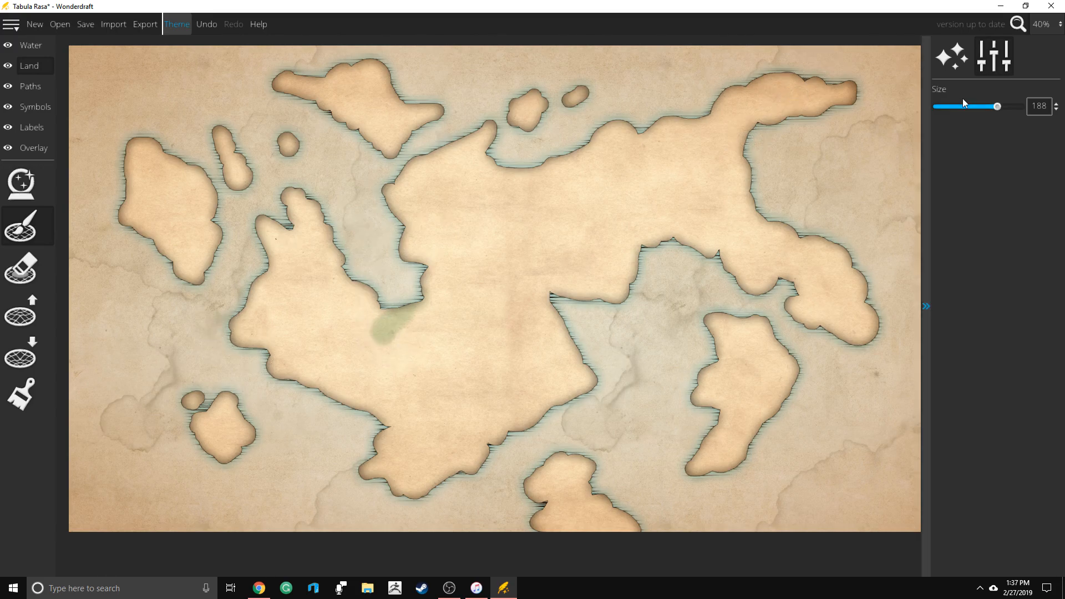
pyautogui.moveTo(997, 107); pyautogui.dragTo(942, 106)
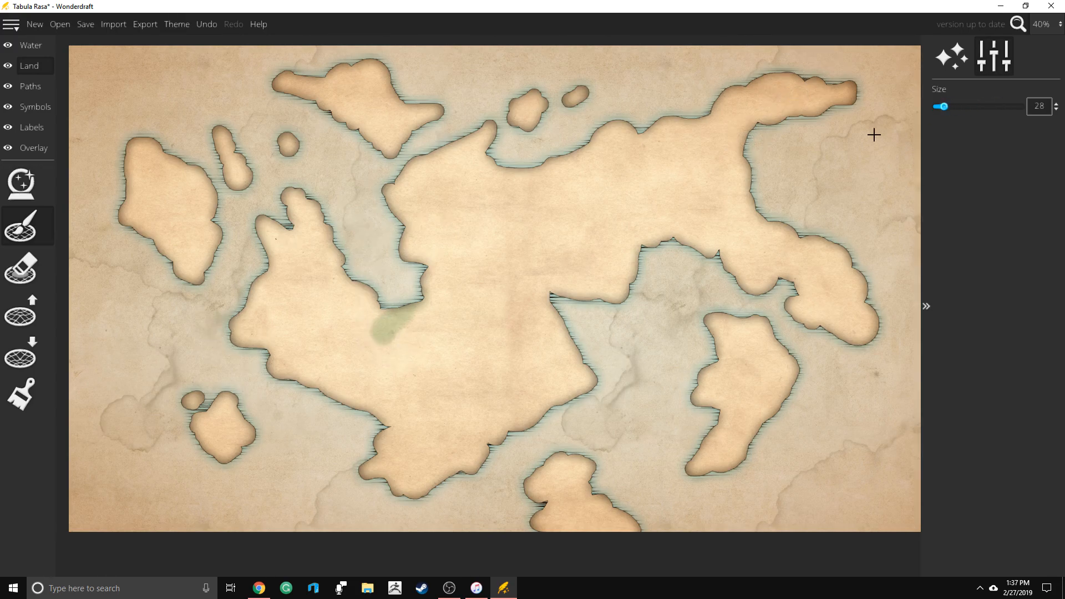
pyautogui.moveTo(554, 156)
pyautogui.mouseDown()
pyautogui.moveTo(569, 130)
pyautogui.moveTo(565, 153)
pyautogui.mouseUp()
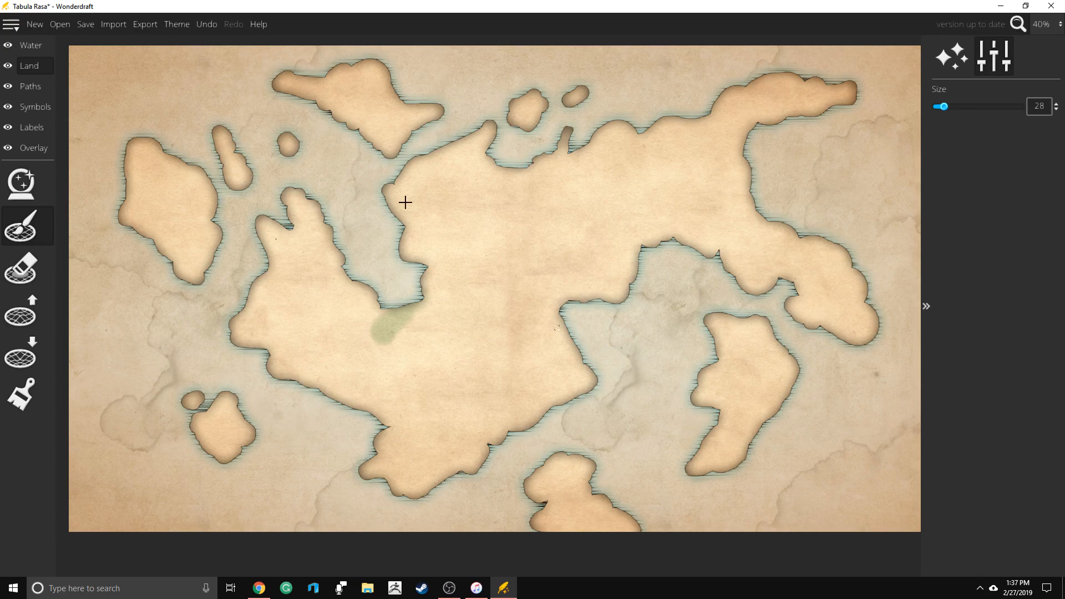
# Roughen the coastline around the northwestern peninsula, the bay and the northern coast with the raise-land brush, enlarging its size to 99
pyautogui.click(22, 268)
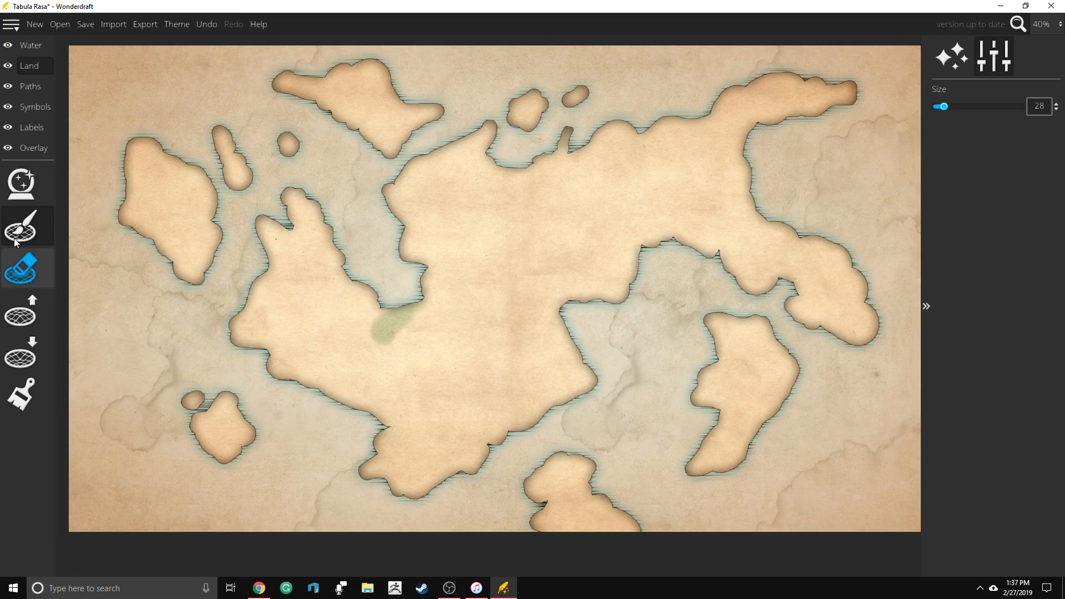
pyautogui.click(25, 316)
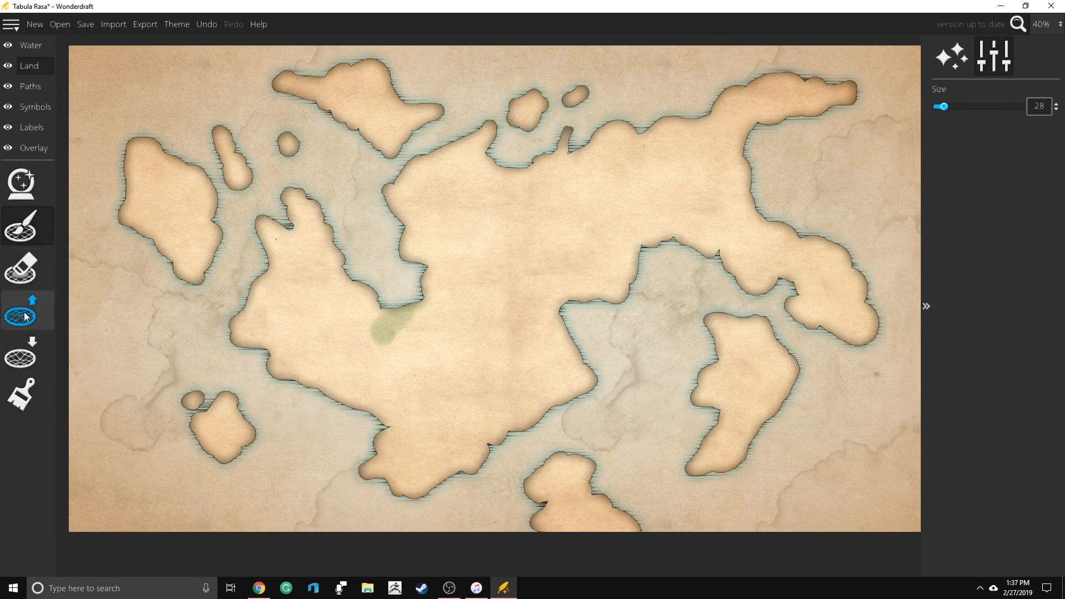
pyautogui.click(16, 322)
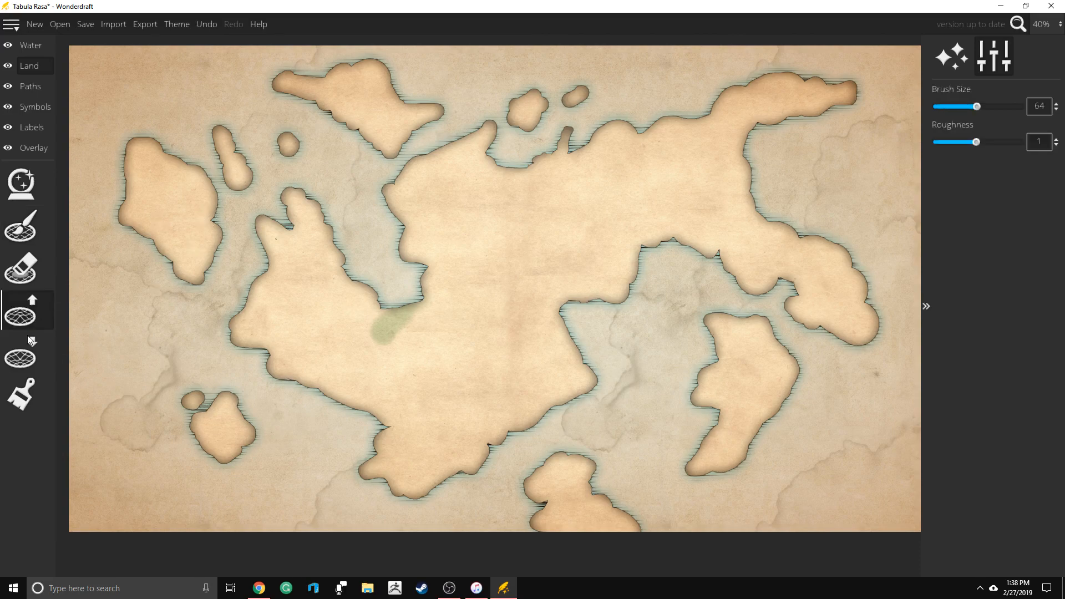
pyautogui.moveTo(329, 169); pyautogui.dragTo(312, 198)
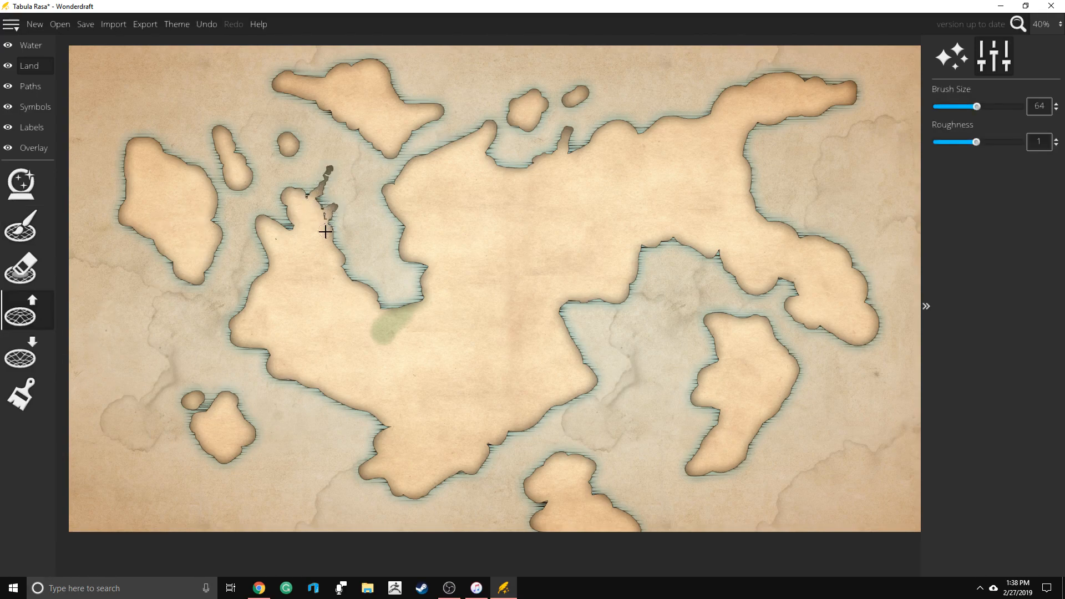
pyautogui.moveTo(976, 107); pyautogui.dragTo(1001, 105)
pyautogui.moveTo(334, 223)
pyautogui.mouseDown()
pyautogui.moveTo(349, 274)
pyautogui.moveTo(376, 294)
pyautogui.moveTo(381, 287)
pyautogui.moveTo(380, 300)
pyautogui.moveTo(409, 303)
pyautogui.moveTo(384, 312)
pyautogui.moveTo(414, 303)
pyautogui.moveTo(418, 280)
pyautogui.moveTo(418, 305)
pyautogui.moveTo(426, 268)
pyautogui.moveTo(386, 244)
pyautogui.moveTo(401, 247)
pyautogui.moveTo(386, 190)
pyautogui.moveTo(394, 175)
pyautogui.moveTo(489, 126)
pyautogui.moveTo(464, 145)
pyautogui.moveTo(497, 137)
pyautogui.moveTo(484, 162)
pyautogui.moveTo(510, 174)
pyautogui.moveTo(534, 161)
pyautogui.mouseUp()
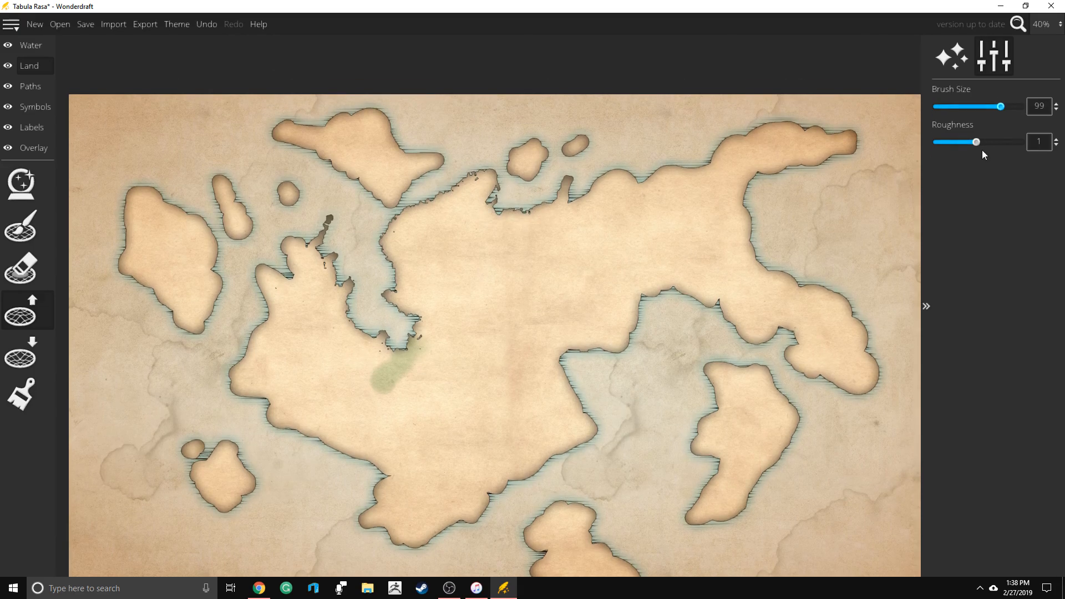
# Set the roughness to 0.68 and raise jagged land along the main continent's northern coast and down its northeastern shore
pyautogui.moveTo(964, 142); pyautogui.dragTo(961, 142)
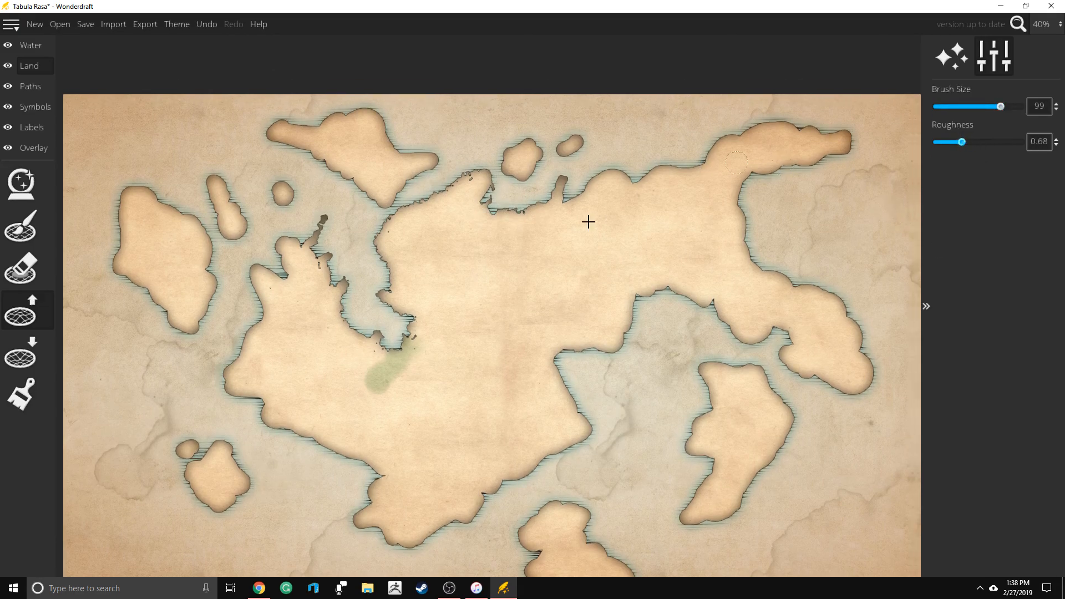
pyautogui.moveTo(532, 208)
pyautogui.mouseDown()
pyautogui.moveTo(558, 179)
pyautogui.moveTo(564, 199)
pyautogui.moveTo(591, 188)
pyautogui.moveTo(564, 203)
pyautogui.moveTo(614, 170)
pyautogui.moveTo(633, 180)
pyautogui.moveTo(681, 144)
pyautogui.moveTo(674, 166)
pyautogui.moveTo(713, 155)
pyautogui.moveTo(695, 176)
pyautogui.moveTo(675, 163)
pyautogui.moveTo(711, 163)
pyautogui.moveTo(733, 147)
pyautogui.moveTo(741, 116)
pyautogui.moveTo(748, 127)
pyautogui.moveTo(828, 128)
pyautogui.moveTo(806, 127)
pyautogui.moveTo(837, 137)
pyautogui.moveTo(842, 153)
pyautogui.moveTo(745, 176)
pyautogui.moveTo(799, 166)
pyautogui.moveTo(761, 174)
pyautogui.moveTo(744, 191)
pyautogui.moveTo(745, 244)
pyautogui.mouseUp()
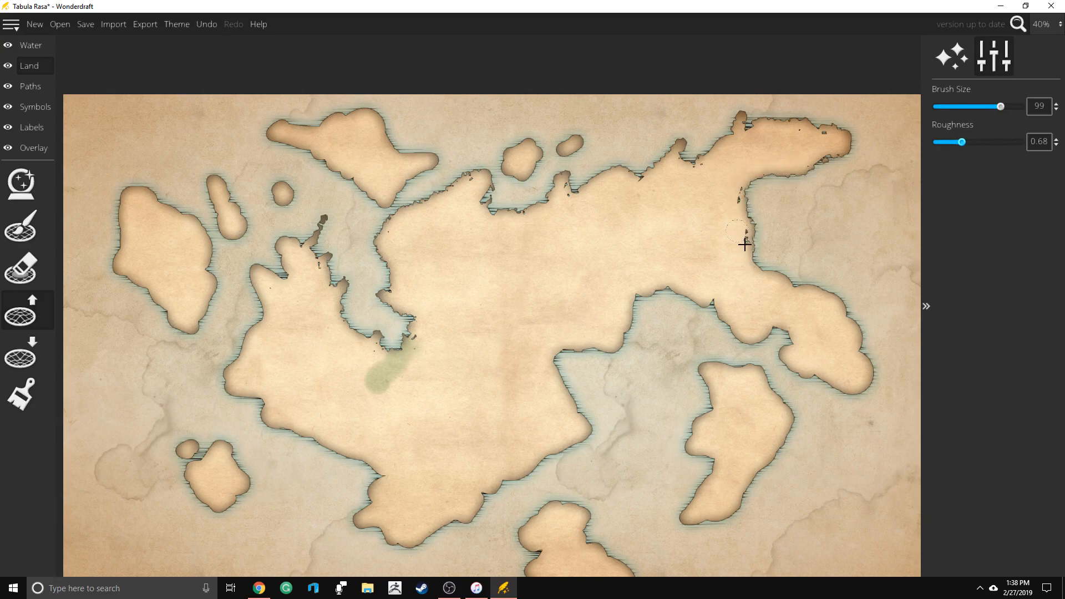
pyautogui.moveTo(735, 199); pyautogui.dragTo(744, 228)
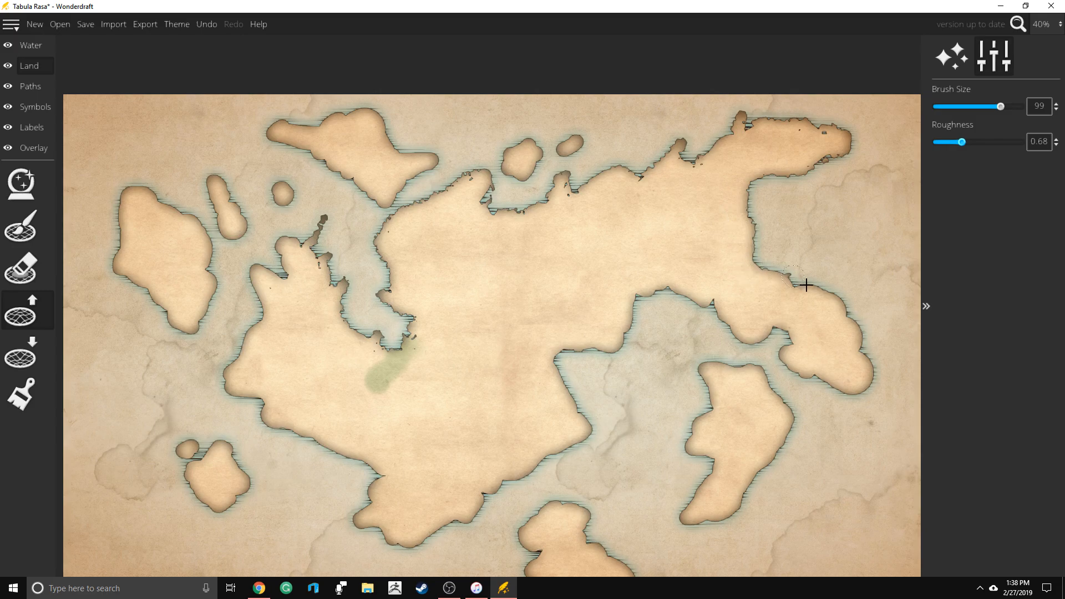
# Raise small peninsulas along the main continent's eastern coast and add islets off its northeastern tip
pyautogui.moveTo(845, 280)
pyautogui.mouseDown()
pyautogui.moveTo(826, 292)
pyautogui.moveTo(846, 317)
pyautogui.mouseUp()
pyautogui.moveTo(780, 205)
pyautogui.mouseDown()
pyautogui.moveTo(750, 226)
pyautogui.moveTo(786, 204)
pyautogui.moveTo(756, 232)
pyautogui.moveTo(761, 260)
pyautogui.mouseUp()
pyautogui.moveTo(810, 200); pyautogui.dragTo(843, 176)
pyautogui.moveTo(871, 127); pyautogui.dragTo(855, 156)
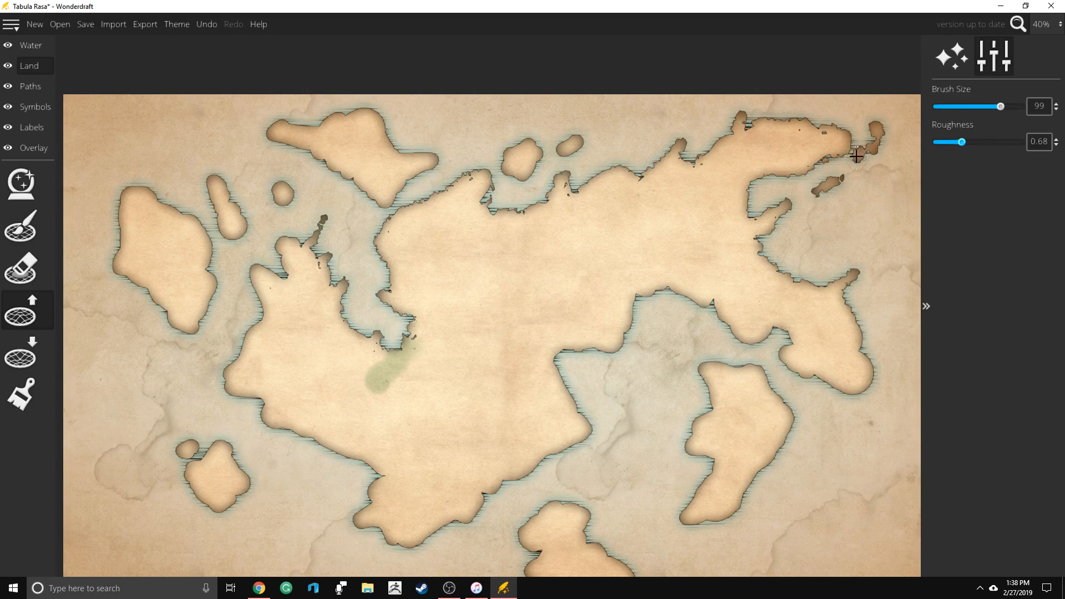
pyautogui.moveTo(872, 353)
pyautogui.mouseDown()
pyautogui.moveTo(867, 403)
pyautogui.moveTo(868, 357)
pyautogui.mouseUp()
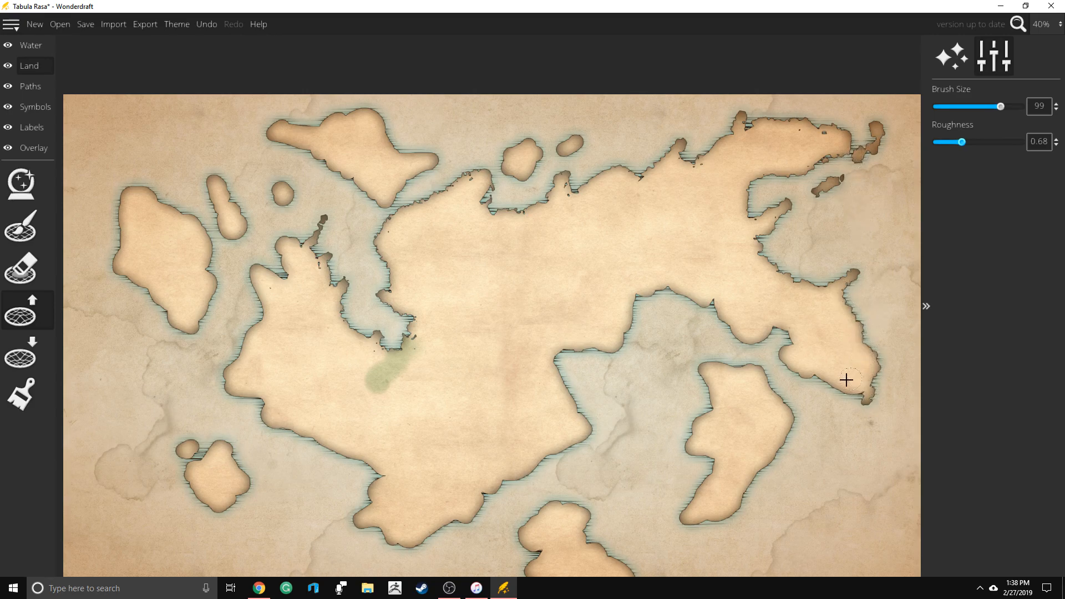
# Reshape the large southeastern island with jagged edges and narrow peninsulas on its southern, western and northern sides
pyautogui.moveTo(775, 460)
pyautogui.mouseDown()
pyautogui.moveTo(772, 527)
pyautogui.moveTo(768, 453)
pyautogui.moveTo(779, 449)
pyautogui.moveTo(770, 494)
pyautogui.moveTo(754, 476)
pyautogui.moveTo(735, 516)
pyautogui.moveTo(665, 526)
pyautogui.moveTo(687, 508)
pyautogui.mouseUp()
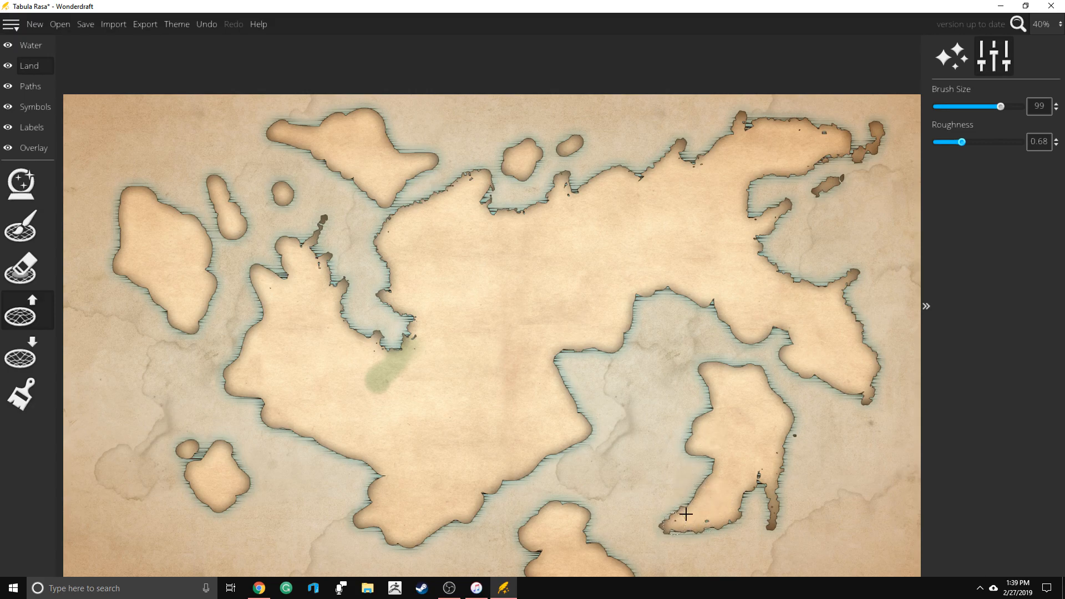
pyautogui.moveTo(702, 489)
pyautogui.mouseDown()
pyautogui.moveTo(693, 451)
pyautogui.moveTo(628, 452)
pyautogui.moveTo(664, 441)
pyautogui.moveTo(669, 451)
pyautogui.moveTo(684, 435)
pyautogui.moveTo(657, 452)
pyautogui.mouseUp()
pyautogui.moveTo(706, 406)
pyautogui.mouseDown()
pyautogui.moveTo(670, 374)
pyautogui.moveTo(705, 381)
pyautogui.moveTo(716, 398)
pyautogui.moveTo(673, 379)
pyautogui.moveTo(711, 365)
pyautogui.mouseUp()
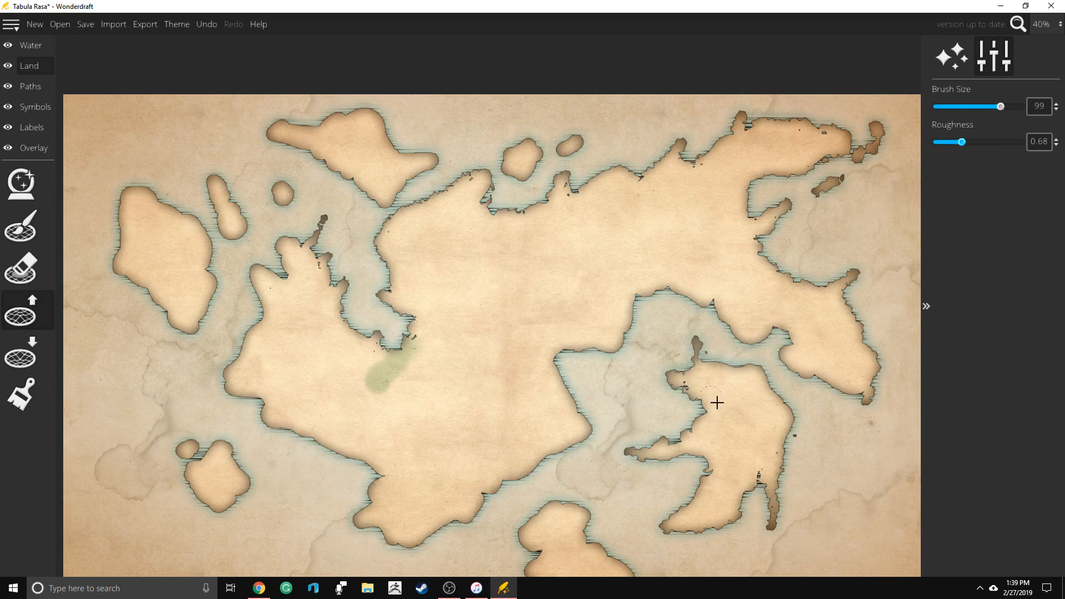
pyautogui.moveTo(757, 461); pyautogui.dragTo(759, 468)
pyautogui.moveTo(697, 358)
pyautogui.mouseDown()
pyautogui.moveTo(721, 358)
pyautogui.moveTo(699, 346)
pyautogui.moveTo(725, 361)
pyautogui.moveTo(696, 357)
pyautogui.mouseUp()
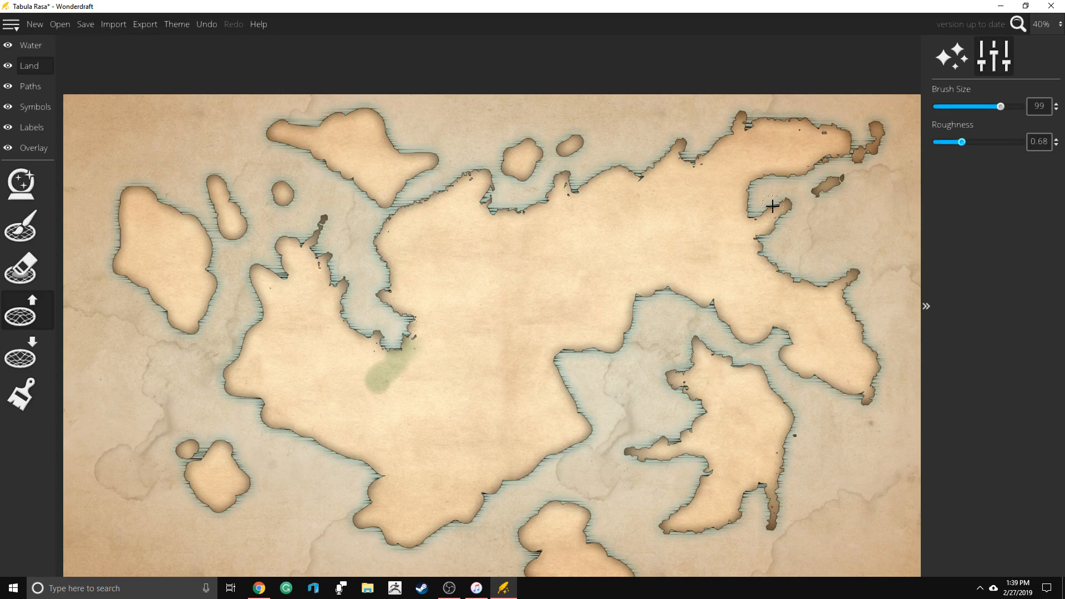
# Raise jagged peninsulas along the main continent's southern and southwestern coast, including a long western point
pyautogui.scroll(-3, 477, 472)
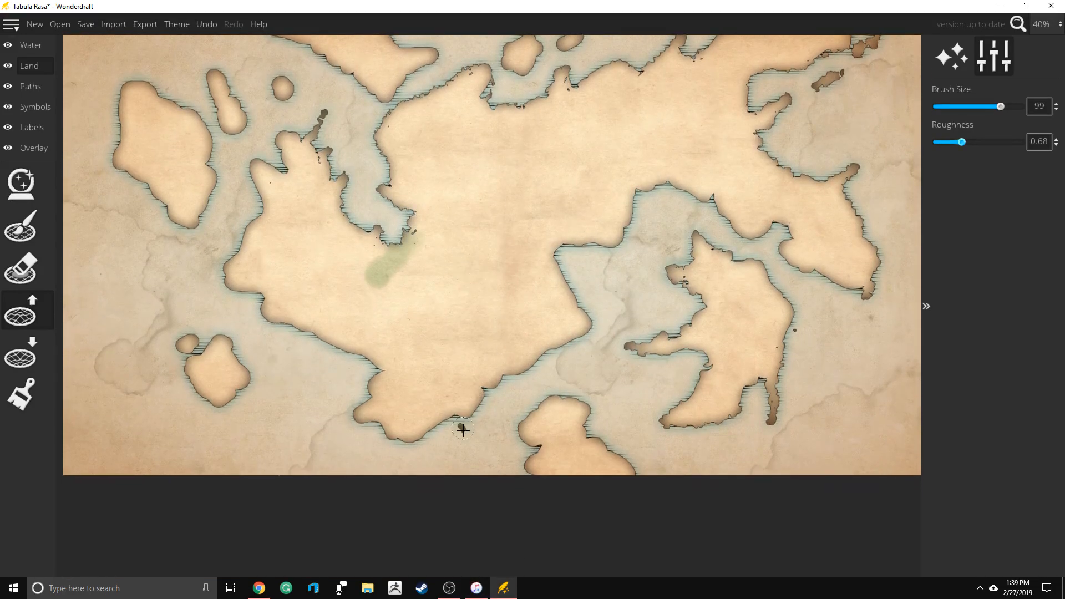
pyautogui.moveTo(463, 429)
pyautogui.mouseDown()
pyautogui.moveTo(449, 409)
pyautogui.moveTo(457, 403)
pyautogui.moveTo(465, 416)
pyautogui.moveTo(436, 419)
pyautogui.moveTo(385, 456)
pyautogui.moveTo(390, 436)
pyautogui.moveTo(407, 442)
pyautogui.moveTo(320, 418)
pyautogui.moveTo(379, 393)
pyautogui.moveTo(351, 410)
pyautogui.moveTo(383, 425)
pyautogui.moveTo(379, 372)
pyautogui.moveTo(310, 332)
pyautogui.moveTo(263, 338)
pyautogui.moveTo(289, 327)
pyautogui.mouseUp()
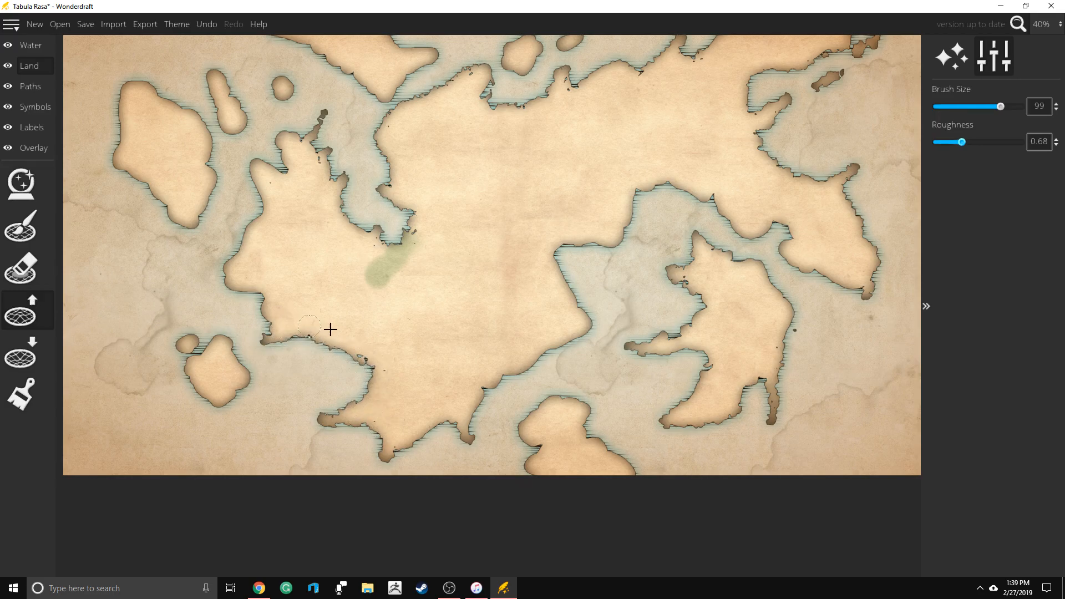
pyautogui.moveTo(364, 355)
pyautogui.mouseDown()
pyautogui.moveTo(351, 378)
pyautogui.moveTo(372, 364)
pyautogui.mouseUp()
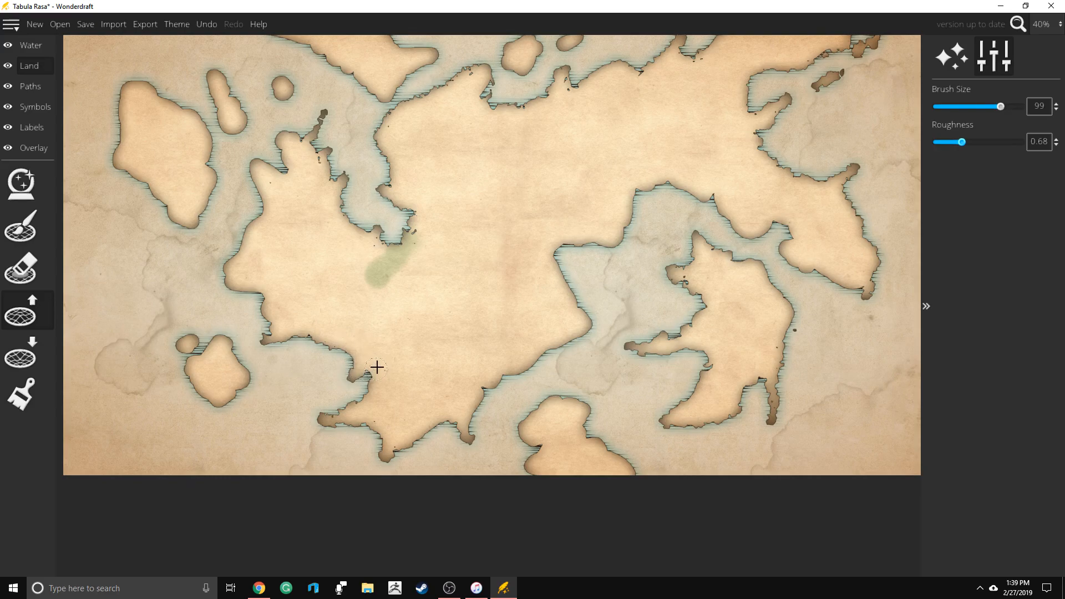
pyautogui.moveTo(228, 263)
pyautogui.mouseDown()
pyautogui.moveTo(192, 282)
pyautogui.moveTo(212, 292)
pyautogui.moveTo(226, 273)
pyautogui.moveTo(197, 284)
pyautogui.moveTo(220, 277)
pyautogui.mouseUp()
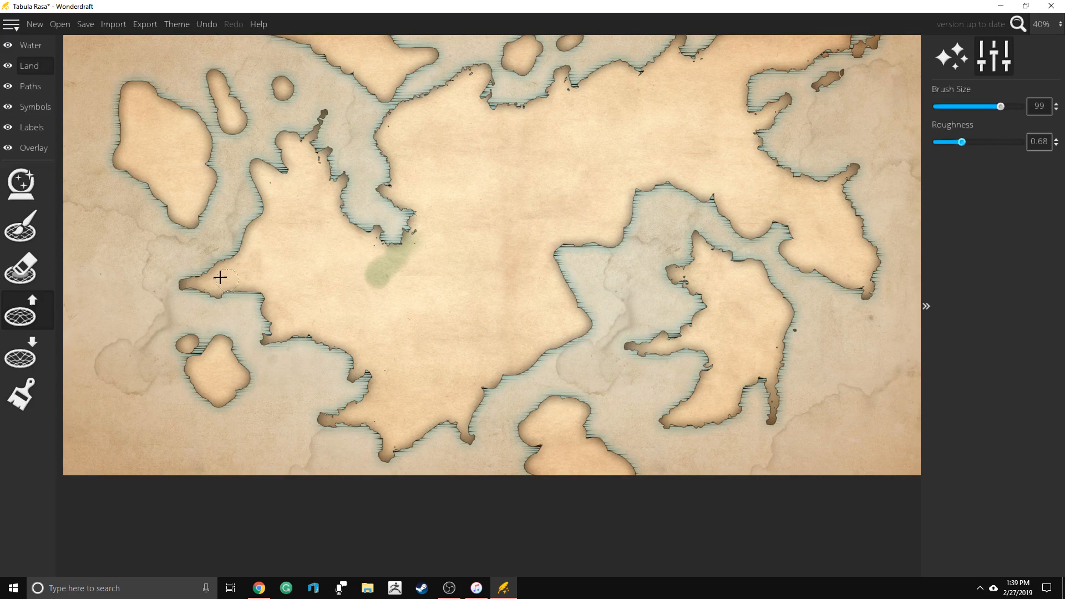
# Merge the southwestern island with its neighbouring islet, extend its corners into points, and raise a curved islet east of it
pyautogui.moveTo(205, 349)
pyautogui.mouseDown()
pyautogui.moveTo(154, 332)
pyautogui.moveTo(191, 368)
pyautogui.moveTo(191, 347)
pyautogui.moveTo(196, 388)
pyautogui.moveTo(233, 432)
pyautogui.moveTo(233, 393)
pyautogui.moveTo(271, 374)
pyautogui.moveTo(247, 378)
pyautogui.moveTo(226, 344)
pyautogui.moveTo(234, 382)
pyautogui.mouseUp()
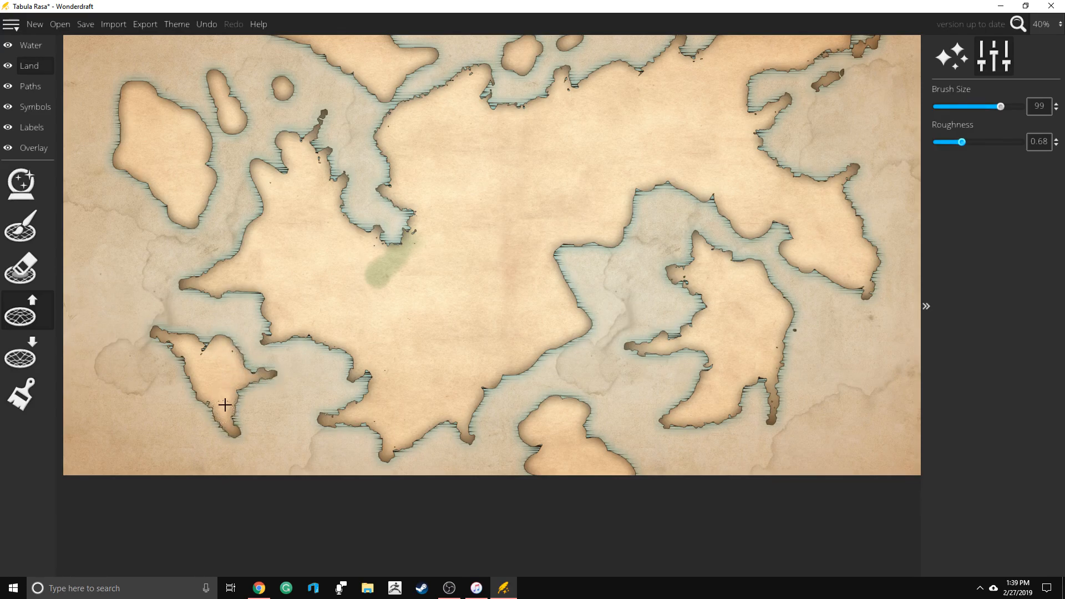
pyautogui.moveTo(309, 355)
pyautogui.mouseDown()
pyautogui.moveTo(326, 370)
pyautogui.moveTo(304, 365)
pyautogui.moveTo(324, 376)
pyautogui.mouseUp()
# Raise a scatter of islets and small peninsulas in the bay and strait between the main continent and the southeastern island
pyautogui.moveTo(560, 347)
pyautogui.mouseDown()
pyautogui.moveTo(504, 375)
pyautogui.moveTo(549, 365)
pyautogui.moveTo(554, 343)
pyautogui.moveTo(603, 324)
pyautogui.moveTo(582, 319)
pyautogui.mouseUp()
pyautogui.moveTo(554, 418)
pyautogui.mouseDown()
pyautogui.moveTo(594, 370)
pyautogui.moveTo(577, 398)
pyautogui.moveTo(606, 401)
pyautogui.moveTo(582, 427)
pyautogui.moveTo(606, 437)
pyautogui.mouseUp()
pyautogui.moveTo(624, 385); pyautogui.dragTo(625, 389)
pyautogui.moveTo(613, 353)
pyautogui.mouseDown()
pyautogui.moveTo(623, 322)
pyautogui.moveTo(610, 303)
pyautogui.moveTo(641, 319)
pyautogui.moveTo(673, 305)
pyautogui.moveTo(647, 287)
pyautogui.mouseUp()
pyautogui.moveTo(673, 244); pyautogui.dragTo(689, 219)
pyautogui.moveTo(601, 259)
pyautogui.mouseDown()
pyautogui.moveTo(571, 254)
pyautogui.moveTo(616, 244)
pyautogui.moveTo(656, 185)
pyautogui.moveTo(630, 235)
pyautogui.moveTo(586, 234)
pyautogui.moveTo(553, 254)
pyautogui.moveTo(566, 261)
pyautogui.moveTo(579, 248)
pyautogui.mouseUp()
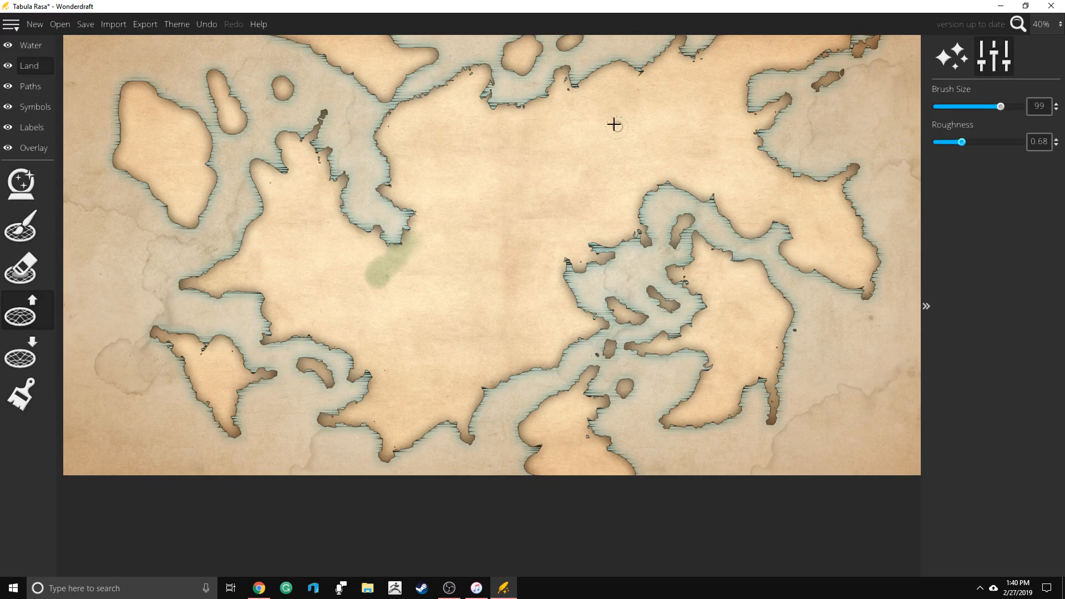
# Roughen the northern island west of the map's centre, extending it with western, eastern and southern peninsulas
pyautogui.scroll(2, 699, 59)
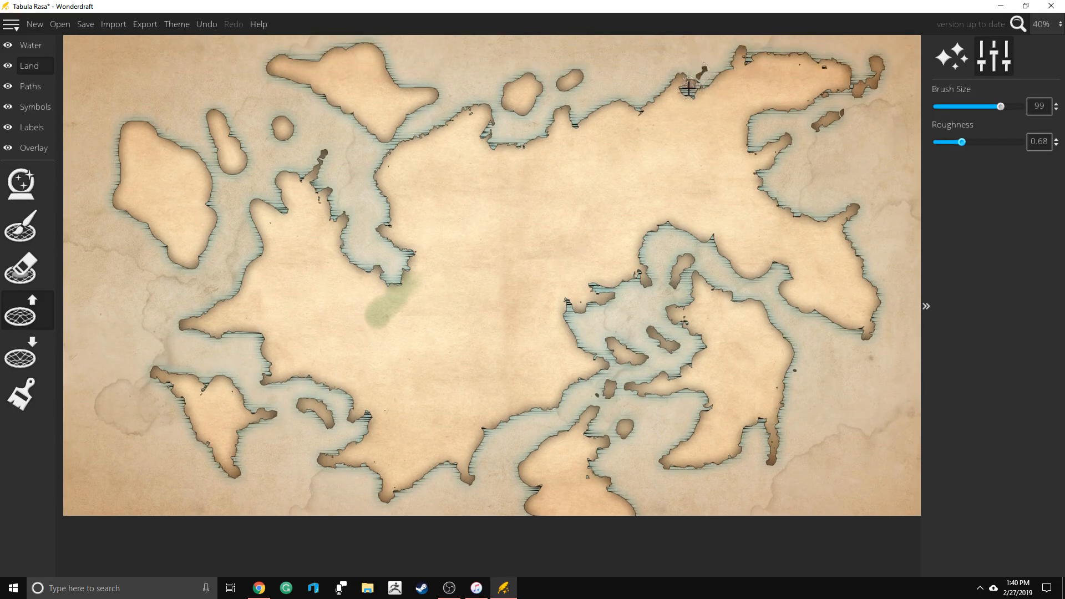
pyautogui.moveTo(350, 126)
pyautogui.mouseDown()
pyautogui.moveTo(351, 114)
pyautogui.moveTo(361, 124)
pyautogui.moveTo(328, 97)
pyautogui.moveTo(229, 80)
pyautogui.moveTo(261, 77)
pyautogui.mouseUp()
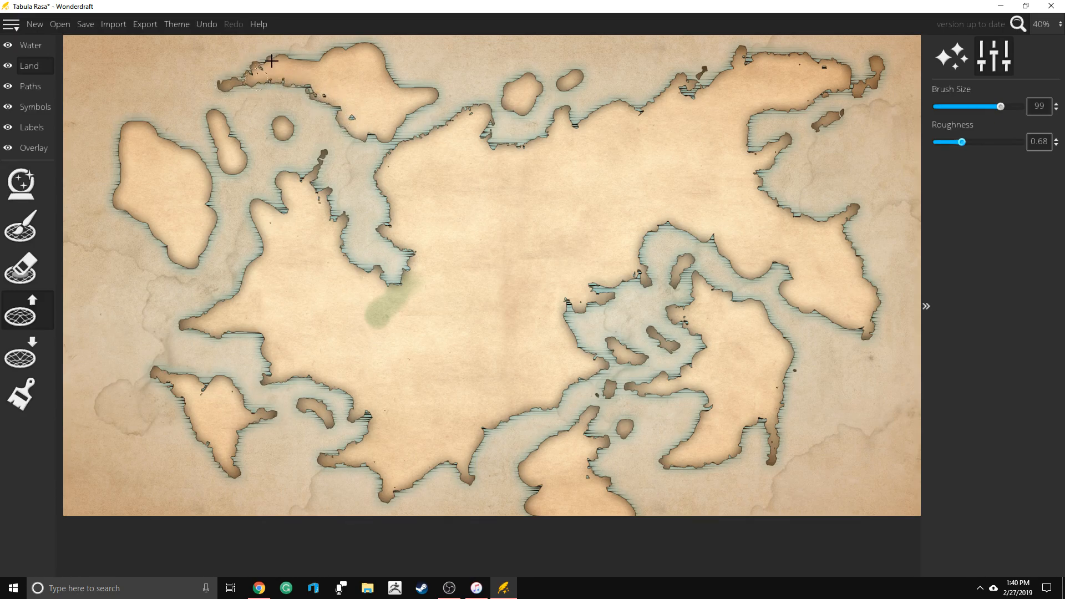
pyautogui.scroll(4, 305, 52)
pyautogui.moveTo(371, 129)
pyautogui.mouseDown()
pyautogui.moveTo(389, 137)
pyautogui.moveTo(344, 123)
pyautogui.moveTo(329, 134)
pyautogui.moveTo(387, 162)
pyautogui.moveTo(431, 167)
pyautogui.moveTo(353, 237)
pyautogui.moveTo(361, 198)
pyautogui.mouseUp()
# Extend the small north-central island with two arms and raise several islets along the northern map edge
pyautogui.moveTo(533, 153)
pyautogui.mouseDown()
pyautogui.moveTo(557, 131)
pyautogui.moveTo(556, 165)
pyautogui.moveTo(599, 158)
pyautogui.moveTo(542, 176)
pyautogui.moveTo(540, 161)
pyautogui.moveTo(585, 161)
pyautogui.mouseUp()
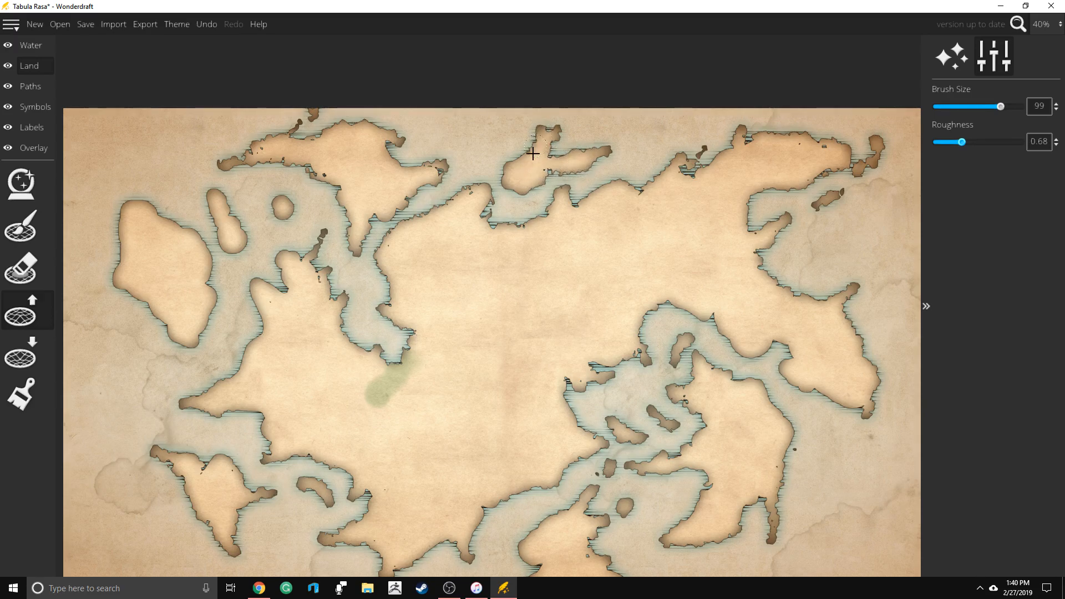
pyautogui.moveTo(627, 151)
pyautogui.mouseDown()
pyautogui.moveTo(654, 119)
pyautogui.moveTo(703, 105)
pyautogui.moveTo(691, 105)
pyautogui.mouseUp()
pyautogui.moveTo(608, 112); pyautogui.dragTo(608, 105)
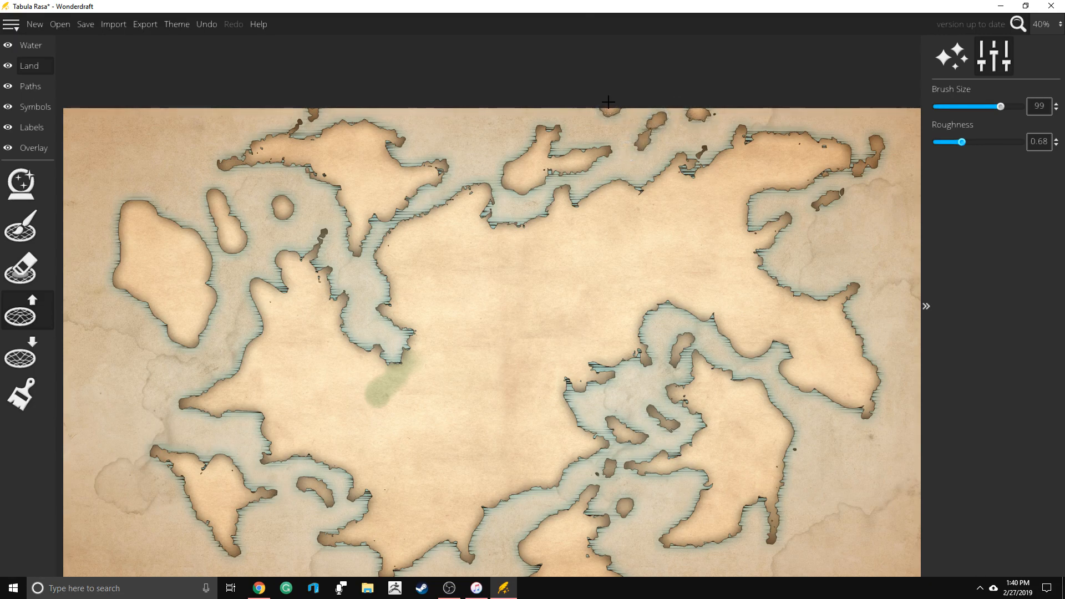
# Join the western island to the narrow island beside it, roughen its coast, and enlarge the round islet to its east
pyautogui.moveTo(138, 278)
pyautogui.mouseDown()
pyautogui.moveTo(97, 266)
pyautogui.moveTo(124, 259)
pyautogui.moveTo(141, 314)
pyautogui.moveTo(165, 318)
pyautogui.moveTo(168, 338)
pyautogui.moveTo(206, 357)
pyautogui.moveTo(206, 266)
pyautogui.moveTo(121, 183)
pyautogui.moveTo(119, 202)
pyautogui.moveTo(128, 199)
pyautogui.mouseUp()
pyautogui.moveTo(199, 189)
pyautogui.mouseDown()
pyautogui.moveTo(230, 203)
pyautogui.moveTo(242, 223)
pyautogui.moveTo(197, 251)
pyautogui.moveTo(237, 253)
pyautogui.moveTo(214, 245)
pyautogui.mouseUp()
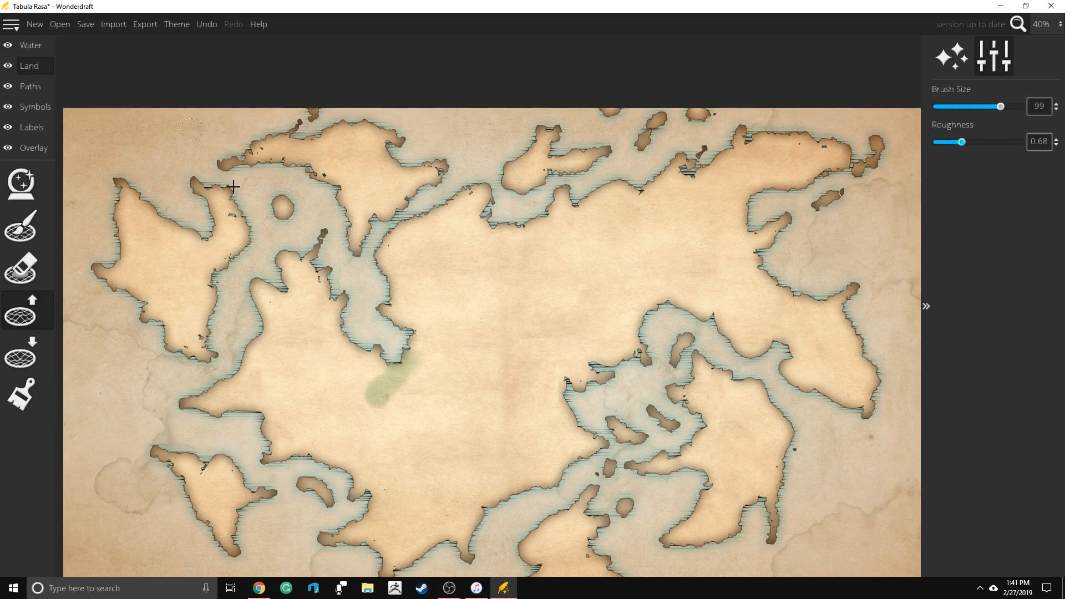
pyautogui.moveTo(294, 210)
pyautogui.mouseDown()
pyautogui.moveTo(309, 212)
pyautogui.moveTo(270, 201)
pyautogui.moveTo(283, 215)
pyautogui.mouseUp()
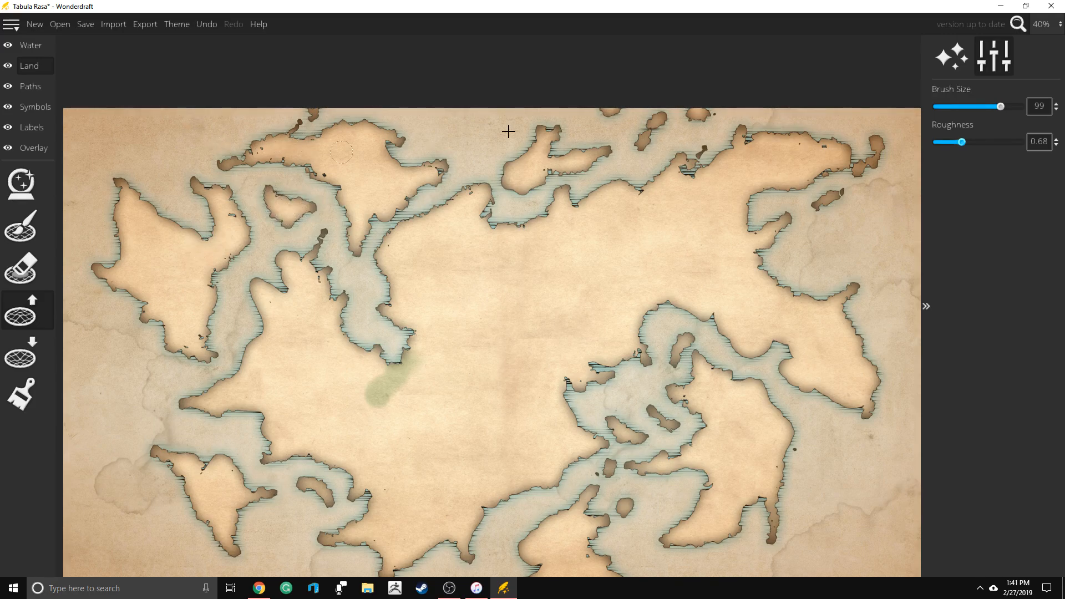
# Reduce the brush size to 87 and extend the southwestern island with jagged southern peninsulas and a northern cape
pyautogui.scroll(-4, 509, 132)
pyautogui.press('s')
pyautogui.scroll(-3, 299, 571)
pyautogui.moveTo(205, 411)
pyautogui.mouseDown()
pyautogui.moveTo(181, 468)
pyautogui.moveTo(140, 419)
pyautogui.moveTo(187, 446)
pyautogui.moveTo(172, 439)
pyautogui.moveTo(180, 399)
pyautogui.mouseUp()
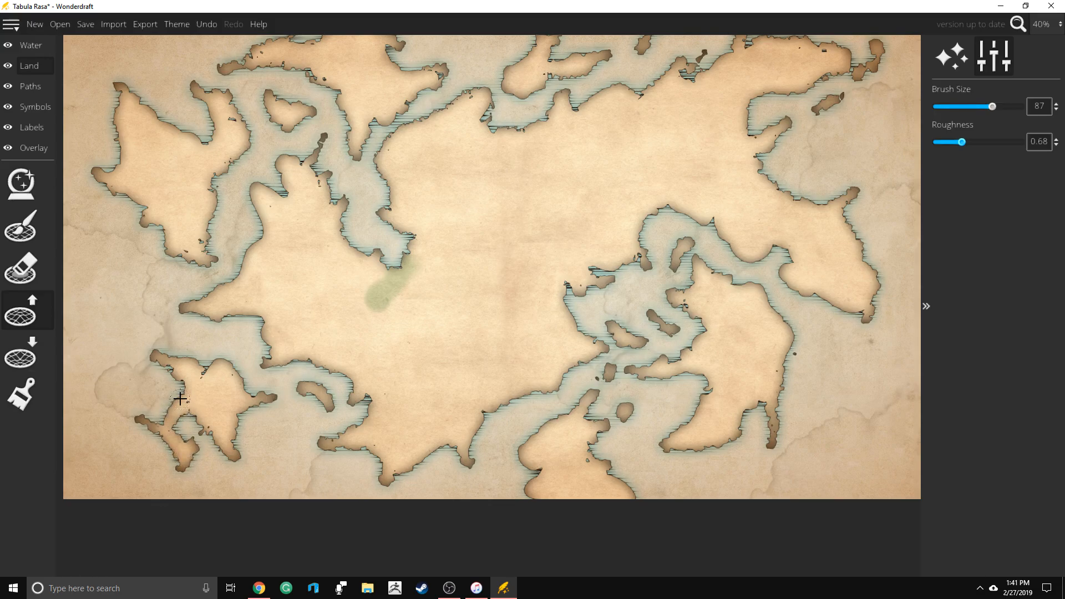
pyautogui.scroll(5, 343, 363)
pyautogui.scroll(-4, 343, 360)
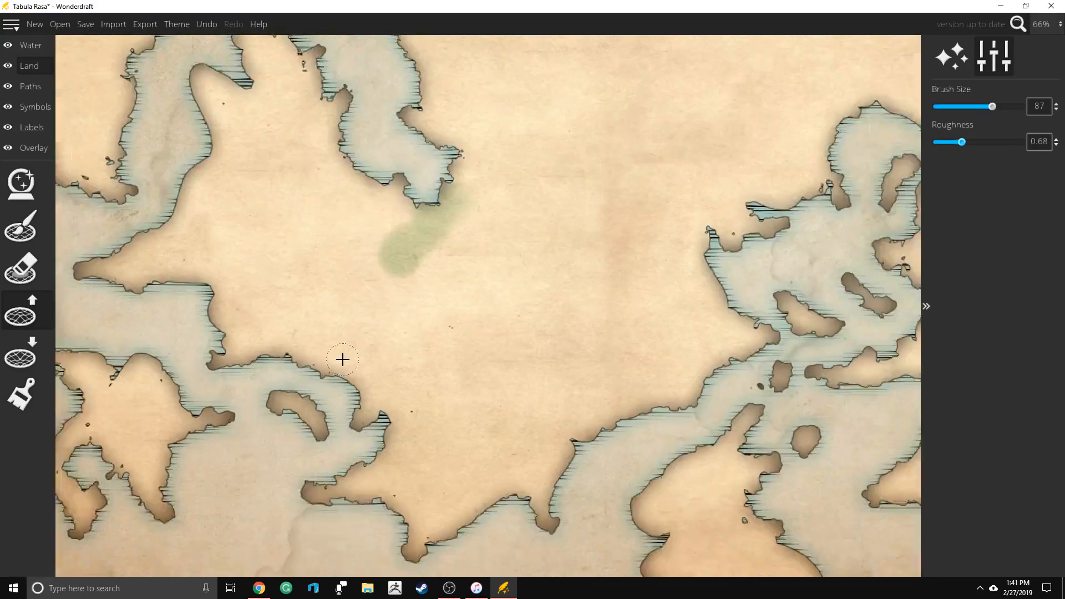
pyautogui.scroll(-2, 343, 359)
pyautogui.moveTo(192, 410)
pyautogui.mouseDown()
pyautogui.moveTo(188, 426)
pyautogui.moveTo(202, 386)
pyautogui.moveTo(194, 373)
pyautogui.moveTo(207, 375)
pyautogui.moveTo(198, 368)
pyautogui.moveTo(196, 399)
pyautogui.moveTo(214, 388)
pyautogui.moveTo(175, 355)
pyautogui.moveTo(193, 362)
pyautogui.moveTo(190, 335)
pyautogui.moveTo(222, 366)
pyautogui.mouseUp()
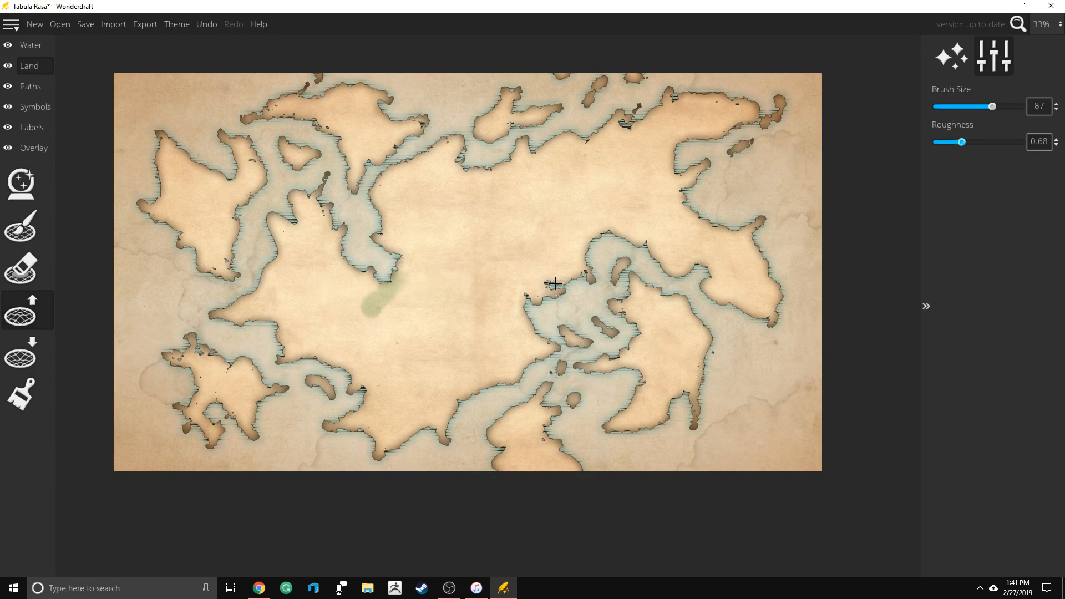
# Join the southern landmass to the main continent with a rough coastline and raise a long island on the southern map edge
pyautogui.moveTo(450, 415)
pyautogui.mouseDown()
pyautogui.moveTo(494, 433)
pyautogui.moveTo(443, 417)
pyautogui.moveTo(489, 431)
pyautogui.moveTo(477, 430)
pyautogui.moveTo(514, 369)
pyautogui.moveTo(541, 382)
pyautogui.moveTo(526, 375)
pyautogui.moveTo(456, 400)
pyautogui.moveTo(477, 403)
pyautogui.moveTo(460, 402)
pyautogui.moveTo(460, 414)
pyautogui.moveTo(458, 400)
pyautogui.moveTo(454, 413)
pyautogui.moveTo(476, 423)
pyautogui.moveTo(476, 390)
pyautogui.moveTo(500, 415)
pyautogui.moveTo(532, 369)
pyautogui.moveTo(517, 392)
pyautogui.moveTo(526, 399)
pyautogui.moveTo(516, 390)
pyautogui.moveTo(500, 413)
pyautogui.moveTo(478, 387)
pyautogui.moveTo(498, 379)
pyautogui.moveTo(489, 409)
pyautogui.mouseUp()
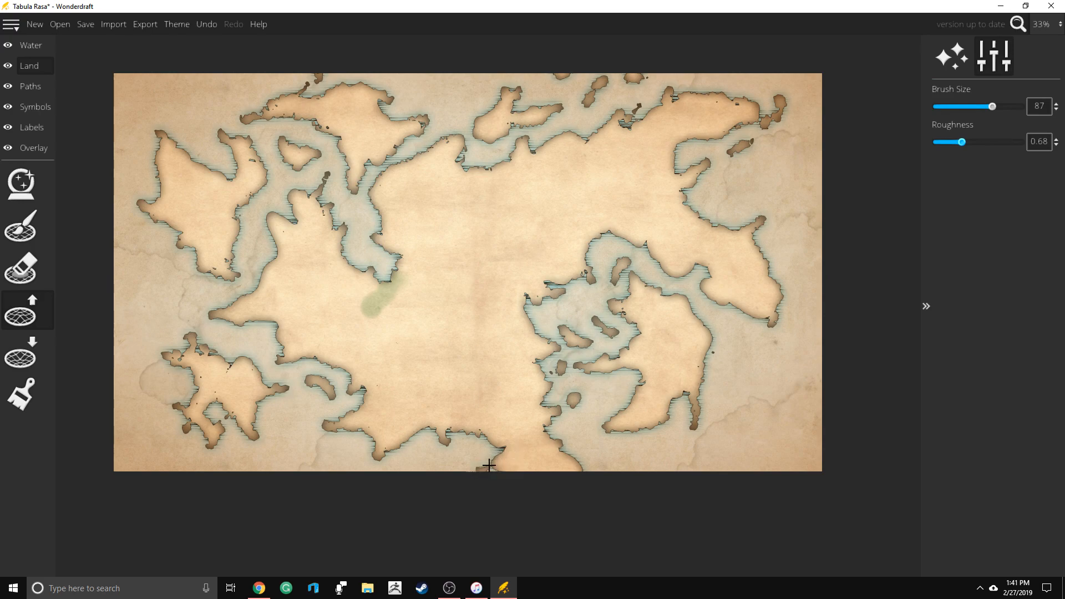
pyautogui.moveTo(485, 413)
pyautogui.mouseDown()
pyautogui.moveTo(472, 455)
pyautogui.moveTo(481, 441)
pyautogui.moveTo(472, 445)
pyautogui.moveTo(469, 432)
pyautogui.moveTo(477, 428)
pyautogui.moveTo(475, 444)
pyautogui.moveTo(506, 422)
pyautogui.mouseUp()
pyautogui.moveTo(594, 441)
pyautogui.mouseDown()
pyautogui.moveTo(626, 456)
pyautogui.moveTo(618, 472)
pyautogui.moveTo(608, 456)
pyautogui.moveTo(652, 463)
pyautogui.moveTo(651, 483)
pyautogui.mouseUp()
# Raise capes on the southeastern island's east side and the continent's eastern coast, and enlarge the islet in the northeastern bay
pyautogui.moveTo(698, 376)
pyautogui.mouseDown()
pyautogui.moveTo(717, 388)
pyautogui.moveTo(710, 341)
pyautogui.mouseUp()
pyautogui.moveTo(782, 328)
pyautogui.mouseDown()
pyautogui.moveTo(787, 340)
pyautogui.moveTo(773, 318)
pyautogui.moveTo(782, 281)
pyautogui.moveTo(781, 292)
pyautogui.moveTo(763, 261)
pyautogui.mouseUp()
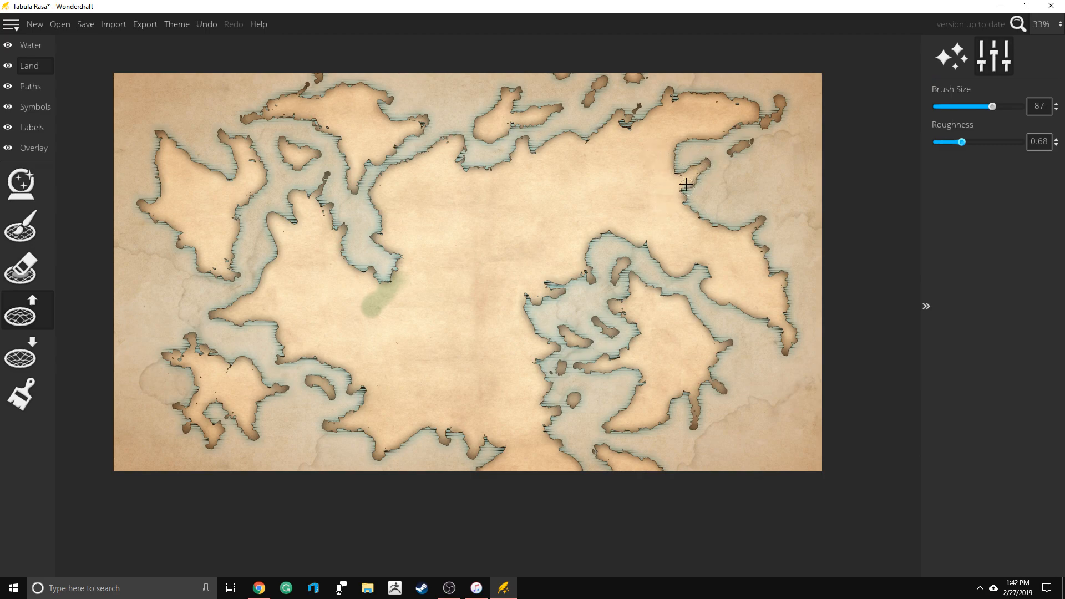
pyautogui.moveTo(697, 190)
pyautogui.mouseDown()
pyautogui.moveTo(689, 189)
pyautogui.moveTo(693, 202)
pyautogui.moveTo(724, 221)
pyautogui.moveTo(781, 210)
pyautogui.moveTo(759, 231)
pyautogui.mouseUp()
pyautogui.moveTo(721, 165)
pyautogui.mouseDown()
pyautogui.moveTo(766, 144)
pyautogui.moveTo(755, 141)
pyautogui.moveTo(758, 112)
pyautogui.mouseUp()
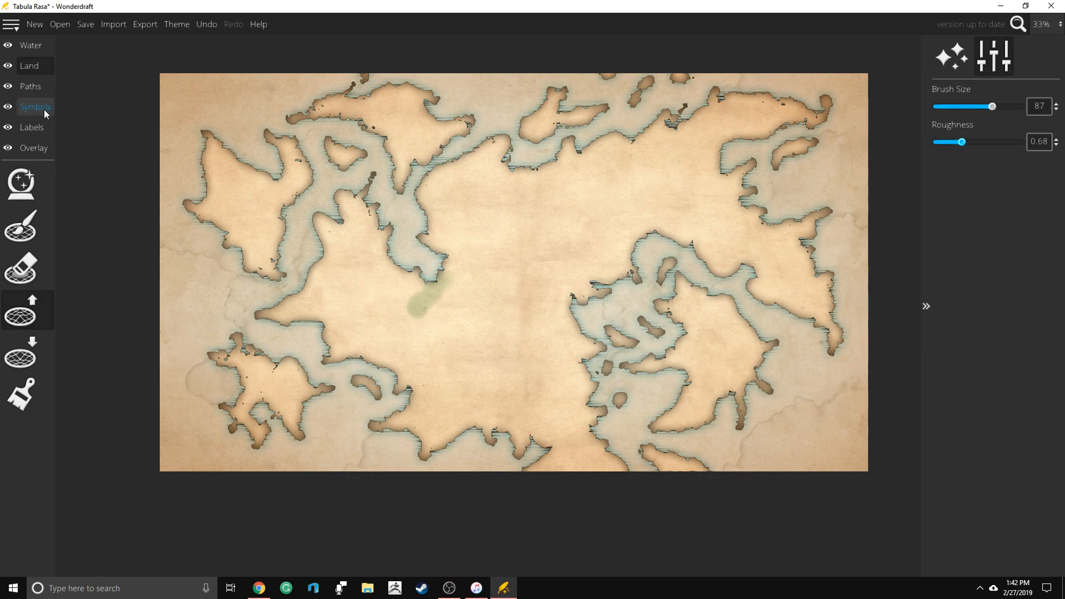
pyautogui.click(28, 227)
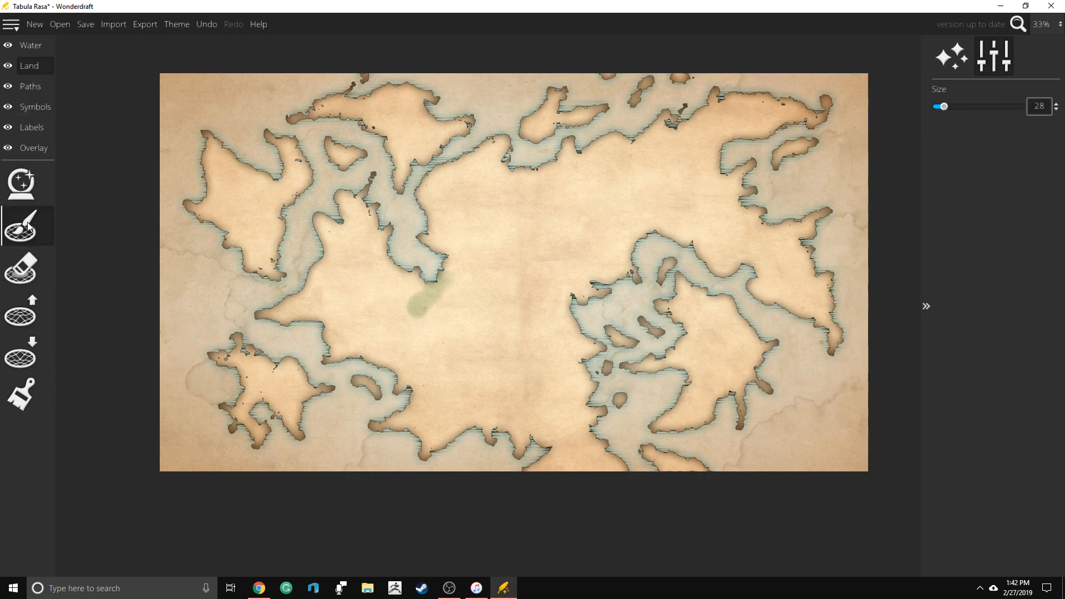
pyautogui.click(953, 60)
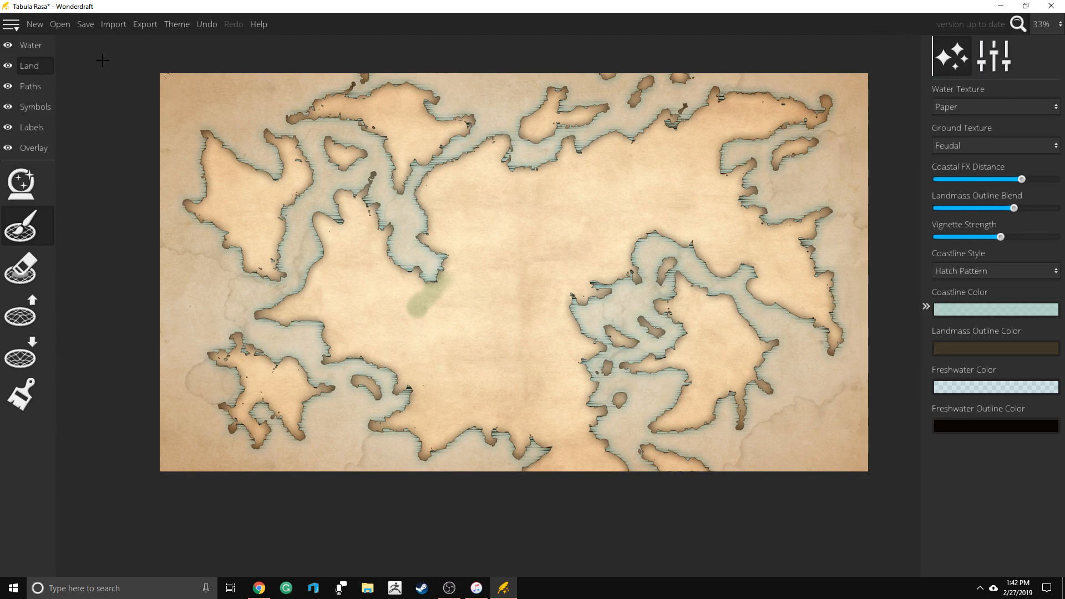
pyautogui.click(21, 229)
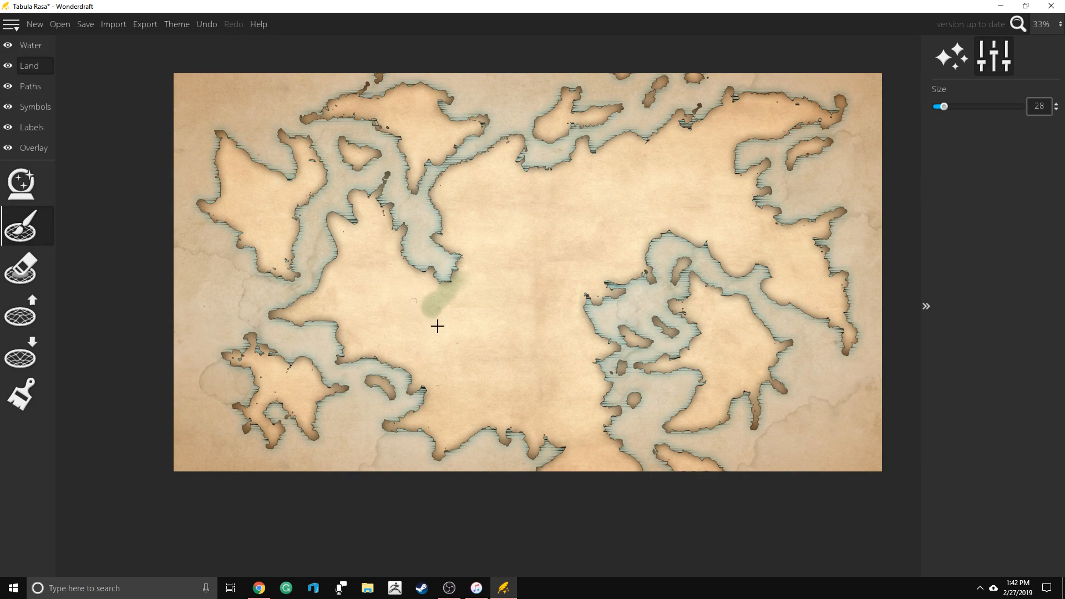
# Activate the ground colour brush with the green swatch and set its opacity to 0.68
pyautogui.click(21, 393)
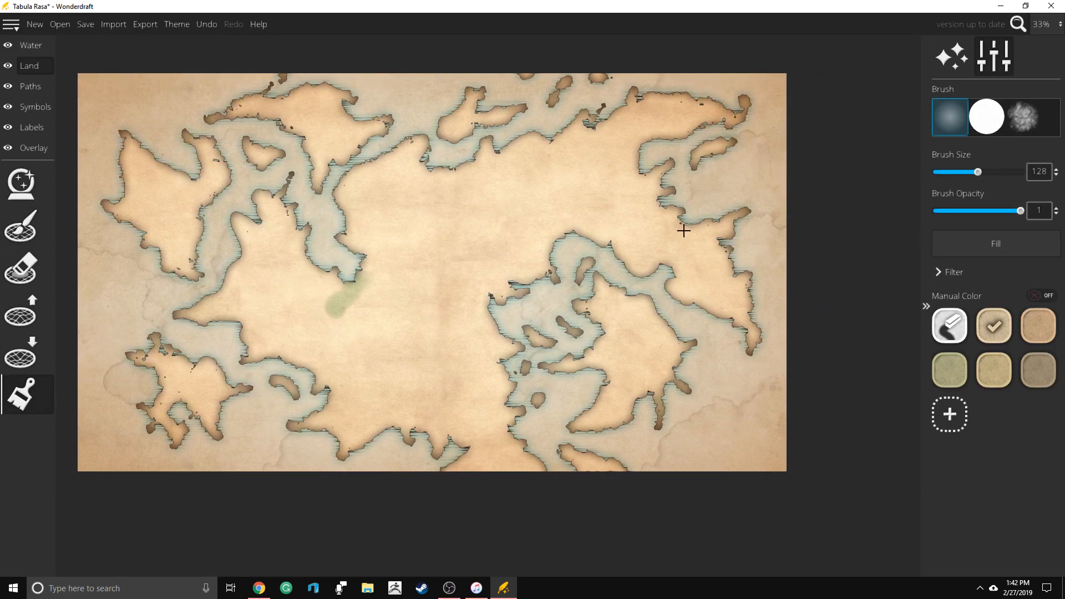
pyautogui.click(949, 414)
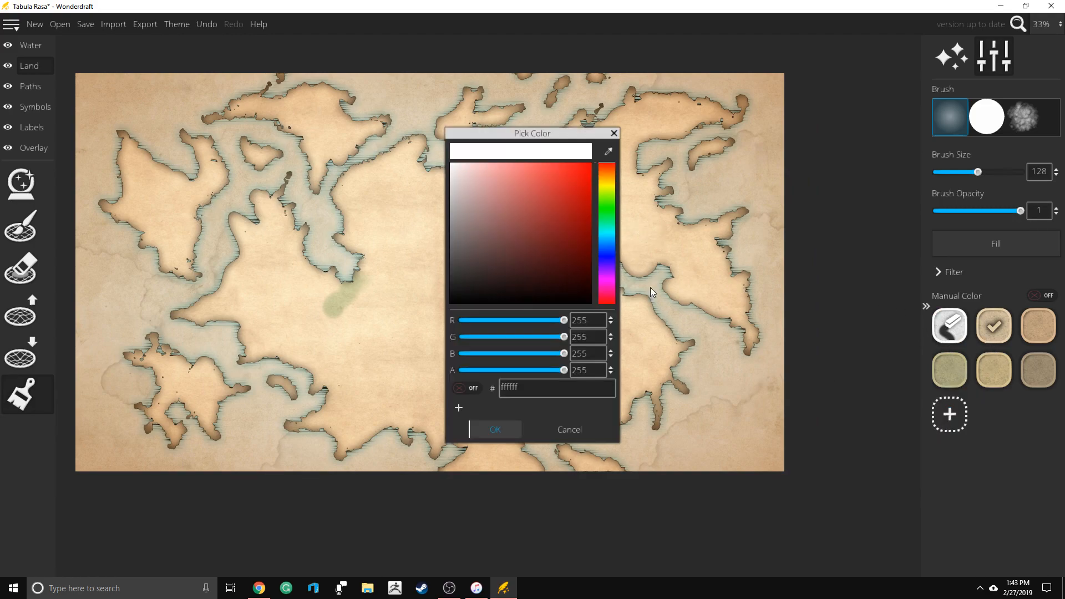
pyautogui.click(559, 433)
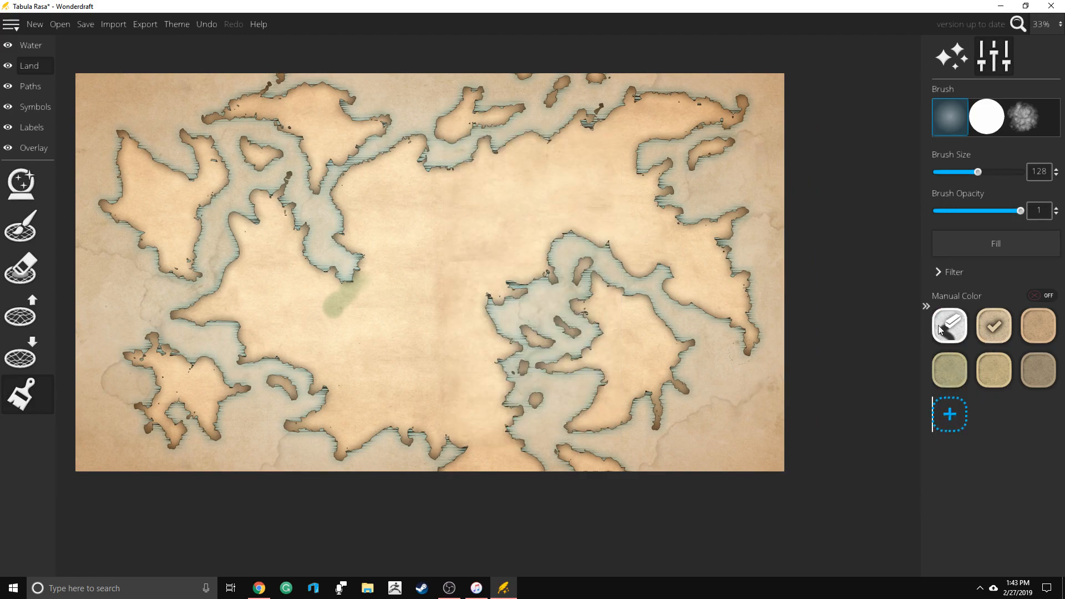
pyautogui.click(949, 369)
pyautogui.moveTo(1021, 211); pyautogui.dragTo(991, 214)
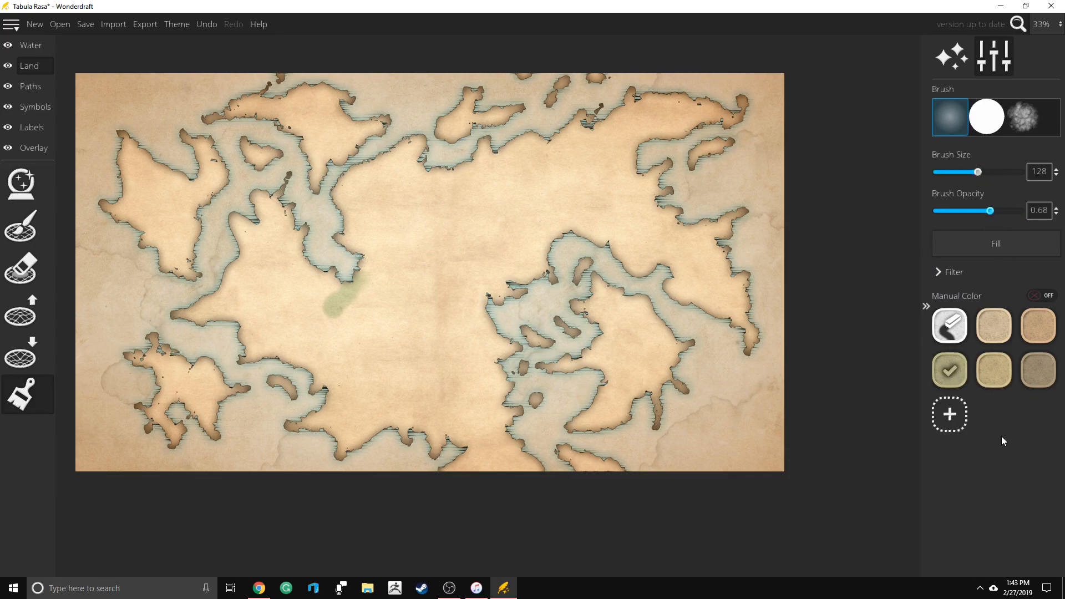
# Add a custom muted grey to the ground colour swatches and paint soft patches with it in the main continent's interior
pyautogui.click(949, 413)
pyautogui.moveTo(524, 183); pyautogui.dragTo(463, 210)
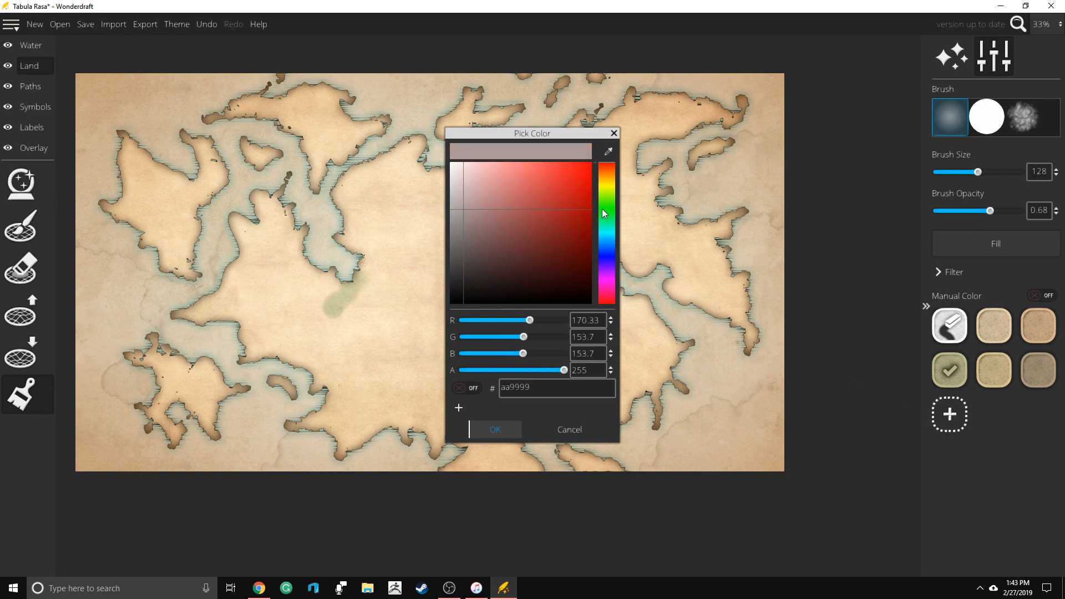
pyautogui.moveTo(605, 214); pyautogui.dragTo(609, 189)
pyautogui.moveTo(484, 212)
pyautogui.mouseDown()
pyautogui.moveTo(457, 208)
pyautogui.moveTo(464, 194)
pyautogui.moveTo(454, 191)
pyautogui.moveTo(469, 208)
pyautogui.mouseUp()
pyautogui.click(499, 430)
pyautogui.moveTo(439, 359); pyautogui.dragTo(395, 379)
pyautogui.moveTo(426, 227); pyautogui.dragTo(466, 264)
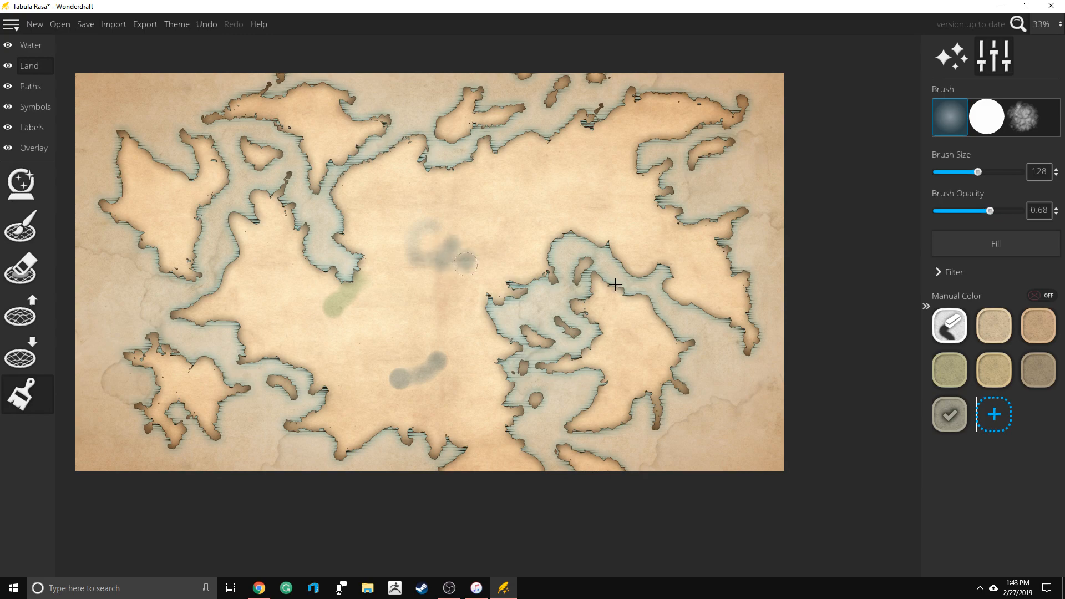
# Change the custom grey ground swatch to a light yellow-green and paint it over the grey patch in the continent's southern interior
pyautogui.rightClick(943, 411)
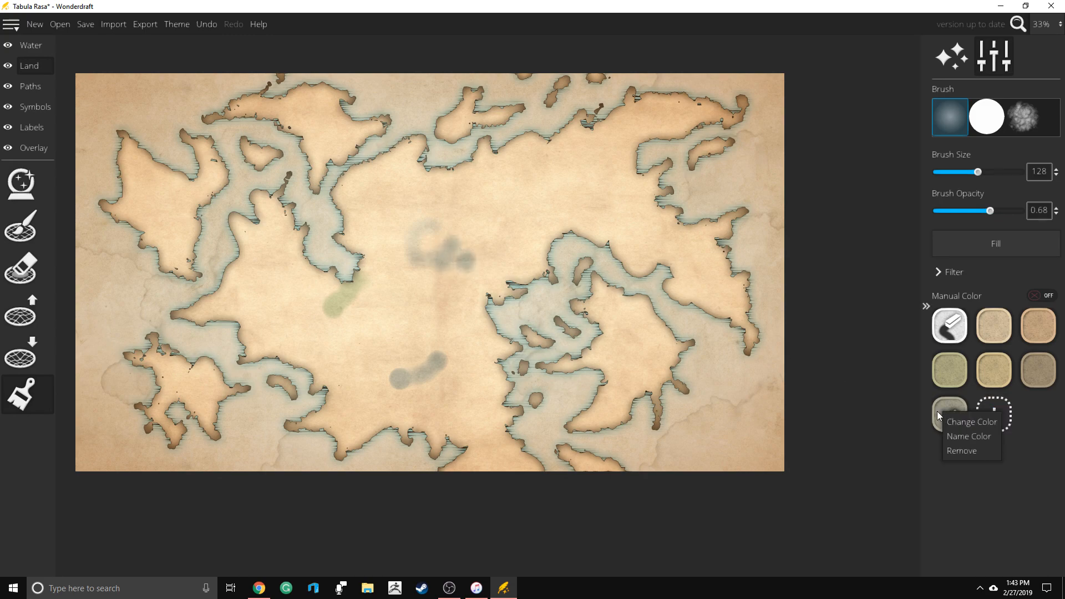
pyautogui.click(972, 425)
pyautogui.moveTo(471, 211); pyautogui.dragTo(484, 184)
pyautogui.click(492, 430)
pyautogui.moveTo(433, 361)
pyautogui.mouseDown()
pyautogui.moveTo(406, 387)
pyautogui.moveTo(377, 383)
pyautogui.mouseUp()
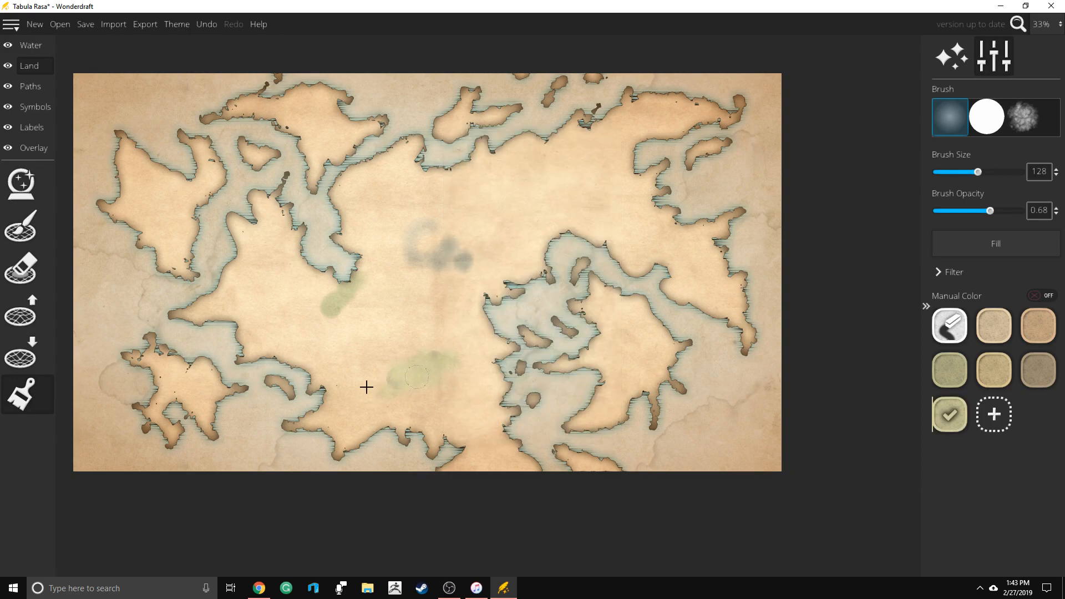
# Paint the continent's southern coast with the green swatch, and its northern interior at brush size 211
pyautogui.click(955, 367)
pyautogui.moveTo(426, 352)
pyautogui.mouseDown()
pyautogui.moveTo(397, 368)
pyautogui.moveTo(337, 460)
pyautogui.mouseUp()
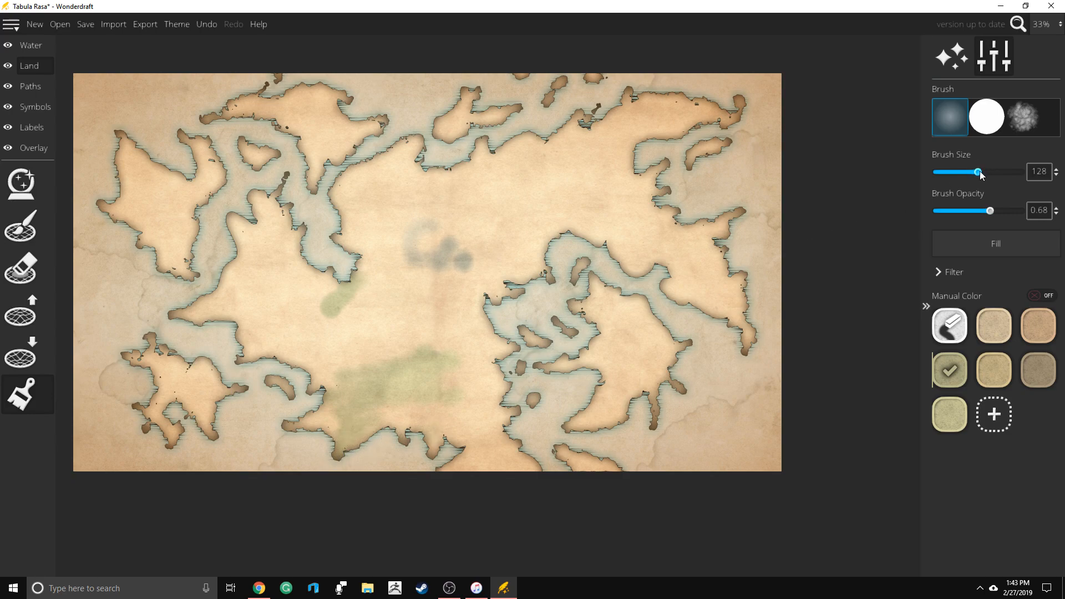
pyautogui.moveTo(413, 194)
pyautogui.mouseDown()
pyautogui.moveTo(440, 157)
pyautogui.moveTo(433, 202)
pyautogui.moveTo(478, 261)
pyautogui.moveTo(432, 225)
pyautogui.moveTo(421, 190)
pyautogui.mouseUp()
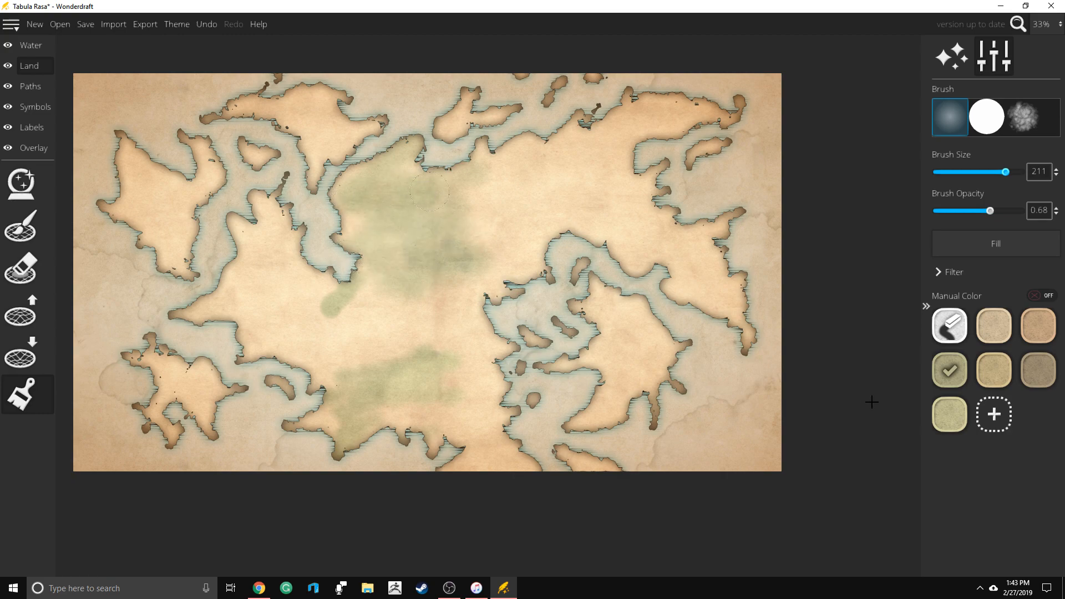
# Fill all land with the green ground colour and paint soft yellow-tan patches across the continents and larger islands
pyautogui.click(941, 274)
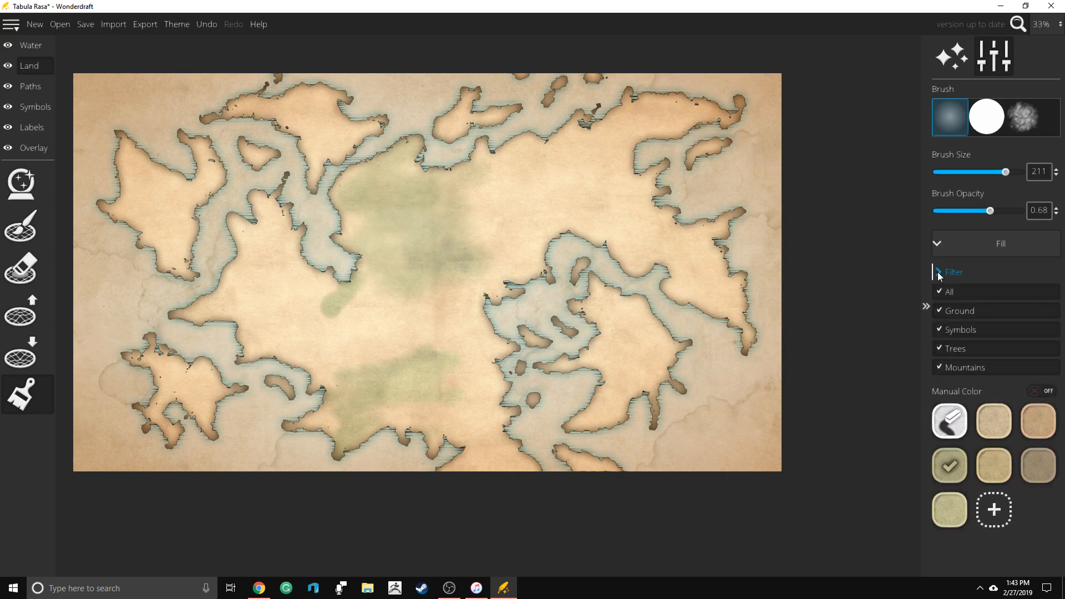
pyautogui.click(949, 273)
pyautogui.click(970, 242)
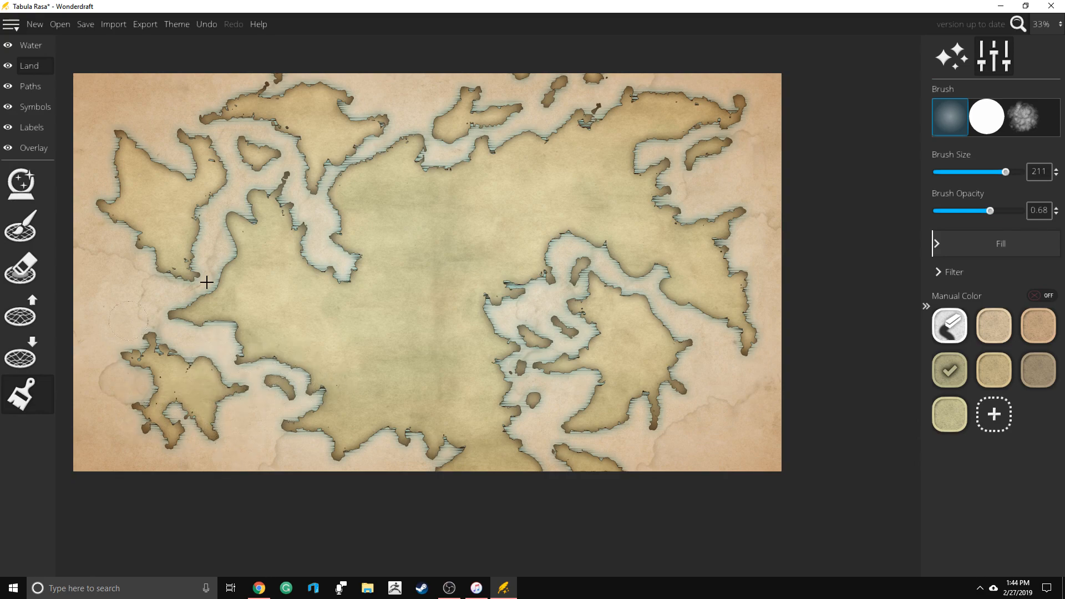
pyautogui.click(993, 370)
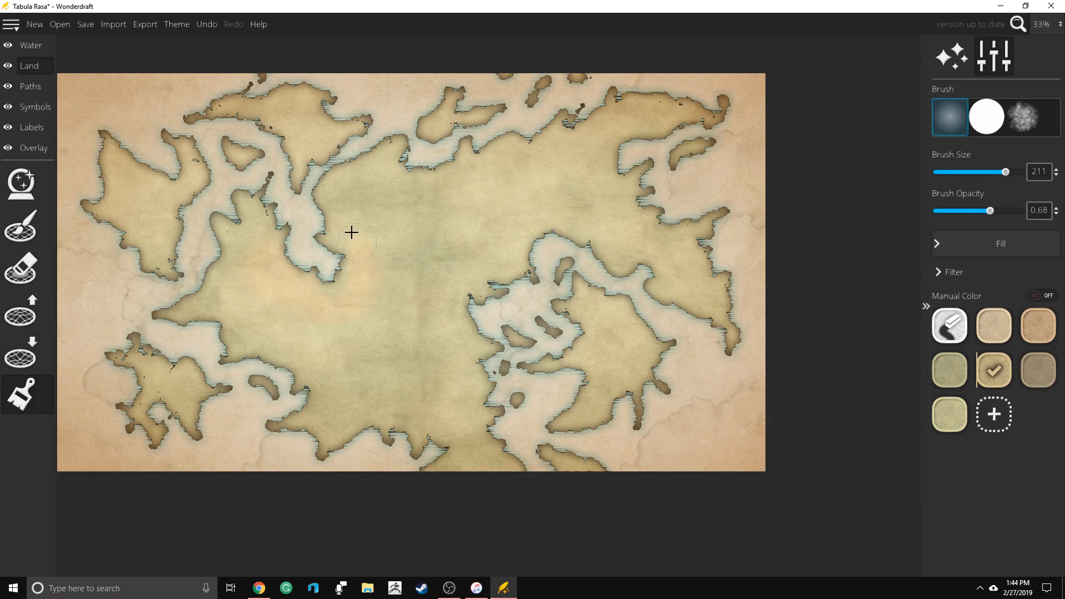
pyautogui.moveTo(386, 207)
pyautogui.mouseDown()
pyautogui.moveTo(417, 199)
pyautogui.moveTo(394, 191)
pyautogui.mouseUp()
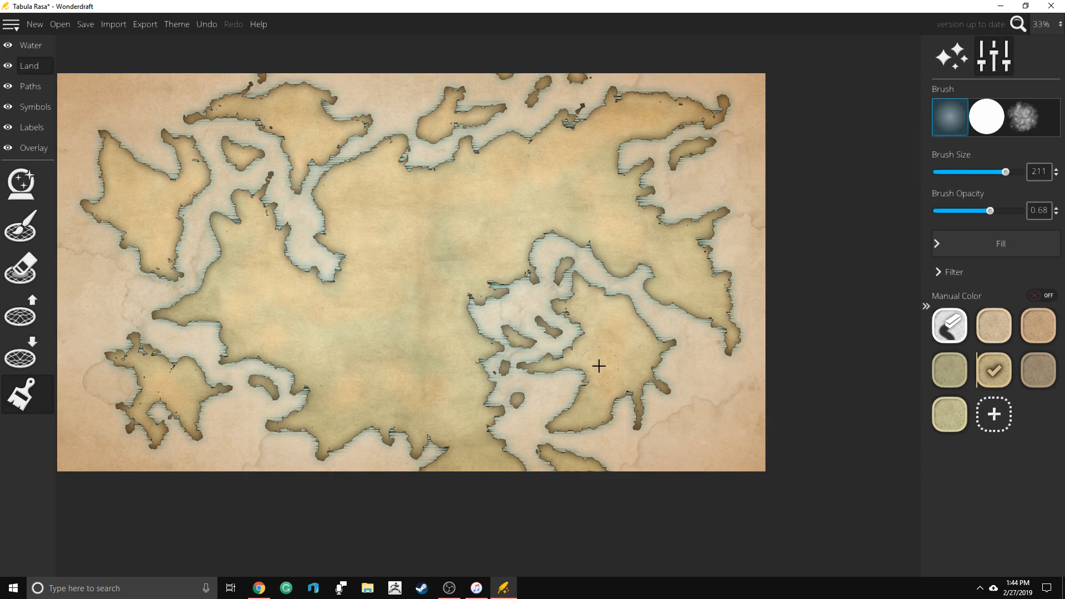
# Apply the Black & White theme to the map and move the theme dialog clear of the map
pyautogui.click(177, 24)
pyautogui.click(521, 190)
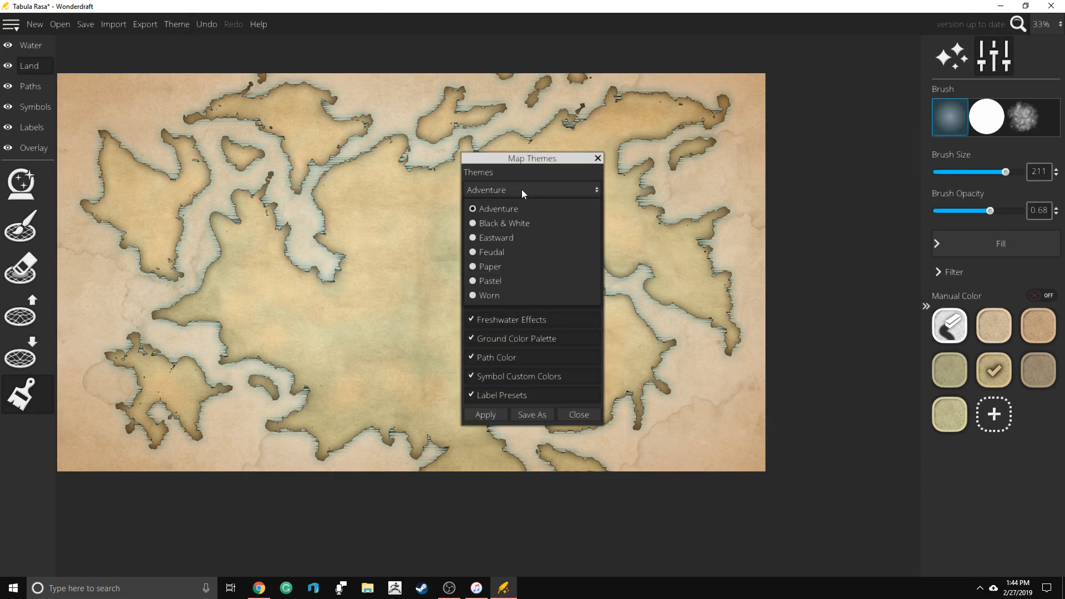
pyautogui.click(519, 223)
pyautogui.click(493, 413)
pyautogui.moveTo(538, 155)
pyautogui.mouseDown()
pyautogui.moveTo(874, 174)
pyautogui.moveTo(839, 180)
pyautogui.mouseUp()
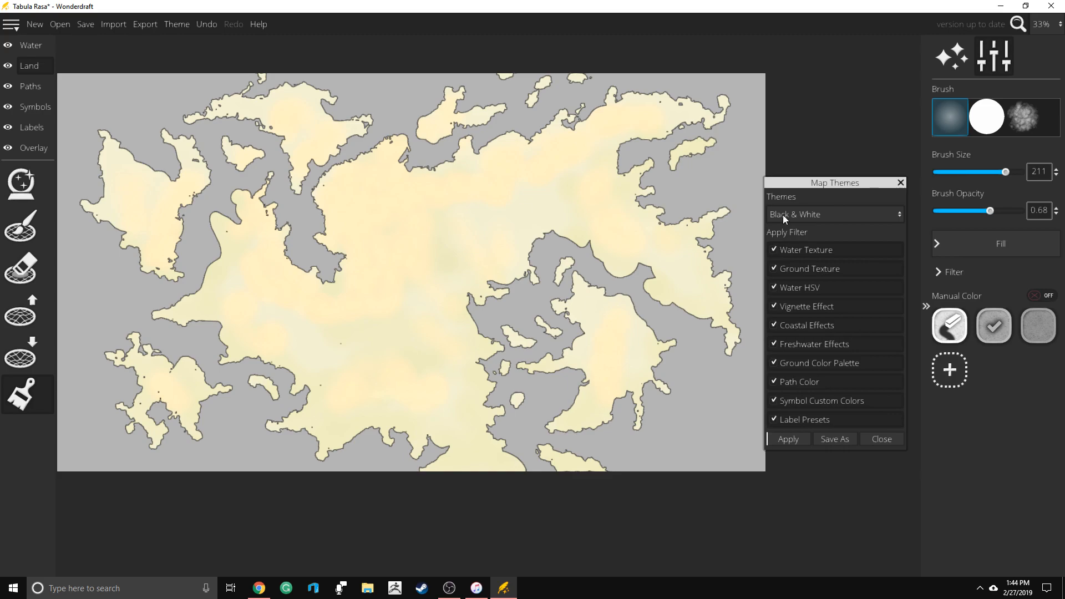
# Try the Eastward theme and the Paper theme on the map
pyautogui.click(810, 215)
pyautogui.click(810, 265)
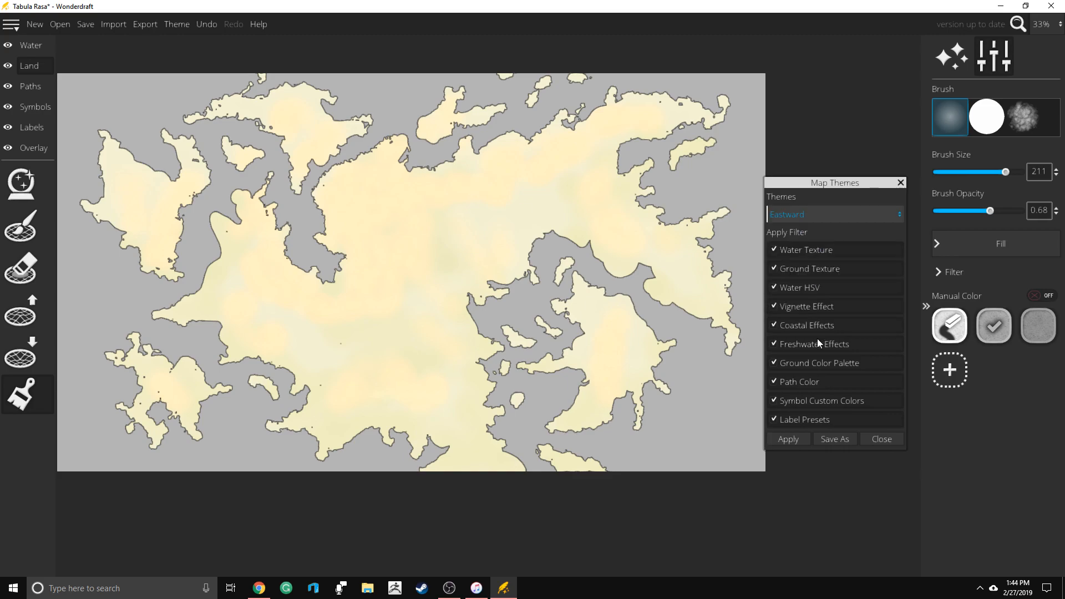
pyautogui.click(790, 438)
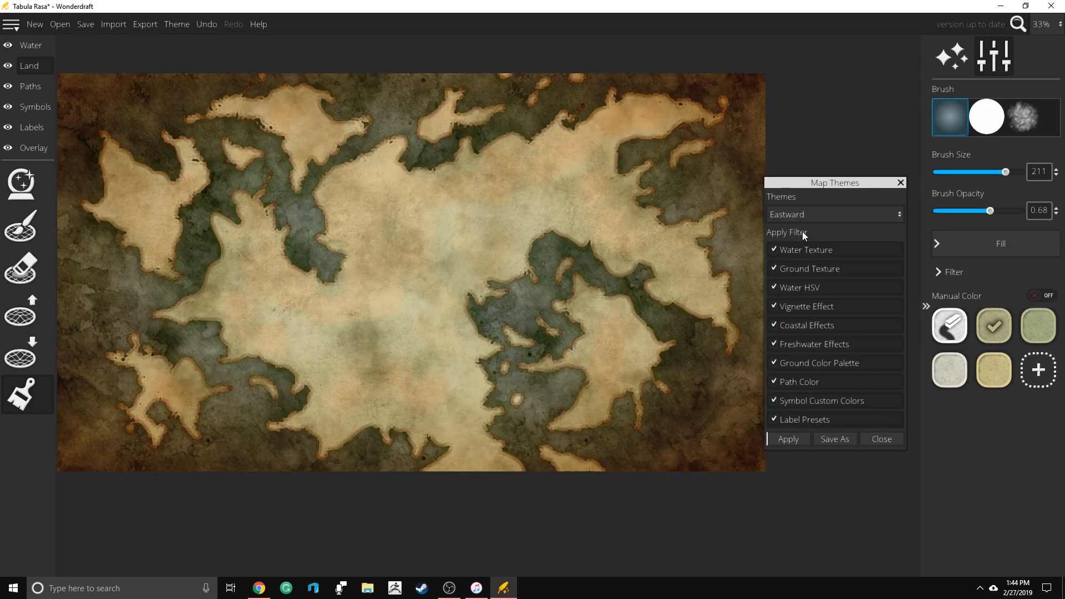
pyautogui.click(806, 210)
pyautogui.click(806, 287)
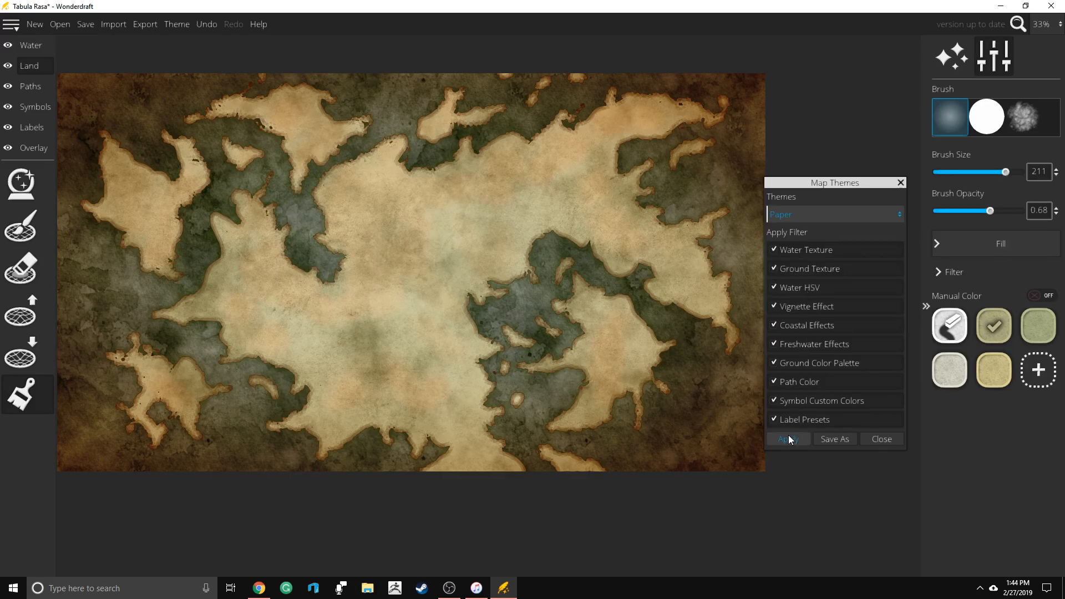
pyautogui.click(788, 439)
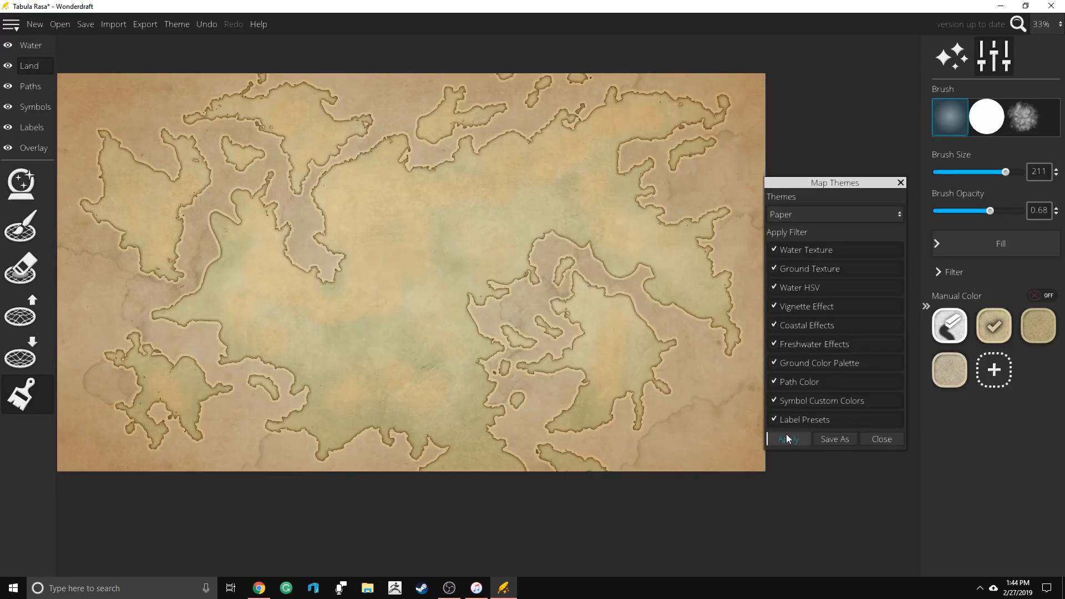
# Apply the Pastel theme to the map and close the theme dialog
pyautogui.click(823, 216)
pyautogui.click(814, 305)
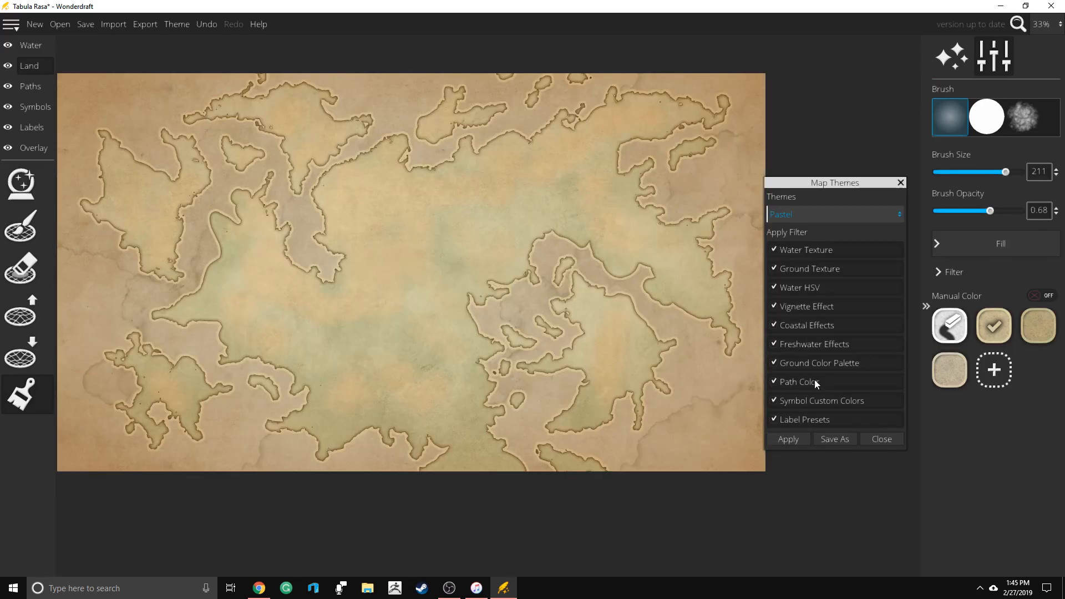
pyautogui.click(788, 439)
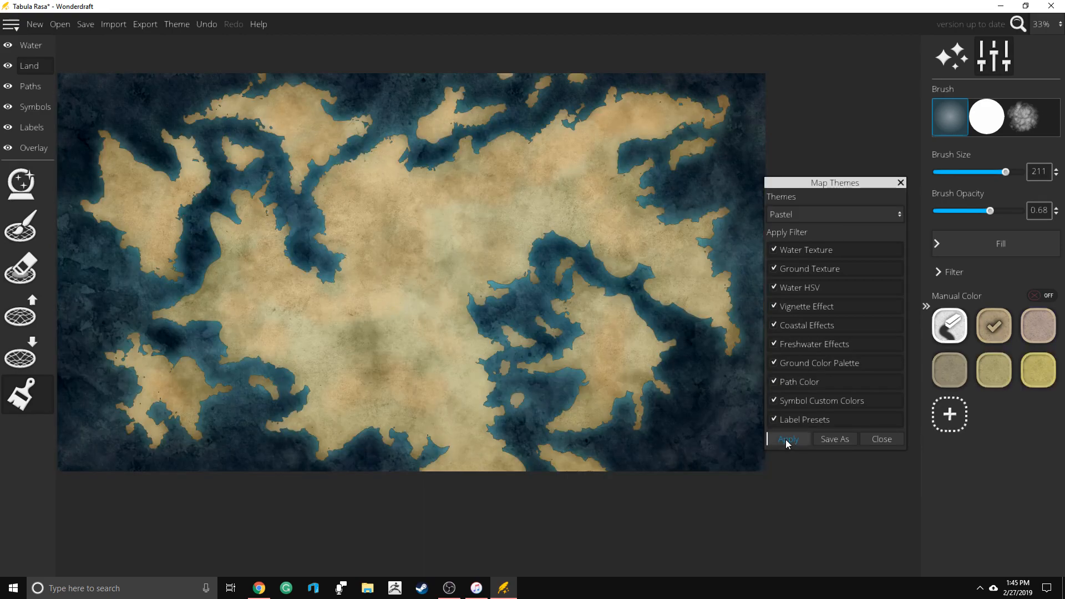
pyautogui.click(832, 218)
pyautogui.click(832, 220)
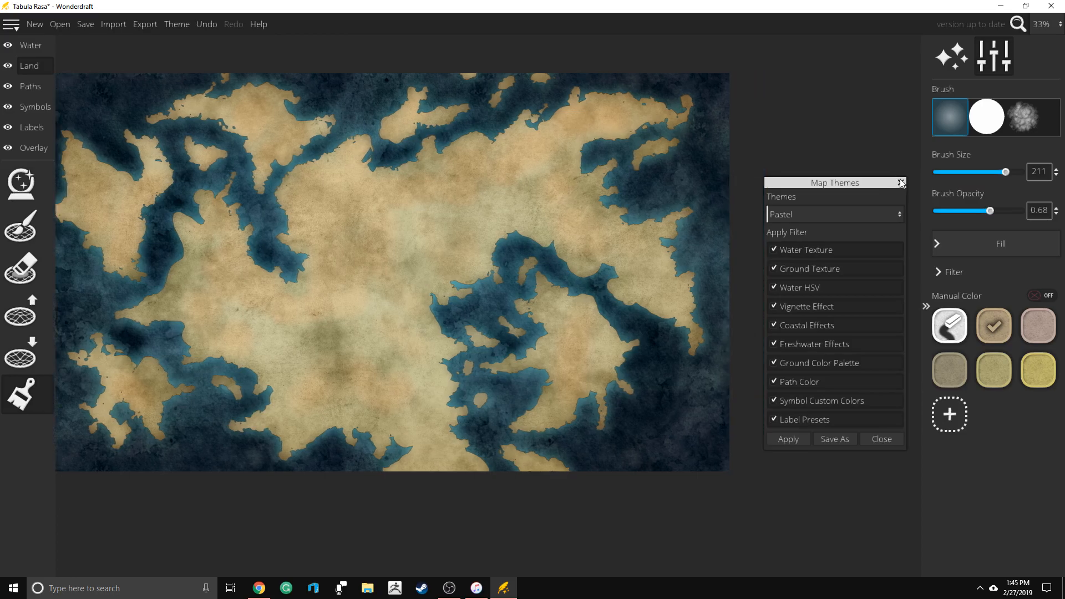
pyautogui.click(900, 182)
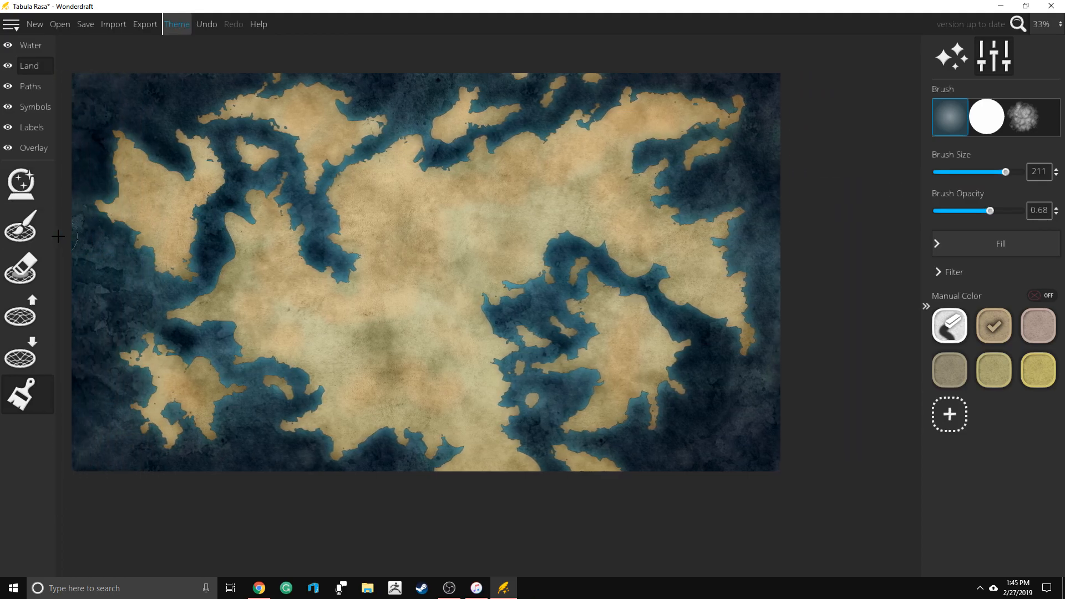
# Paint soft tan patches at brush size 207 on the northern continent and northwestern landmasses, and select the olive-green swatch
pyautogui.scroll(-2, 397, 263)
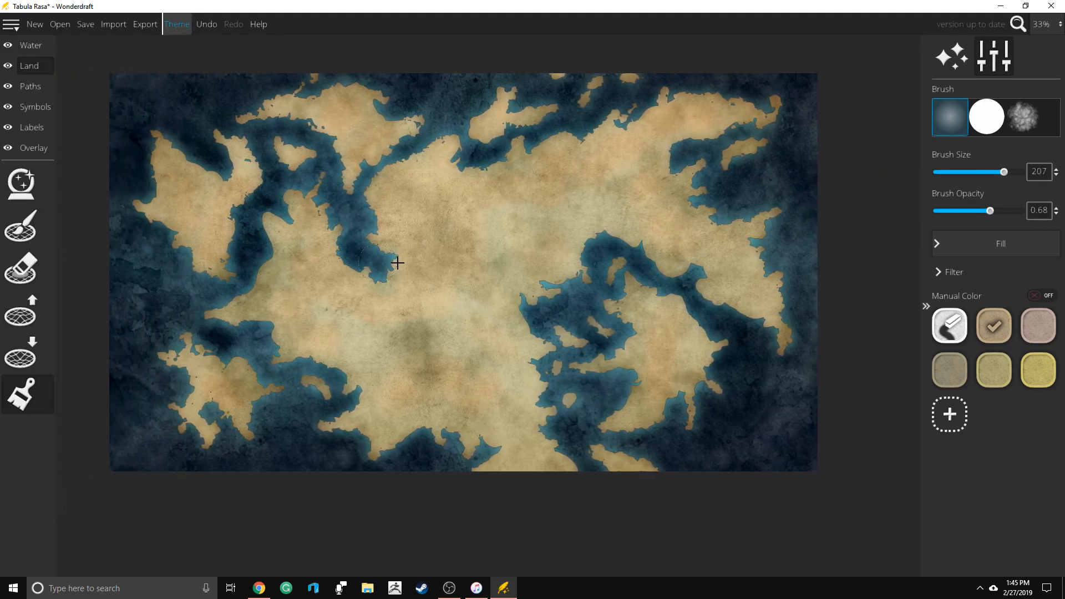
pyautogui.scroll(3, 398, 263)
pyautogui.scroll(-3, 398, 263)
pyautogui.moveTo(456, 187); pyautogui.dragTo(393, 188)
pyautogui.hotkey('ctrl', 'z')
pyautogui.moveTo(429, 236)
pyautogui.mouseDown()
pyautogui.moveTo(422, 257)
pyautogui.moveTo(512, 183)
pyautogui.moveTo(634, 139)
pyautogui.mouseUp()
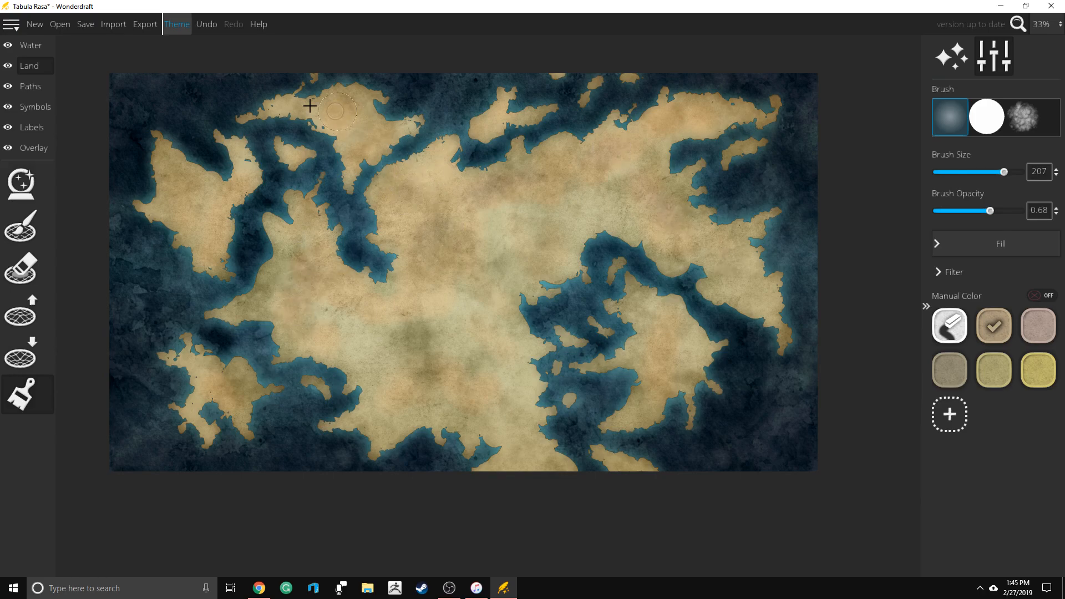
pyautogui.moveTo(180, 194); pyautogui.dragTo(186, 224)
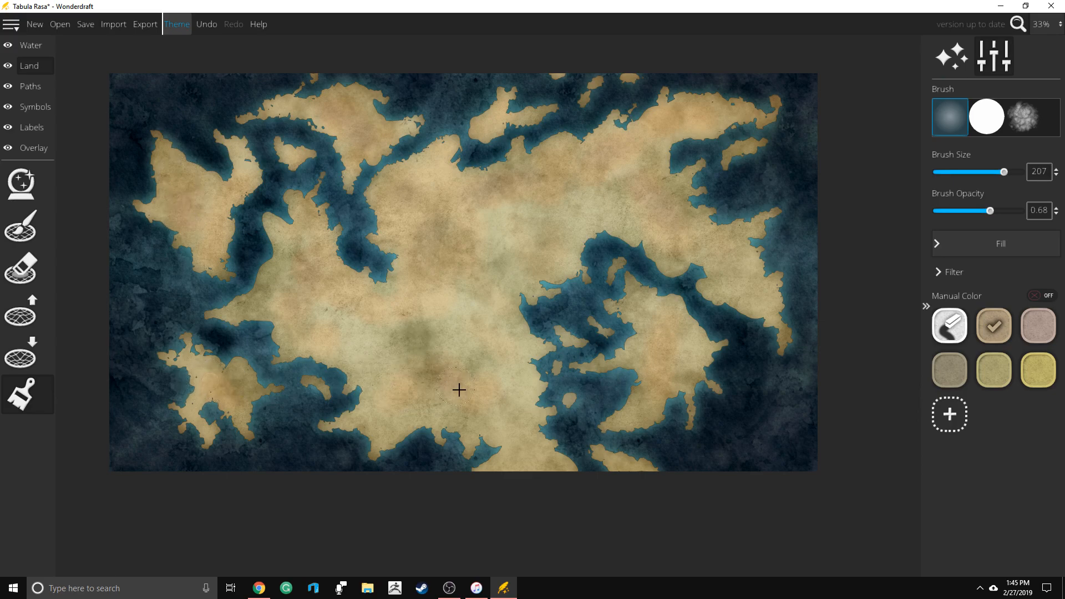
pyautogui.click(993, 370)
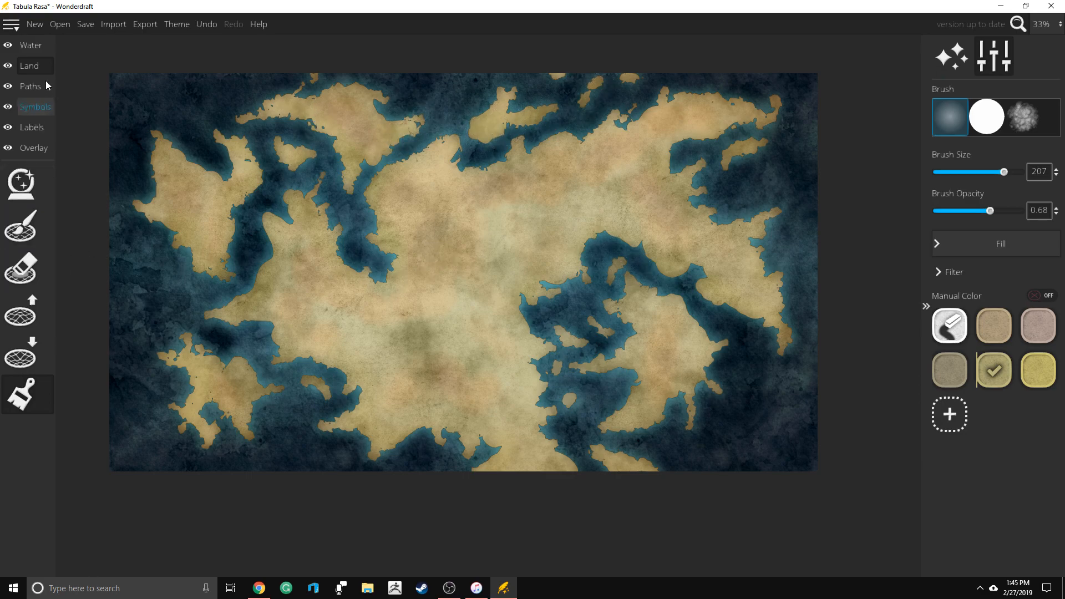
# Examine the available mountain, tree and settlement symbols in the symbol palettes
pyautogui.click(33, 109)
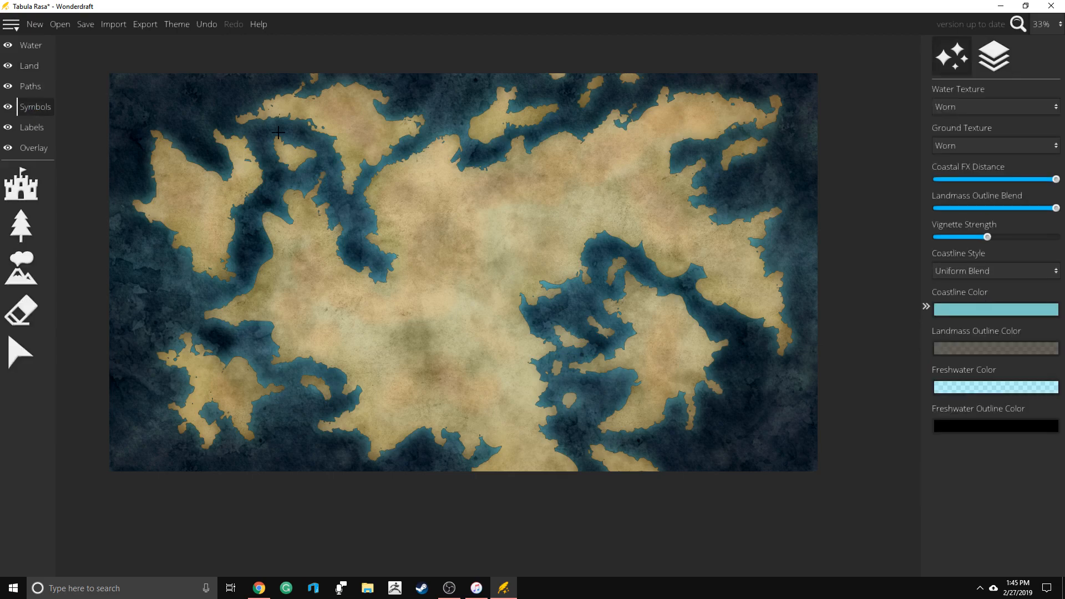
pyautogui.click(25, 280)
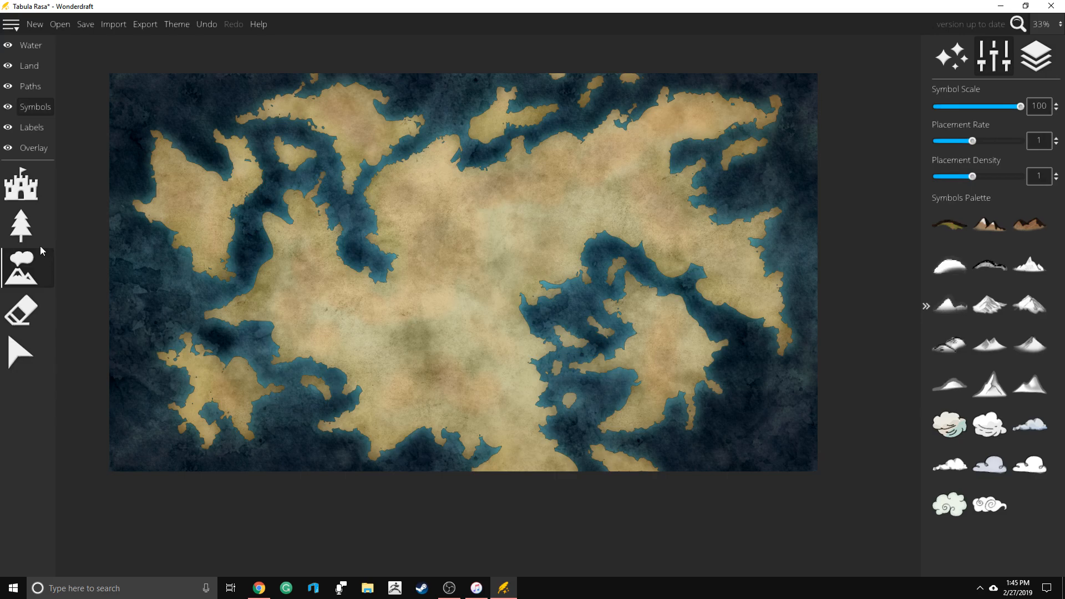
pyautogui.click(27, 239)
pyautogui.click(21, 185)
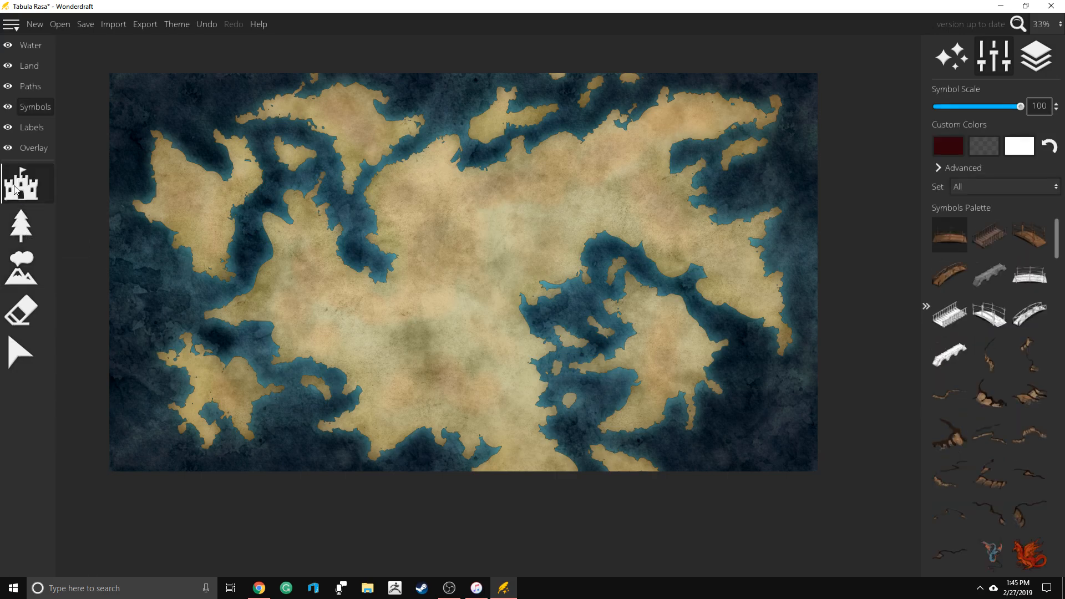
pyautogui.scroll(-15, 993, 393)
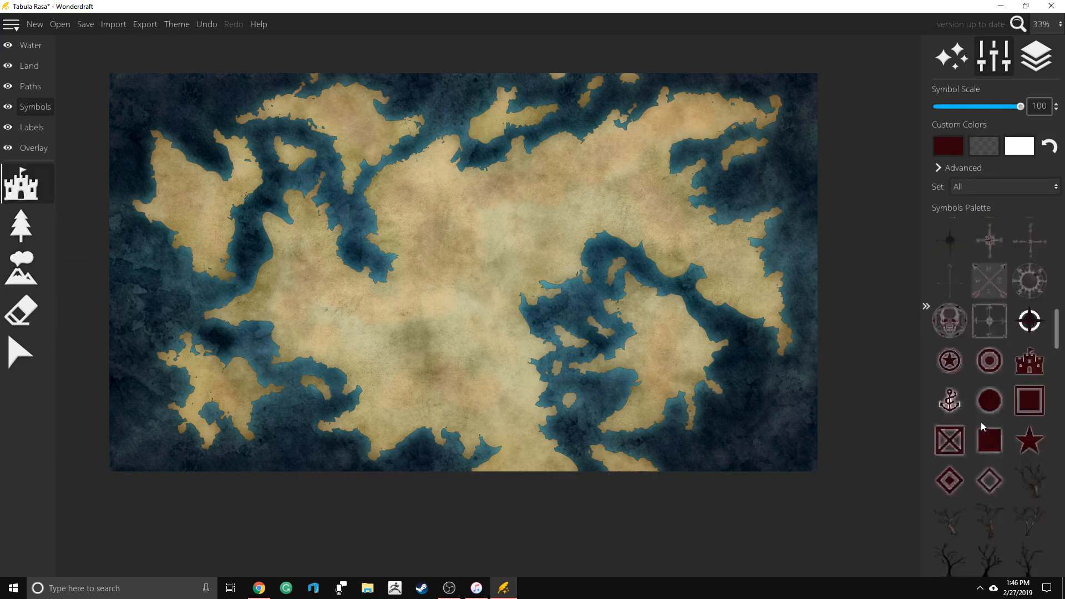
pyautogui.scroll(-10, 980, 391)
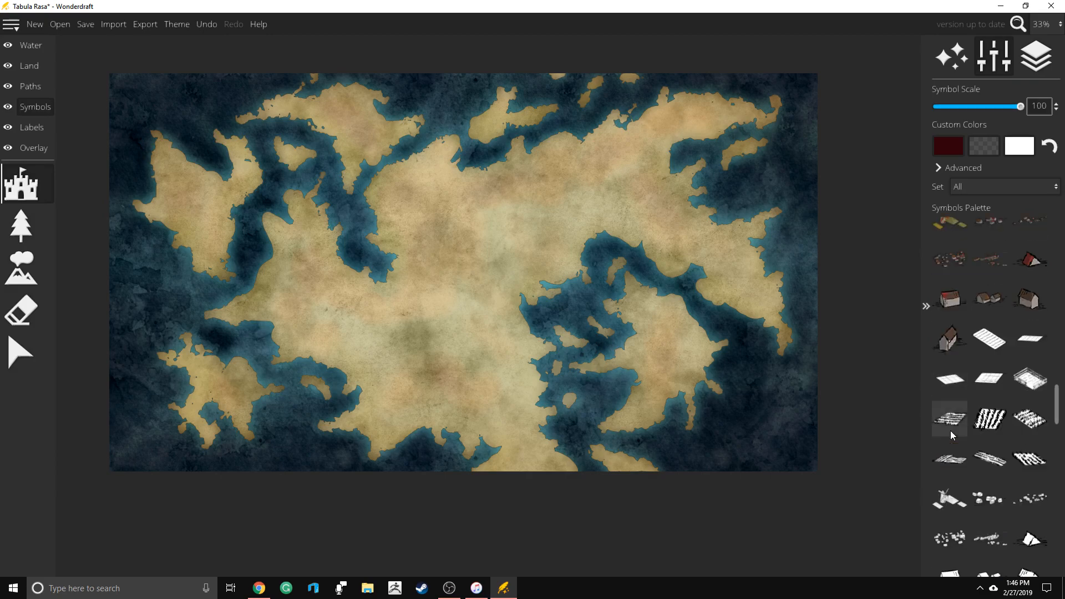
pyautogui.scroll(-10, 951, 435)
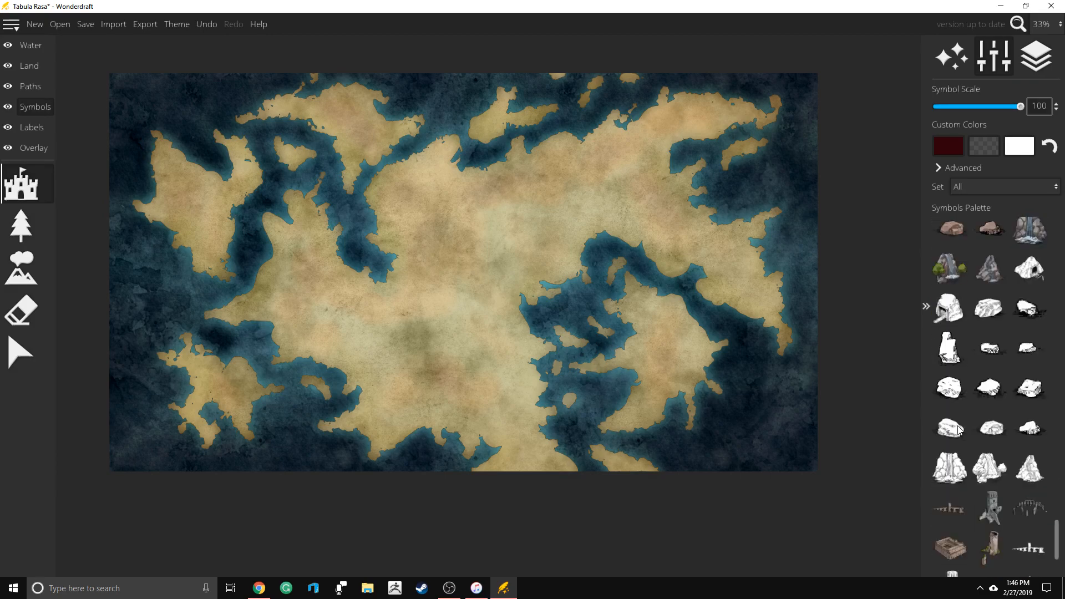
pyautogui.scroll(6, 1021, 488)
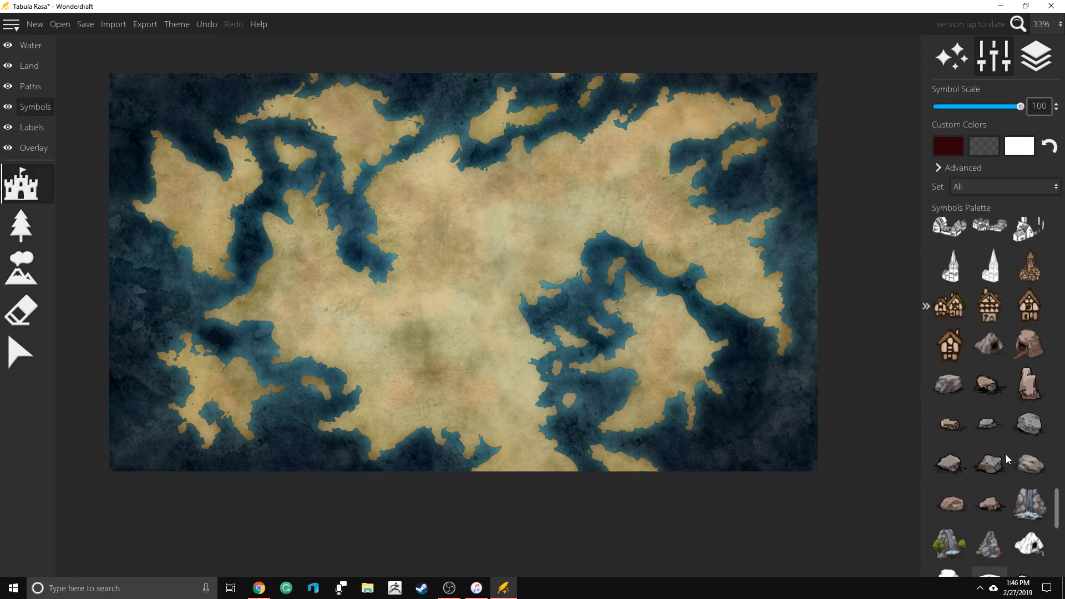
pyautogui.scroll(8, 1007, 459)
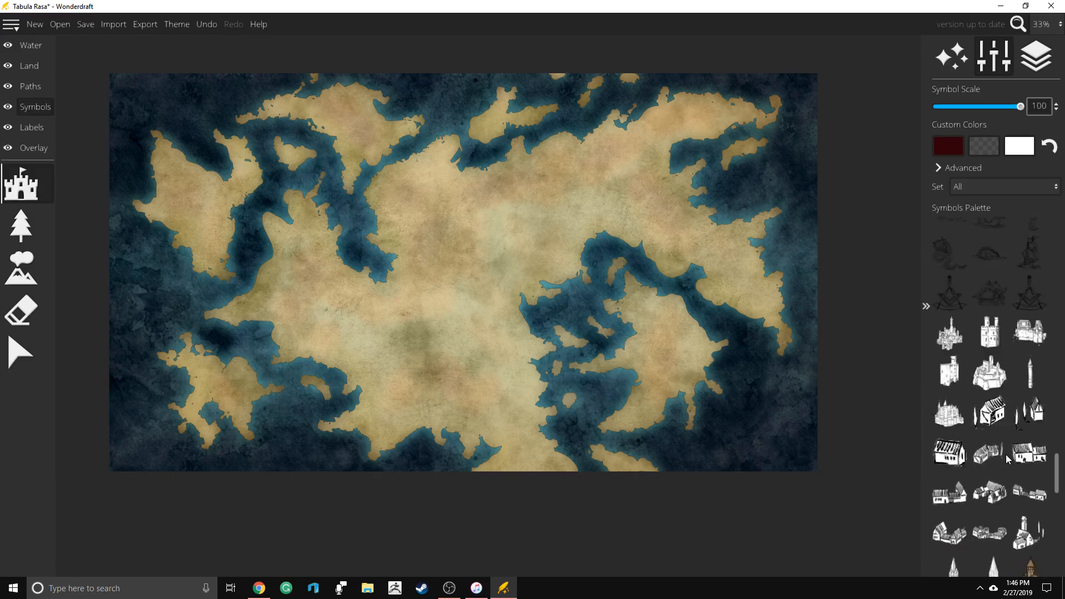
pyautogui.scroll(6, 1008, 459)
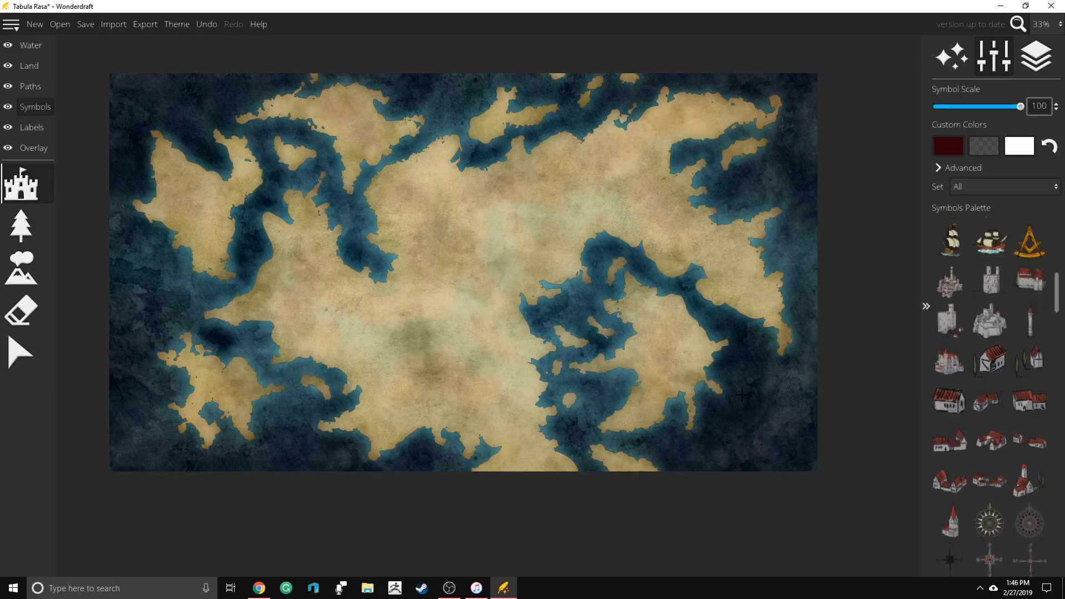
# Place a short chain of plain single-peak mountains at symbol scale 100 in the middle of the main continent
pyautogui.click(30, 240)
pyautogui.click(22, 269)
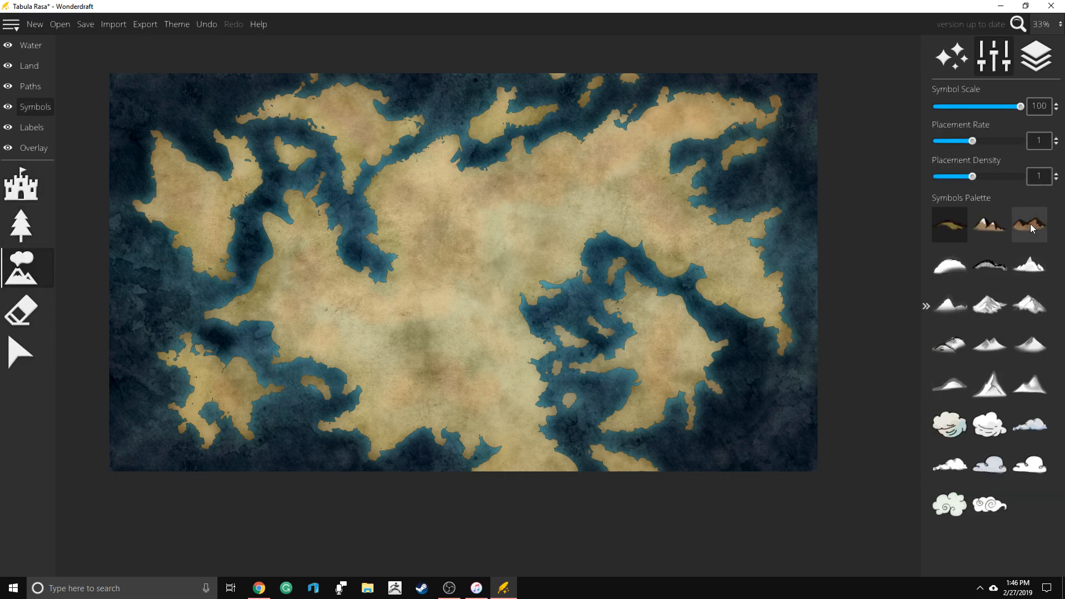
pyautogui.click(1029, 344)
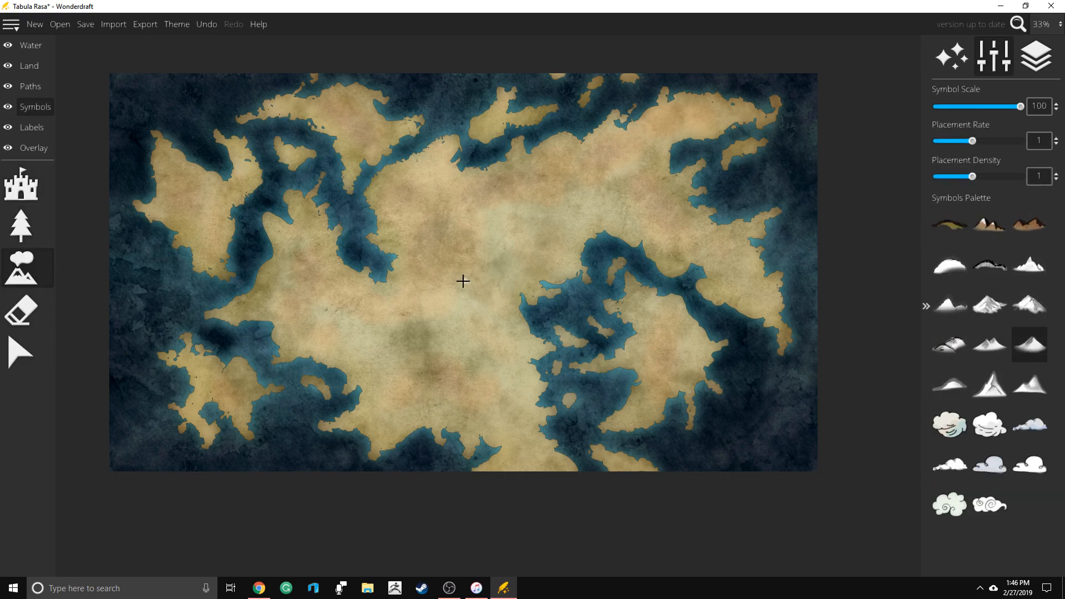
pyautogui.scroll(5, 457, 287)
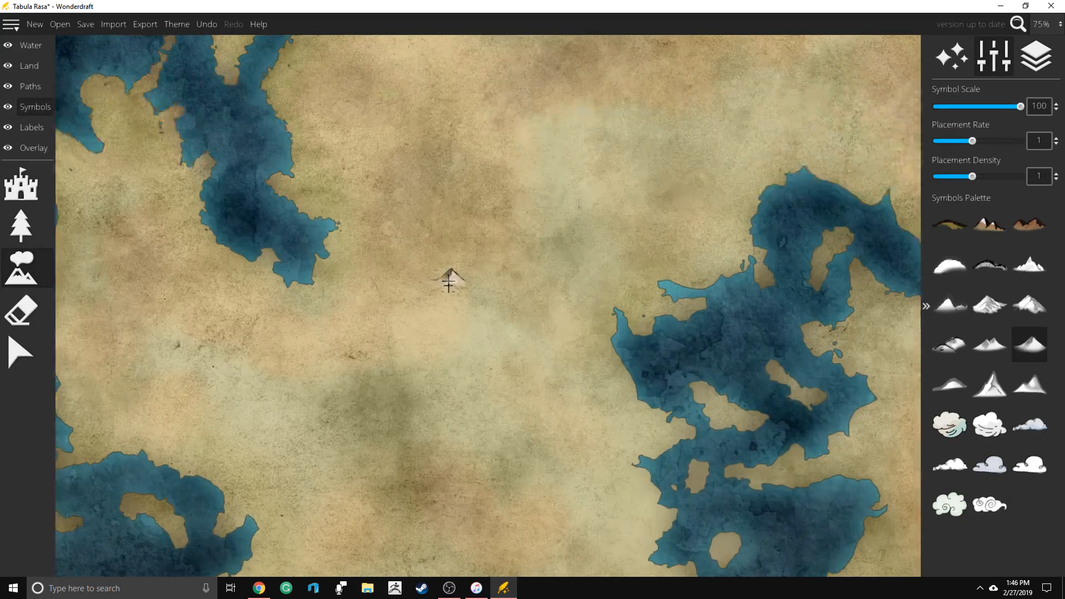
pyautogui.moveTo(449, 284); pyautogui.dragTo(418, 317)
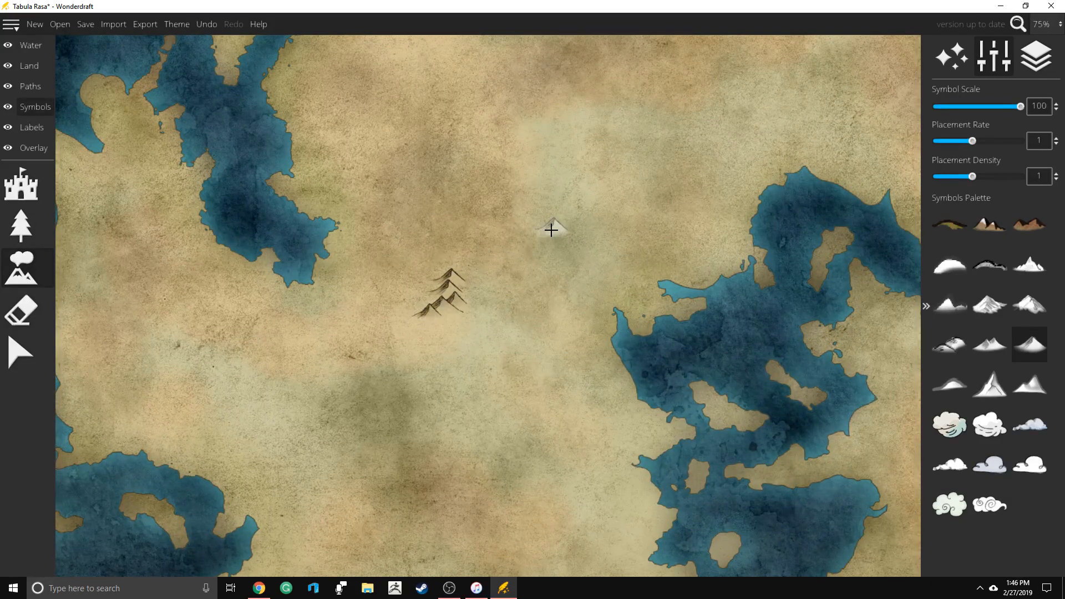
# Undo the mountain chain in the middle of the main continent and set the symbol scale to 65
pyautogui.scroll(-5, 552, 230)
pyautogui.scroll(2, 551, 229)
pyautogui.hotkey('ctrl', 'z')
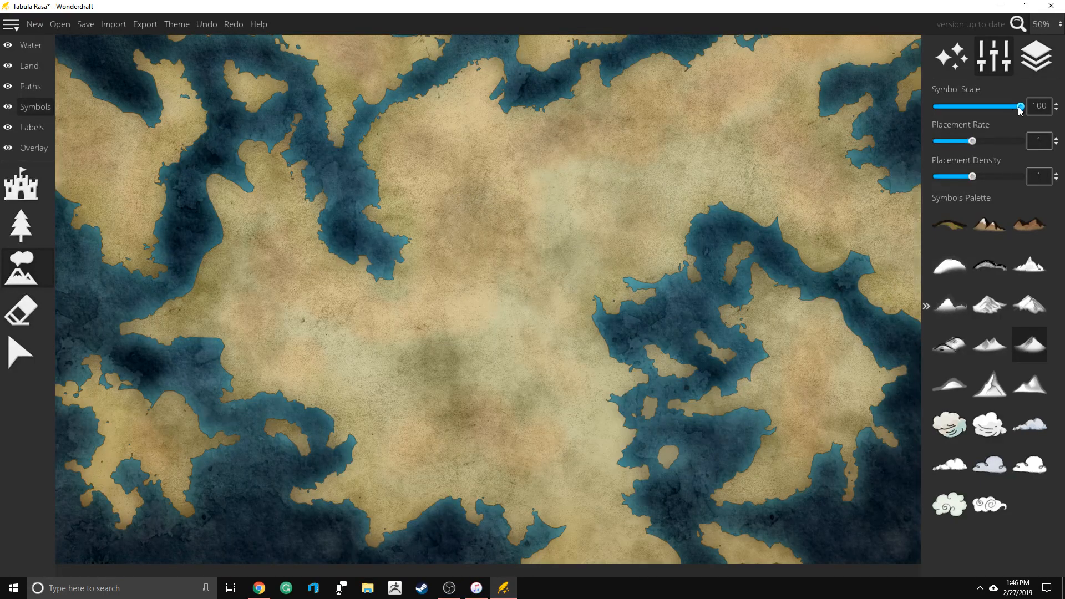
pyautogui.moveTo(1020, 110); pyautogui.dragTo(987, 108)
pyautogui.moveTo(531, 206); pyautogui.dragTo(491, 232)
pyautogui.hotkey('ctrl', 'z')
pyautogui.moveTo(499, 205); pyautogui.dragTo(446, 240)
pyautogui.hotkey('ctrl', 'z')
# Place a long single-peak mountain range from the main continent's western peninsula, below the inland sea, and across its north to the east
pyautogui.scroll(-2, 545, 212)
pyautogui.scroll(2, 506, 231)
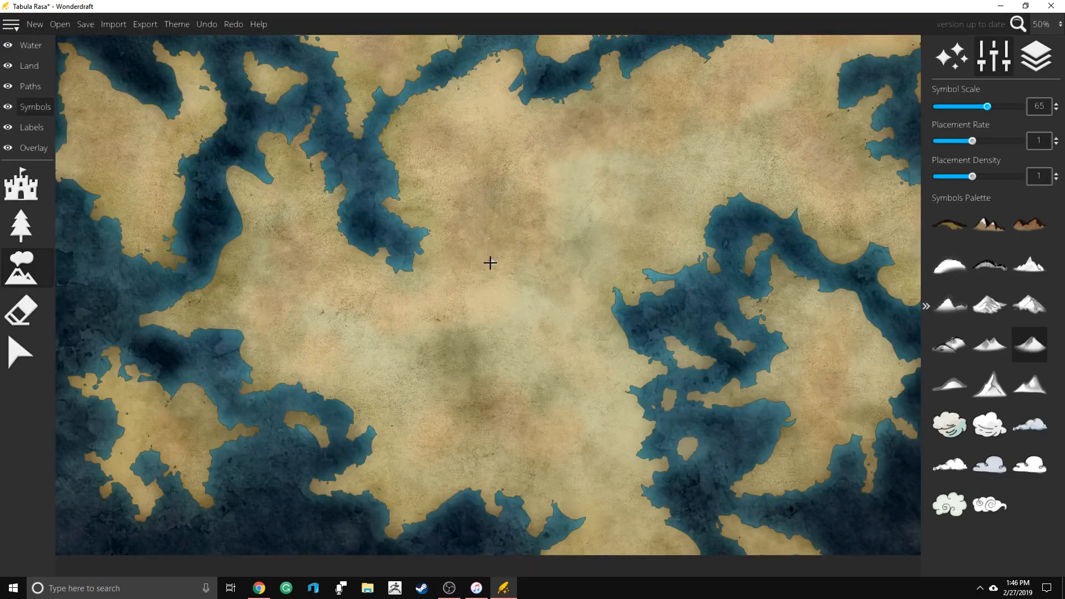
pyautogui.click(273, 288)
pyautogui.moveTo(289, 239)
pyautogui.mouseDown()
pyautogui.moveTo(294, 200)
pyautogui.moveTo(313, 264)
pyautogui.mouseUp()
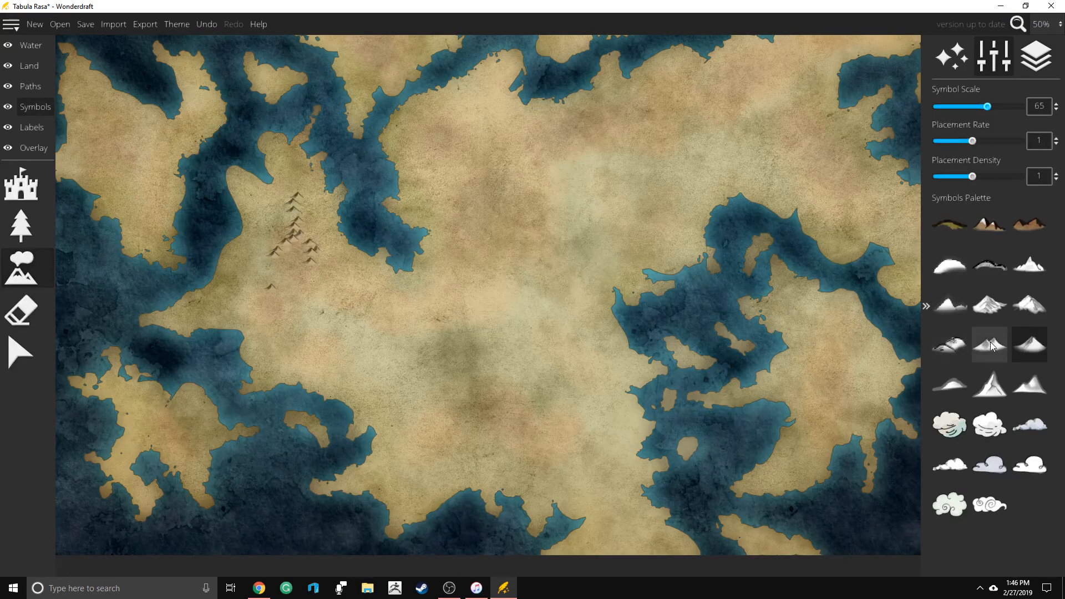
pyautogui.moveTo(333, 267)
pyautogui.mouseDown()
pyautogui.moveTo(389, 297)
pyautogui.moveTo(394, 313)
pyautogui.moveTo(392, 302)
pyautogui.moveTo(452, 296)
pyautogui.moveTo(486, 317)
pyautogui.moveTo(464, 293)
pyautogui.moveTo(504, 237)
pyautogui.moveTo(450, 197)
pyautogui.moveTo(453, 147)
pyautogui.moveTo(466, 184)
pyautogui.moveTo(468, 153)
pyautogui.moveTo(541, 137)
pyautogui.moveTo(575, 157)
pyautogui.moveTo(564, 135)
pyautogui.moveTo(629, 107)
pyautogui.moveTo(647, 106)
pyautogui.moveTo(622, 117)
pyautogui.moveTo(655, 137)
pyautogui.moveTo(652, 112)
pyautogui.moveTo(721, 84)
pyautogui.moveTo(776, 94)
pyautogui.moveTo(791, 129)
pyautogui.moveTo(855, 188)
pyautogui.moveTo(844, 186)
pyautogui.moveTo(849, 196)
pyautogui.moveTo(884, 206)
pyautogui.mouseUp()
pyautogui.moveTo(795, 216); pyautogui.dragTo(719, 274)
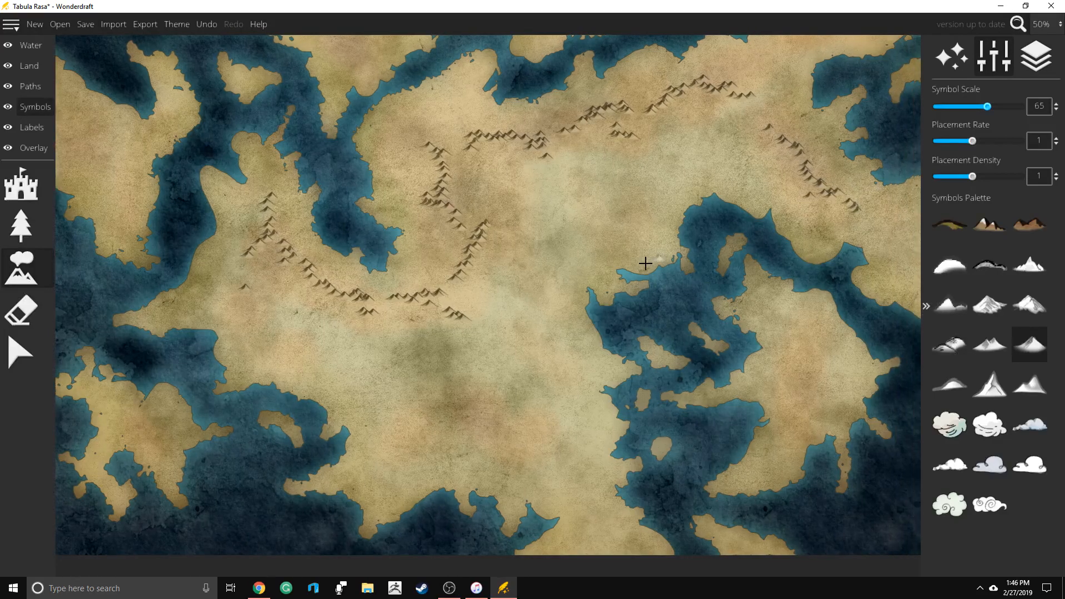
# Add single-peak mountains on the main continent's northeastern arm and eastern side, and down the middle of the southeastern peninsula
pyautogui.scroll(-1, 580, 271)
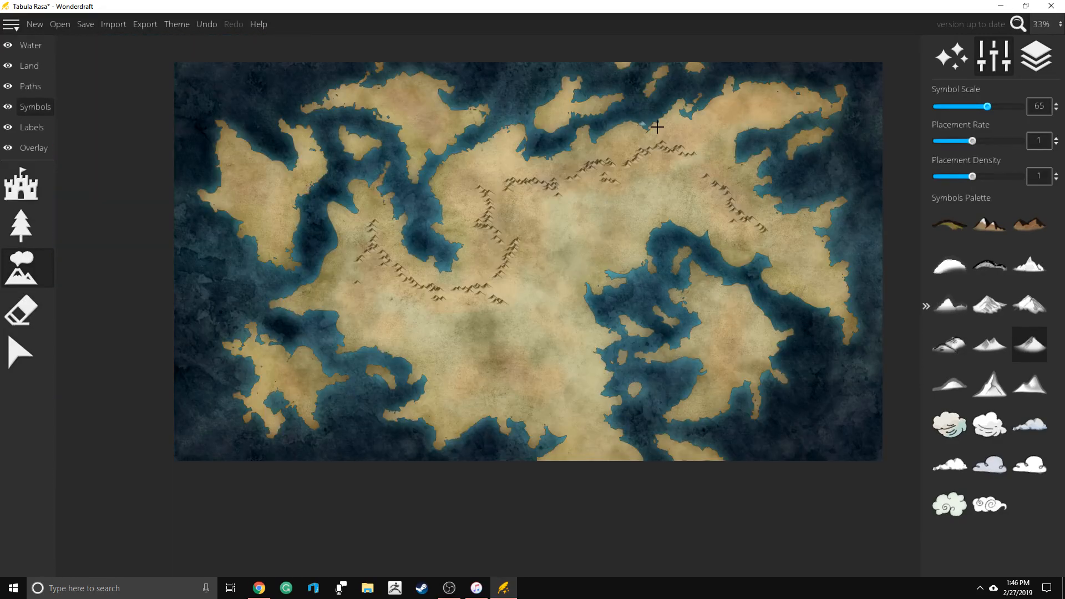
pyautogui.moveTo(702, 130)
pyautogui.mouseDown()
pyautogui.moveTo(737, 105)
pyautogui.moveTo(766, 102)
pyautogui.moveTo(815, 136)
pyautogui.moveTo(798, 142)
pyautogui.moveTo(769, 314)
pyautogui.mouseUp()
pyautogui.hotkey('ctrl', 'z')
pyautogui.moveTo(782, 245); pyautogui.dragTo(812, 271)
pyautogui.moveTo(707, 345)
pyautogui.mouseDown()
pyautogui.moveTo(738, 325)
pyautogui.moveTo(717, 380)
pyautogui.mouseUp()
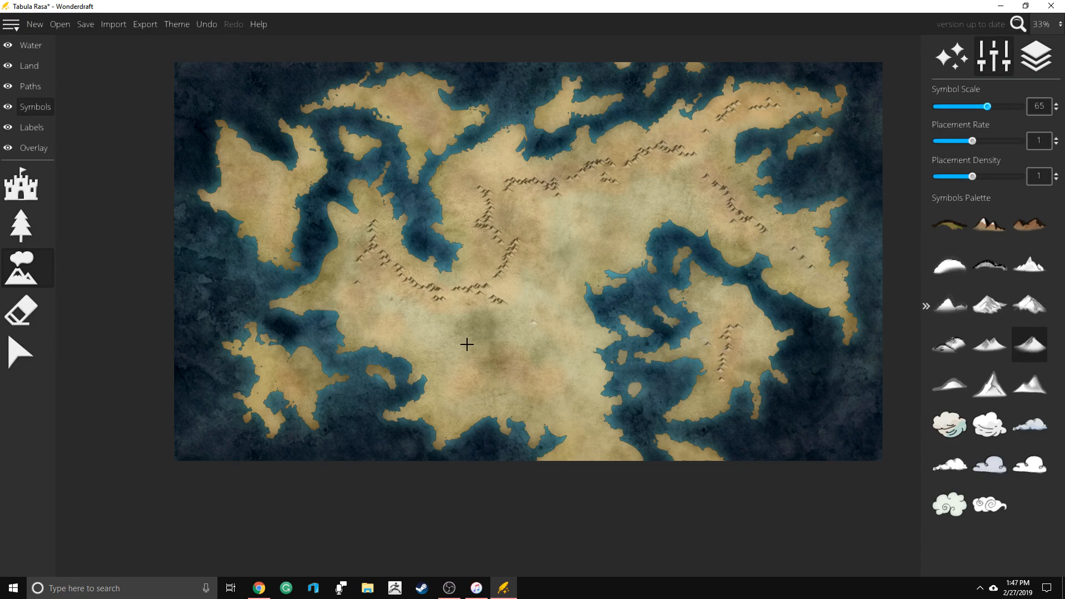
# Place short single-peak mountain chains in the main continent's south and on the southwestern, northwestern and northern landmasses
pyautogui.moveTo(462, 384)
pyautogui.mouseDown()
pyautogui.moveTo(494, 379)
pyautogui.moveTo(551, 400)
pyautogui.mouseUp()
pyautogui.moveTo(273, 366); pyautogui.dragTo(297, 373)
pyautogui.moveTo(238, 178); pyautogui.dragTo(266, 218)
pyautogui.moveTo(389, 99); pyautogui.dragTo(432, 132)
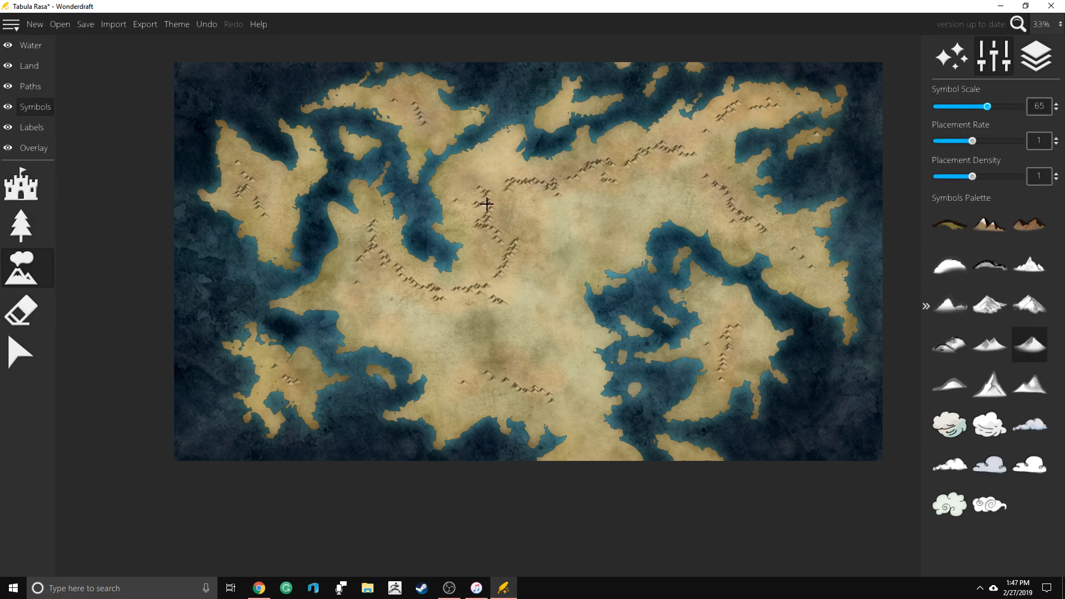
# Thicken the main continent's ranges with extra single-peak mountains and side spurs, and add a few on the small northern island
pyautogui.moveTo(503, 150)
pyautogui.mouseDown()
pyautogui.moveTo(474, 164)
pyautogui.moveTo(528, 171)
pyautogui.mouseUp()
pyautogui.moveTo(418, 281)
pyautogui.mouseDown()
pyautogui.moveTo(375, 298)
pyautogui.moveTo(383, 322)
pyautogui.moveTo(368, 301)
pyautogui.moveTo(336, 291)
pyautogui.mouseUp()
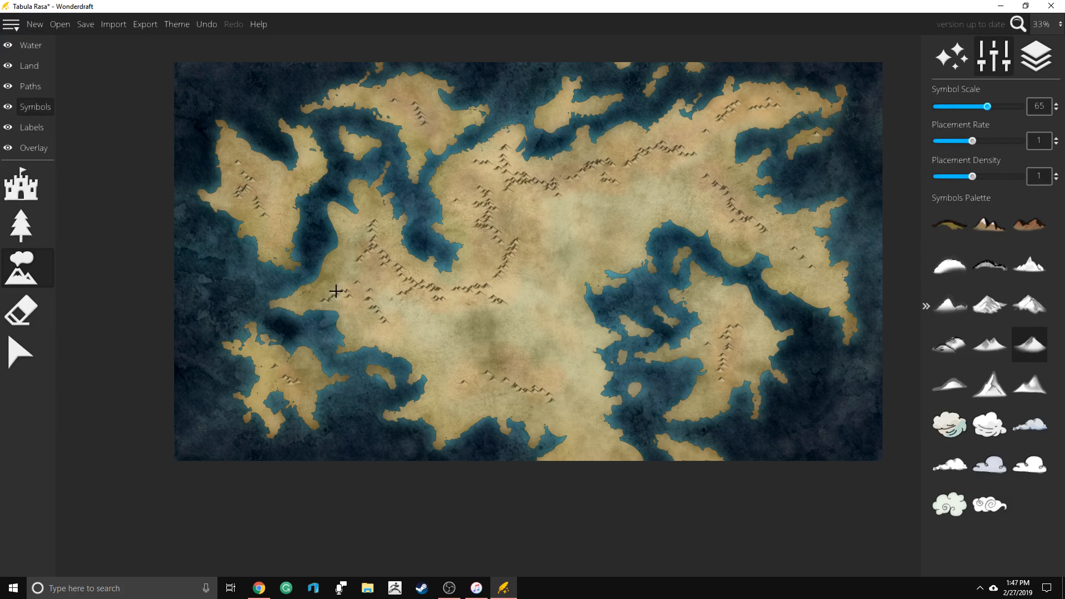
pyautogui.moveTo(529, 252); pyautogui.dragTo(538, 253)
pyautogui.moveTo(526, 200)
pyautogui.mouseDown()
pyautogui.moveTo(593, 183)
pyautogui.moveTo(617, 190)
pyautogui.mouseUp()
pyautogui.moveTo(623, 259); pyautogui.dragTo(604, 240)
pyautogui.moveTo(657, 150)
pyautogui.mouseDown()
pyautogui.moveTo(672, 164)
pyautogui.moveTo(659, 168)
pyautogui.moveTo(722, 195)
pyautogui.moveTo(708, 207)
pyautogui.mouseUp()
pyautogui.moveTo(730, 112); pyautogui.dragTo(802, 99)
pyautogui.moveTo(549, 112); pyautogui.dragTo(560, 106)
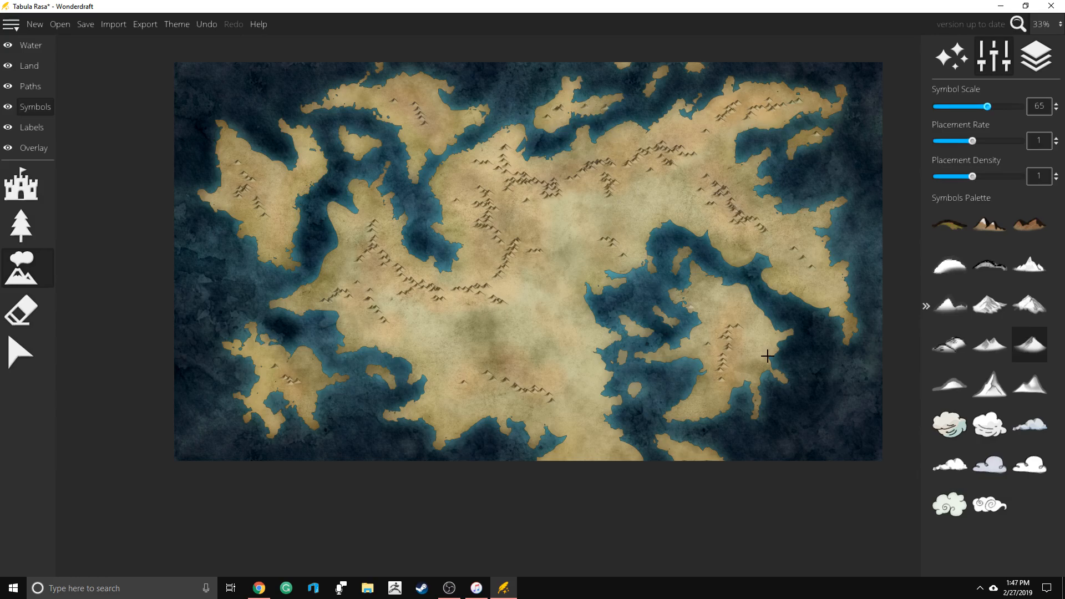
# Add double-peak mountains at scale 65 among the main continent's central, western, northern and eastern ranges
pyautogui.click(990, 345)
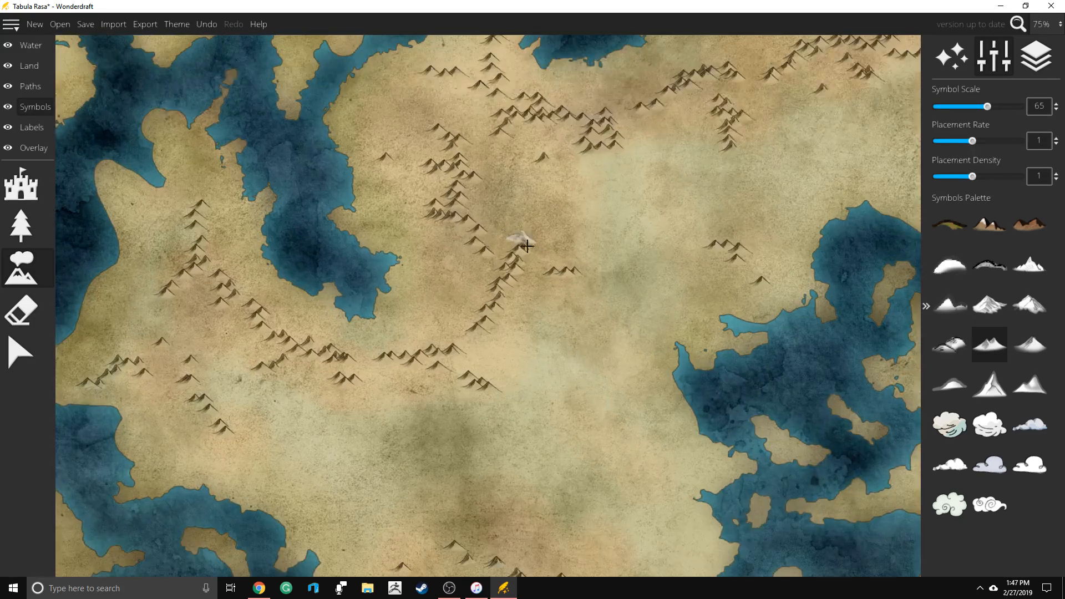
pyautogui.scroll(4, 516, 239)
pyautogui.click(518, 290)
pyautogui.click(508, 296)
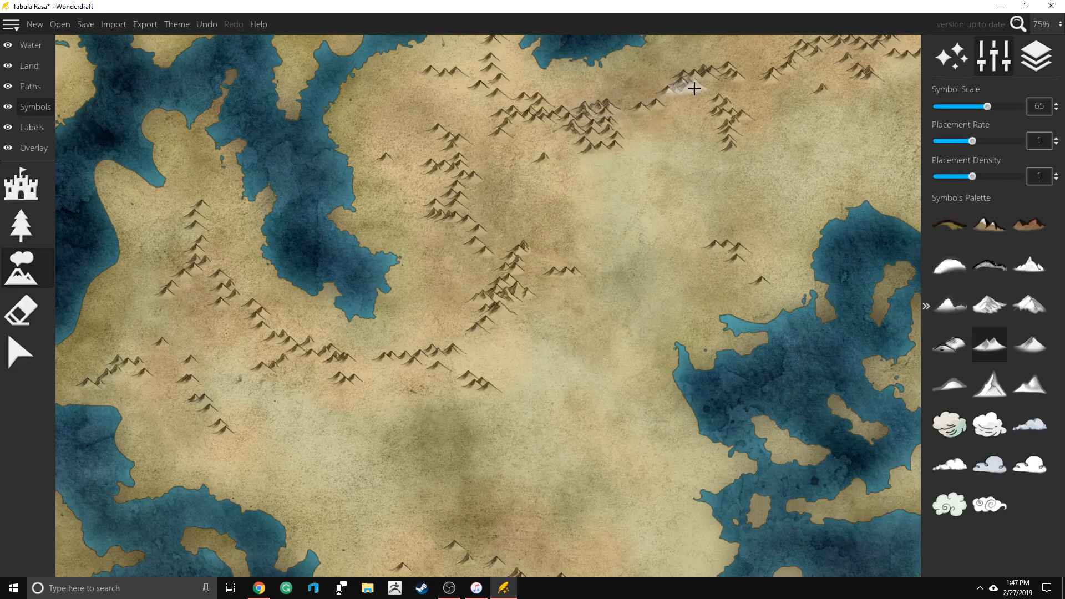
pyautogui.moveTo(292, 377)
pyautogui.mouseDown()
pyautogui.moveTo(322, 365)
pyautogui.moveTo(324, 376)
pyautogui.moveTo(265, 319)
pyautogui.moveTo(265, 346)
pyautogui.moveTo(223, 317)
pyautogui.moveTo(259, 330)
pyautogui.moveTo(209, 345)
pyautogui.moveTo(197, 418)
pyautogui.moveTo(194, 409)
pyautogui.moveTo(210, 428)
pyautogui.mouseUp()
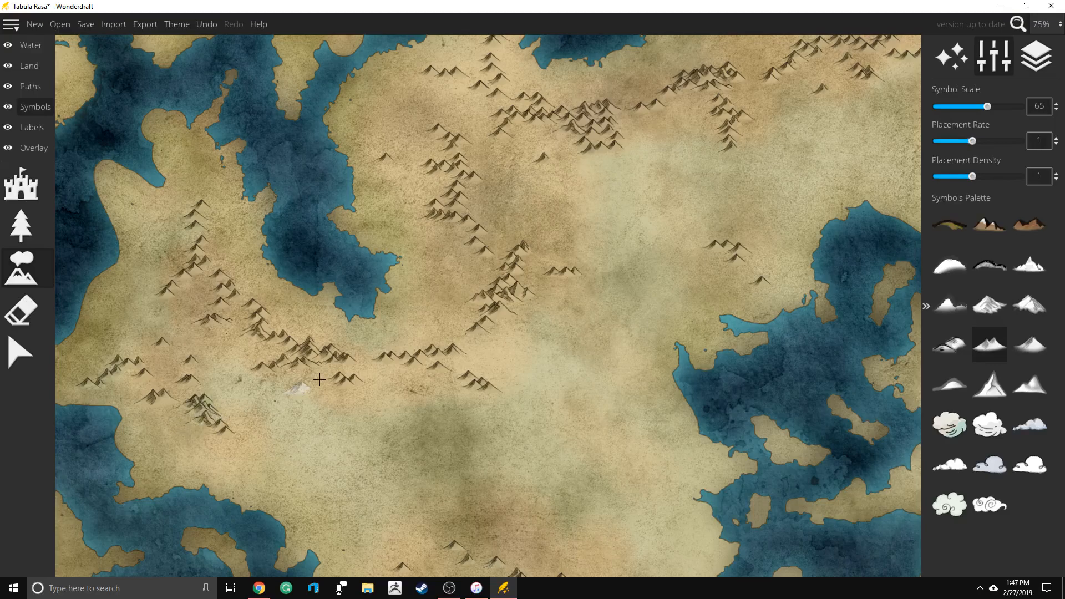
pyautogui.scroll(-5, 430, 371)
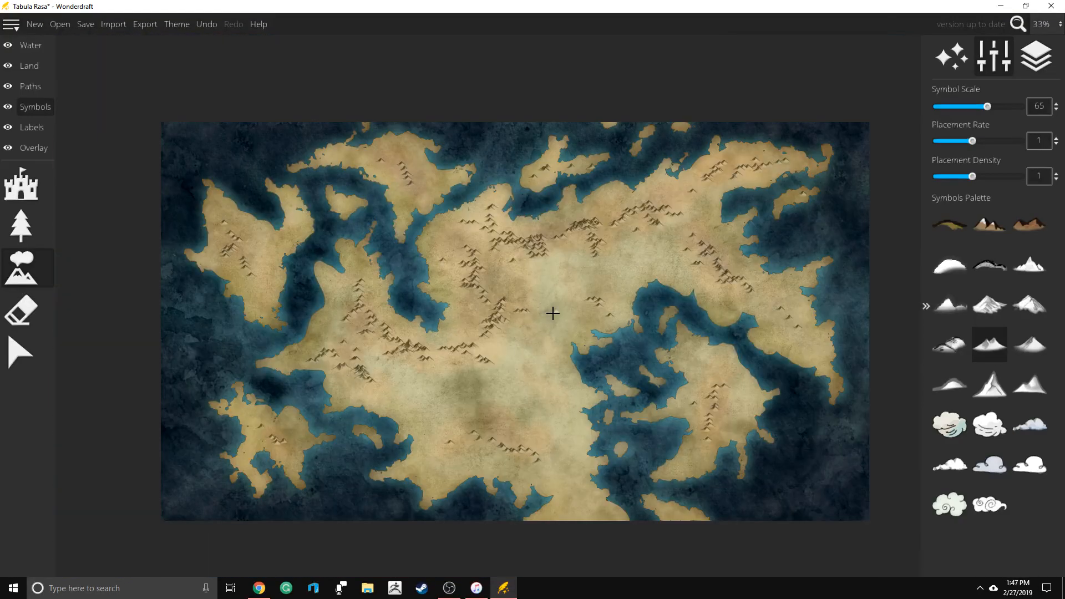
pyautogui.scroll(3, 553, 313)
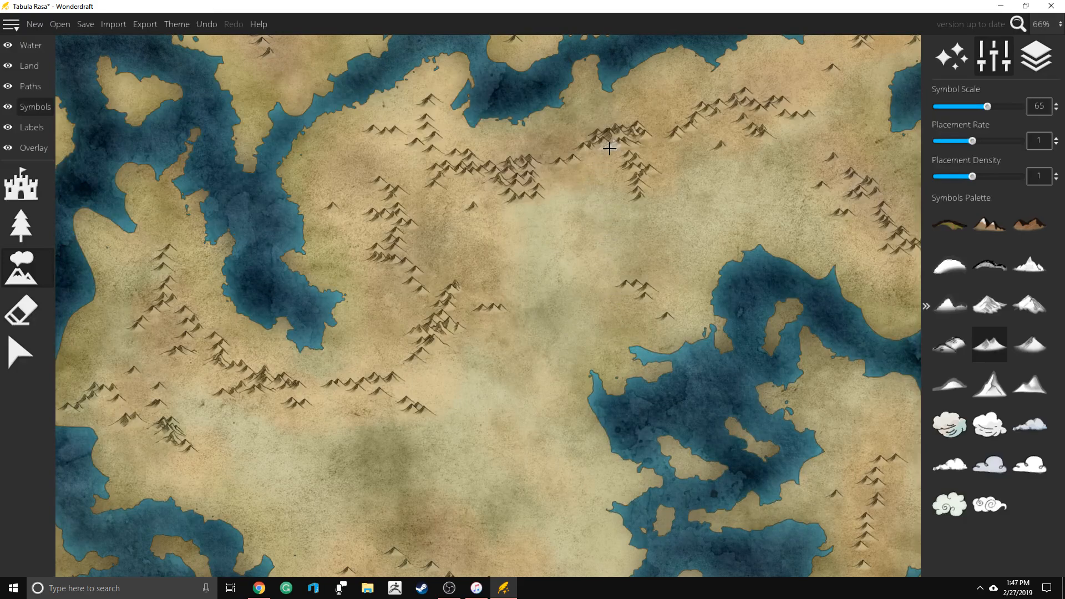
pyautogui.moveTo(816, 139)
pyautogui.mouseDown()
pyautogui.moveTo(836, 158)
pyautogui.moveTo(838, 183)
pyautogui.mouseUp()
# Set the symbol scale to 35 and add smaller double-peak mountains along the southern range and the southeastern peninsula's range
pyautogui.scroll(-6, 772, 294)
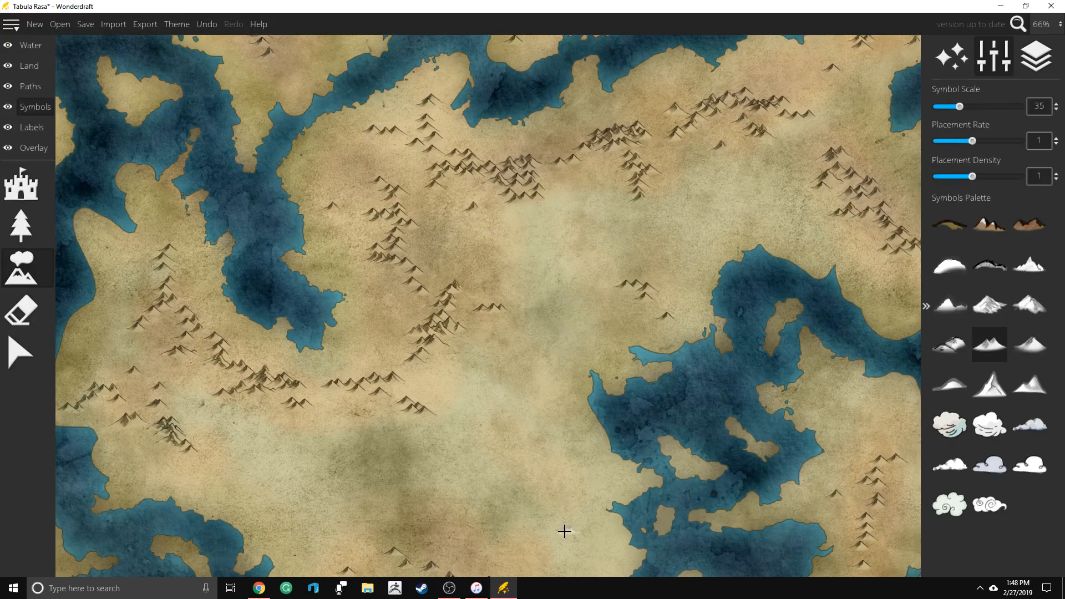
pyautogui.moveTo(563, 574)
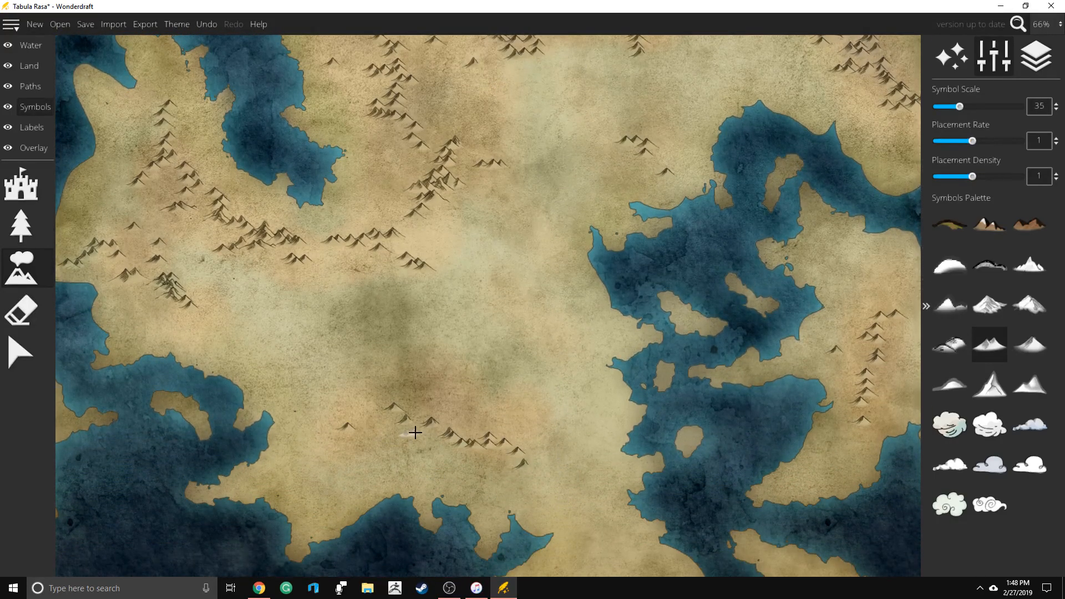
pyautogui.moveTo(414, 432)
pyautogui.mouseDown()
pyautogui.moveTo(350, 403)
pyautogui.moveTo(396, 414)
pyautogui.moveTo(427, 407)
pyautogui.moveTo(493, 454)
pyautogui.mouseUp()
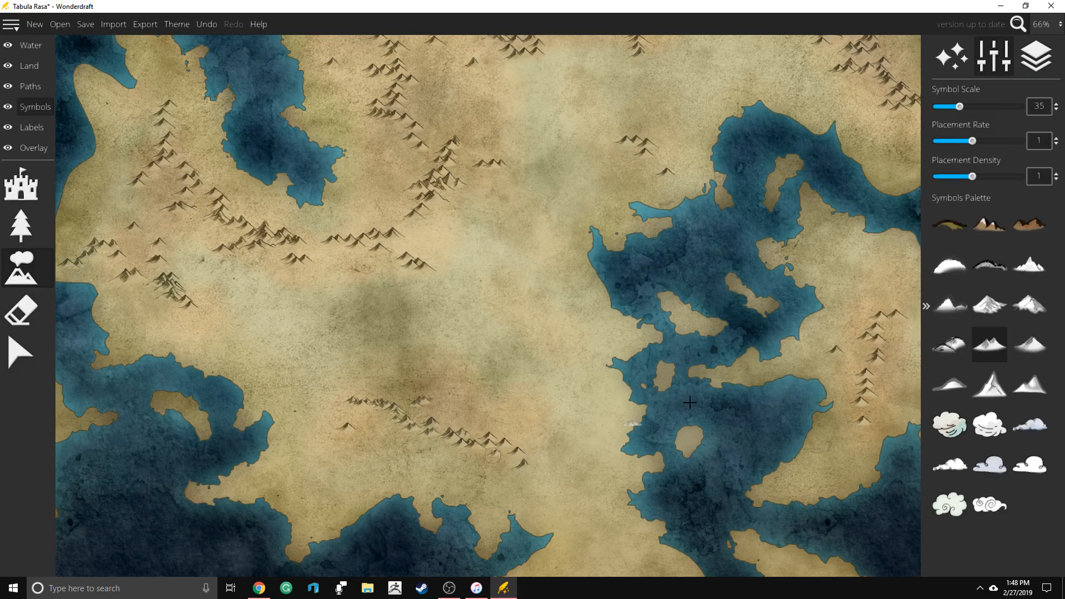
pyautogui.moveTo(870, 345)
pyautogui.mouseDown()
pyautogui.moveTo(883, 372)
pyautogui.moveTo(872, 299)
pyautogui.mouseUp()
# Add double-peak mountains at scale 35 to the main continent's eastern chain and its northeastern arm
pyautogui.scroll(-5, 882, 276)
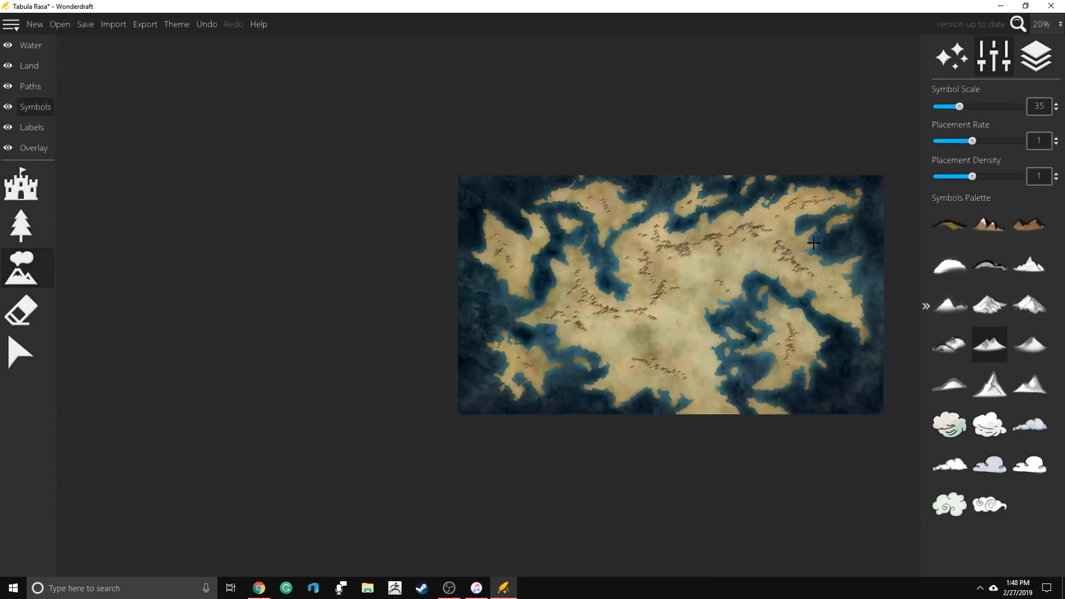
pyautogui.scroll(5, 812, 244)
pyautogui.moveTo(789, 379); pyautogui.dragTo(864, 435)
pyautogui.moveTo(688, 127); pyautogui.dragTo(734, 105)
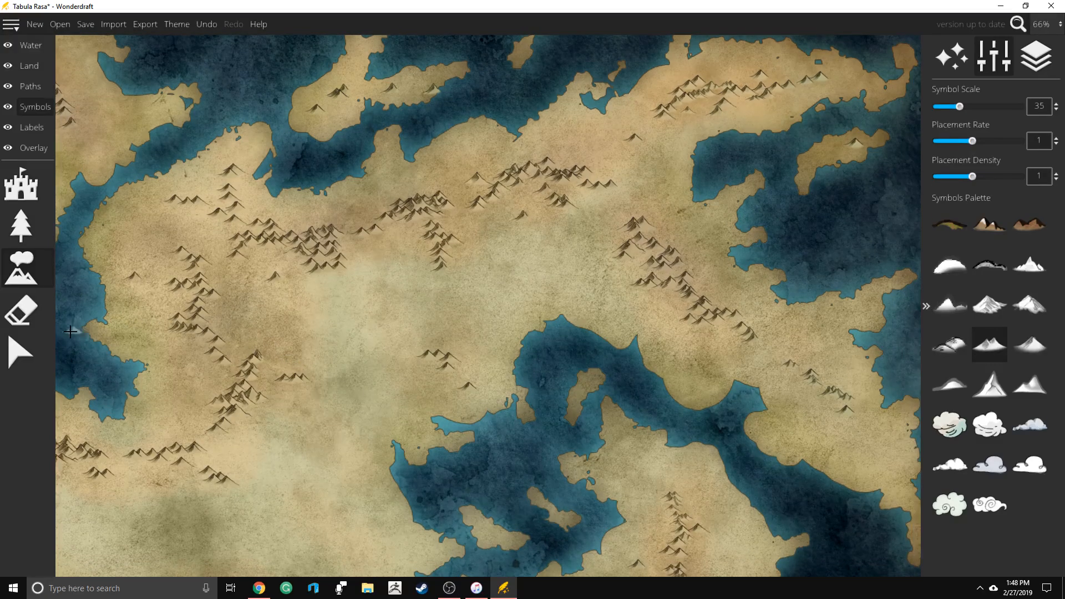
# Extend the mountain chains on the northwestern and northern landmasses with double-peak mountains at scale 35
pyautogui.moveTo(61, 331)
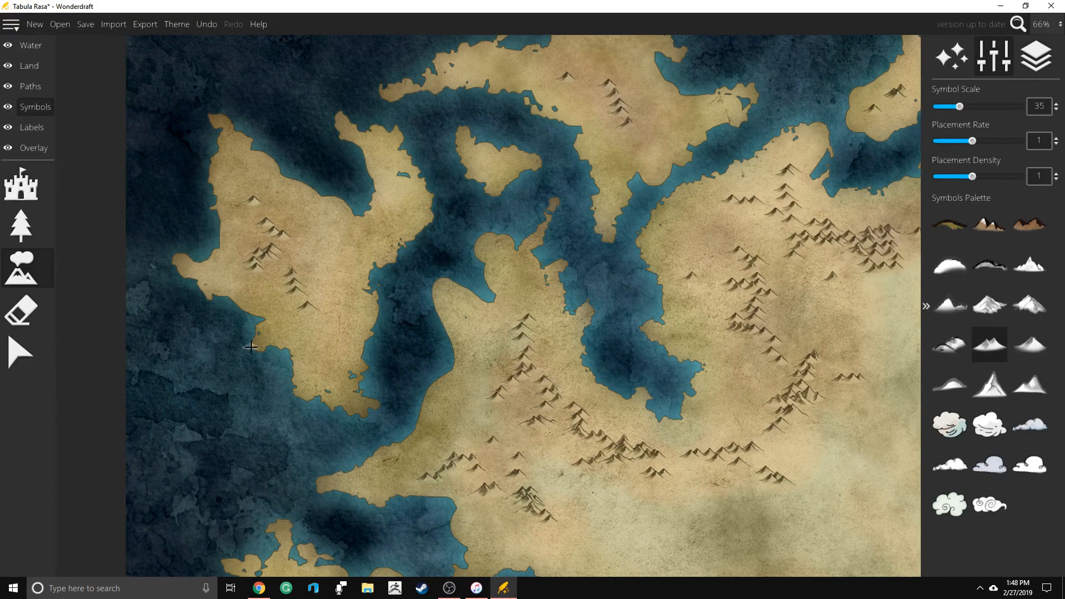
pyautogui.moveTo(396, 195)
pyautogui.mouseDown()
pyautogui.moveTo(348, 242)
pyautogui.moveTo(300, 261)
pyautogui.moveTo(278, 256)
pyautogui.moveTo(323, 340)
pyautogui.mouseUp()
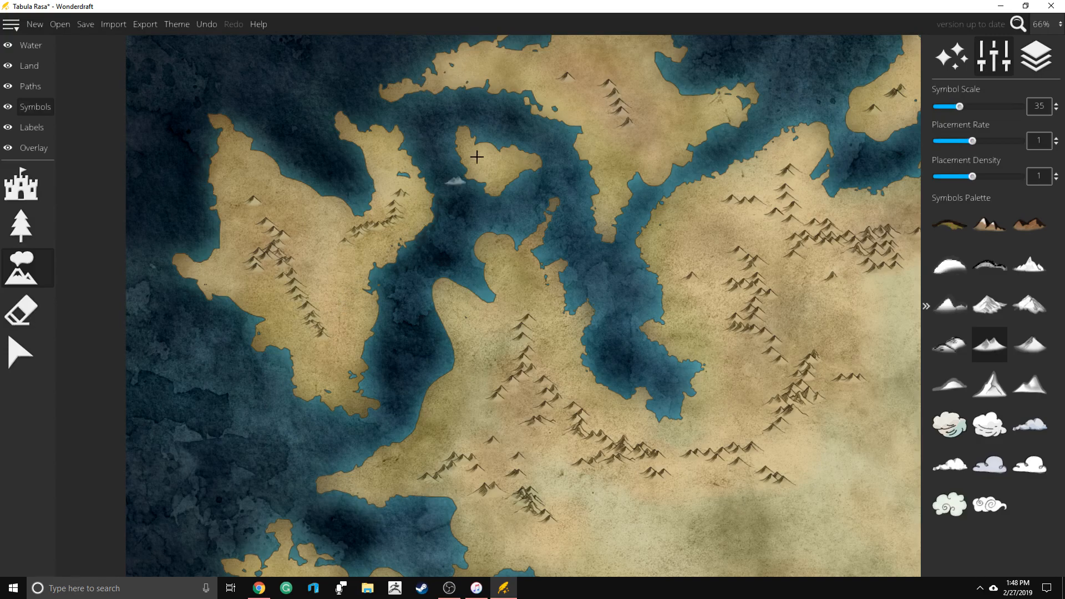
pyautogui.moveTo(575, 79); pyautogui.dragTo(607, 100)
pyautogui.moveTo(528, 60); pyautogui.dragTo(579, 79)
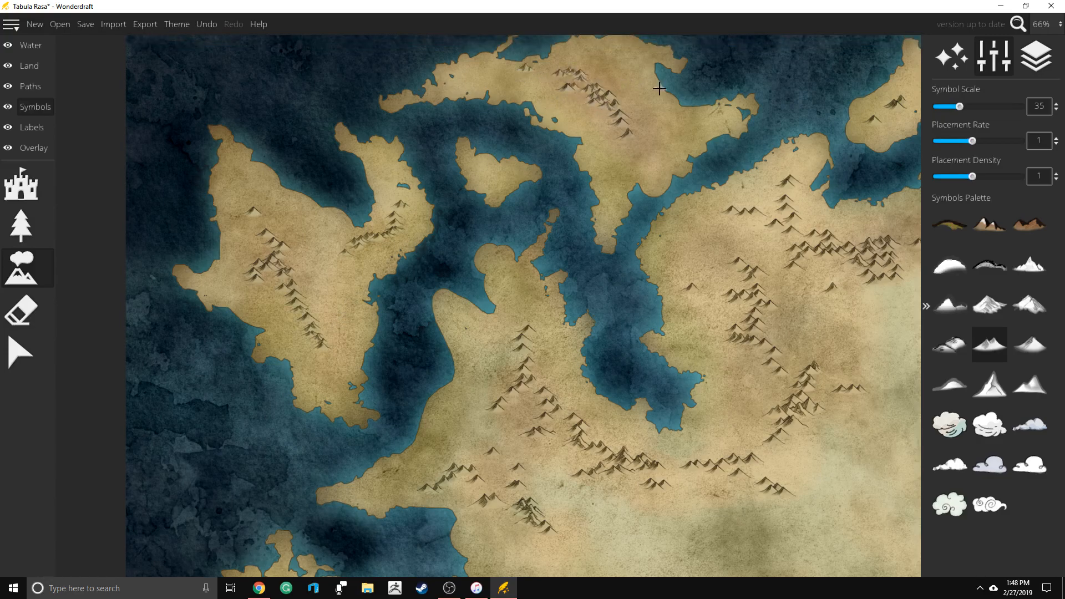
# Select the low rocky hills symbol and try scattering it at scale 15 around the main continent's western and central ranges
pyautogui.click(949, 343)
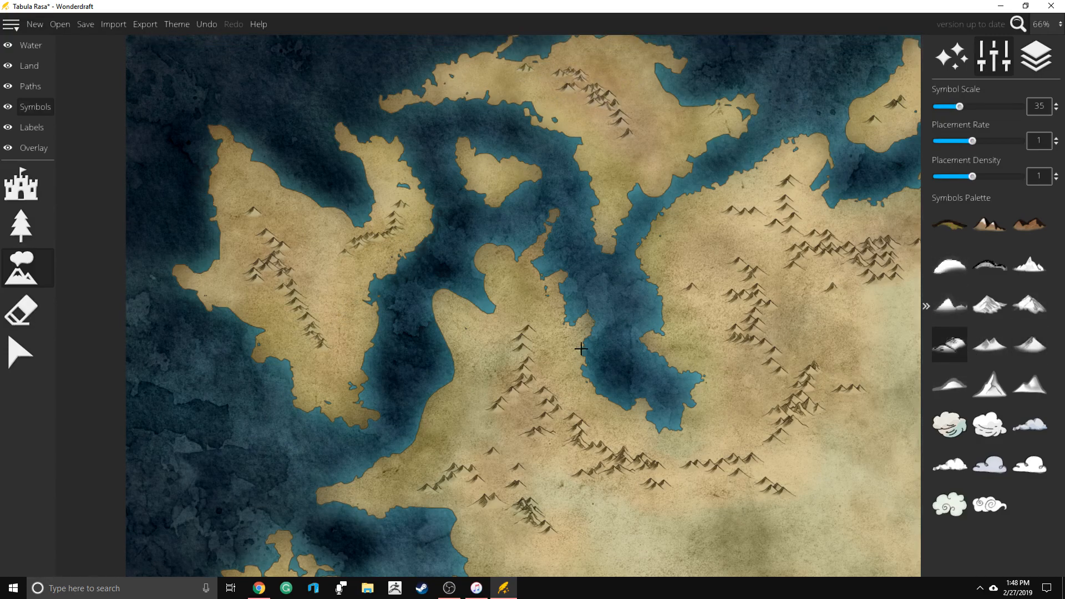
pyautogui.moveTo(555, 371)
pyautogui.mouseDown()
pyautogui.moveTo(514, 414)
pyautogui.moveTo(478, 417)
pyautogui.moveTo(514, 393)
pyautogui.moveTo(508, 356)
pyautogui.mouseUp()
pyautogui.moveTo(761, 464)
pyautogui.mouseDown()
pyautogui.moveTo(799, 455)
pyautogui.moveTo(831, 420)
pyautogui.moveTo(828, 391)
pyautogui.moveTo(766, 404)
pyautogui.moveTo(785, 378)
pyautogui.moveTo(751, 358)
pyautogui.moveTo(816, 293)
pyautogui.mouseUp()
pyautogui.scroll(-4, 816, 292)
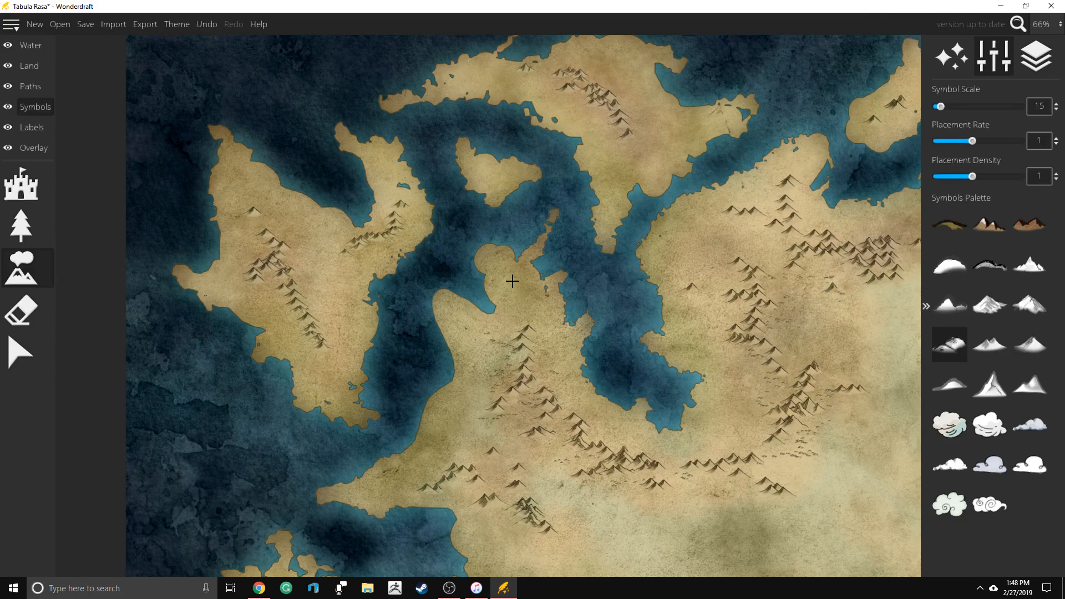
pyautogui.scroll(-2, 510, 281)
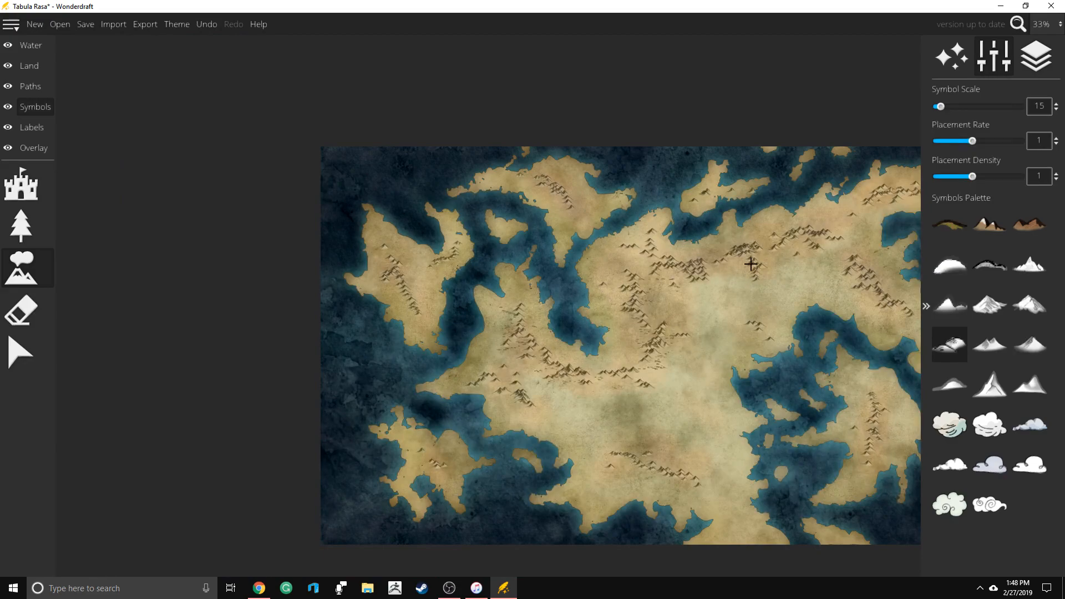
pyautogui.hotkey('ctrl', 'z')
# Set placement rate and density to 0.85 and scatter low hills at scale 25 around the mountain ranges
pyautogui.moveTo(973, 176); pyautogui.dragTo(965, 176)
pyautogui.scroll(1, 787, 270)
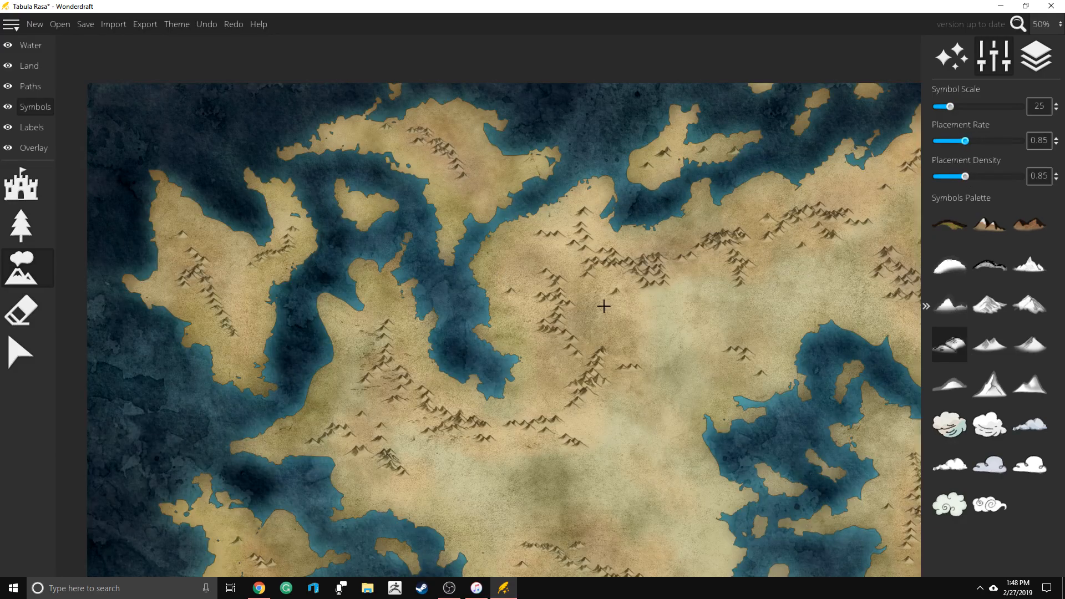
pyautogui.moveTo(581, 329)
pyautogui.mouseDown()
pyautogui.moveTo(632, 353)
pyautogui.moveTo(592, 401)
pyautogui.moveTo(607, 408)
pyautogui.moveTo(519, 460)
pyautogui.moveTo(551, 447)
pyautogui.moveTo(562, 404)
pyautogui.mouseUp()
pyautogui.scroll(-2, 274, 532)
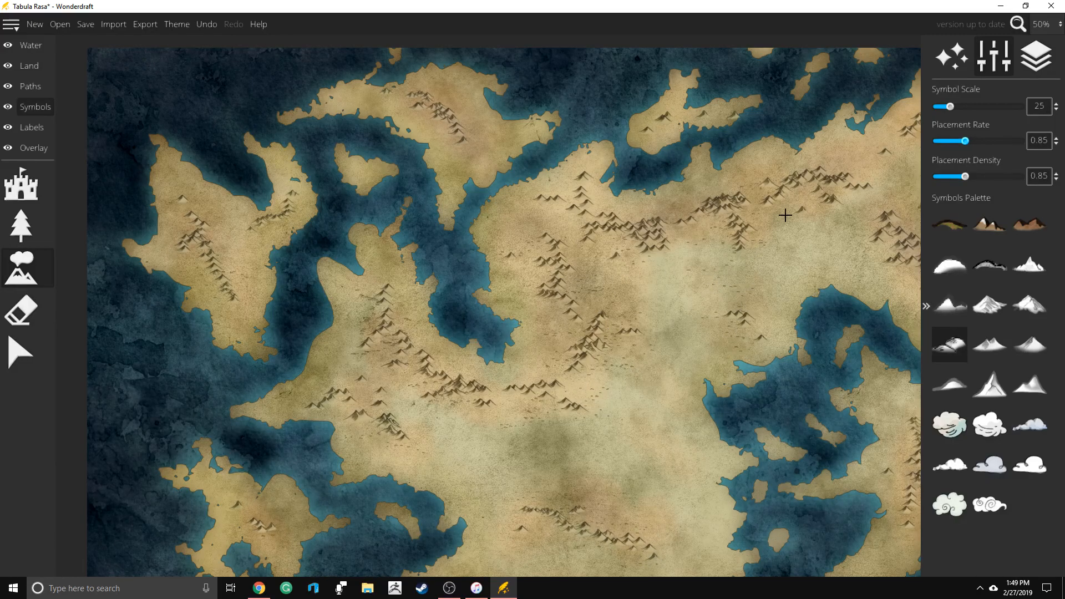
pyautogui.scroll(-1, 428, 257)
pyautogui.scroll(1, 800, 374)
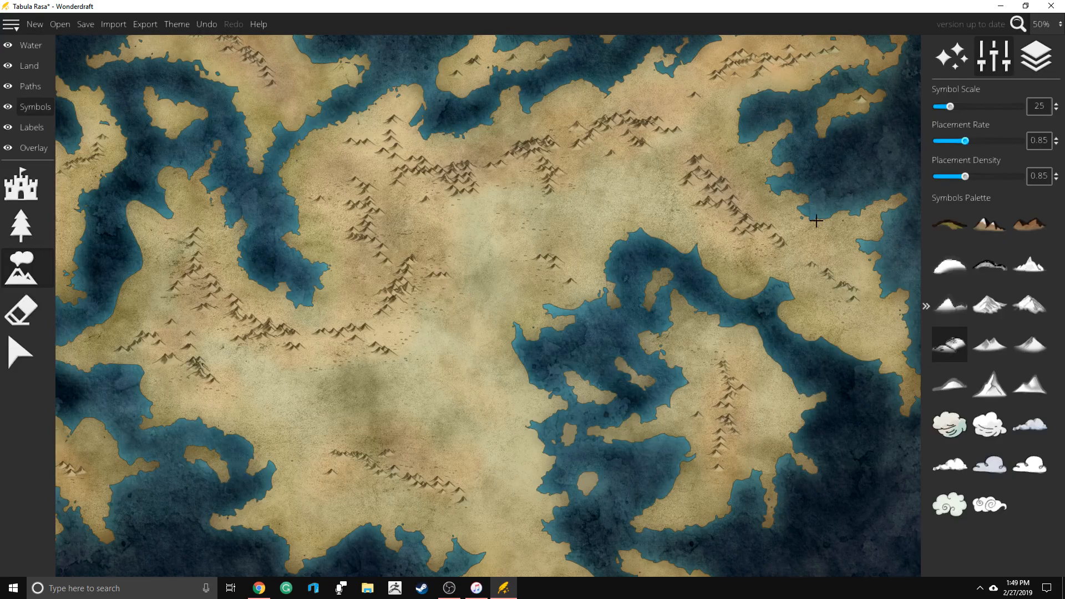
pyautogui.scroll(1, 489, 72)
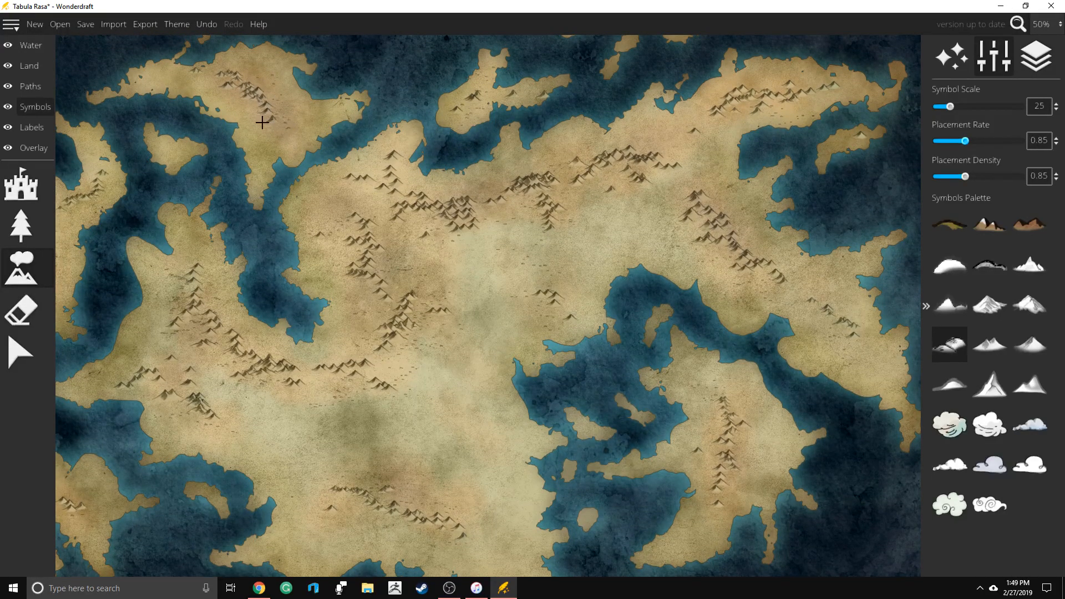
pyautogui.scroll(-2, 571, 276)
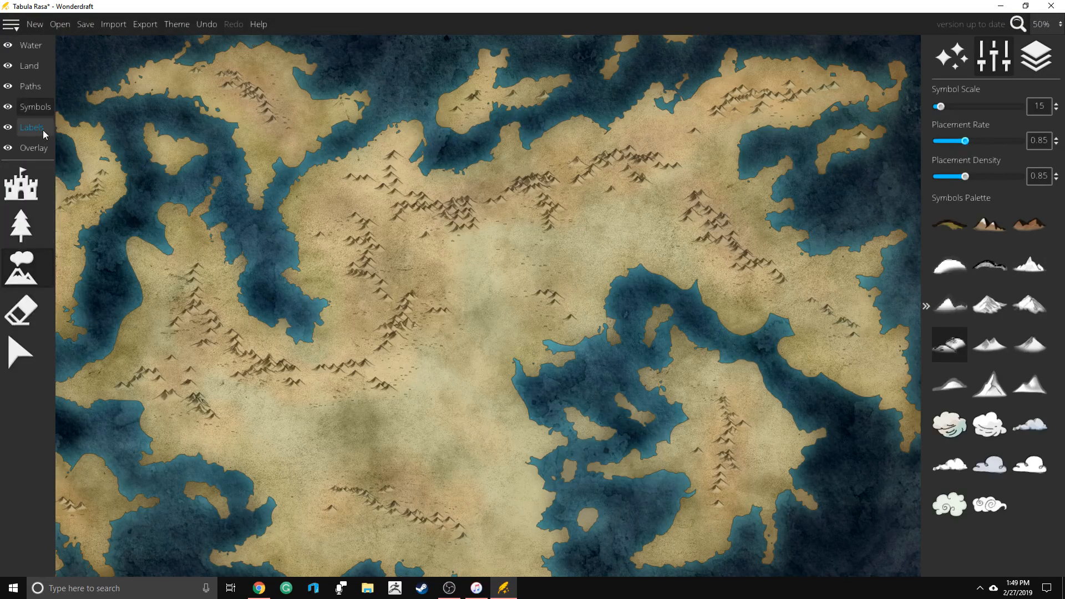
pyautogui.click(21, 225)
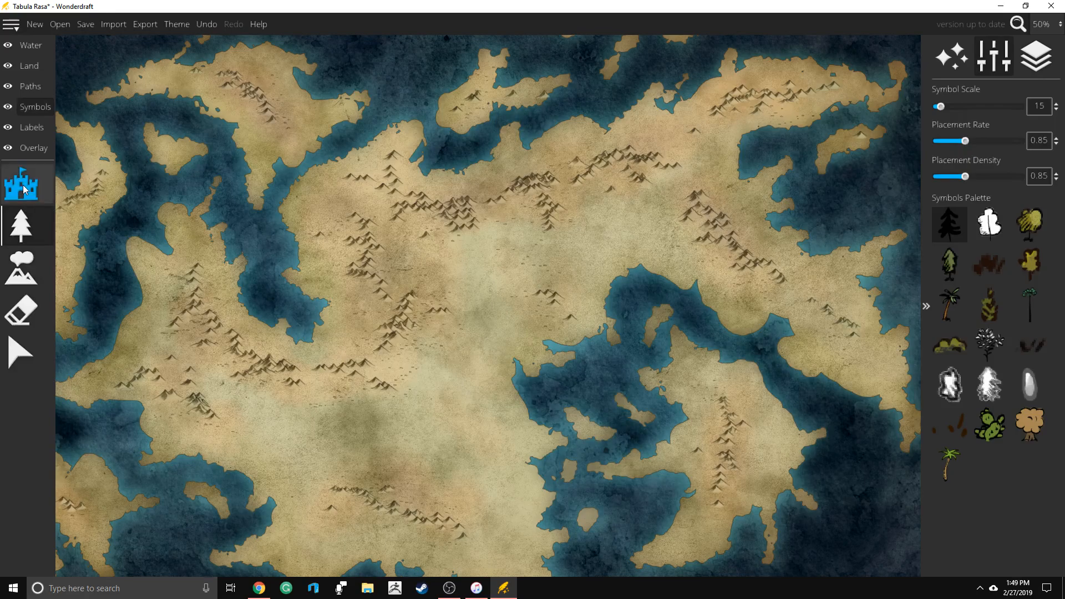
pyautogui.click(21, 184)
pyautogui.click(35, 88)
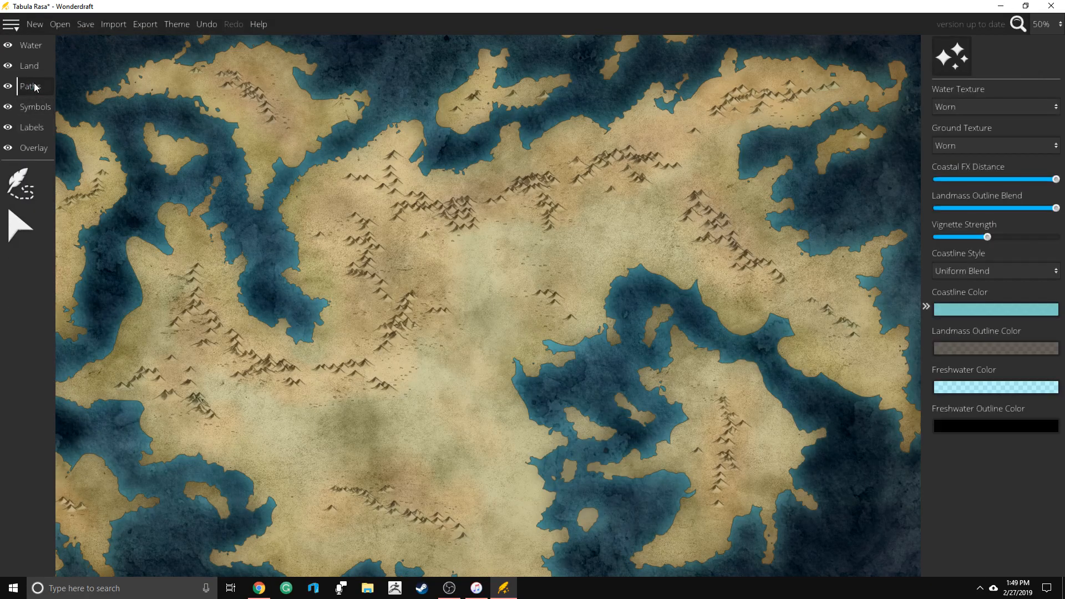
# Draw a meandering river of width 4 from the main continent's central mountains southeast to the coast of the eastern bay
pyautogui.click(34, 48)
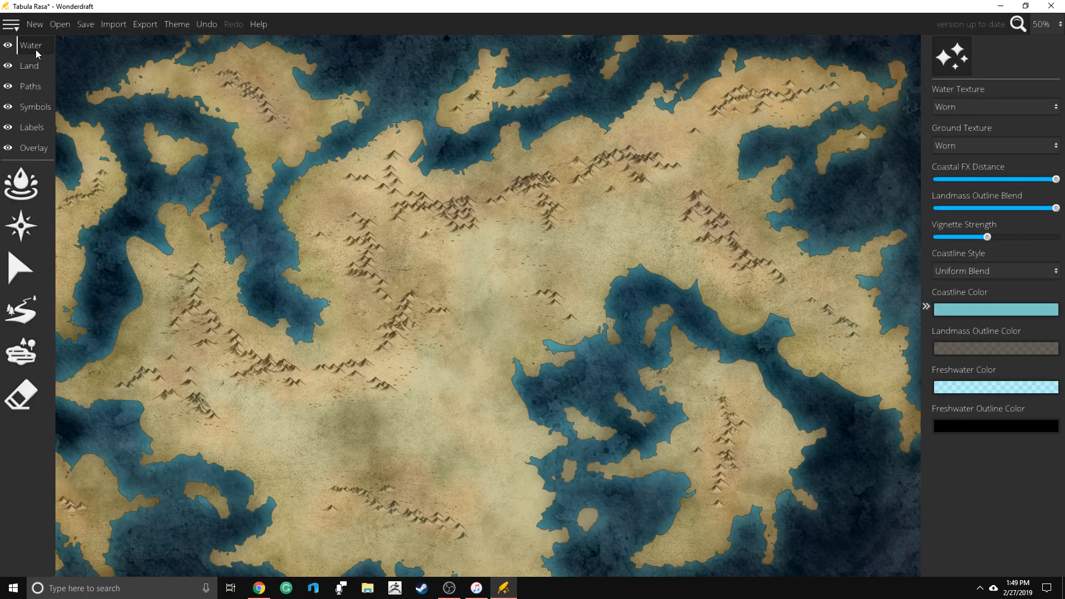
pyautogui.click(25, 313)
pyautogui.click(24, 312)
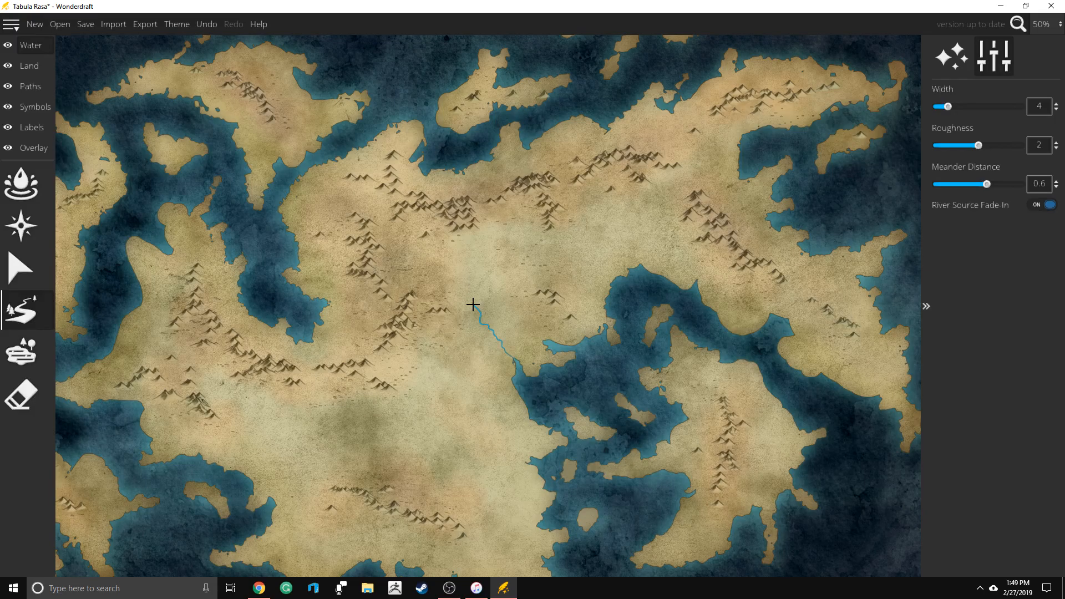
pyautogui.moveTo(523, 385)
pyautogui.mouseDown()
pyautogui.moveTo(530, 401)
pyautogui.moveTo(565, 390)
pyautogui.mouseUp()
pyautogui.moveTo(425, 333)
pyautogui.mouseDown()
pyautogui.moveTo(499, 361)
pyautogui.moveTo(532, 392)
pyautogui.moveTo(583, 366)
pyautogui.mouseUp()
pyautogui.scroll(6, 502, 426)
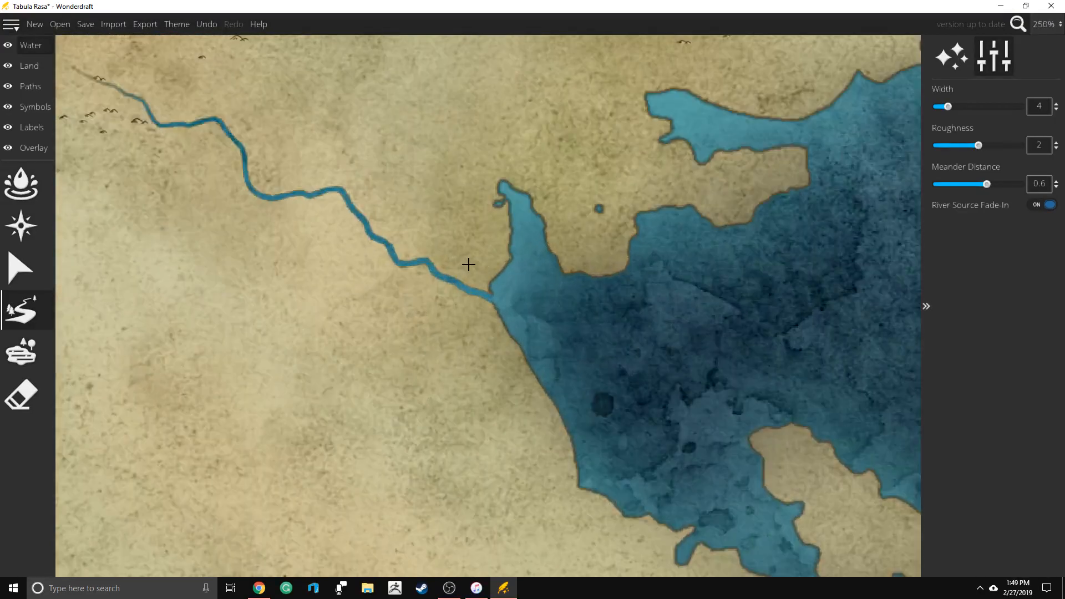
# Draw a width 4 tributary from the small mountain row on the main continent south into the existing river
pyautogui.scroll(-4, 468, 265)
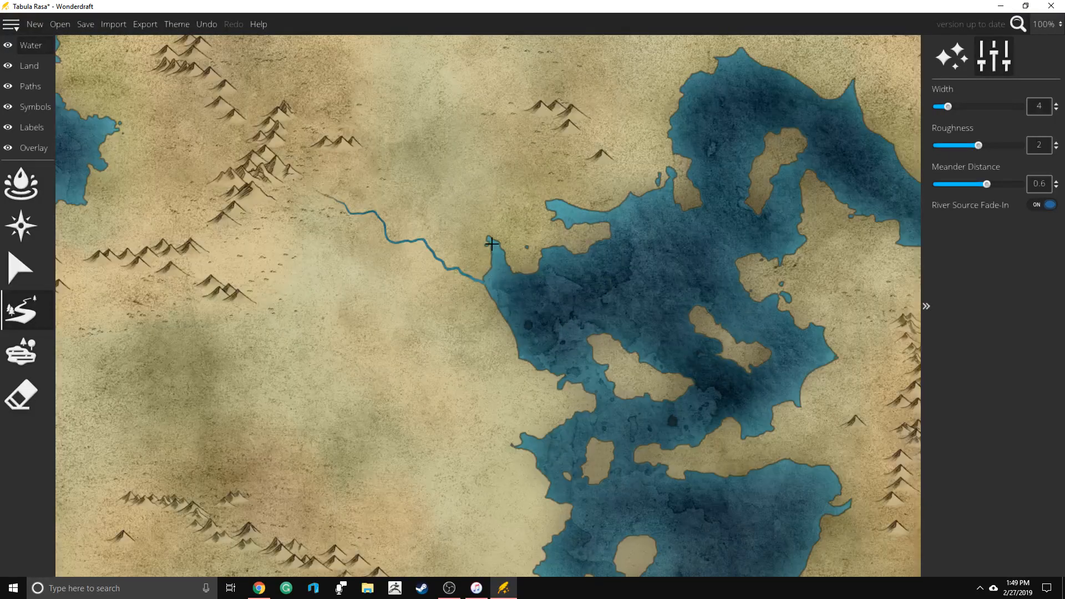
pyautogui.moveTo(490, 238)
pyautogui.mouseDown()
pyautogui.moveTo(405, 205)
pyautogui.moveTo(374, 156)
pyautogui.moveTo(338, 156)
pyautogui.mouseUp()
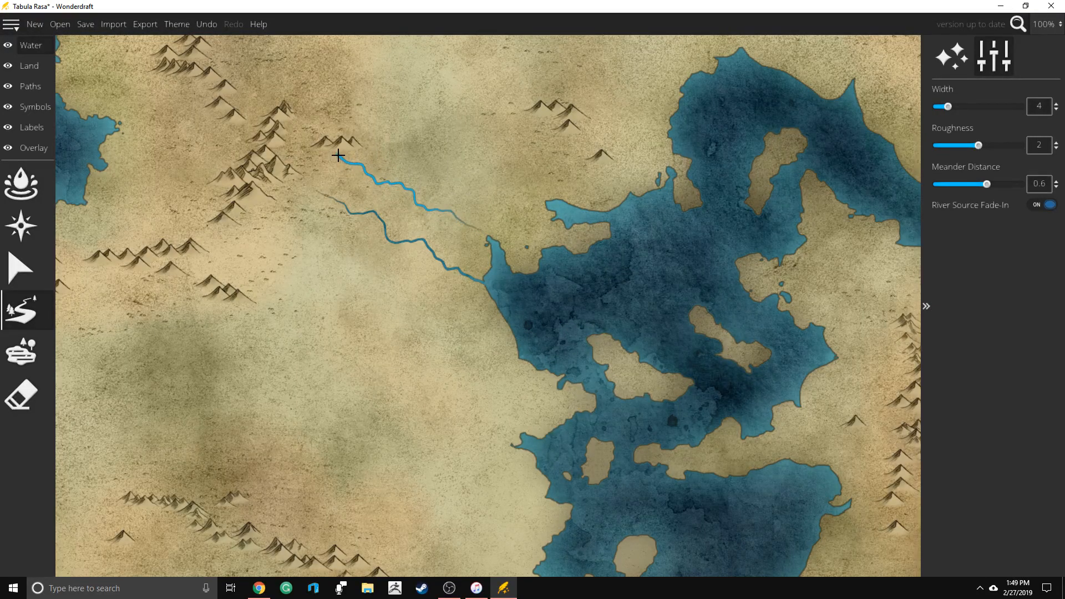
pyautogui.hotkey('ctrl', 'z')
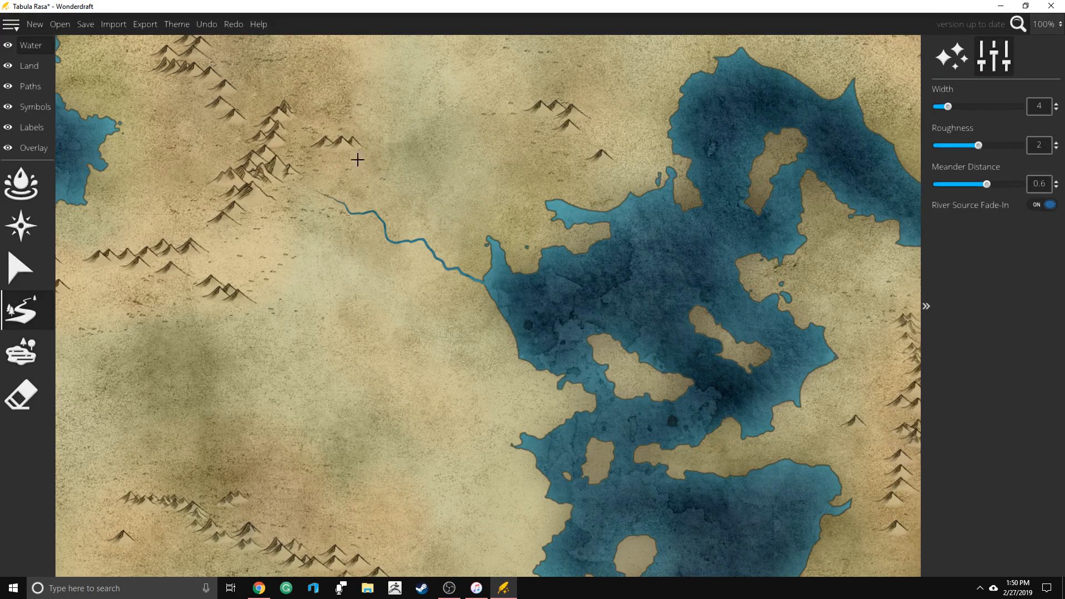
pyautogui.moveTo(351, 155)
pyautogui.mouseDown()
pyautogui.moveTo(408, 200)
pyautogui.moveTo(410, 219)
pyautogui.moveTo(431, 194)
pyautogui.moveTo(440, 218)
pyautogui.moveTo(426, 238)
pyautogui.mouseUp()
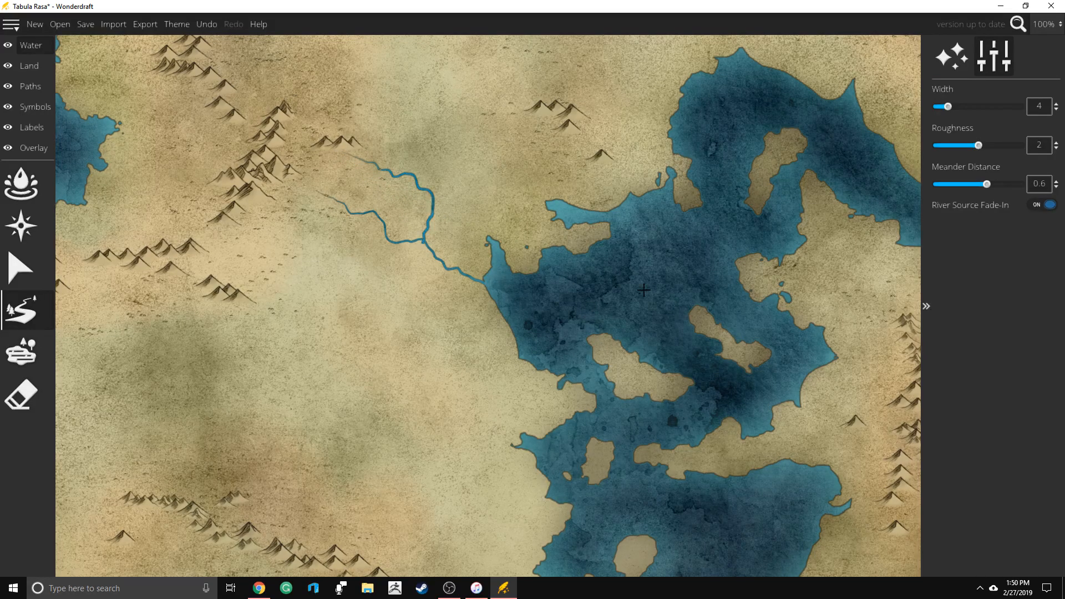
# Apply the Eastward theme to the map with all theme filters enabled and close the theme settings
pyautogui.click(168, 24)
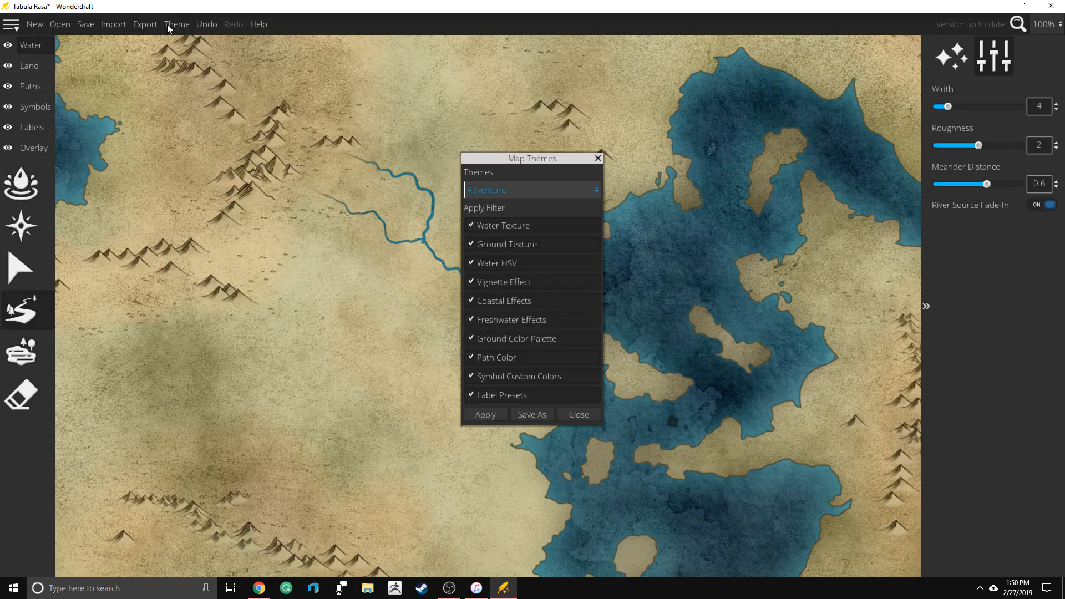
pyautogui.click(538, 192)
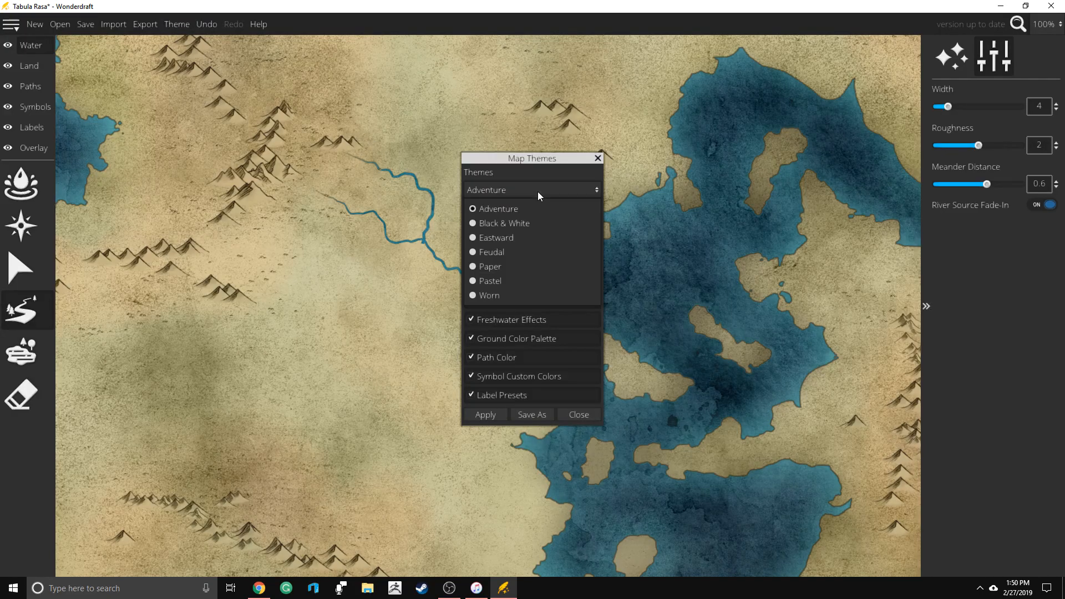
pyautogui.click(534, 241)
pyautogui.click(500, 418)
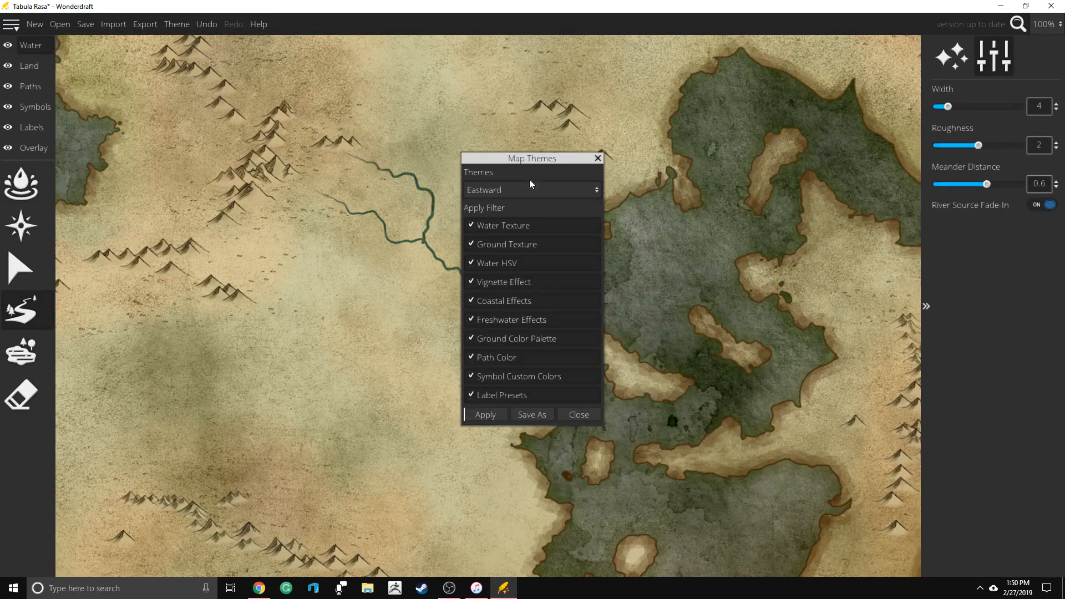
pyautogui.moveTo(520, 153); pyautogui.dragTo(745, 170)
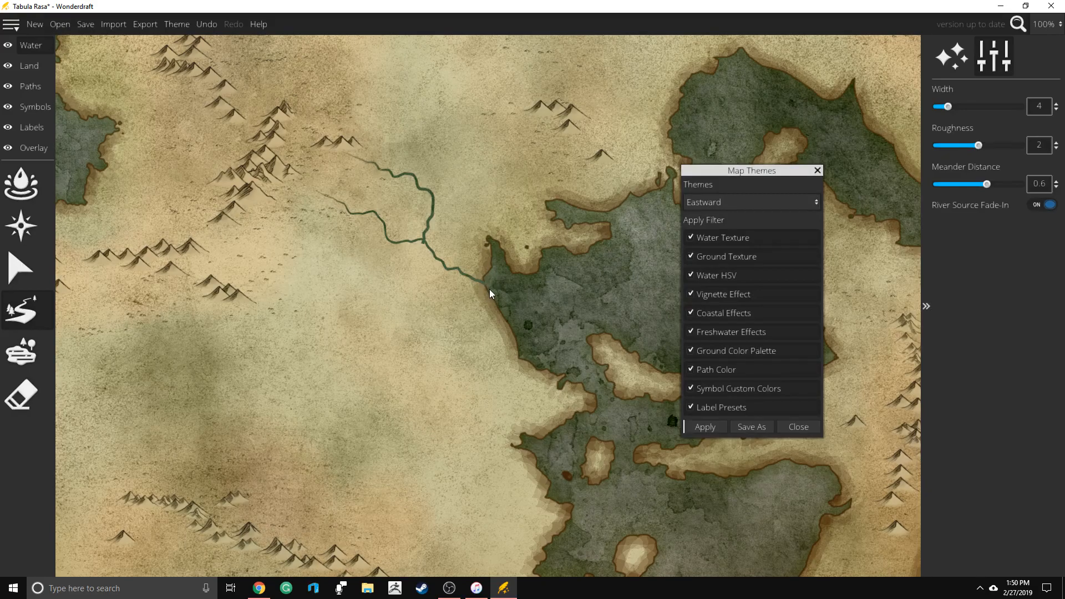
pyautogui.click(816, 172)
# Examine how the river mouth and the recoloured coastline of the eastern bay look up close and from afar
pyautogui.scroll(6, 483, 281)
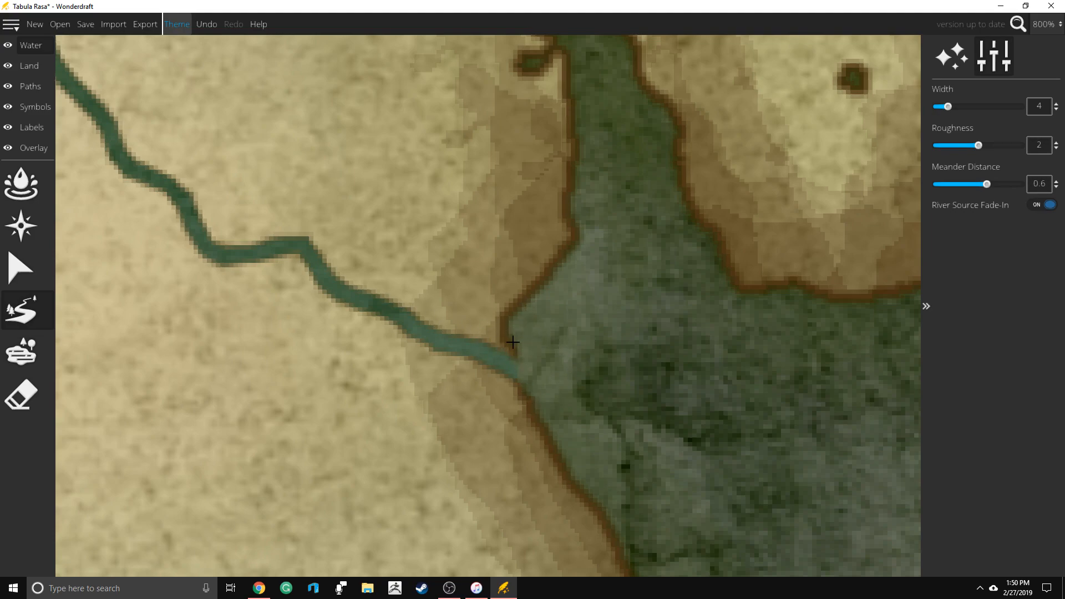
pyautogui.scroll(-4, 551, 314)
pyautogui.scroll(4, 563, 322)
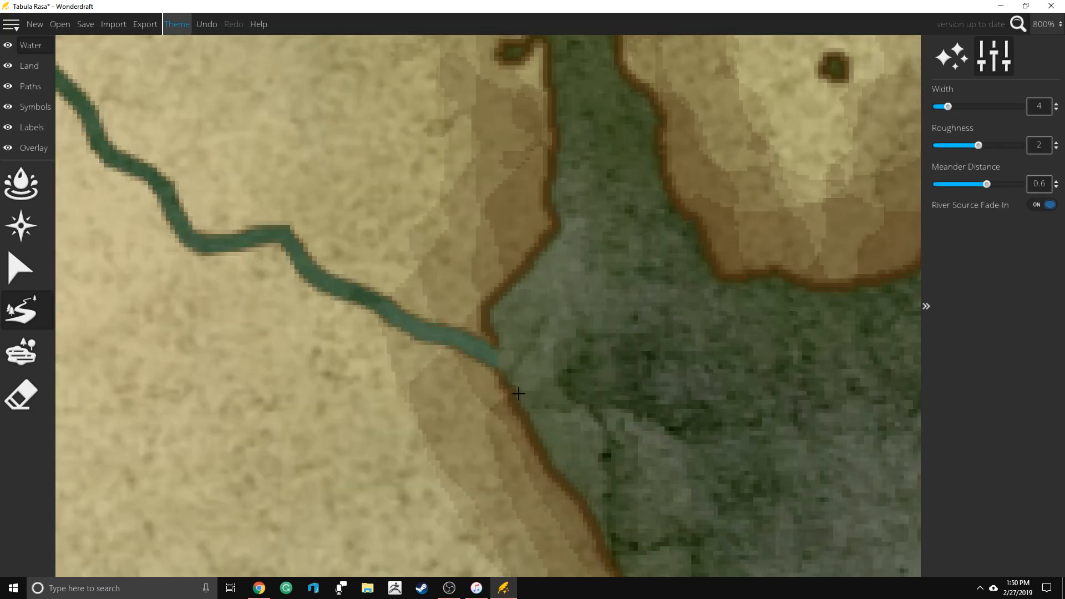
pyautogui.scroll(-5, 515, 347)
pyautogui.scroll(1, 559, 341)
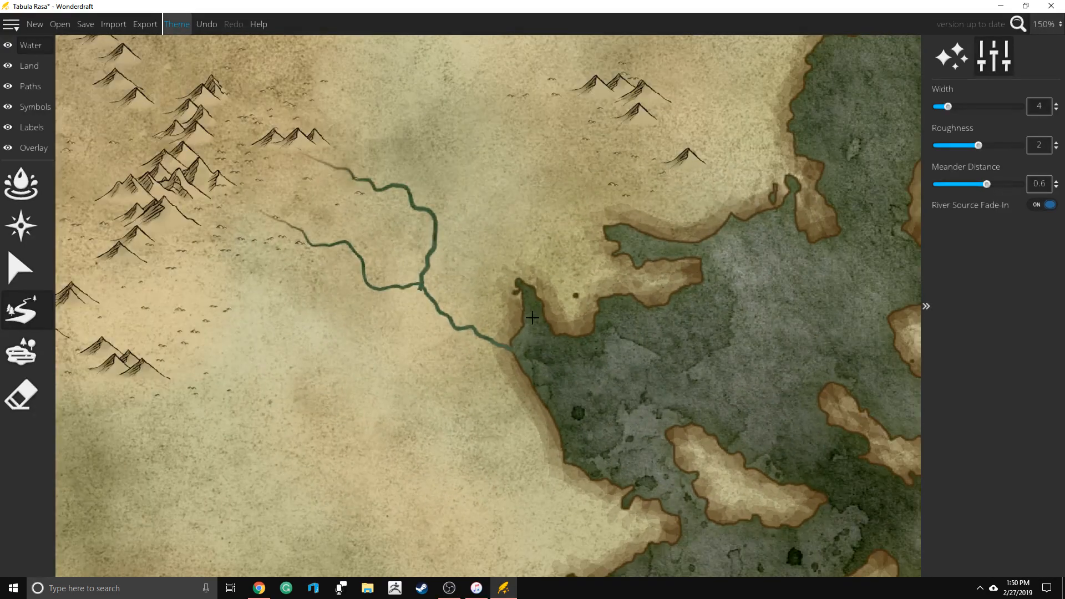
pyautogui.scroll(-2, 532, 318)
pyautogui.scroll(3, 544, 310)
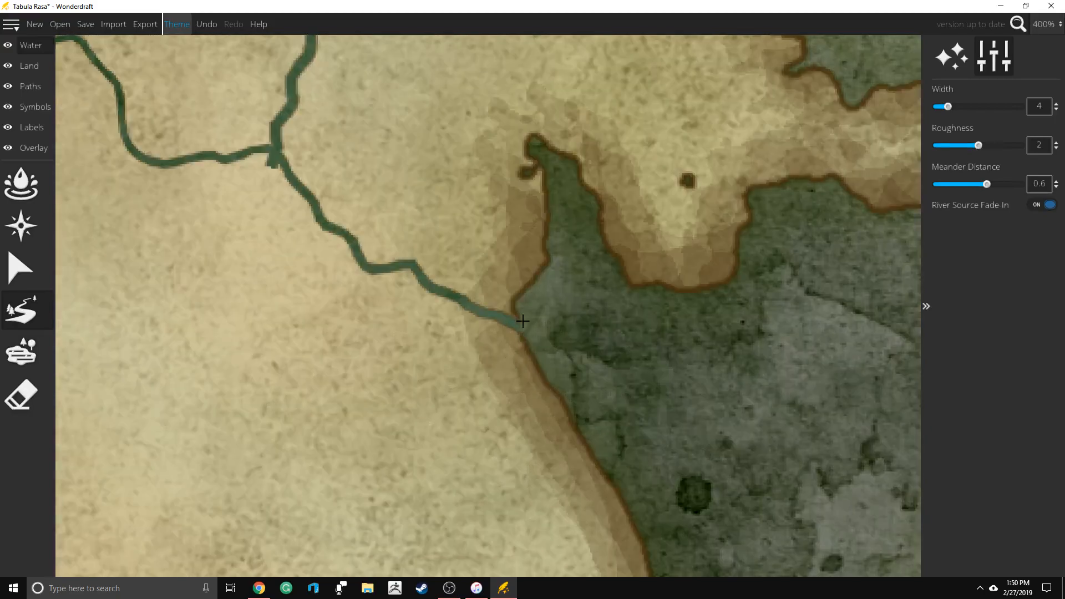
pyautogui.scroll(-3, 576, 294)
pyautogui.scroll(1, 596, 283)
pyautogui.scroll(-3, 554, 249)
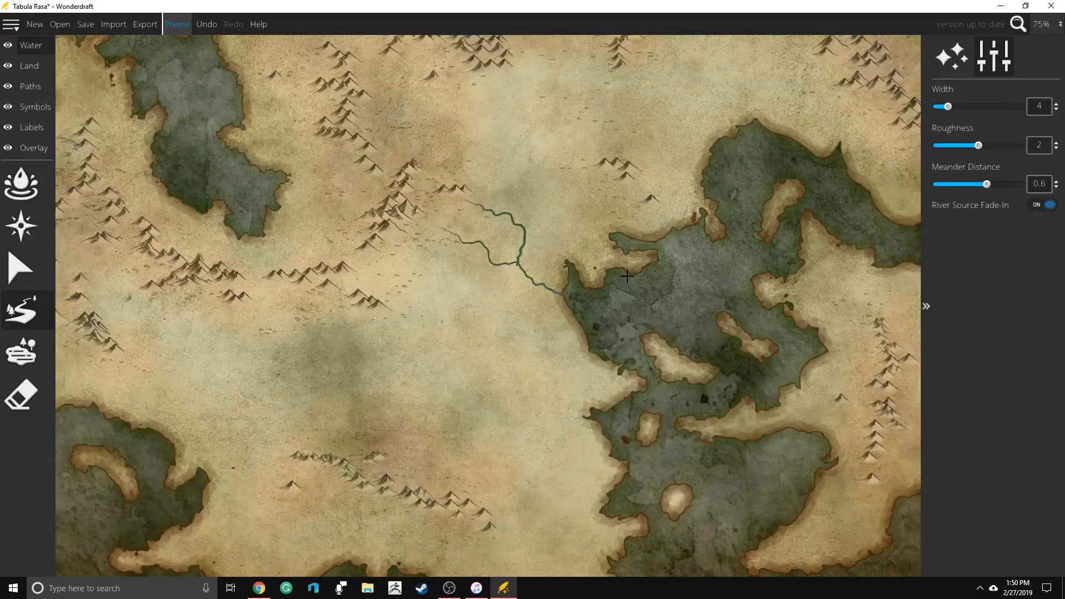
# Undo both rivers drawn on the main continent
pyautogui.hotkey('ctrl', 'z')
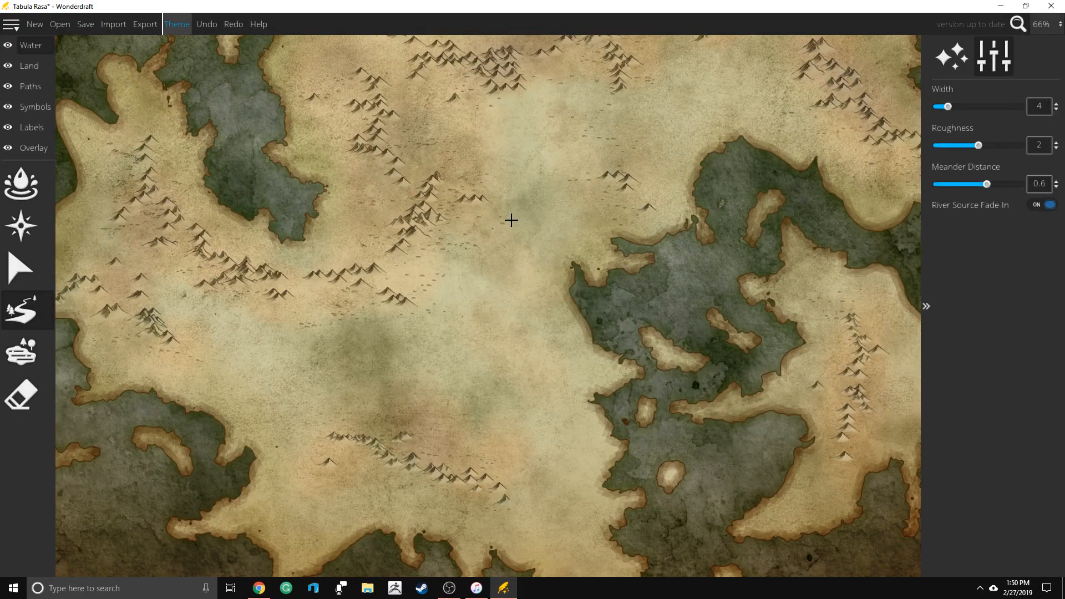
# Try painting irregular lakes on the central plain with brush size 192, roughness 1 and detail 2, undoing the last stroke
pyautogui.click(22, 362)
pyautogui.moveTo(369, 338); pyautogui.dragTo(422, 352)
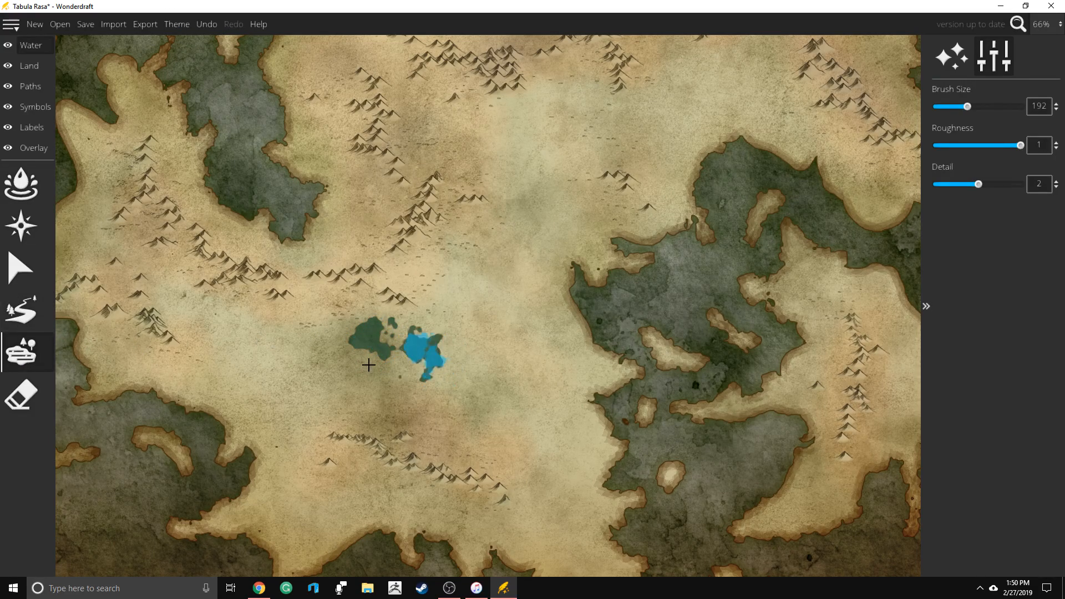
pyautogui.scroll(-2, 577, 267)
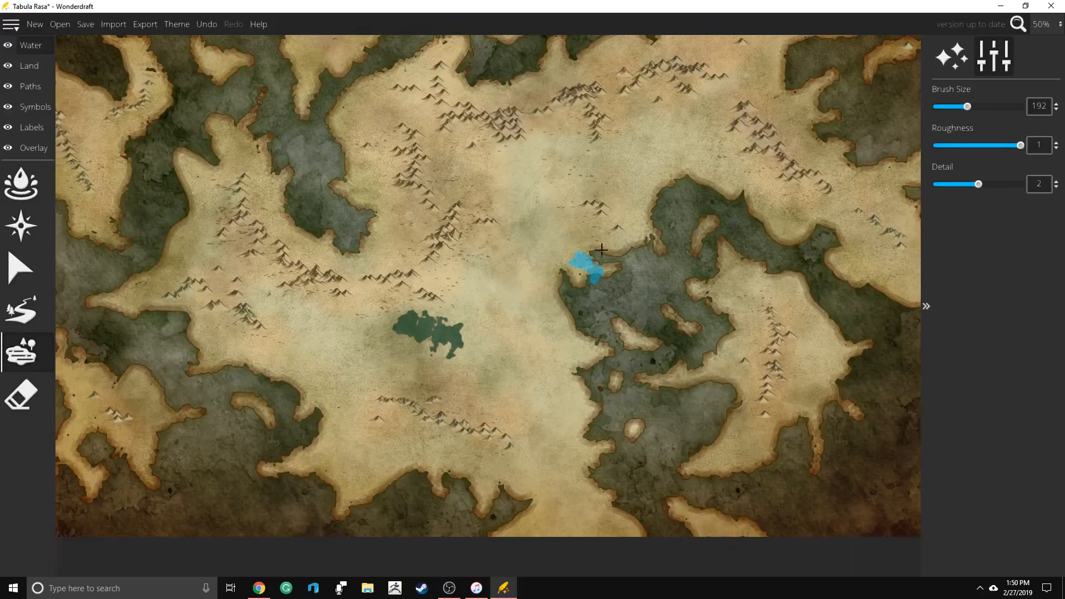
pyautogui.hotkey('ctrl', 'z')
# Try adding freshwater patches inland and along the northern coast of the eastern bay with the size 192 lake brush
pyautogui.click(575, 229)
pyautogui.click(593, 260)
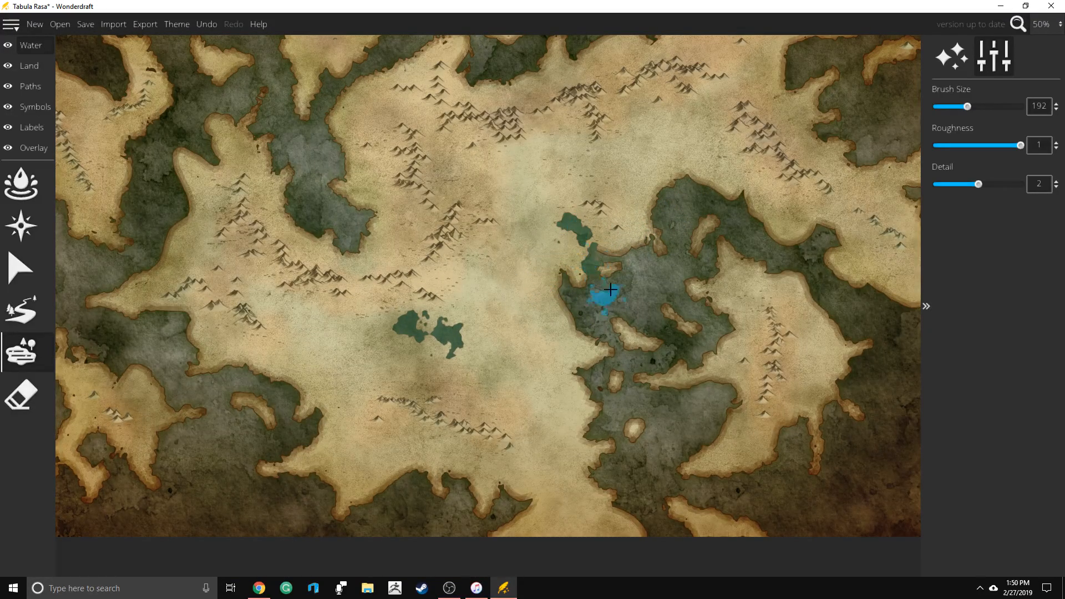
pyautogui.scroll(4, 689, 280)
pyautogui.click(535, 174)
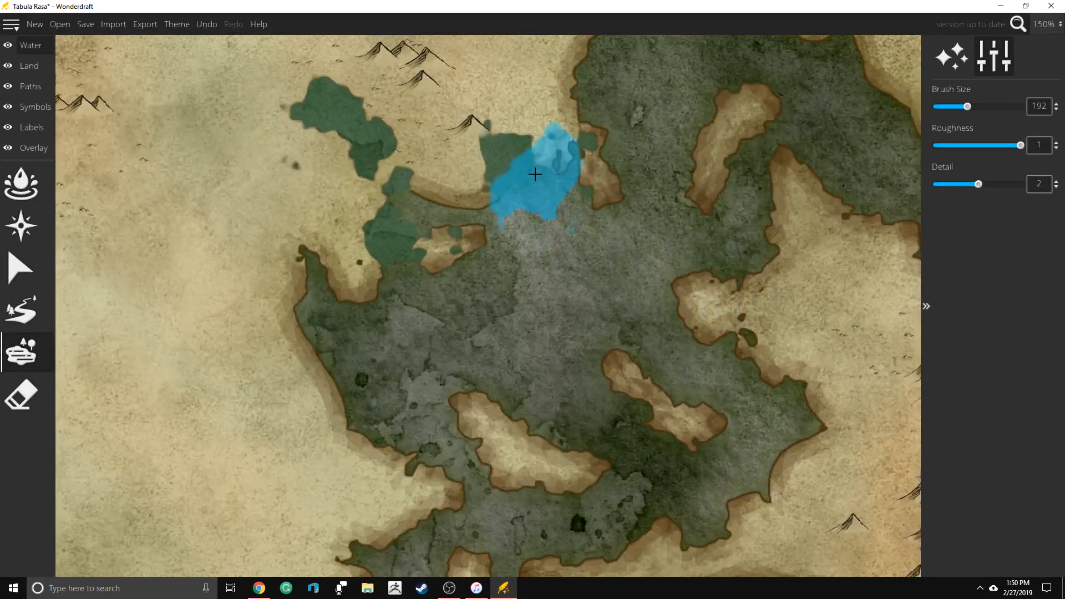
pyautogui.scroll(-3, 633, 291)
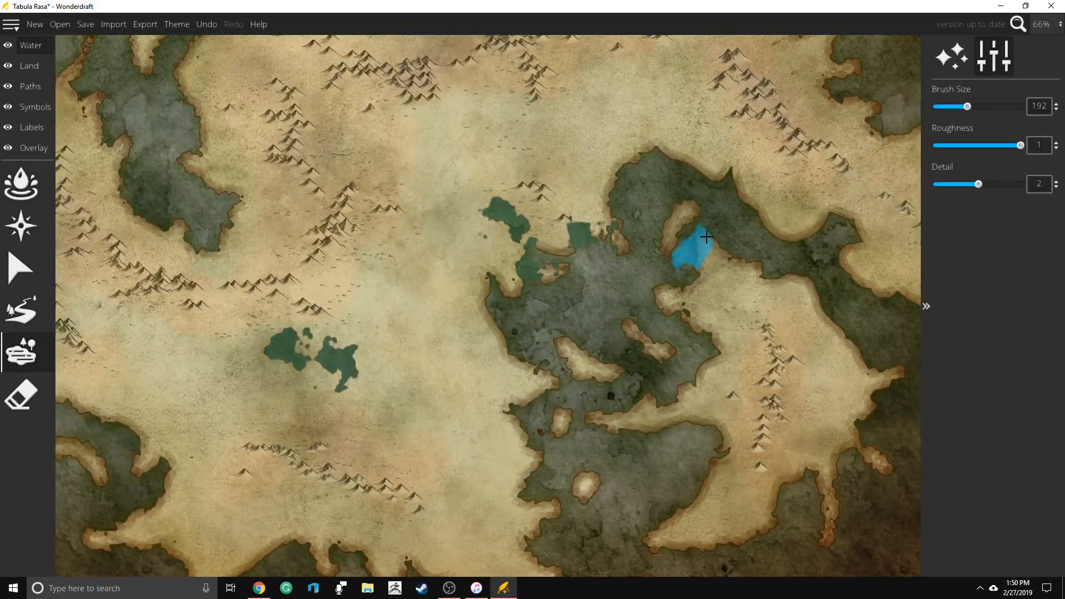
# Undo all the trial lakes on the central plain and around the eastern bay
pyautogui.hotkey('ctrl', 'z')
pyautogui.hotkey('ctrl', 'z')
pyautogui.hotkey('ctrl', 'z')
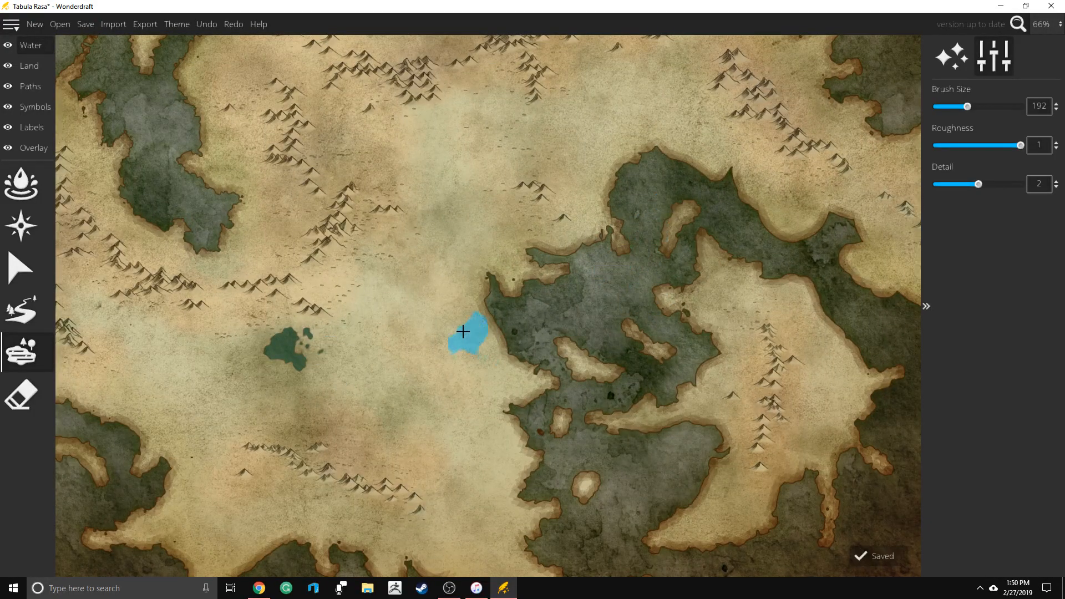
pyautogui.hotkey('ctrl', 'z')
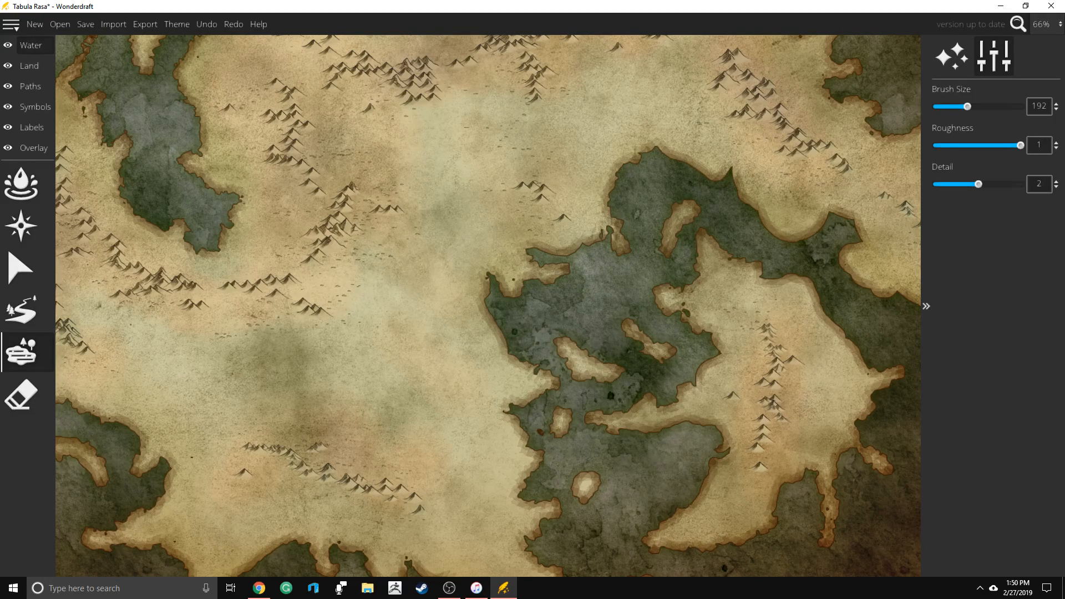
pyautogui.hotkey('alt', 'Tab')
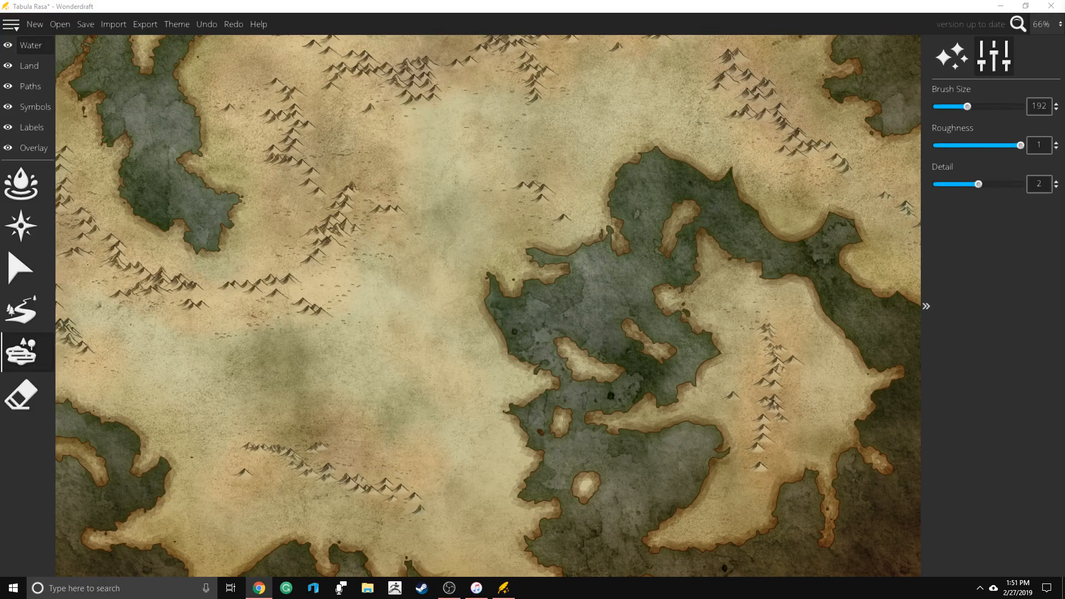
pyautogui.click(498, 311)
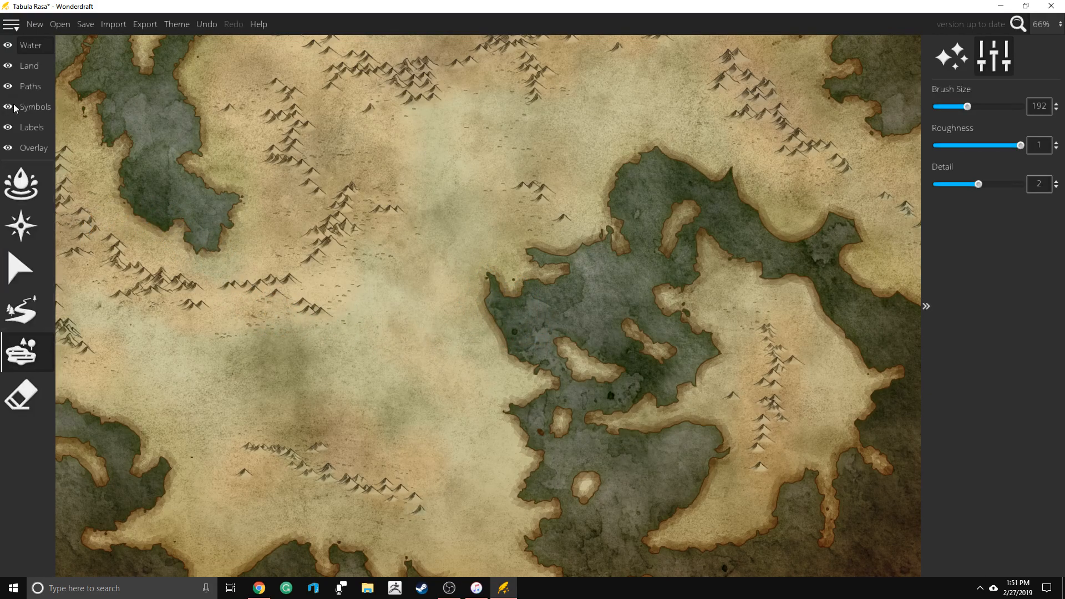
# Lower the land with brush size 15 and roughness 0.68 to carve a narrow inlet northwest from the eastern bay
pyautogui.click(29, 68)
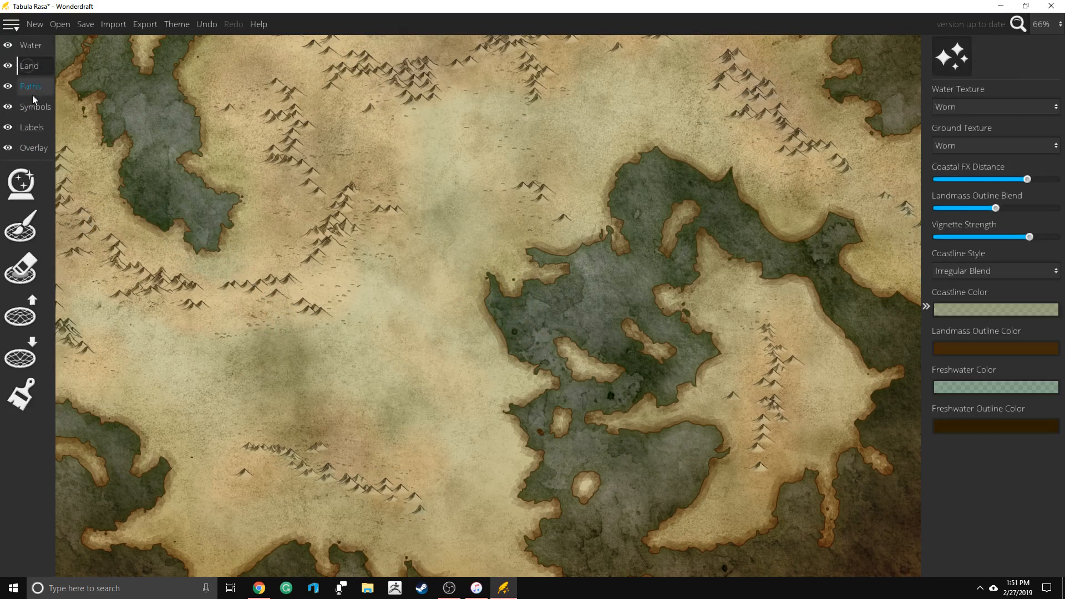
pyautogui.click(21, 354)
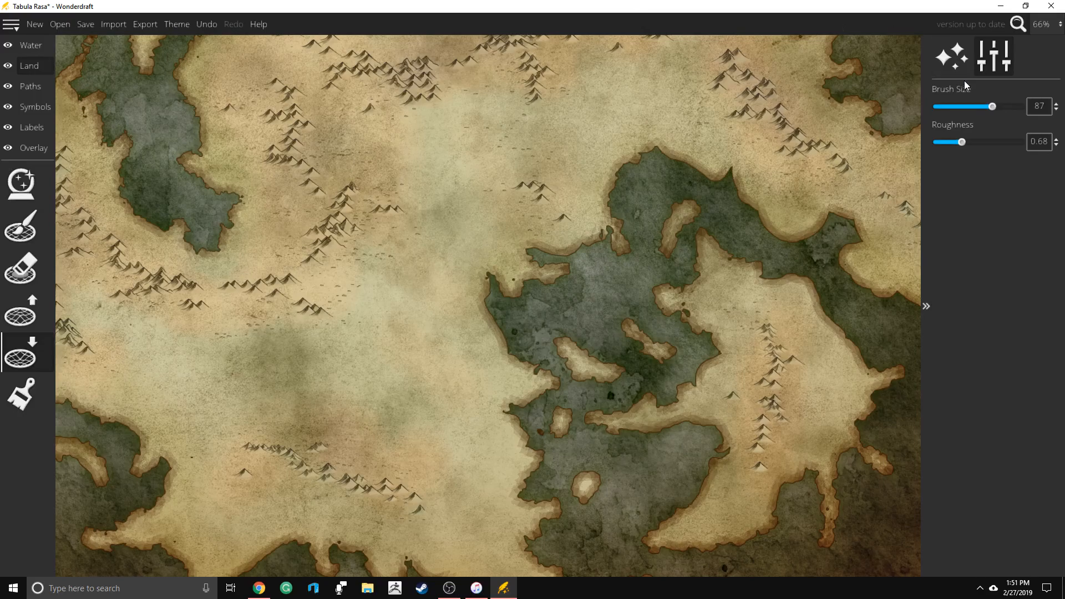
pyautogui.moveTo(992, 106); pyautogui.dragTo(937, 107)
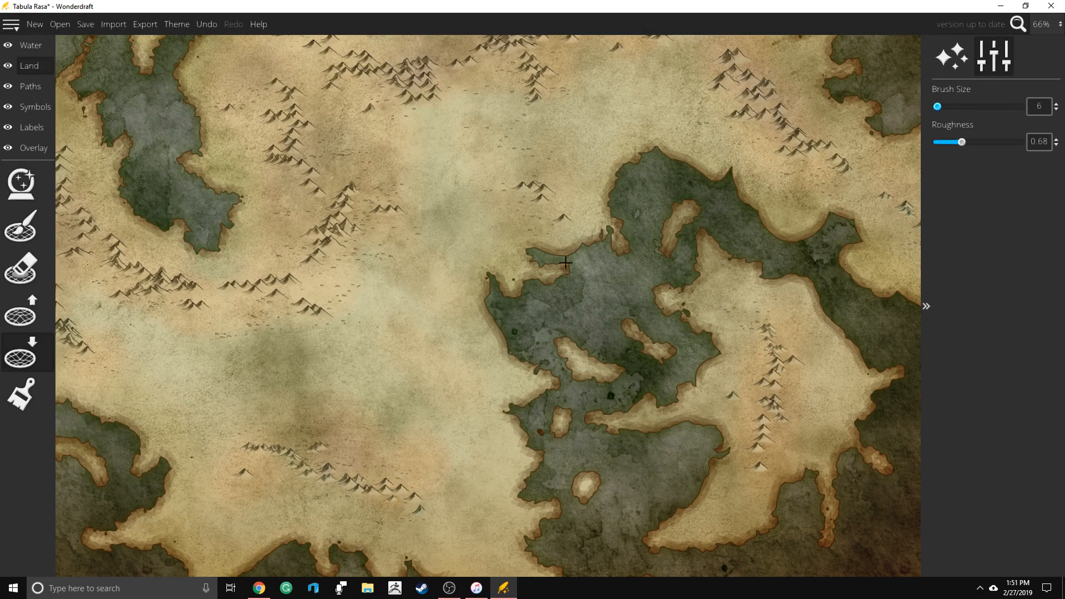
pyautogui.moveTo(937, 107); pyautogui.dragTo(944, 109)
pyautogui.moveTo(491, 303); pyautogui.dragTo(458, 148)
pyautogui.scroll(5, 501, 307)
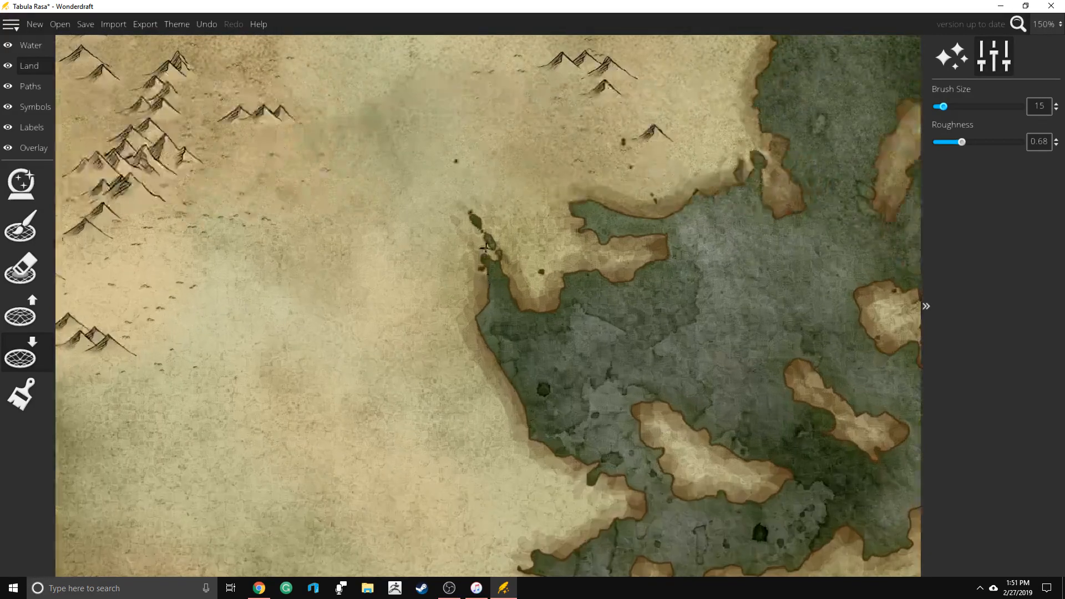
pyautogui.moveTo(496, 259); pyautogui.dragTo(475, 229)
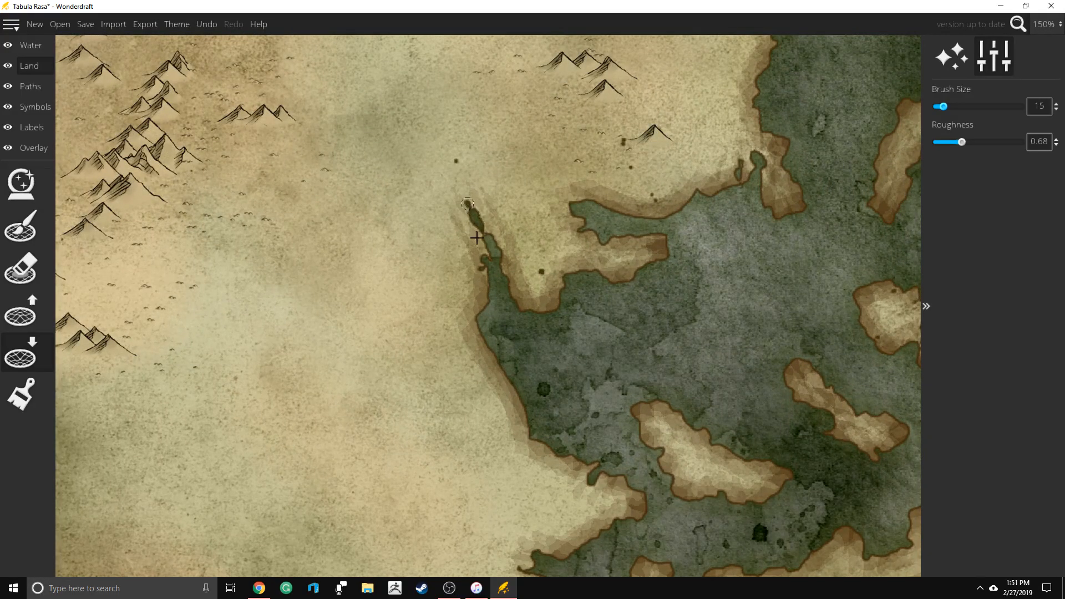
# Carve small inlets into the western and northern coasts of the eastern bay with the size 15 land-lowering brush
pyautogui.scroll(-1, 546, 313)
pyautogui.scroll(-2, 583, 355)
pyautogui.moveTo(543, 361); pyautogui.dragTo(525, 371)
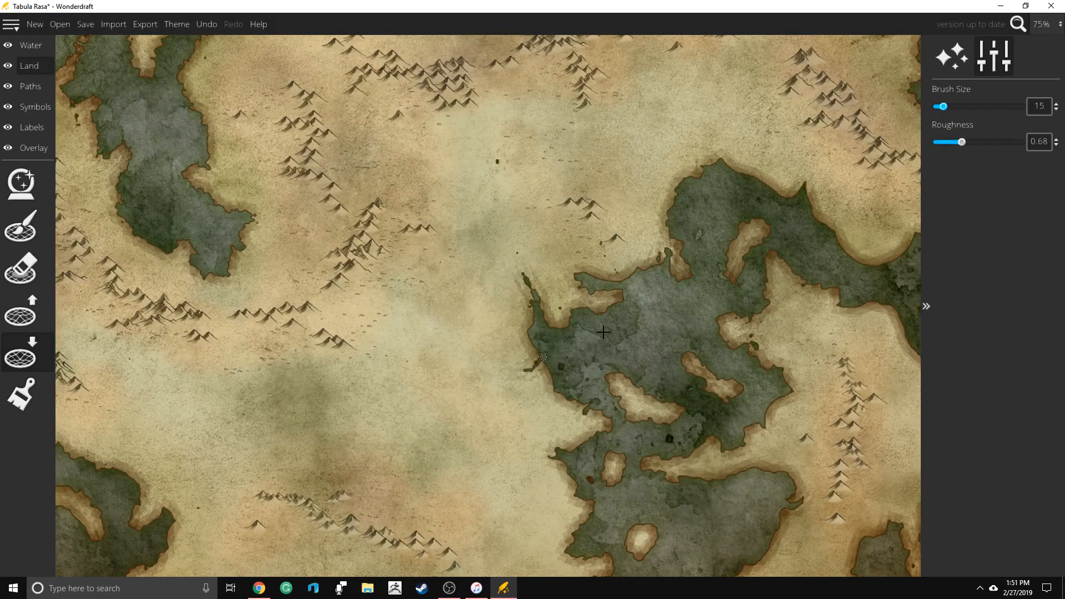
pyautogui.moveTo(557, 458); pyautogui.dragTo(536, 443)
pyautogui.scroll(-2, 635, 322)
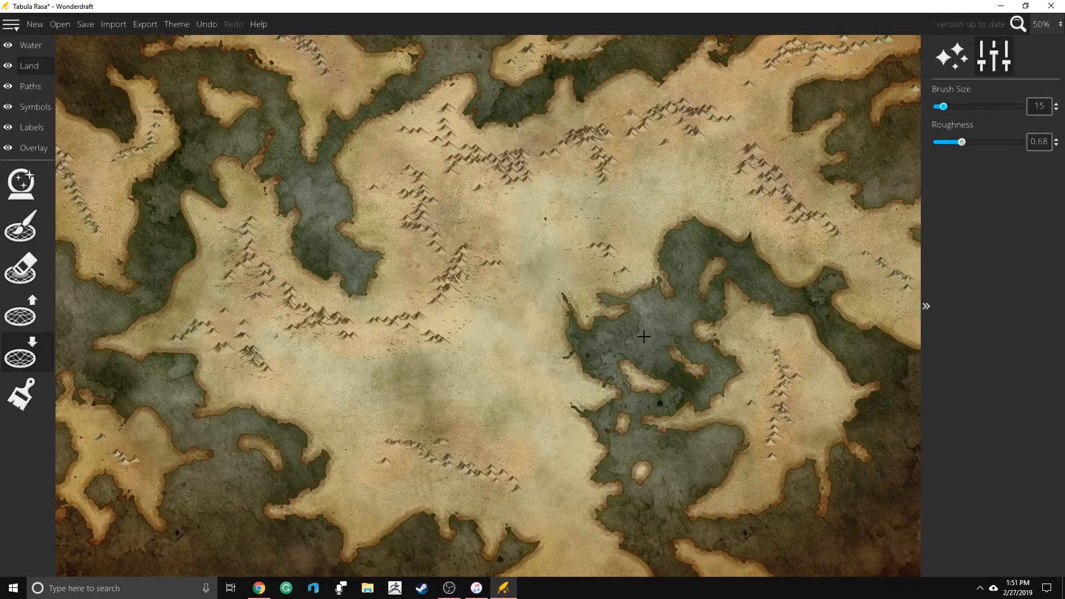
pyautogui.scroll(1, 638, 325)
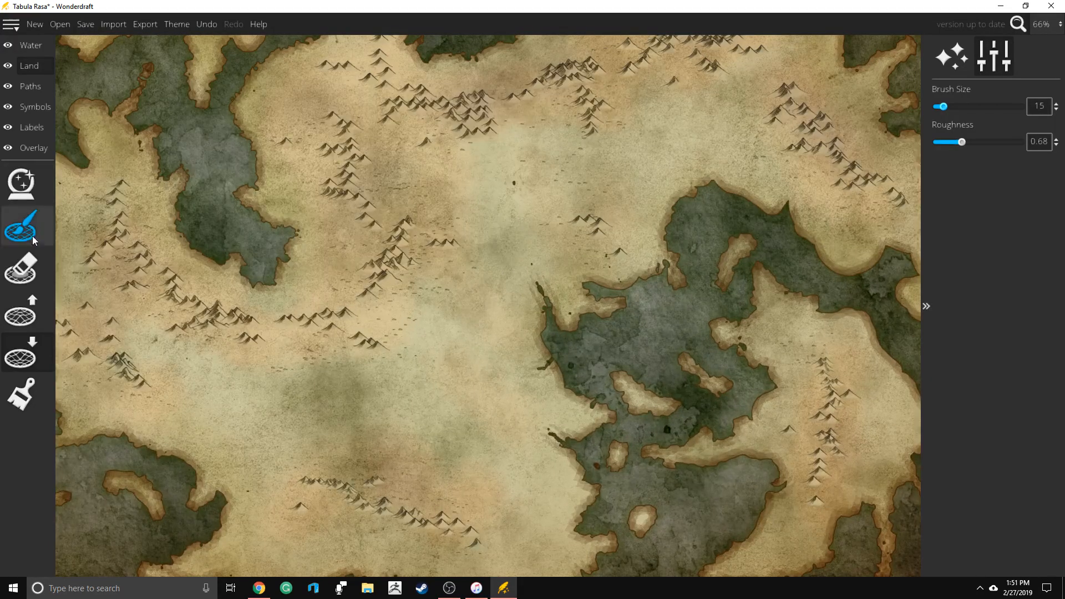
pyautogui.click(16, 340)
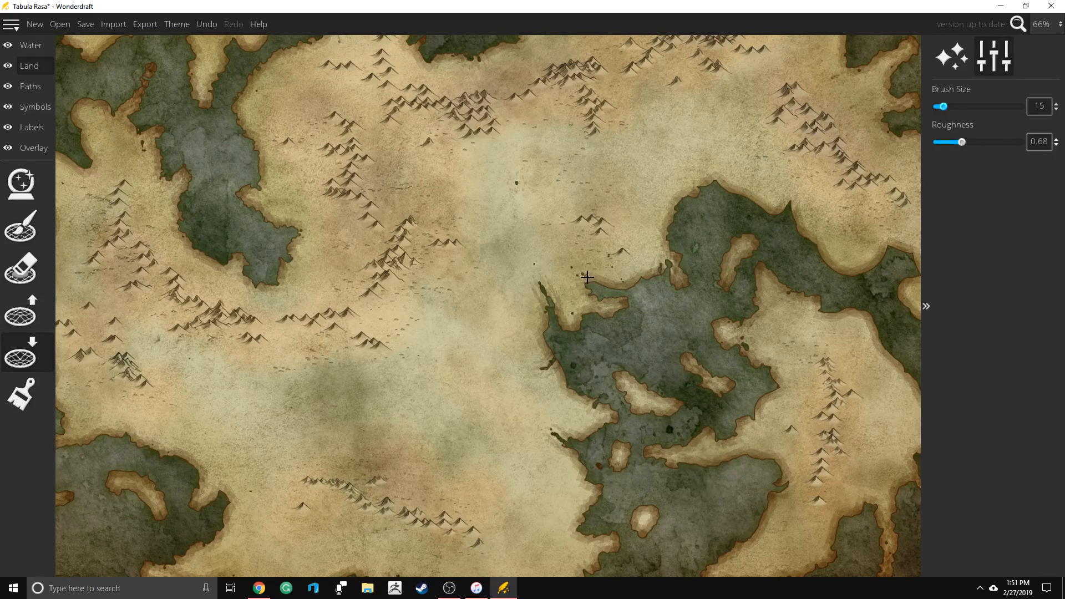
pyautogui.moveTo(590, 282); pyautogui.dragTo(585, 274)
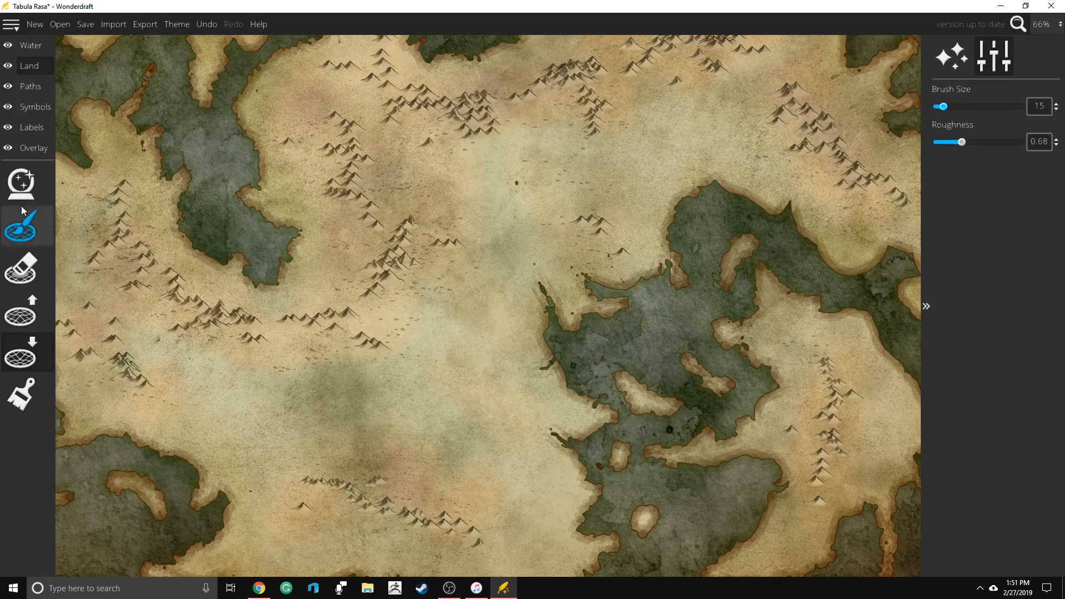
pyautogui.click(26, 91)
pyautogui.click(34, 109)
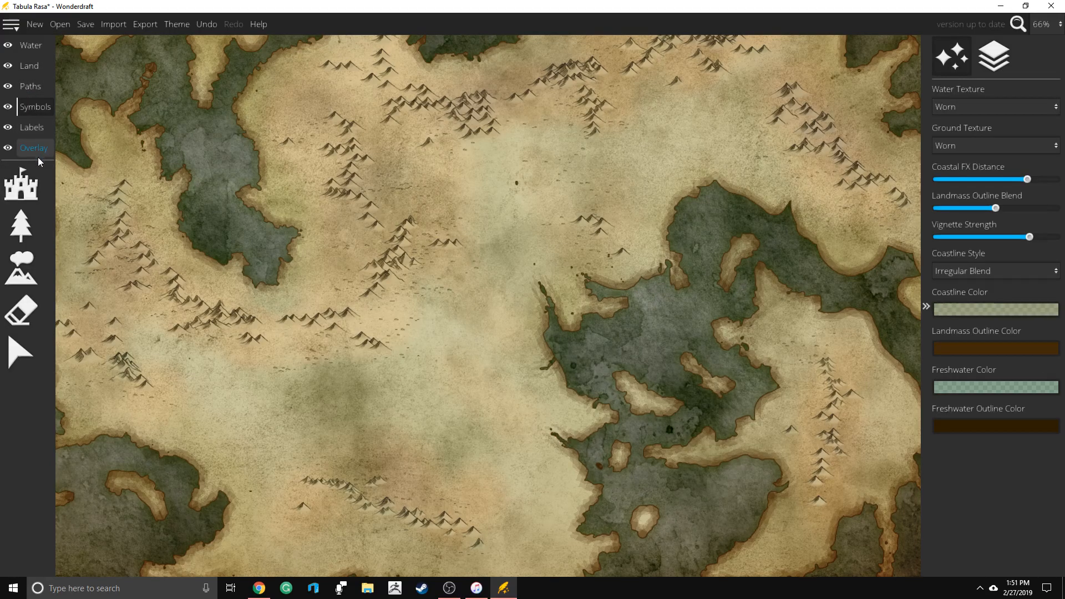
pyautogui.click(35, 133)
pyautogui.click(29, 150)
# Draw width 4 rivers from the central and northern mountains to the western inlets and northern coast of the eastern bay
pyautogui.click(29, 44)
pyautogui.click(28, 316)
pyautogui.moveTo(568, 339)
pyautogui.mouseDown()
pyautogui.moveTo(412, 338)
pyautogui.moveTo(421, 333)
pyautogui.mouseUp()
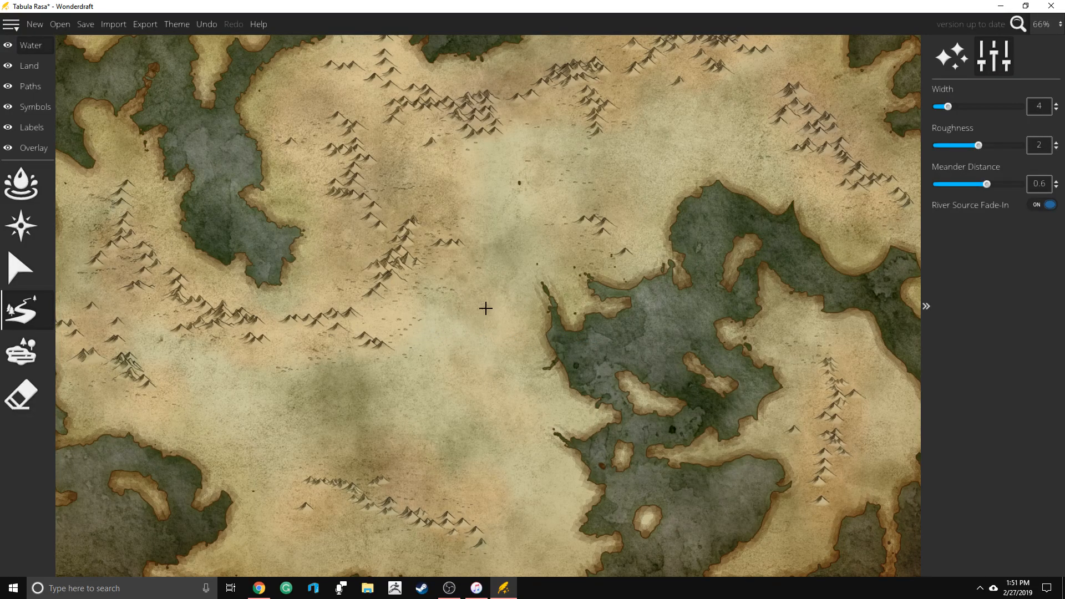
pyautogui.moveTo(424, 256)
pyautogui.mouseDown()
pyautogui.moveTo(462, 279)
pyautogui.moveTo(470, 299)
pyautogui.mouseUp()
pyautogui.moveTo(559, 336)
pyautogui.mouseDown()
pyautogui.moveTo(505, 310)
pyautogui.moveTo(488, 288)
pyautogui.mouseUp()
pyautogui.moveTo(551, 367)
pyautogui.mouseDown()
pyautogui.moveTo(514, 365)
pyautogui.moveTo(547, 371)
pyautogui.moveTo(483, 339)
pyautogui.mouseUp()
pyautogui.moveTo(392, 309)
pyautogui.mouseDown()
pyautogui.moveTo(478, 327)
pyautogui.moveTo(532, 364)
pyautogui.mouseUp()
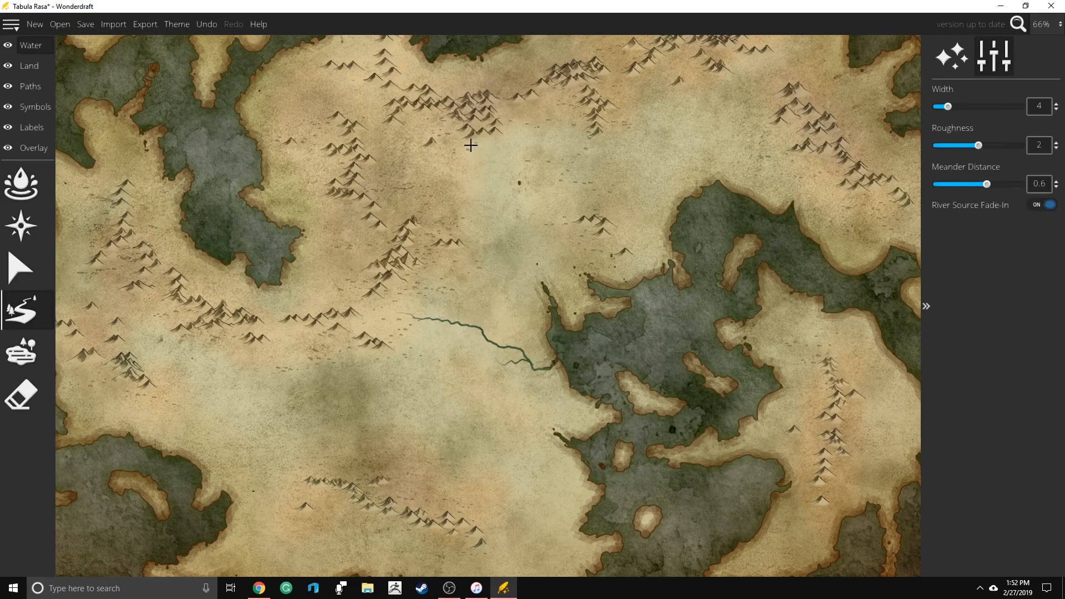
pyautogui.moveTo(468, 143)
pyautogui.mouseDown()
pyautogui.moveTo(471, 186)
pyautogui.moveTo(494, 219)
pyautogui.moveTo(535, 233)
pyautogui.moveTo(544, 283)
pyautogui.mouseUp()
pyautogui.moveTo(565, 113)
pyautogui.mouseDown()
pyautogui.moveTo(568, 148)
pyautogui.moveTo(598, 166)
pyautogui.moveTo(628, 164)
pyautogui.moveTo(679, 200)
pyautogui.mouseUp()
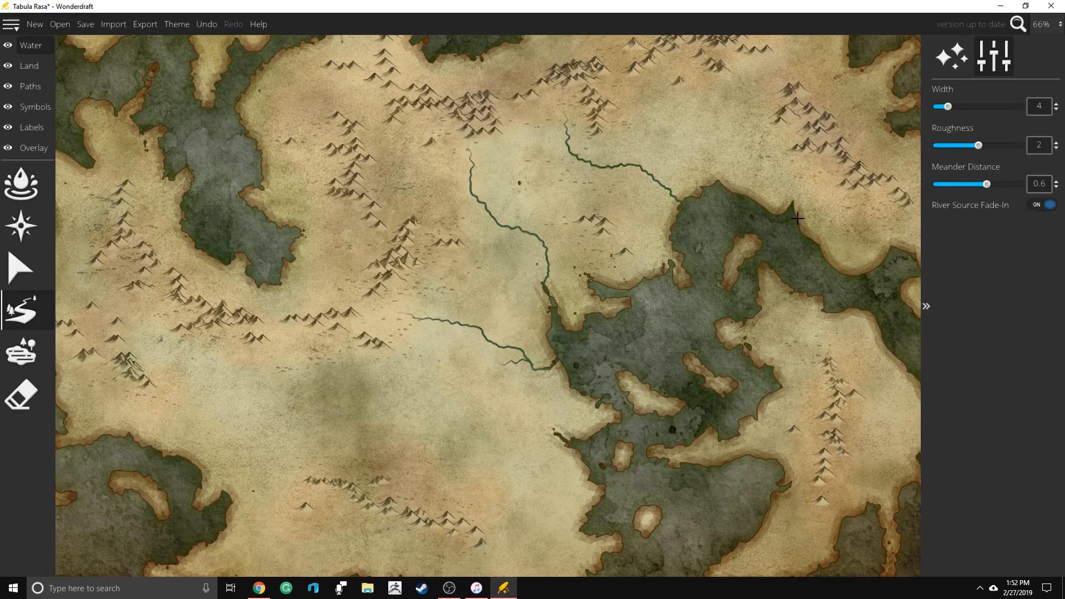
# Draw a forked river from the southwestern plain to the southwest coast, redrawing its eastern branch
pyautogui.scroll(-2, 704, 188)
pyautogui.scroll(1, 552, 361)
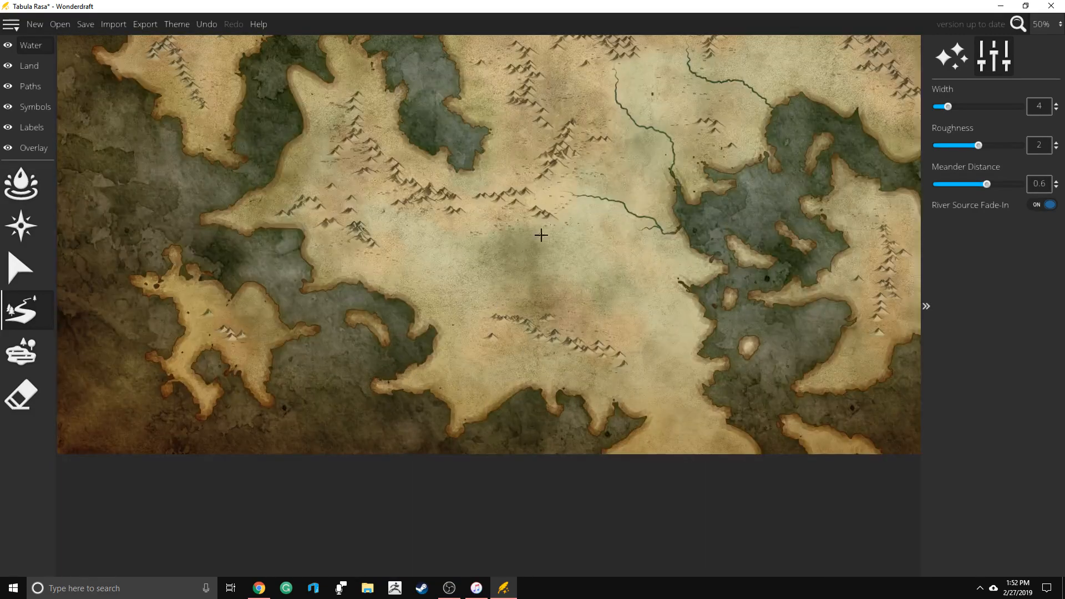
pyautogui.moveTo(432, 223)
pyautogui.mouseDown()
pyautogui.moveTo(432, 244)
pyautogui.moveTo(399, 303)
pyautogui.moveTo(408, 239)
pyautogui.moveTo(418, 298)
pyautogui.moveTo(406, 309)
pyautogui.mouseUp()
pyautogui.moveTo(481, 214)
pyautogui.mouseDown()
pyautogui.moveTo(473, 252)
pyautogui.moveTo(420, 278)
pyautogui.mouseUp()
pyautogui.hotkey('ctrl', 'z')
pyautogui.moveTo(452, 233)
pyautogui.mouseDown()
pyautogui.moveTo(446, 260)
pyautogui.moveTo(420, 274)
pyautogui.mouseUp()
# Draw short rivers to the western peninsula's coast, the mainland's south coast and the southwestern island's coast
pyautogui.moveTo(350, 167)
pyautogui.mouseDown()
pyautogui.moveTo(323, 180)
pyautogui.moveTo(274, 163)
pyautogui.mouseUp()
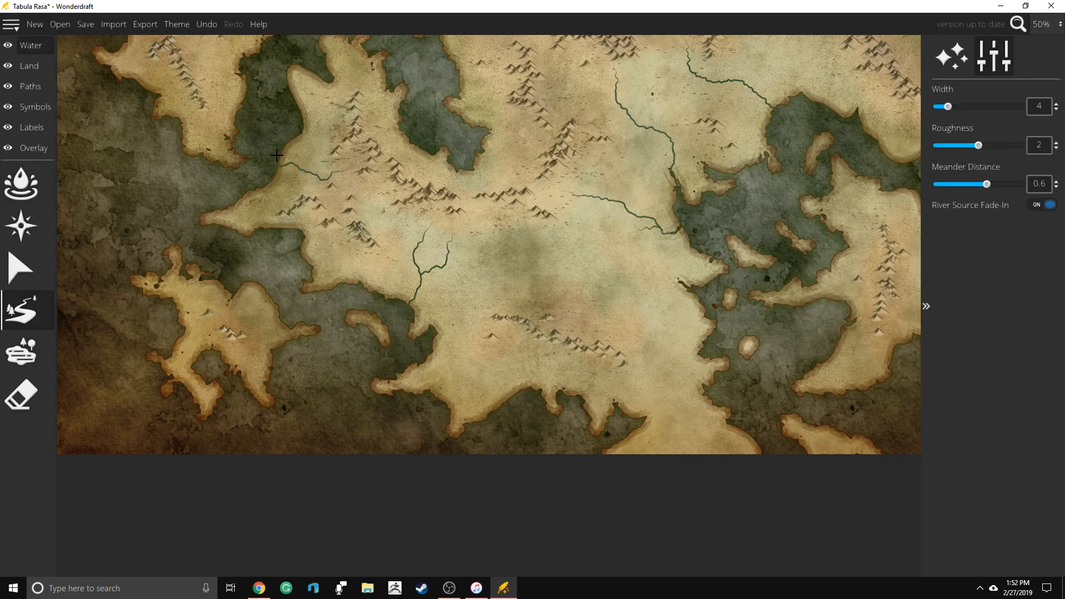
pyautogui.moveTo(344, 116); pyautogui.dragTo(298, 109)
pyautogui.moveTo(553, 355)
pyautogui.mouseDown()
pyautogui.moveTo(531, 374)
pyautogui.moveTo(533, 400)
pyautogui.mouseUp()
pyautogui.moveTo(253, 341)
pyautogui.mouseDown()
pyautogui.moveTo(259, 358)
pyautogui.moveTo(282, 364)
pyautogui.mouseUp()
# Add a tributary to the river north of the eastern bay and draw rivers from the nearby mountains to the bay, northeastern and northern coasts
pyautogui.scroll(-3, 397, 269)
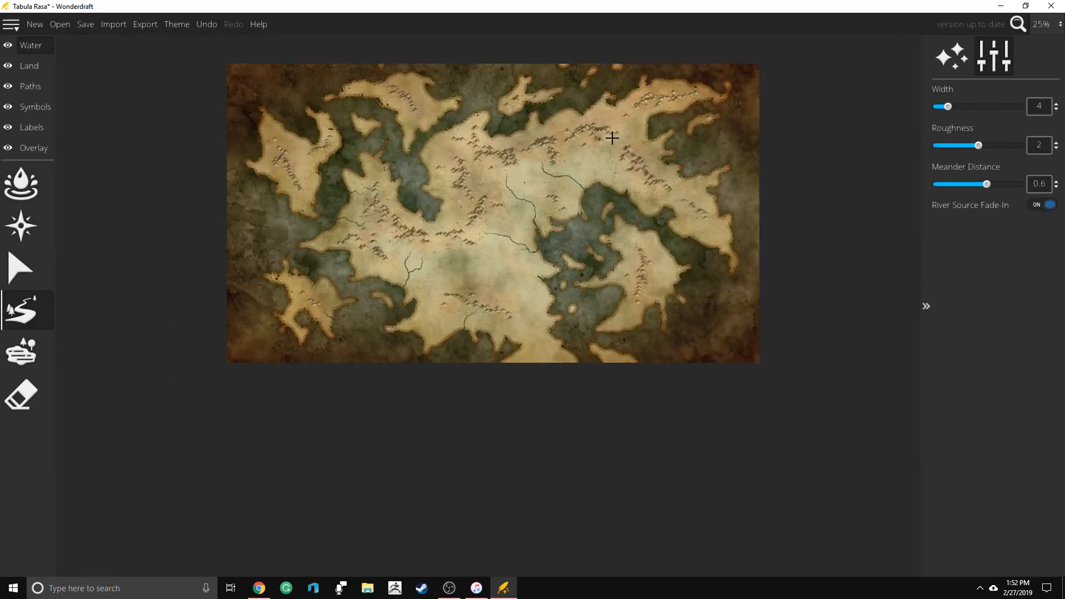
pyautogui.scroll(5, 643, 102)
pyautogui.scroll(2, 643, 102)
pyautogui.moveTo(458, 294)
pyautogui.mouseDown()
pyautogui.moveTo(458, 256)
pyautogui.moveTo(463, 300)
pyautogui.mouseUp()
pyautogui.rightClick(458, 247)
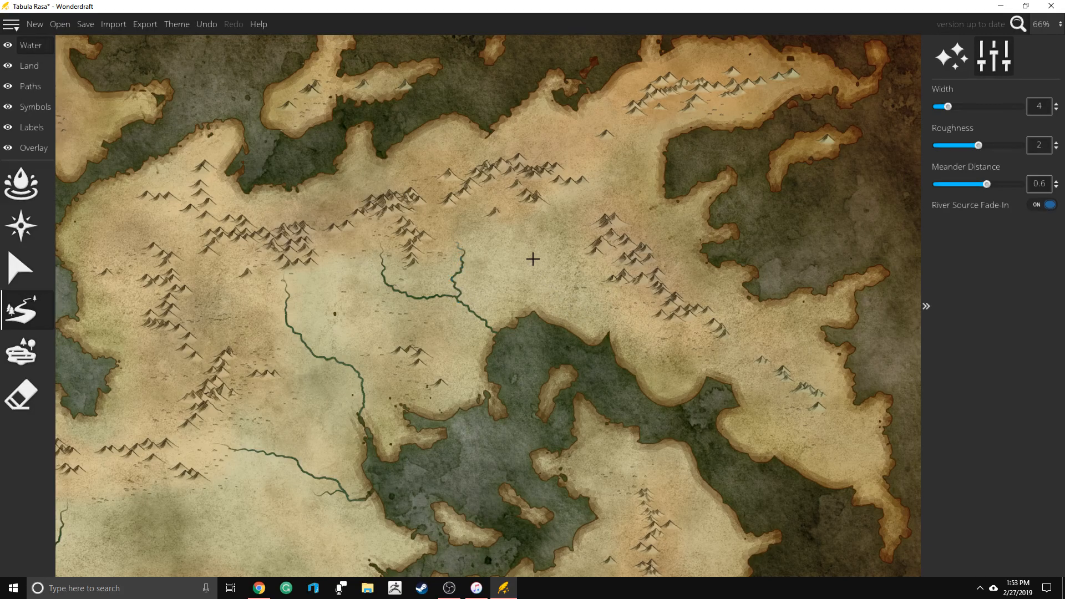
pyautogui.moveTo(506, 203)
pyautogui.mouseDown()
pyautogui.moveTo(548, 235)
pyautogui.moveTo(559, 260)
pyautogui.moveTo(531, 315)
pyautogui.mouseUp()
pyautogui.moveTo(606, 288); pyautogui.dragTo(610, 335)
pyautogui.moveTo(643, 119)
pyautogui.mouseDown()
pyautogui.moveTo(648, 143)
pyautogui.moveTo(671, 154)
pyautogui.mouseUp()
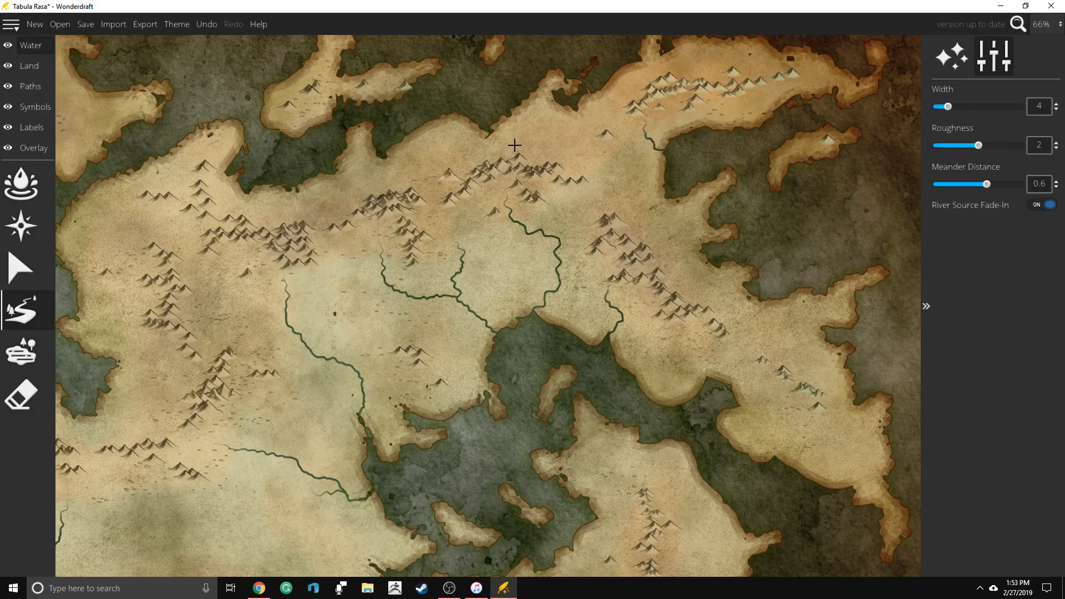
pyautogui.moveTo(532, 150); pyautogui.dragTo(481, 103)
# Try drawing rivers from the northwestern mountains to the northern coast and undo them
pyautogui.moveTo(280, 216)
pyautogui.mouseDown()
pyautogui.moveTo(306, 208)
pyautogui.moveTo(293, 158)
pyautogui.mouseUp()
pyautogui.moveTo(189, 239)
pyautogui.mouseDown()
pyautogui.moveTo(149, 233)
pyautogui.moveTo(121, 205)
pyautogui.moveTo(115, 177)
pyautogui.moveTo(201, 64)
pyautogui.mouseUp()
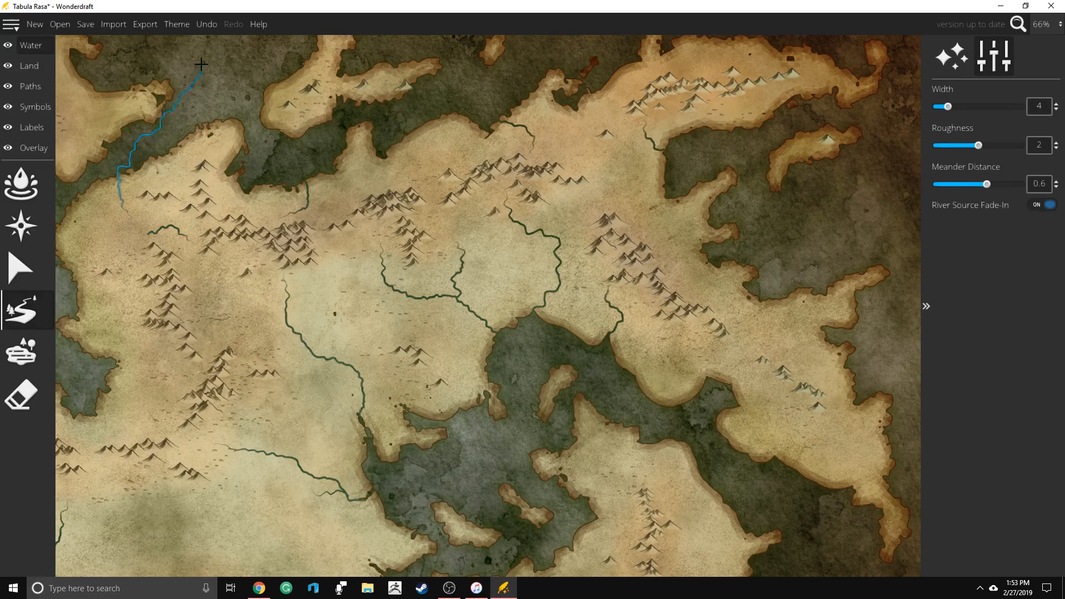
pyautogui.scroll(2, 201, 64)
pyautogui.hotkey('ctrl', 'z')
pyautogui.hotkey('ctrl', 'z')
pyautogui.rightClick(211, 199)
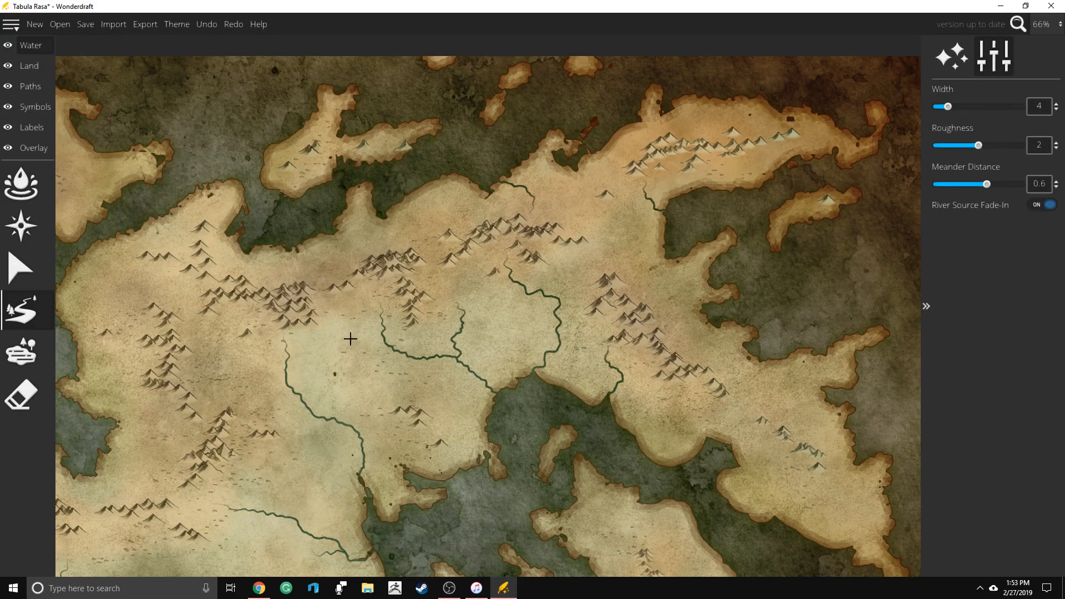
# Add two western tributaries to the long central river and draw two rivers from the northwestern mountains to the north coast
pyautogui.moveTo(321, 418); pyautogui.dragTo(261, 395)
pyautogui.rightClick(261, 395)
pyautogui.moveTo(193, 371); pyautogui.dragTo(310, 410)
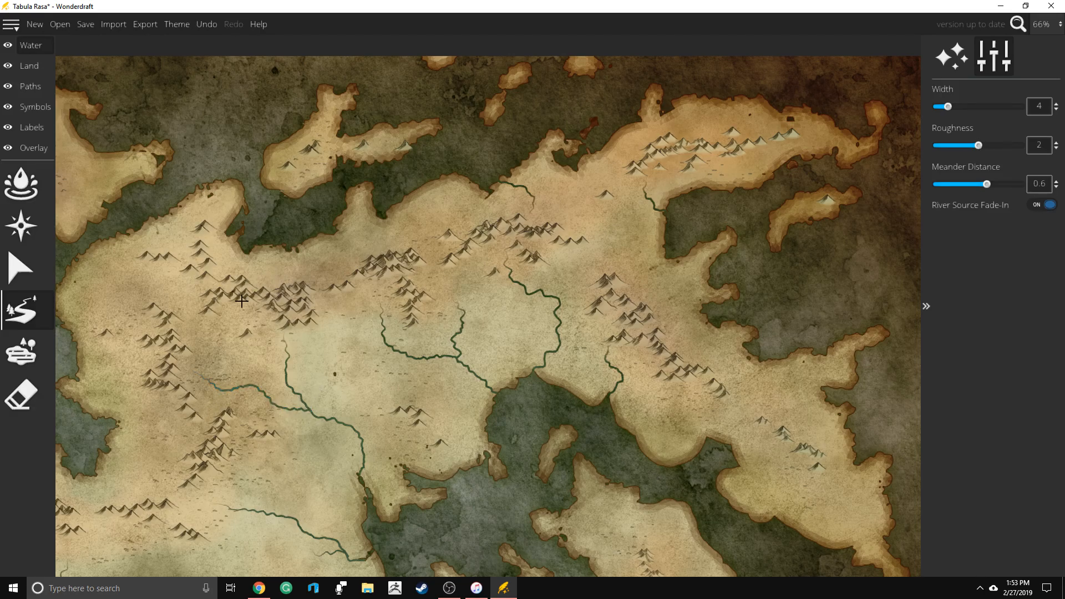
pyautogui.moveTo(229, 331)
pyautogui.mouseDown()
pyautogui.moveTo(227, 343)
pyautogui.moveTo(258, 363)
pyautogui.moveTo(286, 366)
pyautogui.mouseUp()
pyautogui.moveTo(274, 287); pyautogui.dragTo(275, 236)
pyautogui.moveTo(200, 300)
pyautogui.mouseDown()
pyautogui.moveTo(137, 278)
pyautogui.moveTo(111, 231)
pyautogui.mouseUp()
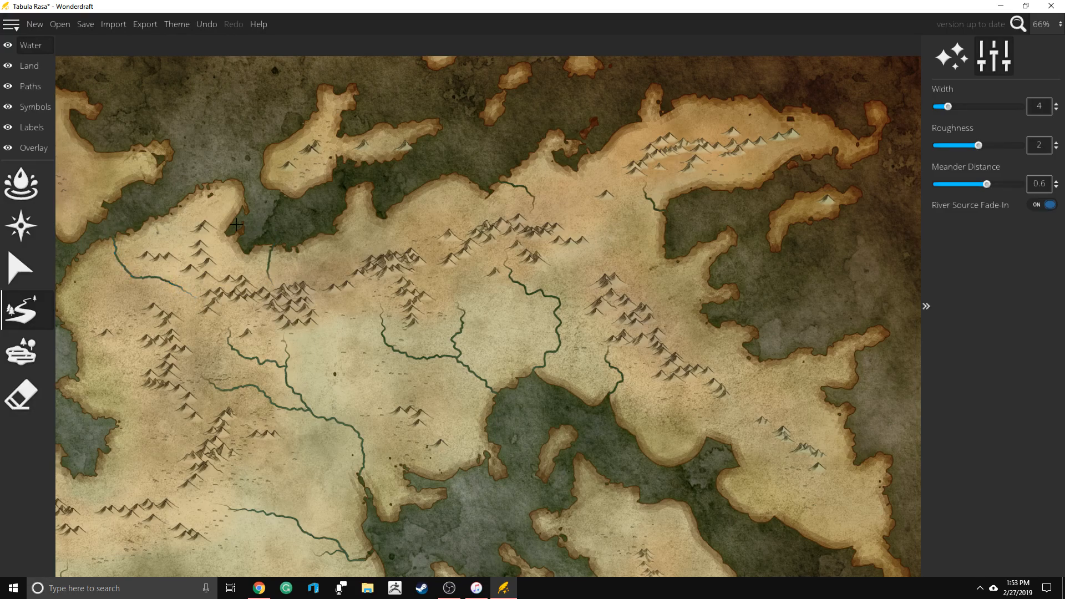
# Draw rivers from the southeastern landmass's mountain range to its western and eastern coasts
pyautogui.scroll(-3, 558, 215)
pyautogui.scroll(1, 610, 358)
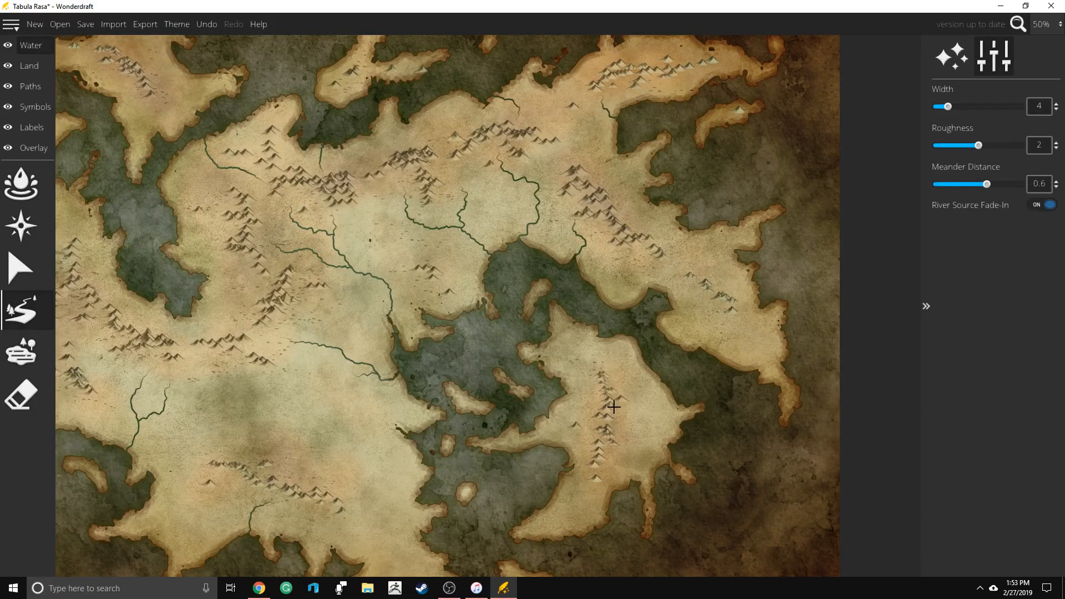
pyautogui.moveTo(602, 401); pyautogui.dragTo(556, 395)
pyautogui.moveTo(623, 419)
pyautogui.mouseDown()
pyautogui.moveTo(637, 426)
pyautogui.moveTo(666, 390)
pyautogui.moveTo(688, 384)
pyautogui.mouseUp()
pyautogui.scroll(-1, 703, 400)
pyautogui.scroll(2, 702, 390)
pyautogui.scroll(-2, 651, 376)
pyautogui.scroll(1, 665, 380)
pyautogui.rightClick(701, 386)
# Draw two short rivers from the eastern peninsula's mountains to the nearby coasts and undo the extra stroke farther north
pyautogui.moveTo(697, 292); pyautogui.dragTo(663, 303)
pyautogui.moveTo(637, 224); pyautogui.dragTo(682, 226)
pyautogui.moveTo(667, 105)
pyautogui.mouseDown()
pyautogui.moveTo(672, 76)
pyautogui.moveTo(669, 102)
pyautogui.mouseUp()
pyautogui.hotkey('ctrl', 'z')
# Draw rivers from the southern mountain range, two to the mainland's eastern coast and two to its southwestern coast
pyautogui.scroll(-1, 759, 117)
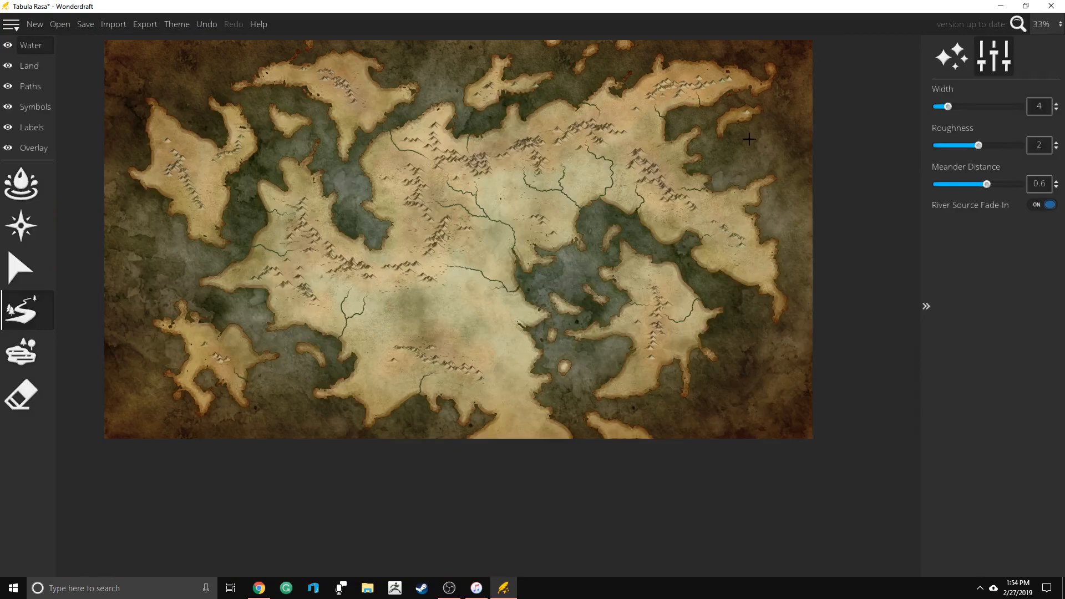
pyautogui.scroll(1, 468, 412)
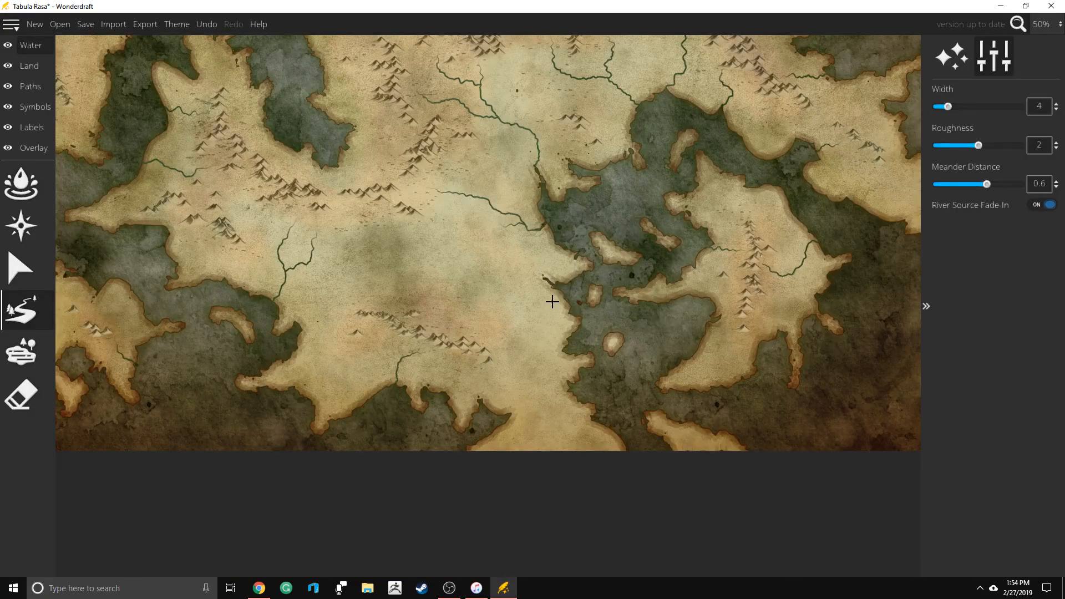
pyautogui.moveTo(447, 328)
pyautogui.mouseDown()
pyautogui.moveTo(465, 311)
pyautogui.moveTo(504, 309)
pyautogui.moveTo(545, 279)
pyautogui.mouseUp()
pyautogui.moveTo(515, 313)
pyautogui.mouseDown()
pyautogui.moveTo(522, 328)
pyautogui.moveTo(506, 323)
pyautogui.mouseUp()
pyautogui.moveTo(496, 342); pyautogui.dragTo(519, 341)
pyautogui.moveTo(553, 380); pyautogui.dragTo(566, 384)
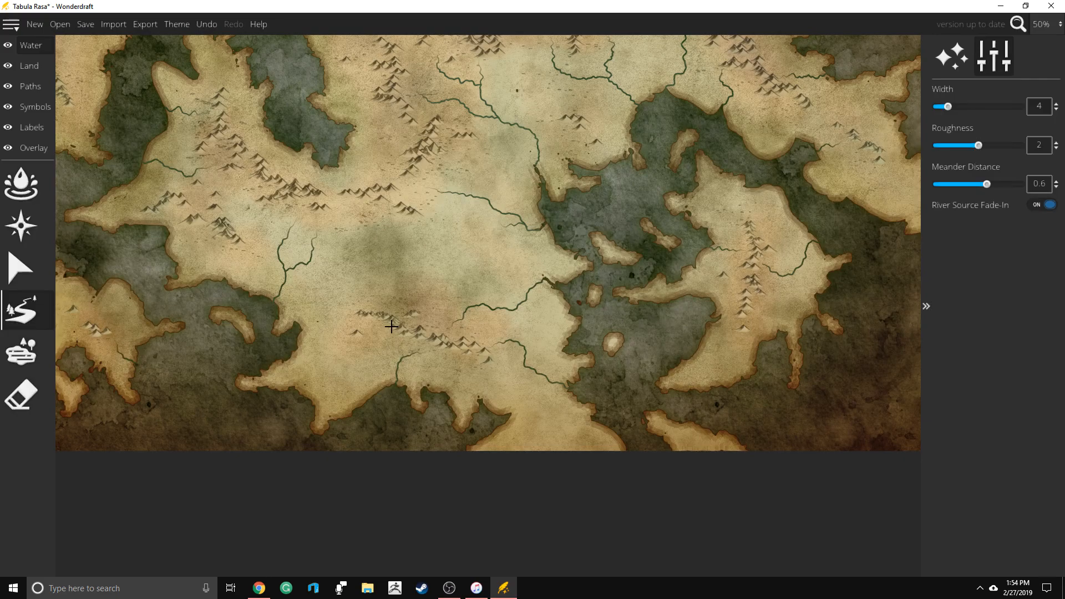
pyautogui.moveTo(391, 328)
pyautogui.mouseDown()
pyautogui.moveTo(372, 351)
pyautogui.moveTo(286, 402)
pyautogui.mouseUp()
pyautogui.moveTo(308, 330)
pyautogui.mouseDown()
pyautogui.moveTo(355, 325)
pyautogui.moveTo(298, 337)
pyautogui.mouseUp()
# Draw short rivers from the mountains to the coasts of the northern and northwestern landmasses
pyautogui.scroll(-1, 695, 291)
pyautogui.scroll(1, 380, 133)
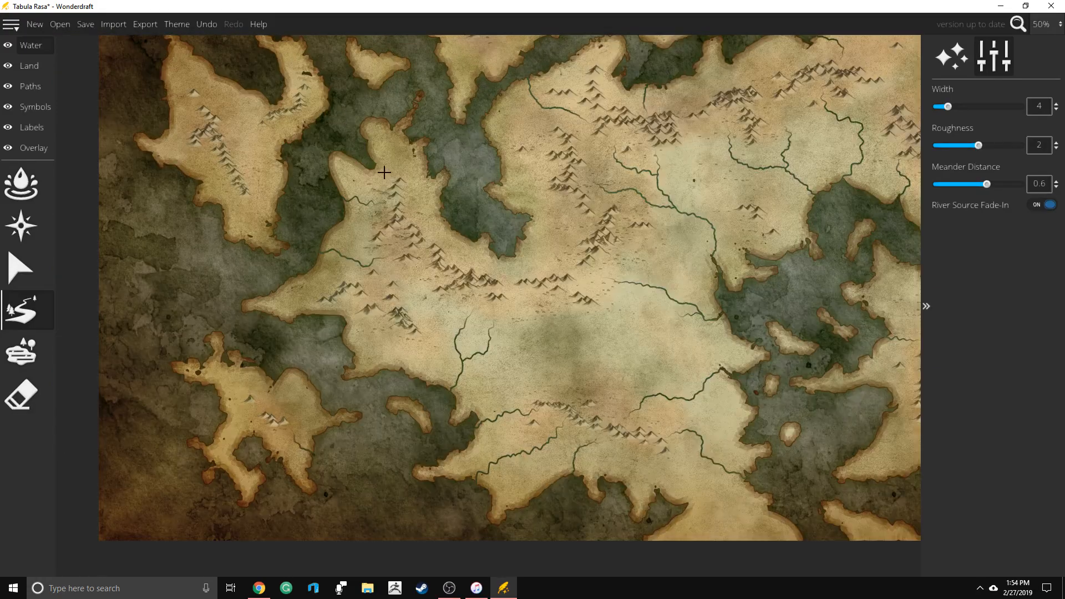
pyautogui.scroll(-2, 388, 167)
pyautogui.scroll(3, 421, 178)
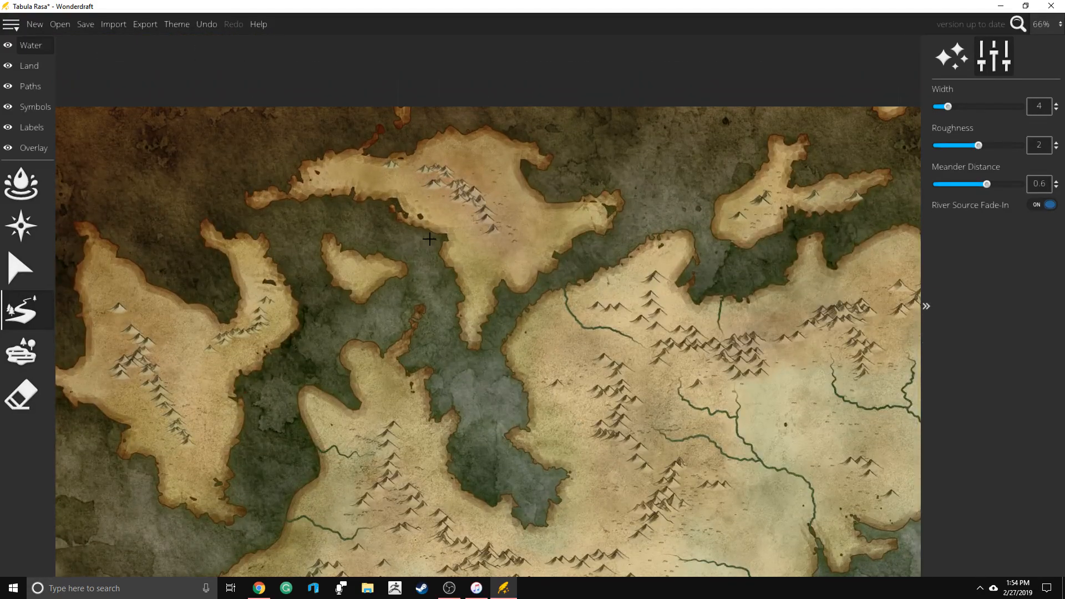
pyautogui.moveTo(458, 205)
pyautogui.mouseDown()
pyautogui.moveTo(442, 232)
pyautogui.moveTo(465, 252)
pyautogui.moveTo(450, 275)
pyautogui.mouseUp()
pyautogui.moveTo(238, 359); pyautogui.dragTo(261, 389)
pyautogui.moveTo(152, 437); pyautogui.dragTo(149, 454)
pyautogui.moveTo(111, 329)
pyautogui.mouseDown()
pyautogui.moveTo(82, 333)
pyautogui.moveTo(121, 328)
pyautogui.mouseUp()
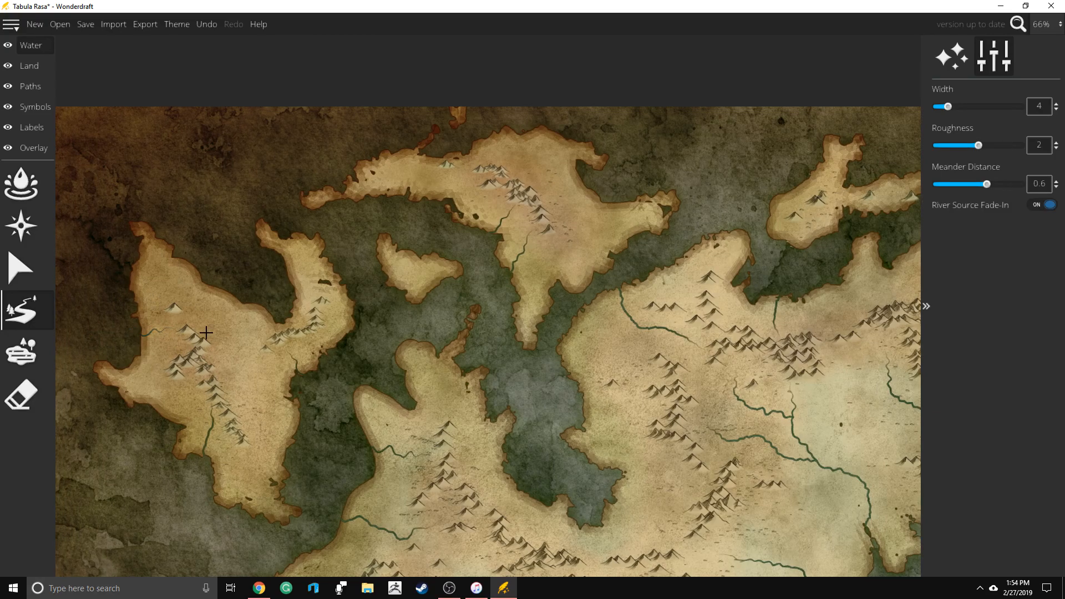
pyautogui.scroll(-1, 367, 214)
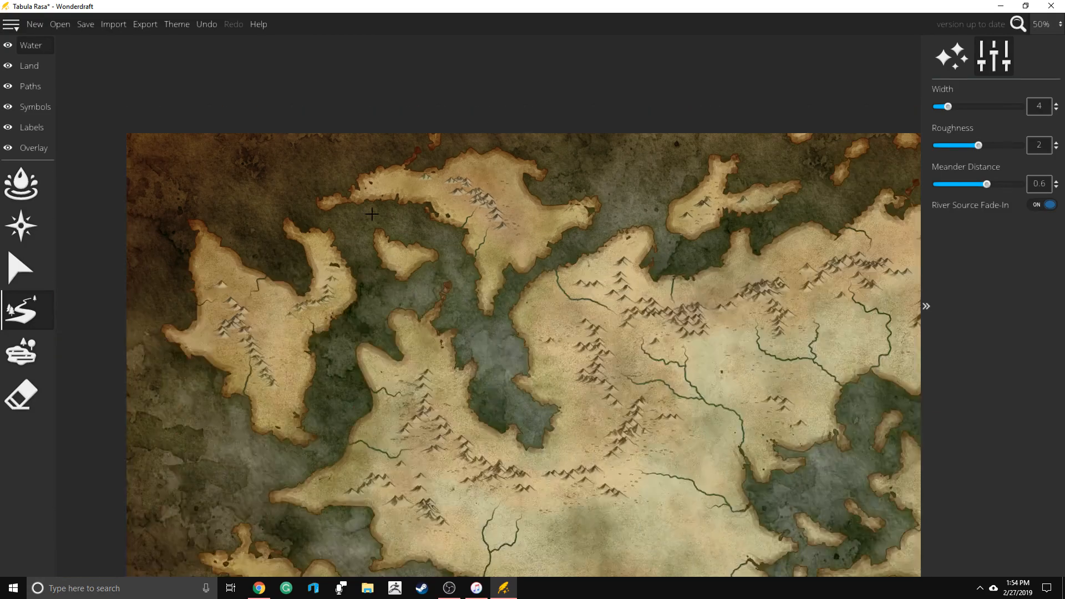
pyautogui.scroll(-1, 367, 214)
pyautogui.scroll(1, 725, 315)
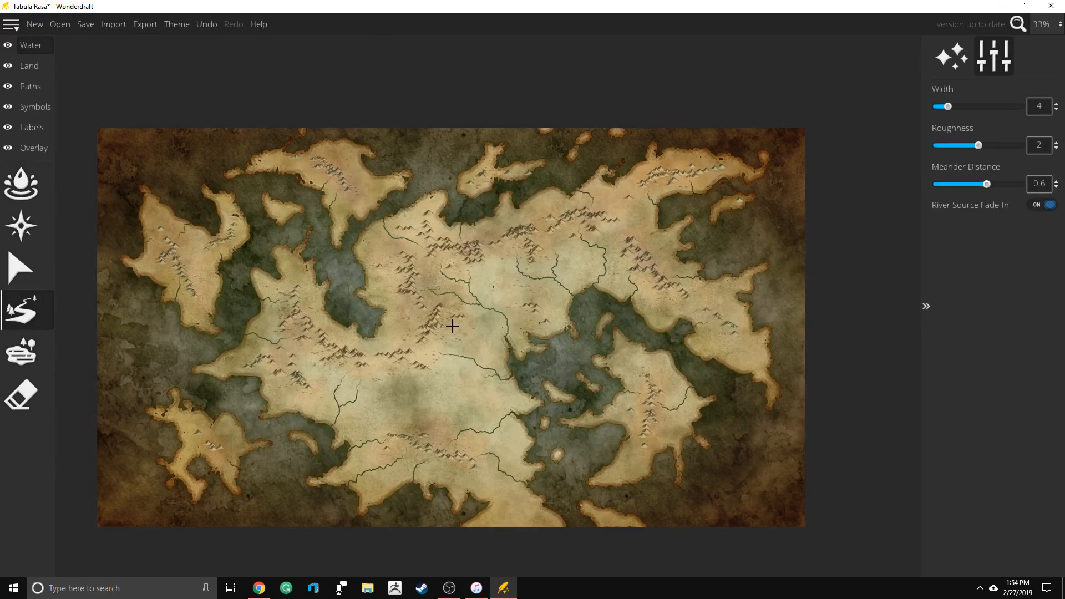
pyautogui.scroll(1, 602, 277)
pyautogui.scroll(-1, 639, 242)
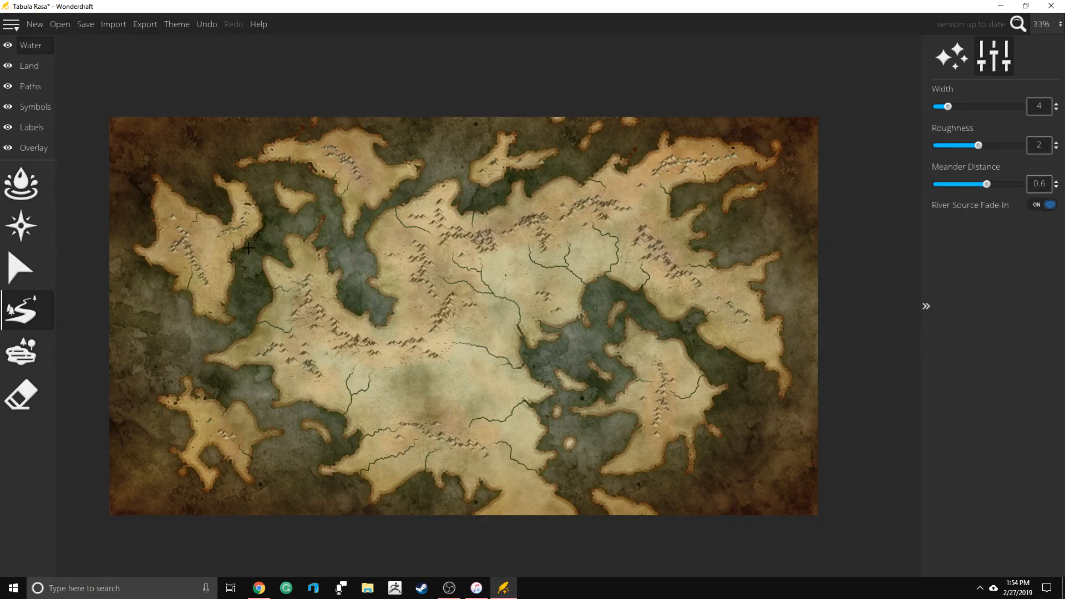
# Add the tan colour c6b08e to the land paint palette
pyautogui.click(29, 64)
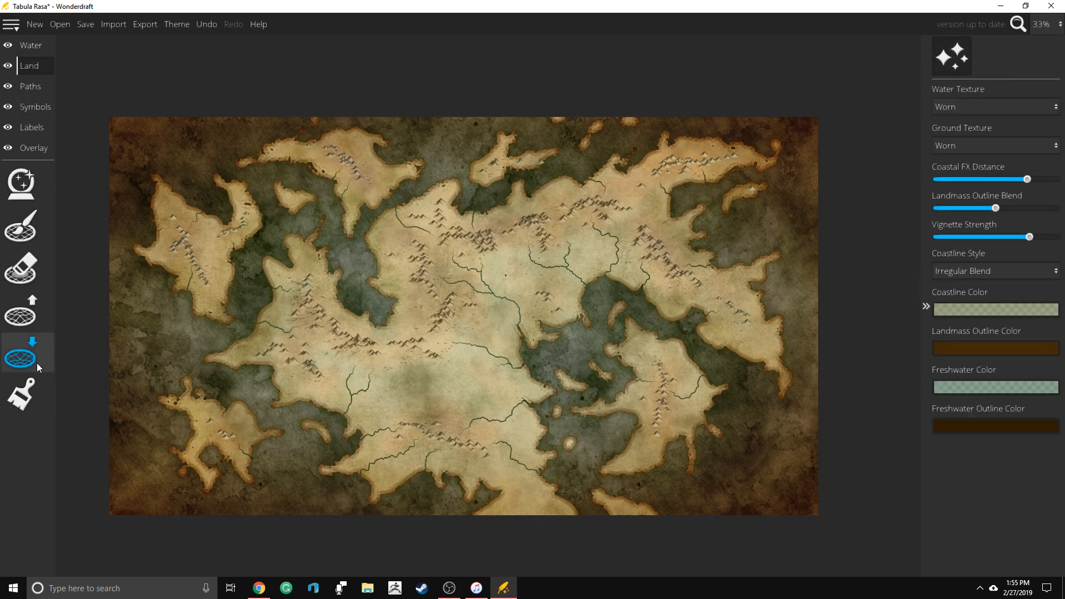
pyautogui.click(37, 363)
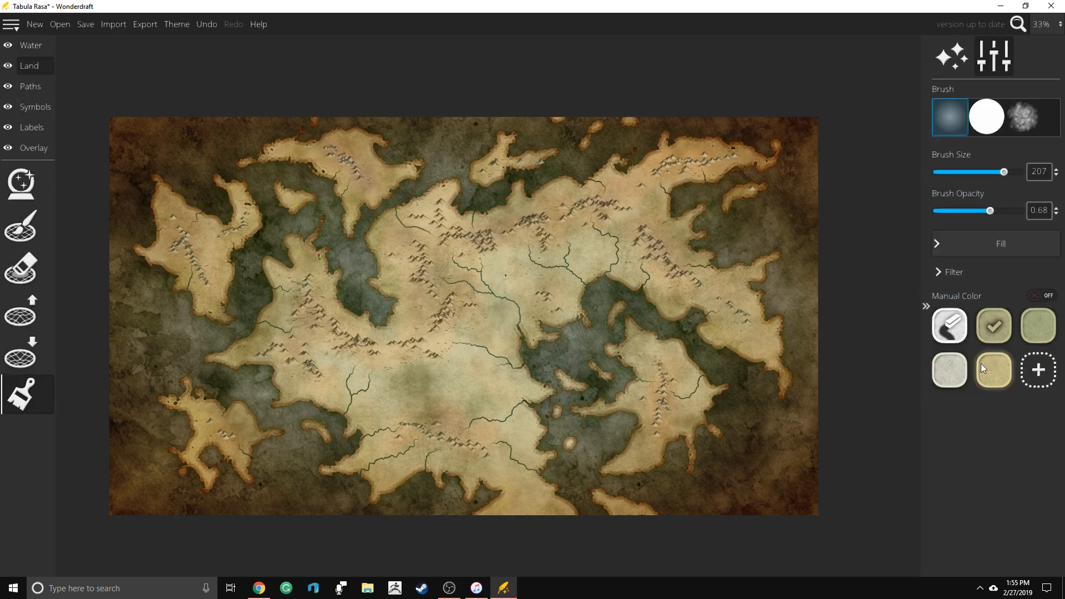
pyautogui.click(1040, 370)
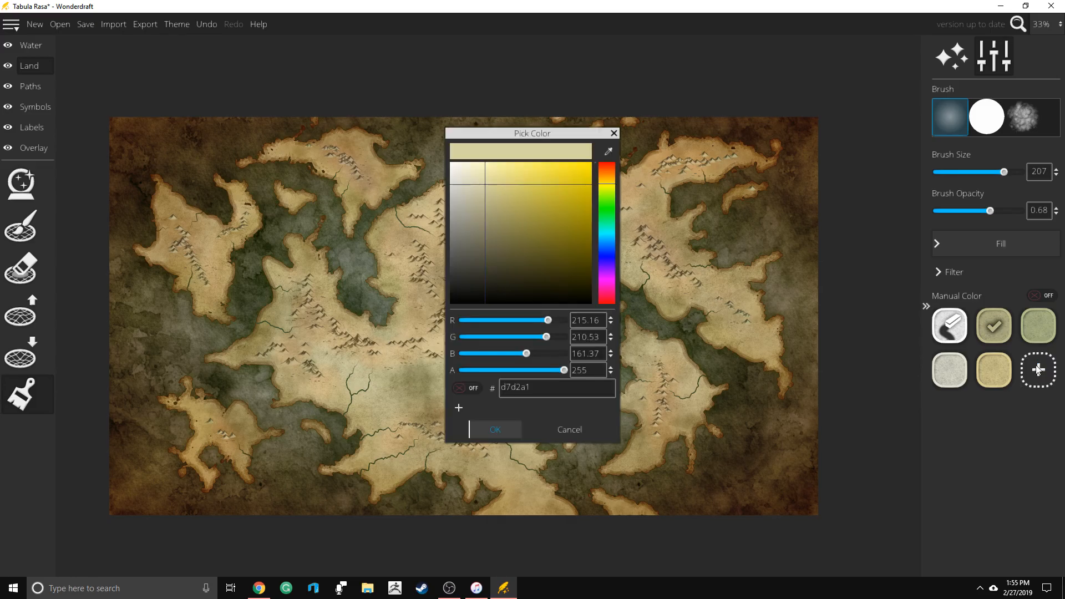
pyautogui.moveTo(599, 186); pyautogui.dragTo(603, 175)
pyautogui.click(487, 181)
pyautogui.moveTo(488, 181); pyautogui.dragTo(491, 194)
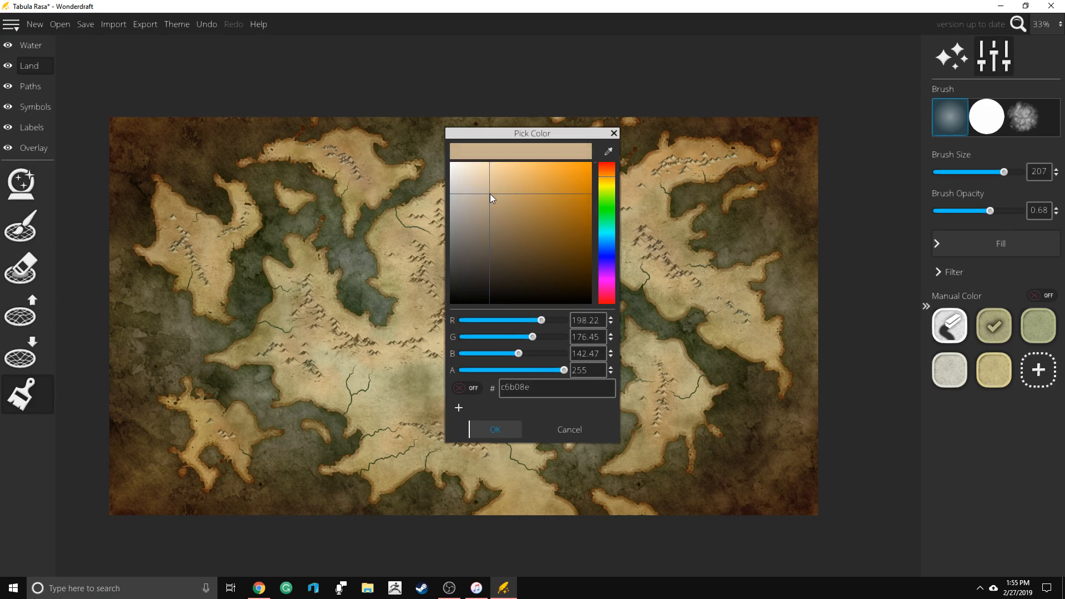
pyautogui.click(477, 429)
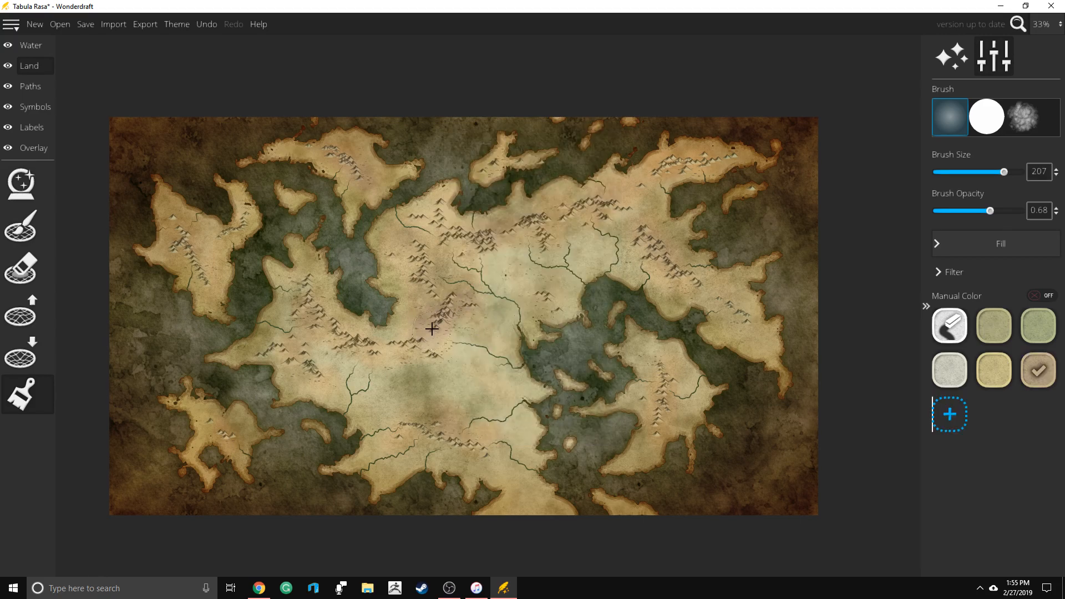
# Try painting the central mountains tan with the soft brush at size 207 and opacity 0.43, and undo the strokes
pyautogui.scroll(2, 466, 286)
pyautogui.hotkey('ctrl', 'z')
pyautogui.moveTo(987, 206); pyautogui.dragTo(967, 209)
pyautogui.moveTo(429, 320)
pyautogui.mouseDown()
pyautogui.moveTo(404, 306)
pyautogui.moveTo(411, 326)
pyautogui.moveTo(436, 304)
pyautogui.moveTo(429, 285)
pyautogui.moveTo(385, 252)
pyautogui.moveTo(364, 214)
pyautogui.mouseUp()
pyautogui.hotkey('ctrl', 'z')
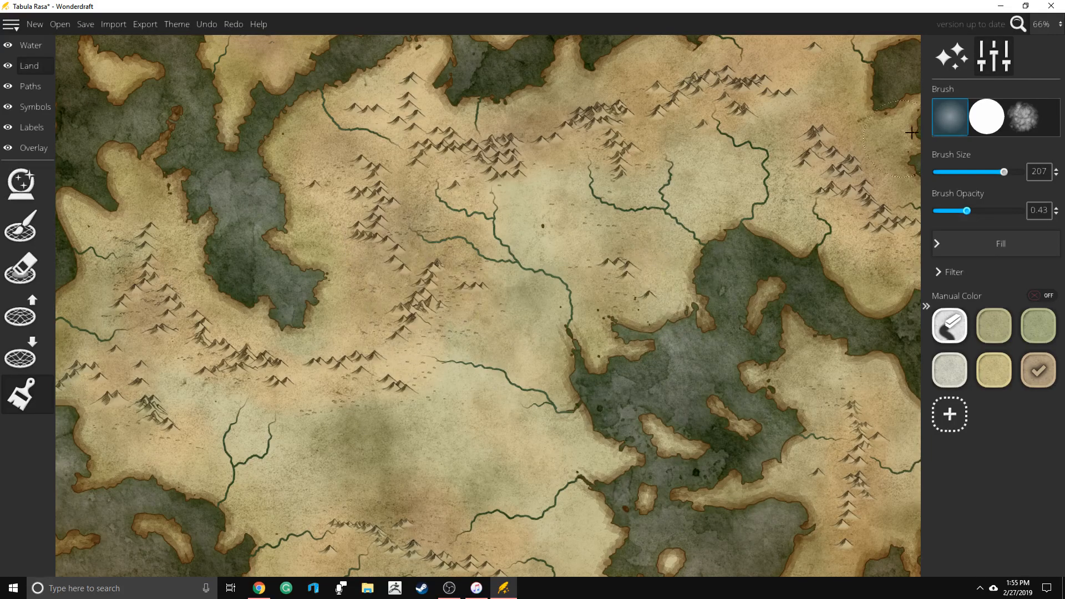
# Set the soft brush to size 149 and opacity 0.26, test it on the central mountains and undo the strokes
pyautogui.moveTo(1003, 172); pyautogui.dragTo(985, 173)
pyautogui.moveTo(967, 212); pyautogui.dragTo(952, 216)
pyautogui.moveTo(410, 322)
pyautogui.mouseDown()
pyautogui.moveTo(416, 276)
pyautogui.moveTo(444, 280)
pyautogui.mouseUp()
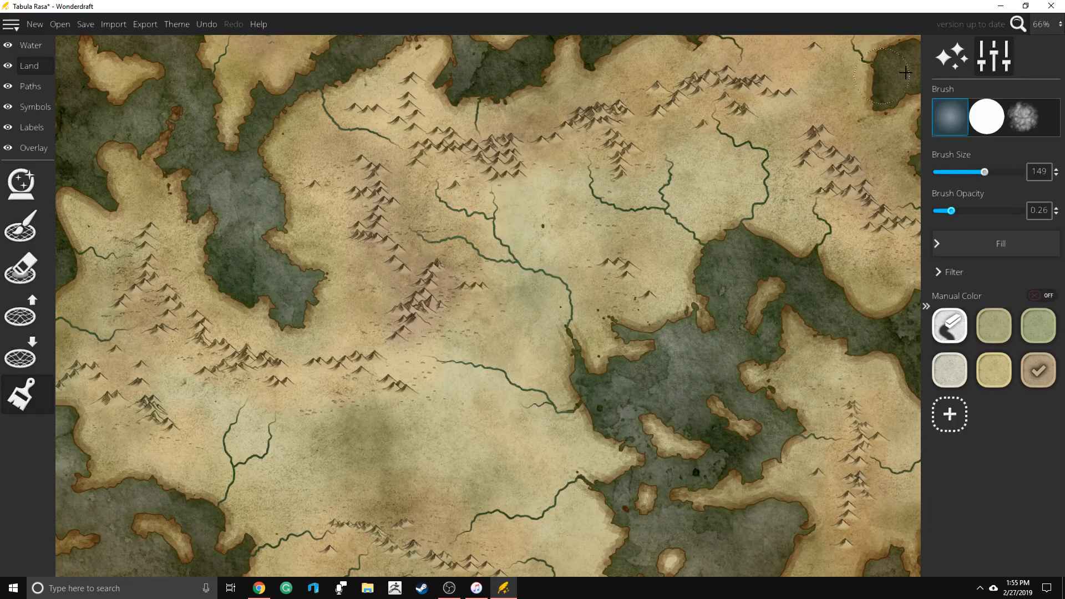
pyautogui.hotkey('ctrl', 'z')
pyautogui.hotkey('ctrl', 'z')
# Choose the cloudy textured brush at size 88 and paint the tan colour over the central mountain ranges
pyautogui.click(1027, 113)
pyautogui.moveTo(985, 172); pyautogui.dragTo(965, 172)
pyautogui.moveTo(430, 288); pyautogui.dragTo(430, 273)
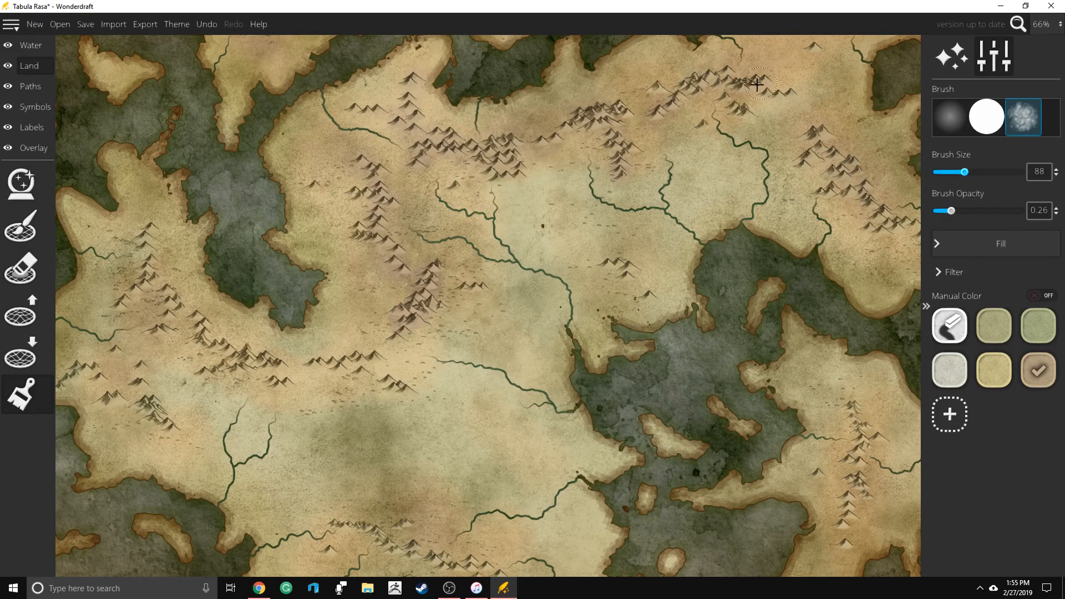
# Reduce the cloudy textured brush to size 64 and paint tan over the small mountain ranges in the west of the mainland
pyautogui.press('[')
pyautogui.press('[')
pyautogui.press('[')
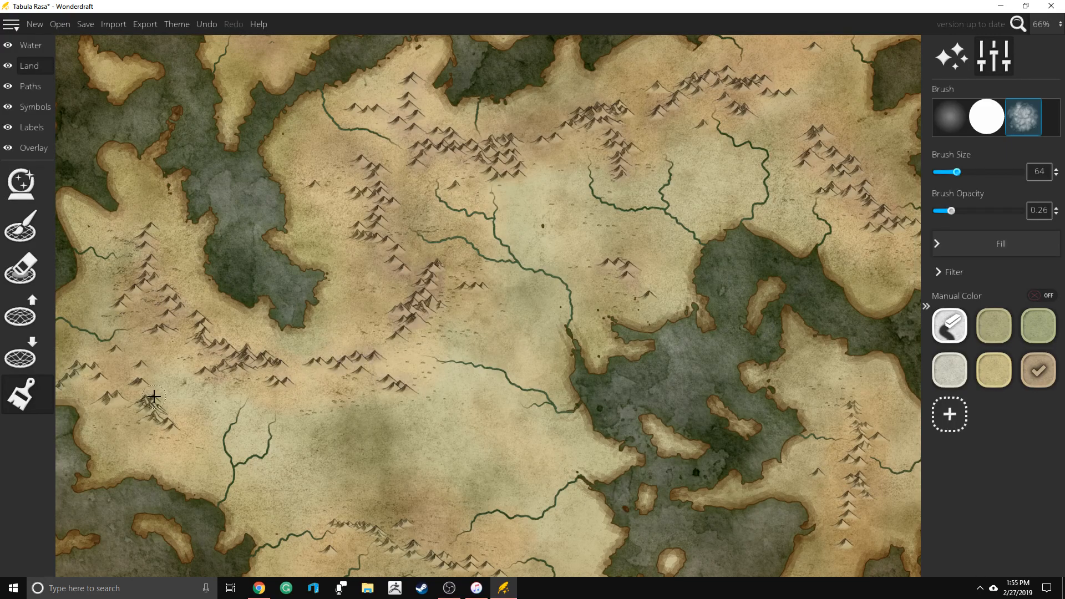
pyautogui.moveTo(75, 371); pyautogui.dragTo(94, 372)
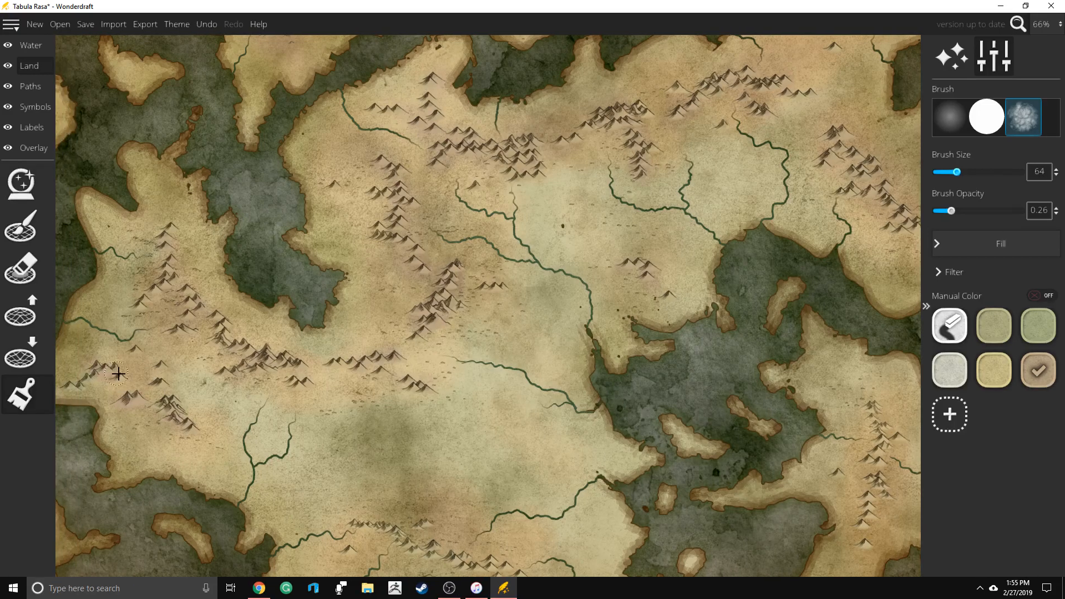
# Paint tan over the remaining mountain ranges in the southeast, northeast, north and western islands with the brush at size 60
pyautogui.scroll(-1, 495, 299)
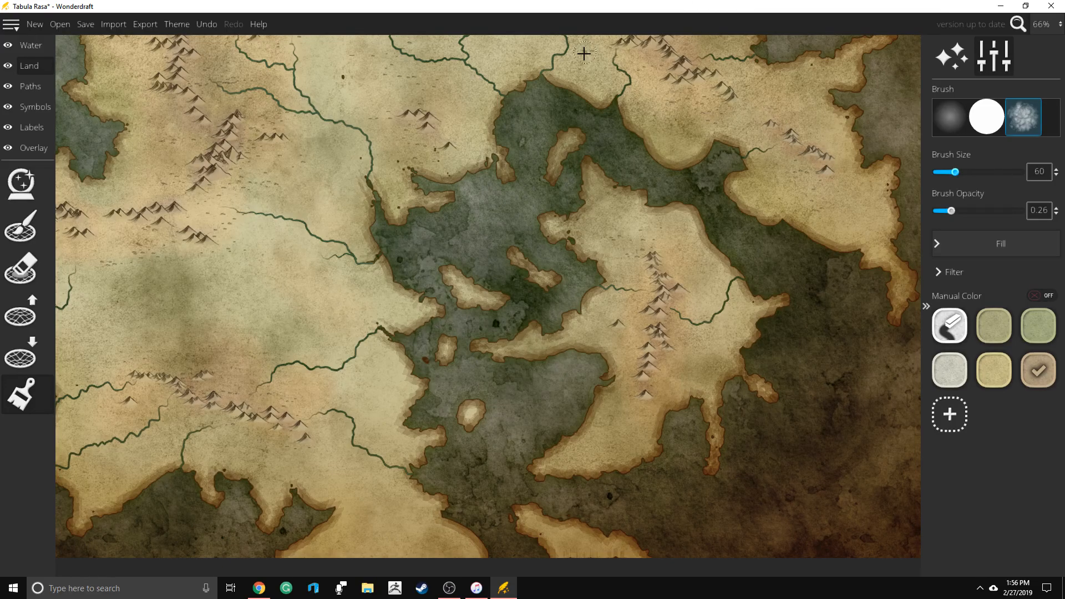
pyautogui.press('w')
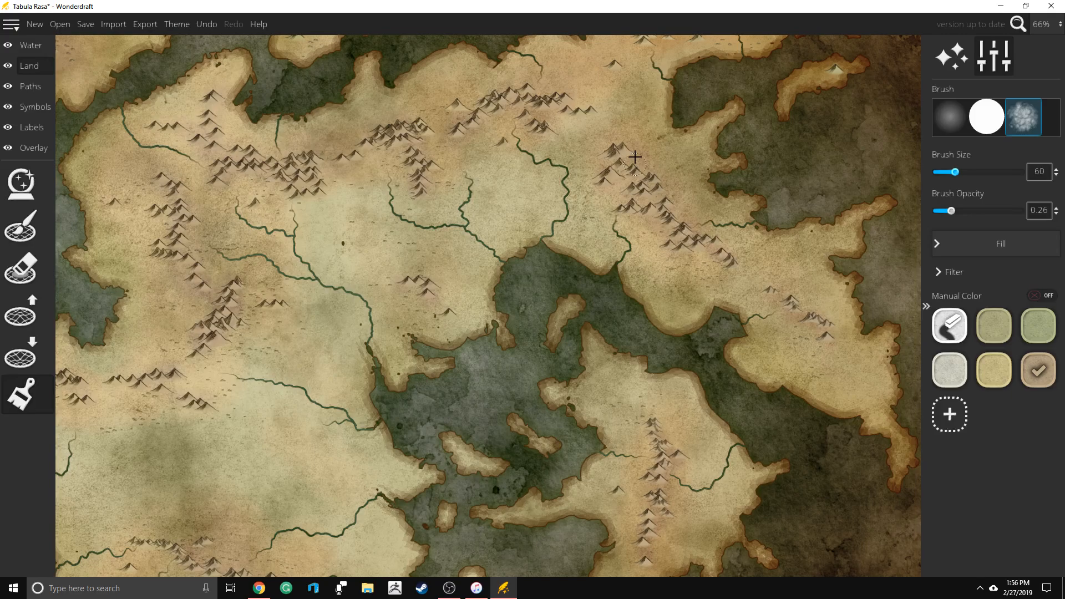
pyautogui.press('Up')
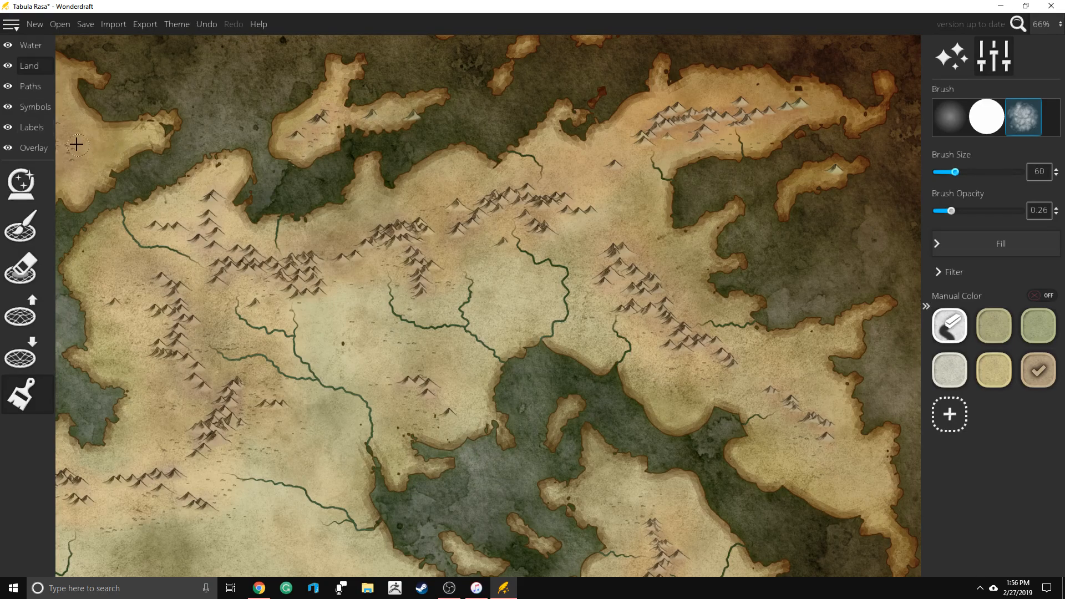
pyautogui.press('Left')
pyautogui.press('Left')
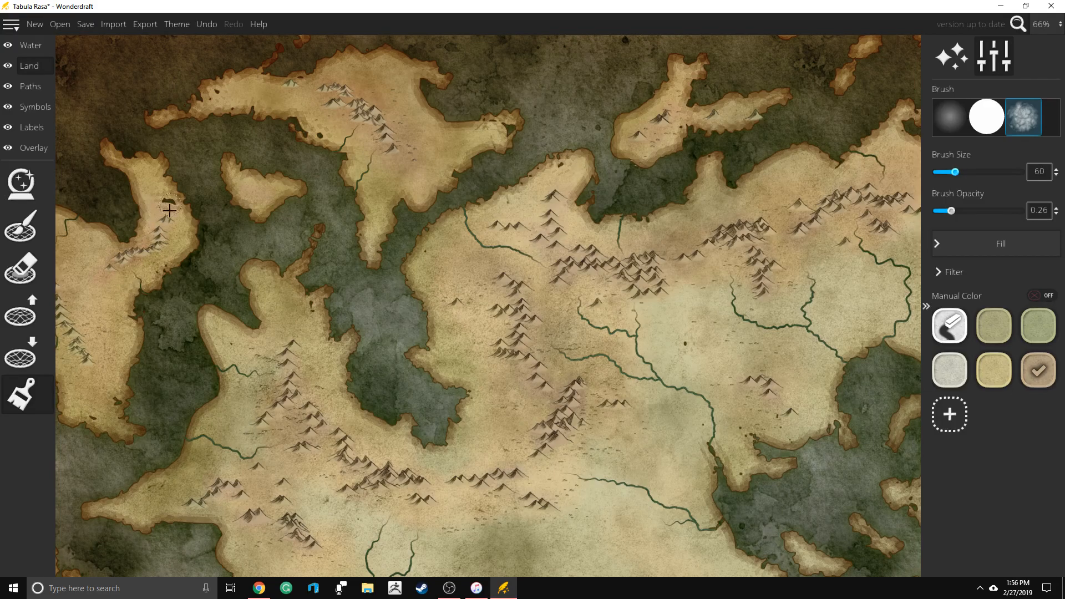
pyautogui.press('Left')
pyautogui.press('Left')
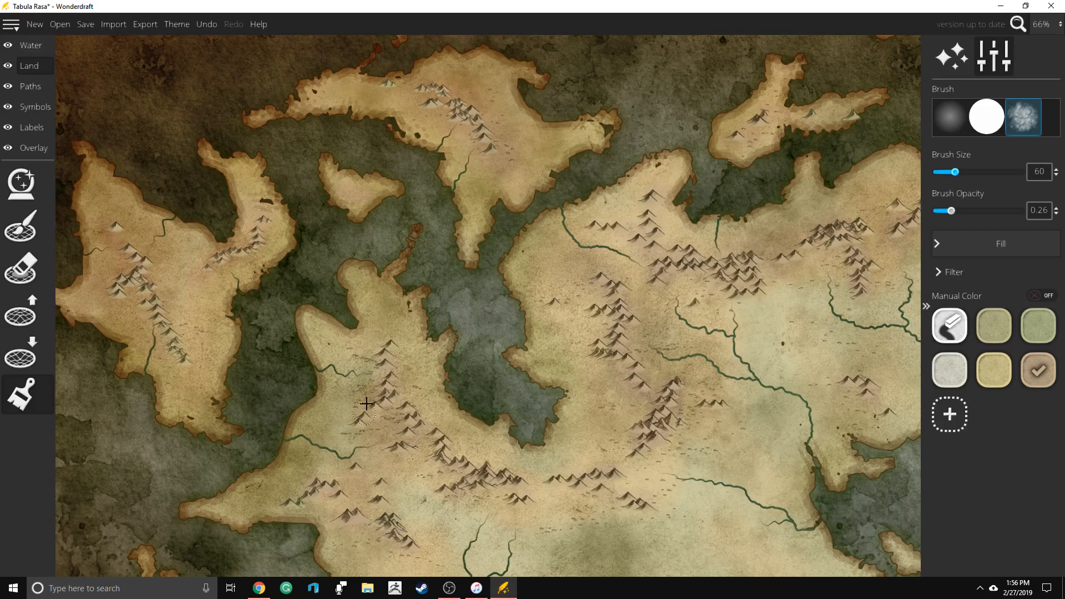
pyautogui.scroll(-2, 425, 299)
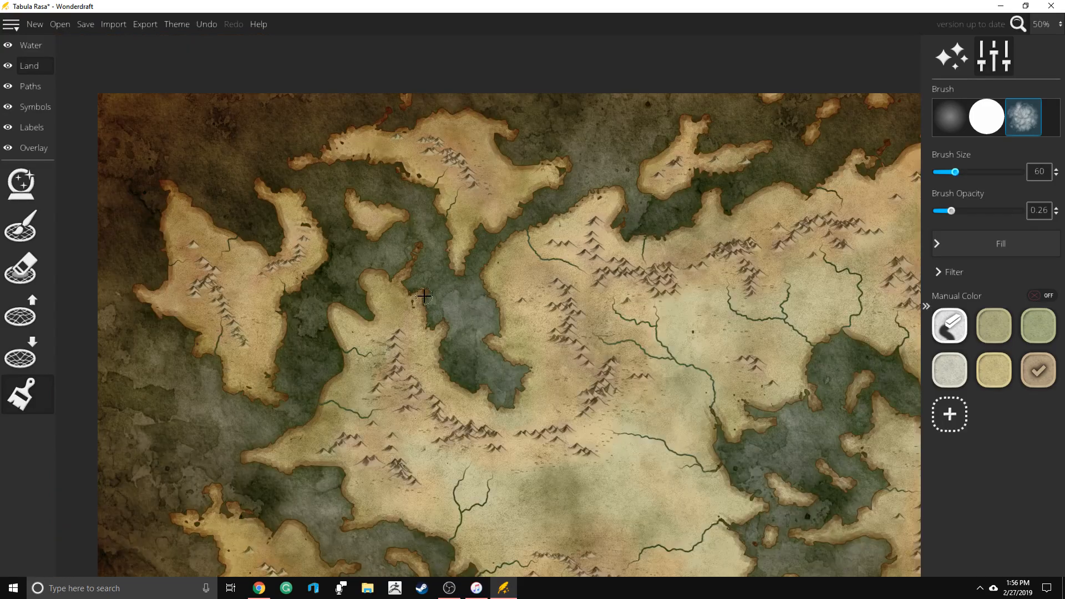
pyautogui.scroll(1, 739, 388)
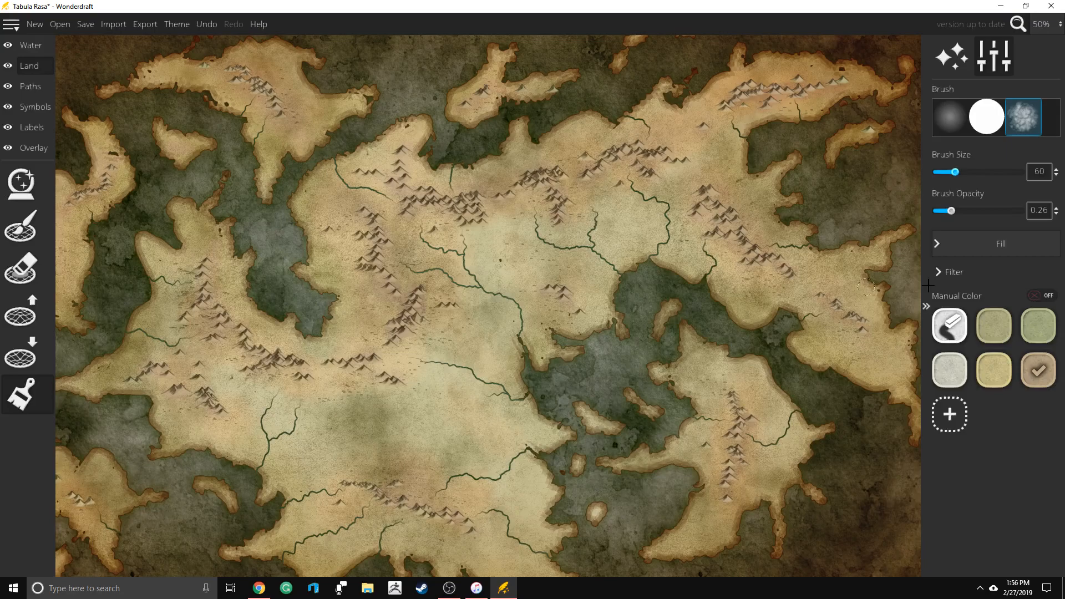
# Paint olive green along the central and southern rivers with the cloudy textured brush at opacity 0.26
pyautogui.click(1028, 323)
pyautogui.scroll(1, 535, 361)
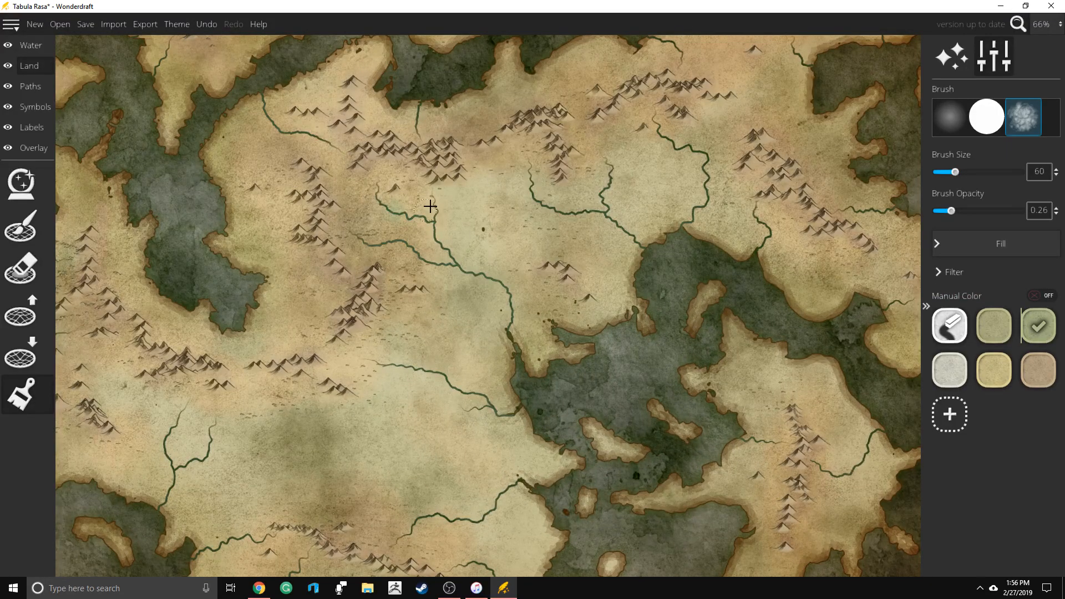
pyautogui.click(997, 323)
pyautogui.moveTo(434, 206)
pyautogui.mouseDown()
pyautogui.moveTo(451, 267)
pyautogui.moveTo(480, 287)
pyautogui.moveTo(504, 285)
pyautogui.moveTo(516, 324)
pyautogui.mouseUp()
pyautogui.moveTo(388, 249)
pyautogui.mouseDown()
pyautogui.moveTo(411, 244)
pyautogui.moveTo(445, 262)
pyautogui.mouseUp()
pyautogui.moveTo(385, 206); pyautogui.dragTo(437, 225)
pyautogui.moveTo(527, 173)
pyautogui.mouseDown()
pyautogui.moveTo(585, 215)
pyautogui.moveTo(619, 216)
pyautogui.moveTo(652, 264)
pyautogui.mouseUp()
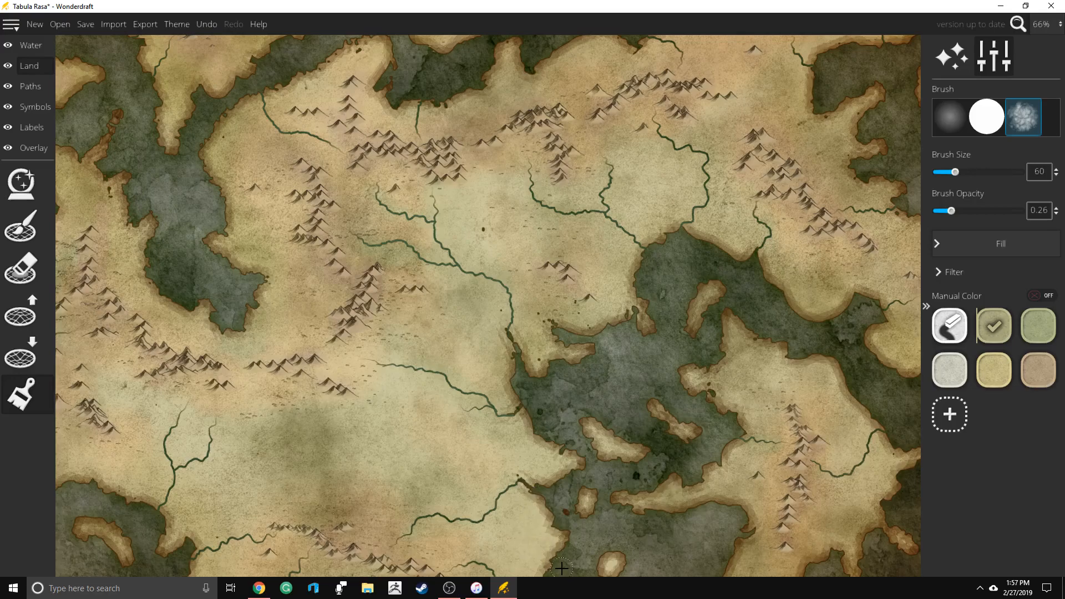
pyautogui.scroll(-2, 573, 565)
pyautogui.scroll(-4, 573, 565)
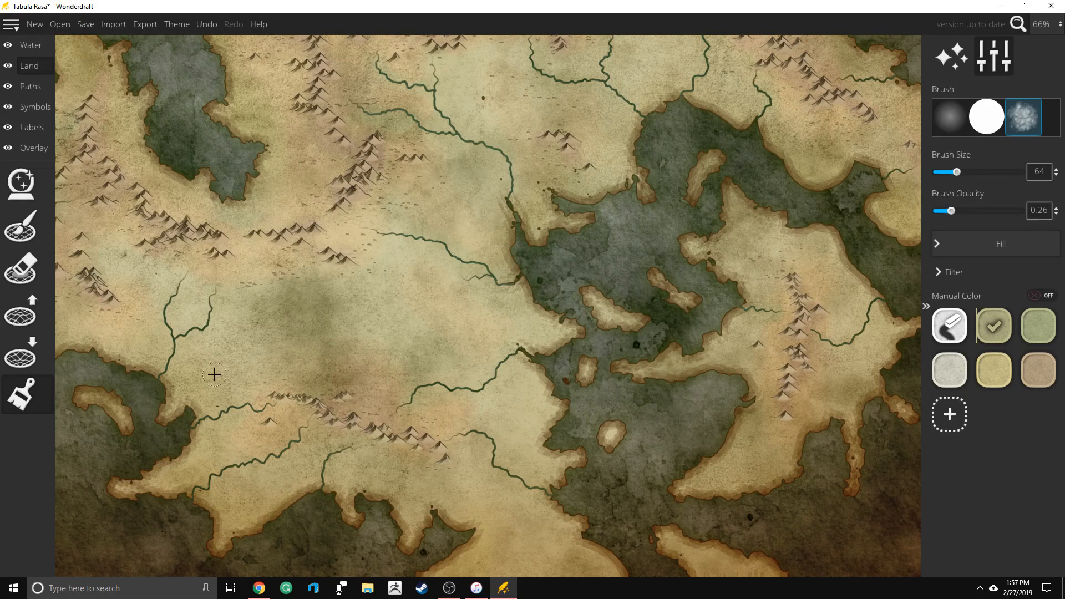
pyautogui.scroll(-2, 269, 351)
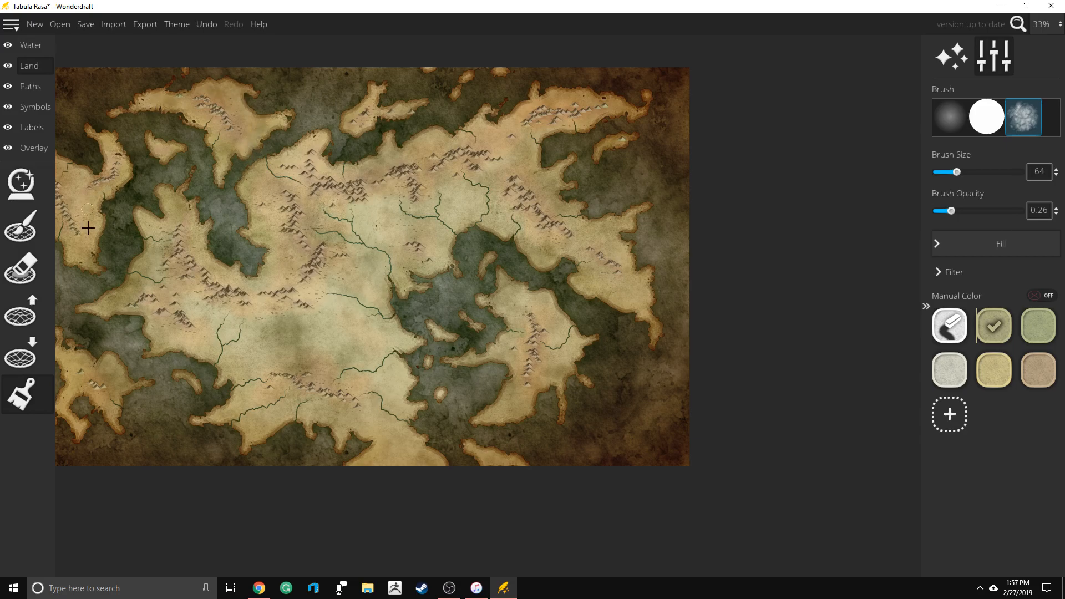
pyautogui.press('a')
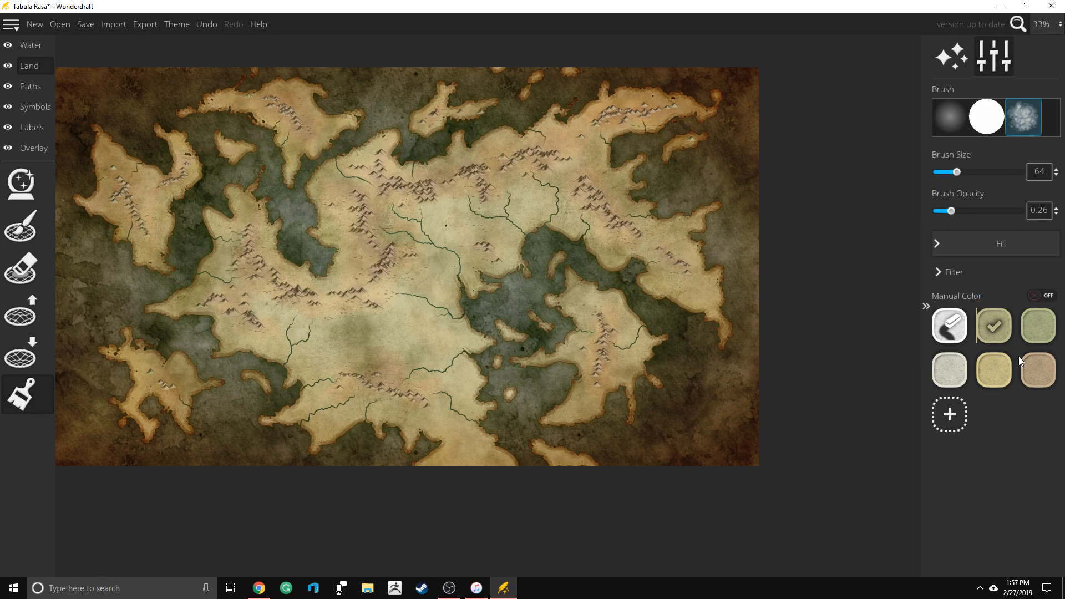
# Paint the yellow colour over the southern central plain with the soft brush at size 88 and opacity 0.19, undoing the cloudy brush test
pyautogui.click(994, 370)
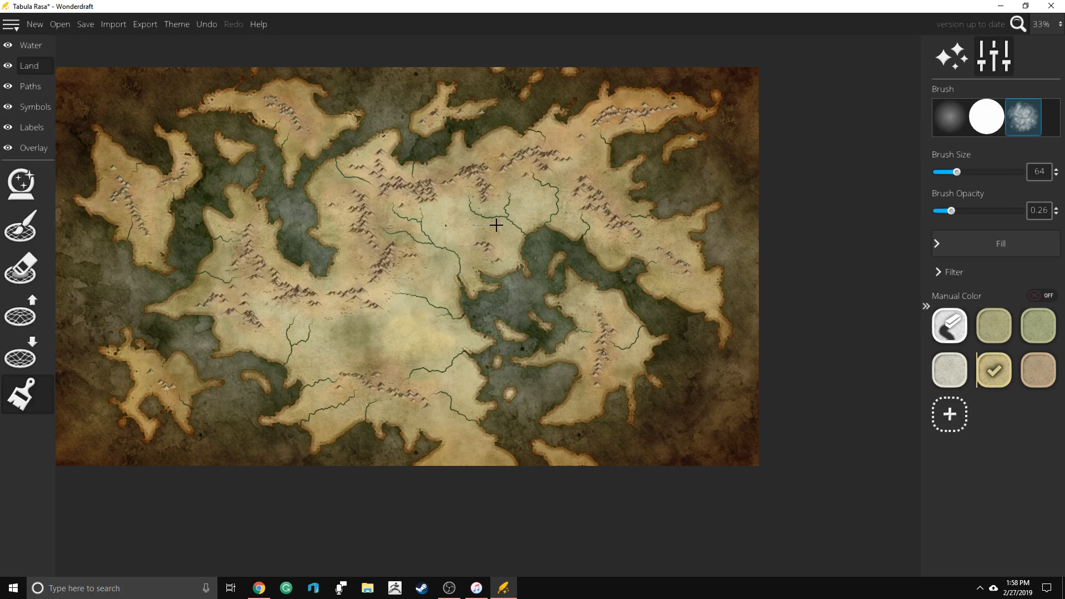
pyautogui.hotkey('ctrl', 'z')
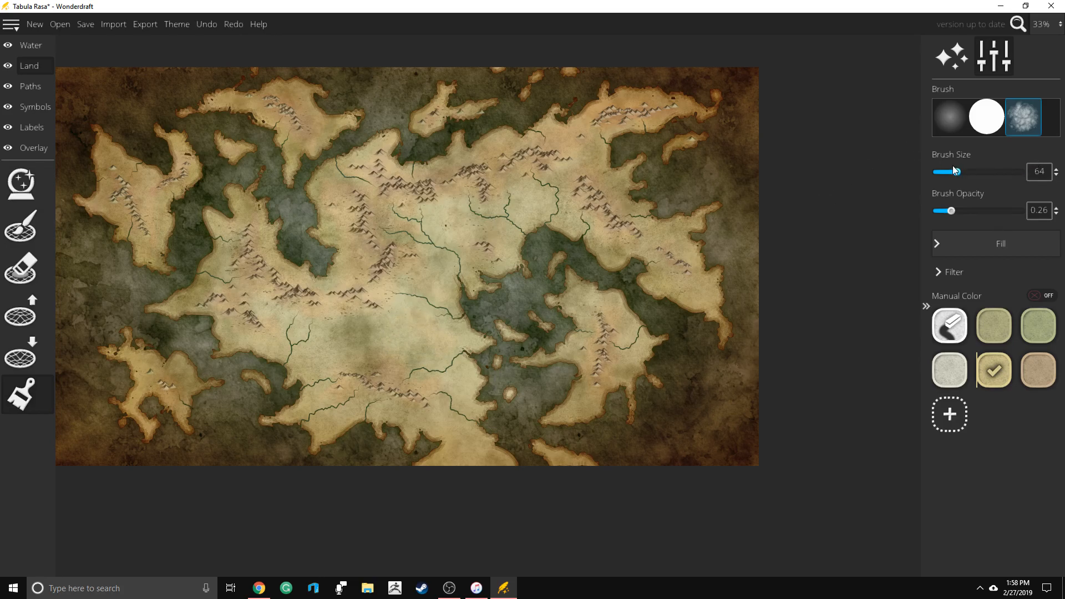
pyautogui.moveTo(955, 170)
pyautogui.mouseDown()
pyautogui.moveTo(942, 174)
pyautogui.moveTo(964, 172)
pyautogui.moveTo(954, 172)
pyautogui.mouseUp()
pyautogui.moveTo(951, 211); pyautogui.dragTo(949, 213)
pyautogui.click(951, 110)
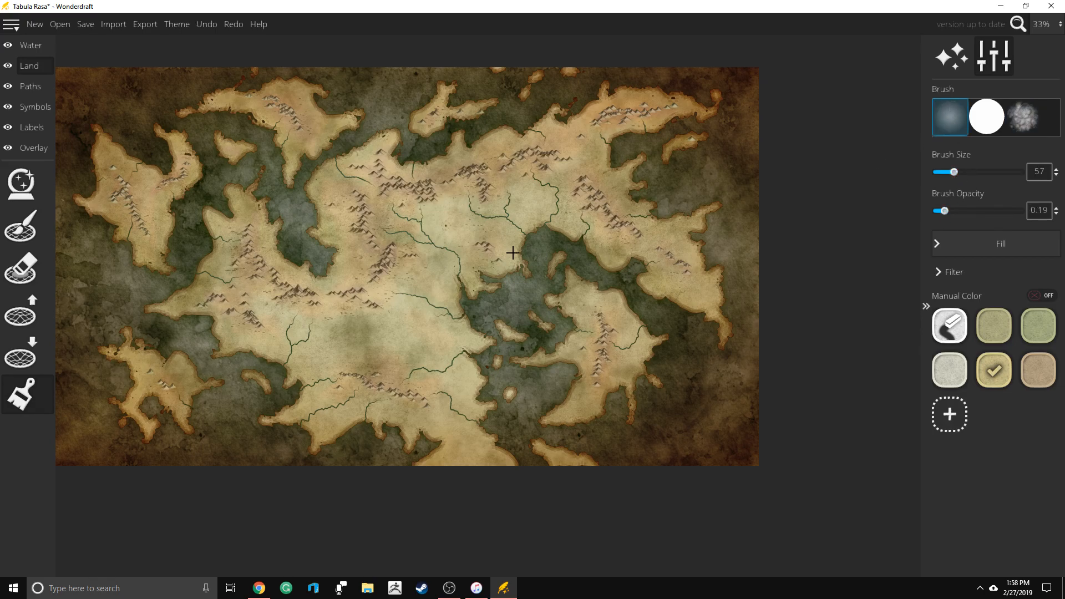
pyautogui.moveTo(954, 173); pyautogui.dragTo(964, 173)
pyautogui.moveTo(341, 349); pyautogui.dragTo(346, 356)
# Try the Black & White theme on the map and move the theme dialog away from the map centre
pyautogui.click(173, 24)
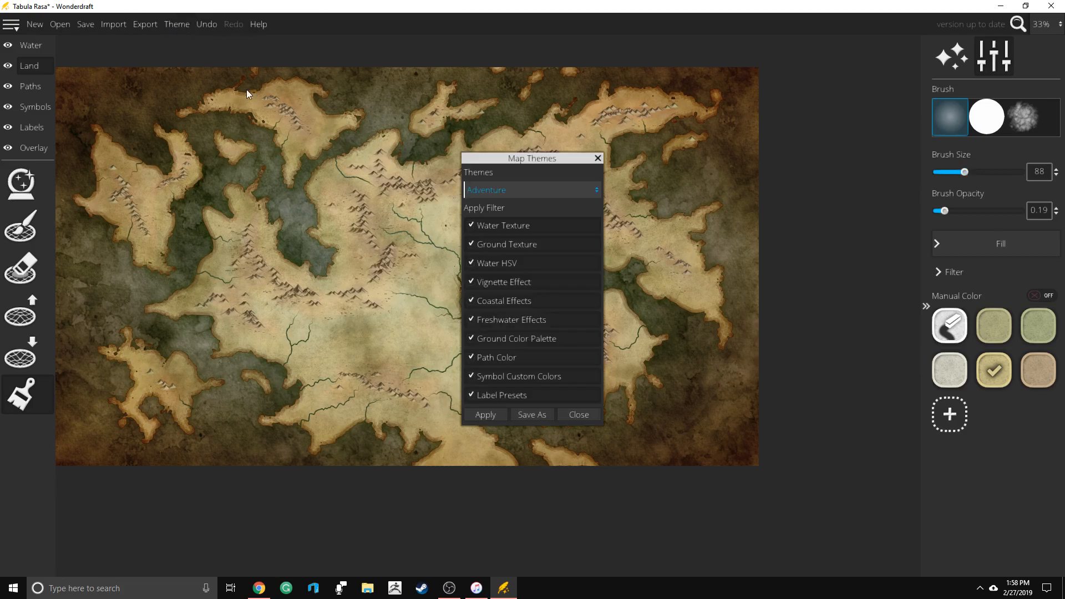
pyautogui.click(491, 189)
pyautogui.click(494, 188)
pyautogui.click(511, 193)
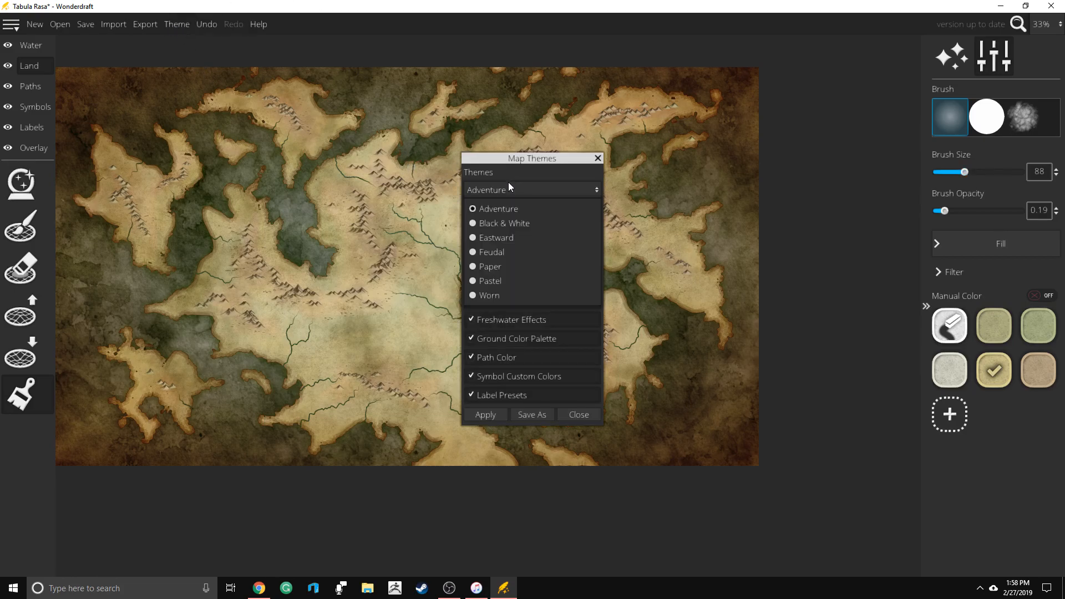
pyautogui.click(503, 224)
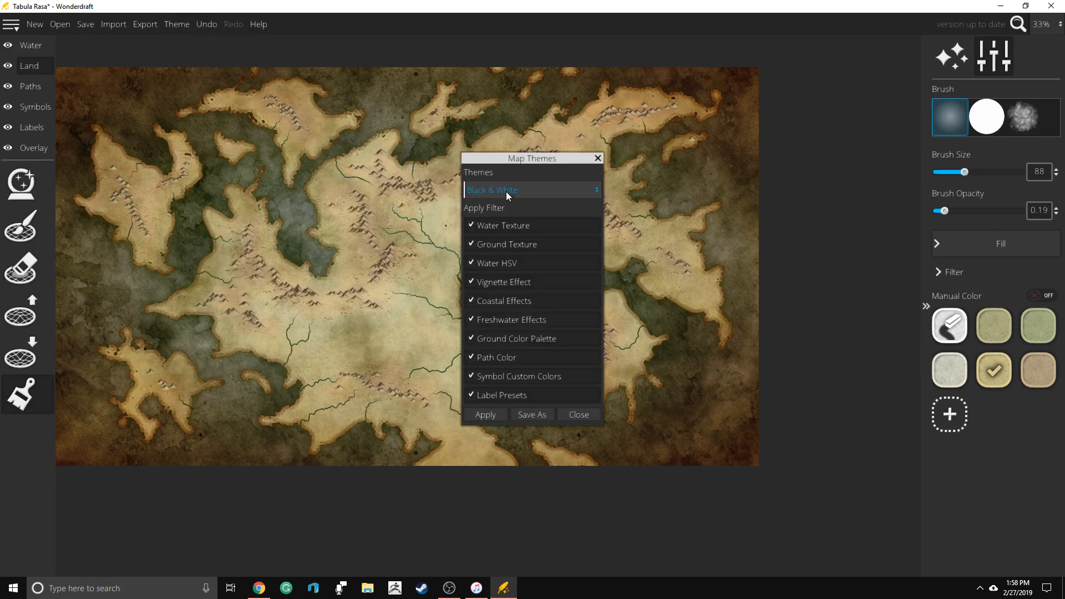
pyautogui.click(489, 418)
pyautogui.moveTo(529, 159); pyautogui.dragTo(745, 134)
# Try the Eastward theme and the Feudal theme on the map
pyautogui.click(749, 167)
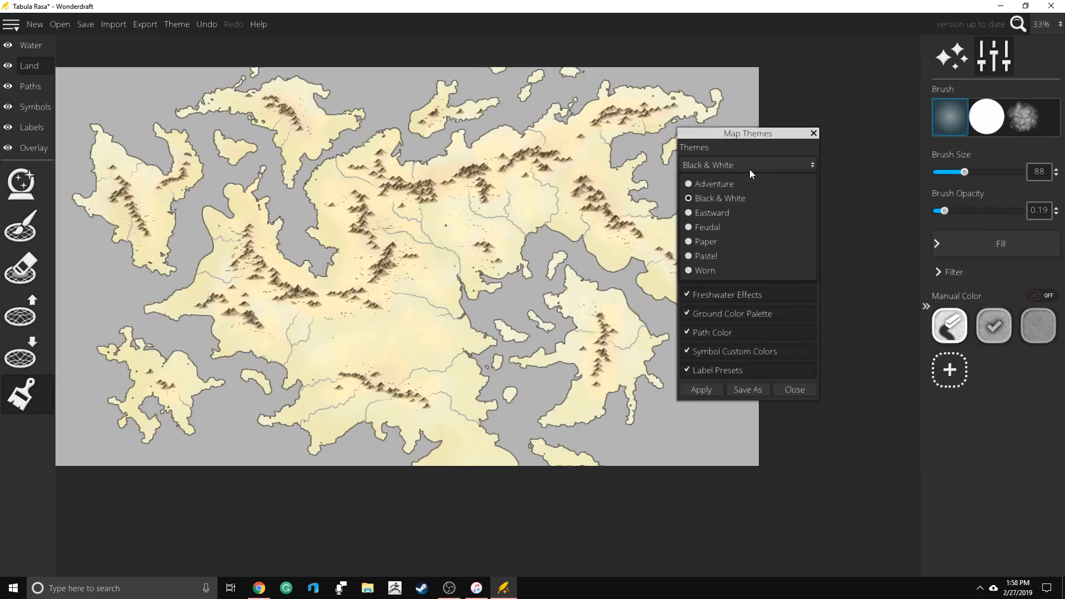
pyautogui.click(743, 214)
pyautogui.moveTo(742, 390); pyautogui.dragTo(710, 392)
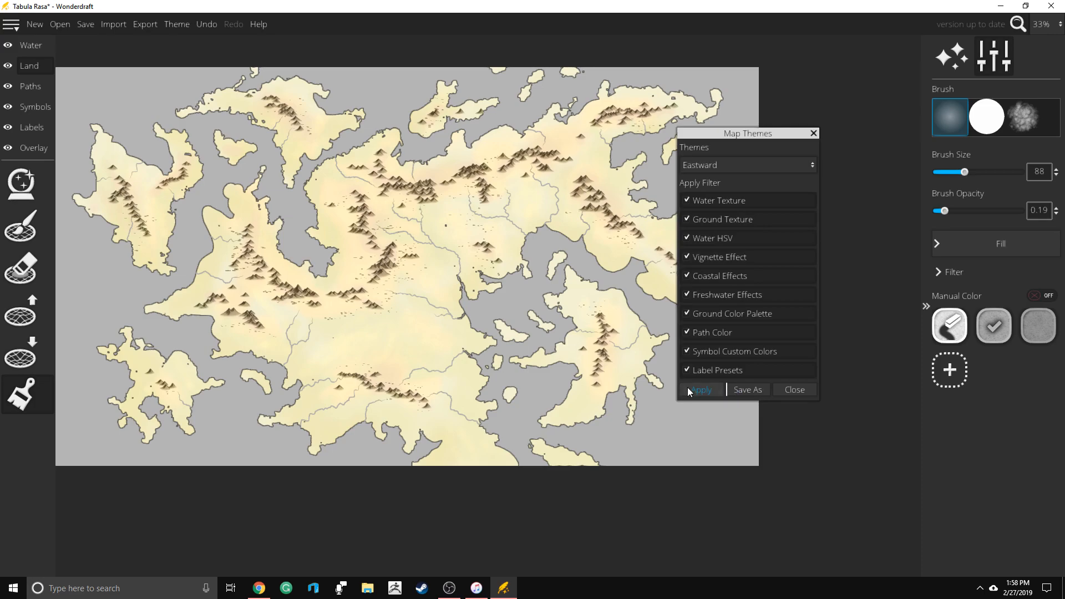
pyautogui.click(688, 389)
pyautogui.click(729, 165)
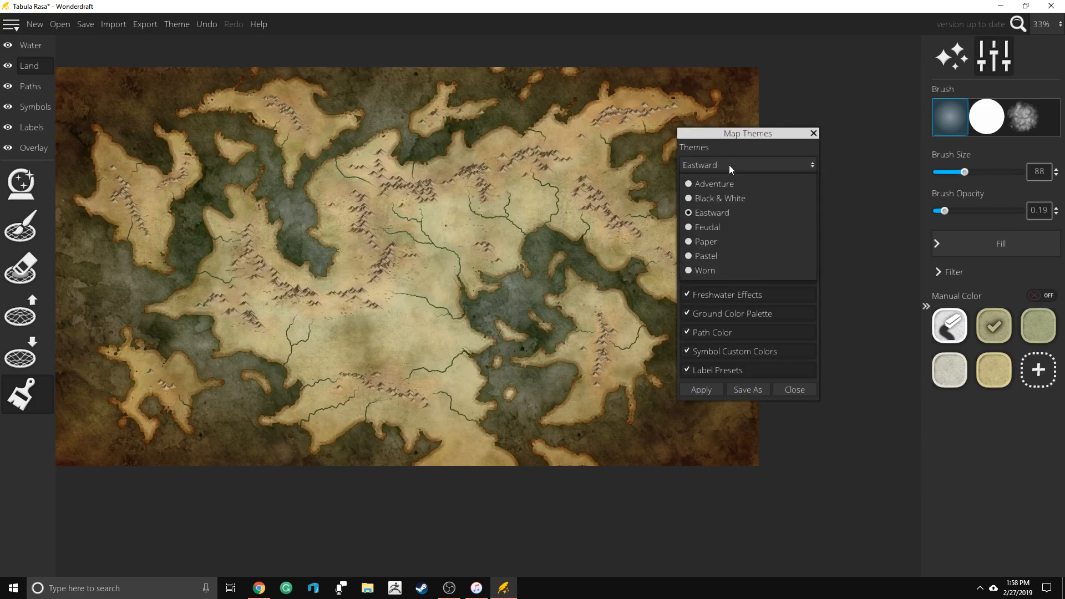
pyautogui.click(723, 231)
pyautogui.click(705, 388)
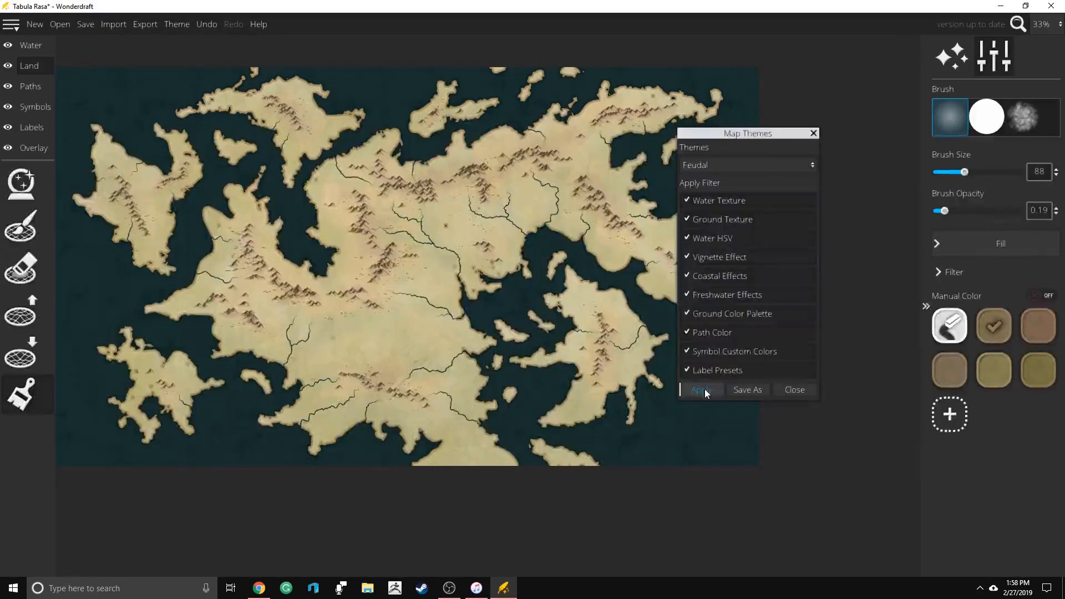
# Try the Paper theme on the map
pyautogui.click(720, 168)
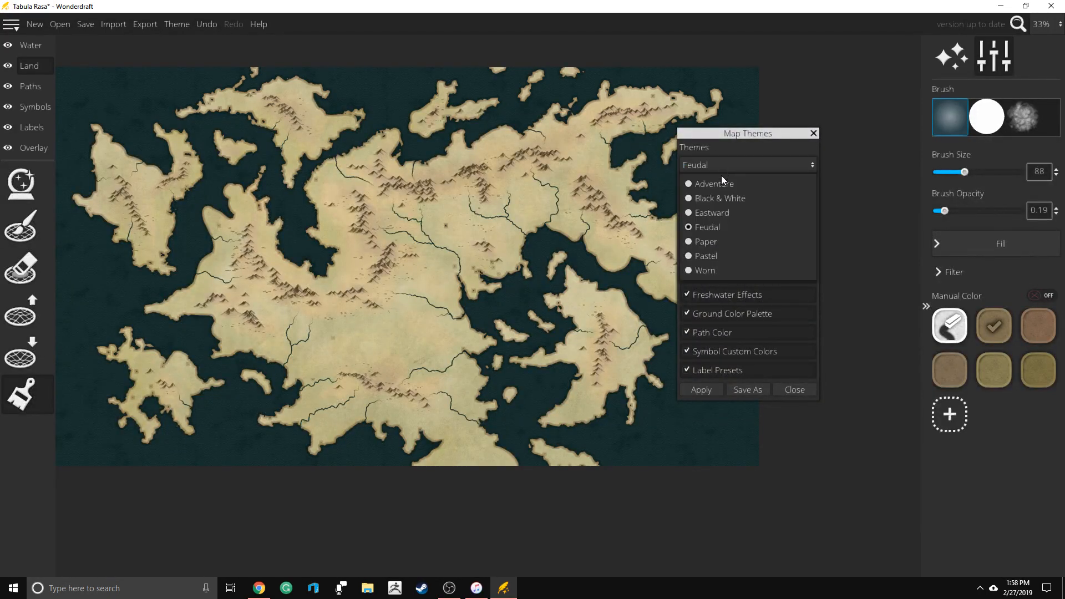
pyautogui.click(713, 242)
pyautogui.click(688, 390)
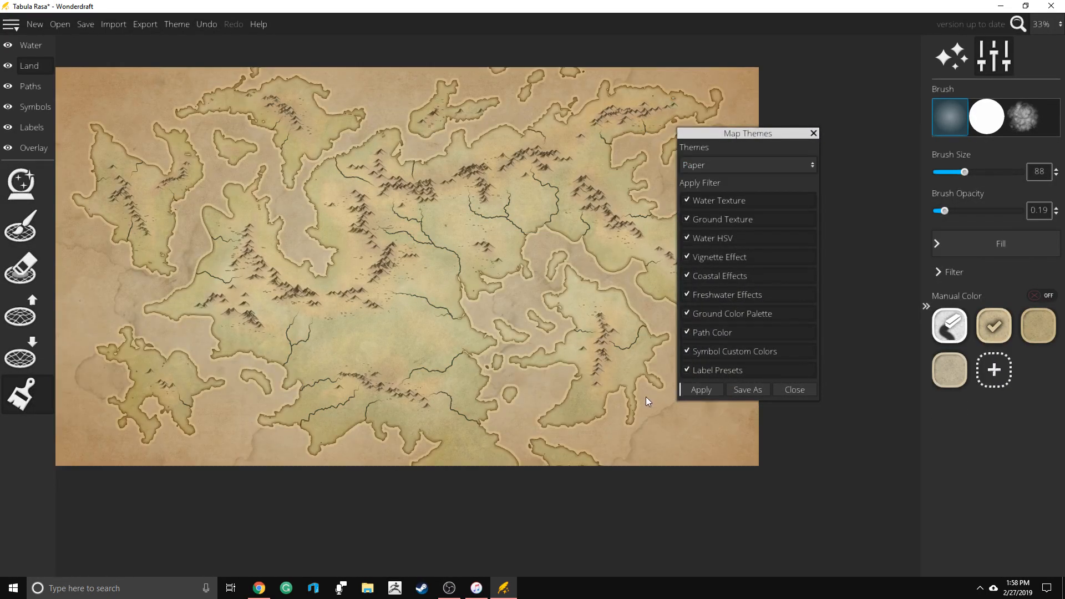
# Apply the Pastel theme to the map and close the theme settings
pyautogui.click(739, 165)
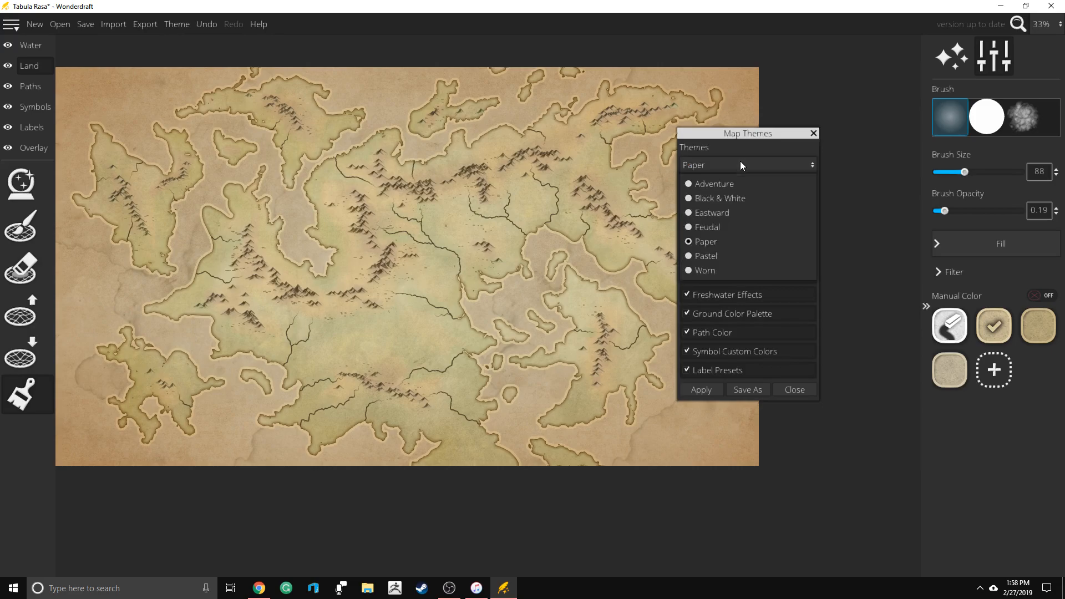
pyautogui.click(714, 256)
pyautogui.click(701, 390)
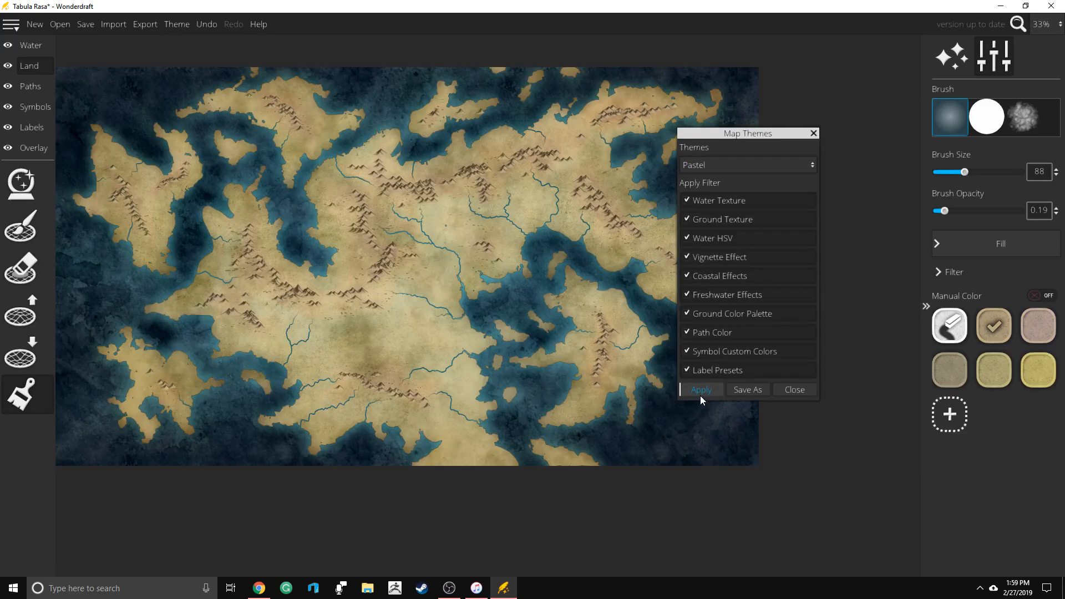
pyautogui.click(812, 134)
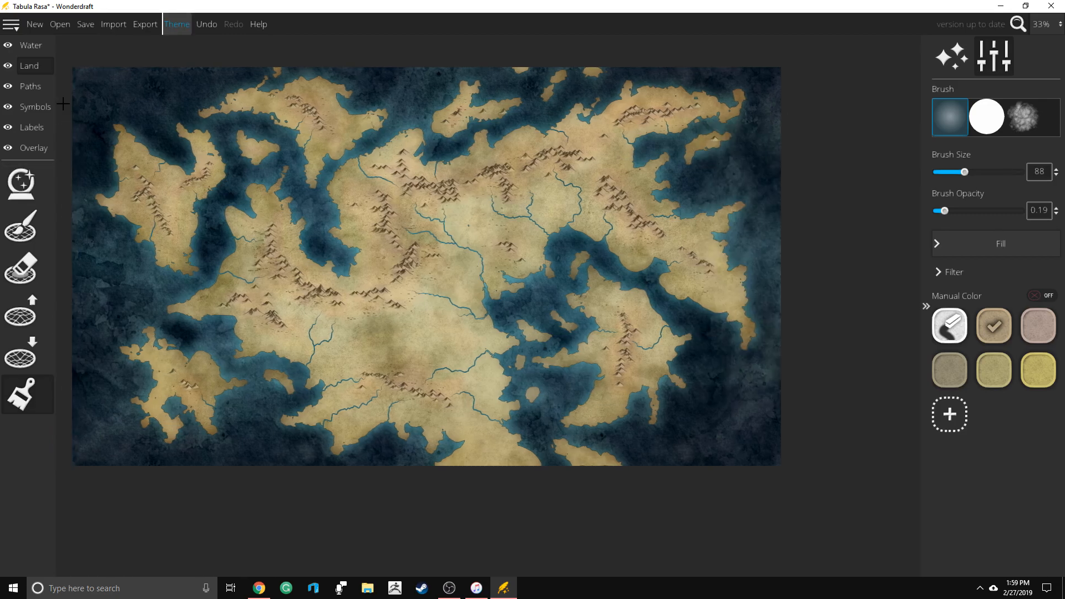
# Test the white leafy tree symbol at scale 15 west of the central river and undo the placed trees
pyautogui.click(34, 107)
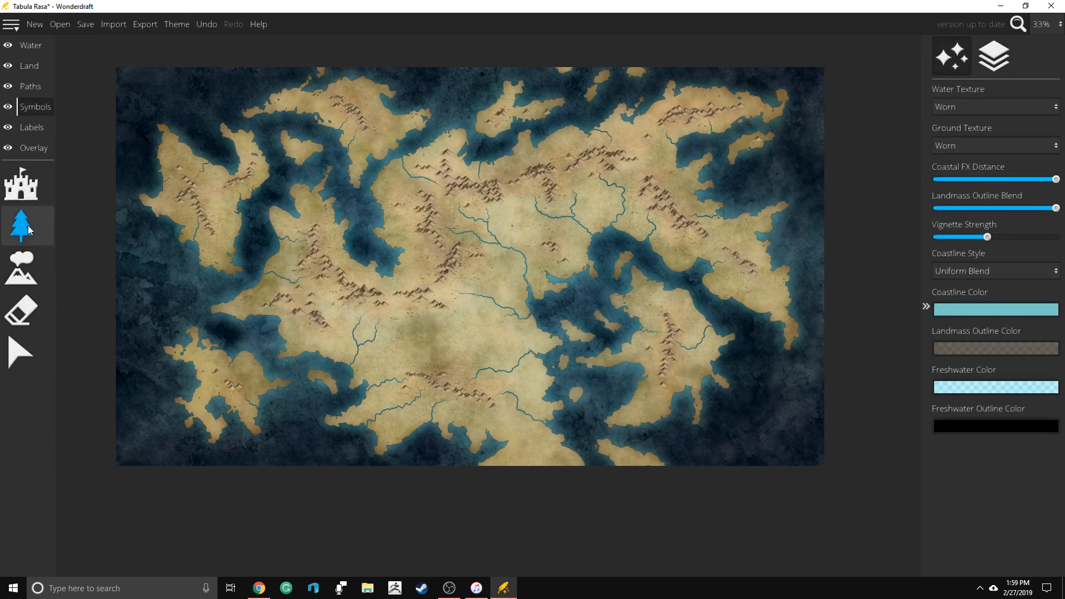
pyautogui.click(23, 225)
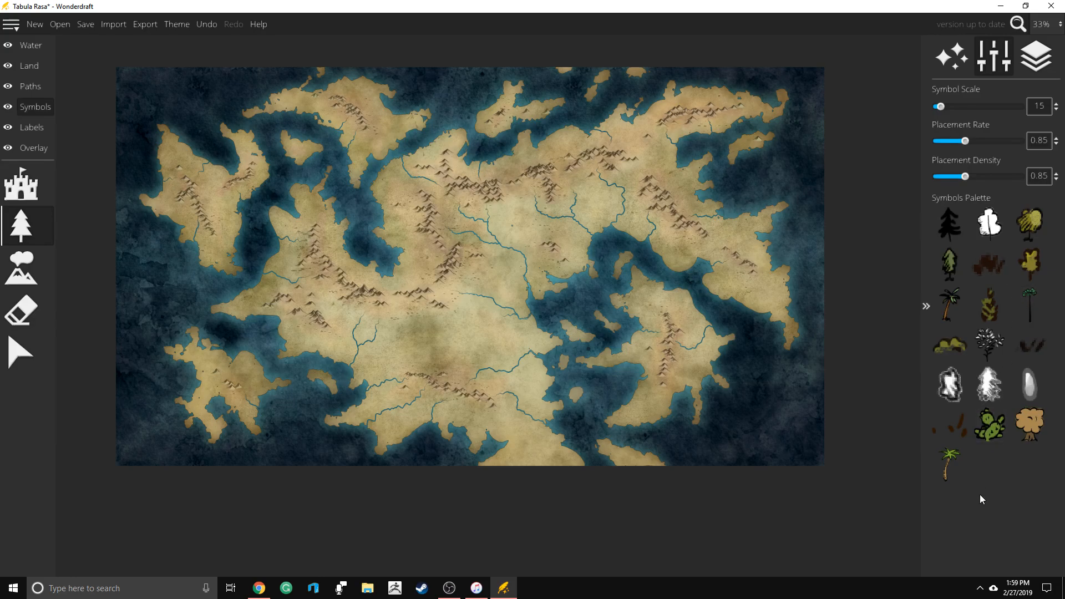
pyautogui.click(989, 224)
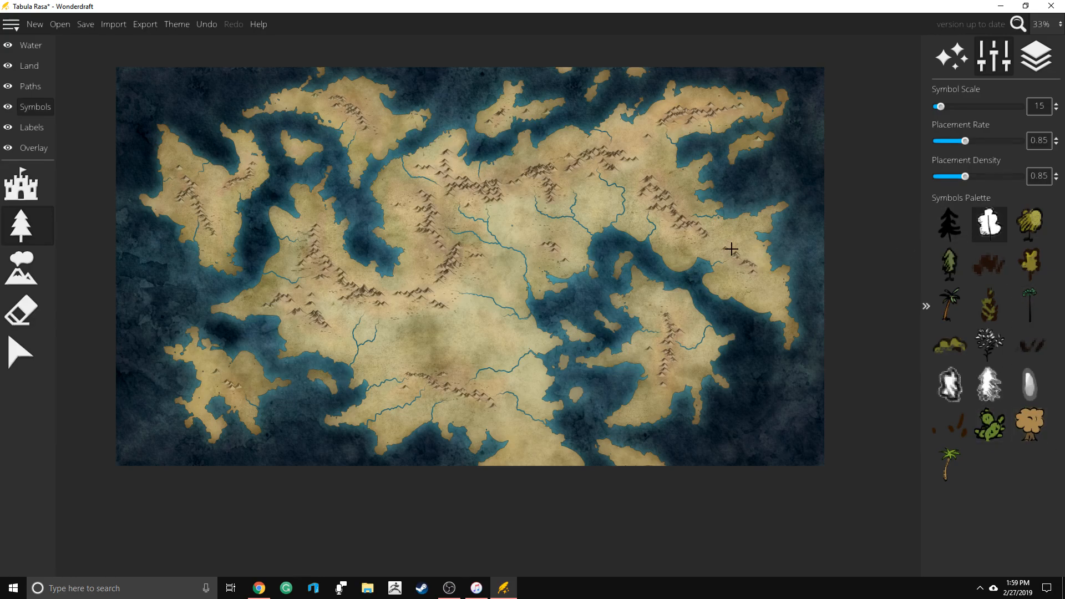
pyautogui.scroll(5, 528, 264)
pyautogui.moveTo(444, 252)
pyautogui.mouseDown()
pyautogui.moveTo(421, 267)
pyautogui.moveTo(451, 314)
pyautogui.mouseUp()
pyautogui.hotkey('ctrl', 'z')
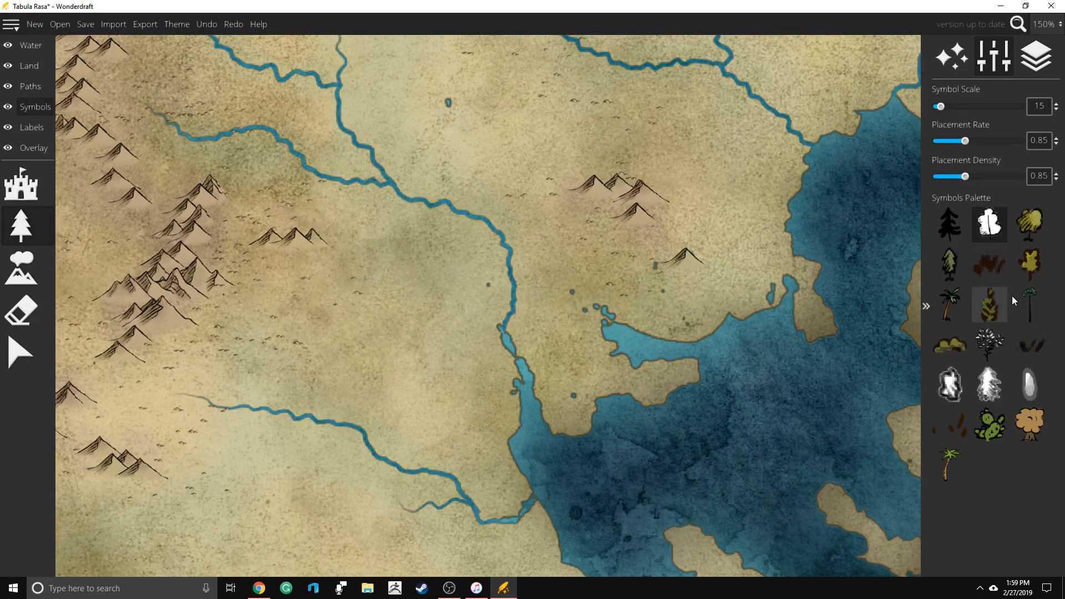
# Choose the yellow-green leafy tree at symbol scale 30, test a stroke west of the central river and undo it
pyautogui.click(1029, 223)
pyautogui.moveTo(946, 107); pyautogui.dragTo(961, 107)
pyautogui.moveTo(435, 254); pyautogui.dragTo(472, 291)
pyautogui.hotkey('ctrl', 'z')
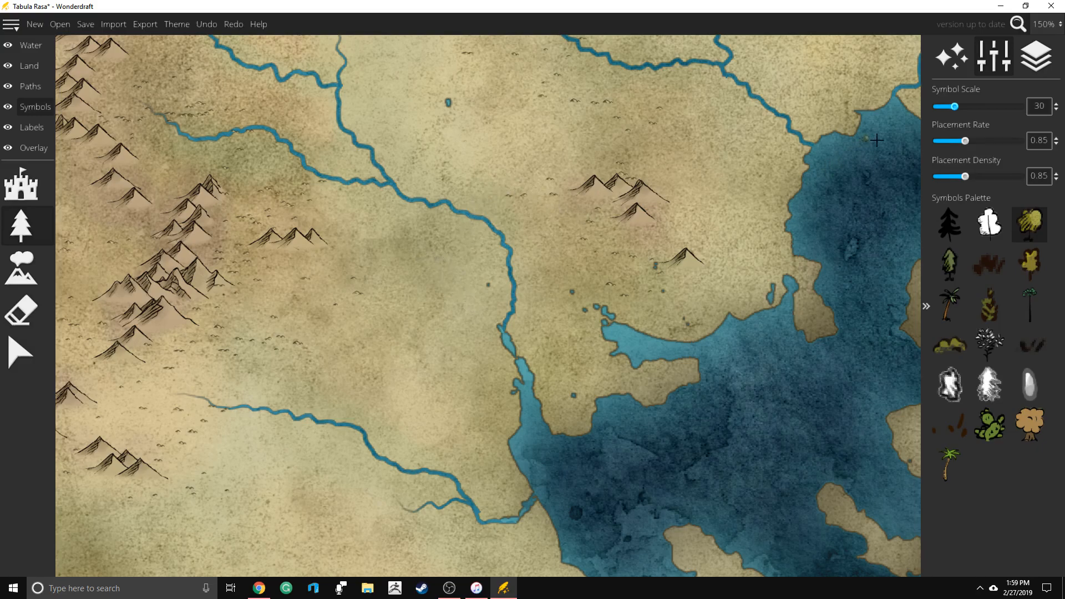
# Set the tree placement rate to 0.75, placement density to 1.1 and symbol scale to 25, undoing a test stroke of trees
pyautogui.moveTo(966, 141); pyautogui.dragTo(977, 177)
pyautogui.moveTo(430, 294); pyautogui.dragTo(266, 334)
pyautogui.hotkey('ctrl', 'z')
pyautogui.press('[')
pyautogui.scroll(-4, 632, 277)
pyautogui.scroll(3, 494, 141)
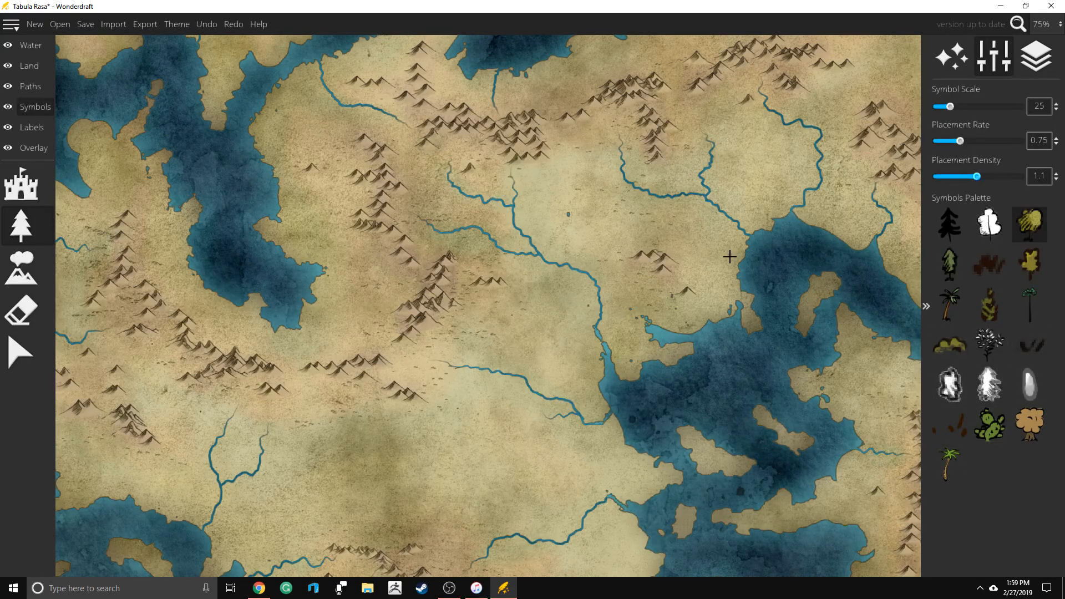
# Test the yellow-green leafy tree at symbol scales 65 and 40 northeast of the central river, undoing the test strokes
pyautogui.scroll(-2, 734, 248)
pyautogui.scroll(2, 736, 244)
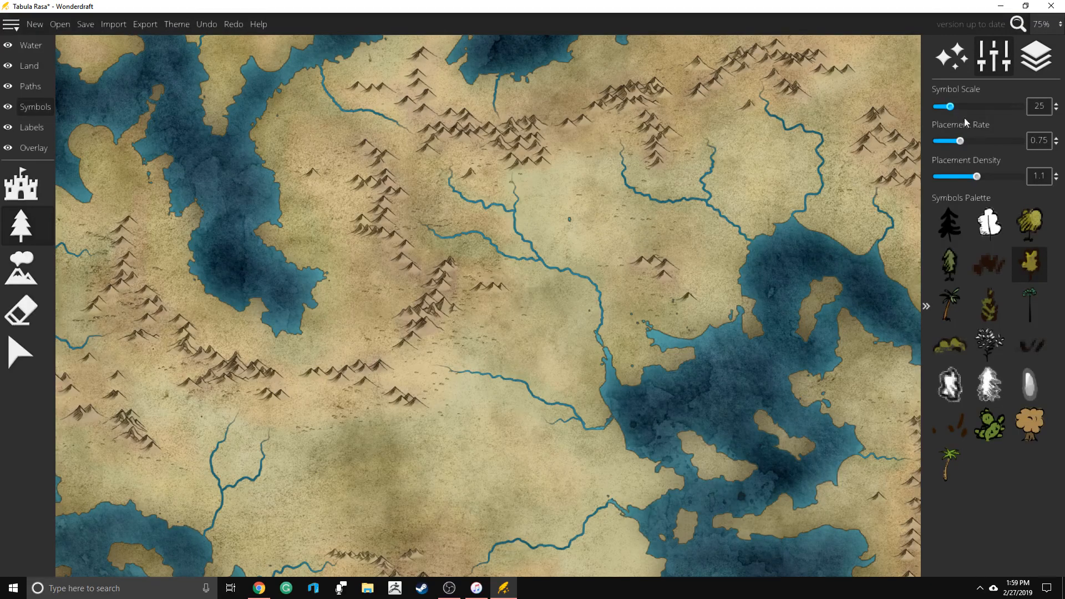
pyautogui.click(1025, 214)
pyautogui.moveTo(950, 106); pyautogui.dragTo(955, 106)
pyautogui.moveTo(578, 183); pyautogui.dragTo(595, 219)
pyautogui.hotkey('ctrl', 'z')
pyautogui.moveTo(954, 107); pyautogui.dragTo(987, 106)
pyautogui.moveTo(594, 177); pyautogui.dragTo(534, 213)
pyautogui.hotkey('ctrl', 'z')
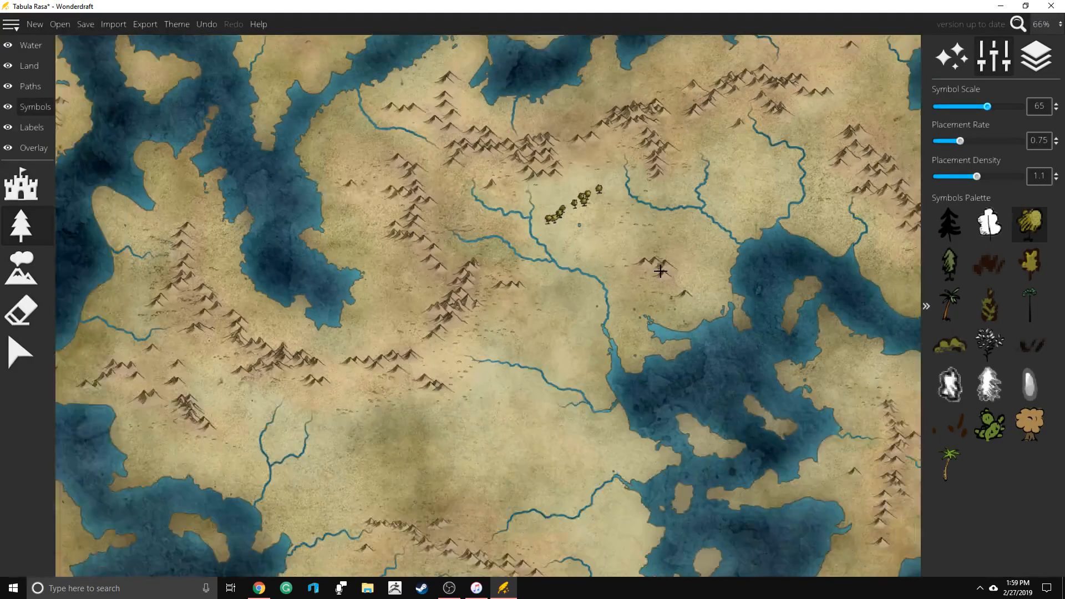
pyautogui.scroll(-5, 638, 200)
pyautogui.scroll(6, 649, 202)
pyautogui.moveTo(988, 107); pyautogui.dragTo(966, 112)
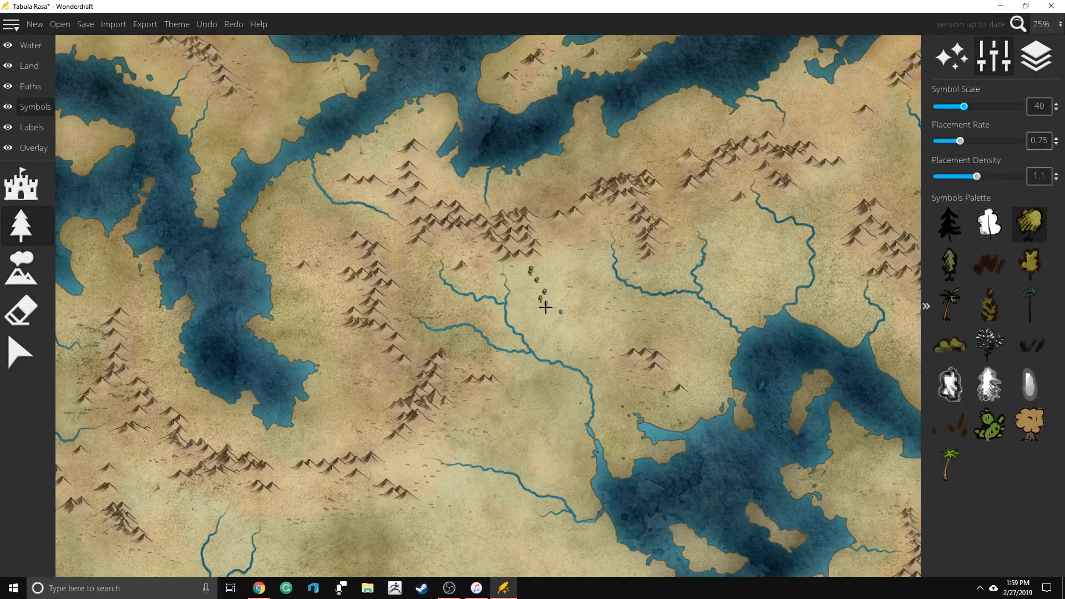
pyautogui.scroll(-1, 577, 275)
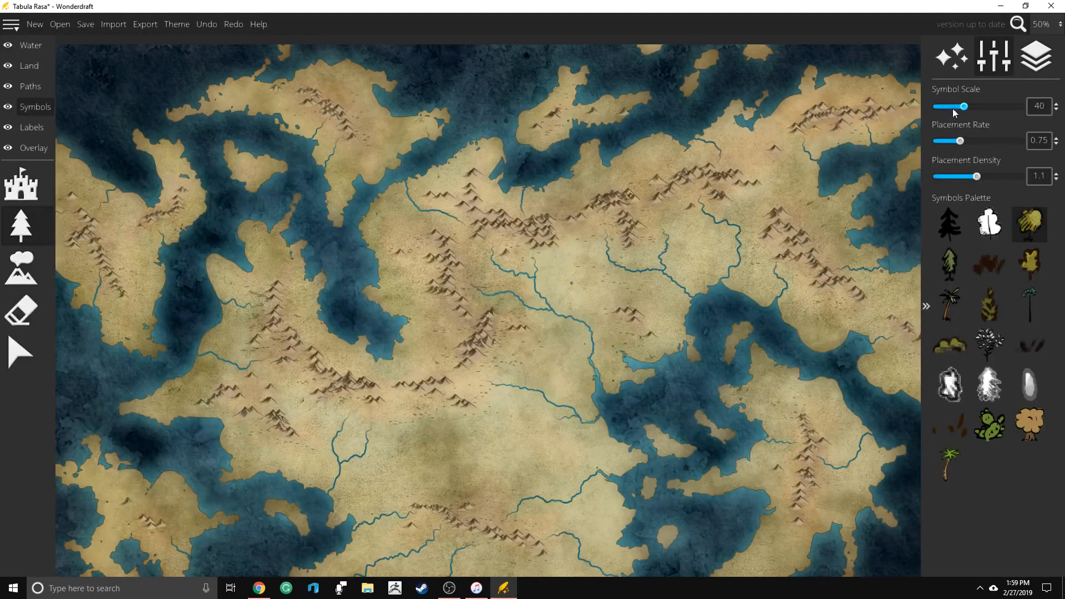
# Set the symbol scale to 50 and paint forests along the southern side of the northern mountain range
pyautogui.moveTo(965, 110); pyautogui.dragTo(975, 110)
pyautogui.moveTo(549, 281)
pyautogui.mouseDown()
pyautogui.moveTo(547, 248)
pyautogui.moveTo(557, 261)
pyautogui.moveTo(580, 226)
pyautogui.moveTo(602, 222)
pyautogui.moveTo(577, 247)
pyautogui.moveTo(572, 287)
pyautogui.moveTo(562, 234)
pyautogui.moveTo(600, 263)
pyautogui.moveTo(584, 241)
pyautogui.moveTo(605, 223)
pyautogui.moveTo(626, 257)
pyautogui.moveTo(640, 243)
pyautogui.moveTo(650, 256)
pyautogui.moveTo(642, 212)
pyautogui.moveTo(668, 210)
pyautogui.moveTo(686, 239)
pyautogui.moveTo(700, 230)
pyautogui.moveTo(693, 219)
pyautogui.moveTo(715, 247)
pyautogui.moveTo(705, 224)
pyautogui.moveTo(670, 210)
pyautogui.moveTo(675, 230)
pyautogui.moveTo(714, 238)
pyautogui.mouseUp()
pyautogui.moveTo(602, 273)
pyautogui.mouseDown()
pyautogui.moveTo(571, 272)
pyautogui.moveTo(585, 259)
pyautogui.mouseUp()
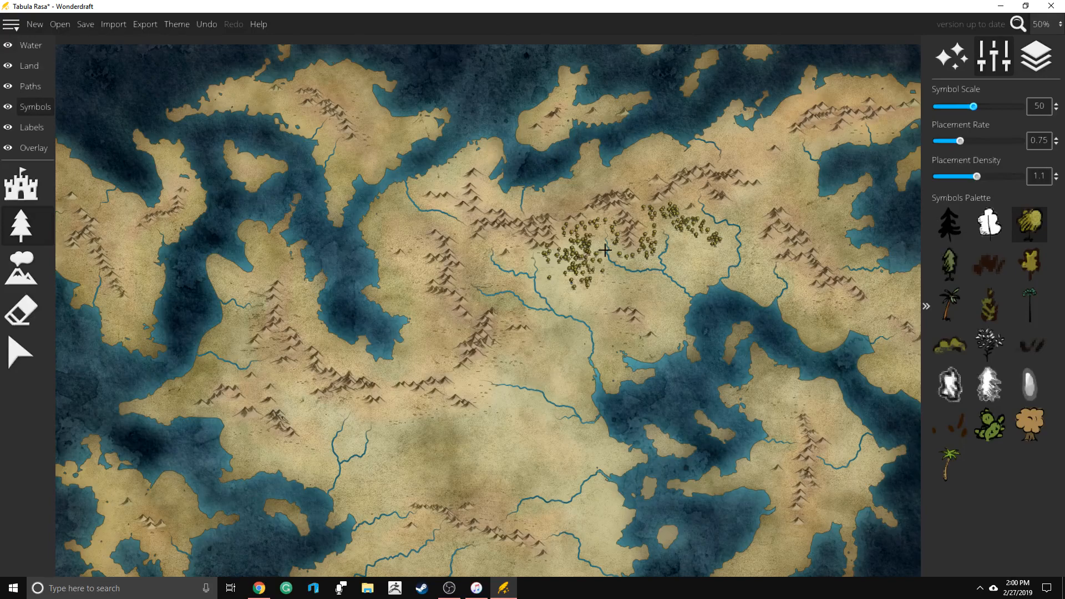
# Set the placement density to 1.45 and paint forests beside the central mountains and rivers and near the small eastern hills
pyautogui.moveTo(978, 177); pyautogui.dragTo(993, 178)
pyautogui.moveTo(475, 273)
pyautogui.mouseDown()
pyautogui.moveTo(479, 252)
pyautogui.moveTo(506, 242)
pyautogui.moveTo(521, 253)
pyautogui.moveTo(521, 263)
pyautogui.moveTo(485, 278)
pyautogui.moveTo(500, 284)
pyautogui.moveTo(482, 281)
pyautogui.moveTo(475, 299)
pyautogui.moveTo(498, 304)
pyautogui.mouseUp()
pyautogui.moveTo(412, 400)
pyautogui.mouseDown()
pyautogui.moveTo(432, 409)
pyautogui.moveTo(393, 413)
pyautogui.moveTo(410, 404)
pyautogui.moveTo(480, 419)
pyautogui.mouseUp()
pyautogui.moveTo(471, 381)
pyautogui.mouseDown()
pyautogui.moveTo(497, 371)
pyautogui.moveTo(513, 344)
pyautogui.moveTo(515, 358)
pyautogui.moveTo(554, 372)
pyautogui.moveTo(527, 346)
pyautogui.moveTo(546, 349)
pyautogui.mouseUp()
pyautogui.moveTo(616, 341)
pyautogui.mouseDown()
pyautogui.moveTo(607, 366)
pyautogui.moveTo(624, 341)
pyautogui.moveTo(619, 330)
pyautogui.mouseUp()
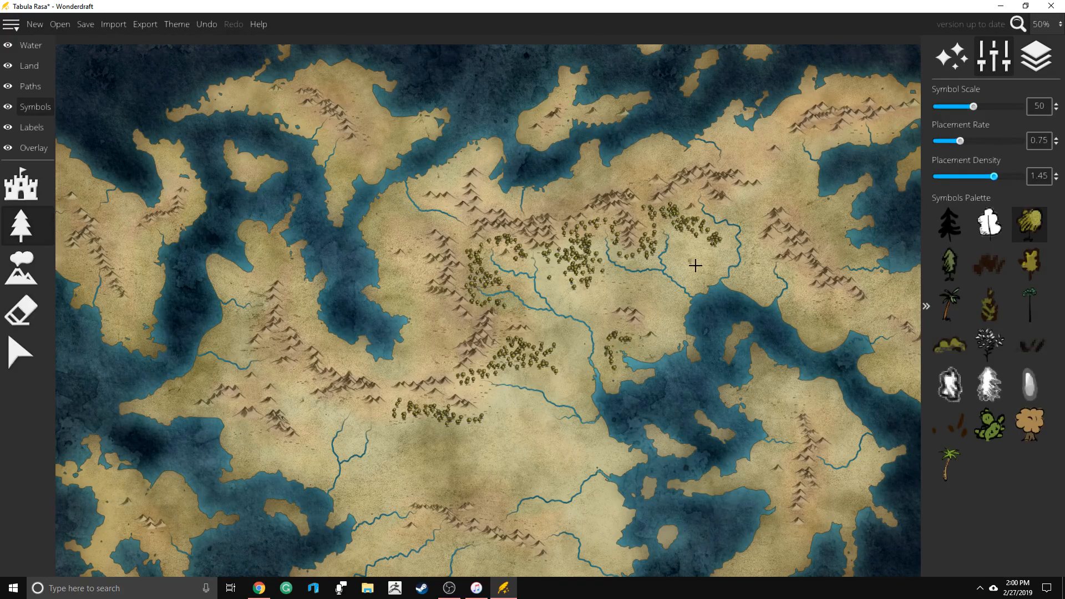
# Thicken the forest below the northern range and add trees north of it, by the eastern range and west of the central mountains
pyautogui.moveTo(625, 254)
pyautogui.mouseDown()
pyautogui.moveTo(655, 236)
pyautogui.moveTo(651, 223)
pyautogui.moveTo(719, 242)
pyautogui.moveTo(693, 219)
pyautogui.moveTo(741, 203)
pyautogui.moveTo(747, 231)
pyautogui.moveTo(786, 178)
pyautogui.moveTo(799, 205)
pyautogui.moveTo(781, 182)
pyautogui.mouseUp()
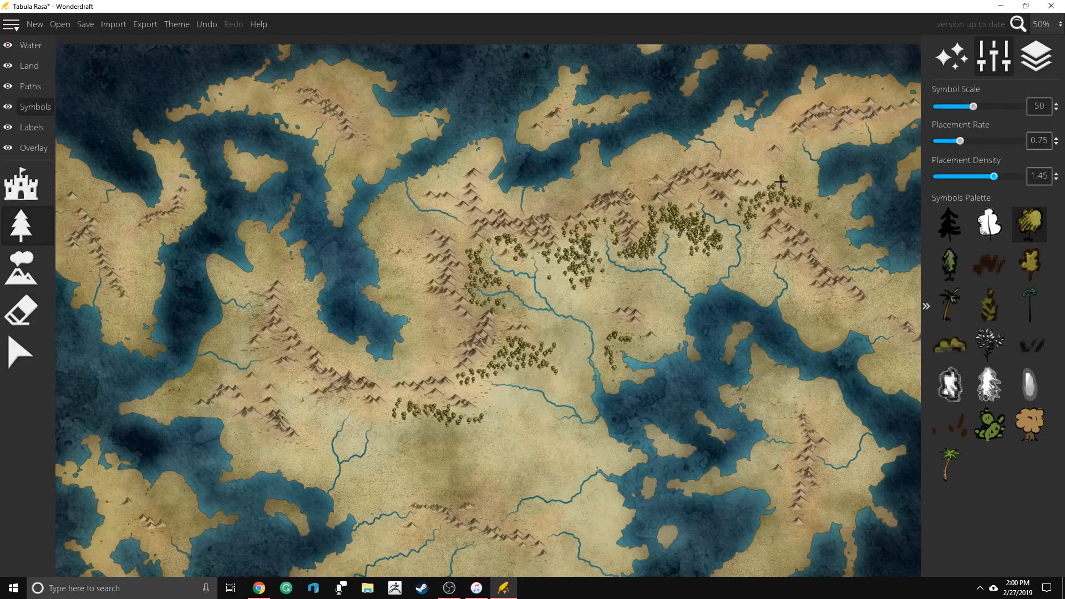
pyautogui.moveTo(637, 178); pyautogui.dragTo(675, 171)
pyautogui.moveTo(783, 168); pyautogui.dragTo(782, 169)
pyautogui.moveTo(455, 331)
pyautogui.mouseDown()
pyautogui.moveTo(438, 353)
pyautogui.moveTo(446, 358)
pyautogui.moveTo(441, 340)
pyautogui.moveTo(459, 333)
pyautogui.moveTo(438, 317)
pyautogui.moveTo(454, 322)
pyautogui.mouseUp()
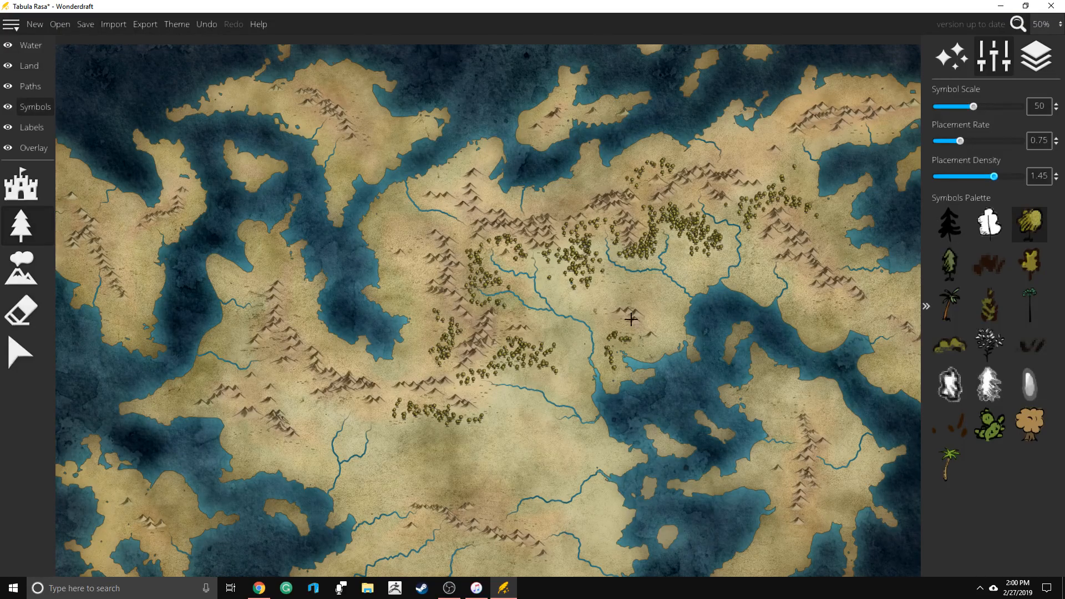
# Paint forests around the southeastern landmass's mountains and along the southern side of the western mountain range
pyautogui.moveTo(774, 403)
pyautogui.mouseDown()
pyautogui.moveTo(784, 426)
pyautogui.moveTo(800, 396)
pyautogui.moveTo(810, 412)
pyautogui.moveTo(797, 406)
pyautogui.moveTo(838, 449)
pyautogui.mouseUp()
pyautogui.moveTo(828, 487)
pyautogui.mouseDown()
pyautogui.moveTo(851, 481)
pyautogui.moveTo(830, 504)
pyautogui.moveTo(784, 475)
pyautogui.moveTo(783, 458)
pyautogui.moveTo(772, 468)
pyautogui.moveTo(786, 479)
pyautogui.moveTo(790, 455)
pyautogui.moveTo(792, 506)
pyautogui.moveTo(813, 486)
pyautogui.mouseUp()
pyautogui.moveTo(335, 438)
pyautogui.mouseDown()
pyautogui.moveTo(361, 407)
pyautogui.moveTo(381, 417)
pyautogui.moveTo(385, 408)
pyautogui.moveTo(405, 424)
pyautogui.moveTo(387, 442)
pyautogui.moveTo(381, 428)
pyautogui.moveTo(383, 449)
pyautogui.moveTo(450, 393)
pyautogui.moveTo(491, 397)
pyautogui.moveTo(491, 374)
pyautogui.mouseUp()
pyautogui.moveTo(277, 380); pyautogui.dragTo(321, 413)
# Paint a forest around the southwestern island's mountains, undoing a stroke and repainting it
pyautogui.moveTo(127, 515)
pyautogui.mouseDown()
pyautogui.moveTo(185, 526)
pyautogui.moveTo(164, 548)
pyautogui.moveTo(143, 535)
pyautogui.moveTo(144, 516)
pyautogui.moveTo(119, 496)
pyautogui.mouseUp()
pyautogui.scroll(-1, 164, 546)
pyautogui.hotkey('ctrl', 'z')
pyautogui.moveTo(161, 517); pyautogui.dragTo(121, 497)
# Paint forests along the mountains of the northwestern landmass and around those of the northern landmass
pyautogui.moveTo(119, 292)
pyautogui.mouseDown()
pyautogui.moveTo(138, 265)
pyautogui.moveTo(114, 219)
pyautogui.moveTo(122, 237)
pyautogui.moveTo(146, 240)
pyautogui.mouseUp()
pyautogui.press('Left')
pyautogui.press('Left')
pyautogui.moveTo(97, 216)
pyautogui.mouseDown()
pyautogui.moveTo(137, 225)
pyautogui.moveTo(146, 242)
pyautogui.mouseUp()
pyautogui.moveTo(125, 188)
pyautogui.mouseDown()
pyautogui.moveTo(125, 200)
pyautogui.moveTo(145, 175)
pyautogui.moveTo(195, 208)
pyautogui.moveTo(188, 231)
pyautogui.mouseUp()
pyautogui.moveTo(368, 91)
pyautogui.mouseDown()
pyautogui.moveTo(328, 79)
pyautogui.moveTo(366, 86)
pyautogui.moveTo(398, 133)
pyautogui.moveTo(411, 123)
pyautogui.moveTo(426, 134)
pyautogui.moveTo(453, 112)
pyautogui.moveTo(419, 104)
pyautogui.mouseUp()
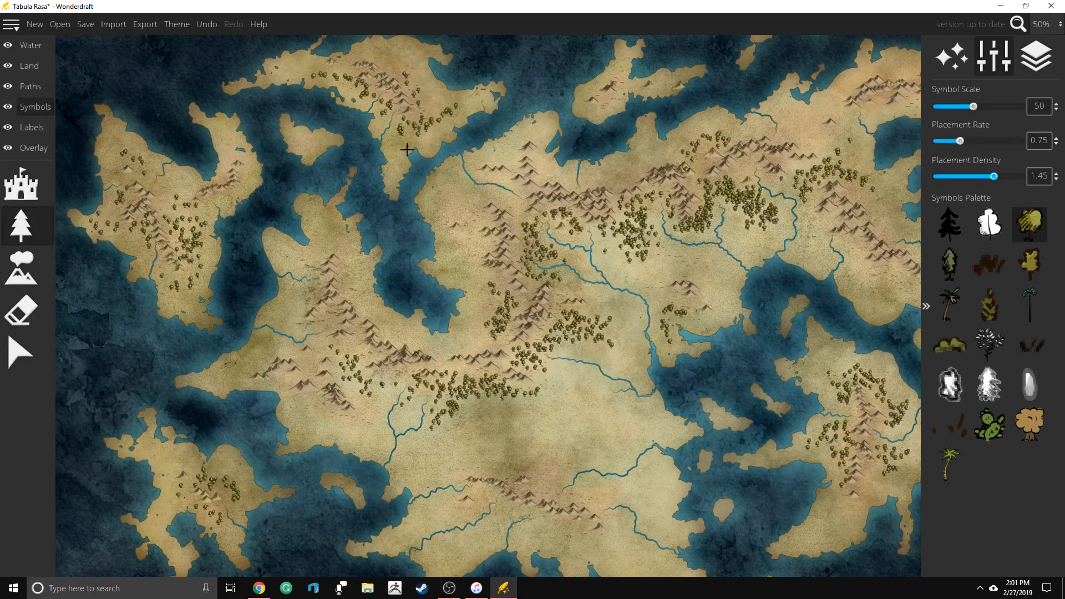
# Paint forests around the continent's southern mountains and across the southern part of the southeastern landmass
pyautogui.scroll(-3, 274, 244)
pyautogui.scroll(1, 366, 299)
pyautogui.scroll(3, 356, 336)
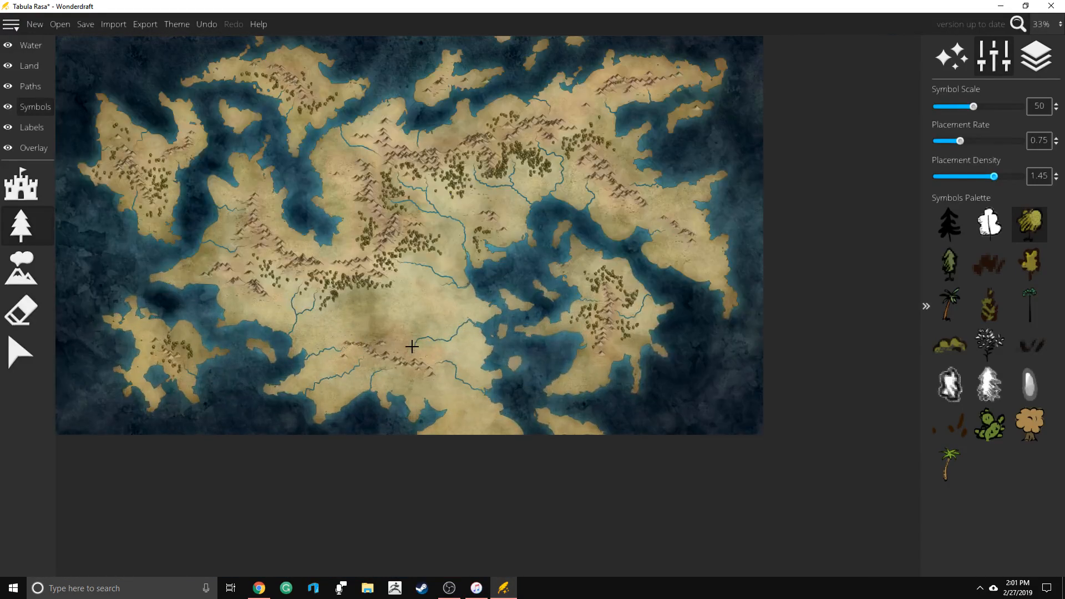
pyautogui.moveTo(349, 367)
pyautogui.mouseDown()
pyautogui.moveTo(299, 413)
pyautogui.moveTo(338, 394)
pyautogui.moveTo(354, 369)
pyautogui.moveTo(389, 389)
pyautogui.moveTo(370, 400)
pyautogui.moveTo(386, 387)
pyautogui.moveTo(469, 406)
pyautogui.moveTo(410, 393)
pyautogui.moveTo(424, 374)
pyautogui.moveTo(471, 416)
pyautogui.mouseUp()
pyautogui.moveTo(440, 363)
pyautogui.mouseDown()
pyautogui.moveTo(430, 363)
pyautogui.moveTo(454, 353)
pyautogui.moveTo(494, 360)
pyautogui.mouseUp()
pyautogui.click(549, 328)
pyautogui.moveTo(652, 391)
pyautogui.mouseDown()
pyautogui.moveTo(668, 361)
pyautogui.moveTo(674, 388)
pyautogui.moveTo(736, 336)
pyautogui.mouseUp()
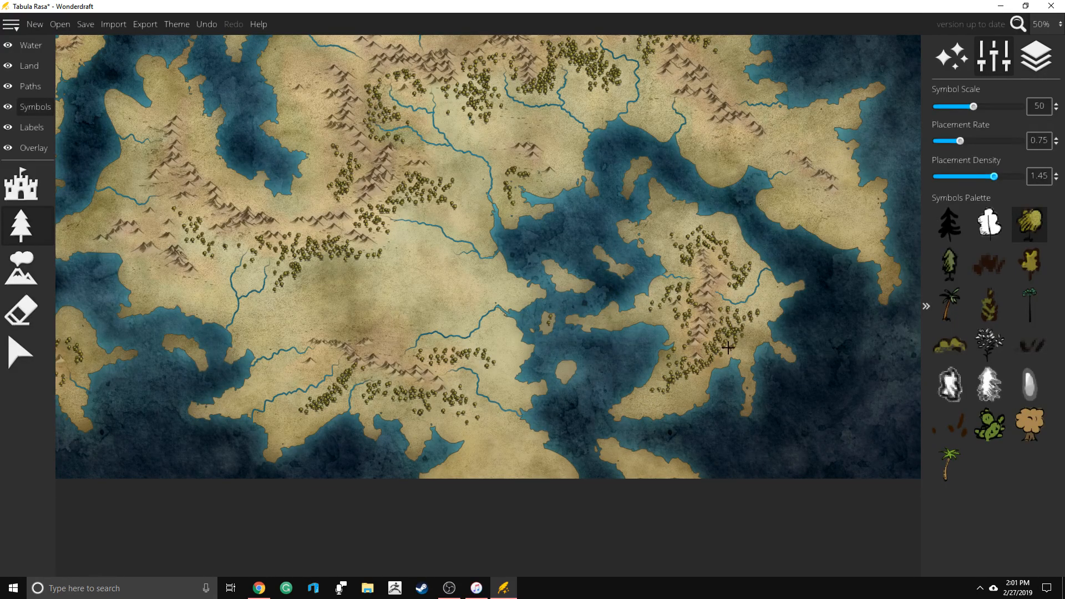
# Add forests on the two land areas at the map's southern edge and thicken those beside the southern mountains
pyautogui.moveTo(634, 462); pyautogui.dragTo(665, 471)
pyautogui.moveTo(456, 475)
pyautogui.mouseDown()
pyautogui.moveTo(485, 451)
pyautogui.moveTo(478, 487)
pyautogui.moveTo(495, 452)
pyautogui.moveTo(519, 475)
pyautogui.moveTo(499, 449)
pyautogui.mouseUp()
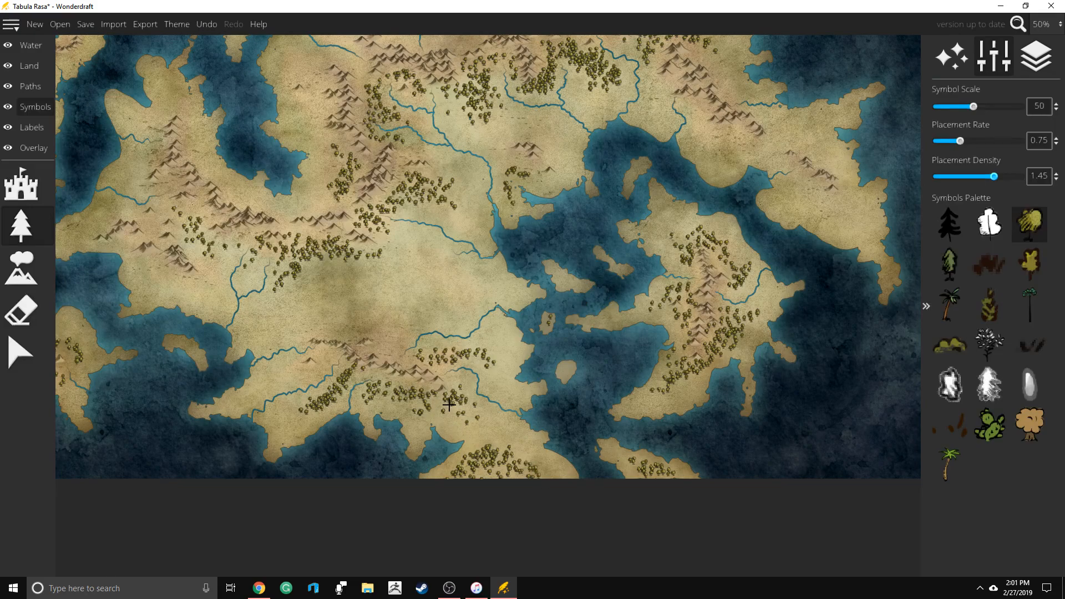
pyautogui.moveTo(432, 407)
pyautogui.mouseDown()
pyautogui.moveTo(460, 421)
pyautogui.moveTo(467, 400)
pyautogui.moveTo(457, 403)
pyautogui.moveTo(473, 418)
pyautogui.moveTo(473, 349)
pyautogui.moveTo(439, 366)
pyautogui.moveTo(485, 367)
pyautogui.moveTo(485, 355)
pyautogui.moveTo(492, 364)
pyautogui.moveTo(463, 349)
pyautogui.mouseUp()
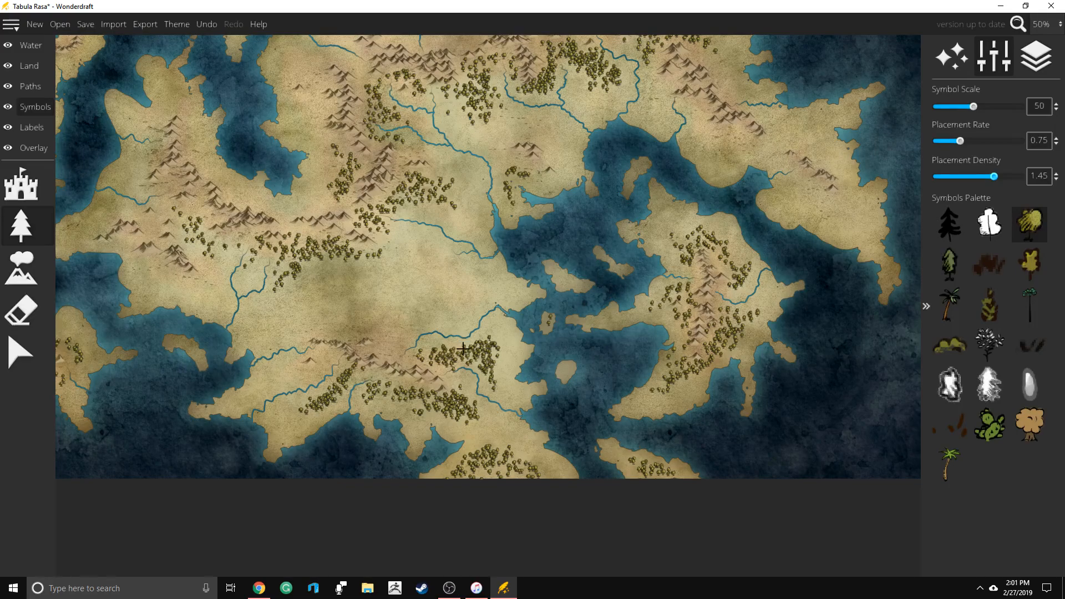
# Add small tree groups on the central bay's islet, north of the southern mountains and southwest of the eastern range
pyautogui.moveTo(576, 266); pyautogui.dragTo(561, 277)
pyautogui.moveTo(396, 327)
pyautogui.mouseDown()
pyautogui.moveTo(385, 348)
pyautogui.moveTo(419, 322)
pyautogui.moveTo(408, 322)
pyautogui.moveTo(405, 346)
pyautogui.moveTo(446, 322)
pyautogui.mouseUp()
pyautogui.moveTo(725, 143)
pyautogui.mouseDown()
pyautogui.moveTo(704, 123)
pyautogui.moveTo(706, 157)
pyautogui.moveTo(742, 135)
pyautogui.mouseUp()
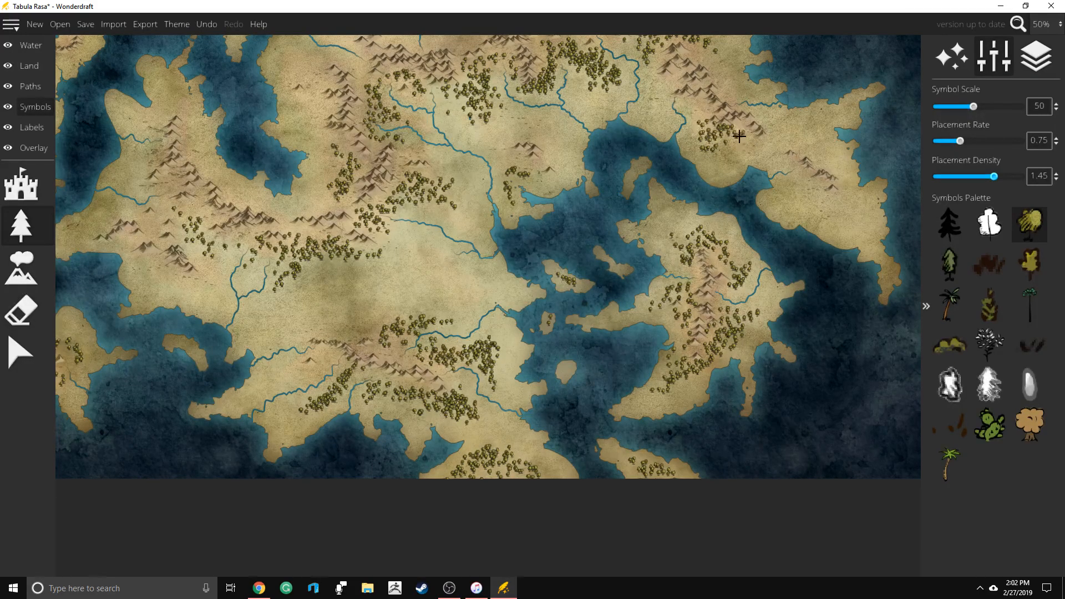
# Thicken the forests around the central mountains and add trees on the eastern peninsula and at the northern range's eastern end
pyautogui.moveTo(426, 188)
pyautogui.mouseDown()
pyautogui.moveTo(395, 203)
pyautogui.moveTo(413, 180)
pyautogui.moveTo(423, 190)
pyautogui.moveTo(388, 210)
pyautogui.moveTo(381, 227)
pyautogui.moveTo(394, 237)
pyautogui.moveTo(377, 253)
pyautogui.moveTo(349, 254)
pyautogui.moveTo(399, 242)
pyautogui.moveTo(391, 255)
pyautogui.mouseUp()
pyautogui.moveTo(305, 261)
pyautogui.mouseDown()
pyautogui.moveTo(288, 277)
pyautogui.moveTo(299, 244)
pyautogui.moveTo(300, 265)
pyautogui.moveTo(330, 269)
pyautogui.moveTo(347, 257)
pyautogui.moveTo(343, 285)
pyautogui.moveTo(346, 260)
pyautogui.moveTo(393, 260)
pyautogui.moveTo(373, 253)
pyautogui.moveTo(415, 244)
pyautogui.moveTo(390, 206)
pyautogui.moveTo(435, 185)
pyautogui.moveTo(481, 106)
pyautogui.moveTo(510, 118)
pyautogui.moveTo(470, 111)
pyautogui.moveTo(500, 84)
pyautogui.mouseUp()
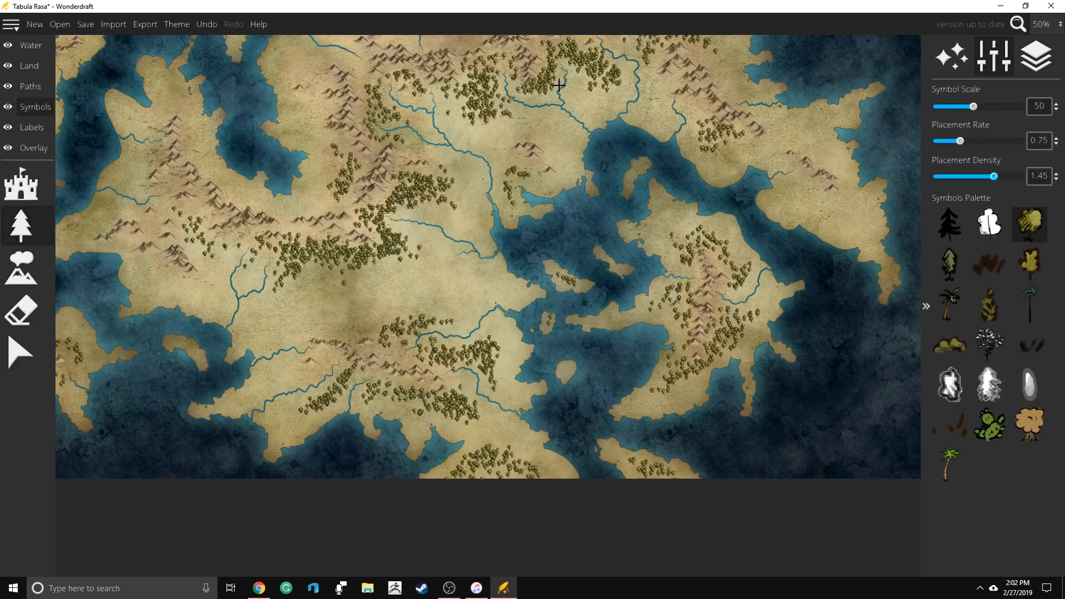
pyautogui.press('Up')
pyautogui.press('Up')
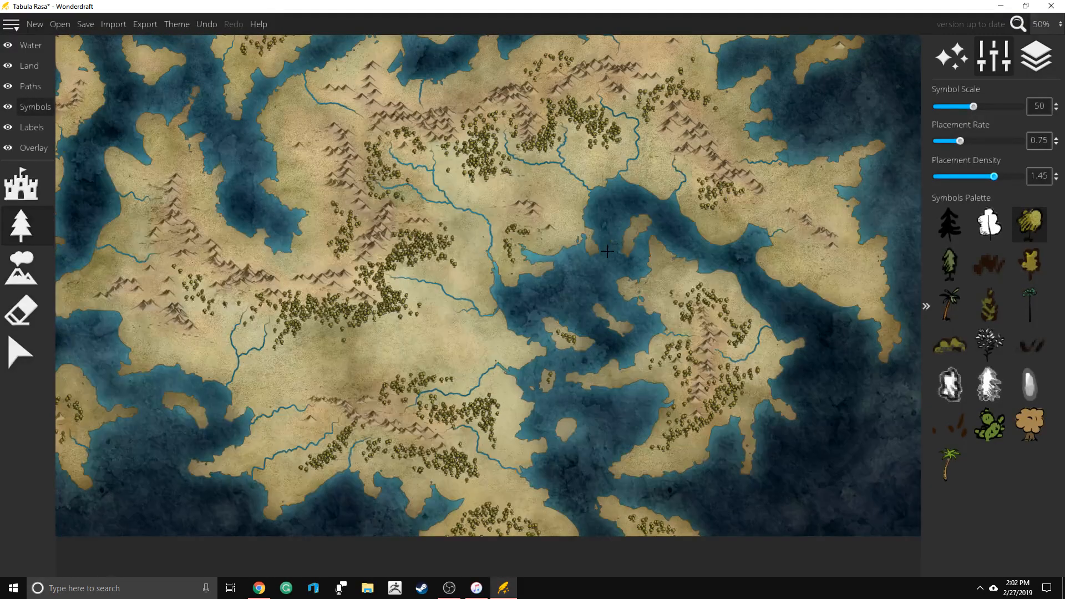
pyautogui.scroll(-2, 607, 249)
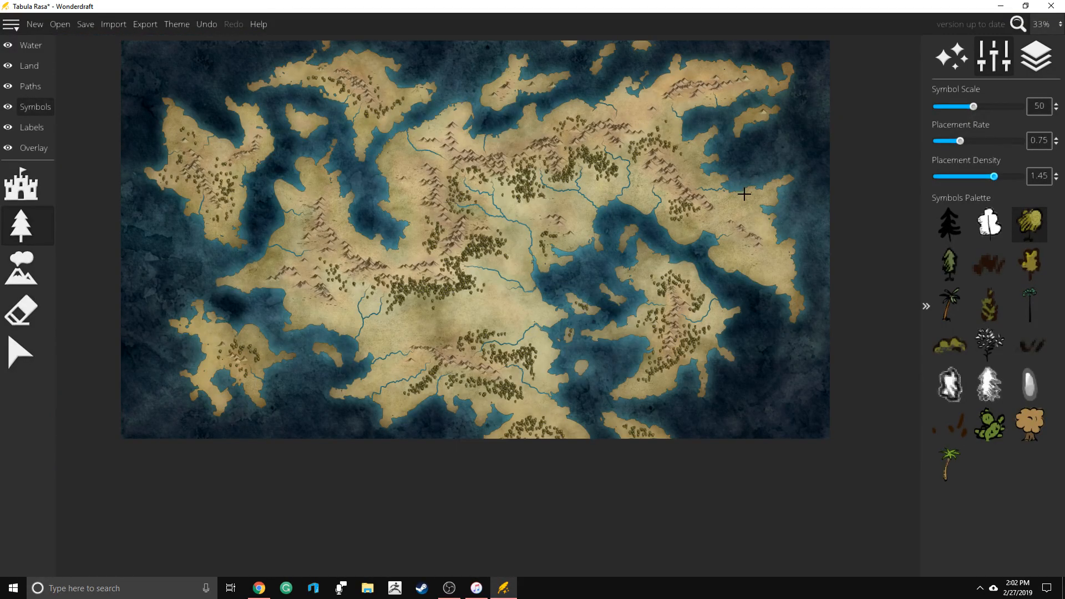
pyautogui.moveTo(739, 204)
pyautogui.mouseDown()
pyautogui.moveTo(765, 193)
pyautogui.moveTo(727, 199)
pyautogui.moveTo(767, 214)
pyautogui.moveTo(756, 226)
pyautogui.moveTo(790, 247)
pyautogui.mouseUp()
pyautogui.moveTo(631, 113); pyautogui.dragTo(665, 127)
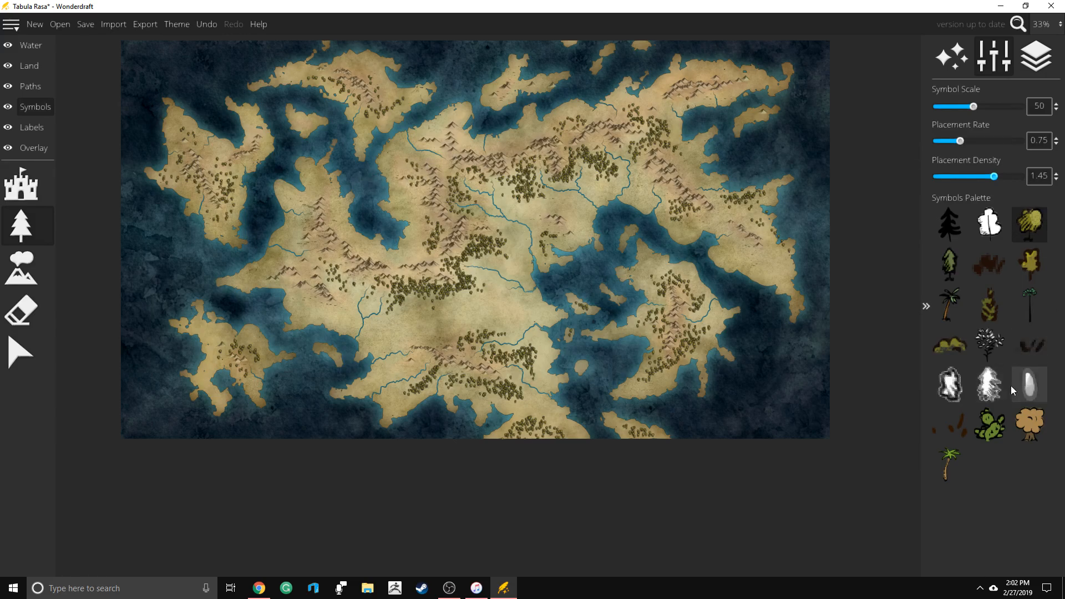
# Choose the dark grass-tuft symbol and scatter it across the open plains of the landmasses
pyautogui.click(1030, 344)
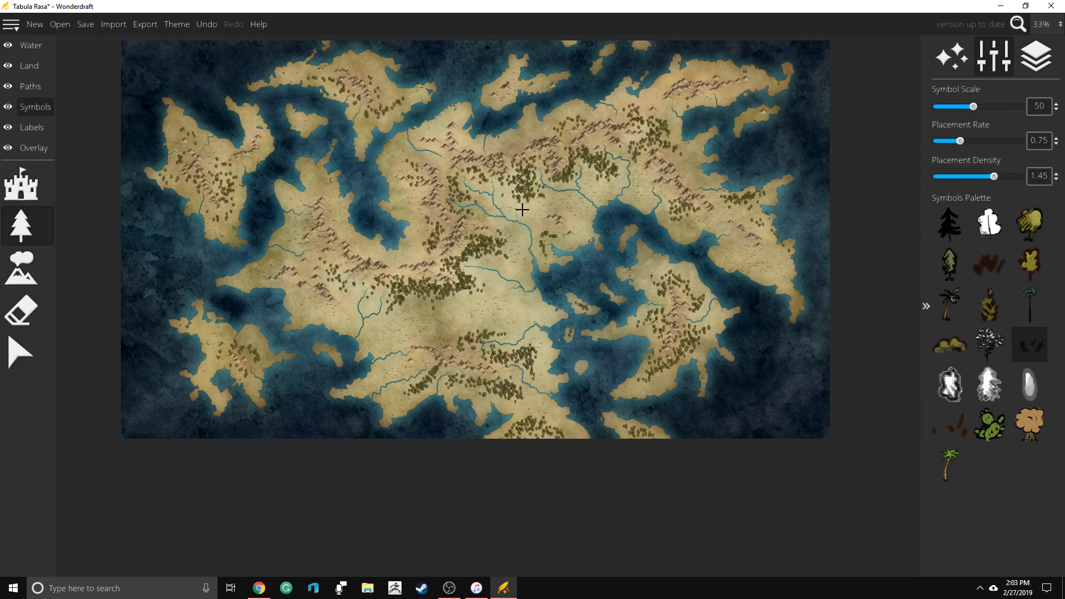
pyautogui.scroll(4, 686, 270)
pyautogui.scroll(-4, 509, 232)
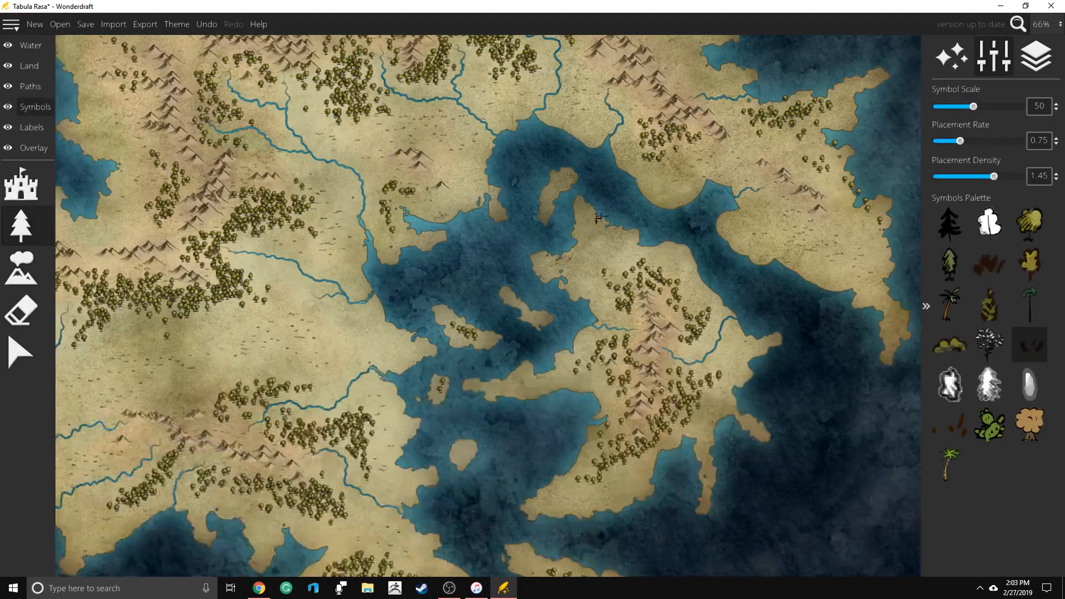
pyautogui.scroll(2, 820, 307)
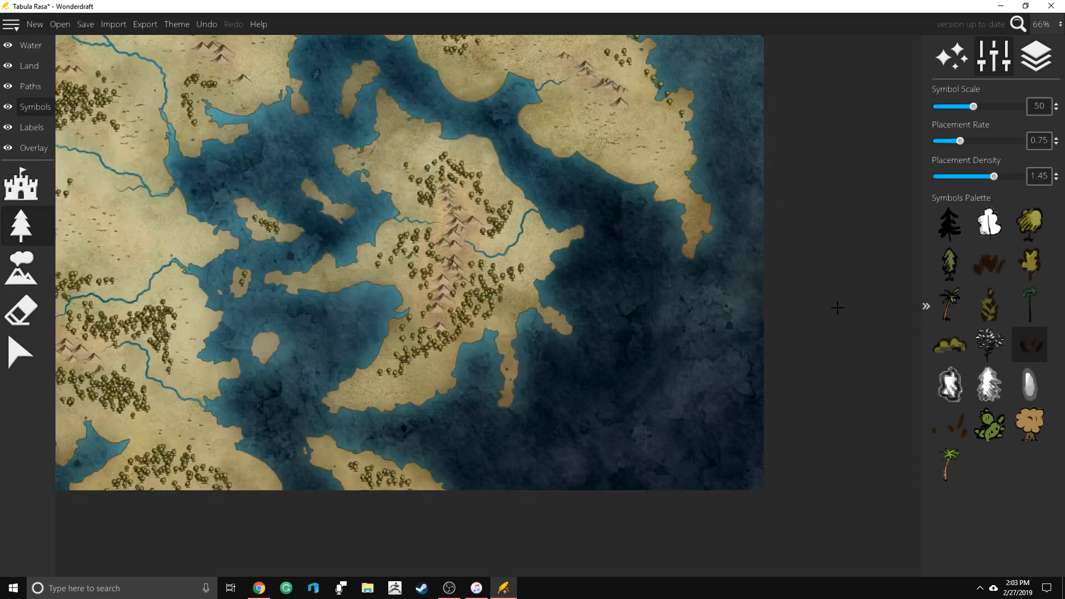
# Choose the green palm tree symbol and place palms on the southern coasts, the small bay island and the southeastern landmass
pyautogui.scroll(-1, 837, 307)
pyautogui.click(949, 464)
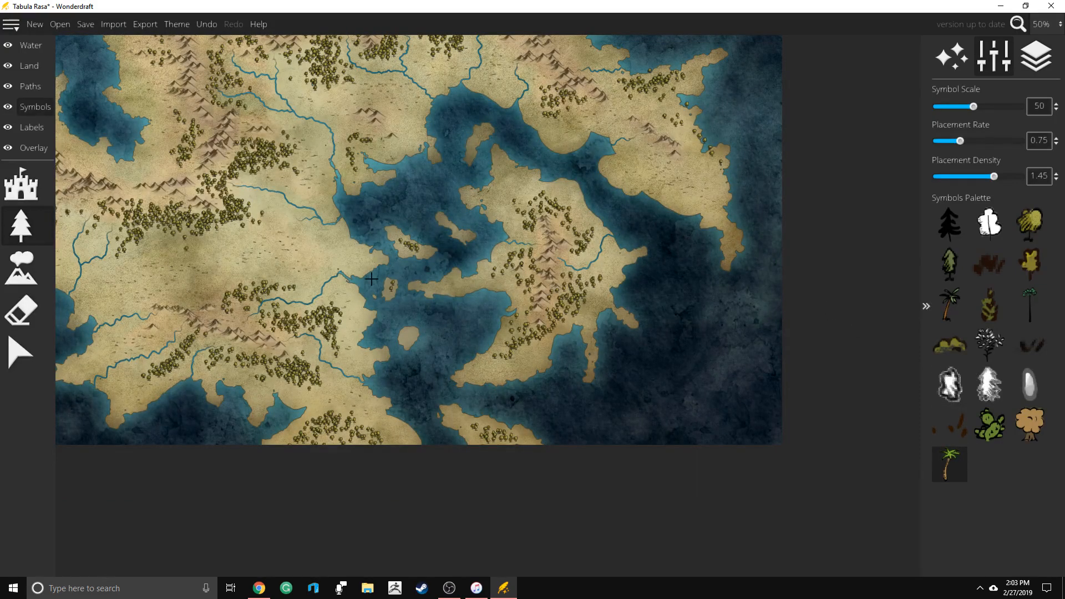
pyautogui.moveTo(361, 404); pyautogui.dragTo(397, 438)
pyautogui.click(404, 339)
pyautogui.moveTo(478, 378)
pyautogui.mouseDown()
pyautogui.moveTo(517, 362)
pyautogui.moveTo(528, 370)
pyautogui.moveTo(545, 352)
pyautogui.mouseUp()
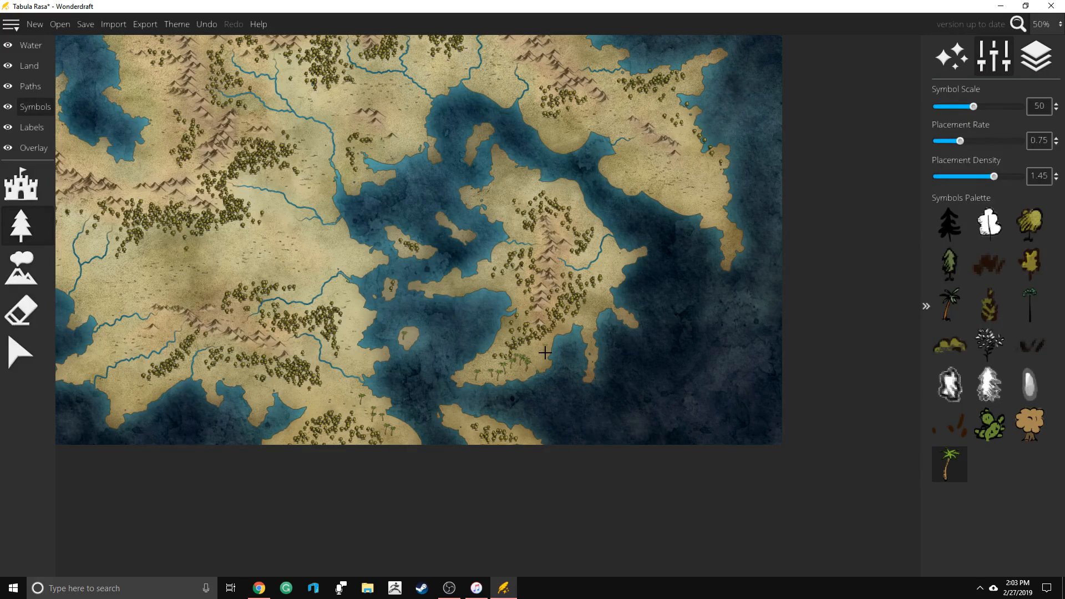
pyautogui.scroll(-2, 544, 352)
pyautogui.scroll(1, 235, 193)
pyautogui.moveTo(611, 138); pyautogui.dragTo(611, 176)
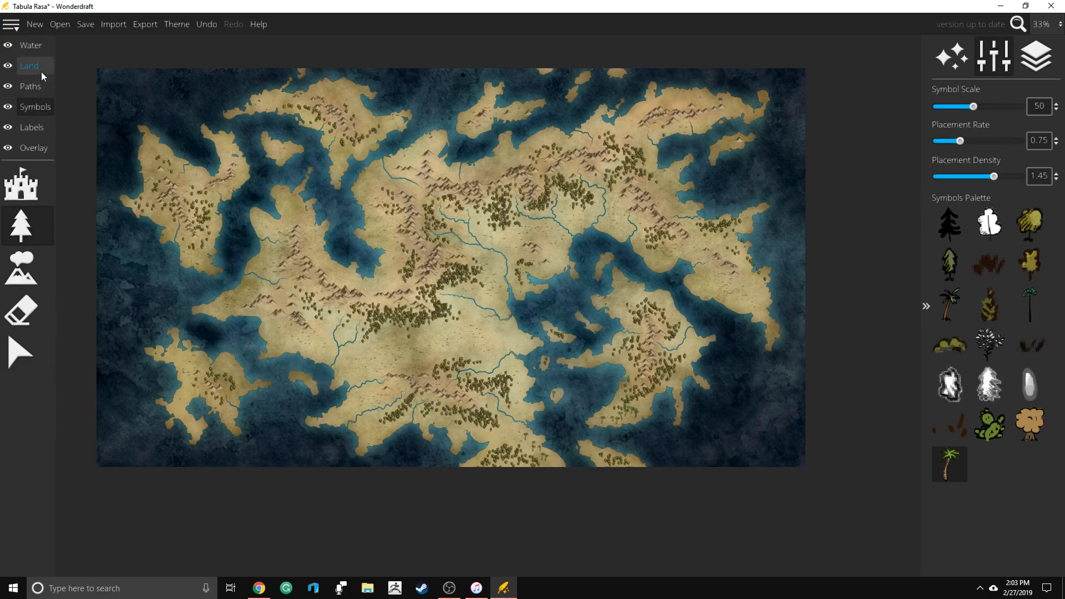
# Examine the water colour settings, the windrose tools and the map effects settings
pyautogui.click(39, 47)
pyautogui.click(27, 221)
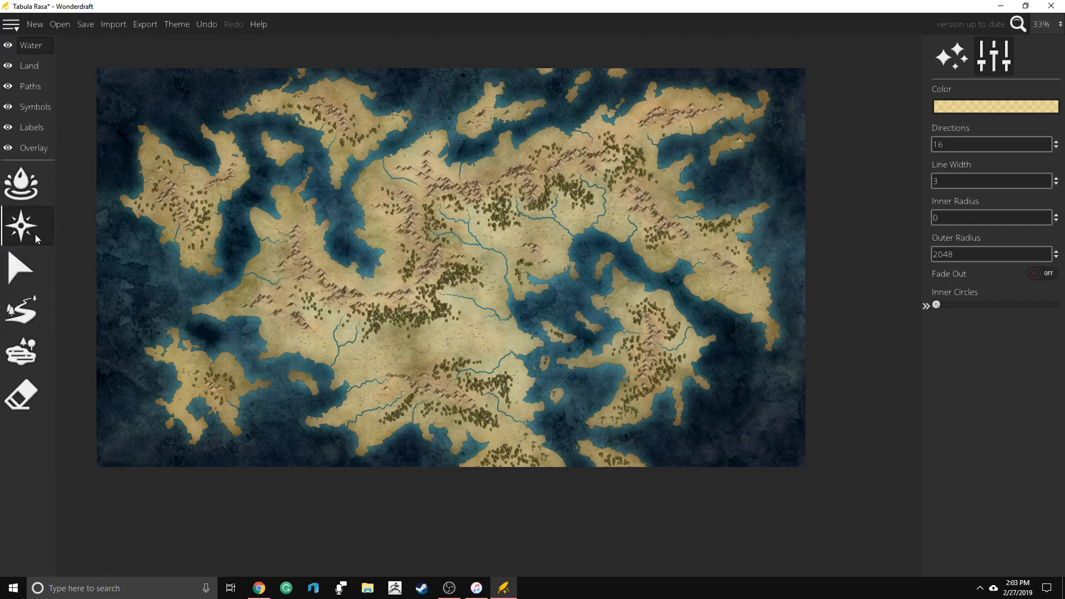
pyautogui.click(27, 201)
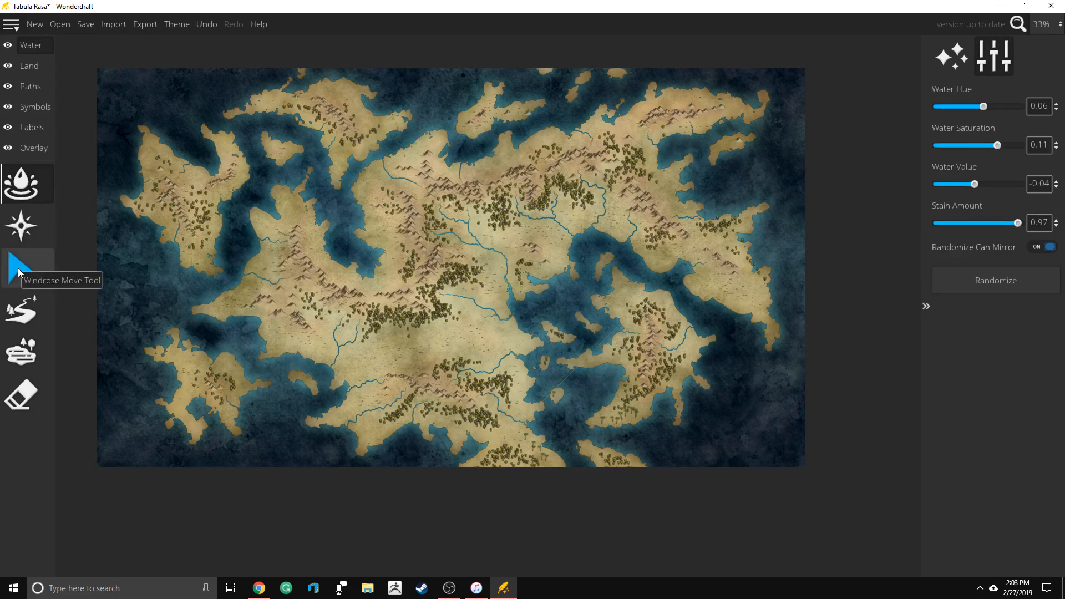
pyautogui.click(19, 272)
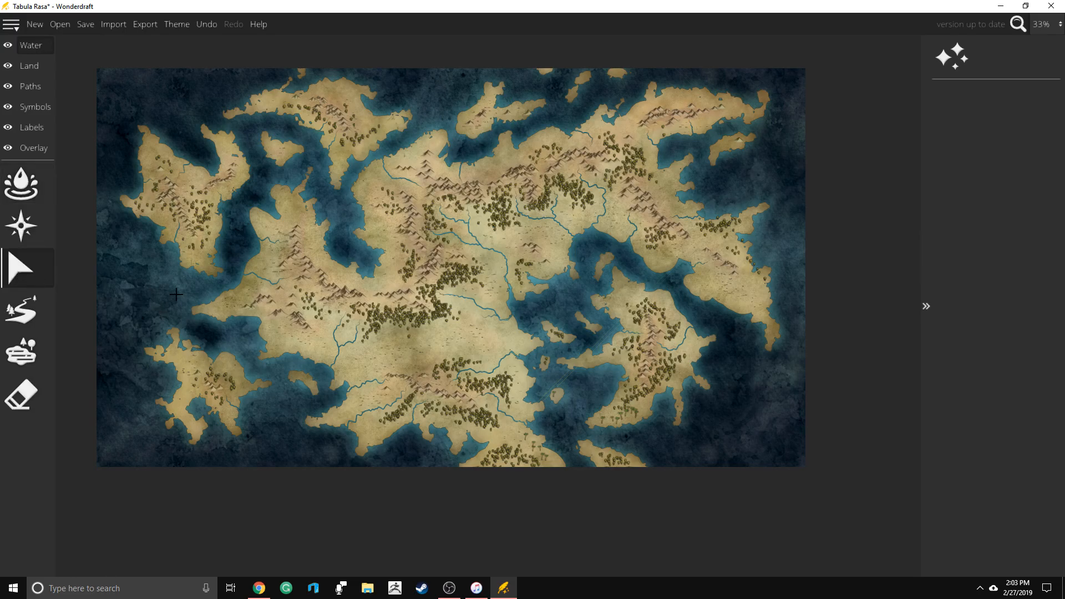
pyautogui.click(40, 187)
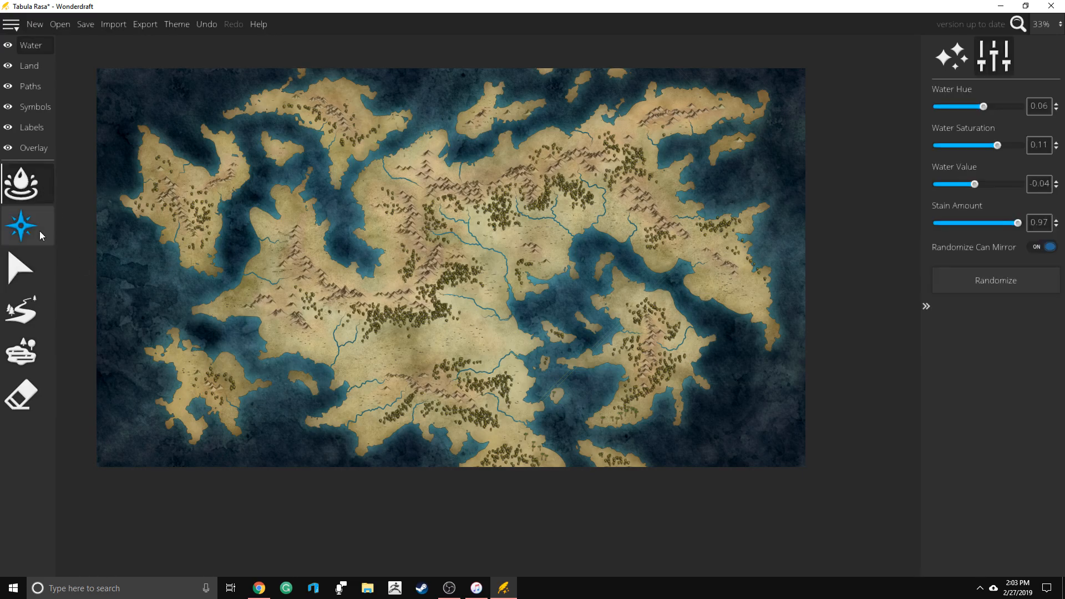
pyautogui.click(19, 272)
pyautogui.click(947, 62)
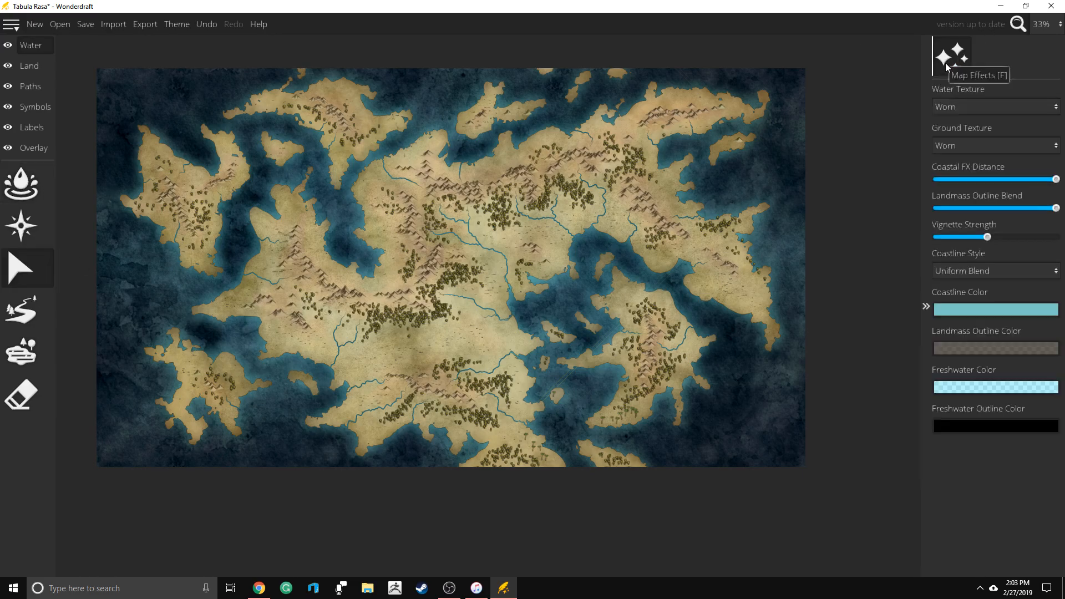
# Try placing 16-direction windroses with a line width of 3 across the northern part of the map and undo them
pyautogui.click(21, 225)
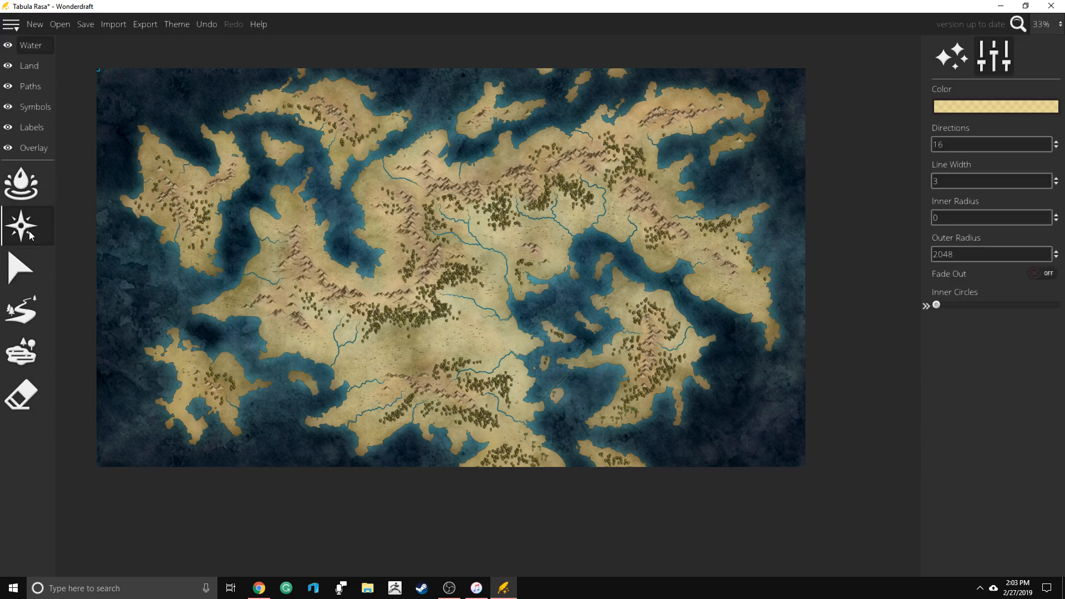
pyautogui.click(951, 55)
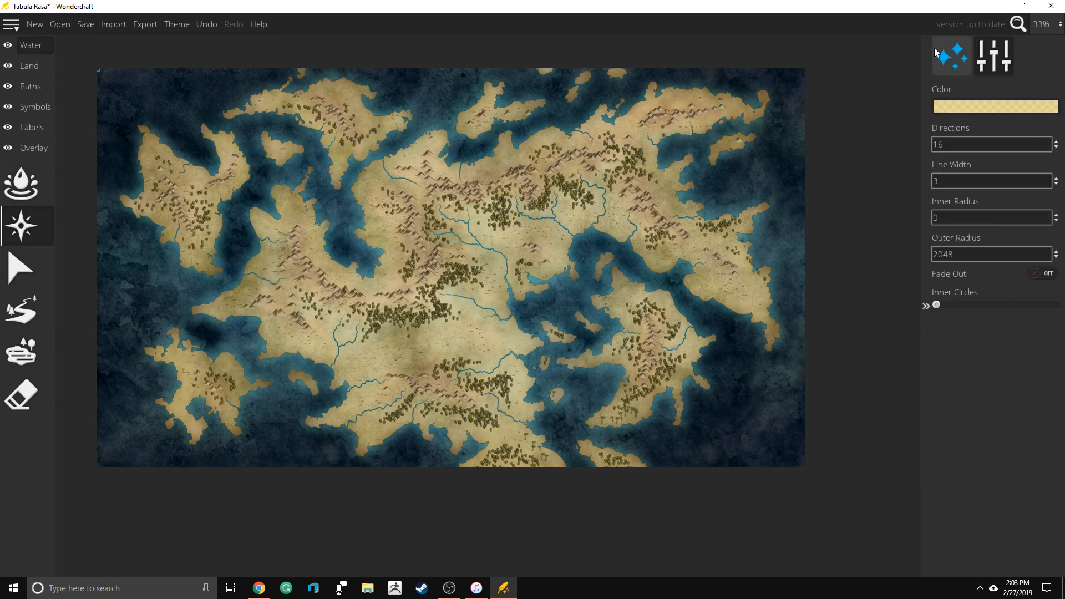
pyautogui.click(986, 75)
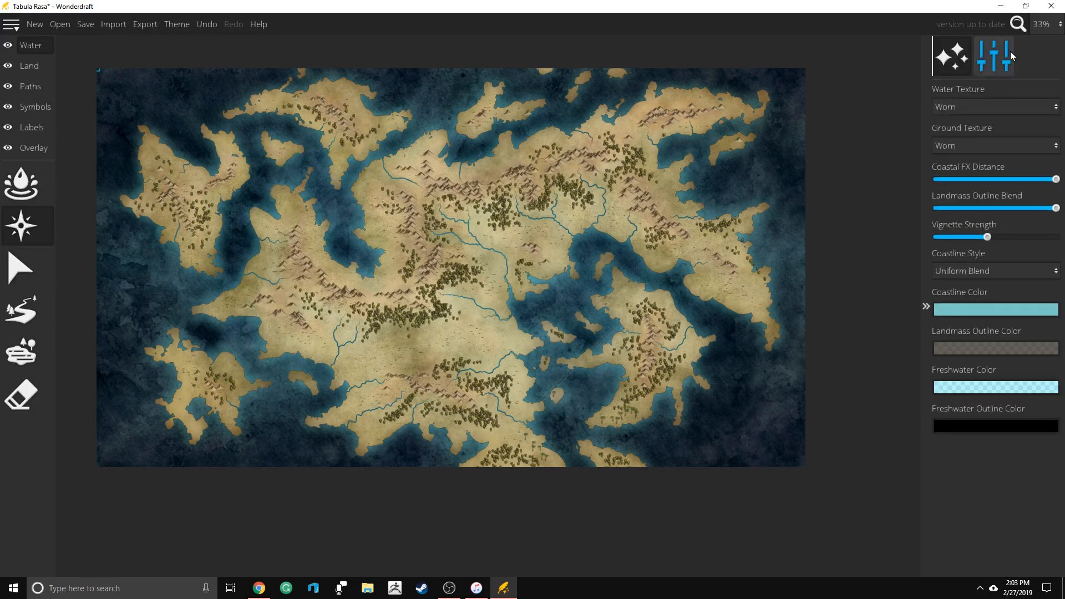
pyautogui.click(938, 304)
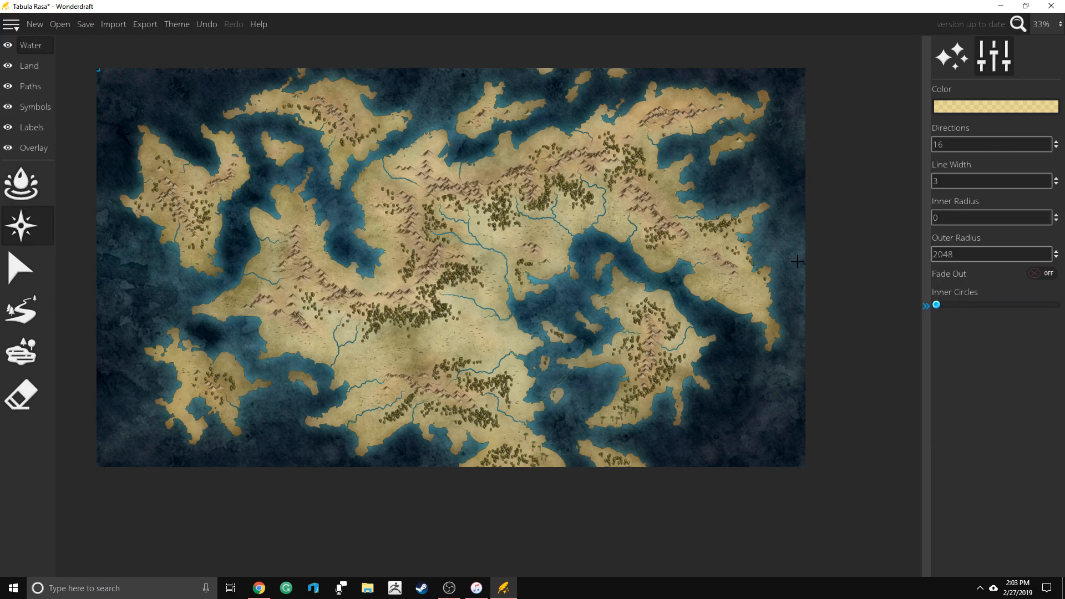
pyautogui.click(11, 243)
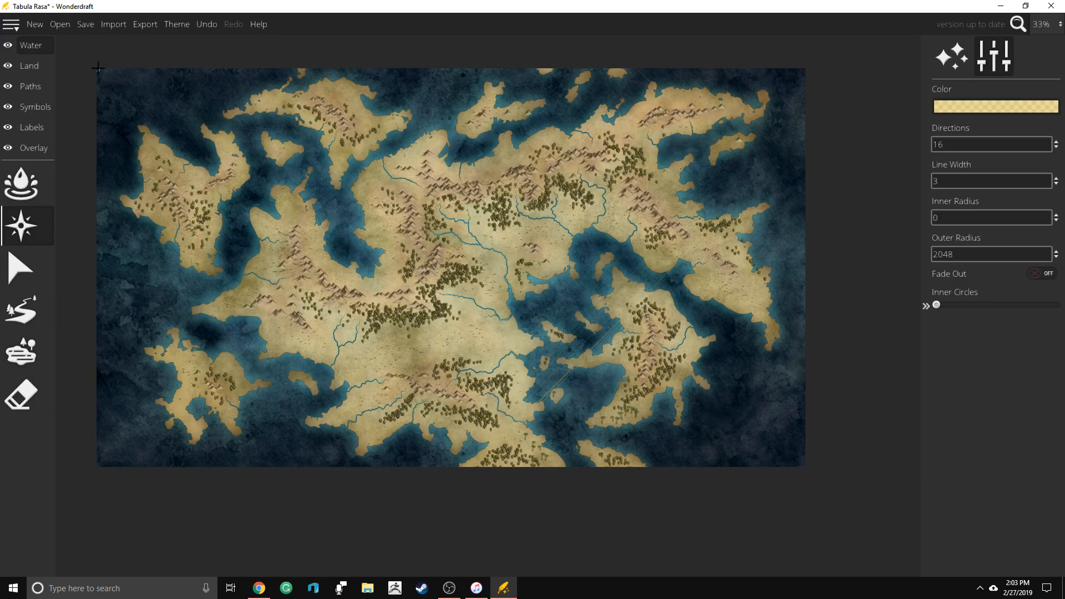
pyautogui.scroll(1, 147, 111)
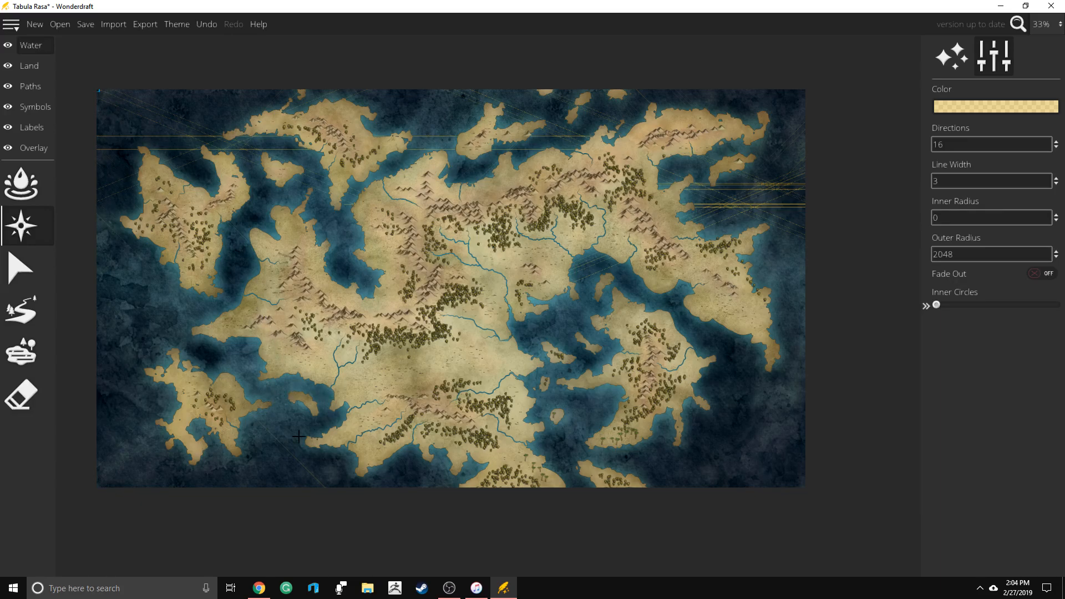
pyautogui.hotkey('ctrl', 'z')
pyautogui.scroll(1, 610, 78)
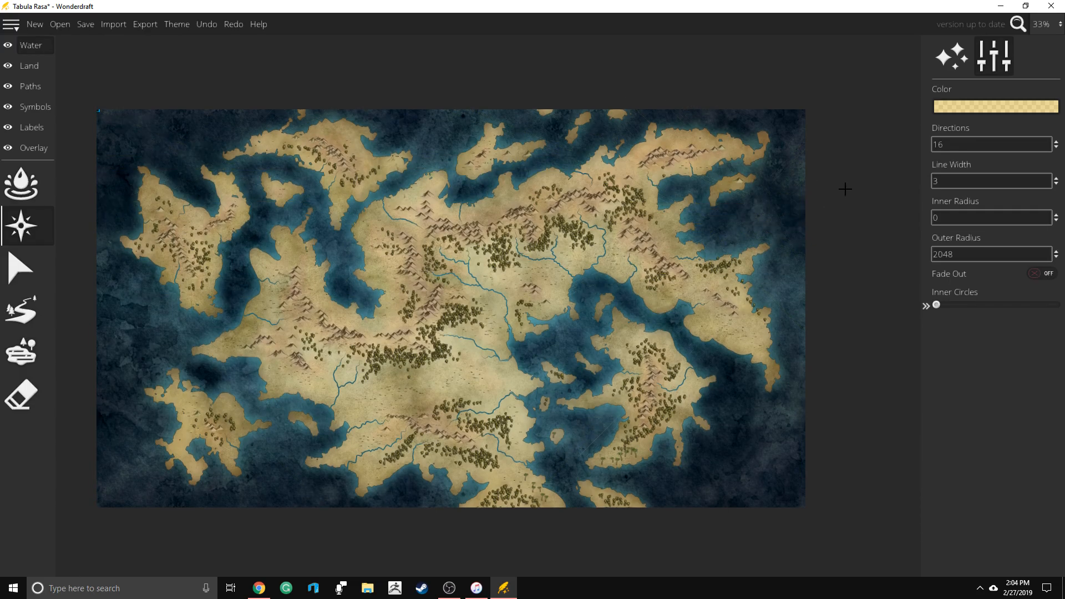
# Set the windrose line width to 14 and place windroses in the central eastern bay, at the southwestern island and by the northern landmass
pyautogui.click(1056, 178)
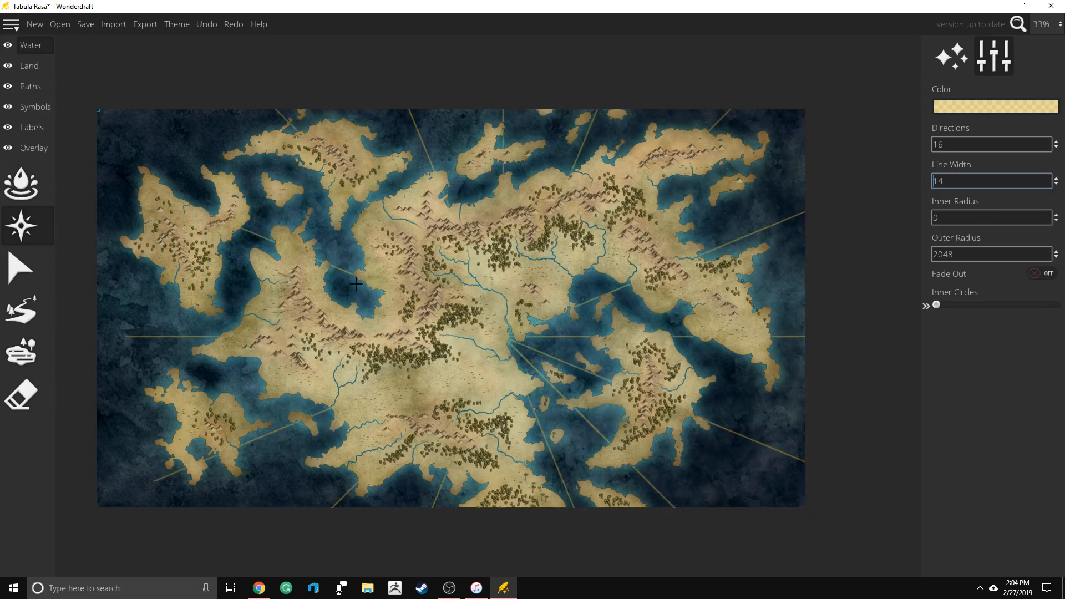
pyautogui.click(567, 339)
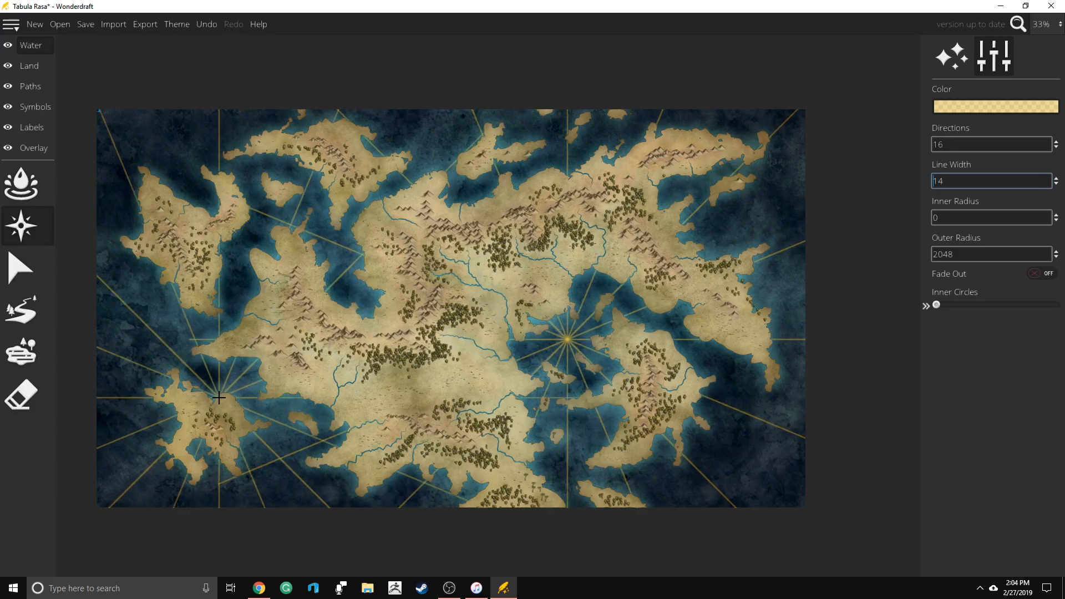
pyautogui.click(371, 138)
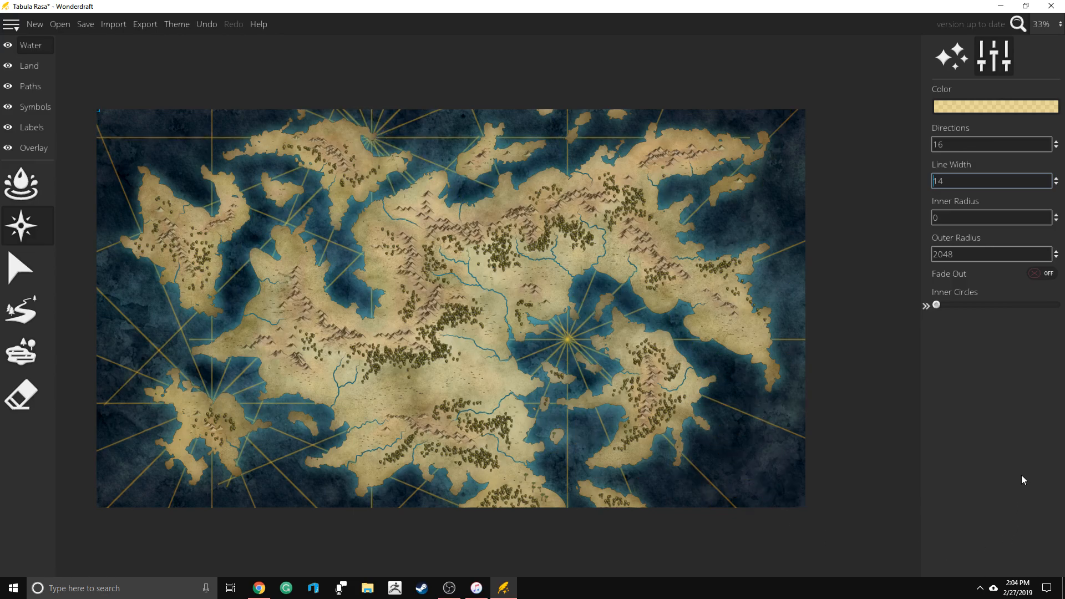
# Save the current map as "90 min map" and create a new 3840 by 2160 px landscape map with the Eastward theme
pyautogui.click(36, 25)
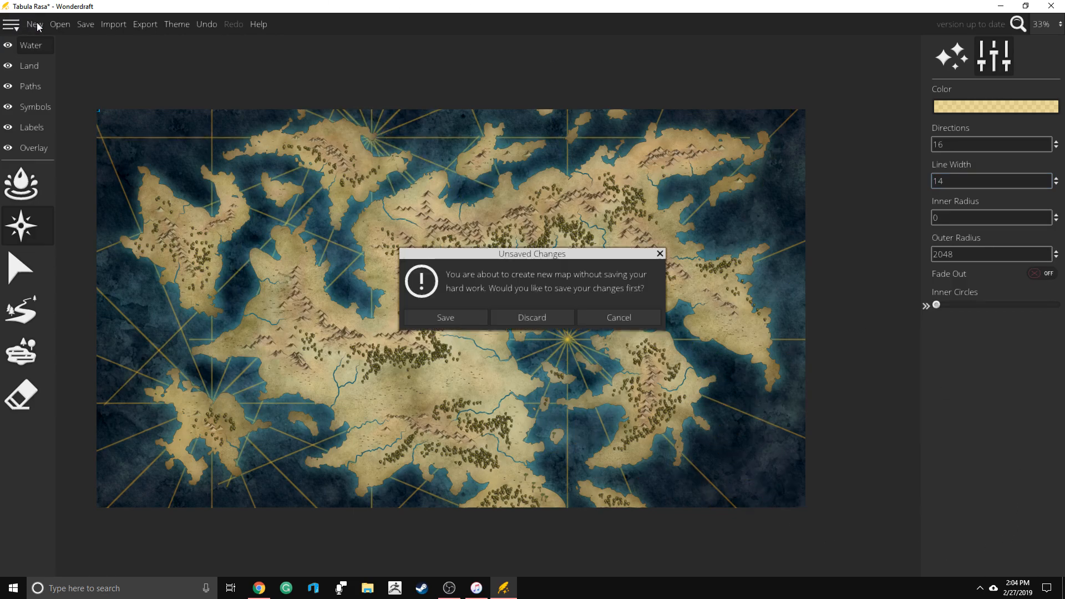
pyautogui.click(447, 320)
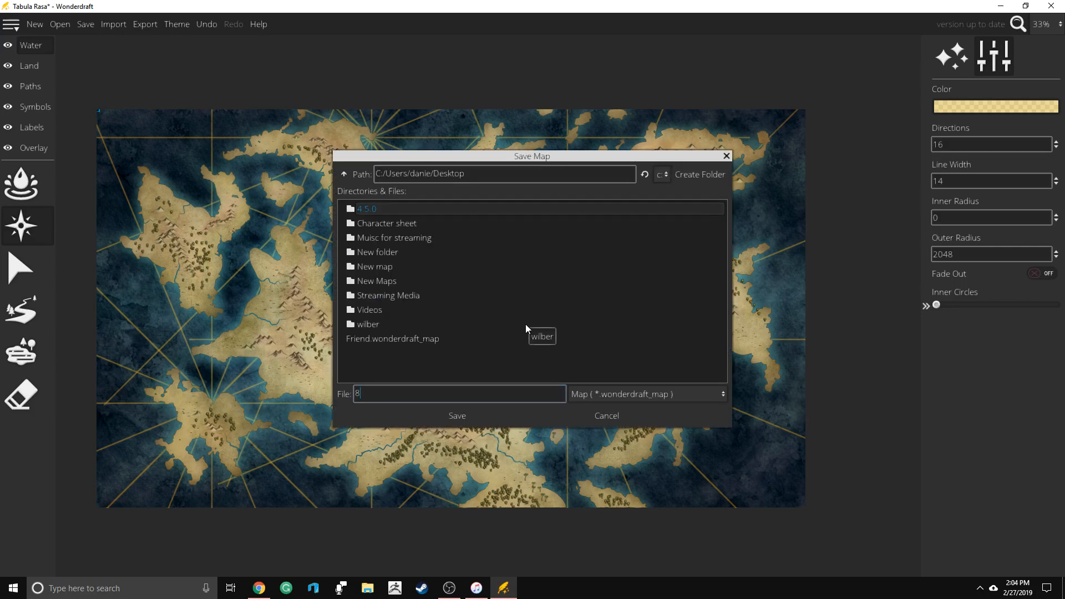
pyautogui.press('BackSpace')
pyautogui.write('90 min map')
pyautogui.press('Return')
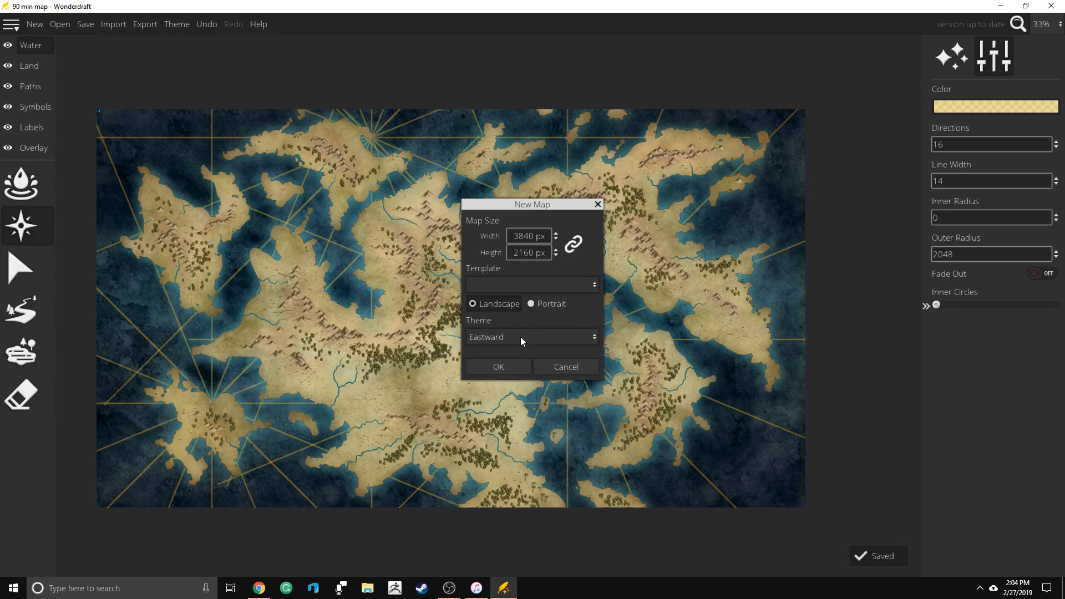
pyautogui.click(507, 368)
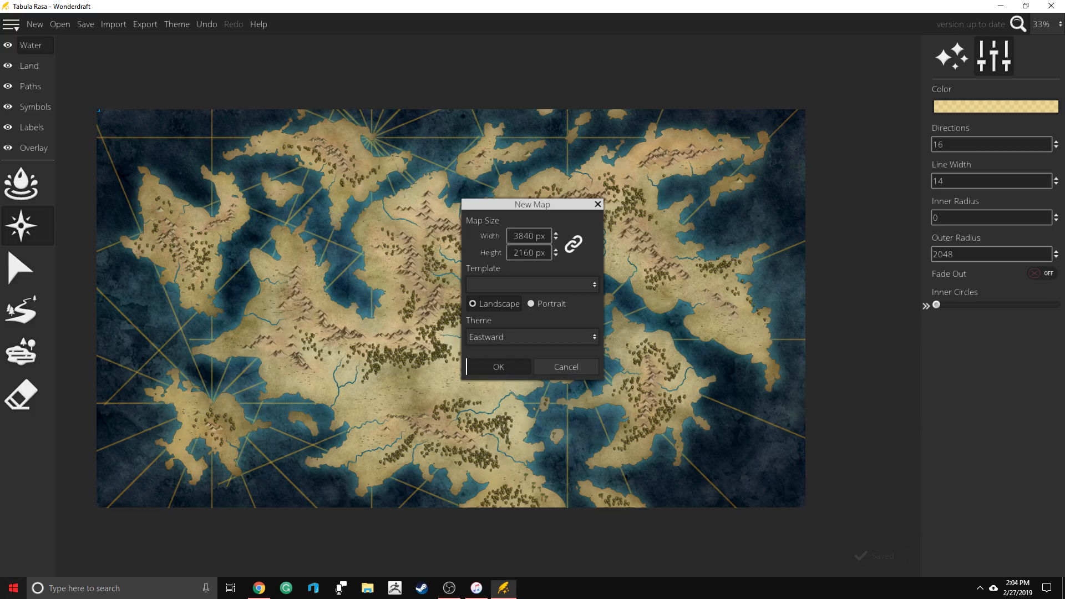
# Switch to ArtRage and set the painting's resolution to 250 pixels per inch, keeping its pixel size
pyautogui.click(13, 588)
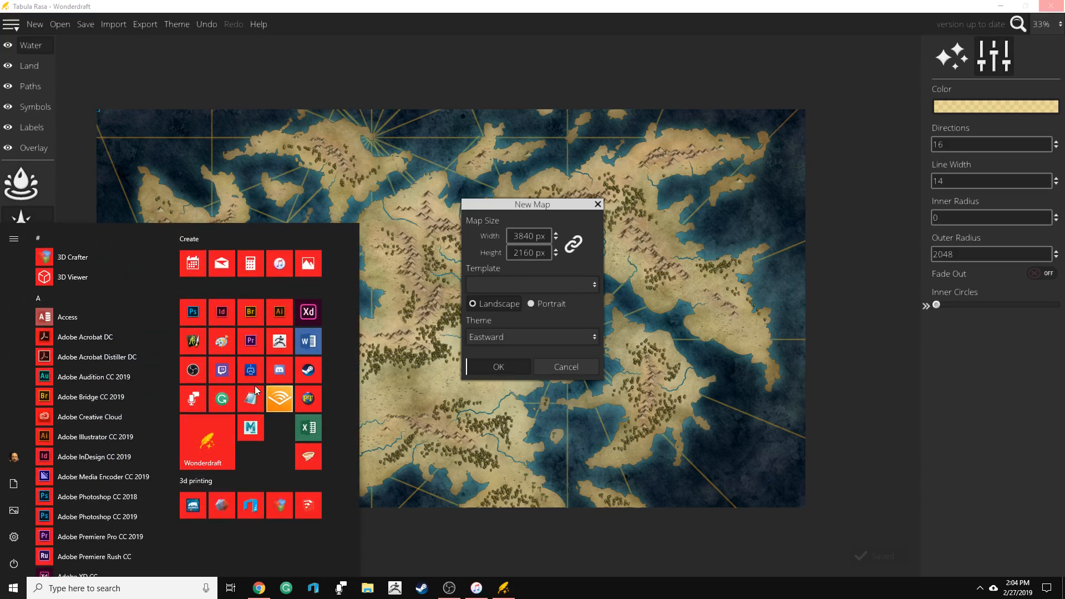
pyautogui.click(194, 340)
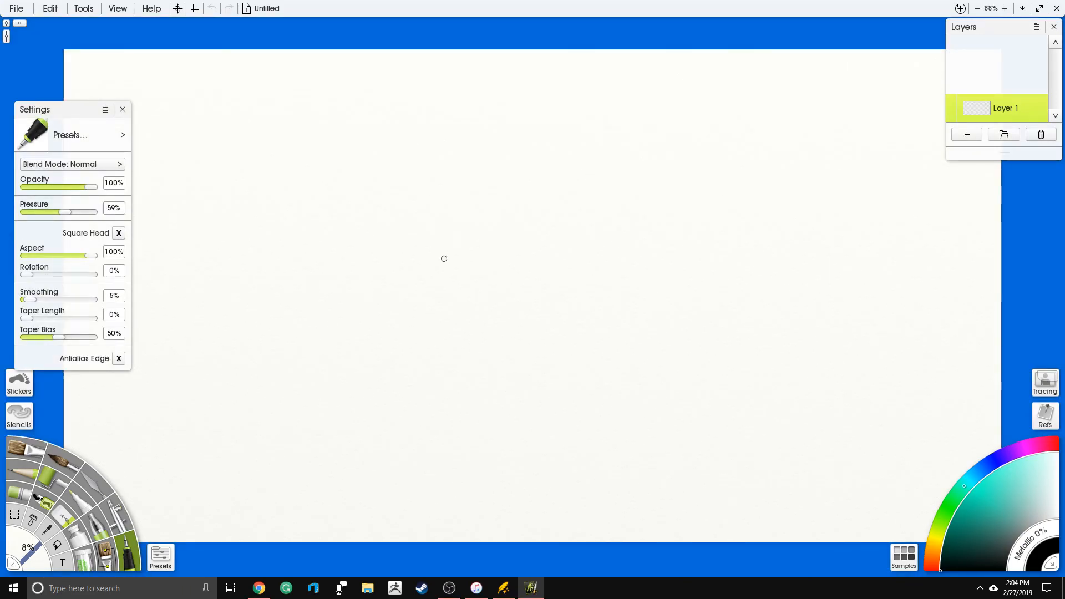
pyautogui.click(50, 9)
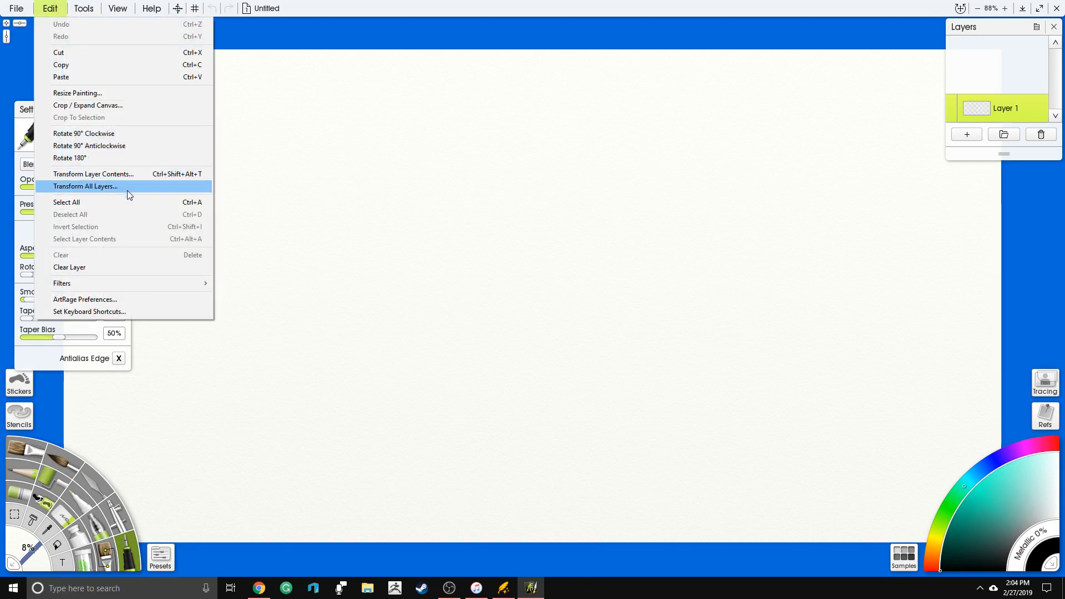
pyautogui.click(150, 97)
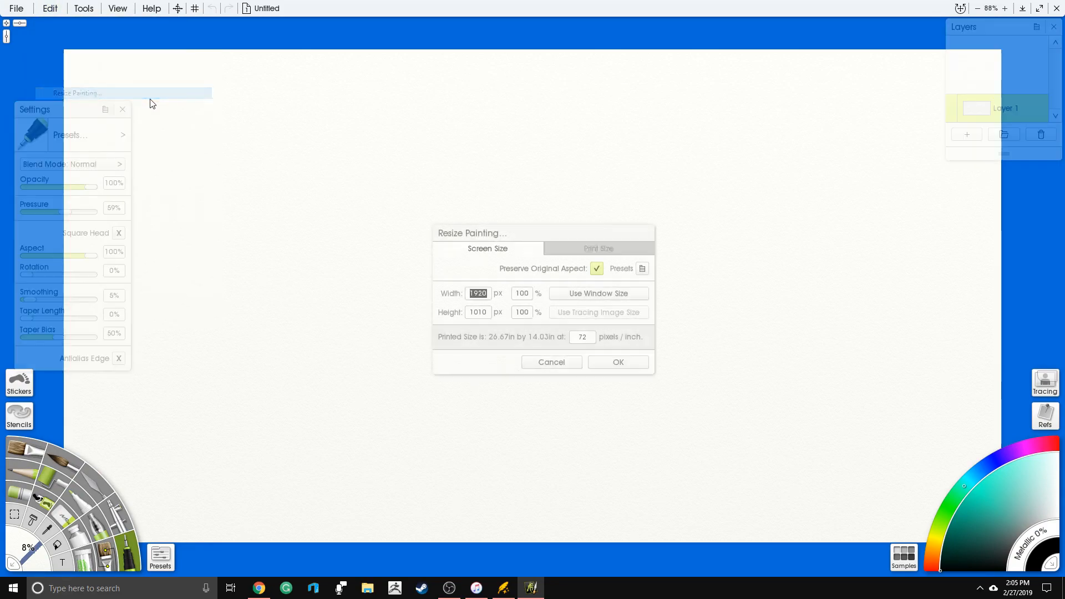
pyautogui.click(592, 338)
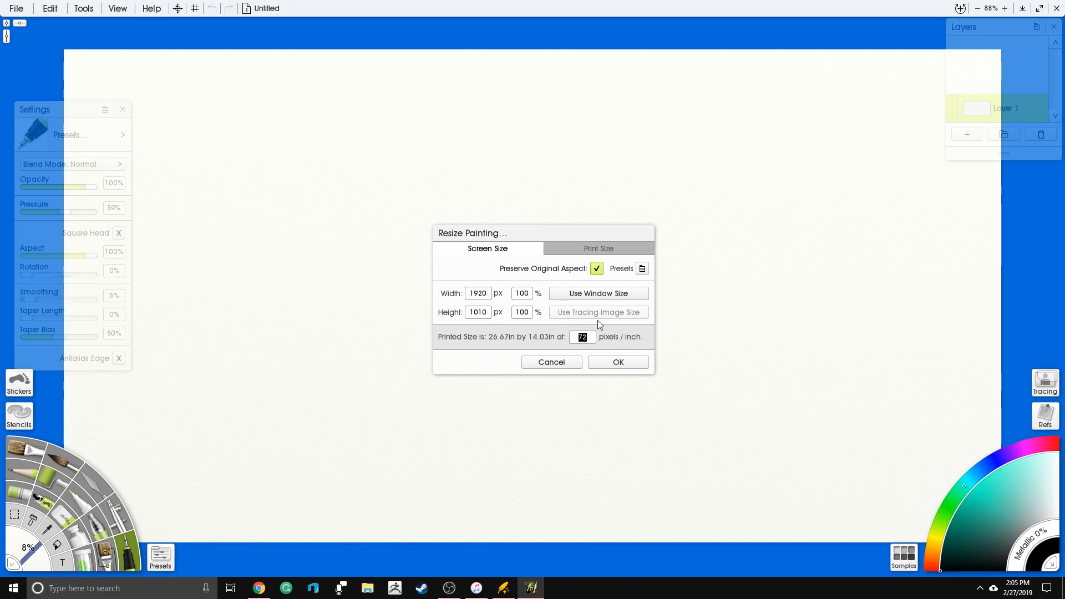
pyautogui.write('250')
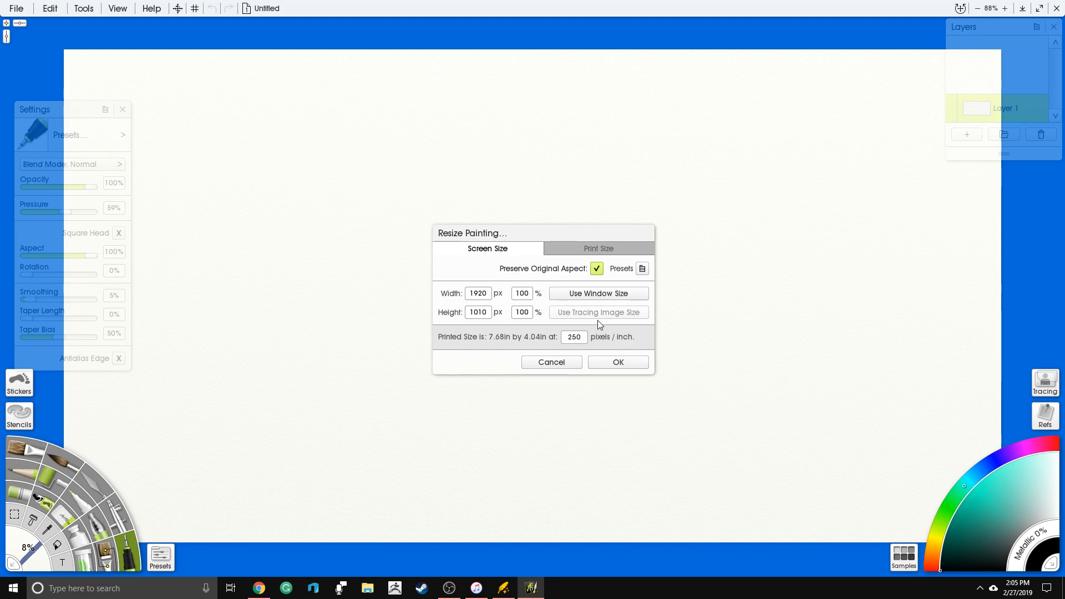
pyautogui.click(605, 359)
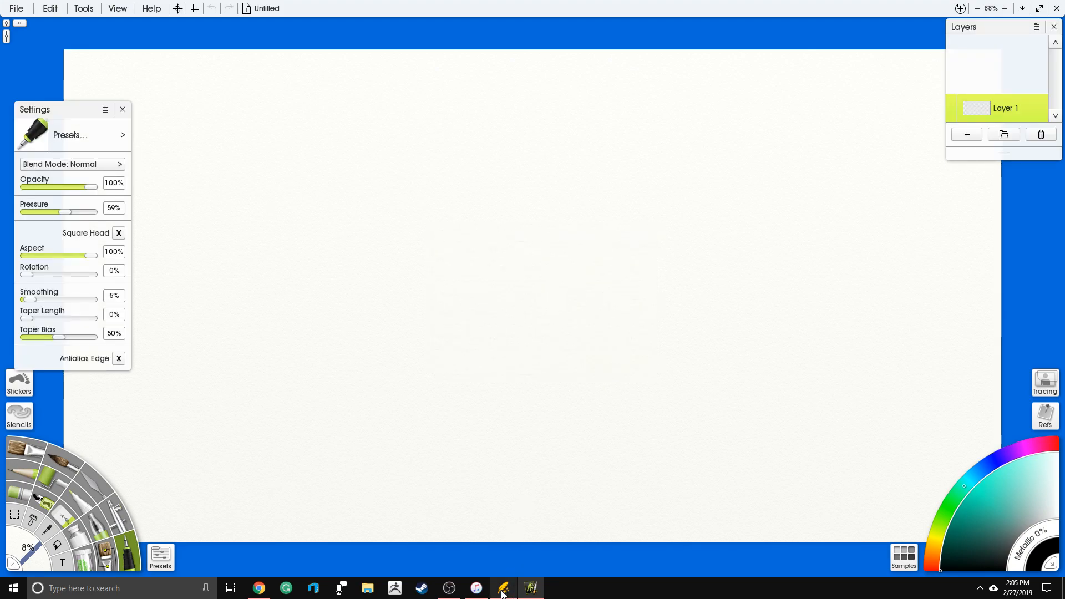
# Check Wonderdraft, return to ArtRage and enlarge the pen size to 59%
pyautogui.click(502, 592)
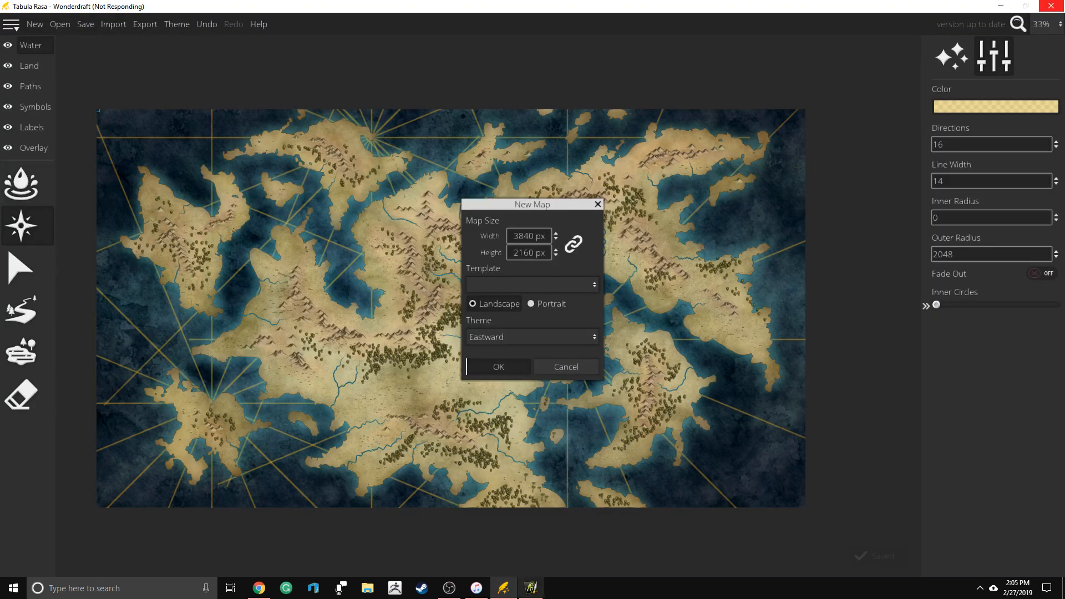
pyautogui.click(531, 589)
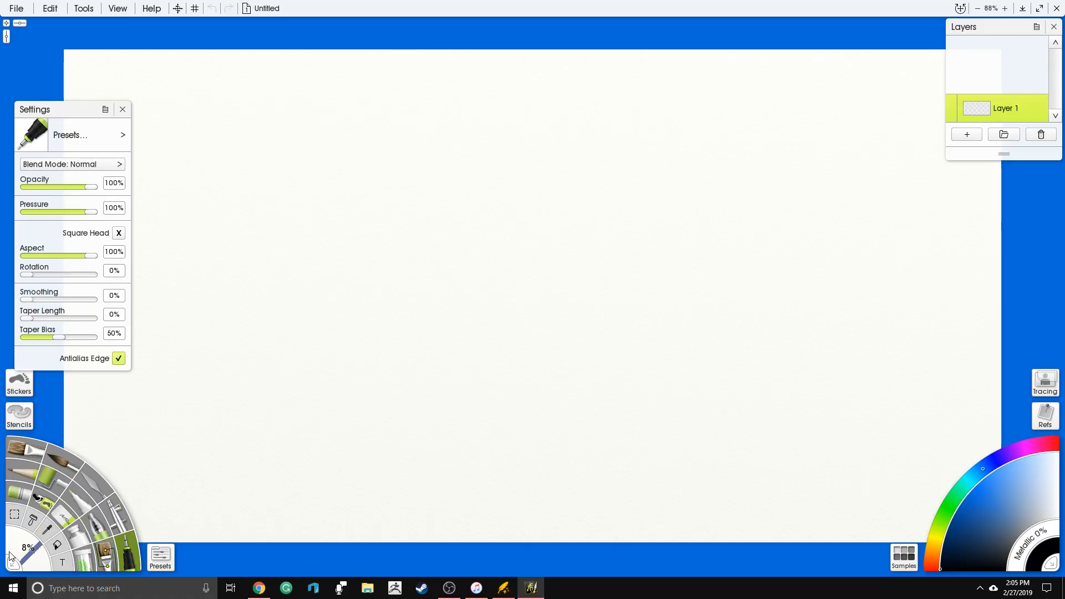
pyautogui.moveTo(9, 556); pyautogui.dragTo(62, 565)
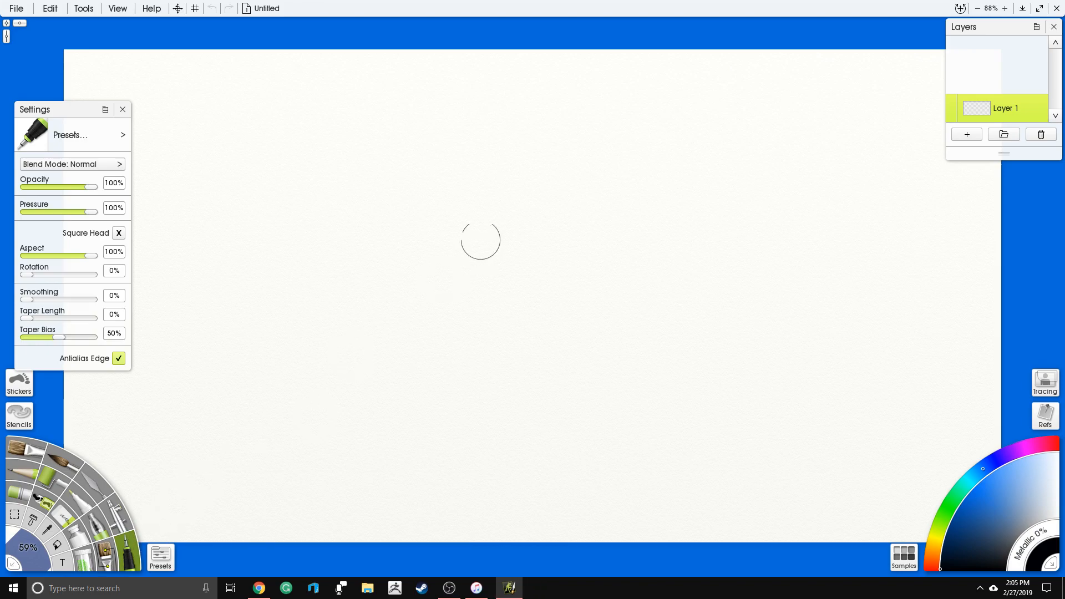
# Try painting a sprawling black landmass with several long peninsulas across the middle of the canvas
pyautogui.moveTo(474, 277)
pyautogui.mouseDown()
pyautogui.moveTo(436, 326)
pyautogui.moveTo(476, 356)
pyautogui.moveTo(562, 364)
pyautogui.moveTo(580, 289)
pyautogui.moveTo(540, 262)
pyautogui.moveTo(500, 290)
pyautogui.moveTo(488, 323)
pyautogui.moveTo(520, 338)
pyautogui.moveTo(532, 300)
pyautogui.moveTo(450, 327)
pyautogui.moveTo(556, 299)
pyautogui.moveTo(650, 159)
pyautogui.moveTo(663, 170)
pyautogui.moveTo(584, 284)
pyautogui.moveTo(629, 343)
pyautogui.moveTo(603, 366)
pyautogui.moveTo(573, 313)
pyautogui.moveTo(576, 351)
pyautogui.moveTo(453, 346)
pyautogui.moveTo(385, 393)
pyautogui.moveTo(448, 341)
pyautogui.moveTo(399, 282)
pyautogui.moveTo(255, 186)
pyautogui.moveTo(370, 307)
pyautogui.moveTo(413, 301)
pyautogui.moveTo(338, 262)
pyautogui.moveTo(434, 287)
pyautogui.moveTo(451, 214)
pyautogui.moveTo(526, 273)
pyautogui.moveTo(390, 271)
pyautogui.moveTo(458, 216)
pyautogui.moveTo(468, 155)
pyautogui.moveTo(470, 219)
pyautogui.moveTo(527, 257)
pyautogui.mouseUp()
pyautogui.moveTo(357, 307)
pyautogui.mouseDown()
pyautogui.moveTo(219, 359)
pyautogui.moveTo(310, 289)
pyautogui.moveTo(263, 289)
pyautogui.moveTo(285, 251)
pyautogui.moveTo(417, 295)
pyautogui.moveTo(390, 333)
pyautogui.moveTo(412, 363)
pyautogui.mouseUp()
pyautogui.moveTo(565, 379)
pyautogui.mouseDown()
pyautogui.moveTo(790, 414)
pyautogui.moveTo(690, 360)
pyautogui.moveTo(607, 274)
pyautogui.moveTo(612, 303)
pyautogui.moveTo(515, 314)
pyautogui.moveTo(487, 357)
pyautogui.moveTo(509, 412)
pyautogui.moveTo(537, 399)
pyautogui.mouseUp()
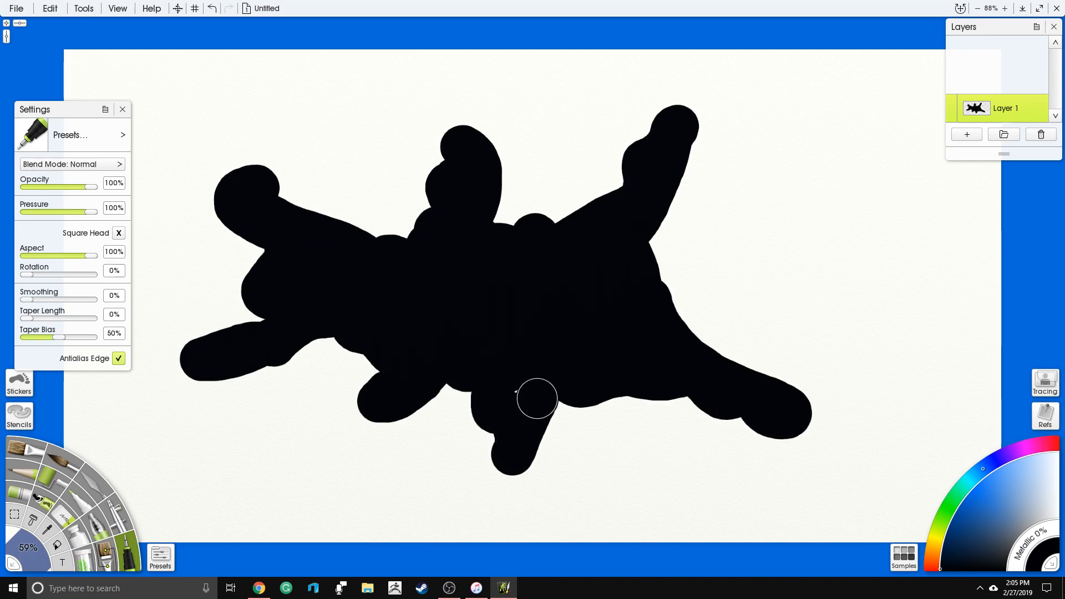
# Undo all strokes of the painted landmass back to a blank canvas
pyautogui.hotkey('ctrl', 'z')
pyautogui.hotkey('ctrl', 'z')
pyautogui.hotkey('ctrl', 'z')
pyautogui.hotkey('ctrl', 'z')
pyautogui.hotkey('ctrl', 'z')
pyautogui.hotkey('ctrl', 'z')
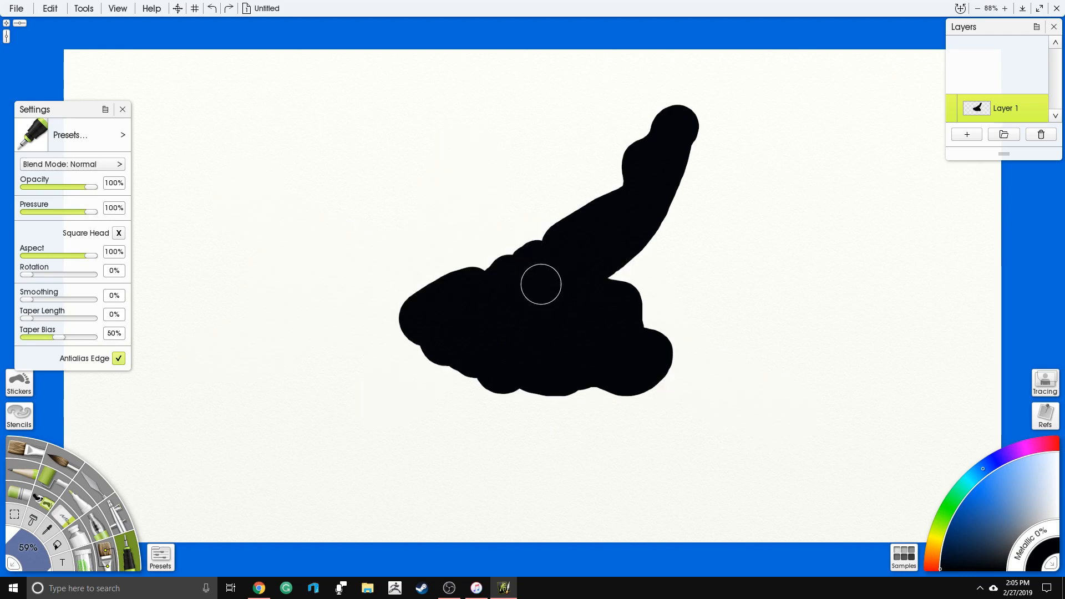
pyautogui.hotkey('ctrl', 'z')
pyautogui.hotkey('ctrl', 'z')
pyautogui.hotkey('ctrl', 'z')
pyautogui.hotkey('ctrl', 'z')
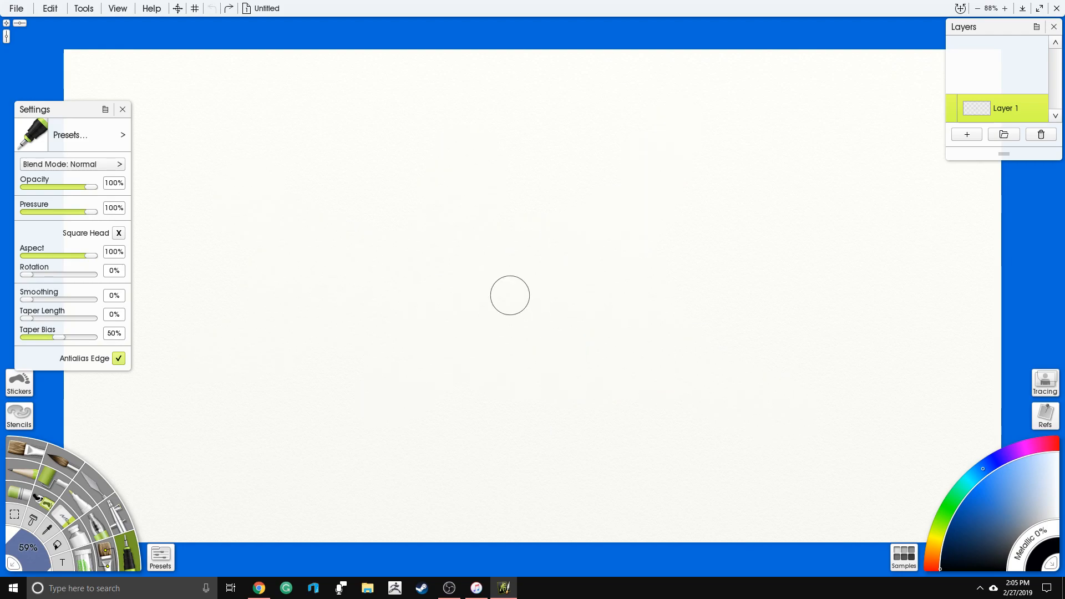
# Paint a black landmass from the northwest to the canvas's southern edge and add rounded headlands along its northern and eastern coasts
pyautogui.moveTo(376, 211)
pyautogui.mouseDown()
pyautogui.moveTo(308, 268)
pyautogui.moveTo(347, 296)
pyautogui.moveTo(361, 323)
pyautogui.moveTo(367, 286)
pyautogui.moveTo(410, 228)
pyautogui.moveTo(406, 215)
pyautogui.moveTo(378, 244)
pyautogui.moveTo(397, 156)
pyautogui.moveTo(433, 193)
pyautogui.moveTo(475, 188)
pyautogui.moveTo(466, 226)
pyautogui.moveTo(517, 239)
pyautogui.moveTo(599, 292)
pyautogui.moveTo(532, 378)
pyautogui.moveTo(459, 436)
pyautogui.moveTo(524, 419)
pyautogui.moveTo(594, 443)
pyautogui.moveTo(555, 392)
pyautogui.moveTo(596, 329)
pyautogui.moveTo(592, 292)
pyautogui.moveTo(706, 249)
pyautogui.moveTo(583, 358)
pyautogui.moveTo(587, 416)
pyautogui.moveTo(624, 490)
pyautogui.moveTo(569, 530)
pyautogui.moveTo(619, 519)
pyautogui.moveTo(675, 547)
pyautogui.moveTo(635, 522)
pyautogui.moveTo(588, 410)
pyautogui.moveTo(618, 359)
pyautogui.moveTo(682, 305)
pyautogui.moveTo(799, 249)
pyautogui.moveTo(849, 251)
pyautogui.moveTo(777, 314)
pyautogui.moveTo(671, 377)
pyautogui.moveTo(675, 308)
pyautogui.moveTo(739, 298)
pyautogui.moveTo(630, 413)
pyautogui.moveTo(678, 511)
pyautogui.moveTo(744, 541)
pyautogui.moveTo(833, 556)
pyautogui.moveTo(794, 519)
pyautogui.moveTo(763, 405)
pyautogui.moveTo(698, 390)
pyautogui.moveTo(685, 440)
pyautogui.moveTo(718, 453)
pyautogui.moveTo(756, 519)
pyautogui.moveTo(782, 494)
pyautogui.mouseUp()
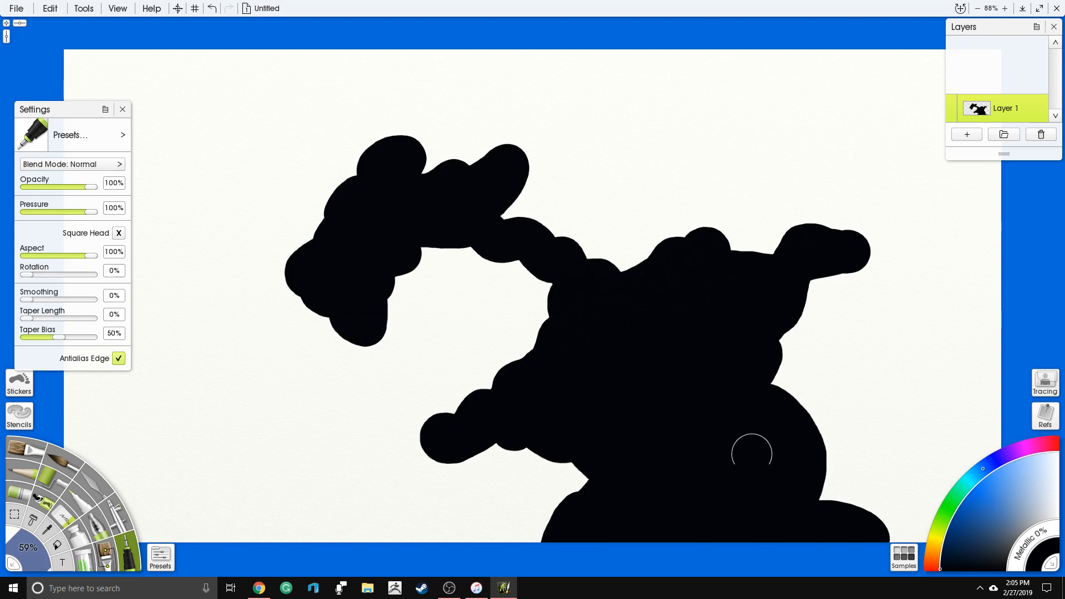
pyautogui.scroll(1, 757, 462)
pyautogui.moveTo(848, 319)
pyautogui.mouseDown()
pyautogui.moveTo(574, 355)
pyautogui.moveTo(643, 204)
pyautogui.mouseUp()
pyautogui.moveTo(805, 256)
pyautogui.mouseDown()
pyautogui.moveTo(735, 226)
pyautogui.moveTo(625, 290)
pyautogui.moveTo(606, 333)
pyautogui.moveTo(636, 384)
pyautogui.moveTo(603, 278)
pyautogui.moveTo(577, 249)
pyautogui.moveTo(560, 310)
pyautogui.moveTo(714, 185)
pyautogui.moveTo(815, 204)
pyautogui.mouseUp()
pyautogui.moveTo(691, 258)
pyautogui.mouseDown()
pyautogui.moveTo(649, 286)
pyautogui.moveTo(918, 310)
pyautogui.mouseUp()
pyautogui.moveTo(516, 91)
pyautogui.mouseDown()
pyautogui.moveTo(534, 170)
pyautogui.moveTo(775, 171)
pyautogui.mouseUp()
pyautogui.rightClick(706, 263)
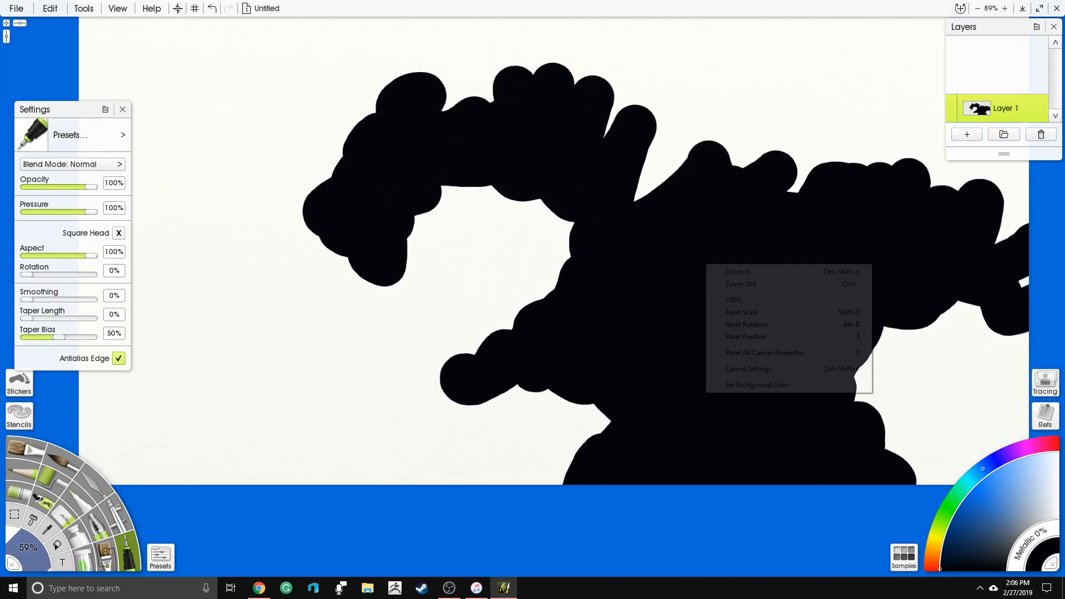
# Fill in the landmass's northern coast and extend it towards the canvas's northern edge and with a peninsula in the northwest
pyautogui.moveTo(706, 263); pyautogui.dragTo(623, 401)
pyautogui.moveTo(346, 254)
pyautogui.mouseDown()
pyautogui.moveTo(453, 211)
pyautogui.moveTo(511, 257)
pyautogui.moveTo(564, 345)
pyautogui.moveTo(611, 298)
pyautogui.moveTo(709, 238)
pyautogui.moveTo(649, 267)
pyautogui.moveTo(667, 324)
pyautogui.moveTo(702, 300)
pyautogui.mouseUp()
pyautogui.moveTo(557, 255)
pyautogui.mouseDown()
pyautogui.moveTo(734, 168)
pyautogui.moveTo(656, 264)
pyautogui.mouseUp()
pyautogui.moveTo(415, 251)
pyautogui.mouseDown()
pyautogui.moveTo(470, 207)
pyautogui.moveTo(423, 225)
pyautogui.moveTo(322, 230)
pyautogui.moveTo(343, 257)
pyautogui.moveTo(400, 276)
pyautogui.moveTo(387, 266)
pyautogui.moveTo(566, 211)
pyautogui.mouseUp()
pyautogui.moveTo(672, 265); pyautogui.dragTo(549, 310)
pyautogui.moveTo(481, 259)
pyautogui.mouseDown()
pyautogui.moveTo(506, 268)
pyautogui.moveTo(709, 225)
pyautogui.moveTo(746, 198)
pyautogui.moveTo(614, 274)
pyautogui.moveTo(704, 278)
pyautogui.moveTo(754, 340)
pyautogui.moveTo(744, 219)
pyautogui.moveTo(903, 434)
pyautogui.moveTo(537, 334)
pyautogui.mouseUp()
pyautogui.moveTo(412, 361); pyautogui.dragTo(623, 256)
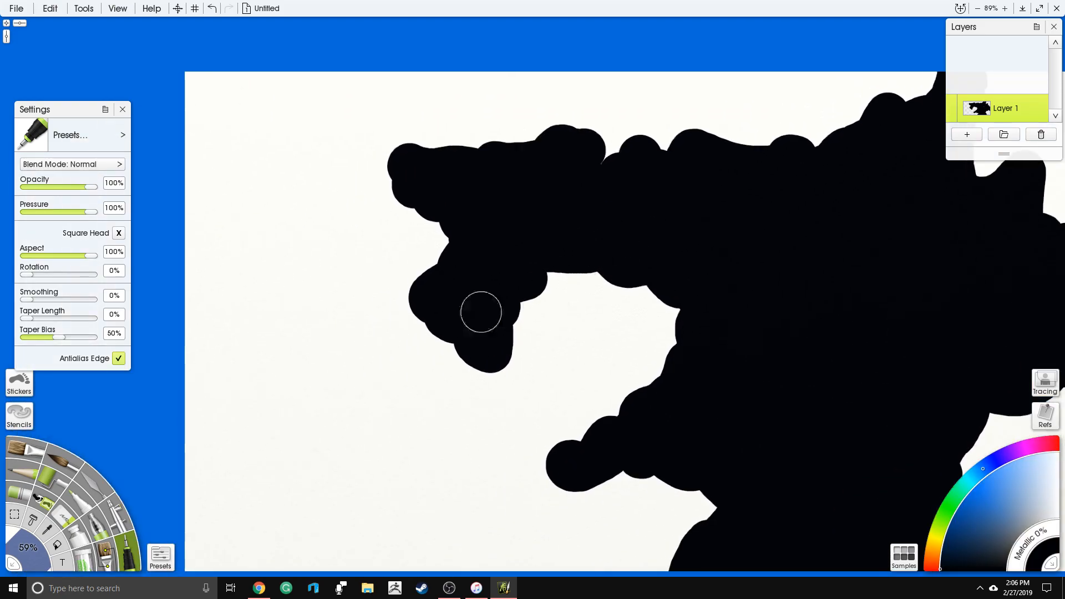
# Try a separate landmass on the canvas's western edge and a longer northwestern peninsula, and undo both
pyautogui.moveTo(176, 305)
pyautogui.mouseDown()
pyautogui.moveTo(313, 363)
pyautogui.moveTo(326, 383)
pyautogui.moveTo(270, 473)
pyautogui.moveTo(182, 479)
pyautogui.moveTo(179, 360)
pyautogui.moveTo(229, 453)
pyautogui.moveTo(255, 441)
pyautogui.moveTo(285, 382)
pyautogui.mouseUp()
pyautogui.moveTo(508, 343)
pyautogui.mouseDown()
pyautogui.moveTo(508, 219)
pyautogui.moveTo(491, 305)
pyautogui.mouseUp()
pyautogui.moveTo(498, 187)
pyautogui.mouseDown()
pyautogui.moveTo(431, 265)
pyautogui.moveTo(430, 298)
pyautogui.mouseUp()
pyautogui.moveTo(371, 233)
pyautogui.mouseDown()
pyautogui.moveTo(294, 208)
pyautogui.moveTo(344, 192)
pyautogui.moveTo(456, 205)
pyautogui.moveTo(553, 199)
pyautogui.moveTo(594, 223)
pyautogui.mouseUp()
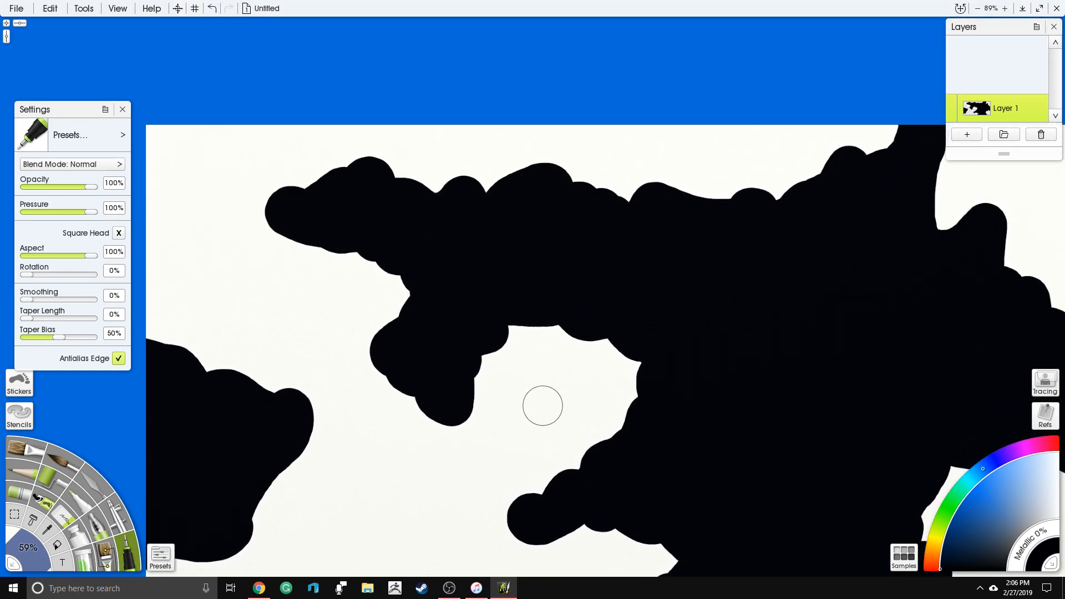
pyautogui.moveTo(542, 406); pyautogui.dragTo(566, 213)
pyautogui.moveTo(538, 344); pyautogui.dragTo(605, 392)
pyautogui.moveTo(558, 363); pyautogui.dragTo(547, 419)
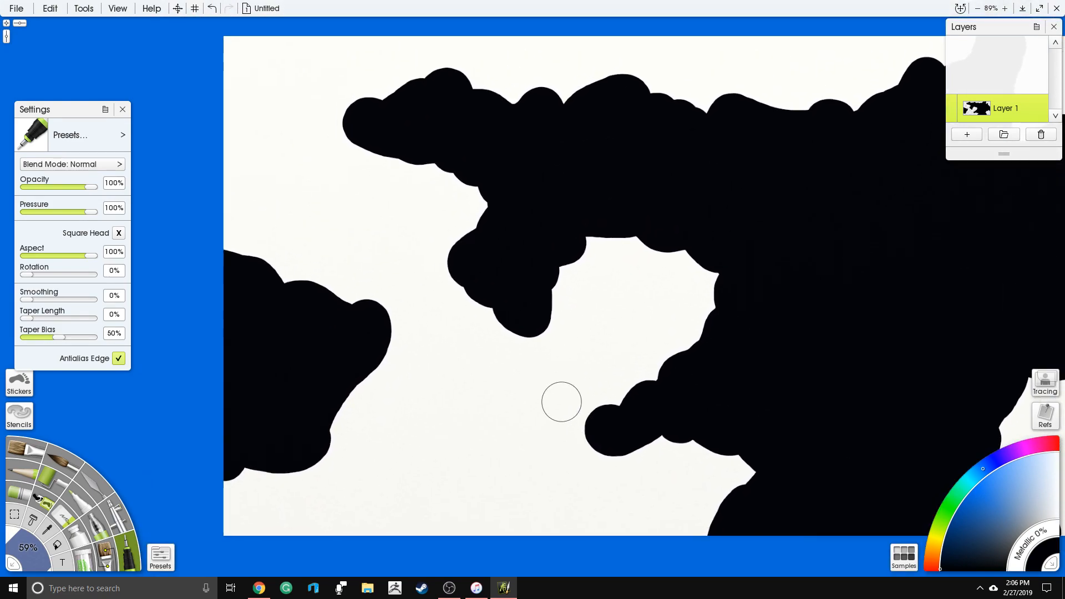
pyautogui.hotkey('ctrl', 'z')
pyautogui.hotkey('ctrl', 'z')
# Paint a separate landmass in the southwest and broaden the northwestern peninsula so that it curves southwards
pyautogui.moveTo(416, 432)
pyautogui.mouseDown()
pyautogui.moveTo(409, 423)
pyautogui.moveTo(383, 452)
pyautogui.moveTo(386, 469)
pyautogui.mouseUp()
pyautogui.moveTo(444, 254)
pyautogui.mouseDown()
pyautogui.moveTo(390, 314)
pyautogui.moveTo(342, 342)
pyautogui.moveTo(332, 292)
pyautogui.moveTo(298, 240)
pyautogui.moveTo(411, 125)
pyautogui.moveTo(408, 178)
pyautogui.moveTo(432, 166)
pyautogui.moveTo(463, 182)
pyautogui.moveTo(471, 241)
pyautogui.moveTo(357, 274)
pyautogui.mouseUp()
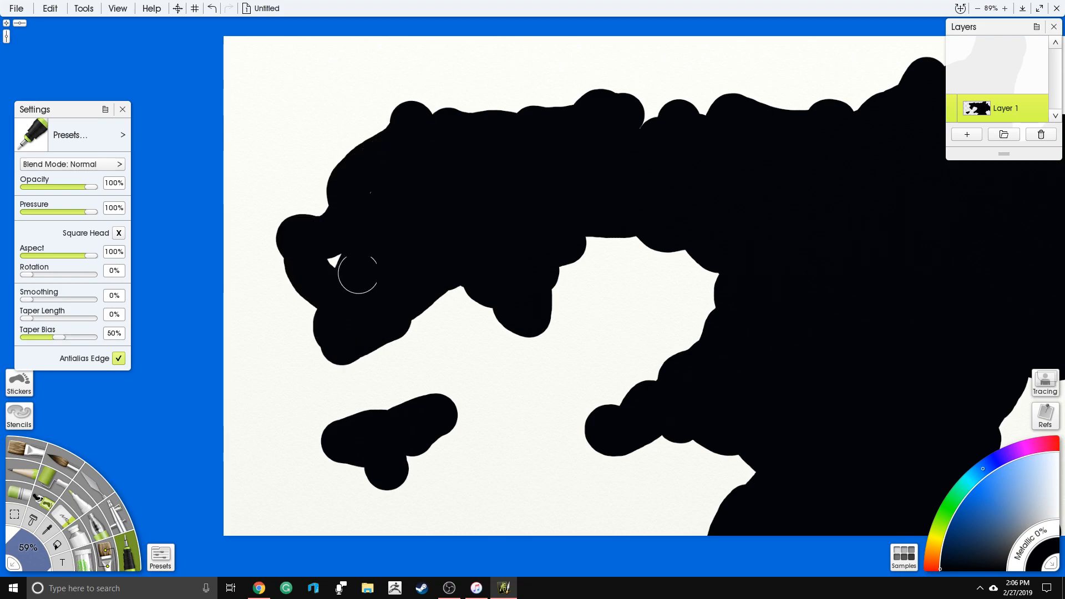
pyautogui.moveTo(718, 201)
pyautogui.mouseDown()
pyautogui.moveTo(664, 237)
pyautogui.moveTo(692, 255)
pyautogui.mouseUp()
pyautogui.moveTo(777, 188)
pyautogui.mouseDown()
pyautogui.moveTo(749, 154)
pyautogui.moveTo(812, 85)
pyautogui.mouseUp()
pyautogui.moveTo(426, 409)
pyautogui.mouseDown()
pyautogui.moveTo(507, 415)
pyautogui.moveTo(462, 371)
pyautogui.moveTo(528, 347)
pyautogui.moveTo(543, 413)
pyautogui.moveTo(430, 469)
pyautogui.moveTo(379, 480)
pyautogui.moveTo(346, 465)
pyautogui.moveTo(384, 416)
pyautogui.moveTo(450, 444)
pyautogui.moveTo(479, 477)
pyautogui.moveTo(535, 497)
pyautogui.moveTo(551, 452)
pyautogui.moveTo(594, 462)
pyautogui.mouseUp()
pyautogui.moveTo(724, 282)
pyautogui.mouseDown()
pyautogui.moveTo(570, 463)
pyautogui.moveTo(540, 464)
pyautogui.moveTo(540, 407)
pyautogui.moveTo(592, 390)
pyautogui.mouseUp()
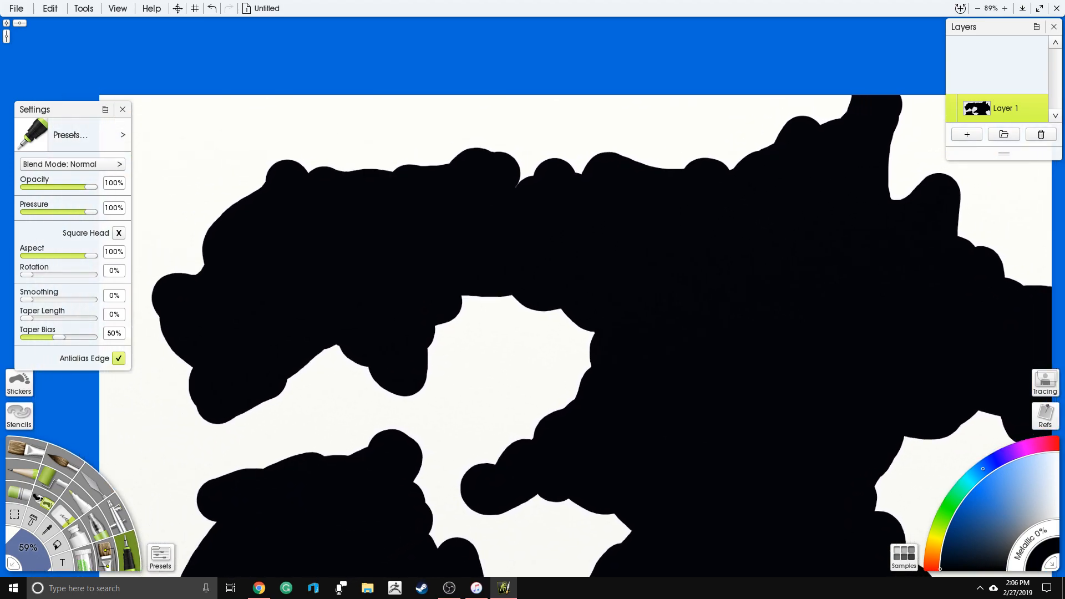
# Erase a bay and narrow inlets along the landmass's northern coast and inner sea, and cut off the headland reaching the canvas's northern edge
pyautogui.click(67, 513)
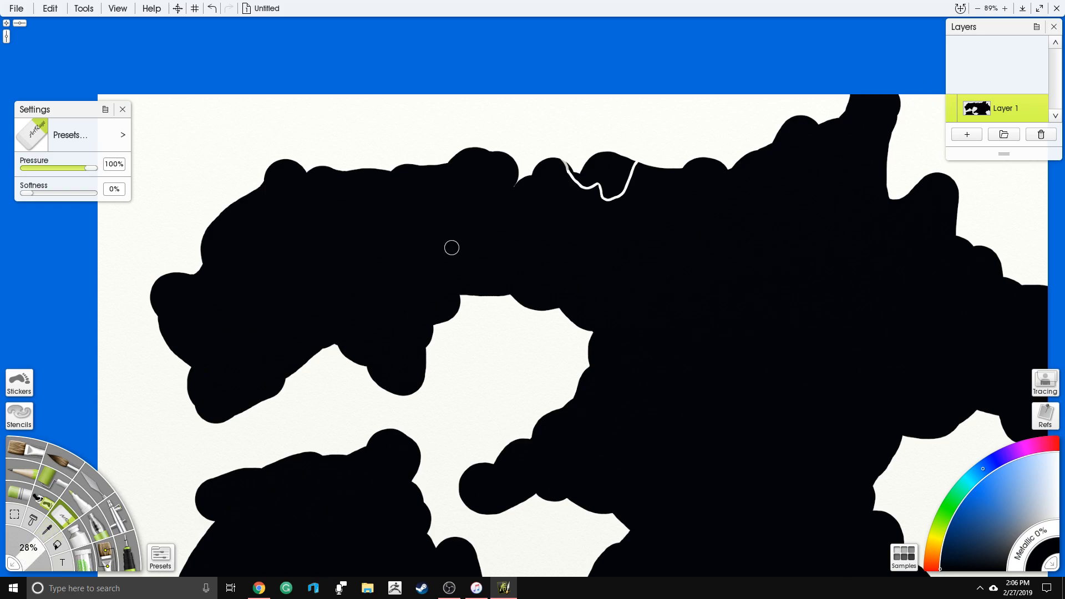
pyautogui.moveTo(577, 180)
pyautogui.mouseDown()
pyautogui.moveTo(622, 158)
pyautogui.moveTo(610, 192)
pyautogui.mouseUp()
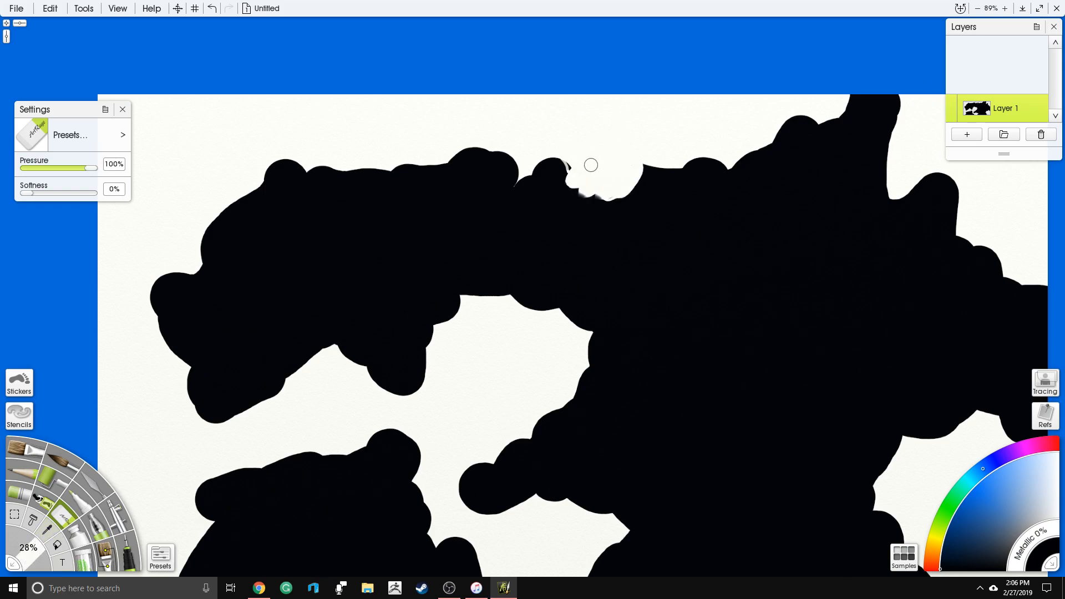
pyautogui.moveTo(839, 106)
pyautogui.mouseDown()
pyautogui.moveTo(863, 117)
pyautogui.moveTo(890, 95)
pyautogui.mouseUp()
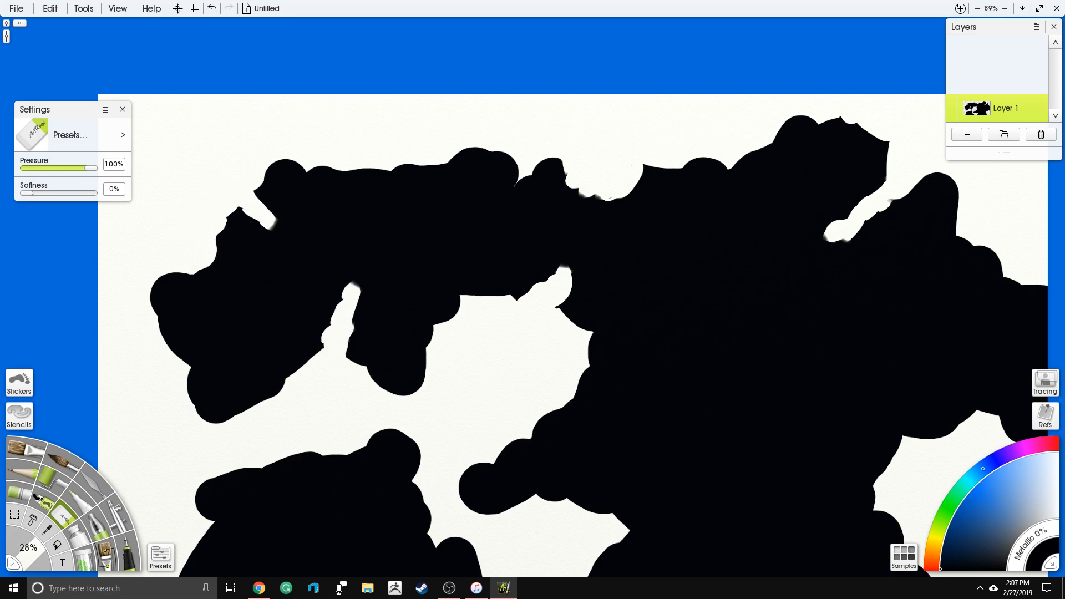
pyautogui.moveTo(492, 399); pyautogui.dragTo(455, 351)
pyautogui.moveTo(460, 313); pyautogui.dragTo(471, 308)
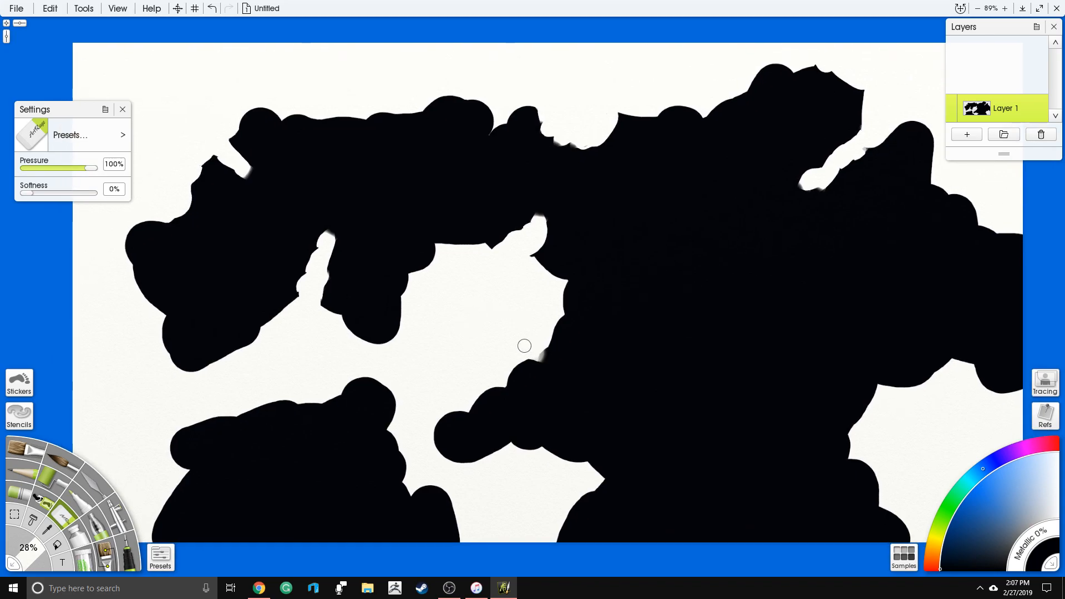
pyautogui.moveTo(565, 363); pyautogui.dragTo(553, 332)
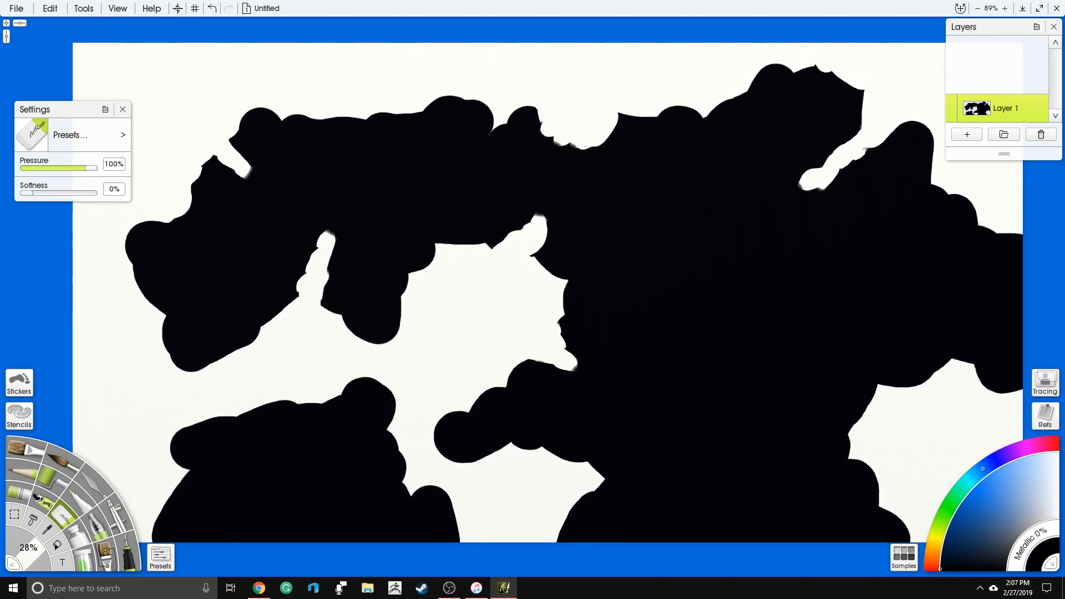
# Paint rounded black headlands along the northwestern peninsula's northern coast and extend the inner sea's eastern shore into the water
pyautogui.click(126, 552)
pyautogui.moveTo(313, 251); pyautogui.dragTo(360, 313)
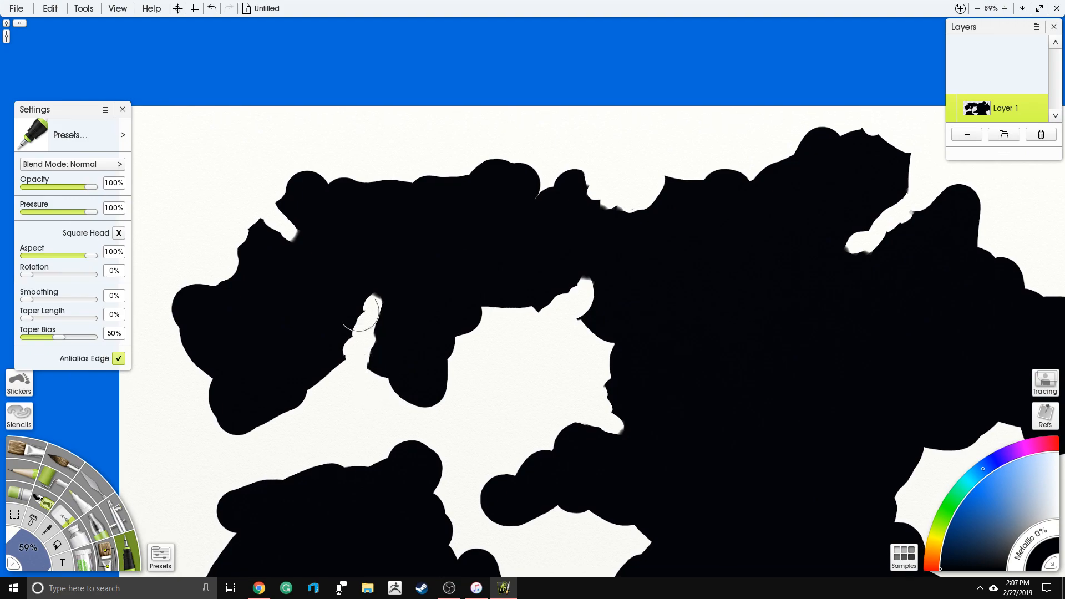
pyautogui.moveTo(326, 273); pyautogui.dragTo(284, 312)
pyautogui.moveTo(375, 267)
pyautogui.mouseDown()
pyautogui.moveTo(382, 214)
pyautogui.moveTo(373, 183)
pyautogui.moveTo(308, 211)
pyautogui.moveTo(416, 198)
pyautogui.moveTo(608, 298)
pyautogui.mouseUp()
pyautogui.moveTo(566, 337)
pyautogui.mouseDown()
pyautogui.moveTo(497, 368)
pyautogui.moveTo(558, 404)
pyautogui.moveTo(542, 335)
pyautogui.moveTo(572, 380)
pyautogui.mouseUp()
pyautogui.moveTo(722, 436)
pyautogui.mouseDown()
pyautogui.moveTo(773, 287)
pyautogui.moveTo(584, 352)
pyautogui.moveTo(716, 297)
pyautogui.moveTo(556, 322)
pyautogui.mouseUp()
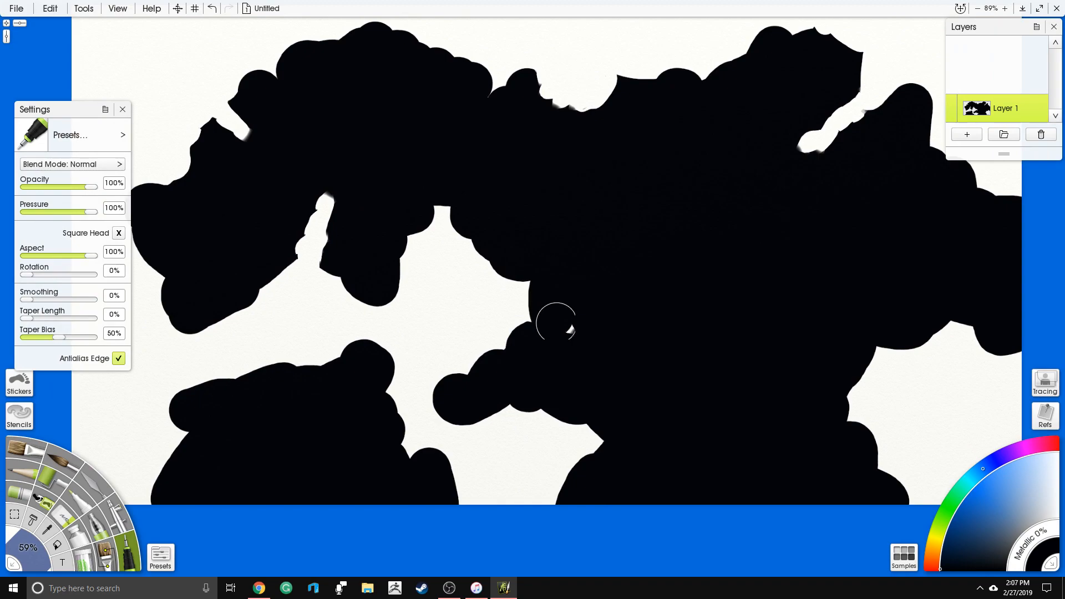
pyautogui.moveTo(682, 263); pyautogui.dragTo(637, 277)
pyautogui.moveTo(646, 229); pyautogui.dragTo(654, 288)
pyautogui.moveTo(493, 367)
pyautogui.mouseDown()
pyautogui.moveTo(601, 304)
pyautogui.moveTo(670, 306)
pyautogui.moveTo(658, 319)
pyautogui.moveTo(553, 219)
pyautogui.mouseUp()
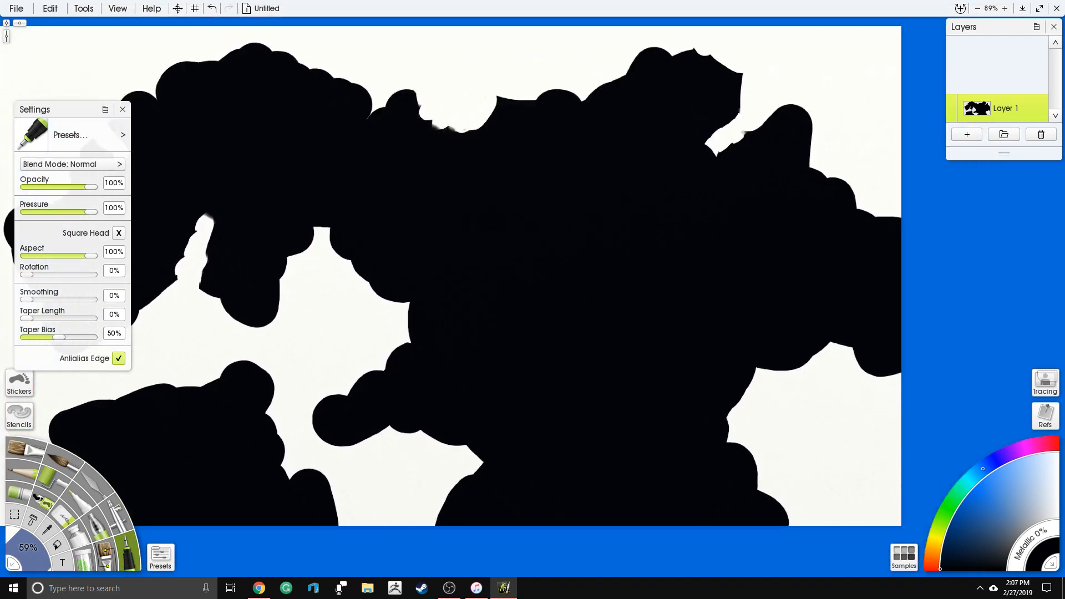
# Erase a winding channel through the landmass from the southeastern coast to the inner sea, with a wider basin midway
pyautogui.click(63, 521)
pyautogui.moveTo(749, 406)
pyautogui.mouseDown()
pyautogui.moveTo(673, 460)
pyautogui.moveTo(609, 376)
pyautogui.moveTo(602, 311)
pyautogui.mouseUp()
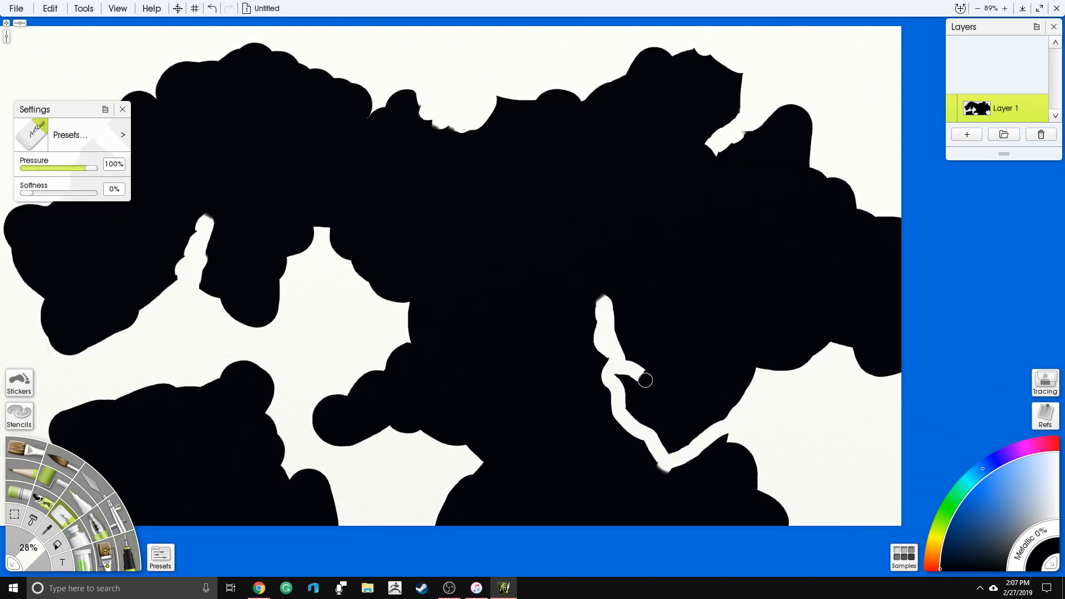
pyautogui.moveTo(645, 380); pyautogui.dragTo(639, 386)
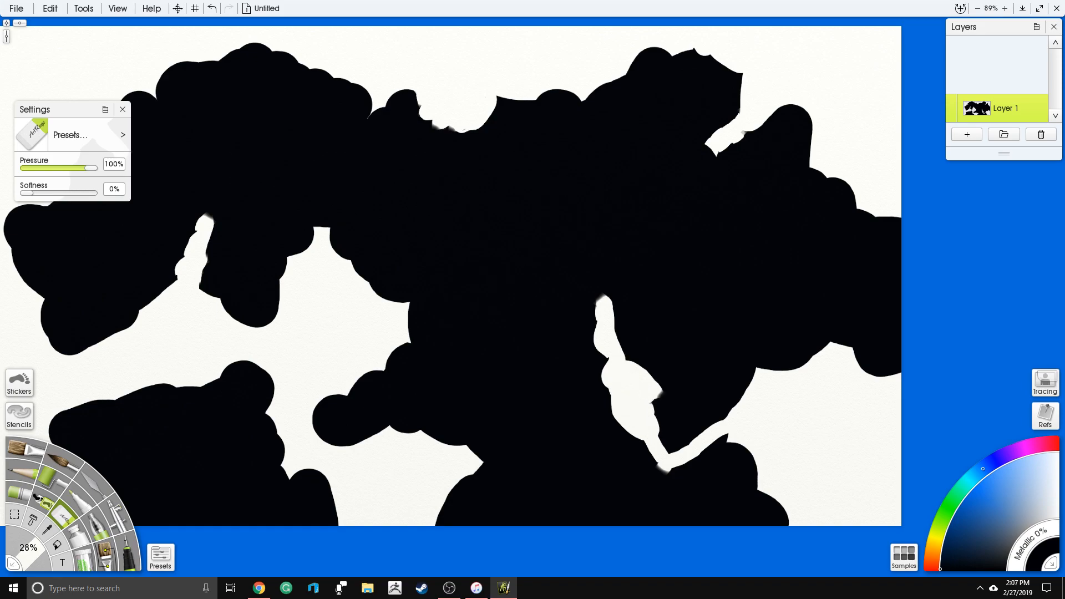
pyautogui.moveTo(459, 320)
pyautogui.mouseDown()
pyautogui.moveTo(541, 294)
pyautogui.moveTo(615, 327)
pyautogui.moveTo(430, 327)
pyautogui.moveTo(522, 316)
pyautogui.mouseUp()
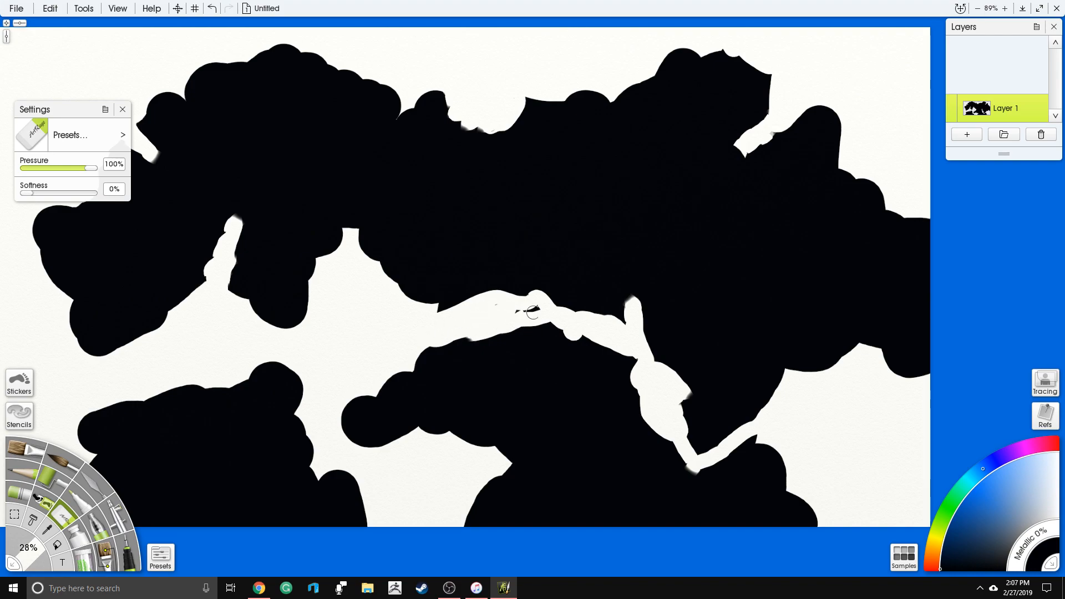
# Broaden the land south of the channel westwards, leaving a narrow strait to the southwestern landmass
pyautogui.click(137, 549)
pyautogui.moveTo(366, 388)
pyautogui.mouseDown()
pyautogui.moveTo(357, 433)
pyautogui.moveTo(498, 454)
pyautogui.mouseUp()
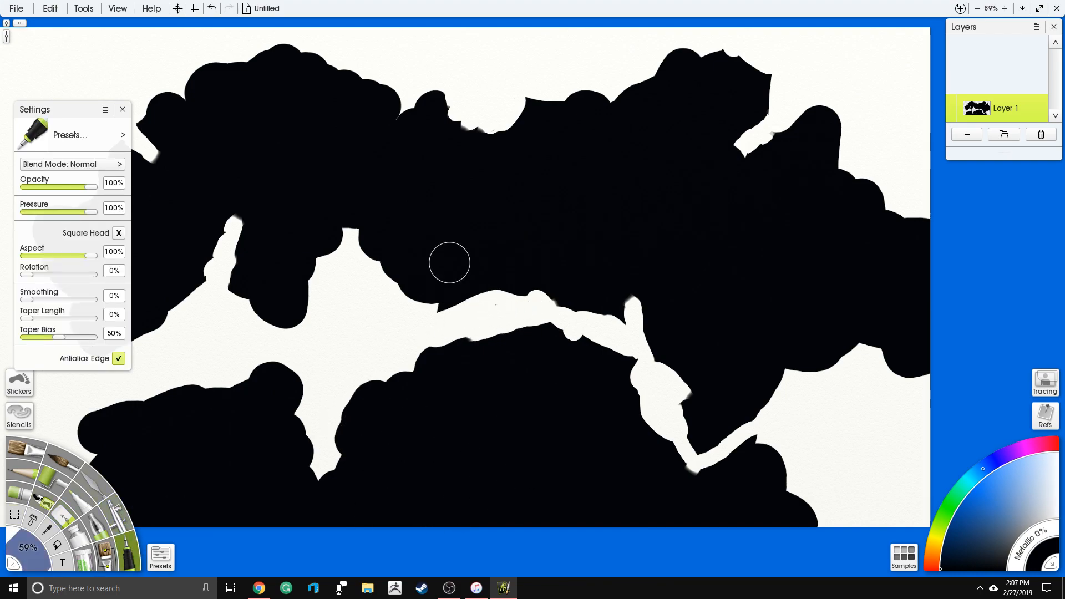
pyautogui.moveTo(450, 263); pyautogui.dragTo(471, 319)
# Fill the northern bay and the northeastern inlet, extending the landmass to the canvas's northern and eastern edges
pyautogui.moveTo(546, 90); pyautogui.dragTo(495, 117)
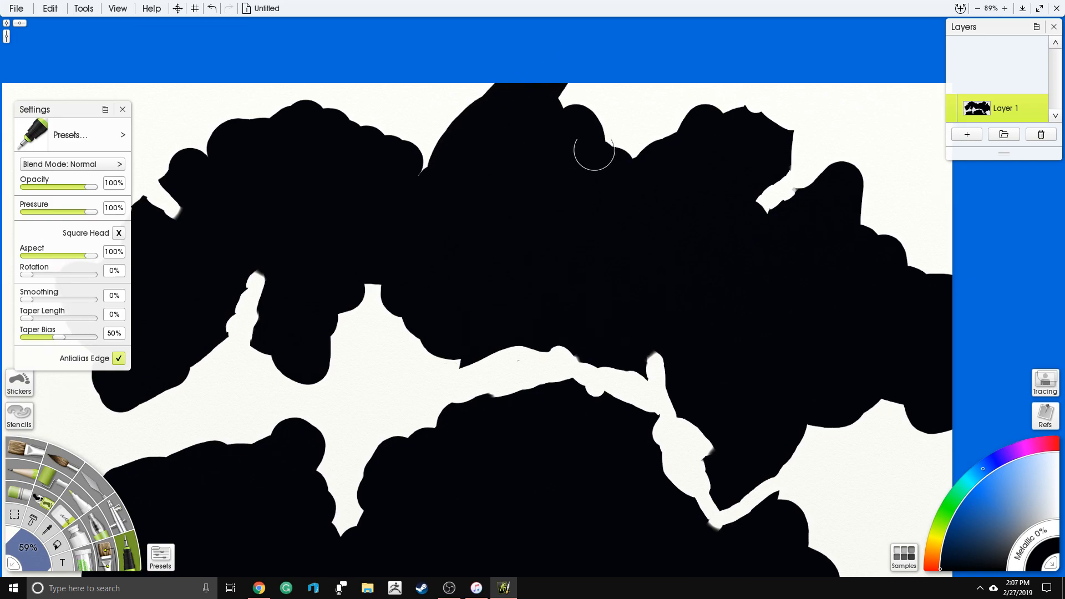
pyautogui.hotkey('ctrl', 'z')
pyautogui.moveTo(503, 167)
pyautogui.mouseDown()
pyautogui.moveTo(686, 191)
pyautogui.moveTo(586, 125)
pyautogui.moveTo(482, 134)
pyautogui.moveTo(407, 90)
pyautogui.moveTo(444, 136)
pyautogui.moveTo(504, 133)
pyautogui.moveTo(568, 101)
pyautogui.moveTo(596, 168)
pyautogui.moveTo(646, 194)
pyautogui.mouseUp()
pyautogui.moveTo(657, 261)
pyautogui.mouseDown()
pyautogui.moveTo(498, 190)
pyautogui.moveTo(460, 205)
pyautogui.mouseUp()
pyautogui.moveTo(542, 283); pyautogui.dragTo(556, 305)
pyautogui.hotkey('ctrl', 'z')
pyautogui.moveTo(637, 262); pyautogui.dragTo(625, 280)
pyautogui.moveTo(700, 167)
pyautogui.mouseDown()
pyautogui.moveTo(779, 111)
pyautogui.moveTo(807, 72)
pyautogui.moveTo(746, 87)
pyautogui.moveTo(765, 112)
pyautogui.moveTo(746, 170)
pyautogui.moveTo(775, 203)
pyautogui.moveTo(854, 182)
pyautogui.moveTo(906, 145)
pyautogui.moveTo(818, 192)
pyautogui.moveTo(819, 219)
pyautogui.moveTo(877, 211)
pyautogui.moveTo(910, 180)
pyautogui.moveTo(895, 247)
pyautogui.moveTo(869, 130)
pyautogui.moveTo(816, 179)
pyautogui.moveTo(829, 83)
pyautogui.moveTo(894, 117)
pyautogui.mouseUp()
pyautogui.moveTo(549, 310)
pyautogui.mouseDown()
pyautogui.moveTo(638, 301)
pyautogui.moveTo(696, 312)
pyautogui.moveTo(677, 329)
pyautogui.mouseUp()
pyautogui.moveTo(641, 144)
pyautogui.mouseDown()
pyautogui.moveTo(582, 191)
pyautogui.moveTo(667, 170)
pyautogui.moveTo(792, 77)
pyautogui.moveTo(814, 97)
pyautogui.moveTo(808, 132)
pyautogui.moveTo(668, 173)
pyautogui.moveTo(675, 111)
pyautogui.moveTo(694, 144)
pyautogui.moveTo(750, 141)
pyautogui.moveTo(671, 209)
pyautogui.mouseUp()
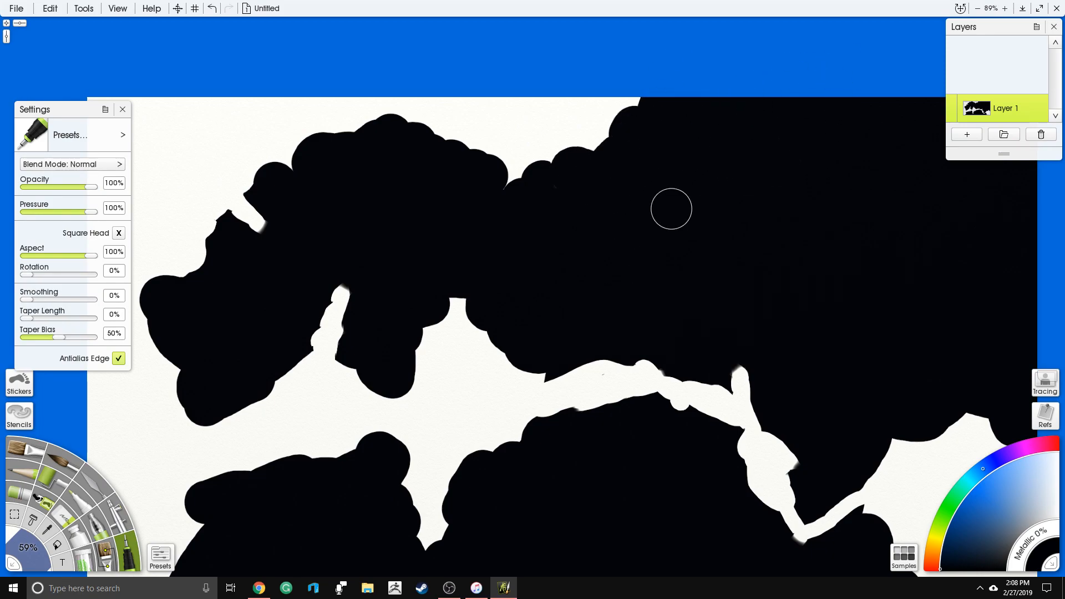
# Paint over the channel through the landmass and fill the gaps on the northern coast and in the northwestern peninsula's southern inlet
pyautogui.scroll(-2, 671, 209)
pyautogui.moveTo(665, 88); pyautogui.dragTo(638, 53)
pyautogui.moveTo(603, 336)
pyautogui.mouseDown()
pyautogui.moveTo(633, 363)
pyautogui.moveTo(643, 396)
pyautogui.moveTo(716, 353)
pyautogui.moveTo(710, 386)
pyautogui.moveTo(643, 362)
pyautogui.moveTo(627, 318)
pyautogui.moveTo(587, 290)
pyautogui.moveTo(597, 381)
pyautogui.moveTo(662, 414)
pyautogui.moveTo(698, 402)
pyautogui.moveTo(718, 447)
pyautogui.mouseUp()
pyautogui.moveTo(592, 383)
pyautogui.mouseDown()
pyautogui.moveTo(551, 318)
pyautogui.moveTo(379, 197)
pyautogui.moveTo(387, 179)
pyautogui.moveTo(447, 195)
pyautogui.moveTo(484, 170)
pyautogui.mouseUp()
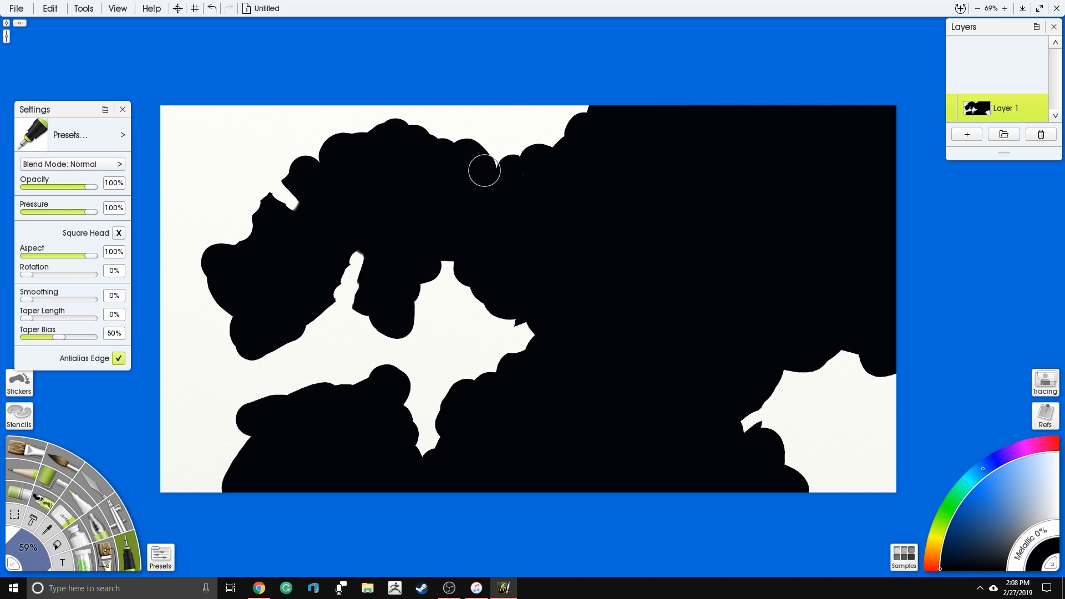
pyautogui.moveTo(349, 202)
pyautogui.mouseDown()
pyautogui.moveTo(335, 243)
pyautogui.moveTo(365, 260)
pyautogui.moveTo(328, 284)
pyautogui.moveTo(371, 244)
pyautogui.mouseUp()
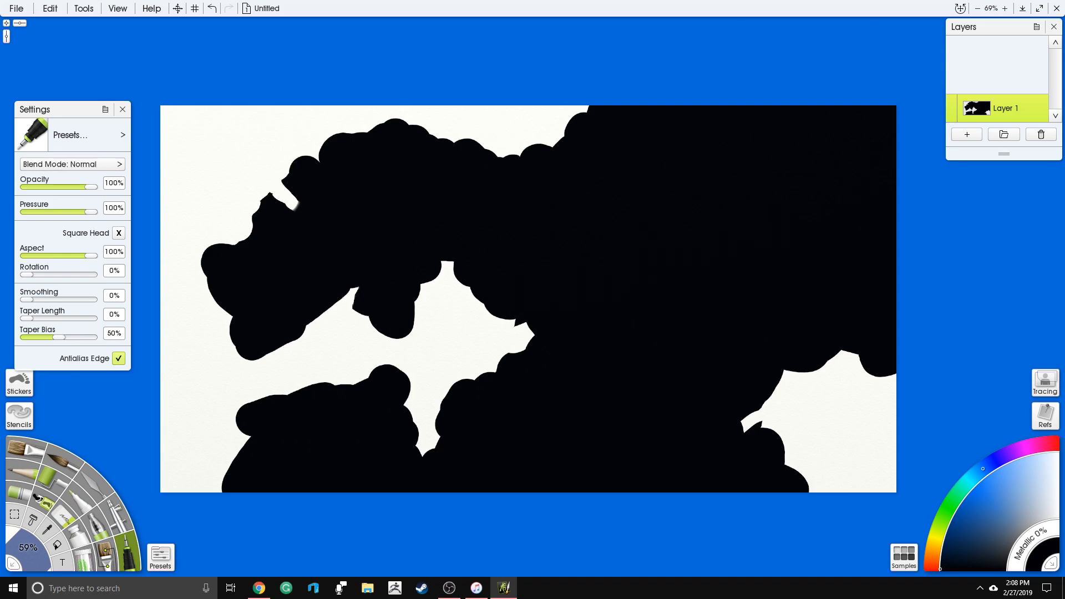
# Set the canvas color to dark green (RGB 24, 108, 35) and the canvas opacity to 0%
pyautogui.scroll(5, 575, 188)
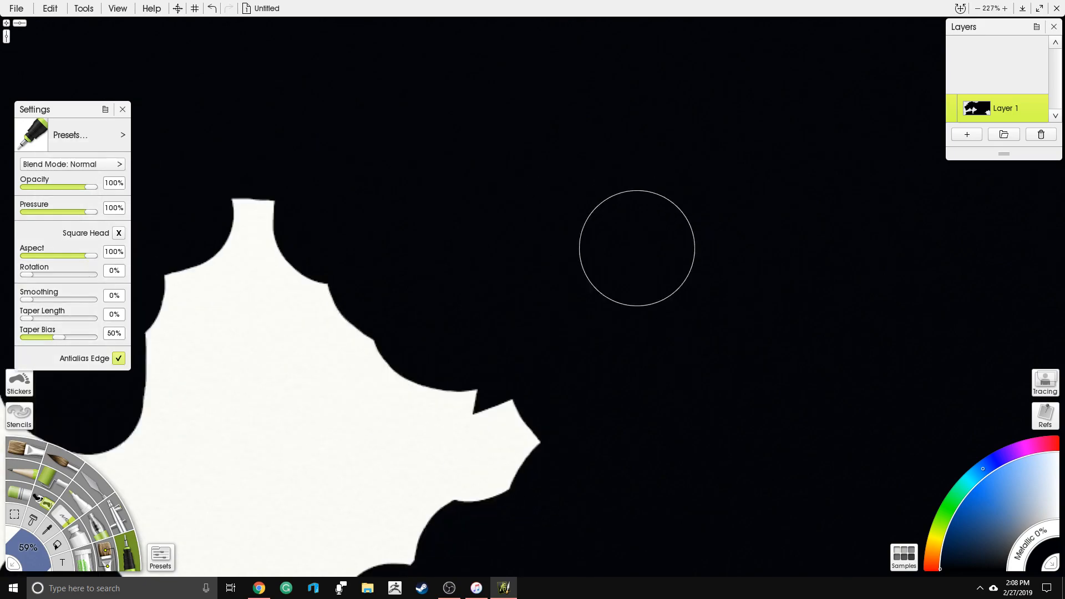
pyautogui.scroll(-4, 725, 207)
pyautogui.rightClick(799, 159)
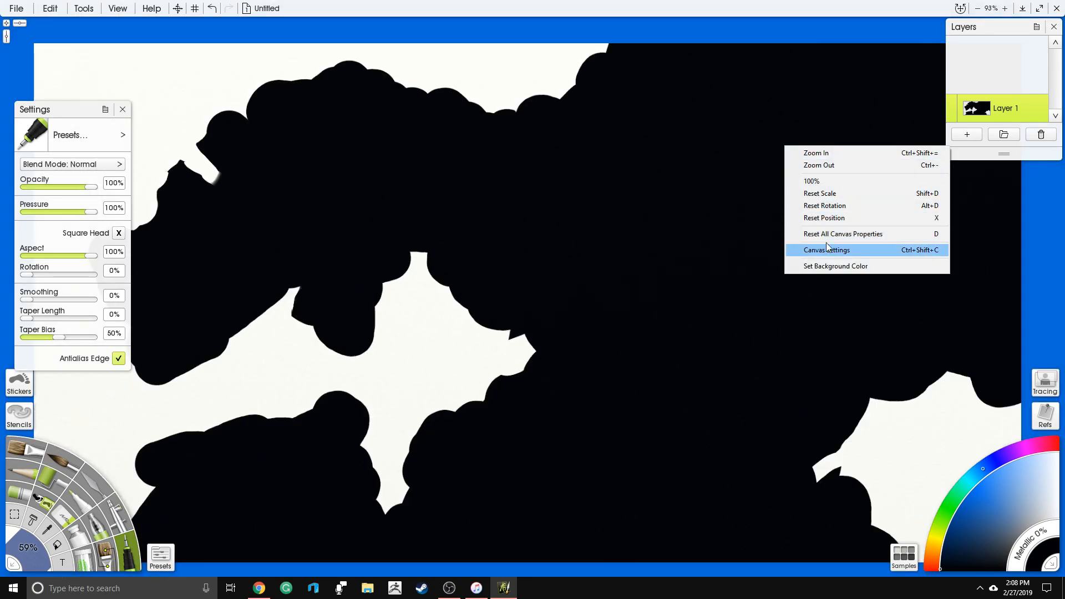
pyautogui.click(848, 250)
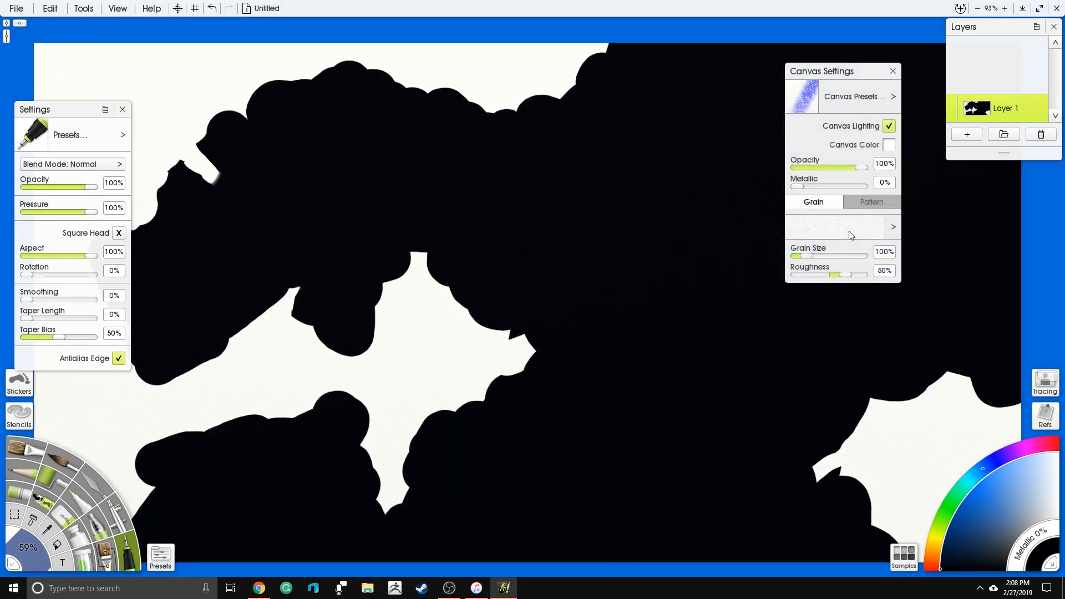
pyautogui.click(889, 146)
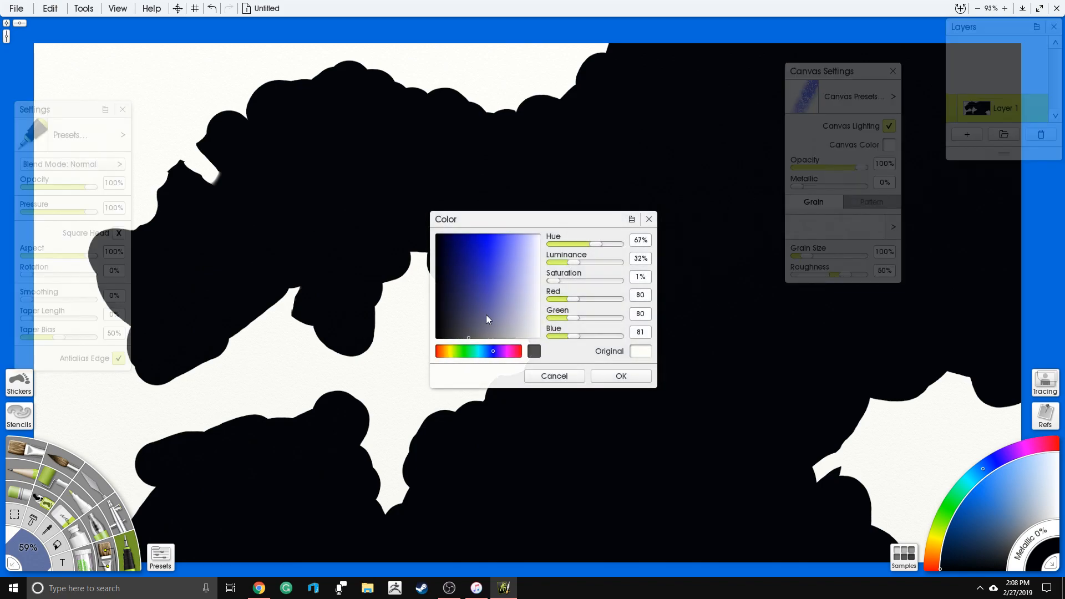
pyautogui.moveTo(465, 355)
pyautogui.mouseDown()
pyautogui.moveTo(475, 349)
pyautogui.moveTo(458, 351)
pyautogui.moveTo(463, 272)
pyautogui.mouseUp()
pyautogui.click(464, 352)
pyautogui.click(604, 375)
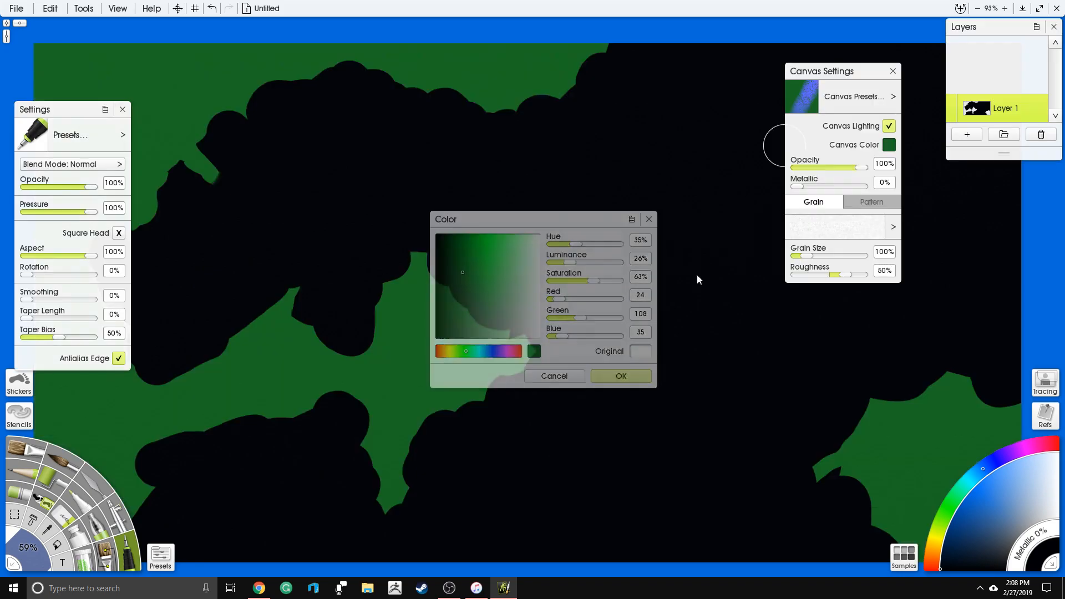
pyautogui.moveTo(856, 174); pyautogui.dragTo(797, 168)
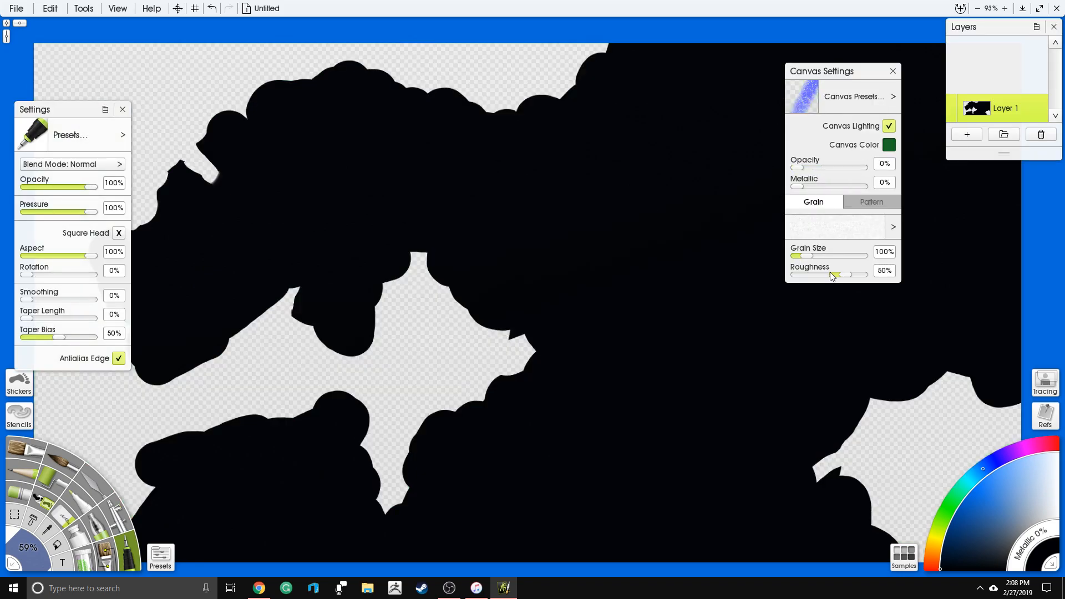
# Set the pen size to 11% and paint jagged coastline along the southwestern landmass, the strait and the inner sea's eastern shore
pyautogui.scroll(-1, 663, 228)
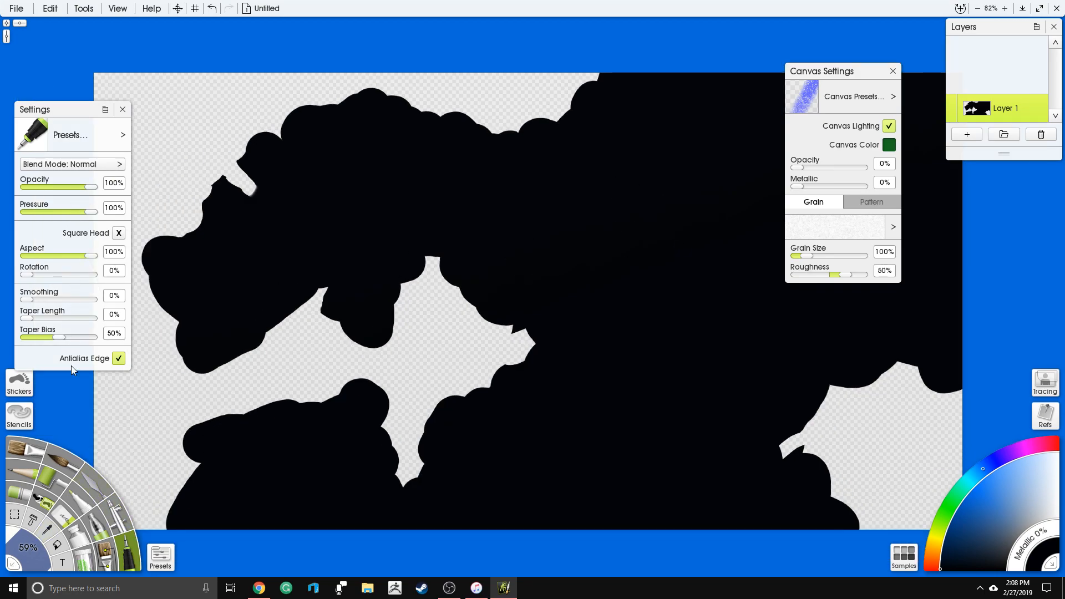
pyautogui.moveTo(33, 550); pyautogui.dragTo(4, 530)
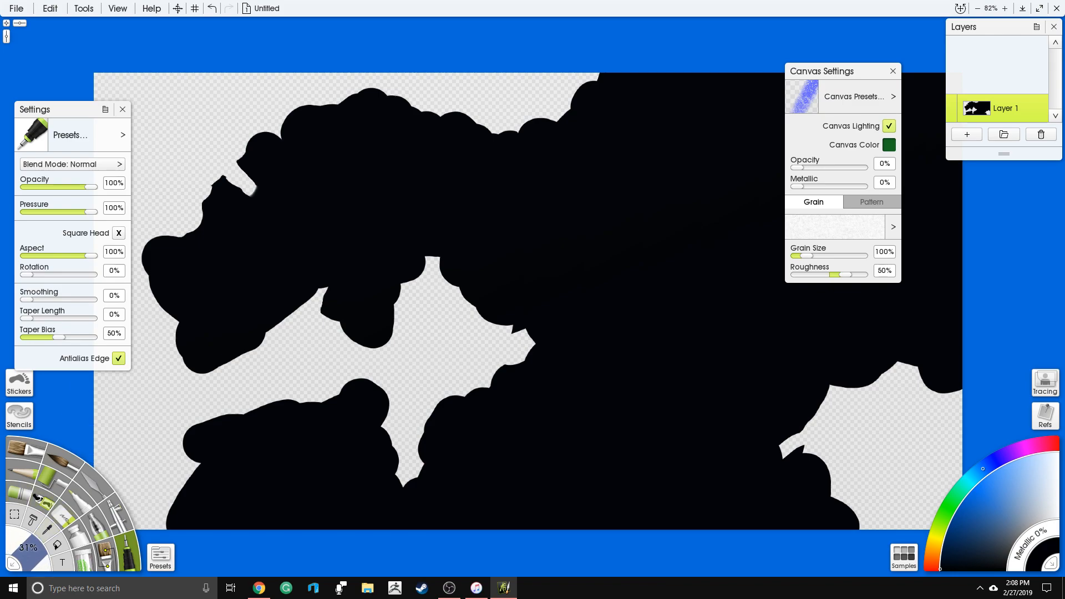
pyautogui.moveTo(40, 569); pyautogui.dragTo(20, 555)
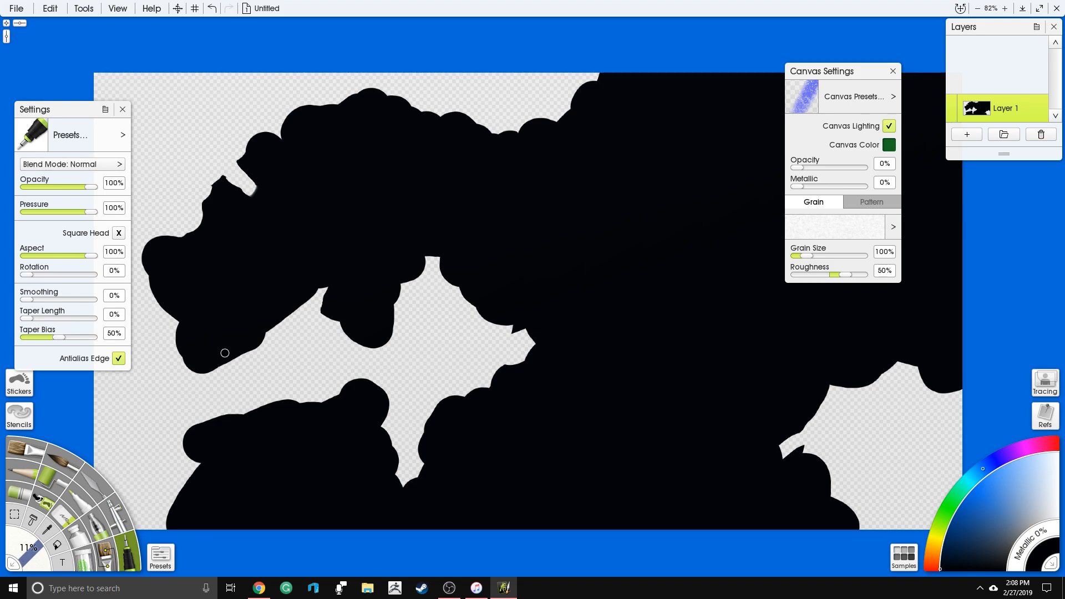
pyautogui.moveTo(204, 429)
pyautogui.mouseDown()
pyautogui.moveTo(167, 429)
pyautogui.moveTo(193, 444)
pyautogui.moveTo(180, 434)
pyautogui.moveTo(192, 428)
pyautogui.moveTo(200, 449)
pyautogui.moveTo(163, 487)
pyautogui.moveTo(184, 483)
pyautogui.moveTo(194, 465)
pyautogui.mouseUp()
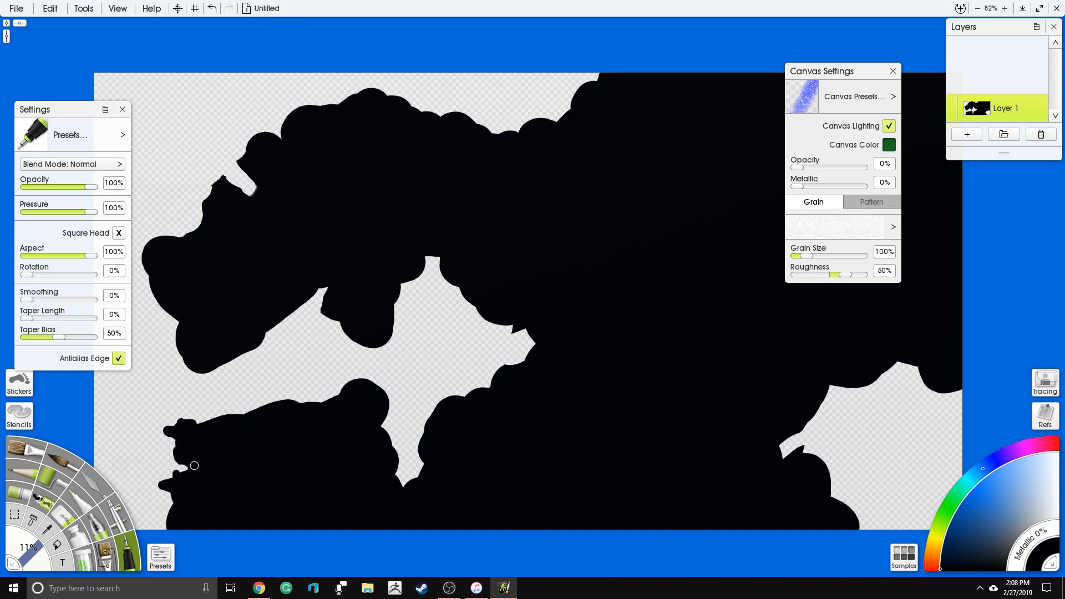
pyautogui.moveTo(168, 512)
pyautogui.mouseDown()
pyautogui.moveTo(148, 524)
pyautogui.moveTo(168, 517)
pyautogui.mouseUp()
pyautogui.moveTo(275, 404)
pyautogui.mouseDown()
pyautogui.moveTo(297, 380)
pyautogui.moveTo(315, 409)
pyautogui.moveTo(288, 408)
pyautogui.moveTo(292, 389)
pyautogui.moveTo(300, 393)
pyautogui.moveTo(276, 408)
pyautogui.moveTo(240, 401)
pyautogui.moveTo(194, 431)
pyautogui.moveTo(233, 402)
pyautogui.moveTo(251, 416)
pyautogui.moveTo(240, 407)
pyautogui.moveTo(289, 386)
pyautogui.moveTo(345, 392)
pyautogui.moveTo(297, 392)
pyautogui.moveTo(324, 402)
pyautogui.moveTo(365, 371)
pyautogui.moveTo(393, 390)
pyautogui.moveTo(352, 380)
pyautogui.mouseUp()
pyautogui.moveTo(385, 434)
pyautogui.mouseDown()
pyautogui.moveTo(410, 487)
pyautogui.moveTo(423, 469)
pyautogui.moveTo(414, 426)
pyautogui.moveTo(424, 435)
pyautogui.moveTo(442, 389)
pyautogui.moveTo(458, 399)
pyautogui.moveTo(488, 390)
pyautogui.moveTo(497, 366)
pyautogui.moveTo(521, 367)
pyautogui.moveTo(532, 350)
pyautogui.moveTo(534, 339)
pyautogui.moveTo(508, 332)
pyautogui.moveTo(518, 321)
pyautogui.moveTo(483, 328)
pyautogui.moveTo(466, 296)
pyautogui.mouseUp()
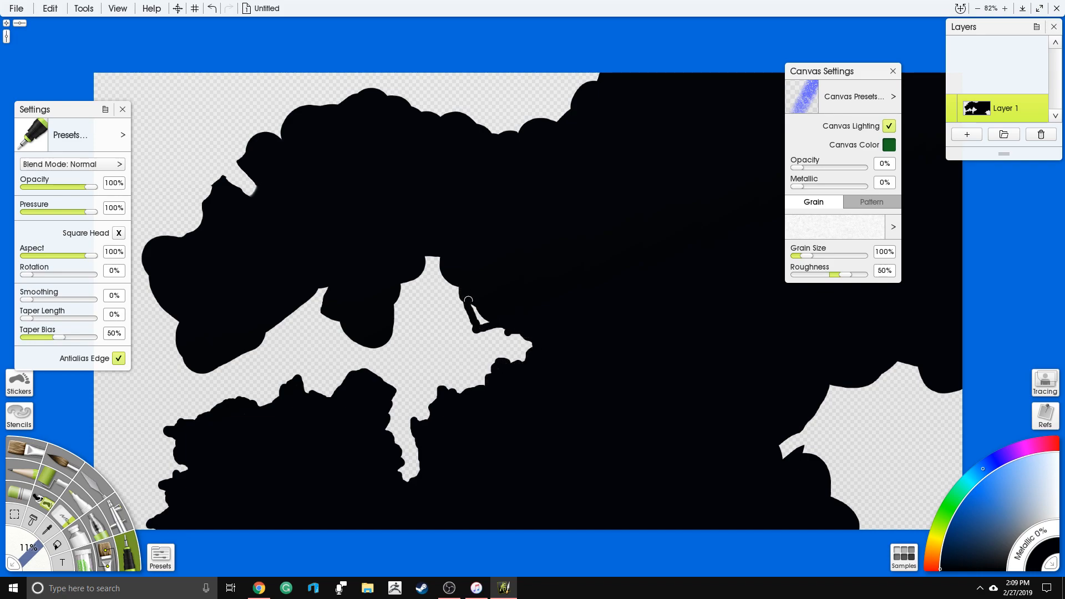
# Paint jagged coastline along the inner sea's northern shore and the northwestern peninsula's southern coast
pyautogui.moveTo(362, 334)
pyautogui.mouseDown()
pyautogui.moveTo(385, 356)
pyautogui.moveTo(398, 329)
pyautogui.moveTo(393, 309)
pyautogui.moveTo(385, 339)
pyautogui.moveTo(391, 310)
pyautogui.moveTo(428, 257)
pyautogui.mouseUp()
pyautogui.moveTo(396, 300)
pyautogui.mouseDown()
pyautogui.moveTo(439, 251)
pyautogui.moveTo(442, 278)
pyautogui.moveTo(436, 257)
pyautogui.mouseUp()
pyautogui.moveTo(456, 302); pyautogui.dragTo(461, 307)
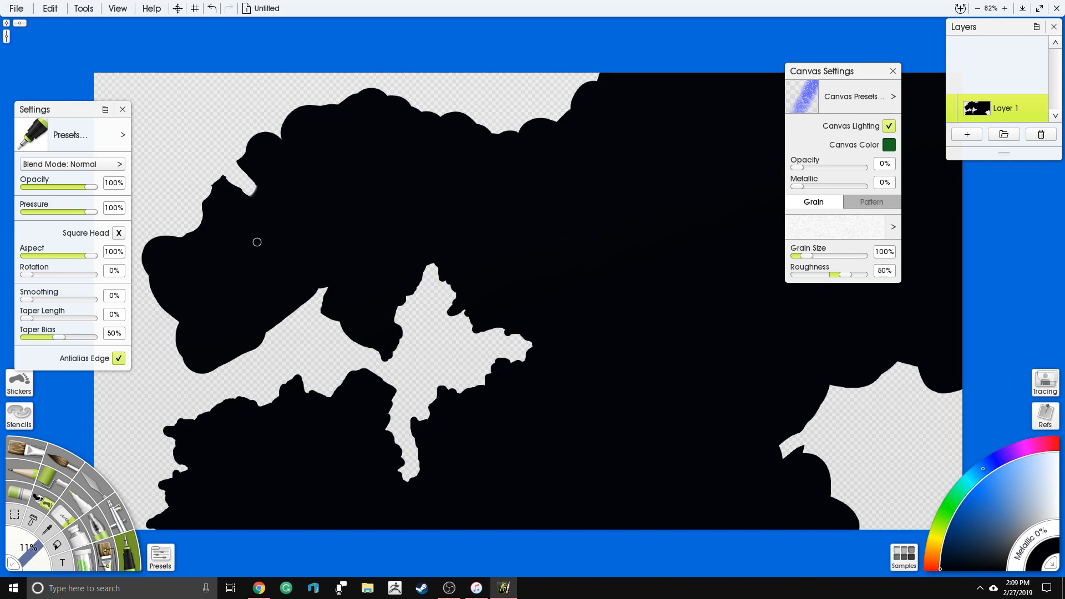
pyautogui.moveTo(222, 353)
pyautogui.mouseDown()
pyautogui.moveTo(261, 356)
pyautogui.moveTo(266, 337)
pyautogui.moveTo(250, 347)
pyautogui.moveTo(264, 331)
pyautogui.moveTo(328, 287)
pyautogui.moveTo(315, 296)
pyautogui.moveTo(339, 323)
pyautogui.moveTo(353, 340)
pyautogui.mouseUp()
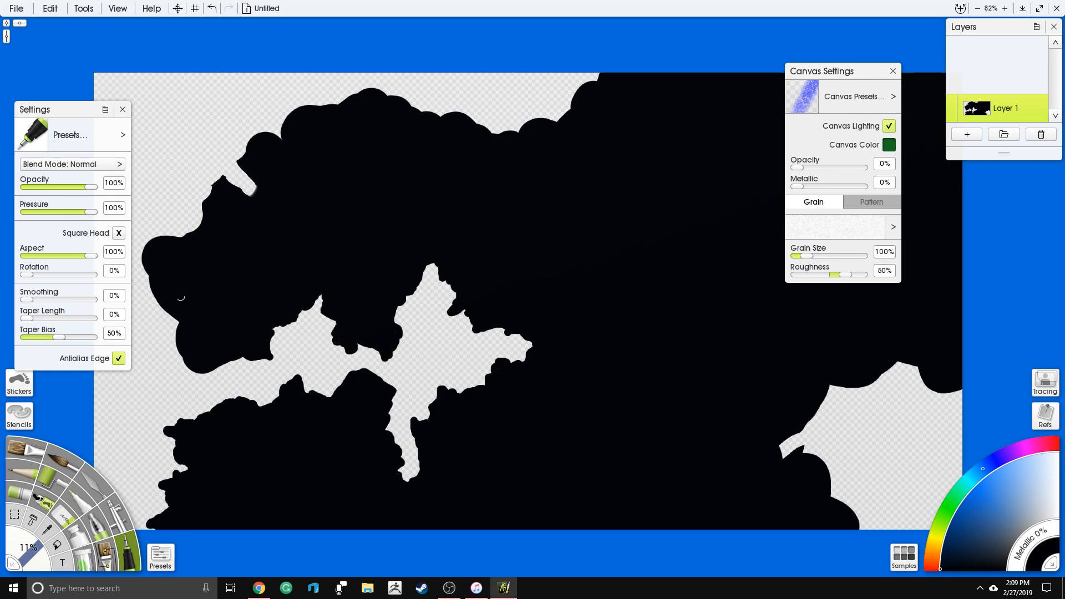
# Roughen the western and northern coastline of the upper landmass with small jagged black ink strokes
pyautogui.moveTo(146, 257)
pyautogui.mouseDown()
pyautogui.moveTo(159, 292)
pyautogui.moveTo(143, 262)
pyautogui.moveTo(157, 241)
pyautogui.moveTo(139, 278)
pyautogui.moveTo(135, 261)
pyautogui.moveTo(161, 305)
pyautogui.moveTo(142, 276)
pyautogui.moveTo(158, 330)
pyautogui.moveTo(180, 350)
pyautogui.moveTo(162, 323)
pyautogui.mouseUp()
pyautogui.moveTo(197, 373)
pyautogui.mouseDown()
pyautogui.moveTo(224, 358)
pyautogui.moveTo(205, 374)
pyautogui.mouseUp()
pyautogui.moveTo(190, 189)
pyautogui.mouseDown()
pyautogui.moveTo(208, 179)
pyautogui.moveTo(201, 207)
pyautogui.moveTo(204, 198)
pyautogui.mouseUp()
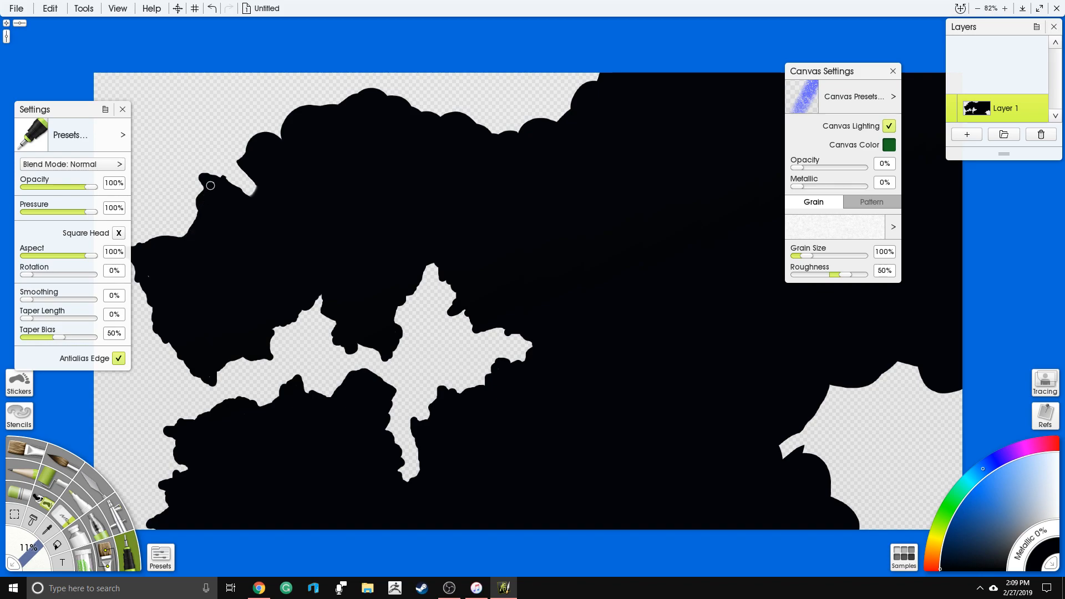
pyautogui.moveTo(253, 145)
pyautogui.mouseDown()
pyautogui.moveTo(230, 149)
pyautogui.moveTo(244, 168)
pyautogui.mouseUp()
pyautogui.moveTo(284, 126)
pyautogui.mouseDown()
pyautogui.moveTo(253, 123)
pyautogui.moveTo(242, 142)
pyautogui.moveTo(270, 142)
pyautogui.moveTo(299, 99)
pyautogui.moveTo(331, 101)
pyautogui.mouseUp()
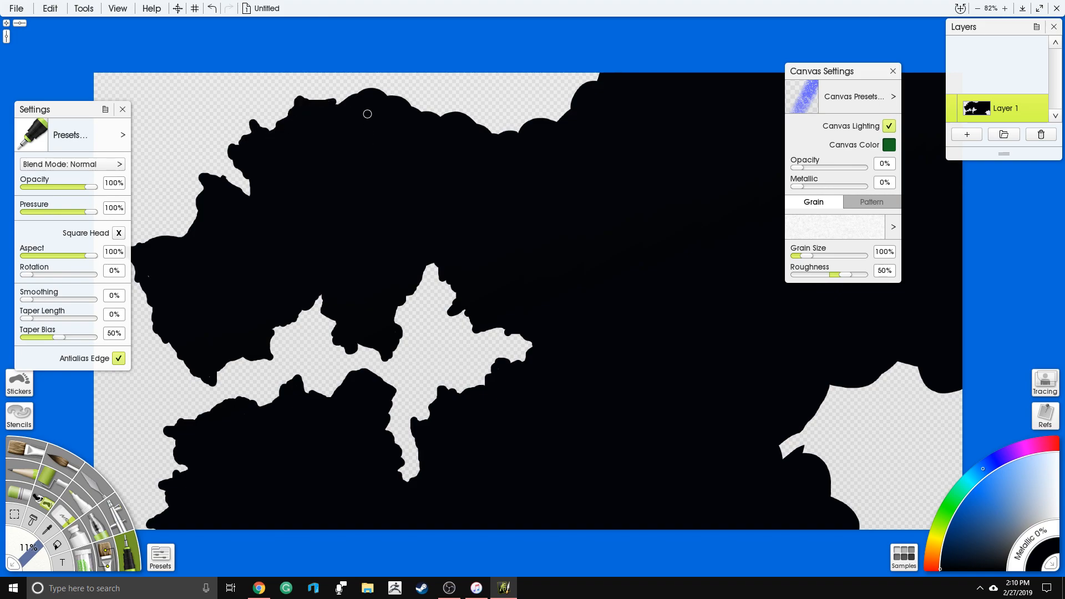
pyautogui.moveTo(379, 89)
pyautogui.mouseDown()
pyautogui.moveTo(437, 113)
pyautogui.moveTo(465, 102)
pyautogui.moveTo(518, 122)
pyautogui.moveTo(517, 137)
pyautogui.moveTo(505, 117)
pyautogui.moveTo(472, 122)
pyautogui.mouseUp()
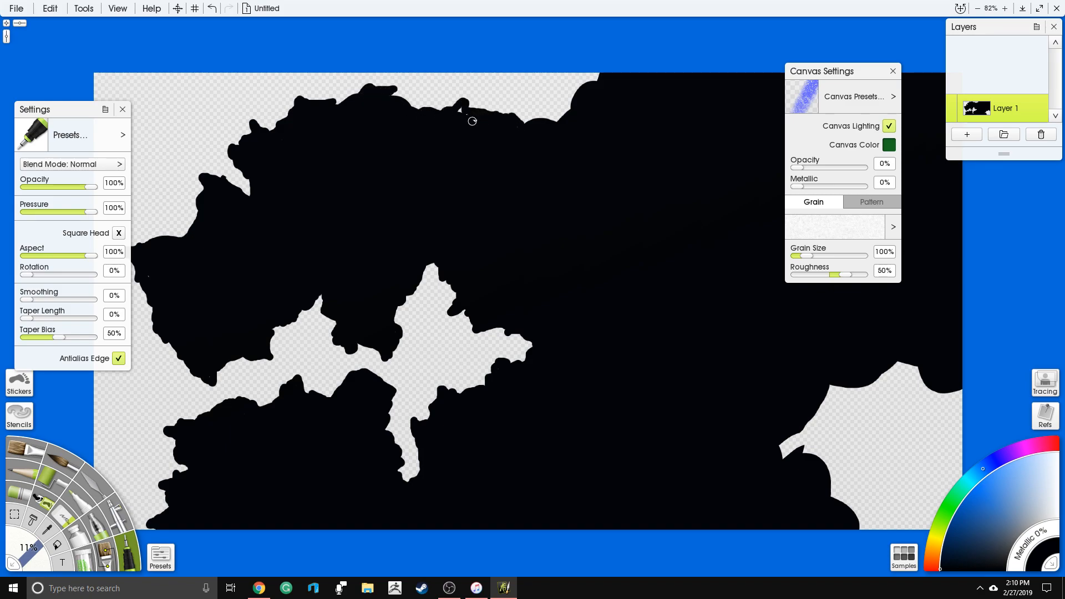
pyautogui.moveTo(585, 95)
pyautogui.mouseDown()
pyautogui.moveTo(533, 119)
pyautogui.moveTo(574, 93)
pyautogui.moveTo(550, 85)
pyautogui.moveTo(553, 100)
pyautogui.moveTo(527, 126)
pyautogui.mouseUp()
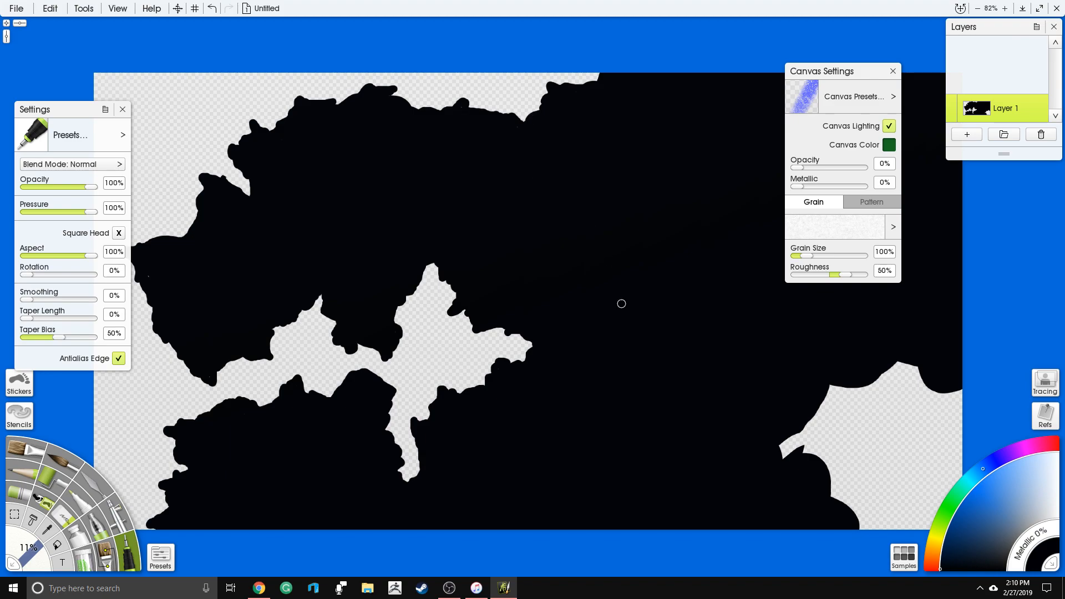
# Roughen the smooth coastline around the southeastern bay with jagged black ink strokes down to the canvas edge
pyautogui.moveTo(621, 303); pyautogui.dragTo(336, 264)
pyautogui.moveTo(528, 348)
pyautogui.mouseDown()
pyautogui.moveTo(587, 351)
pyautogui.moveTo(575, 343)
pyautogui.mouseUp()
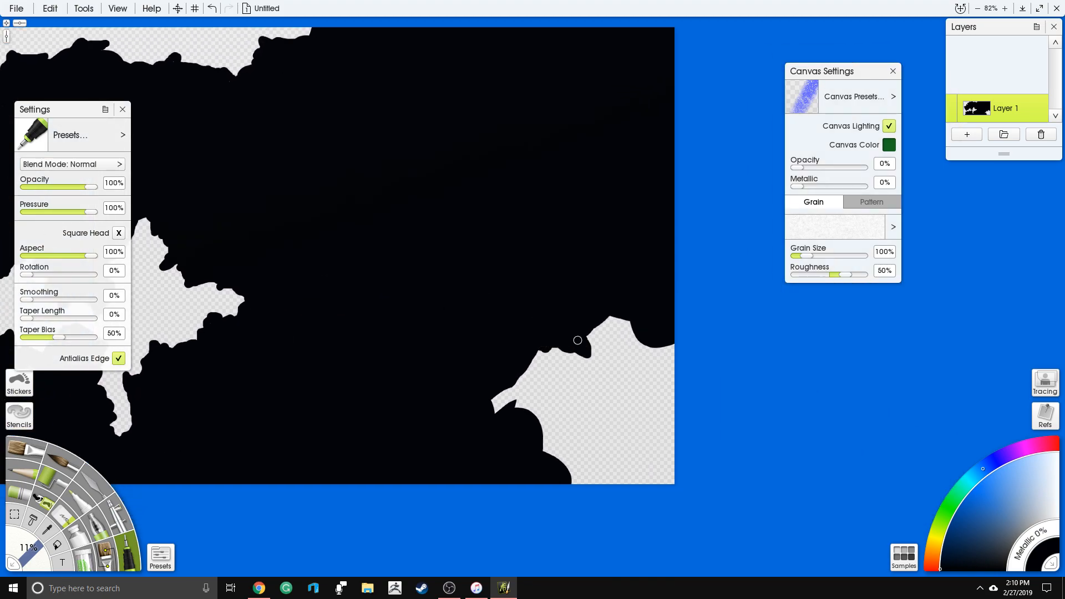
pyautogui.moveTo(605, 376)
pyautogui.mouseDown()
pyautogui.moveTo(592, 380)
pyautogui.moveTo(600, 374)
pyautogui.moveTo(585, 359)
pyautogui.moveTo(600, 349)
pyautogui.moveTo(589, 343)
pyautogui.moveTo(625, 316)
pyautogui.moveTo(633, 333)
pyautogui.moveTo(608, 344)
pyautogui.moveTo(660, 336)
pyautogui.moveTo(679, 351)
pyautogui.mouseUp()
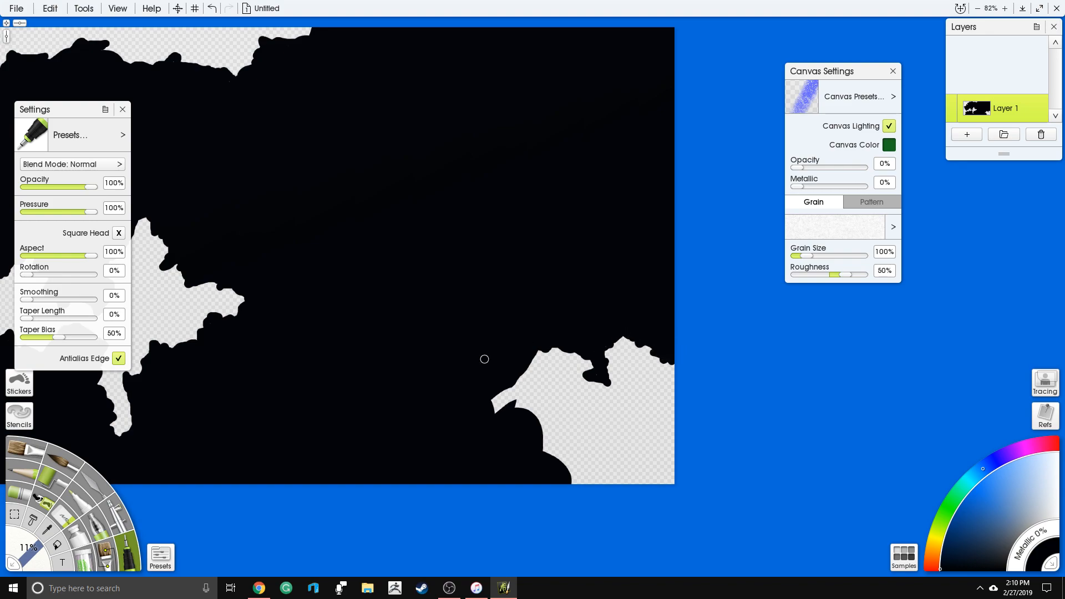
pyautogui.moveTo(488, 400); pyautogui.dragTo(532, 359)
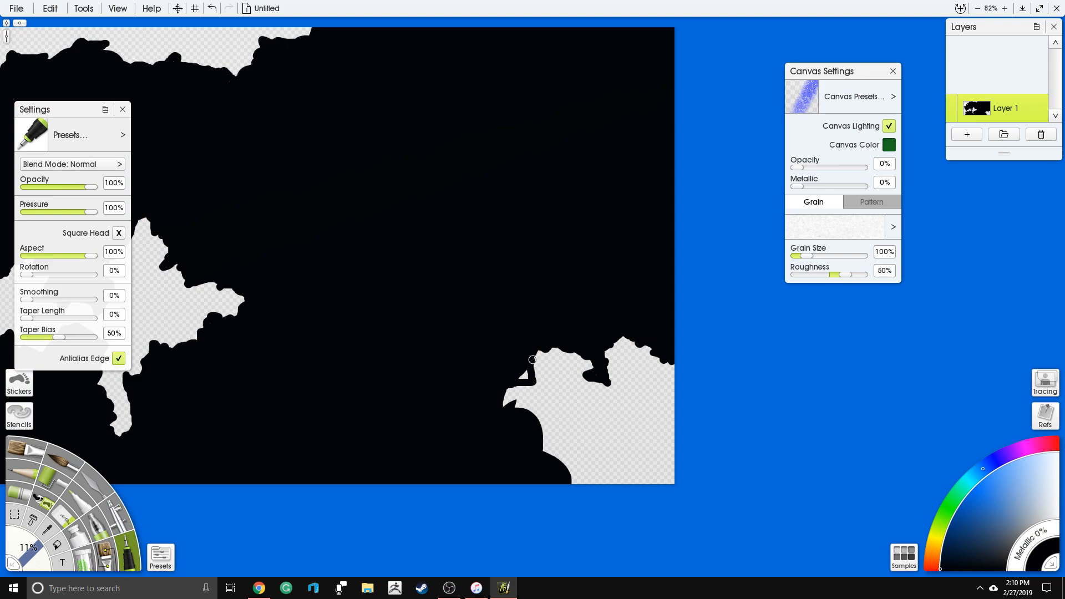
pyautogui.moveTo(507, 409)
pyautogui.mouseDown()
pyautogui.moveTo(549, 422)
pyautogui.moveTo(510, 385)
pyautogui.mouseUp()
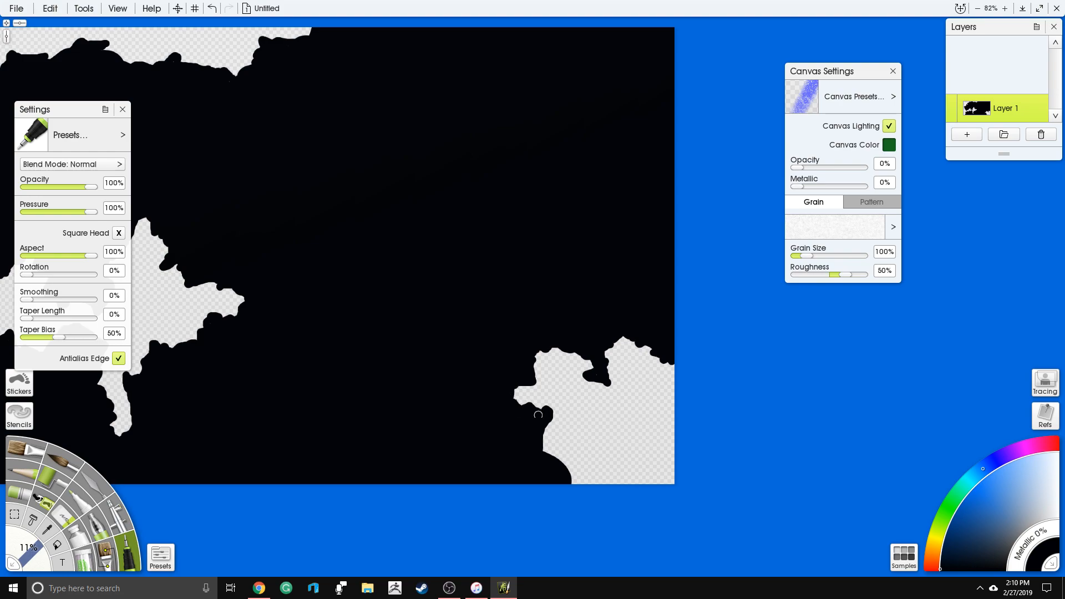
pyautogui.moveTo(557, 454)
pyautogui.mouseDown()
pyautogui.moveTo(575, 460)
pyautogui.moveTo(587, 489)
pyautogui.moveTo(723, 481)
pyautogui.moveTo(764, 491)
pyautogui.mouseUp()
# Lock the transparency of Layer 1 so painting stays inside the black landmass
pyautogui.scroll(-2, 683, 394)
pyautogui.moveTo(484, 252); pyautogui.dragTo(520, 257)
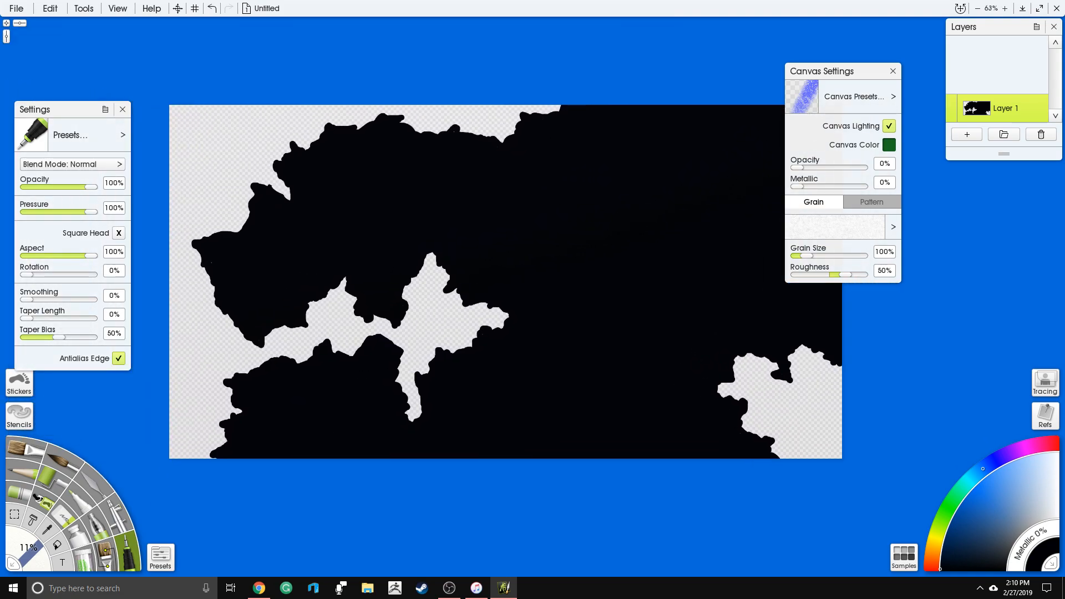
pyautogui.click(1042, 102)
pyautogui.click(1045, 116)
# Switch to the Paint Tube with a dark green colour and set its size to 500%
pyautogui.moveTo(496, 277); pyautogui.dragTo(508, 275)
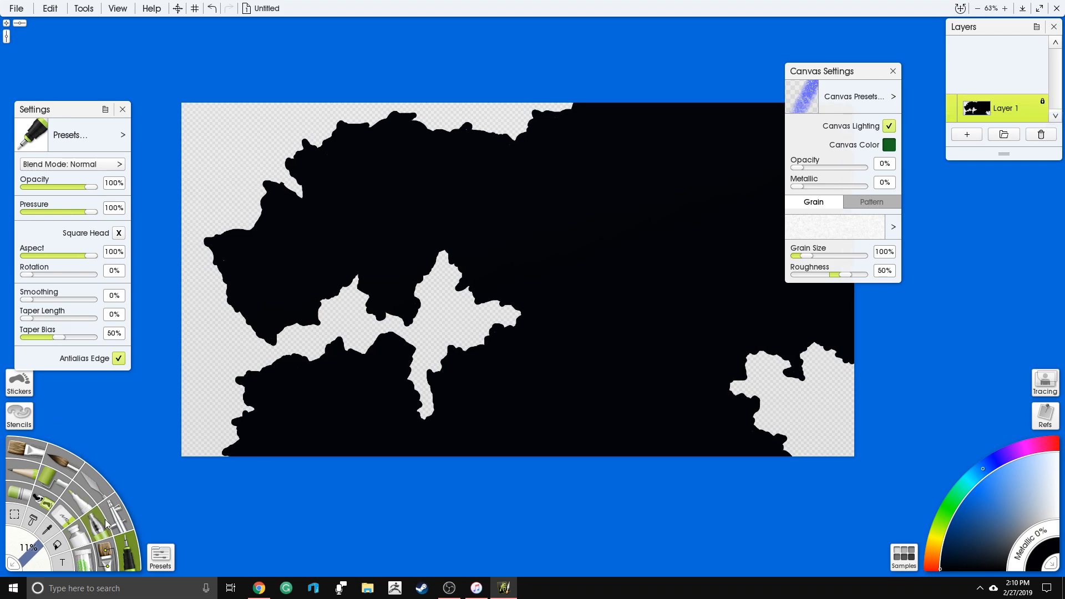
pyautogui.click(89, 549)
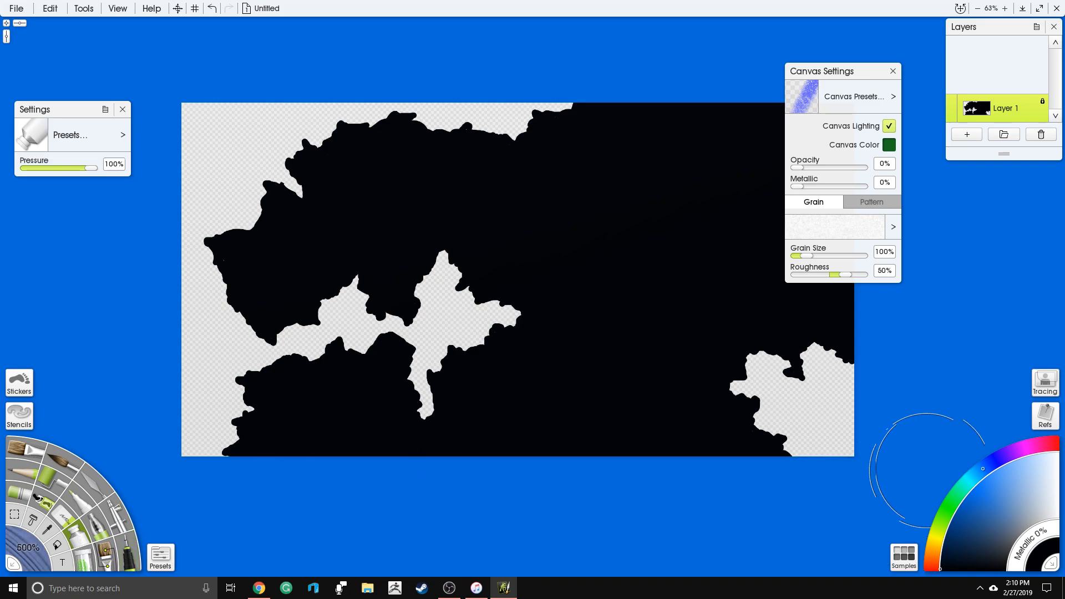
pyautogui.click(950, 507)
pyautogui.click(996, 510)
pyautogui.moveTo(996, 510); pyautogui.dragTo(972, 534)
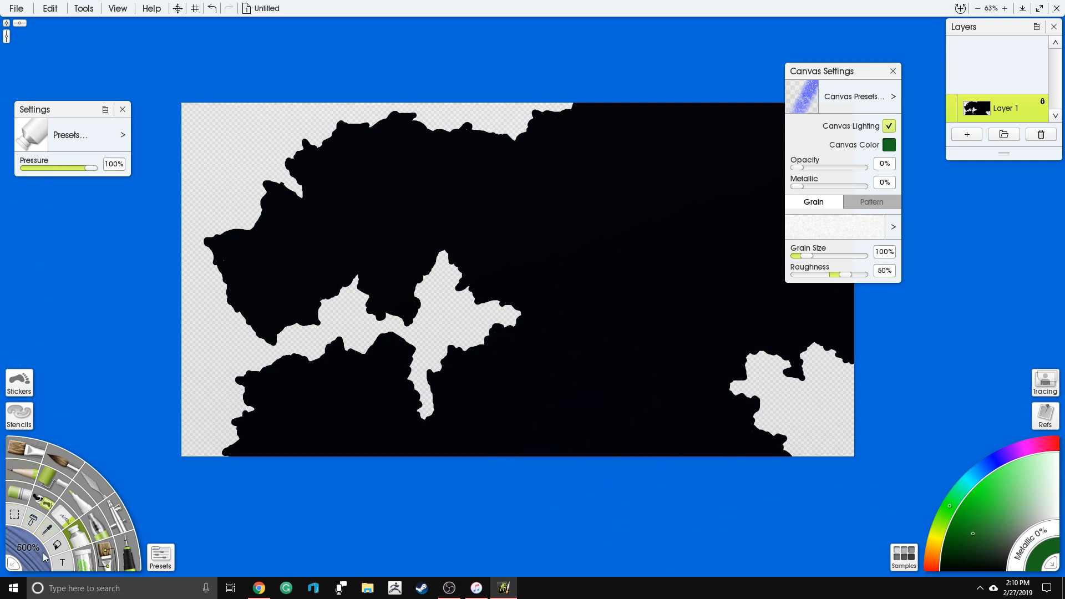
pyautogui.moveTo(42, 553); pyautogui.dragTo(30, 536)
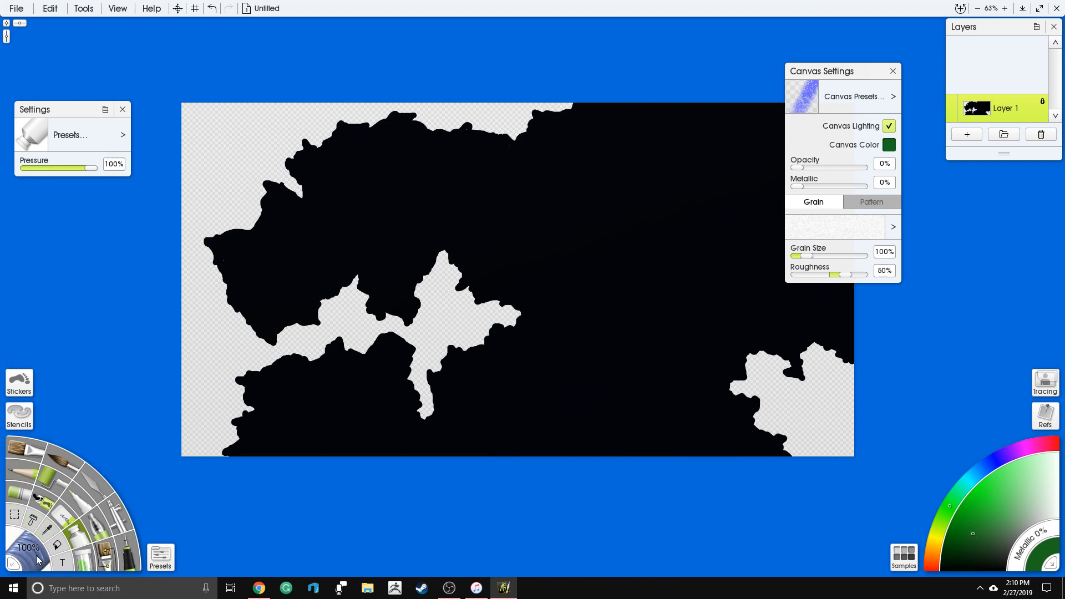
pyautogui.click(30, 549)
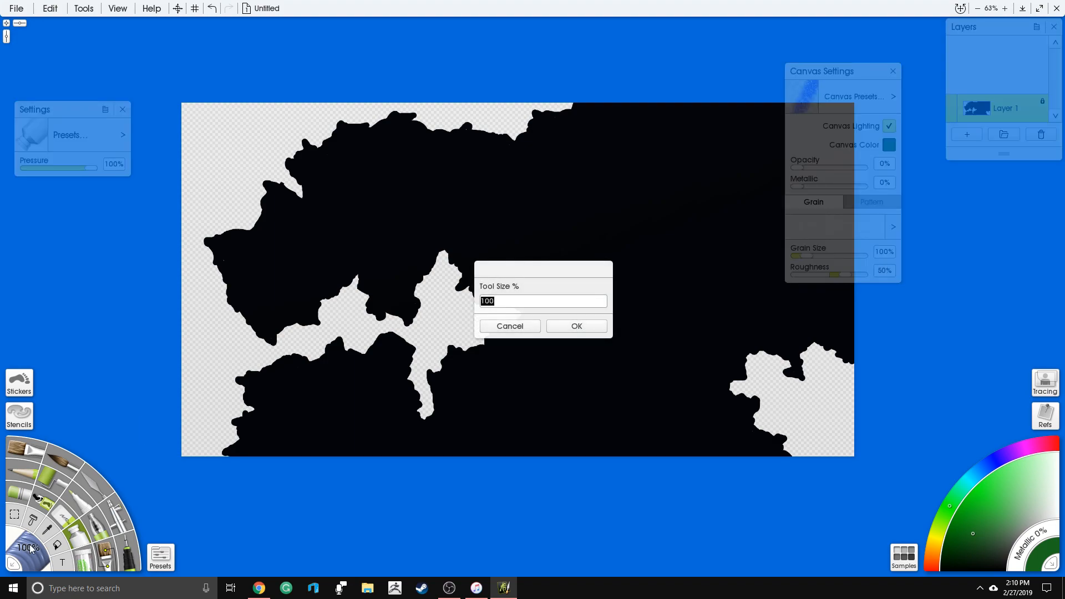
pyautogui.write('500')
pyautogui.press('Return')
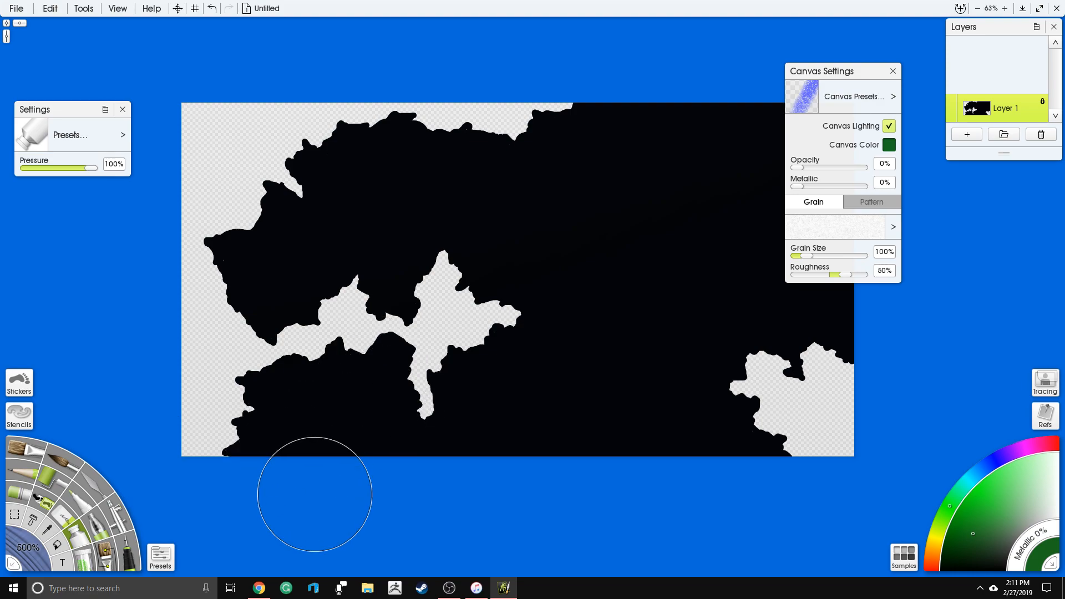
# Cover the entire black landmass on Layer 1 with thick dark green tube paint
pyautogui.moveTo(238, 447)
pyautogui.mouseDown()
pyautogui.moveTo(299, 376)
pyautogui.moveTo(358, 350)
pyautogui.moveTo(386, 363)
pyautogui.moveTo(397, 393)
pyautogui.moveTo(442, 406)
pyautogui.moveTo(499, 356)
pyautogui.moveTo(518, 321)
pyautogui.moveTo(466, 283)
pyautogui.moveTo(302, 307)
pyautogui.moveTo(248, 289)
pyautogui.moveTo(223, 246)
pyautogui.moveTo(264, 195)
pyautogui.moveTo(301, 169)
pyautogui.moveTo(359, 144)
pyautogui.moveTo(414, 149)
pyautogui.moveTo(609, 97)
pyautogui.moveTo(788, 112)
pyautogui.moveTo(840, 138)
pyautogui.moveTo(861, 319)
pyautogui.moveTo(777, 335)
pyautogui.moveTo(726, 383)
pyautogui.moveTo(776, 451)
pyautogui.moveTo(431, 473)
pyautogui.moveTo(341, 465)
pyautogui.moveTo(284, 482)
pyautogui.mouseUp()
pyautogui.moveTo(573, 336)
pyautogui.mouseDown()
pyautogui.moveTo(543, 269)
pyautogui.moveTo(486, 232)
pyautogui.moveTo(394, 220)
pyautogui.moveTo(332, 229)
pyautogui.moveTo(540, 160)
pyautogui.moveTo(658, 150)
pyautogui.moveTo(828, 197)
pyautogui.moveTo(697, 260)
pyautogui.moveTo(694, 351)
pyautogui.moveTo(628, 400)
pyautogui.moveTo(445, 445)
pyautogui.moveTo(287, 472)
pyautogui.moveTo(221, 469)
pyautogui.mouseUp()
pyautogui.moveTo(651, 195)
pyautogui.mouseDown()
pyautogui.moveTo(635, 251)
pyautogui.moveTo(555, 231)
pyautogui.moveTo(395, 232)
pyautogui.moveTo(238, 253)
pyautogui.moveTo(281, 193)
pyautogui.moveTo(569, 94)
pyautogui.moveTo(759, 77)
pyautogui.moveTo(841, 103)
pyautogui.moveTo(879, 157)
pyautogui.moveTo(846, 282)
pyautogui.moveTo(761, 322)
pyautogui.moveTo(763, 395)
pyautogui.moveTo(688, 444)
pyautogui.moveTo(551, 467)
pyautogui.moveTo(244, 465)
pyautogui.moveTo(261, 396)
pyautogui.moveTo(416, 330)
pyautogui.moveTo(513, 330)
pyautogui.moveTo(547, 297)
pyautogui.moveTo(354, 296)
pyautogui.moveTo(219, 263)
pyautogui.mouseUp()
# Add a new layer, choose the Ink Pen, and save the current dark green as a colour sample
pyautogui.click(979, 132)
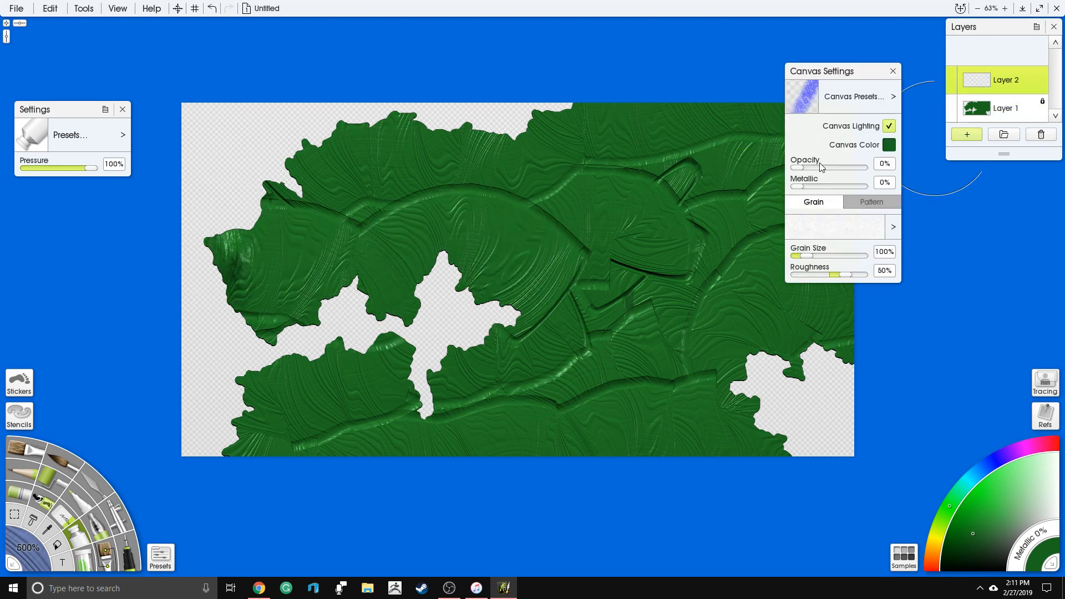
pyautogui.click(131, 546)
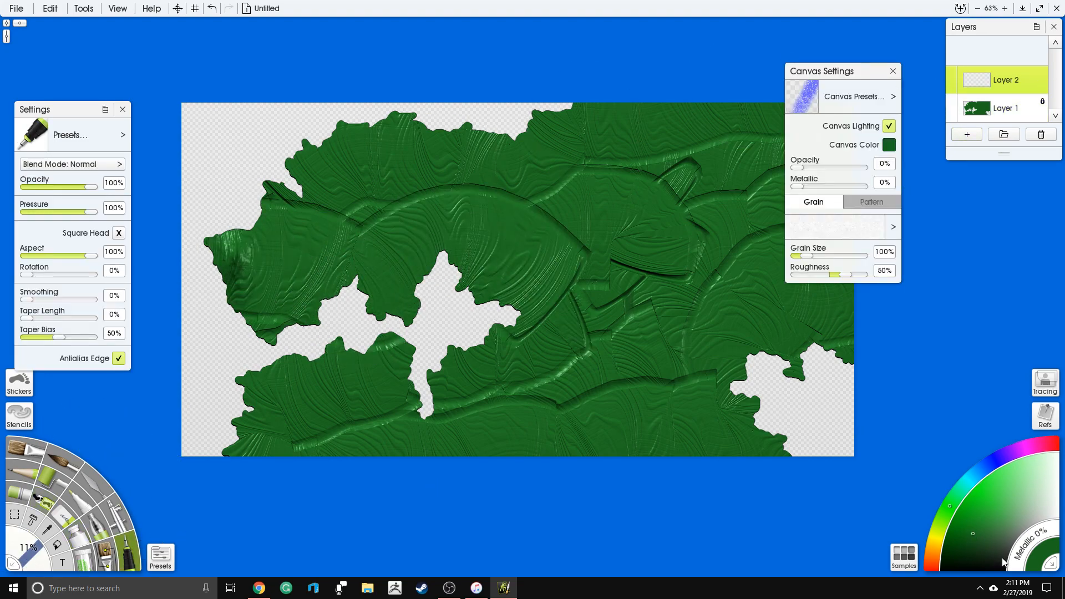
pyautogui.click(908, 560)
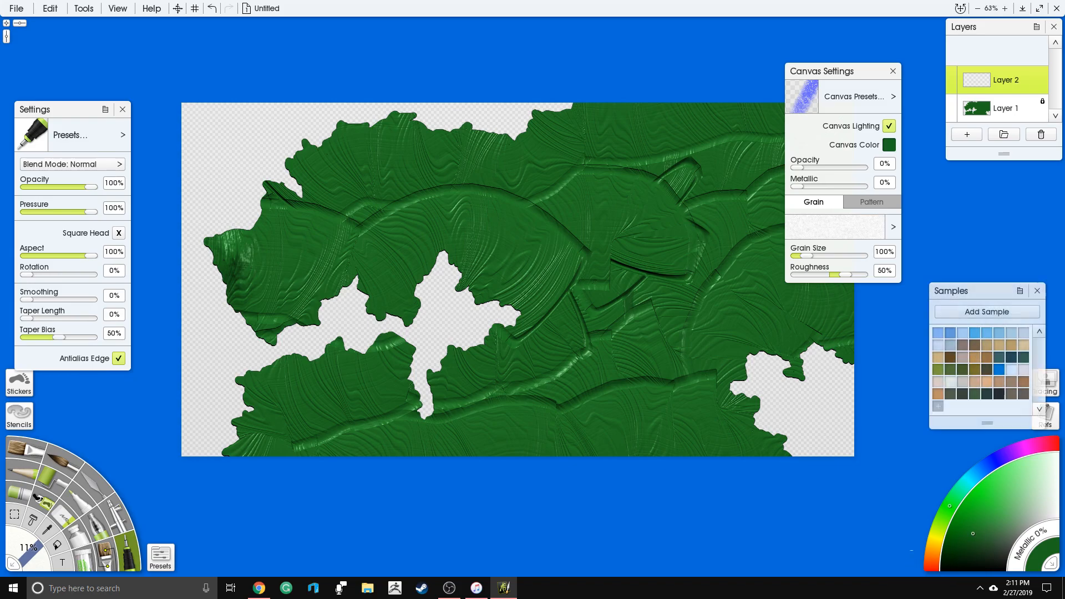
pyautogui.click(986, 312)
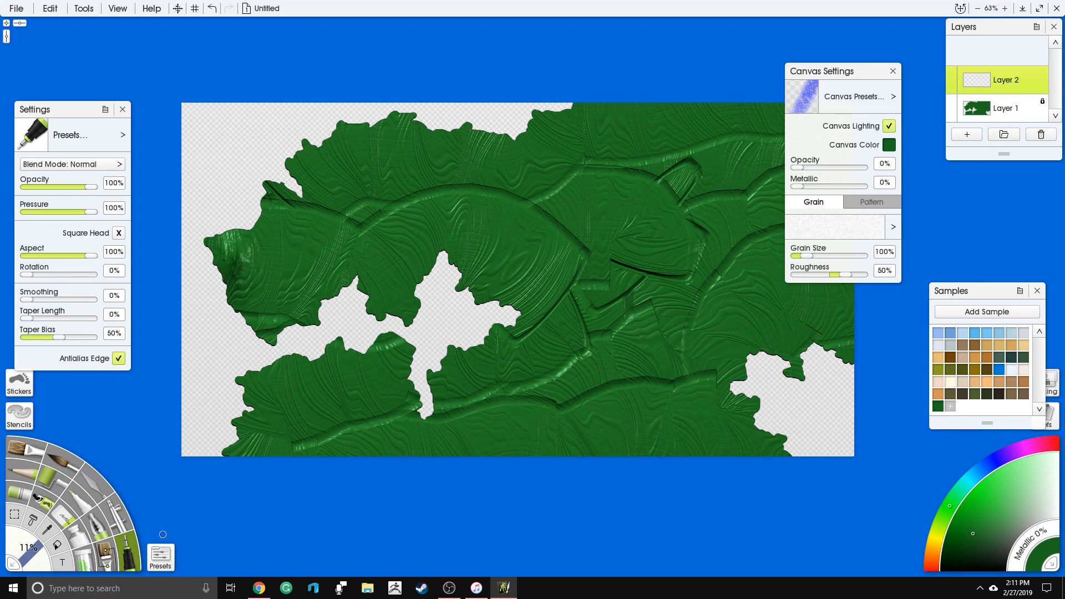
# Try sketching a filled dark brown mountain on Layer 2 in the middle of the landmass, and delete that layer
pyautogui.click(992, 395)
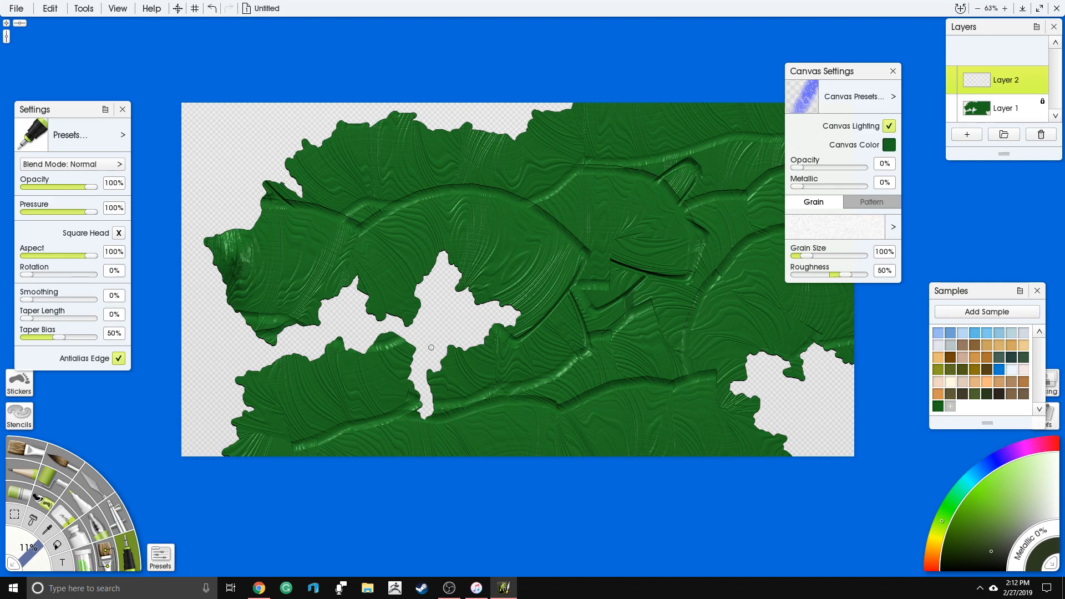
pyautogui.moveTo(476, 330); pyautogui.dragTo(684, 320)
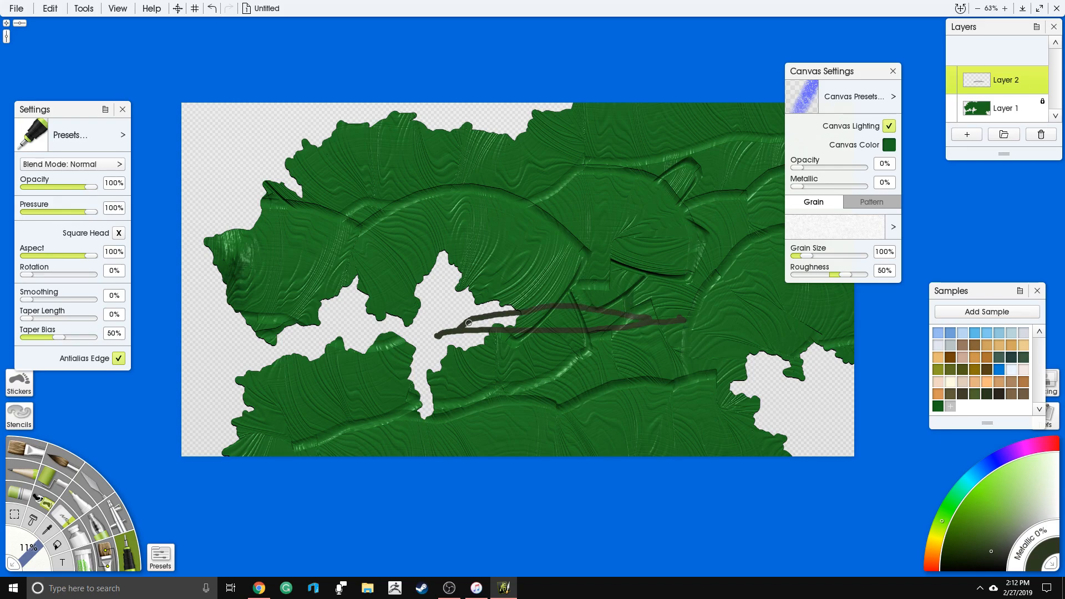
pyautogui.moveTo(513, 324); pyautogui.dragTo(553, 322)
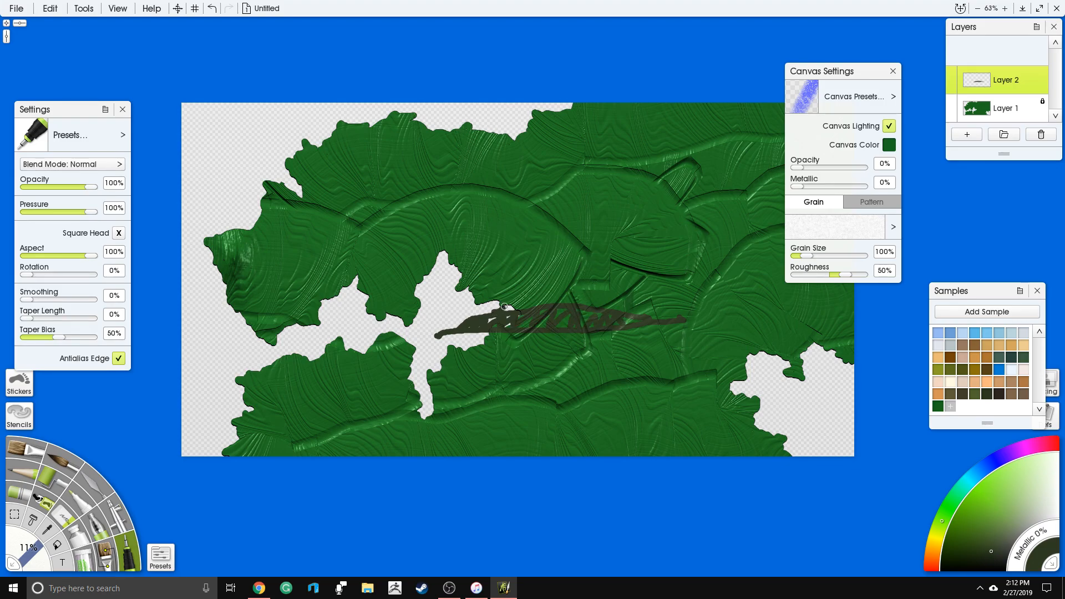
pyautogui.moveTo(513, 308); pyautogui.dragTo(548, 286)
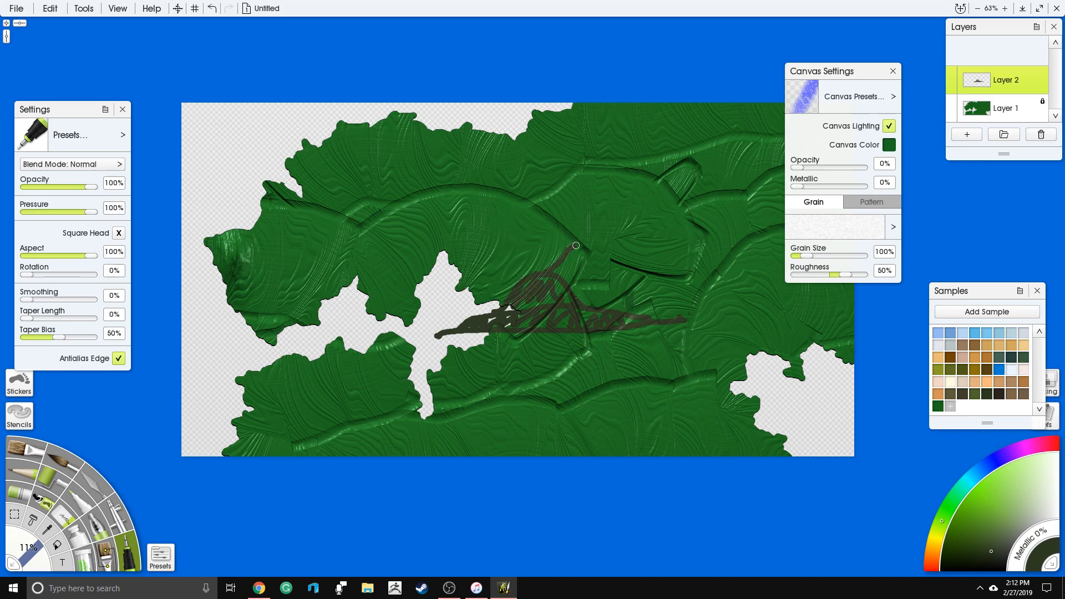
pyautogui.moveTo(569, 253)
pyautogui.mouseDown()
pyautogui.moveTo(590, 300)
pyautogui.moveTo(619, 287)
pyautogui.mouseUp()
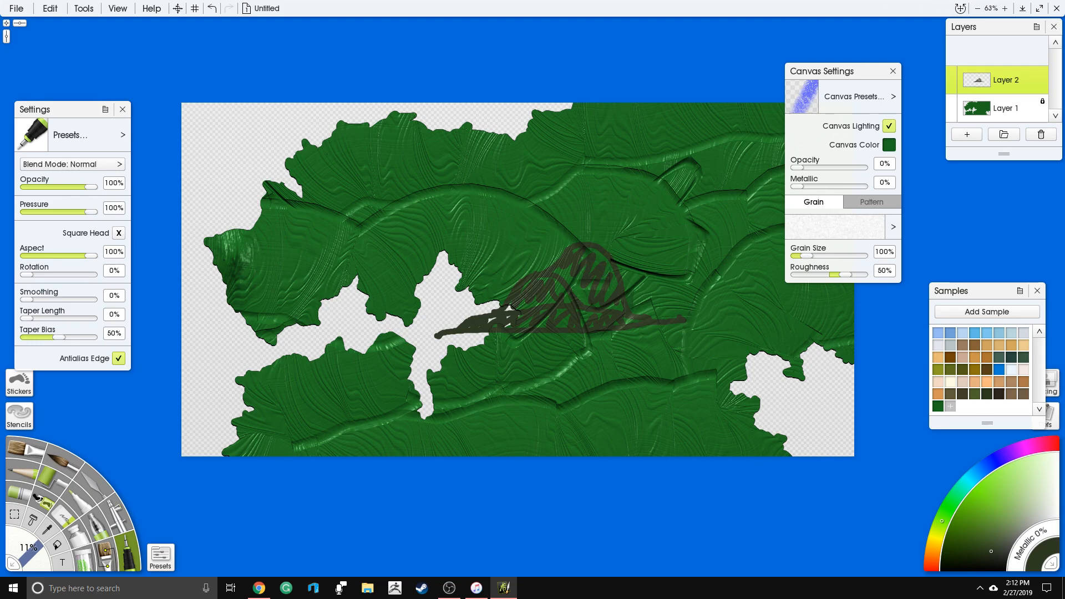
pyautogui.click(1041, 134)
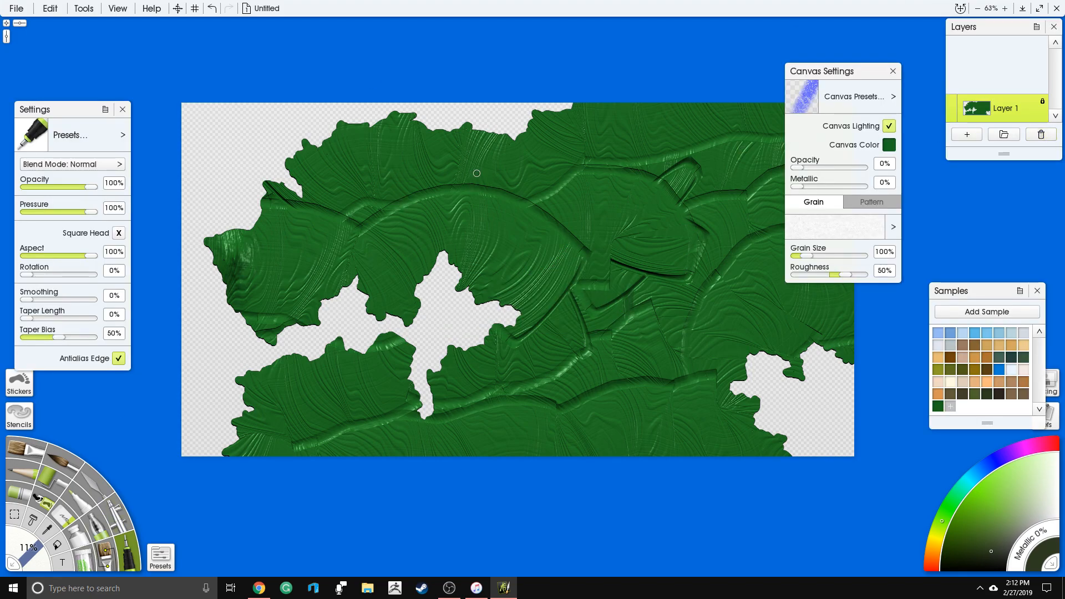
# Set Layer 1's bump blend mode to Add
pyautogui.click(84, 8)
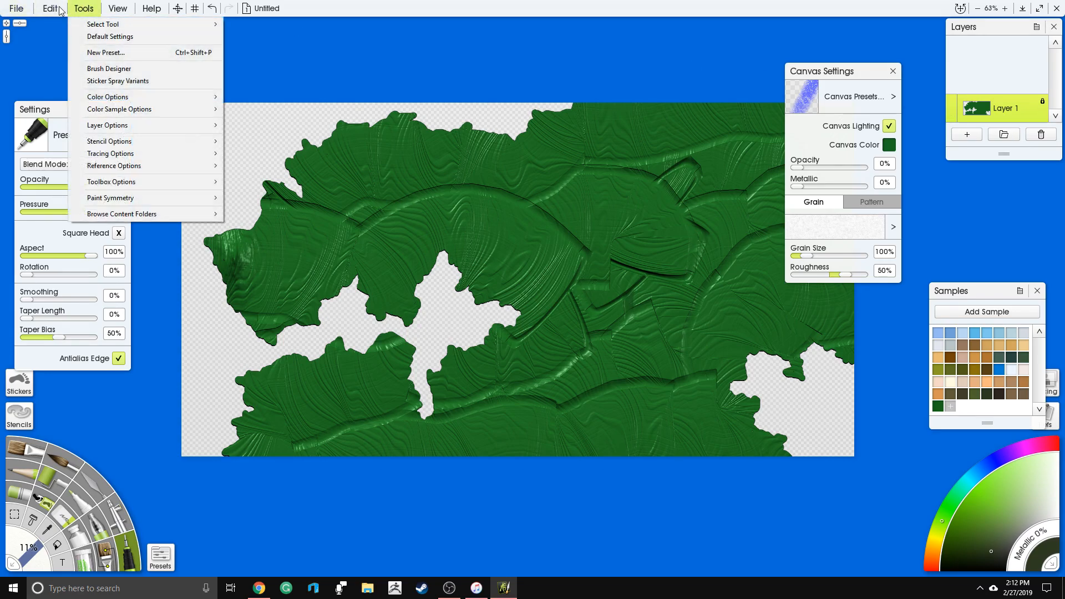
pyautogui.moveTo(61, 11)
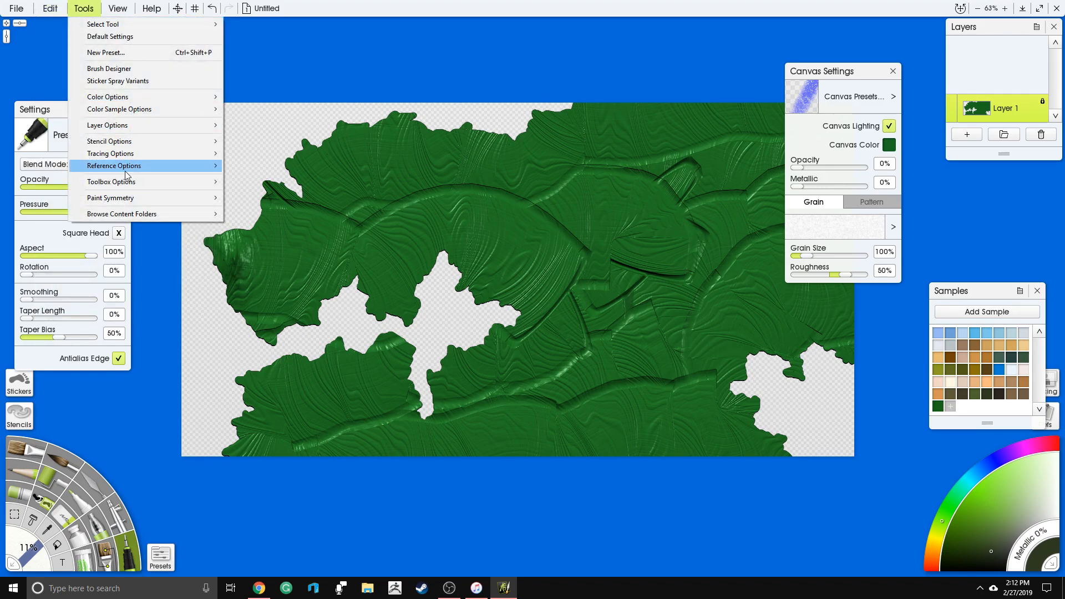
pyautogui.moveTo(138, 124)
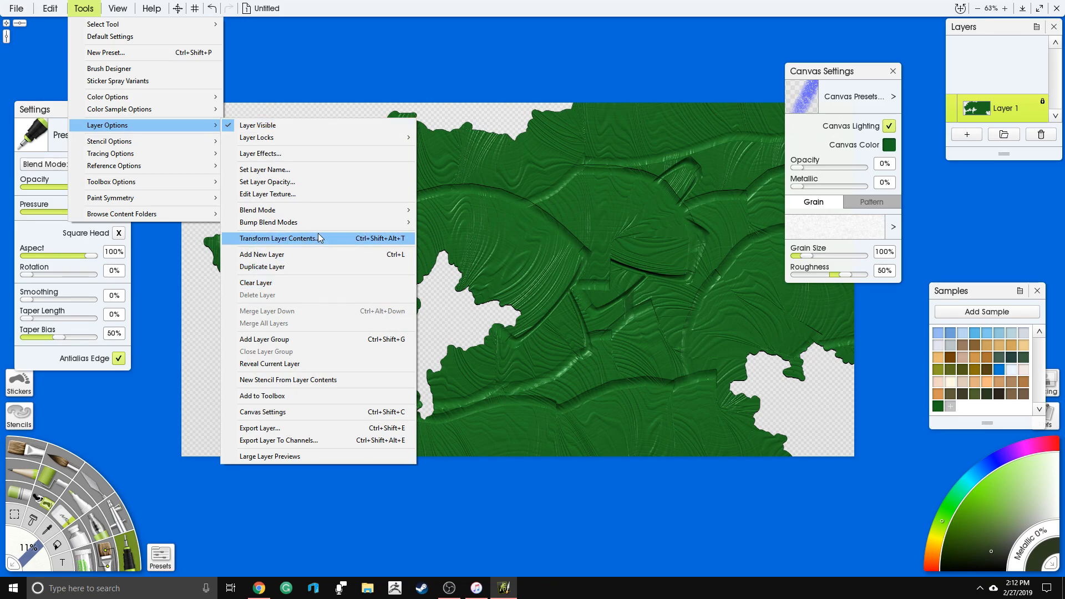
pyautogui.moveTo(327, 221)
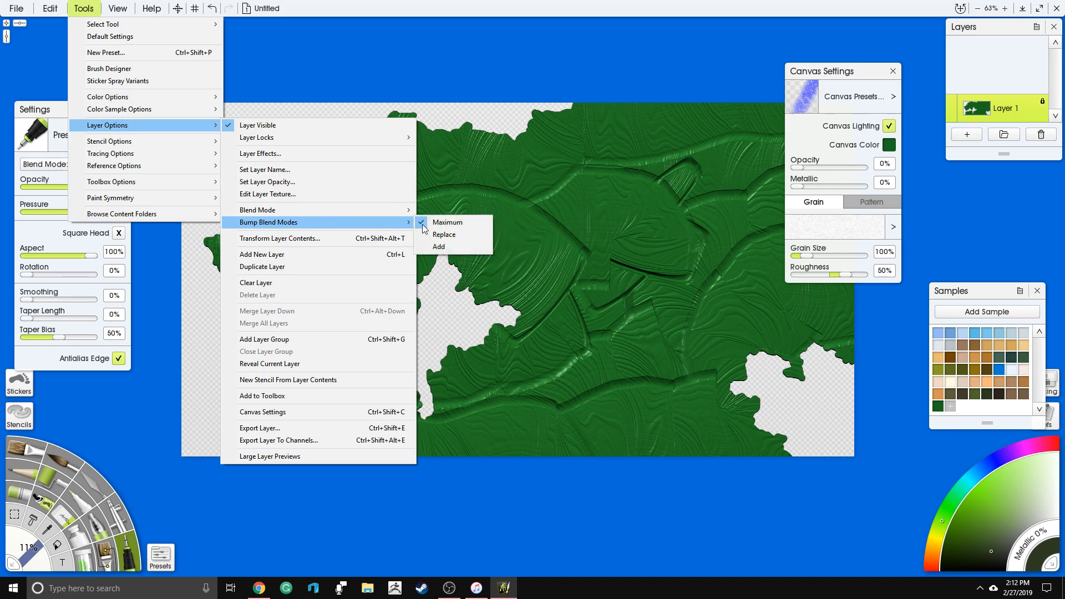
pyautogui.click(457, 245)
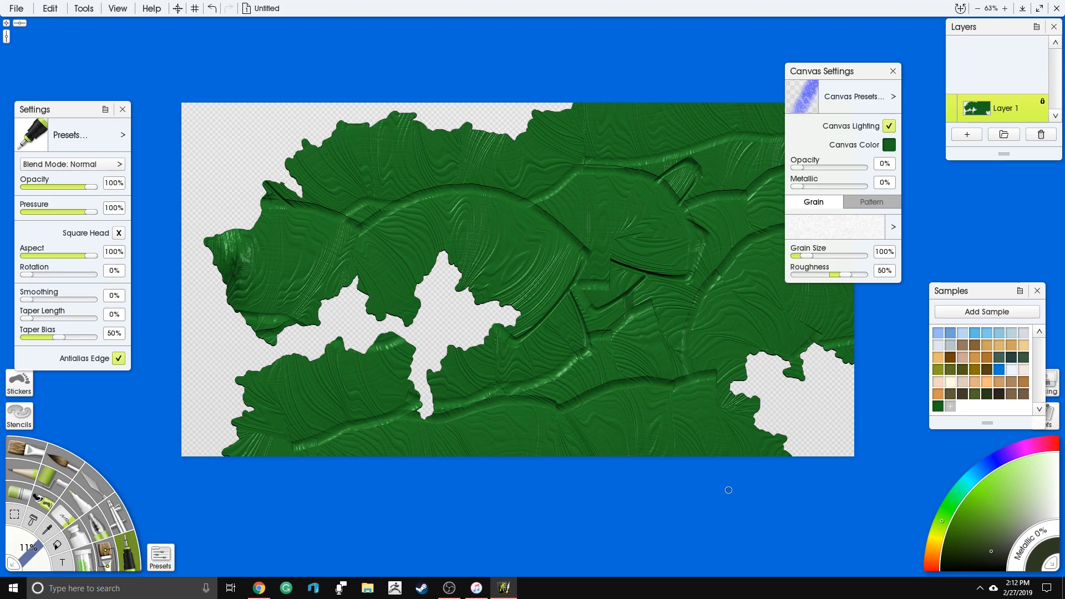
# Switch to the Palette Knife with the Harsh Chaos preset and move the presets list clear of the canvas
pyautogui.click(85, 488)
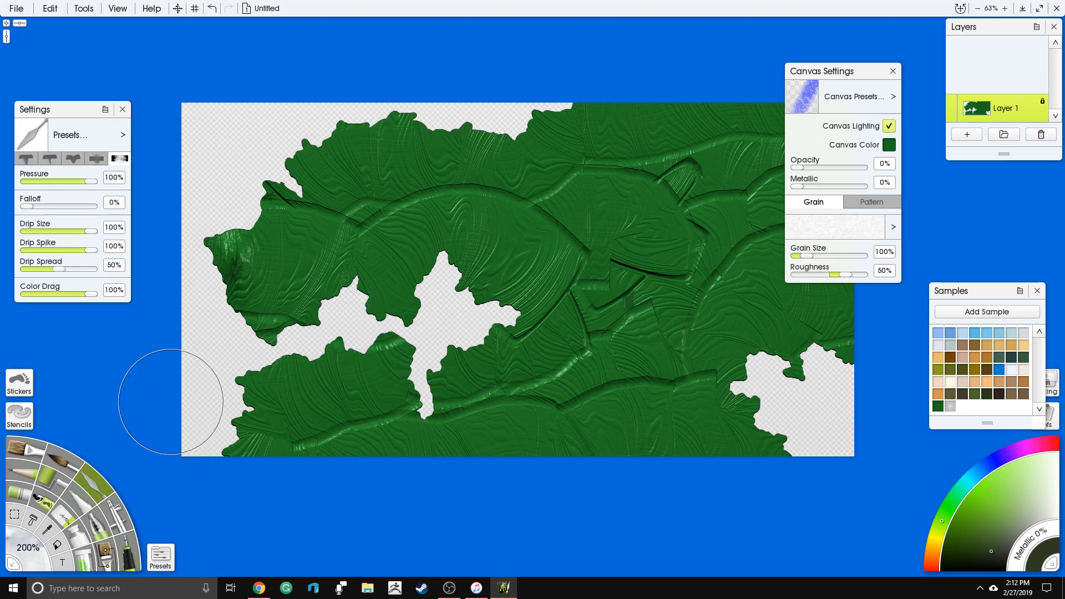
pyautogui.click(71, 135)
pyautogui.moveTo(241, 72); pyautogui.dragTo(253, 152)
pyautogui.click(196, 154)
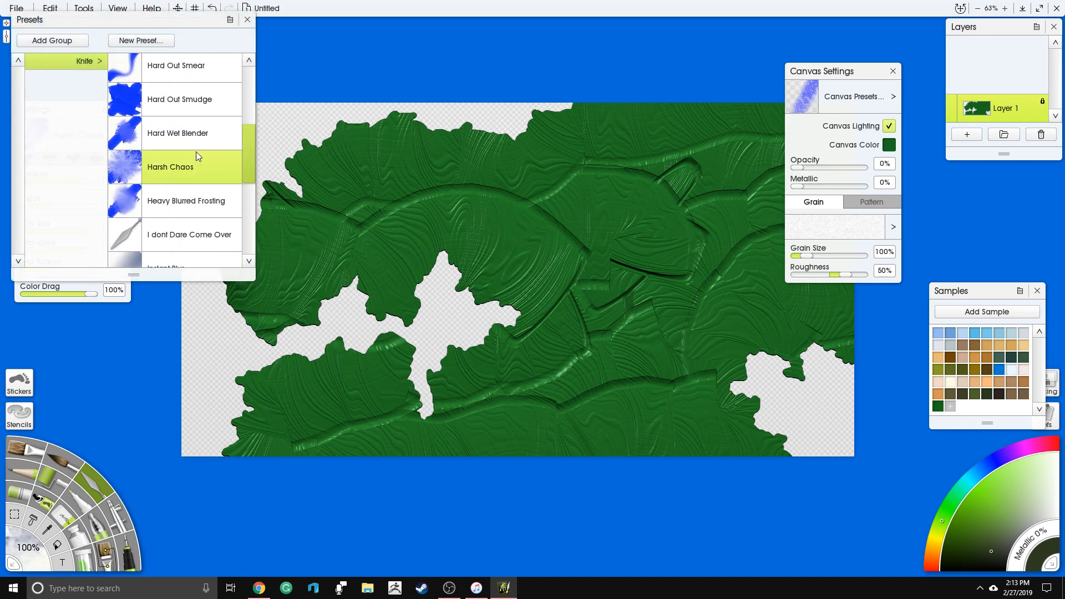
pyautogui.moveTo(177, 23); pyautogui.dragTo(65, 265)
# Blend the thick green paint across the whole landmass with Harsh Chaos knife strokes to break up the ridges
pyautogui.moveTo(356, 244)
pyautogui.mouseDown()
pyautogui.moveTo(293, 188)
pyautogui.moveTo(234, 251)
pyautogui.moveTo(237, 297)
pyautogui.moveTo(311, 306)
pyautogui.moveTo(455, 180)
pyautogui.moveTo(495, 171)
pyautogui.moveTo(515, 198)
pyautogui.moveTo(356, 182)
pyautogui.moveTo(298, 245)
pyautogui.mouseUp()
pyautogui.moveTo(268, 336)
pyautogui.mouseDown()
pyautogui.moveTo(220, 221)
pyautogui.moveTo(242, 259)
pyautogui.moveTo(265, 448)
pyautogui.moveTo(293, 491)
pyautogui.moveTo(408, 348)
pyautogui.moveTo(323, 361)
pyautogui.moveTo(227, 417)
pyautogui.moveTo(214, 467)
pyautogui.moveTo(477, 351)
pyautogui.moveTo(552, 443)
pyautogui.moveTo(785, 354)
pyautogui.moveTo(719, 304)
pyautogui.moveTo(548, 385)
pyautogui.moveTo(572, 166)
pyautogui.mouseUp()
pyautogui.moveTo(490, 197)
pyautogui.mouseDown()
pyautogui.moveTo(433, 254)
pyautogui.moveTo(480, 294)
pyautogui.moveTo(397, 321)
pyautogui.moveTo(271, 211)
pyautogui.moveTo(381, 198)
pyautogui.moveTo(597, 204)
pyautogui.moveTo(741, 178)
pyautogui.moveTo(853, 185)
pyautogui.moveTo(716, 249)
pyautogui.moveTo(576, 233)
pyautogui.mouseUp()
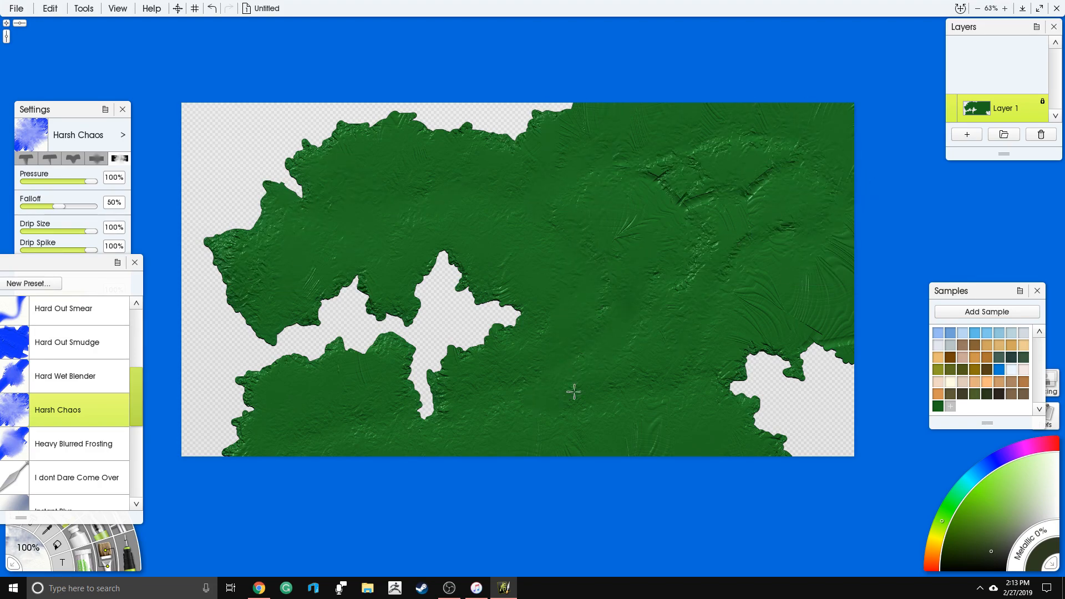
pyautogui.moveTo(694, 265)
pyautogui.mouseDown()
pyautogui.moveTo(660, 178)
pyautogui.moveTo(699, 167)
pyautogui.moveTo(761, 205)
pyautogui.mouseUp()
pyautogui.moveTo(757, 314); pyautogui.dragTo(832, 225)
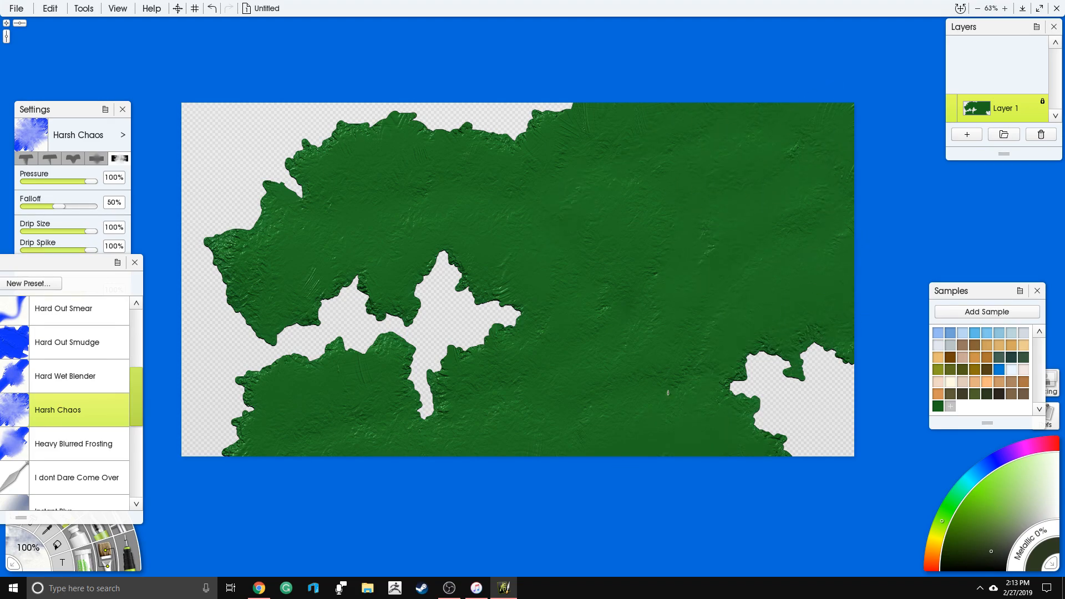
# Switch to the Paint Tube and set its size to 300%
pyautogui.click(78, 538)
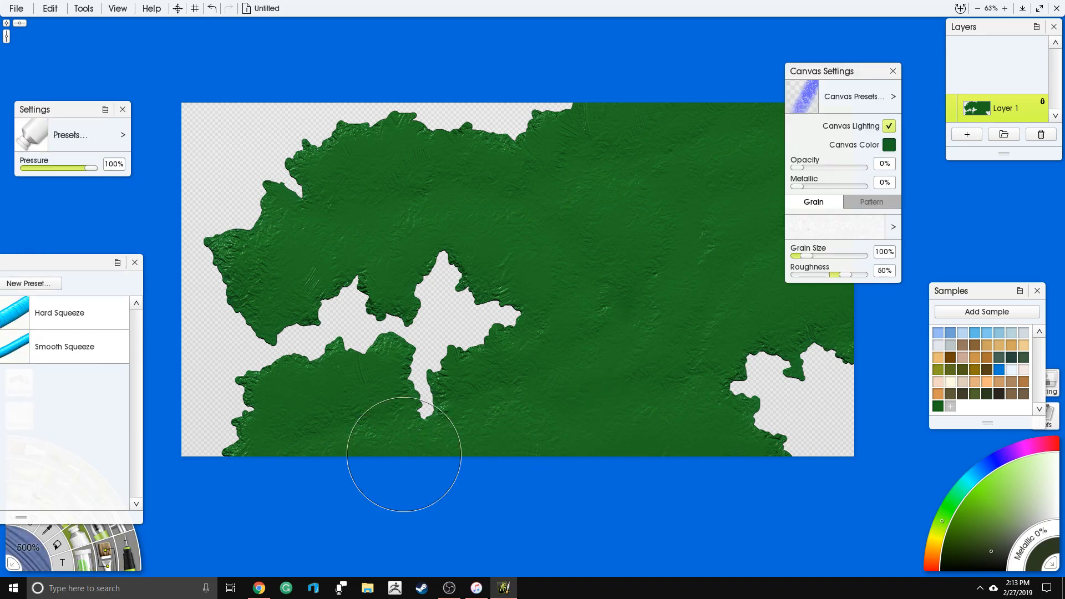
pyautogui.click(27, 546)
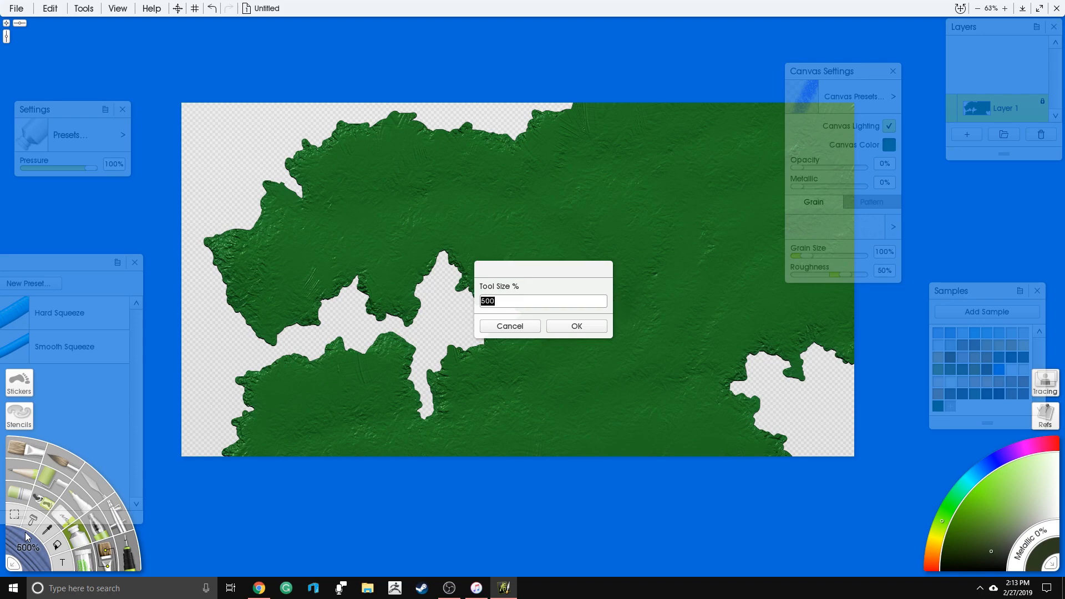
pyautogui.write('300')
pyautogui.press('Return')
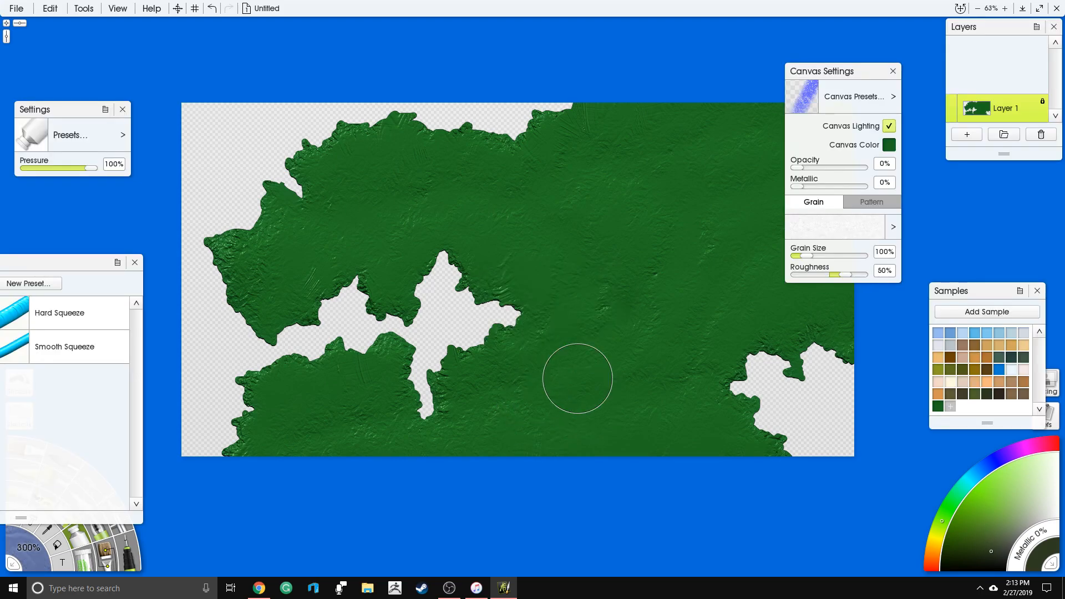
# Try a dark brown Paint Tube stroke across the eastern part of the landmass and undo it
pyautogui.moveTo(768, 289); pyautogui.dragTo(708, 330)
pyautogui.press('z')
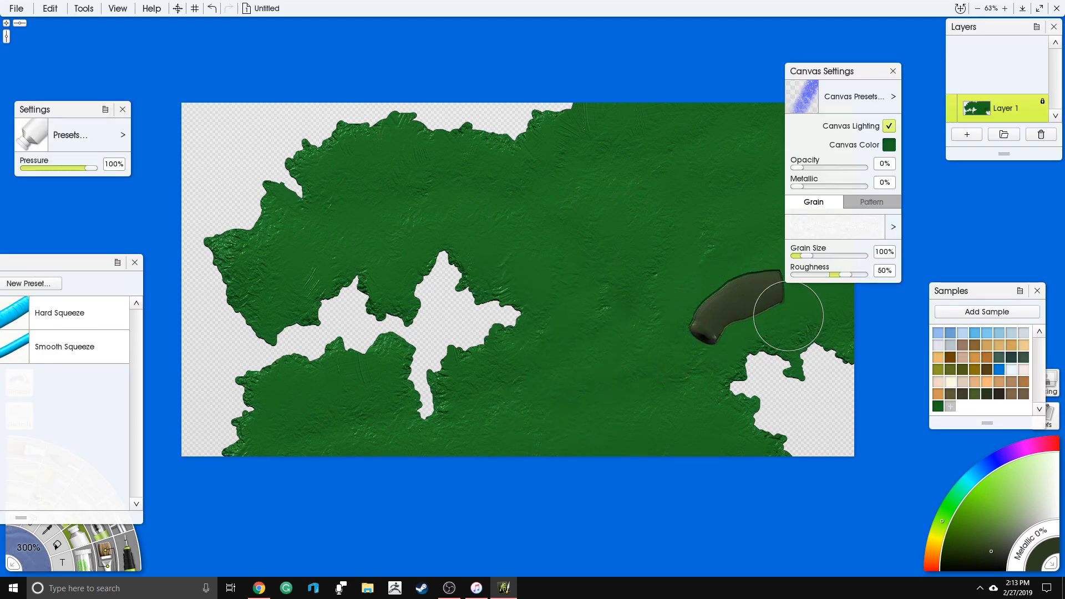
pyautogui.hotkey('ctrl', 'z')
# Lay thick Paint Tube strokes in the dark green sample colour across the eastern, southwestern and northern parts of the landmass
pyautogui.click(938, 407)
pyautogui.moveTo(646, 406)
pyautogui.mouseDown()
pyautogui.moveTo(696, 327)
pyautogui.moveTo(744, 299)
pyautogui.moveTo(822, 283)
pyautogui.mouseUp()
pyautogui.click(823, 274)
pyautogui.moveTo(728, 282)
pyautogui.mouseDown()
pyautogui.moveTo(613, 413)
pyautogui.moveTo(674, 447)
pyautogui.moveTo(578, 468)
pyautogui.moveTo(674, 334)
pyautogui.moveTo(733, 278)
pyautogui.moveTo(730, 242)
pyautogui.moveTo(744, 219)
pyautogui.moveTo(738, 241)
pyautogui.moveTo(704, 209)
pyautogui.moveTo(664, 242)
pyautogui.moveTo(666, 308)
pyautogui.moveTo(602, 278)
pyautogui.moveTo(661, 342)
pyautogui.moveTo(616, 384)
pyautogui.moveTo(599, 421)
pyautogui.mouseUp()
pyautogui.moveTo(309, 424); pyautogui.dragTo(351, 457)
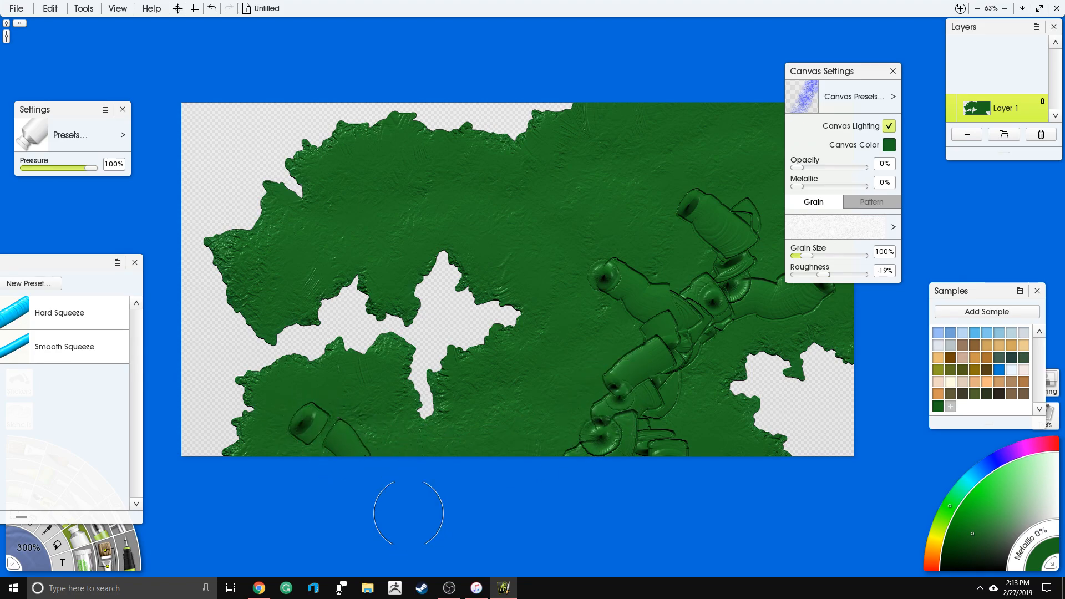
pyautogui.moveTo(338, 184)
pyautogui.mouseDown()
pyautogui.moveTo(488, 209)
pyautogui.moveTo(381, 202)
pyautogui.moveTo(562, 195)
pyautogui.mouseUp()
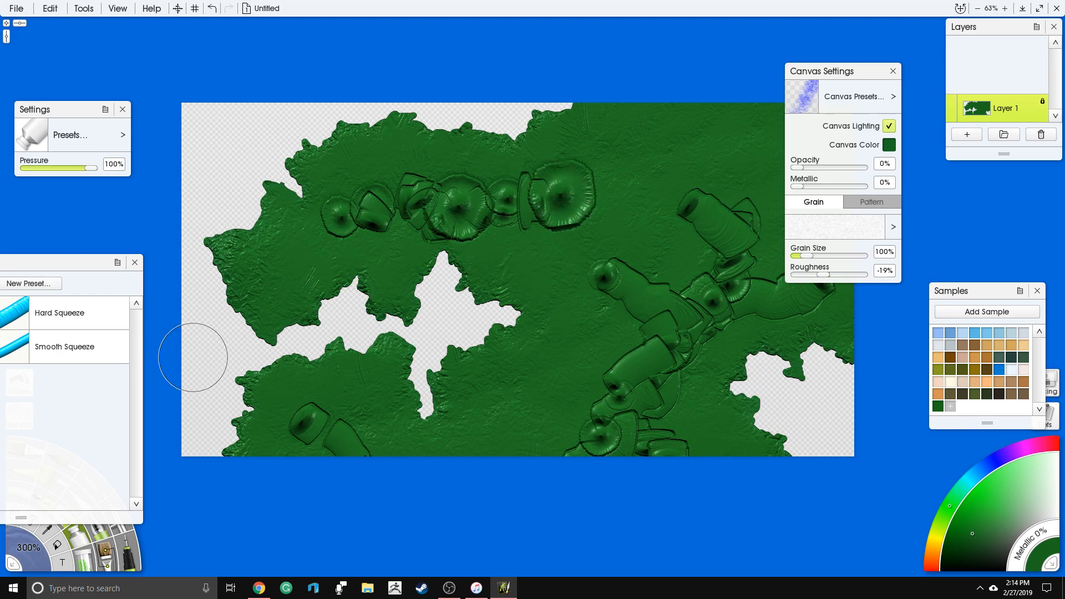
# Switch back to the Harsh Chaos Palette Knife and blend the thick green tube strokes into the landmass
pyautogui.moveTo(69, 266); pyautogui.dragTo(60, 196)
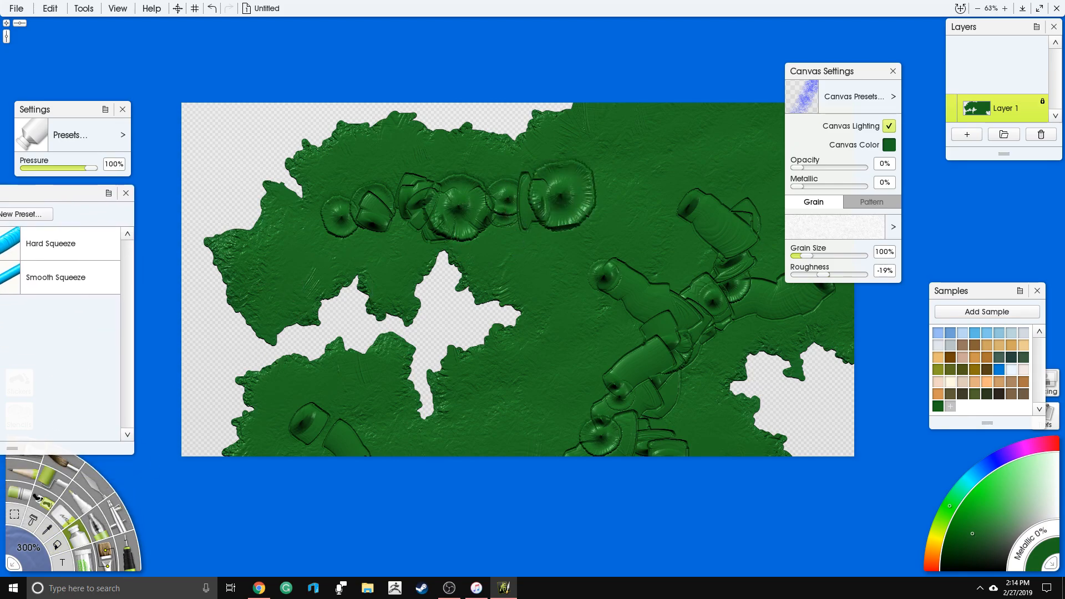
pyautogui.click(97, 480)
pyautogui.moveTo(309, 445)
pyautogui.mouseDown()
pyautogui.moveTo(312, 428)
pyautogui.moveTo(329, 431)
pyautogui.mouseUp()
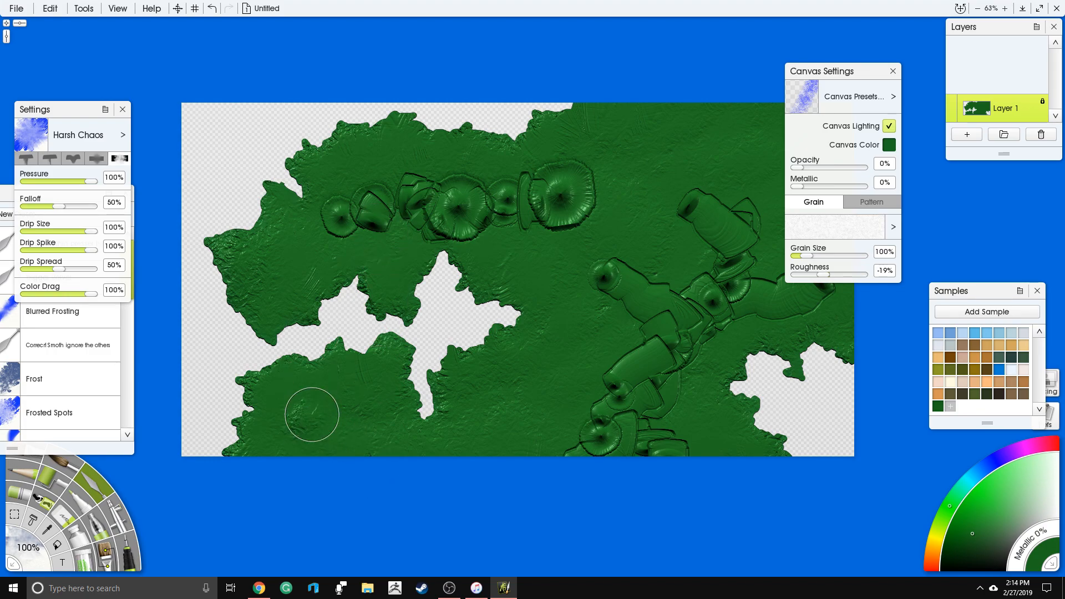
pyautogui.moveTo(373, 193)
pyautogui.mouseDown()
pyautogui.moveTo(313, 226)
pyautogui.moveTo(330, 246)
pyautogui.moveTo(369, 240)
pyautogui.moveTo(410, 174)
pyautogui.moveTo(351, 182)
pyautogui.moveTo(327, 225)
pyautogui.moveTo(358, 245)
pyautogui.moveTo(464, 183)
pyautogui.moveTo(399, 225)
pyautogui.moveTo(409, 261)
pyautogui.moveTo(466, 246)
pyautogui.moveTo(507, 211)
pyautogui.moveTo(519, 169)
pyautogui.moveTo(382, 208)
pyautogui.moveTo(432, 254)
pyautogui.moveTo(584, 169)
pyautogui.moveTo(570, 225)
pyautogui.moveTo(542, 160)
pyautogui.moveTo(465, 170)
pyautogui.moveTo(423, 244)
pyautogui.moveTo(473, 247)
pyautogui.moveTo(440, 186)
pyautogui.moveTo(433, 230)
pyautogui.moveTo(450, 284)
pyautogui.moveTo(520, 278)
pyautogui.moveTo(499, 199)
pyautogui.moveTo(469, 160)
pyautogui.moveTo(393, 186)
pyautogui.moveTo(568, 314)
pyautogui.moveTo(643, 262)
pyautogui.moveTo(654, 278)
pyautogui.moveTo(614, 279)
pyautogui.moveTo(570, 456)
pyautogui.moveTo(630, 388)
pyautogui.moveTo(670, 416)
pyautogui.moveTo(673, 438)
pyautogui.moveTo(687, 357)
pyautogui.moveTo(680, 371)
pyautogui.moveTo(762, 219)
pyautogui.moveTo(758, 205)
pyautogui.moveTo(670, 239)
pyautogui.moveTo(715, 197)
pyautogui.moveTo(752, 202)
pyautogui.moveTo(813, 266)
pyautogui.moveTo(813, 303)
pyautogui.mouseUp()
pyautogui.moveTo(783, 314); pyautogui.dragTo(791, 287)
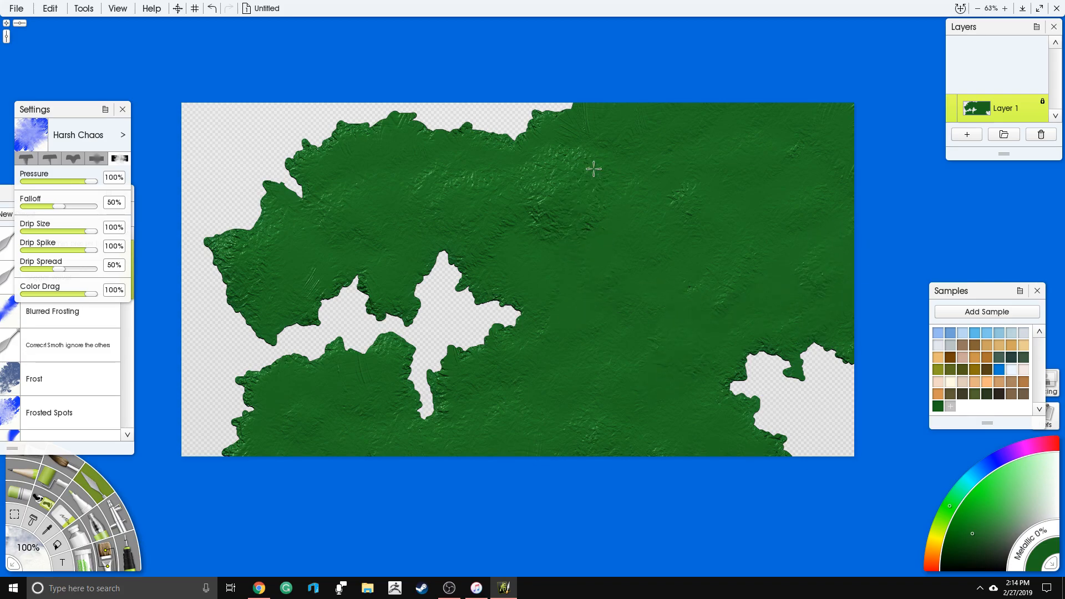
# Set the Harsh Chaos knife's size to 250% and smooth the remaining rough patches of the landmass
pyautogui.press('c')
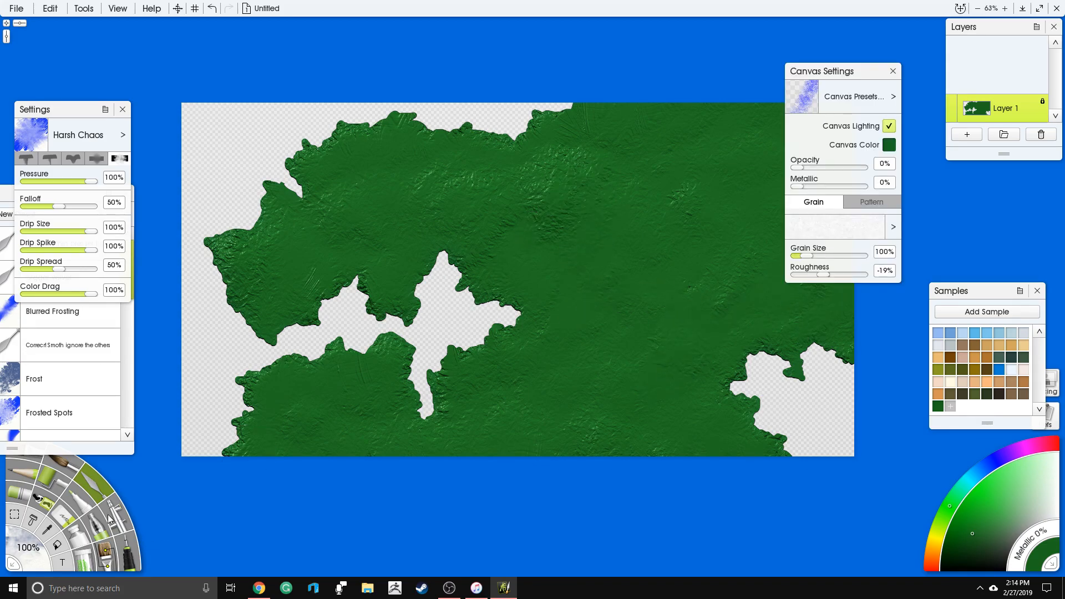
pyautogui.click(20, 553)
pyautogui.press('Return')
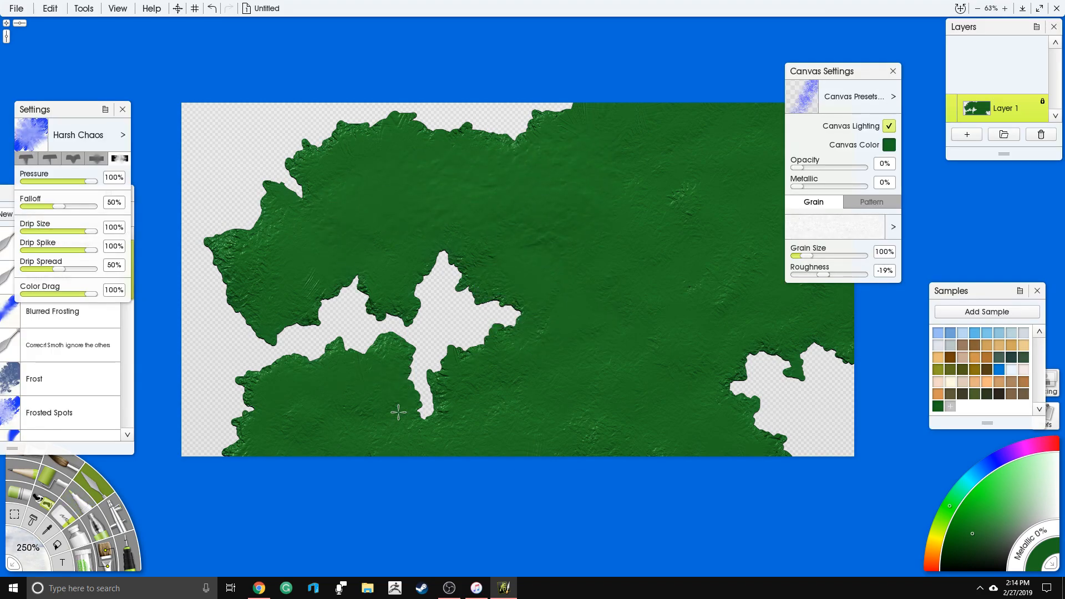
pyautogui.press('c')
pyautogui.press('c')
pyautogui.moveTo(435, 212)
pyautogui.mouseDown()
pyautogui.moveTo(475, 223)
pyautogui.moveTo(483, 210)
pyautogui.mouseUp()
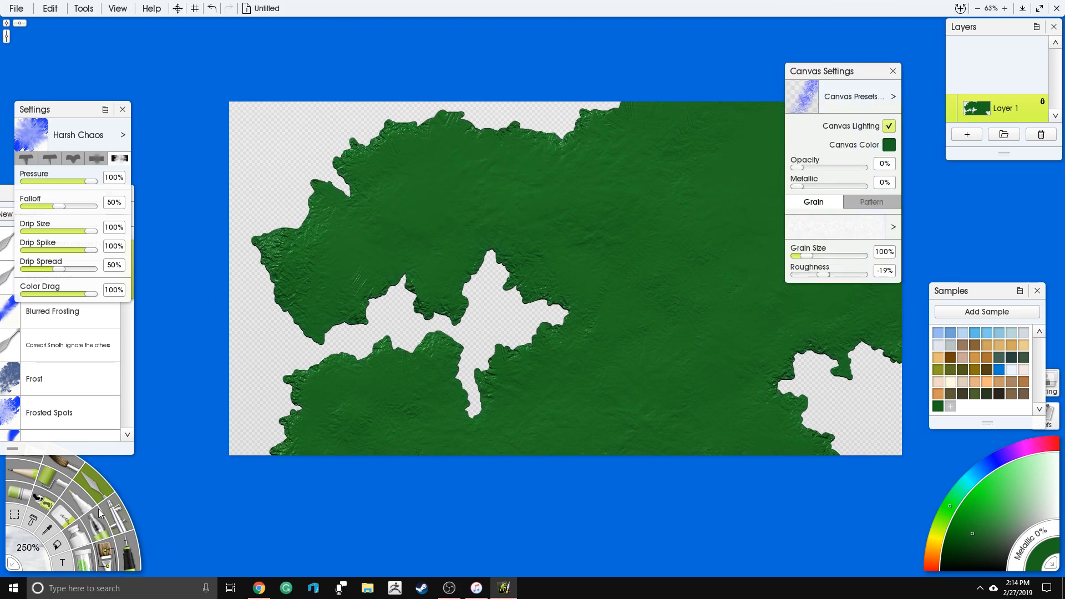
# Switch to the Paint Tube and set its size to 25%
pyautogui.click(83, 559)
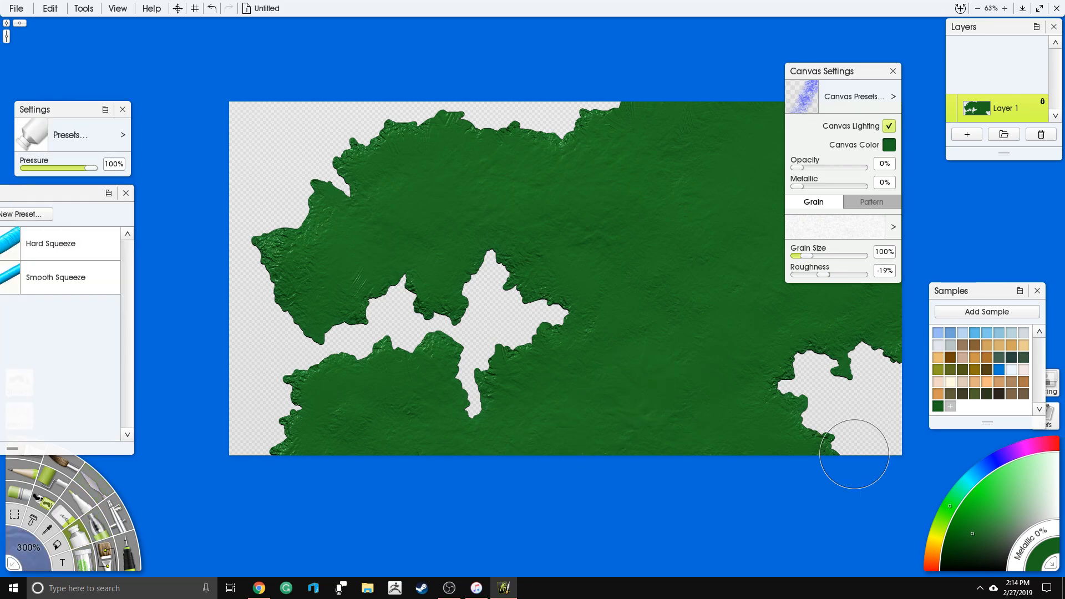
pyautogui.click(31, 550)
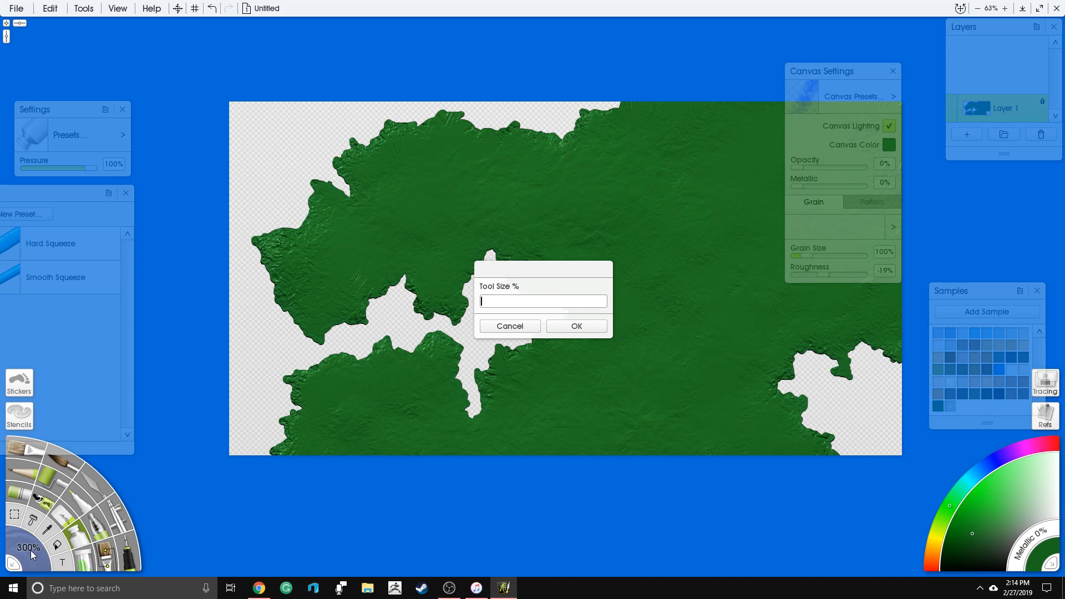
pyautogui.write('25')
pyautogui.press('Return')
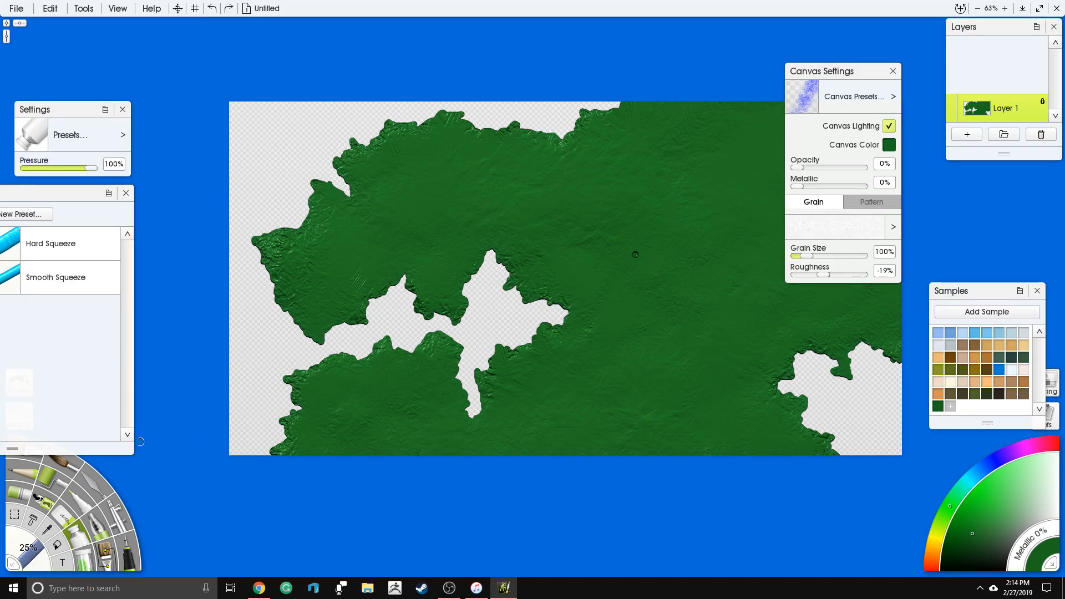
# Save a medium gray as a colour sample and enlarge the Paint Tube to 72%
pyautogui.click(34, 547)
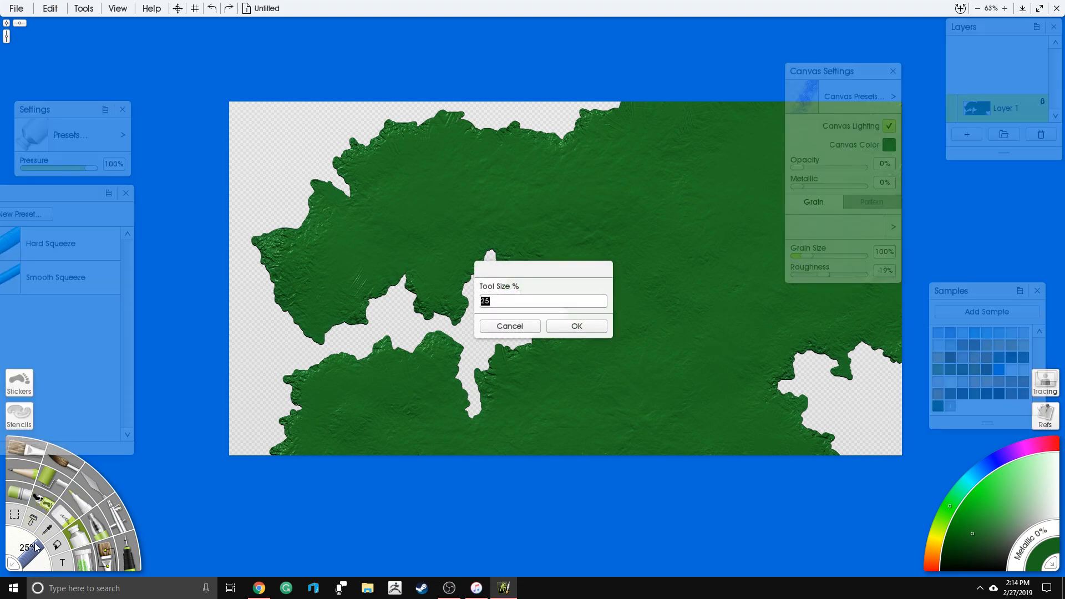
pyautogui.press('Return')
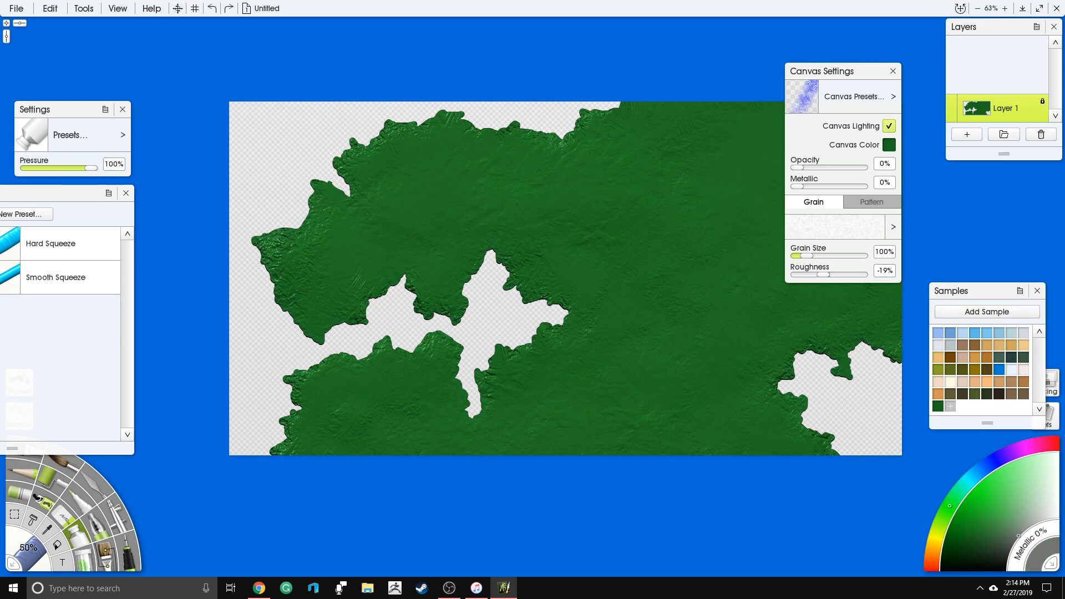
pyautogui.click(998, 312)
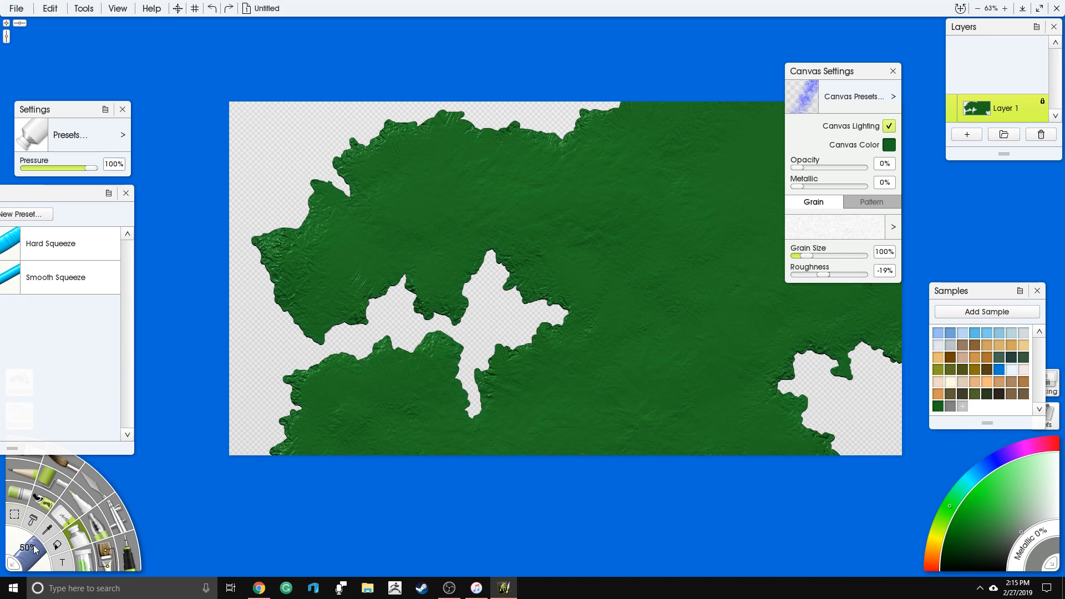
pyautogui.moveTo(41, 556); pyautogui.dragTo(52, 569)
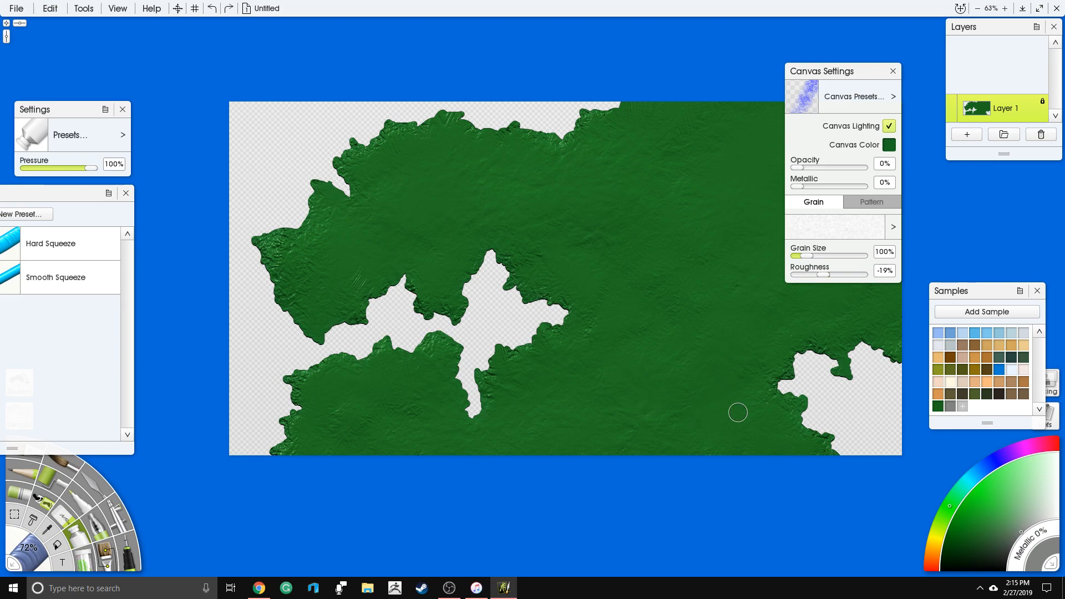
# Paint branching gray mountain chains with the Paint Tube across the eastern and southeastern landmass, plus a few isolated peaks
pyautogui.moveTo(722, 410)
pyautogui.mouseDown()
pyautogui.moveTo(736, 360)
pyautogui.moveTo(753, 353)
pyautogui.moveTo(750, 321)
pyautogui.moveTo(783, 316)
pyautogui.moveTo(792, 297)
pyautogui.moveTo(815, 309)
pyautogui.moveTo(852, 303)
pyautogui.mouseUp()
pyautogui.moveTo(594, 358); pyautogui.dragTo(380, 415)
pyautogui.moveTo(477, 346)
pyautogui.mouseDown()
pyautogui.moveTo(517, 342)
pyautogui.moveTo(526, 365)
pyautogui.mouseUp()
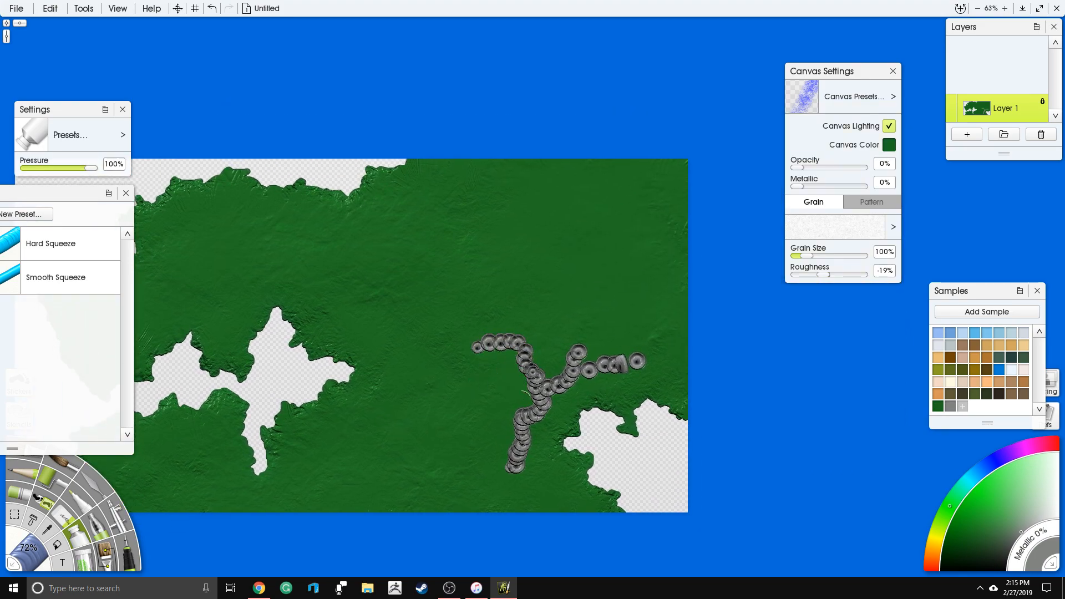
pyautogui.moveTo(436, 486)
pyautogui.mouseDown()
pyautogui.moveTo(468, 472)
pyautogui.moveTo(432, 499)
pyautogui.moveTo(431, 516)
pyautogui.moveTo(459, 491)
pyautogui.moveTo(463, 442)
pyautogui.mouseUp()
pyautogui.moveTo(610, 308)
pyautogui.mouseDown()
pyautogui.moveTo(643, 271)
pyautogui.moveTo(662, 290)
pyautogui.mouseUp()
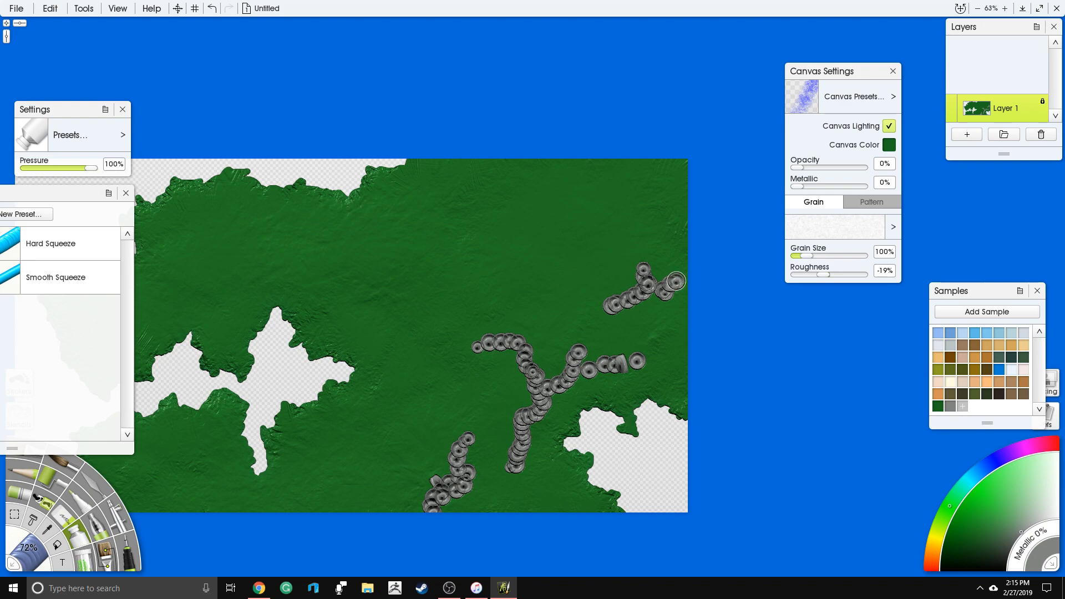
pyautogui.moveTo(672, 357); pyautogui.dragTo(671, 365)
pyautogui.moveTo(622, 395); pyautogui.dragTo(625, 395)
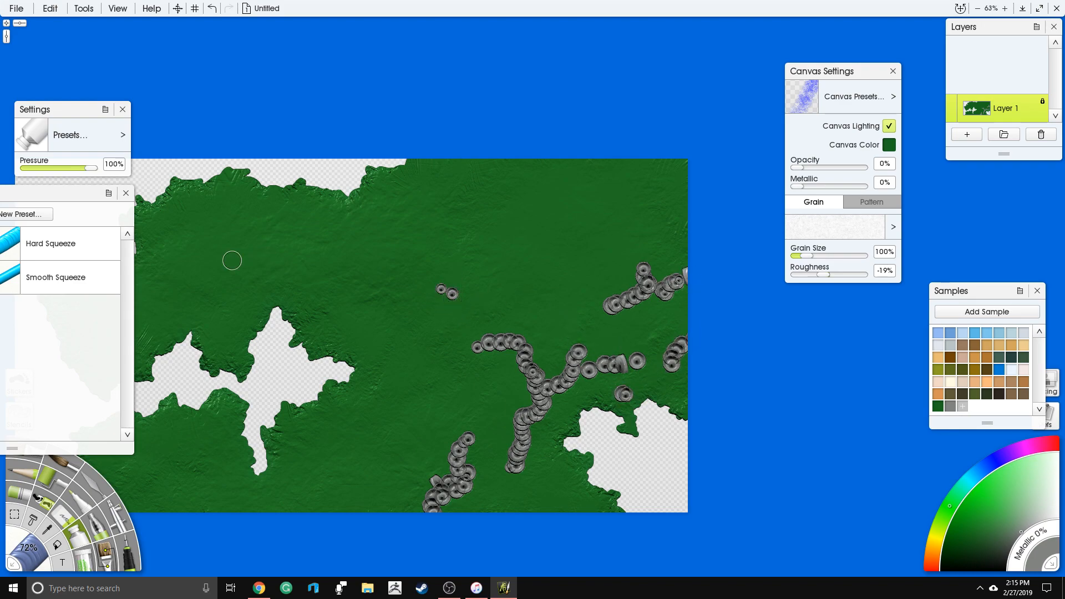
# Add gray mountain chains along the southwest, the northwest and the northeast of the landmass, with a small pair of peaks above the inlet
pyautogui.moveTo(258, 336); pyautogui.dragTo(415, 249)
pyautogui.moveTo(280, 414)
pyautogui.mouseDown()
pyautogui.moveTo(314, 382)
pyautogui.moveTo(345, 392)
pyautogui.moveTo(342, 411)
pyautogui.moveTo(339, 398)
pyautogui.moveTo(366, 411)
pyautogui.moveTo(356, 429)
pyautogui.moveTo(395, 417)
pyautogui.mouseUp()
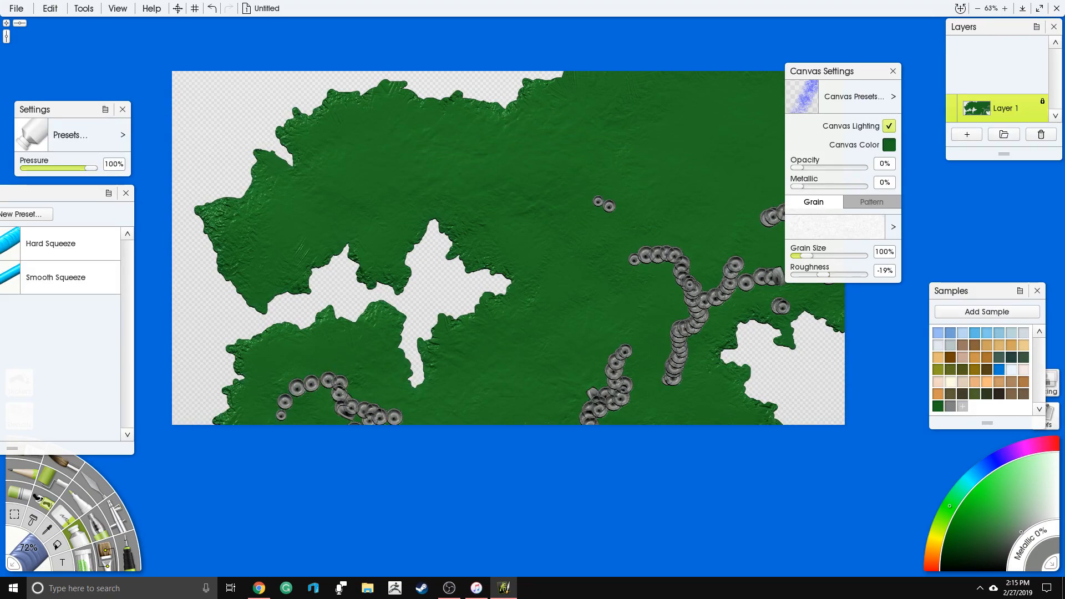
pyautogui.moveTo(332, 185)
pyautogui.mouseDown()
pyautogui.moveTo(354, 191)
pyautogui.moveTo(350, 166)
pyautogui.moveTo(363, 152)
pyautogui.moveTo(370, 164)
pyautogui.moveTo(397, 151)
pyautogui.moveTo(427, 165)
pyautogui.moveTo(442, 149)
pyautogui.moveTo(467, 169)
pyautogui.moveTo(502, 164)
pyautogui.moveTo(474, 165)
pyautogui.moveTo(526, 187)
pyautogui.mouseUp()
pyautogui.moveTo(503, 237); pyautogui.dragTo(515, 232)
pyautogui.moveTo(630, 100); pyautogui.dragTo(530, 142)
pyautogui.moveTo(586, 176)
pyautogui.mouseDown()
pyautogui.moveTo(617, 144)
pyautogui.moveTo(589, 169)
pyautogui.moveTo(602, 130)
pyautogui.moveTo(619, 119)
pyautogui.moveTo(612, 147)
pyautogui.moveTo(689, 165)
pyautogui.mouseUp()
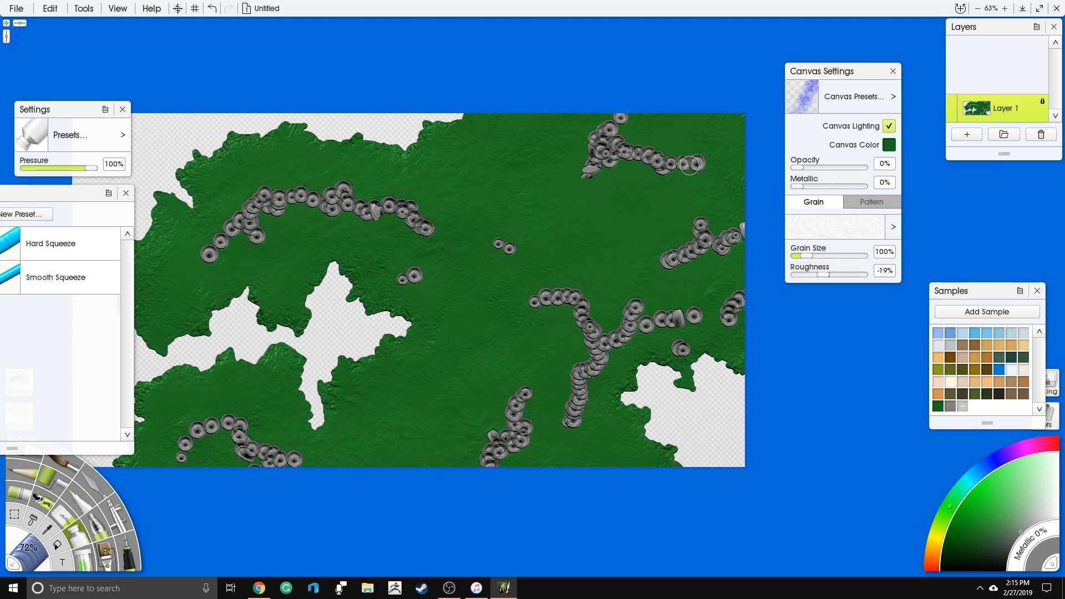
# Add short gray mountain chains in the centre of the landmass and extend the northwestern range's western end
pyautogui.moveTo(449, 353); pyautogui.dragTo(497, 333)
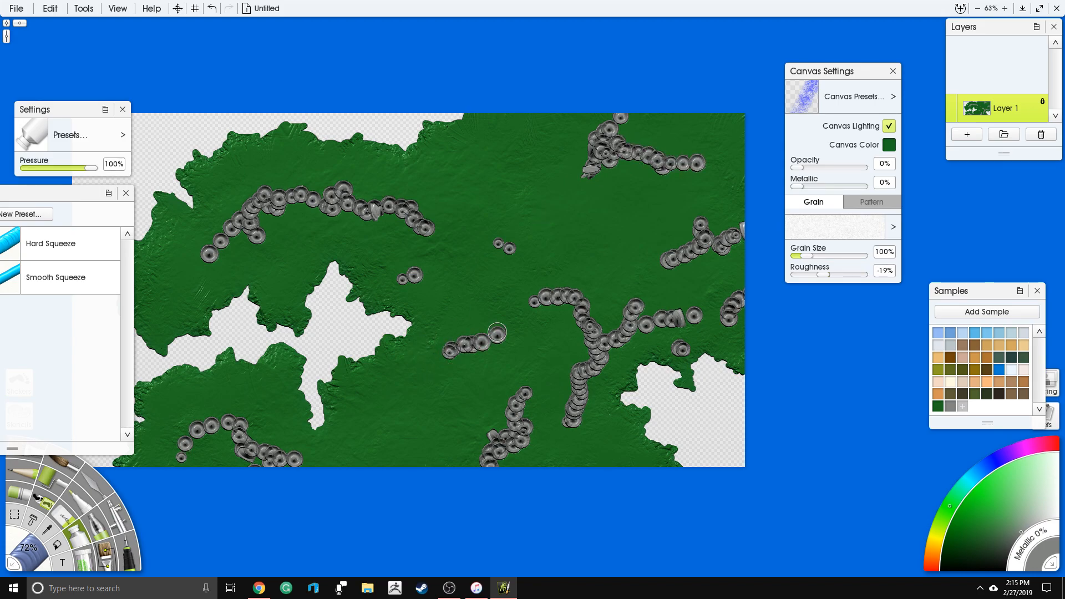
pyautogui.moveTo(517, 251)
pyautogui.mouseDown()
pyautogui.moveTo(562, 267)
pyautogui.moveTo(579, 289)
pyautogui.moveTo(608, 277)
pyautogui.mouseUp()
pyautogui.moveTo(378, 396); pyautogui.dragTo(492, 353)
pyautogui.moveTo(332, 231); pyautogui.dragTo(372, 261)
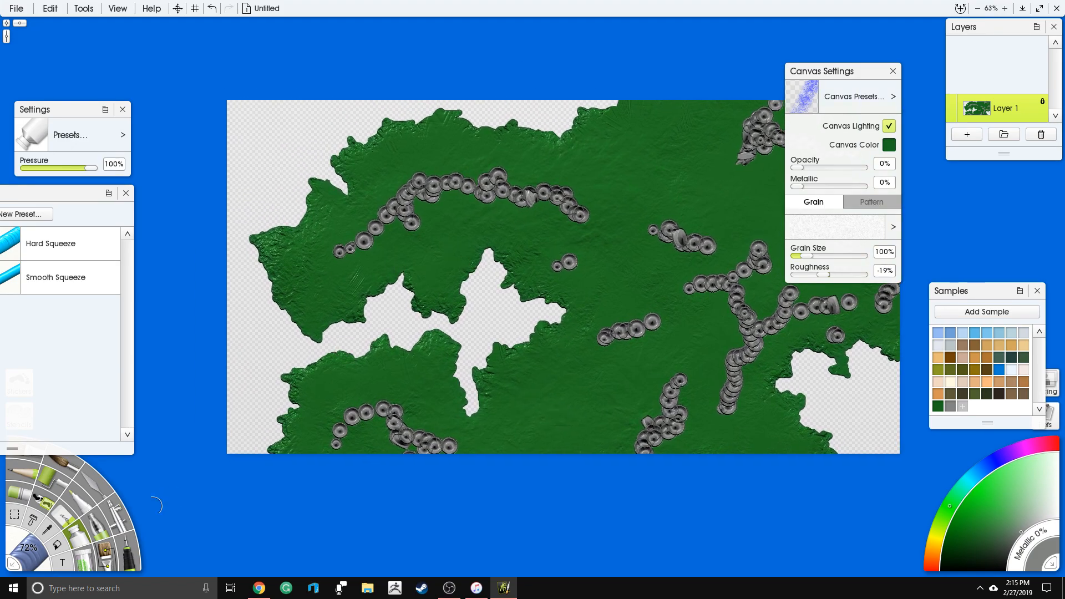
# Switch to the Harsh Chaos Palette Knife and set its size to 150%
pyautogui.click(101, 495)
pyautogui.click(20, 531)
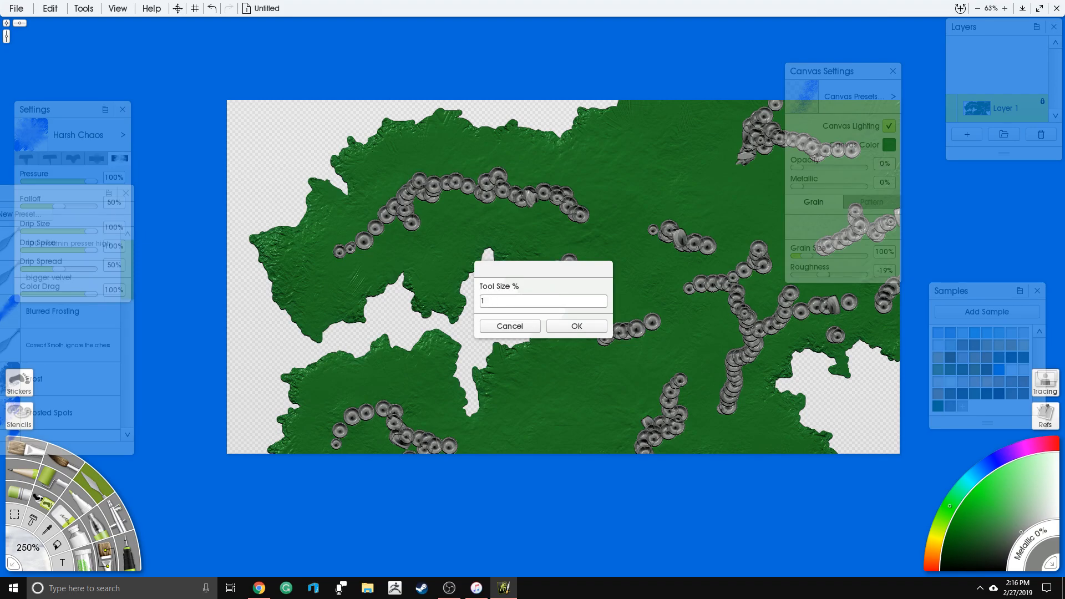
pyautogui.press('Return')
# Try blending the western end of the northwestern gray range with the knife, and undo those strokes
pyautogui.moveTo(336, 253)
pyautogui.mouseDown()
pyautogui.moveTo(391, 207)
pyautogui.moveTo(427, 199)
pyautogui.moveTo(383, 242)
pyautogui.moveTo(449, 197)
pyautogui.mouseUp()
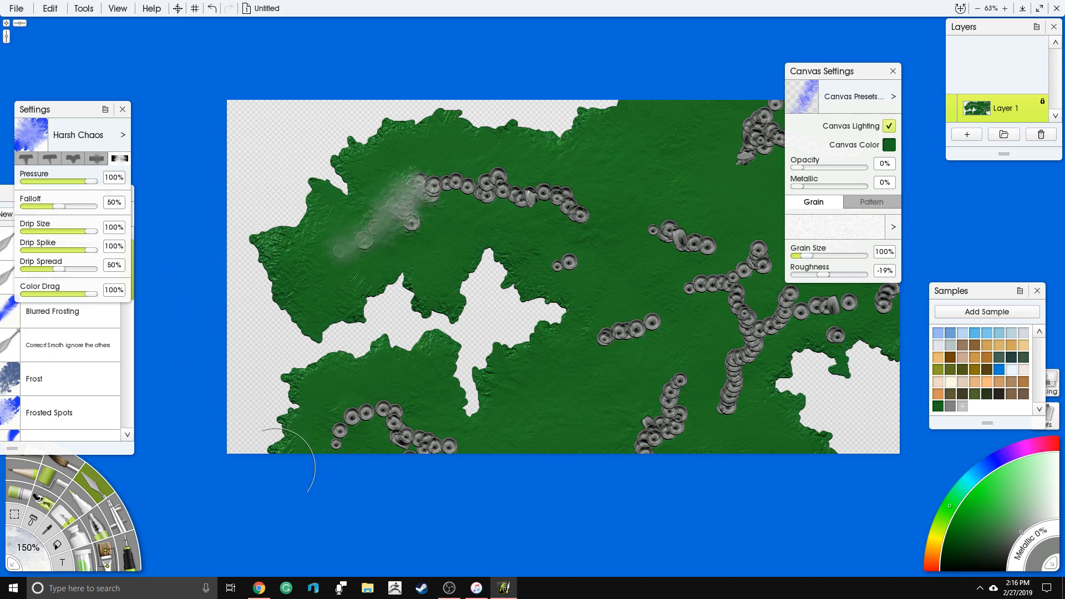
pyautogui.hotkey('ctrl', 'z')
pyautogui.hotkey('ctrl', 'z')
pyautogui.hotkey('ctrl', 'z')
pyautogui.hotkey('ctrl', 'z')
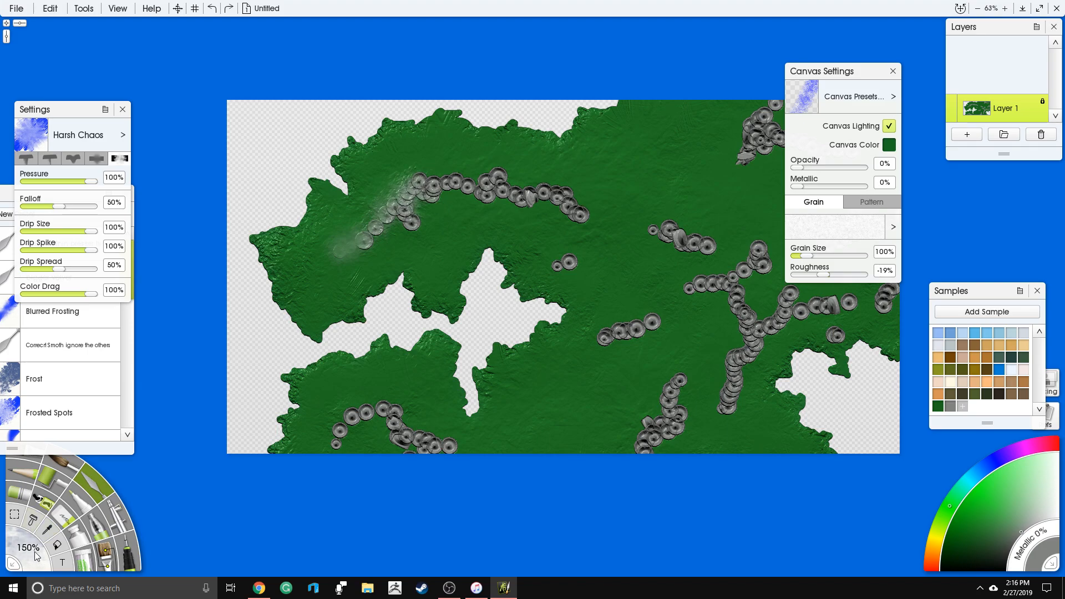
pyautogui.hotkey('ctrl', 'z')
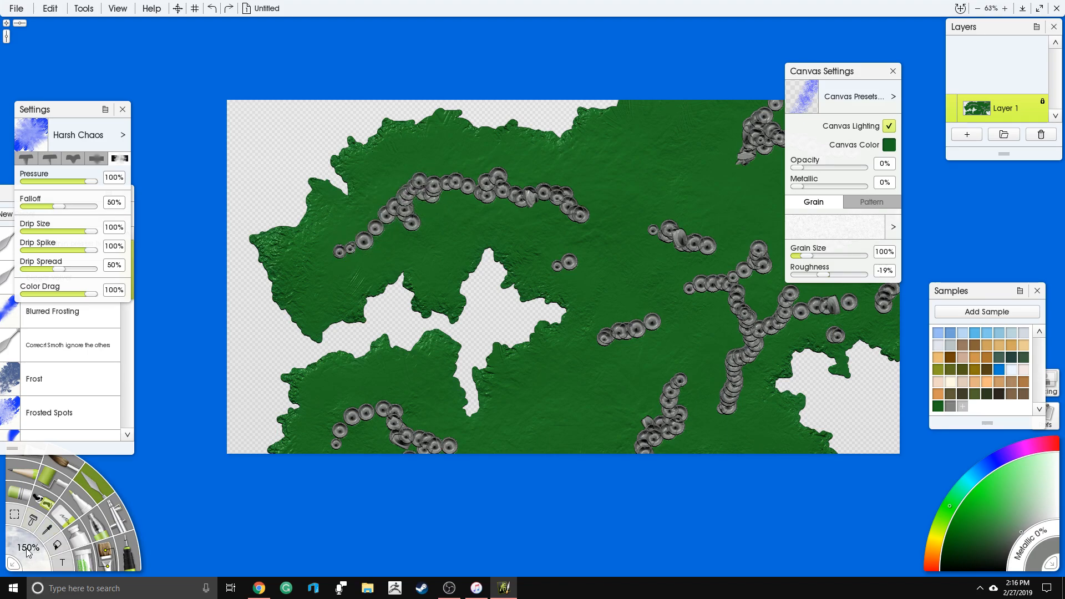
# Set the knife's size to 100% and blend the whole northwestern gray range into the surrounding green
pyautogui.click(31, 549)
pyautogui.write('10')
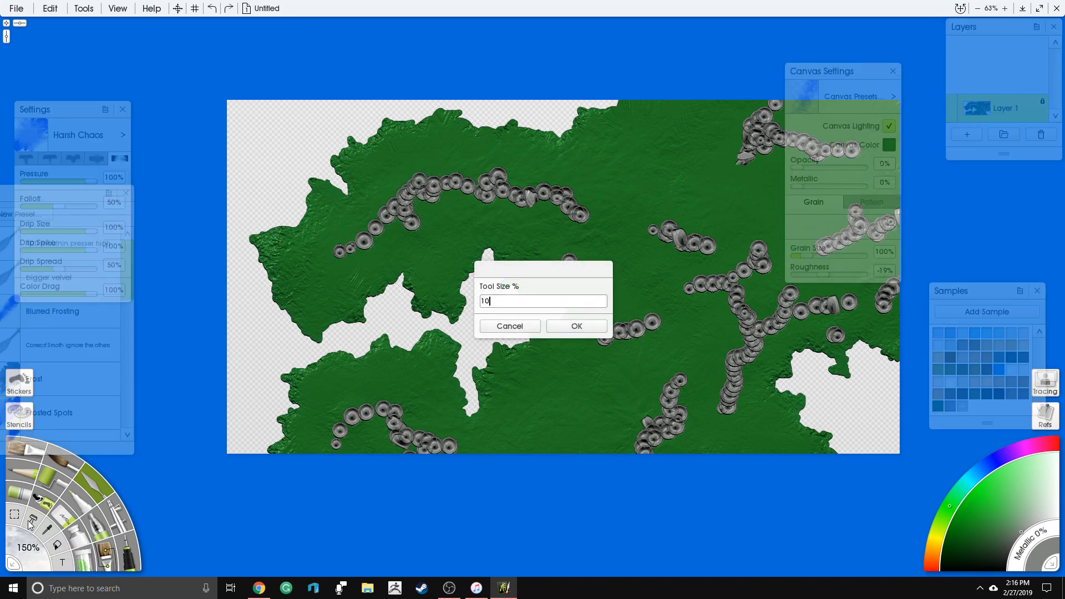
pyautogui.write('0')
pyautogui.press('Return')
pyautogui.moveTo(364, 238)
pyautogui.mouseDown()
pyautogui.moveTo(394, 212)
pyautogui.moveTo(424, 236)
pyautogui.moveTo(415, 224)
pyautogui.moveTo(344, 260)
pyautogui.mouseUp()
pyautogui.moveTo(406, 195)
pyautogui.mouseDown()
pyautogui.moveTo(502, 186)
pyautogui.moveTo(488, 175)
pyautogui.mouseUp()
pyautogui.scroll(4, 487, 175)
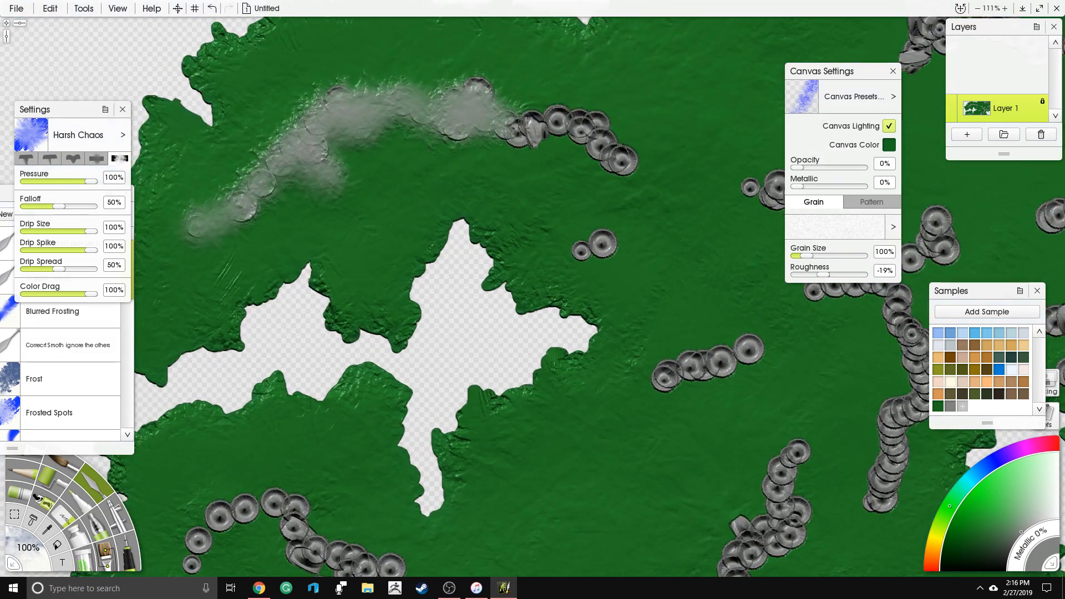
pyautogui.moveTo(372, 183)
pyautogui.mouseDown()
pyautogui.moveTo(328, 111)
pyautogui.moveTo(333, 138)
pyautogui.moveTo(219, 229)
pyautogui.mouseUp()
pyautogui.moveTo(477, 106)
pyautogui.mouseDown()
pyautogui.moveTo(541, 99)
pyautogui.moveTo(607, 129)
pyautogui.moveTo(616, 158)
pyautogui.moveTo(526, 144)
pyautogui.moveTo(472, 88)
pyautogui.moveTo(469, 73)
pyautogui.moveTo(454, 117)
pyautogui.moveTo(465, 145)
pyautogui.moveTo(594, 193)
pyautogui.moveTo(596, 246)
pyautogui.moveTo(617, 227)
pyautogui.moveTo(604, 256)
pyautogui.mouseUp()
# Blend the central and eastern gray mountain chains into the green with Harsh Chaos knife strokes
pyautogui.moveTo(727, 349)
pyautogui.mouseDown()
pyautogui.moveTo(515, 304)
pyautogui.moveTo(554, 294)
pyautogui.moveTo(455, 316)
pyautogui.moveTo(440, 349)
pyautogui.moveTo(488, 344)
pyautogui.moveTo(534, 317)
pyautogui.mouseUp()
pyautogui.moveTo(580, 420)
pyautogui.mouseDown()
pyautogui.moveTo(561, 358)
pyautogui.moveTo(569, 417)
pyautogui.moveTo(505, 448)
pyautogui.moveTo(545, 452)
pyautogui.moveTo(581, 429)
pyautogui.moveTo(583, 327)
pyautogui.mouseUp()
pyautogui.moveTo(681, 299)
pyautogui.mouseDown()
pyautogui.moveTo(672, 363)
pyautogui.moveTo(697, 303)
pyautogui.moveTo(777, 202)
pyautogui.moveTo(731, 223)
pyautogui.moveTo(665, 151)
pyautogui.moveTo(626, 212)
pyautogui.moveTo(668, 399)
pyautogui.moveTo(705, 325)
pyautogui.moveTo(816, 216)
pyautogui.moveTo(766, 200)
pyautogui.moveTo(721, 139)
pyautogui.moveTo(798, 116)
pyautogui.moveTo(863, 251)
pyautogui.moveTo(940, 177)
pyautogui.moveTo(921, 167)
pyautogui.mouseUp()
pyautogui.moveTo(608, 118); pyautogui.dragTo(588, 255)
pyautogui.moveTo(531, 204)
pyautogui.mouseDown()
pyautogui.moveTo(635, 252)
pyautogui.moveTo(608, 219)
pyautogui.moveTo(547, 200)
pyautogui.mouseUp()
pyautogui.moveTo(681, 137)
pyautogui.mouseDown()
pyautogui.moveTo(527, 297)
pyautogui.moveTo(554, 166)
pyautogui.moveTo(665, 222)
pyautogui.moveTo(751, 226)
pyautogui.moveTo(588, 166)
pyautogui.moveTo(527, 244)
pyautogui.moveTo(765, 333)
pyautogui.moveTo(780, 391)
pyautogui.moveTo(660, 391)
pyautogui.moveTo(749, 297)
pyautogui.mouseUp()
# Blend the southwestern gray mountain chain into the surrounding green with the Harsh Chaos knife
pyautogui.moveTo(325, 367); pyautogui.dragTo(691, 186)
pyautogui.moveTo(287, 475); pyautogui.dragTo(444, 268)
pyautogui.moveTo(353, 318)
pyautogui.mouseDown()
pyautogui.moveTo(301, 361)
pyautogui.moveTo(465, 313)
pyautogui.moveTo(546, 358)
pyautogui.moveTo(404, 345)
pyautogui.moveTo(469, 278)
pyautogui.moveTo(444, 338)
pyautogui.mouseUp()
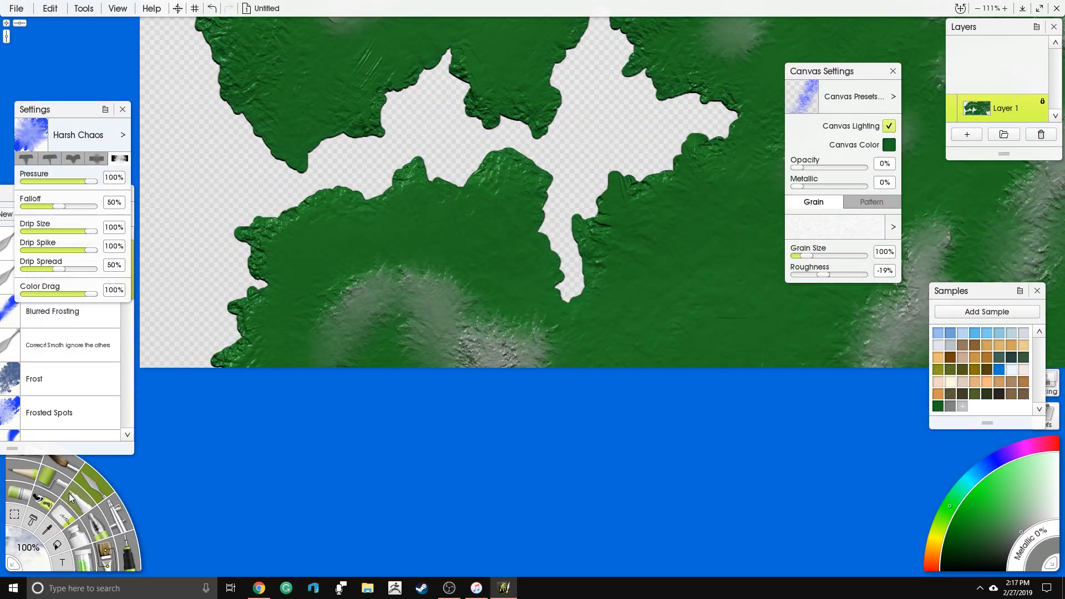
# Switch to the glitter tool, set its size to 25% and choose the square particle shape
pyautogui.click(92, 554)
pyautogui.scroll(-1, 453, 465)
pyautogui.moveTo(442, 447); pyautogui.dragTo(497, 535)
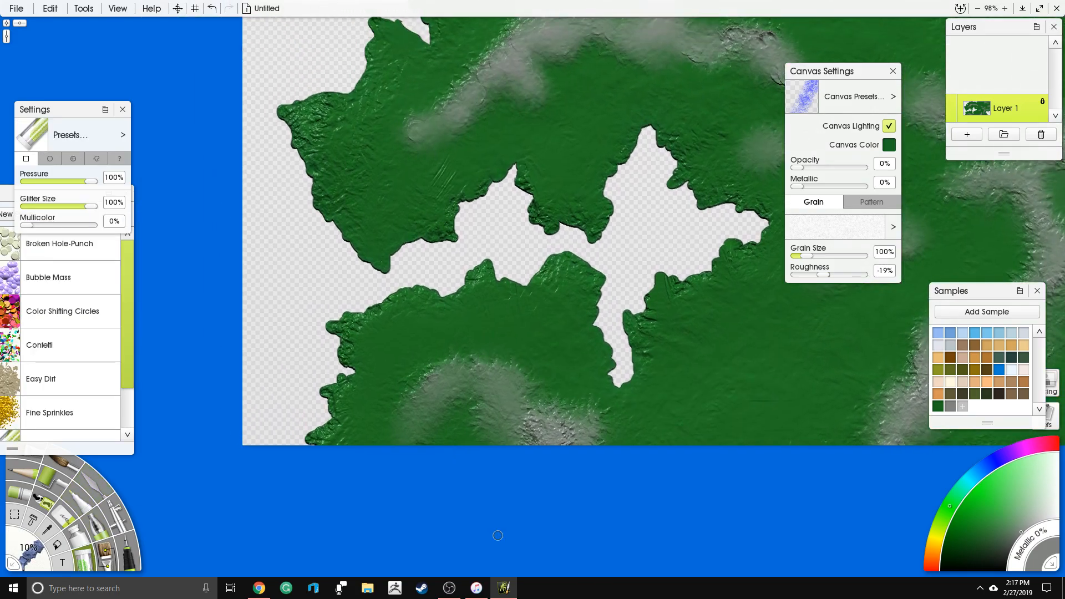
pyautogui.click(93, 160)
pyautogui.click(27, 542)
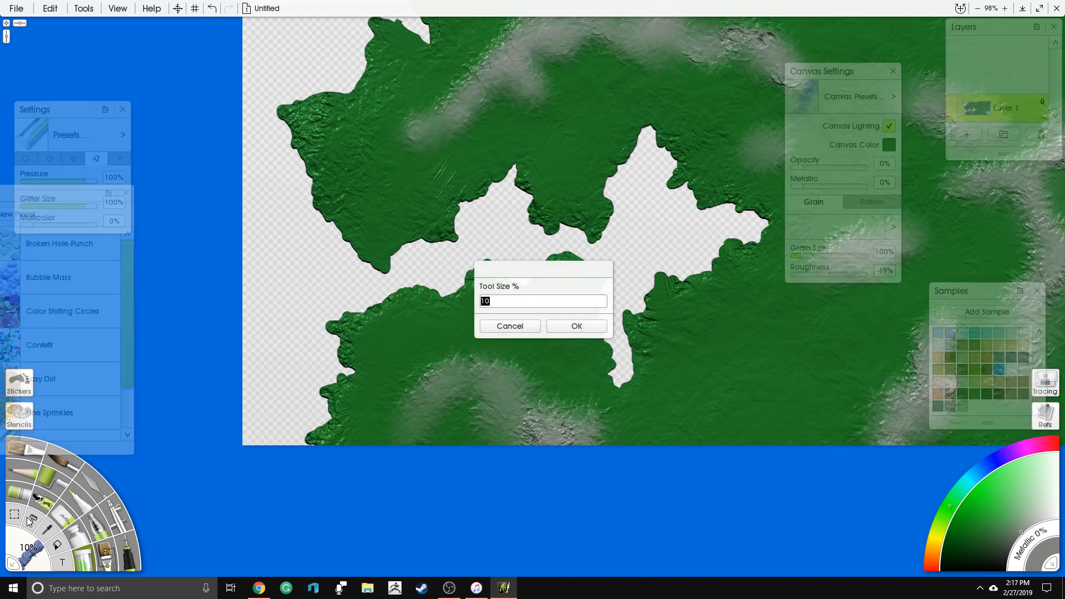
pyautogui.press('Return')
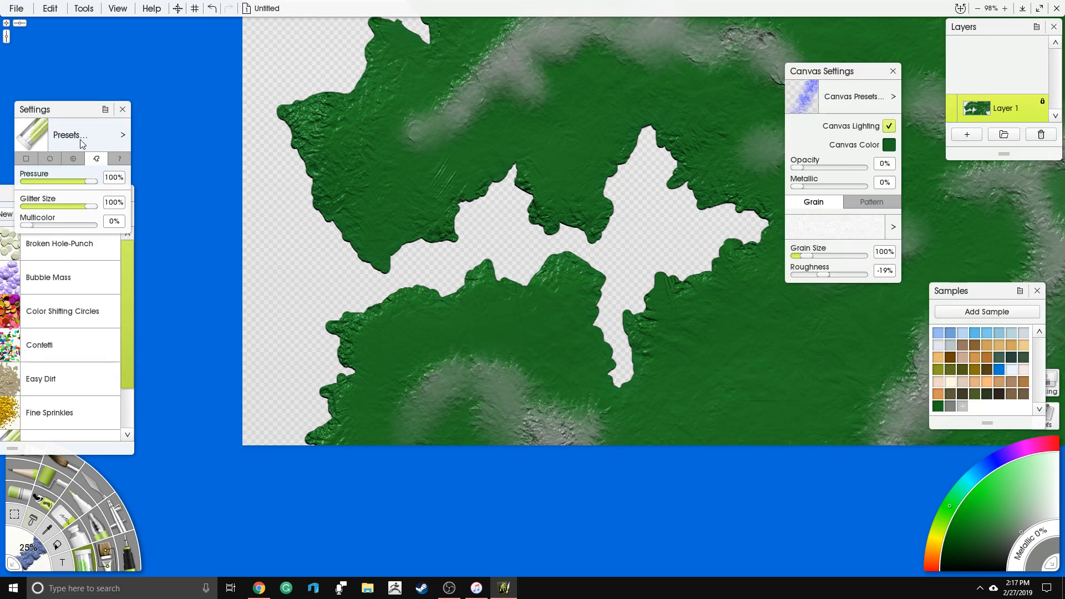
pyautogui.click(27, 160)
# Try a glitter stroke at the western end of the northwestern gray range, and undo it
pyautogui.scroll(1, 631, 328)
pyautogui.moveTo(607, 272); pyautogui.dragTo(505, 399)
pyautogui.moveTo(506, 257); pyautogui.dragTo(544, 290)
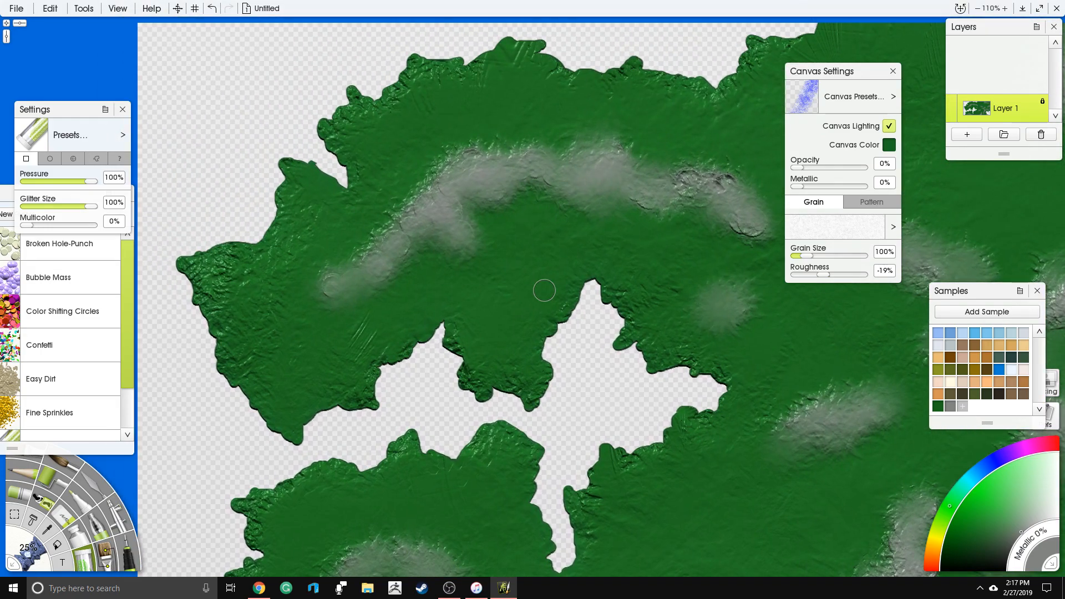
pyautogui.moveTo(288, 302); pyautogui.dragTo(349, 293)
pyautogui.hotkey('ctrl', 'z')
# Set the glitter size to 15% and paint rocky ridges with spurs along the northwestern range and the small patch southeast of it
pyautogui.click(32, 550)
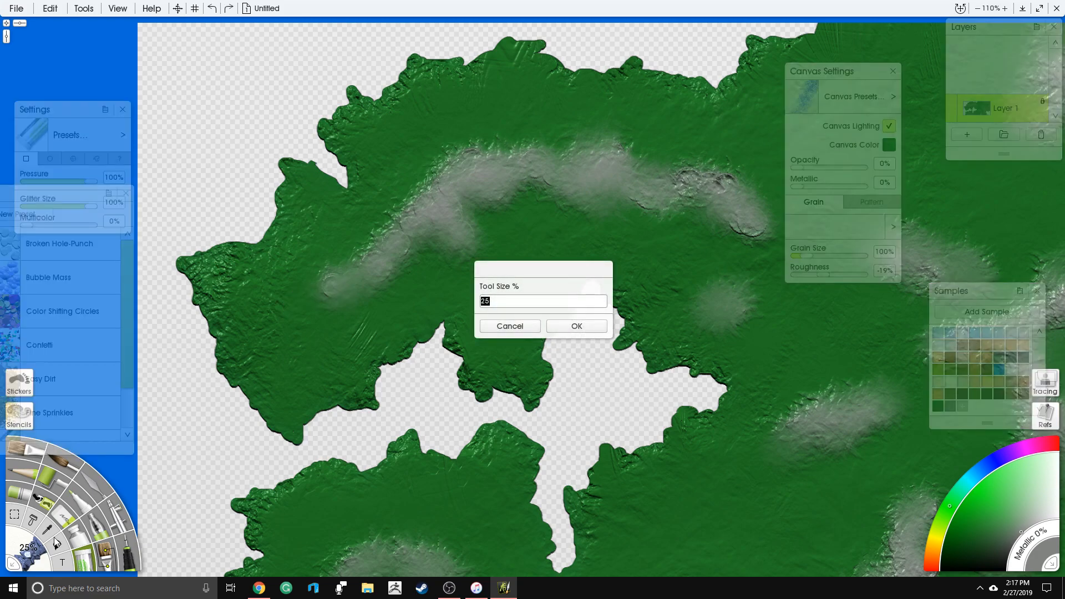
pyautogui.write('15')
pyautogui.press('Return')
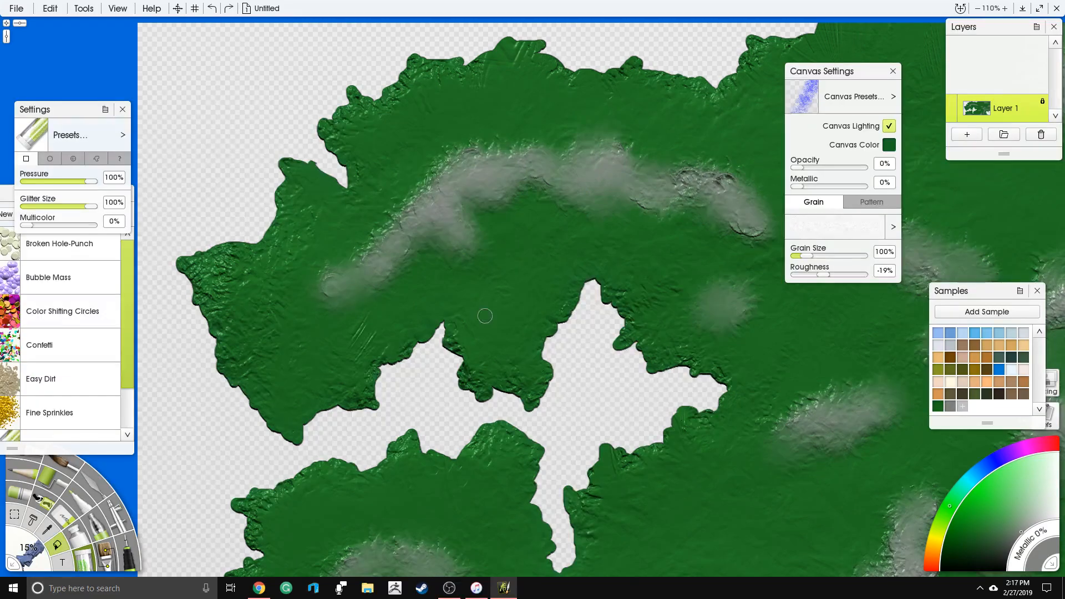
pyautogui.moveTo(341, 284)
pyautogui.mouseDown()
pyautogui.moveTo(402, 237)
pyautogui.moveTo(403, 197)
pyautogui.moveTo(466, 244)
pyautogui.moveTo(452, 194)
pyautogui.moveTo(472, 147)
pyautogui.moveTo(502, 172)
pyautogui.moveTo(560, 183)
pyautogui.moveTo(579, 158)
pyautogui.moveTo(632, 208)
pyautogui.moveTo(699, 183)
pyautogui.moveTo(732, 216)
pyautogui.moveTo(710, 219)
pyautogui.moveTo(781, 140)
pyautogui.mouseUp()
pyautogui.moveTo(740, 213); pyautogui.dragTo(768, 256)
pyautogui.moveTo(691, 300)
pyautogui.mouseDown()
pyautogui.moveTo(721, 308)
pyautogui.moveTo(744, 344)
pyautogui.mouseUp()
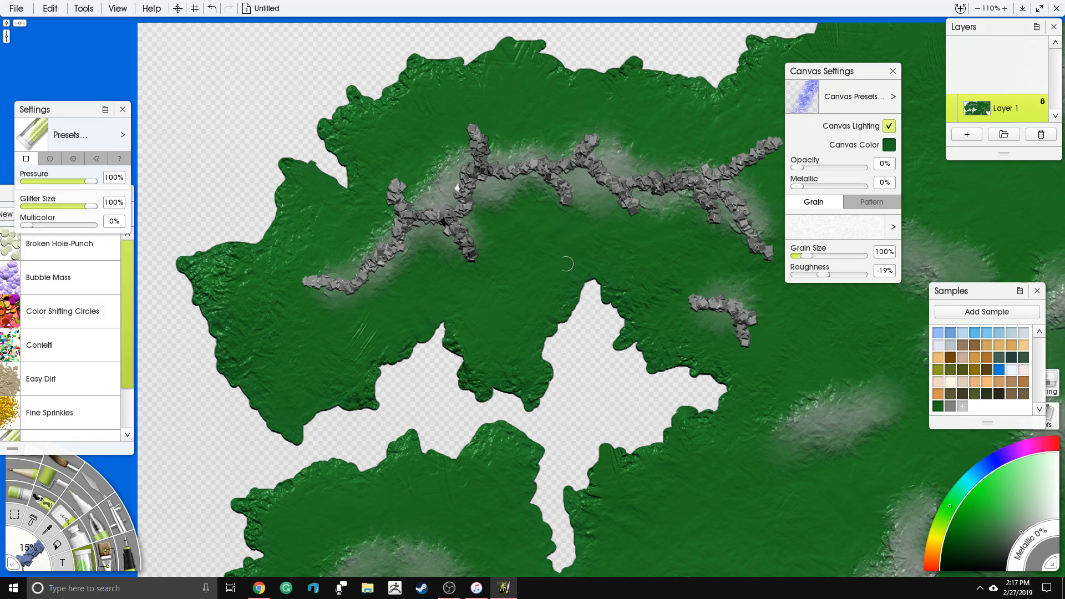
pyautogui.moveTo(584, 247); pyautogui.dragTo(509, 282)
pyautogui.moveTo(439, 228); pyautogui.dragTo(458, 248)
pyautogui.moveTo(502, 282); pyautogui.dragTo(404, 299)
# Paint a branching ridge of gray glitter rocks along the central mountain chain and its side spurs
pyautogui.moveTo(693, 278); pyautogui.dragTo(508, 285)
pyautogui.moveTo(553, 313); pyautogui.dragTo(616, 337)
pyautogui.moveTo(554, 313); pyautogui.dragTo(511, 307)
pyautogui.moveTo(617, 346)
pyautogui.mouseDown()
pyautogui.moveTo(631, 395)
pyautogui.moveTo(589, 409)
pyautogui.moveTo(680, 463)
pyautogui.moveTo(671, 515)
pyautogui.mouseUp()
pyautogui.moveTo(690, 471); pyautogui.dragTo(774, 456)
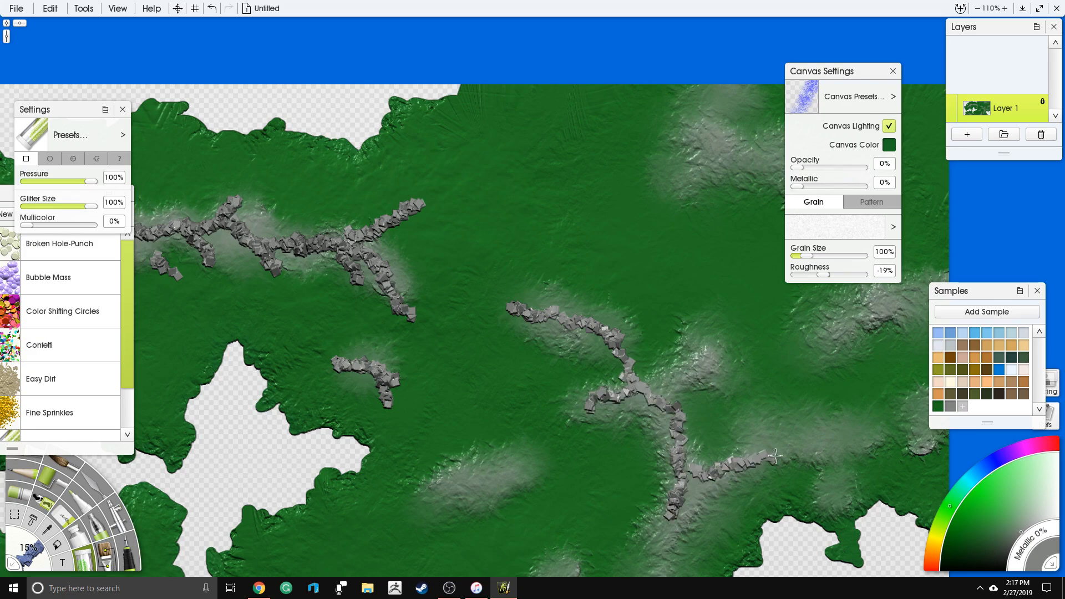
pyautogui.moveTo(652, 390); pyautogui.dragTo(708, 356)
# Paint gray glitter rocks along the southern and south-central mountain patches
pyautogui.moveTo(586, 366); pyautogui.dragTo(635, 210)
pyautogui.moveTo(549, 318)
pyautogui.mouseDown()
pyautogui.moveTo(491, 335)
pyautogui.moveTo(608, 306)
pyautogui.moveTo(572, 342)
pyautogui.moveTo(602, 363)
pyautogui.mouseUp()
pyautogui.moveTo(626, 416)
pyautogui.mouseDown()
pyautogui.moveTo(613, 458)
pyautogui.moveTo(569, 517)
pyautogui.mouseUp()
pyautogui.moveTo(709, 435)
pyautogui.mouseDown()
pyautogui.moveTo(715, 368)
pyautogui.moveTo(661, 389)
pyautogui.mouseUp()
# Paint gray glitter rock ridges along the southeastern, eastern and northeastern mountain ranges
pyautogui.moveTo(726, 290); pyautogui.dragTo(435, 423)
pyautogui.moveTo(539, 413)
pyautogui.mouseDown()
pyautogui.moveTo(601, 440)
pyautogui.moveTo(587, 464)
pyautogui.moveTo(619, 413)
pyautogui.moveTo(669, 422)
pyautogui.moveTo(702, 393)
pyautogui.moveTo(702, 421)
pyautogui.mouseUp()
pyautogui.moveTo(564, 309)
pyautogui.mouseDown()
pyautogui.moveTo(607, 300)
pyautogui.moveTo(631, 278)
pyautogui.moveTo(629, 292)
pyautogui.moveTo(678, 287)
pyautogui.moveTo(717, 256)
pyautogui.moveTo(696, 302)
pyautogui.mouseUp()
pyautogui.moveTo(538, 183); pyautogui.dragTo(577, 256)
pyautogui.moveTo(515, 146)
pyautogui.mouseDown()
pyautogui.moveTo(537, 209)
pyautogui.moveTo(562, 210)
pyautogui.moveTo(573, 230)
pyautogui.moveTo(600, 239)
pyautogui.moveTo(703, 204)
pyautogui.mouseUp()
pyautogui.moveTo(672, 222)
pyautogui.mouseDown()
pyautogui.moveTo(702, 203)
pyautogui.moveTo(699, 237)
pyautogui.mouseUp()
# Paint glitter rocks along the southwestern range and add a few more spurs below the northwestern ridge
pyautogui.moveTo(311, 477); pyautogui.dragTo(670, 184)
pyautogui.moveTo(566, 287); pyautogui.dragTo(783, 216)
pyautogui.moveTo(336, 363)
pyautogui.mouseDown()
pyautogui.moveTo(394, 310)
pyautogui.moveTo(475, 358)
pyautogui.moveTo(473, 385)
pyautogui.moveTo(488, 362)
pyautogui.moveTo(522, 352)
pyautogui.moveTo(542, 362)
pyautogui.mouseUp()
pyautogui.moveTo(371, 142); pyautogui.dragTo(459, 385)
pyautogui.moveTo(374, 282); pyautogui.dragTo(443, 272)
pyautogui.moveTo(565, 221)
pyautogui.mouseDown()
pyautogui.moveTo(587, 258)
pyautogui.moveTo(418, 262)
pyautogui.moveTo(298, 249)
pyautogui.mouseUp()
pyautogui.scroll(-3, 418, 262)
pyautogui.moveTo(373, 264)
pyautogui.mouseDown()
pyautogui.moveTo(353, 259)
pyautogui.moveTo(474, 265)
pyautogui.mouseUp()
pyautogui.scroll(-1, 387, 243)
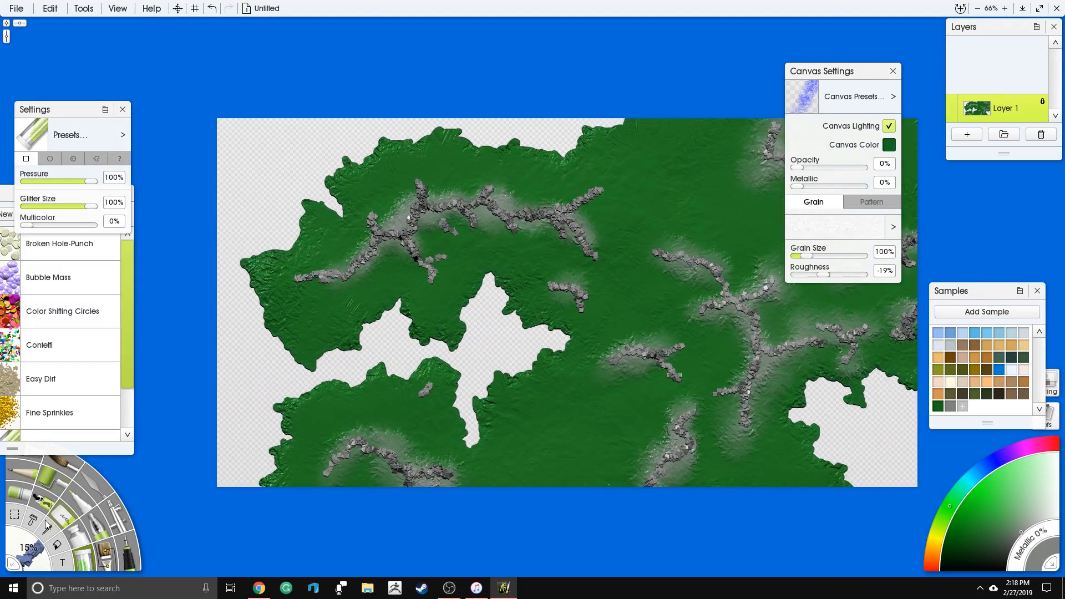
# Reduce the glitter size to 4% and add small rocky offshoots around the northwestern ridge
pyautogui.moveTo(28, 547); pyautogui.dragTo(27, 549)
pyautogui.write('5')
pyautogui.press('Return')
pyautogui.scroll(4, 465, 315)
pyautogui.moveTo(445, 302); pyautogui.dragTo(563, 381)
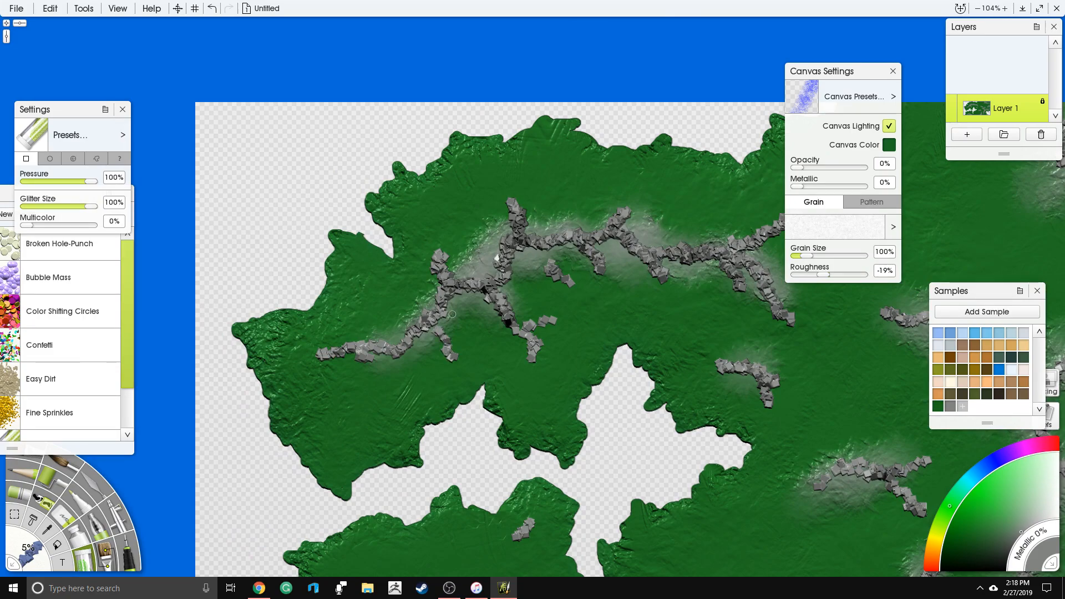
pyautogui.click(26, 550)
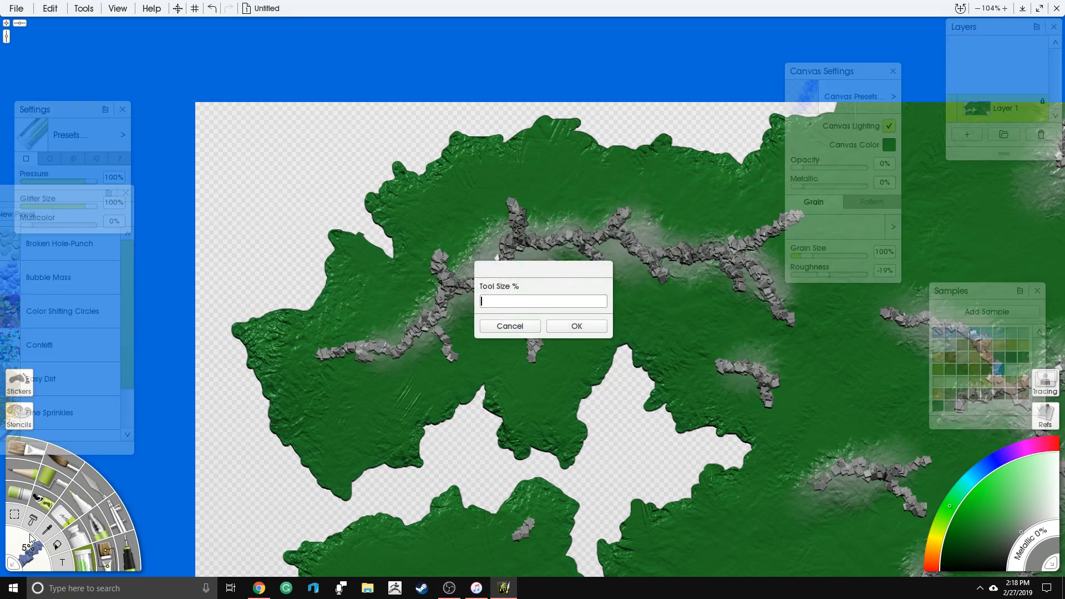
pyautogui.write('4')
pyautogui.press('Return')
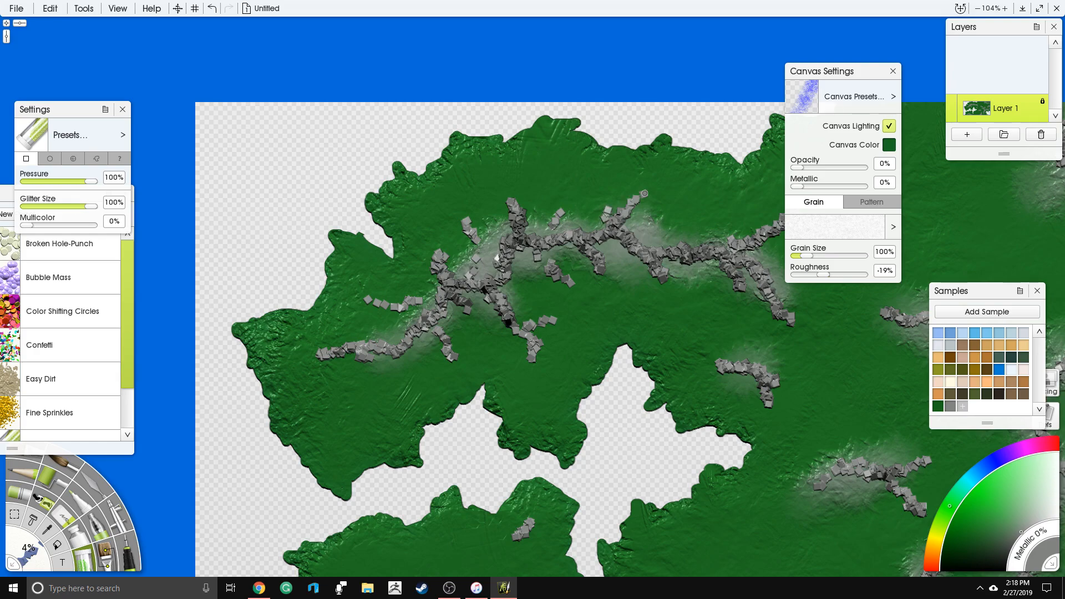
pyautogui.moveTo(653, 318); pyautogui.dragTo(446, 330)
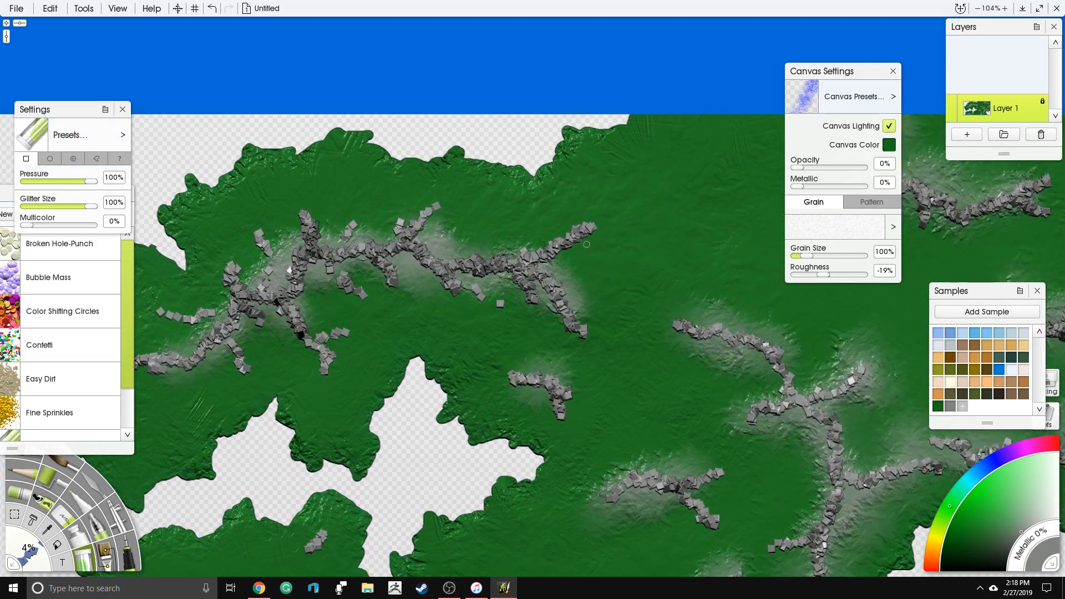
# Set the glitter size to 3% and scatter fine rock offshoots around the northwestern ridge's eastern end
pyautogui.click(21, 542)
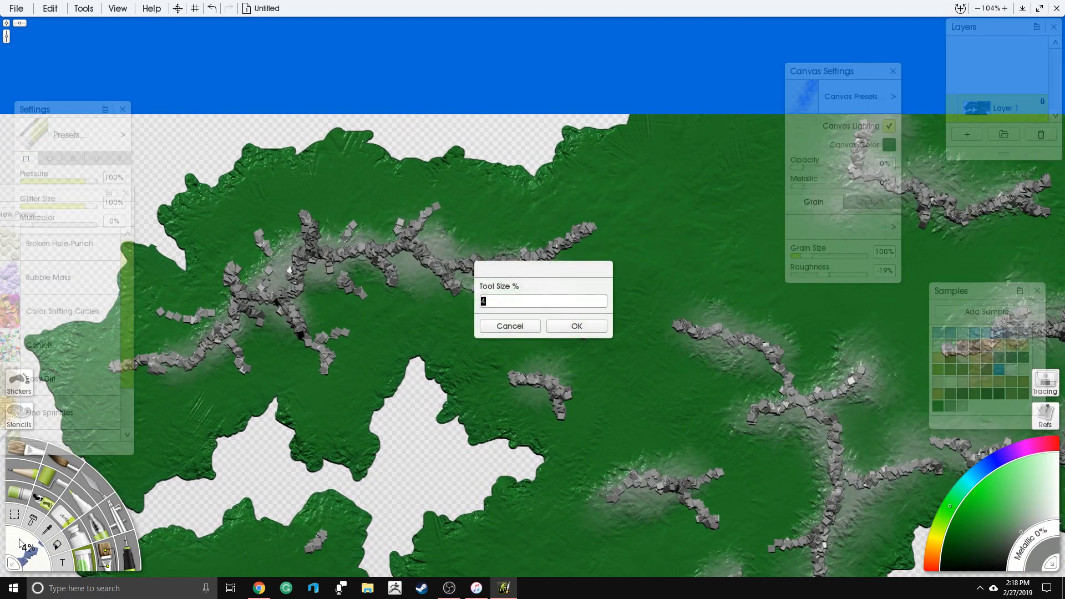
pyautogui.write('3')
pyautogui.press('Return')
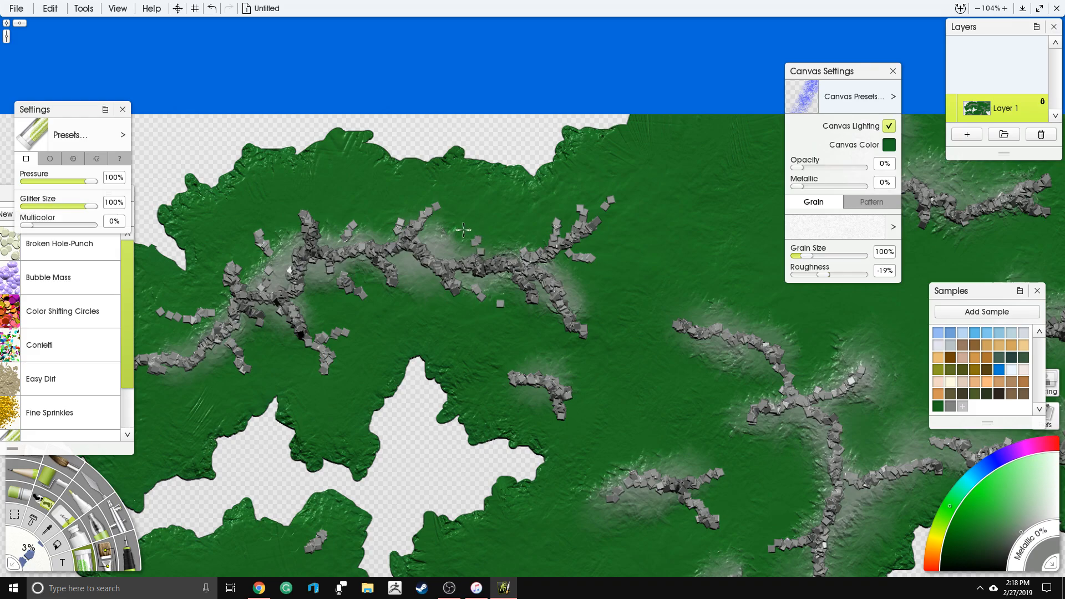
# Add fine rock offshoots to the central, northeastern and eastern ridges with the glitter tool
pyautogui.moveTo(746, 278); pyautogui.dragTo(536, 203)
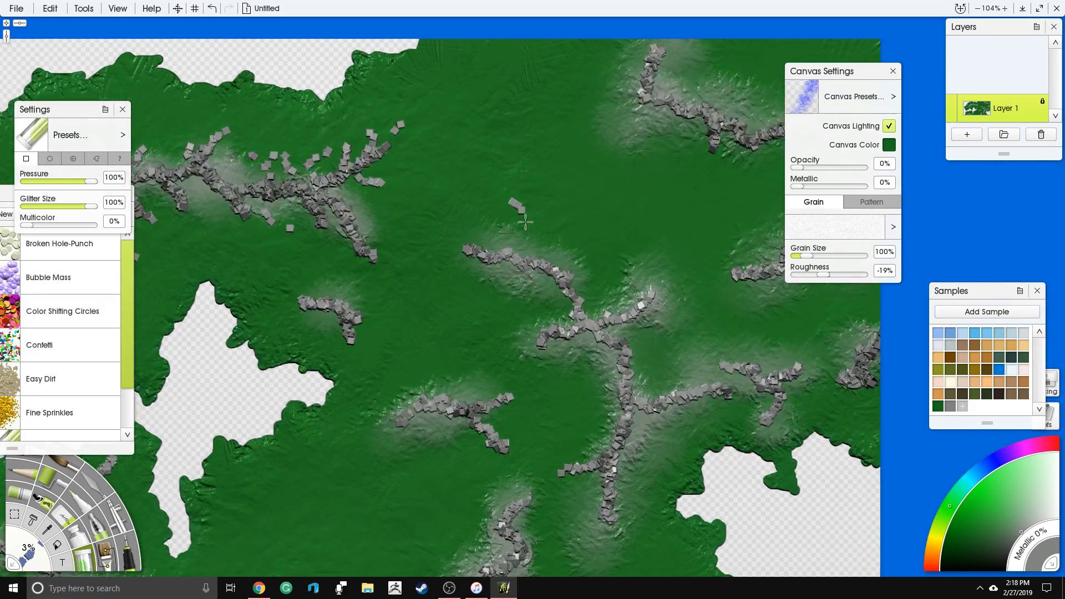
pyautogui.moveTo(558, 253); pyautogui.dragTo(516, 196)
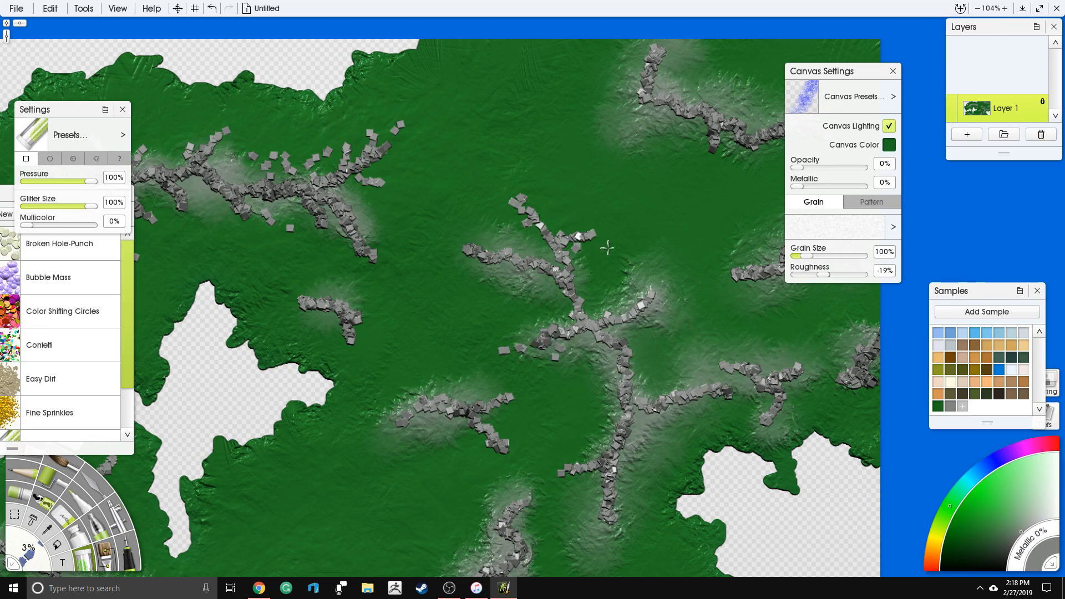
pyautogui.moveTo(713, 108); pyautogui.dragTo(550, 179)
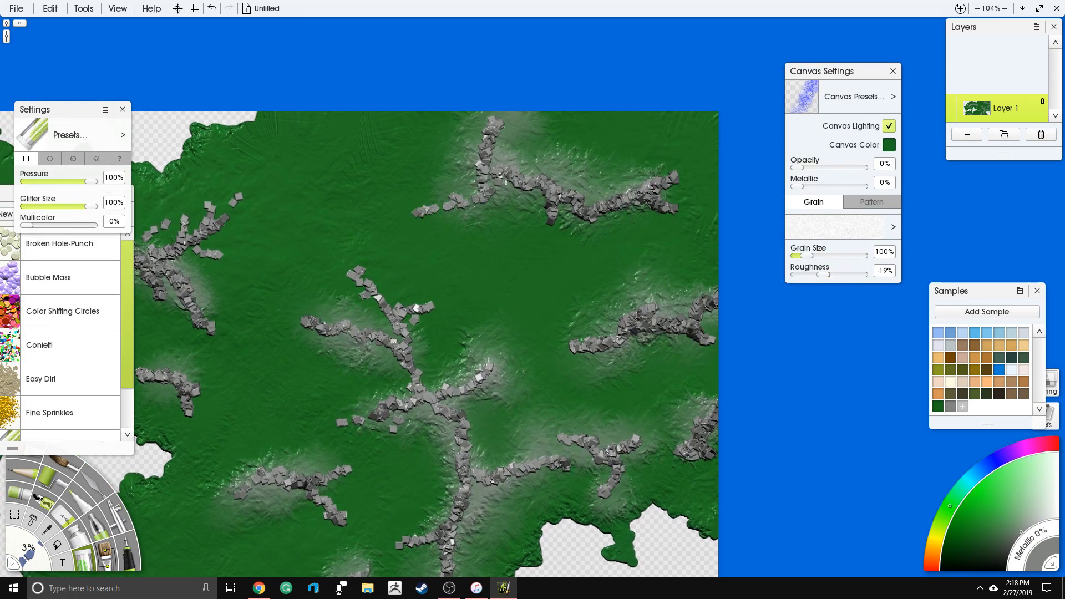
pyautogui.moveTo(638, 194)
pyautogui.mouseDown()
pyautogui.moveTo(642, 167)
pyautogui.moveTo(669, 172)
pyautogui.mouseUp()
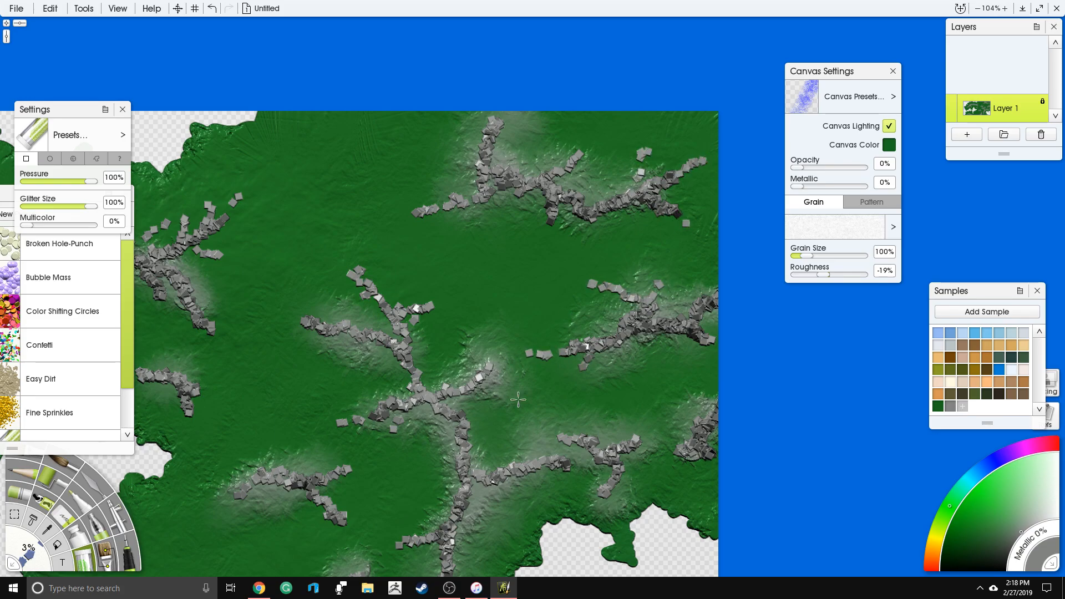
pyautogui.moveTo(518, 399); pyautogui.dragTo(592, 185)
# Extend the southwestern ridges, paint a small branching ridge east of the southern inlet, and add spurs at the northwestern ridge's western end
pyautogui.moveTo(337, 414)
pyautogui.mouseDown()
pyautogui.moveTo(487, 331)
pyautogui.moveTo(560, 264)
pyautogui.mouseUp()
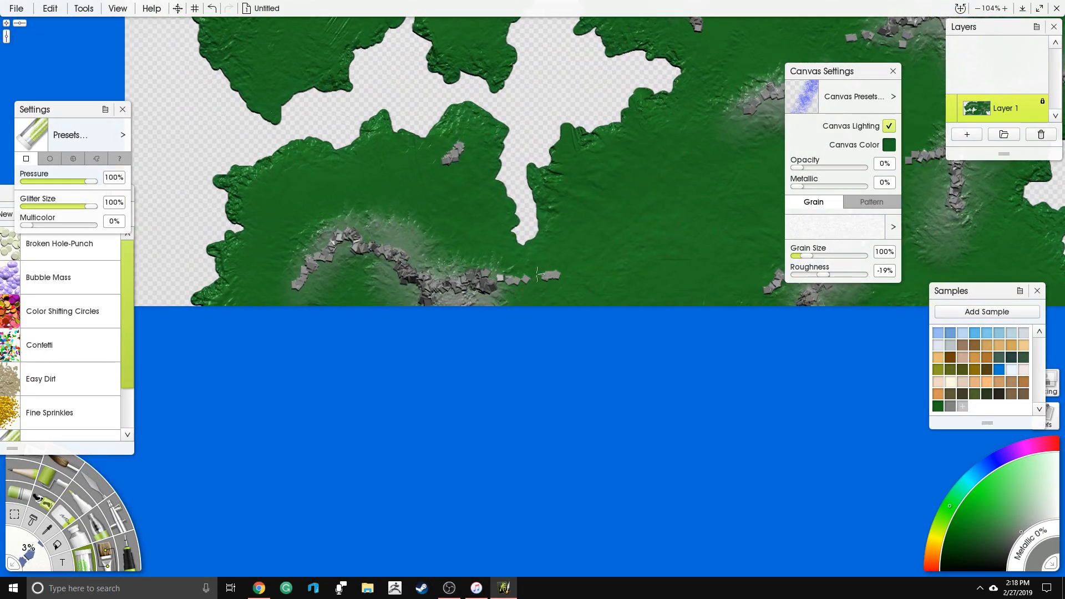
pyautogui.moveTo(443, 162); pyautogui.dragTo(396, 176)
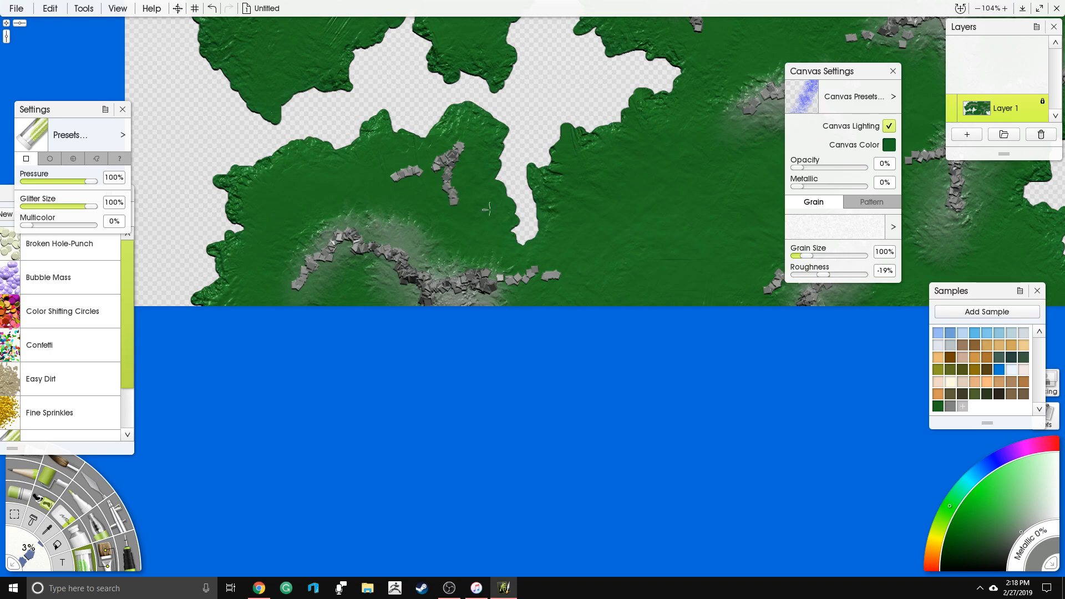
pyautogui.moveTo(614, 173); pyautogui.dragTo(483, 256)
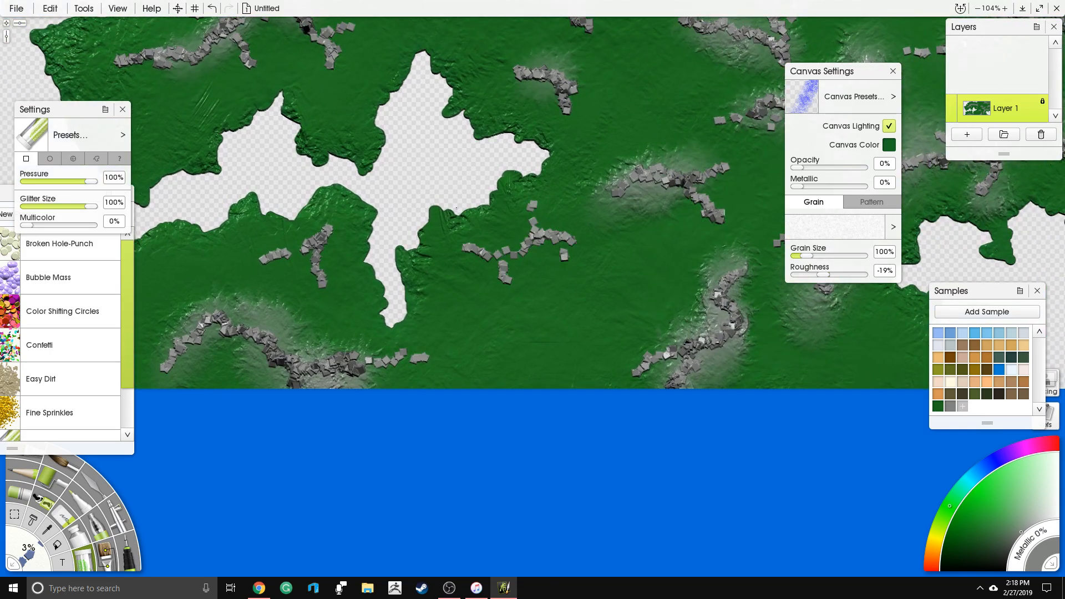
pyautogui.moveTo(340, 196); pyautogui.dragTo(536, 379)
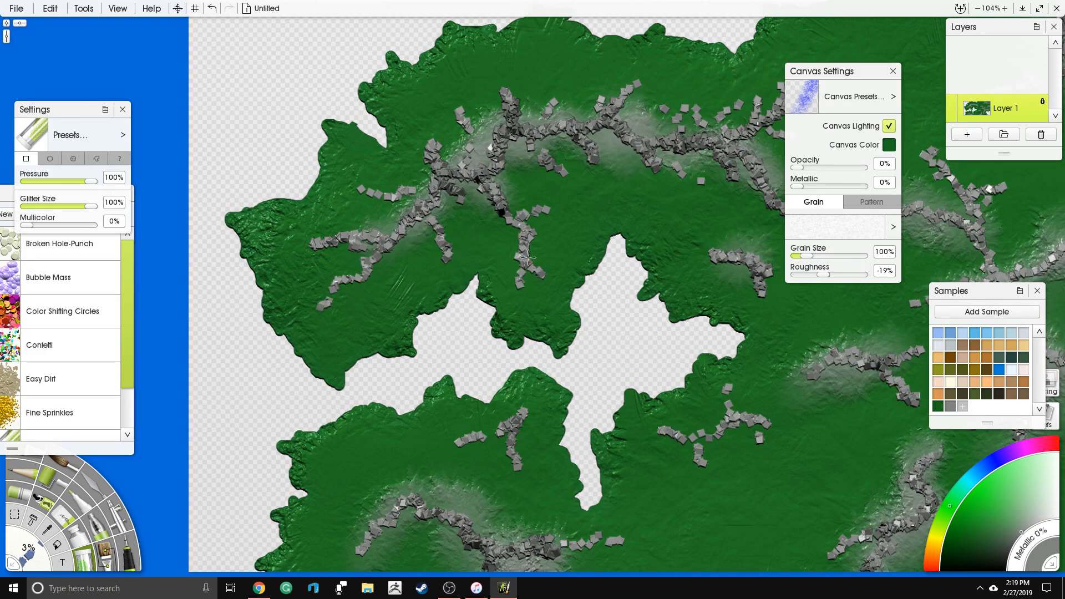
pyautogui.scroll(-3, 528, 258)
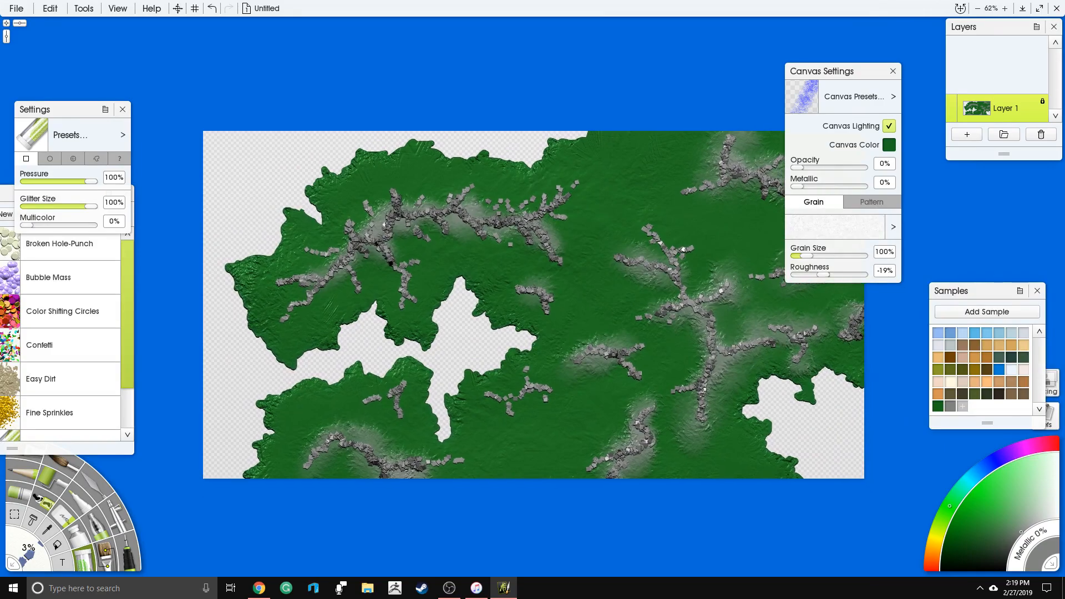
# Switch to the palette knife with the Instant Blur preset, and set pressure to 20% and softness to 22%
pyautogui.click(94, 480)
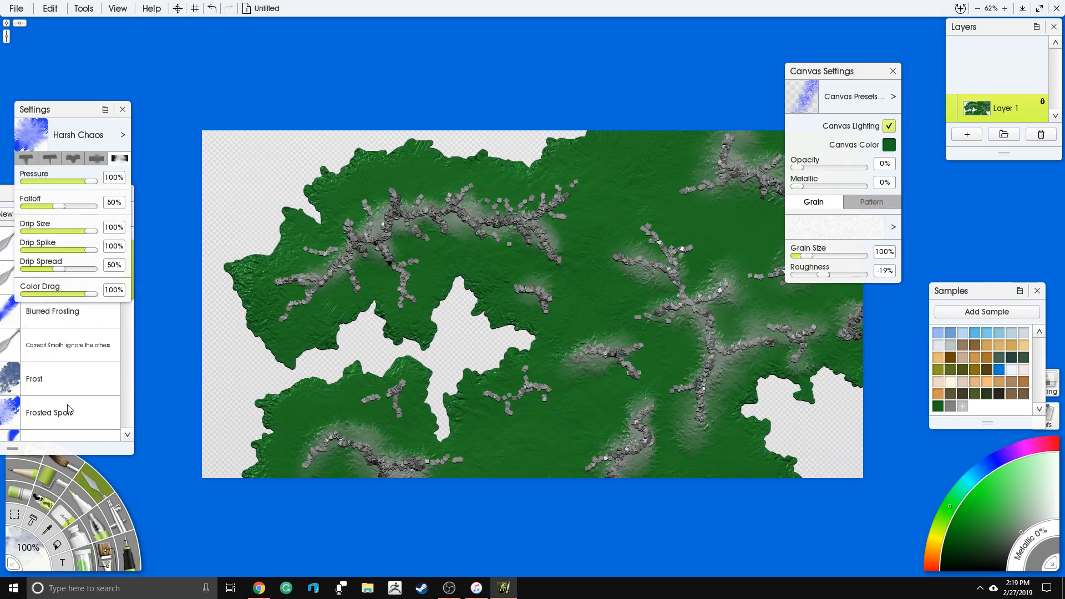
pyautogui.click(73, 380)
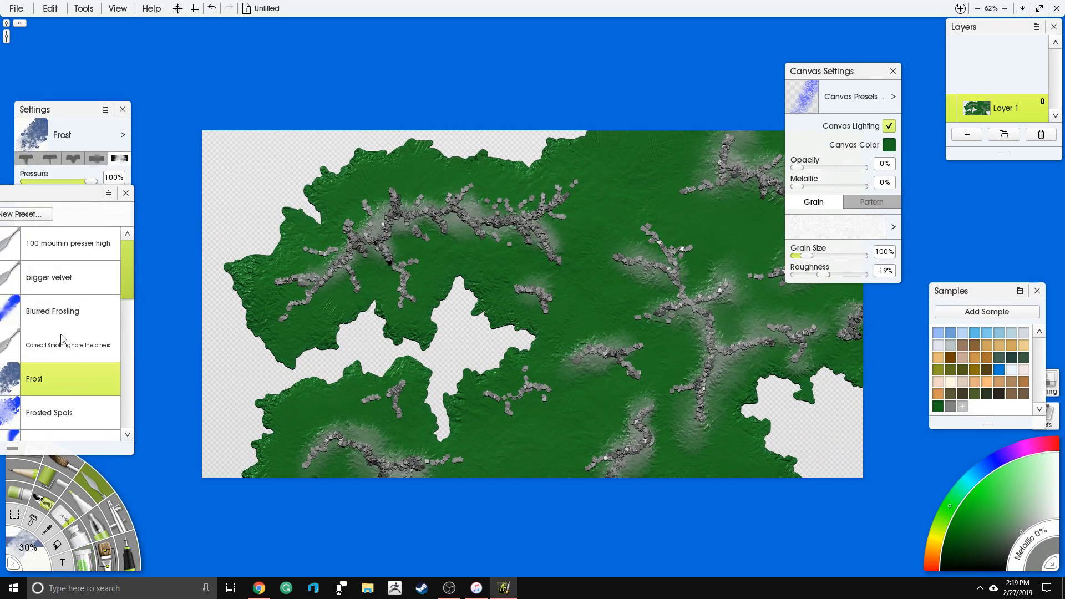
pyautogui.scroll(-4, 63, 337)
pyautogui.click(78, 429)
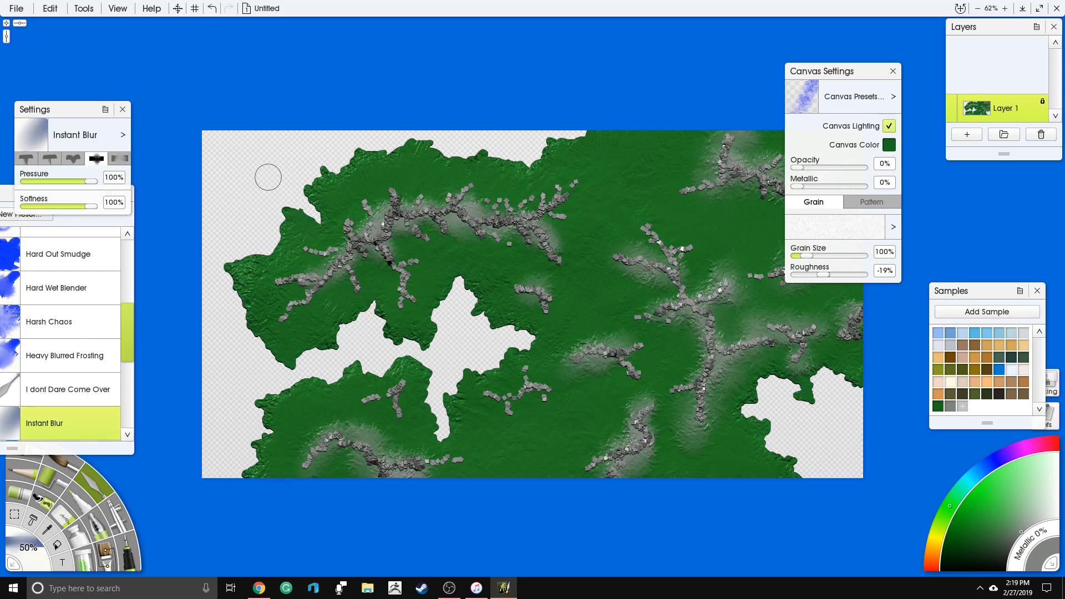
pyautogui.moveTo(77, 189); pyautogui.dragTo(56, 208)
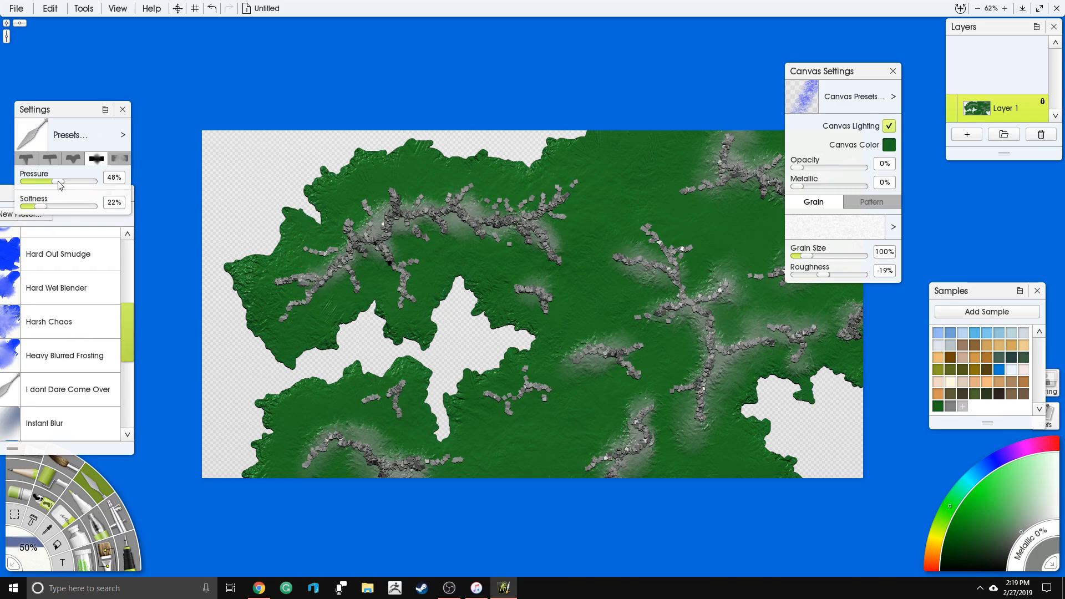
# Smooth the rocks of the northwestern ridge, its spurs and the small ridge southeast of it with the knife
pyautogui.scroll(5, 353, 260)
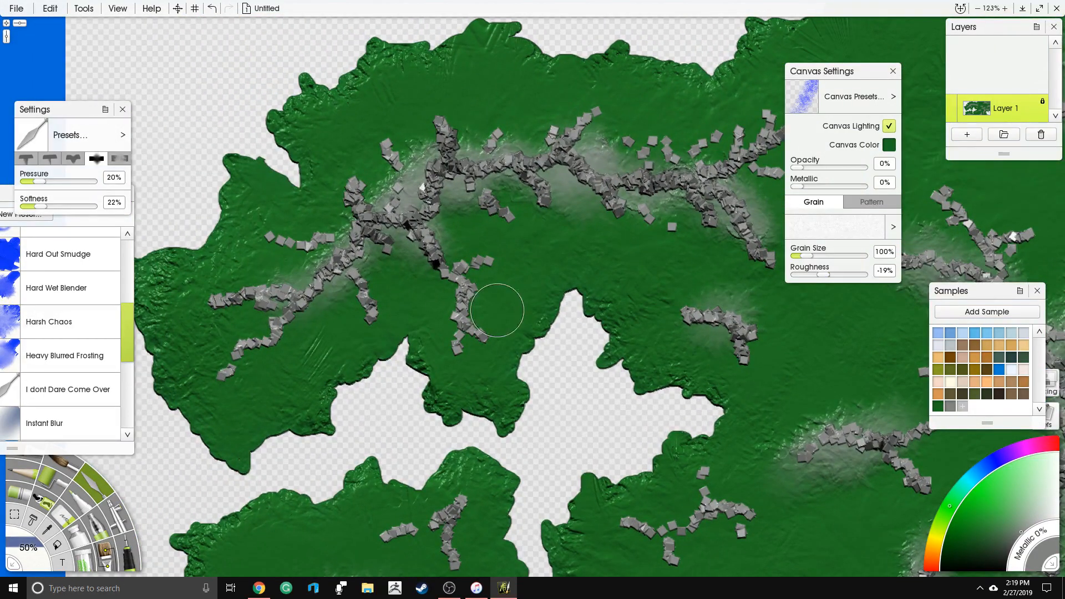
pyautogui.moveTo(297, 295)
pyautogui.mouseDown()
pyautogui.moveTo(273, 343)
pyautogui.moveTo(343, 260)
pyautogui.moveTo(233, 309)
pyautogui.moveTo(286, 290)
pyautogui.moveTo(241, 294)
pyautogui.mouseUp()
pyautogui.moveTo(368, 225)
pyautogui.mouseDown()
pyautogui.moveTo(370, 200)
pyautogui.moveTo(361, 211)
pyautogui.moveTo(367, 306)
pyautogui.mouseUp()
pyautogui.moveTo(390, 221)
pyautogui.mouseDown()
pyautogui.moveTo(446, 169)
pyautogui.moveTo(451, 126)
pyautogui.moveTo(426, 169)
pyautogui.moveTo(432, 243)
pyautogui.moveTo(467, 335)
pyautogui.mouseUp()
pyautogui.moveTo(427, 166)
pyautogui.mouseDown()
pyautogui.moveTo(474, 179)
pyautogui.moveTo(538, 166)
pyautogui.moveTo(547, 197)
pyautogui.moveTo(476, 166)
pyautogui.moveTo(496, 185)
pyautogui.moveTo(570, 128)
pyautogui.moveTo(560, 172)
pyautogui.moveTo(623, 186)
pyautogui.mouseUp()
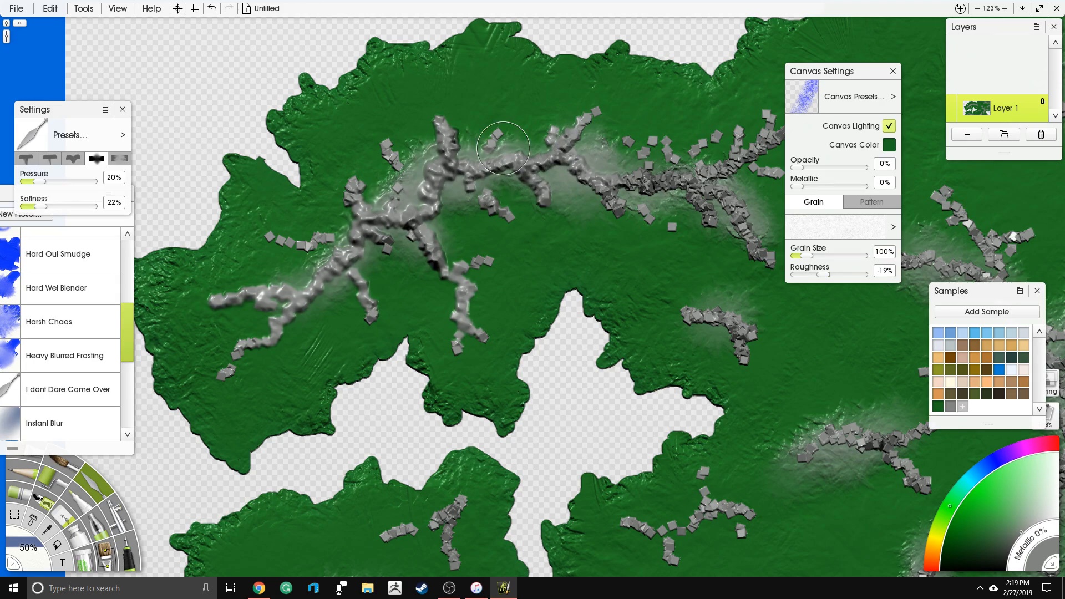
pyautogui.moveTo(355, 179); pyautogui.dragTo(356, 207)
pyautogui.moveTo(627, 169); pyautogui.dragTo(738, 170)
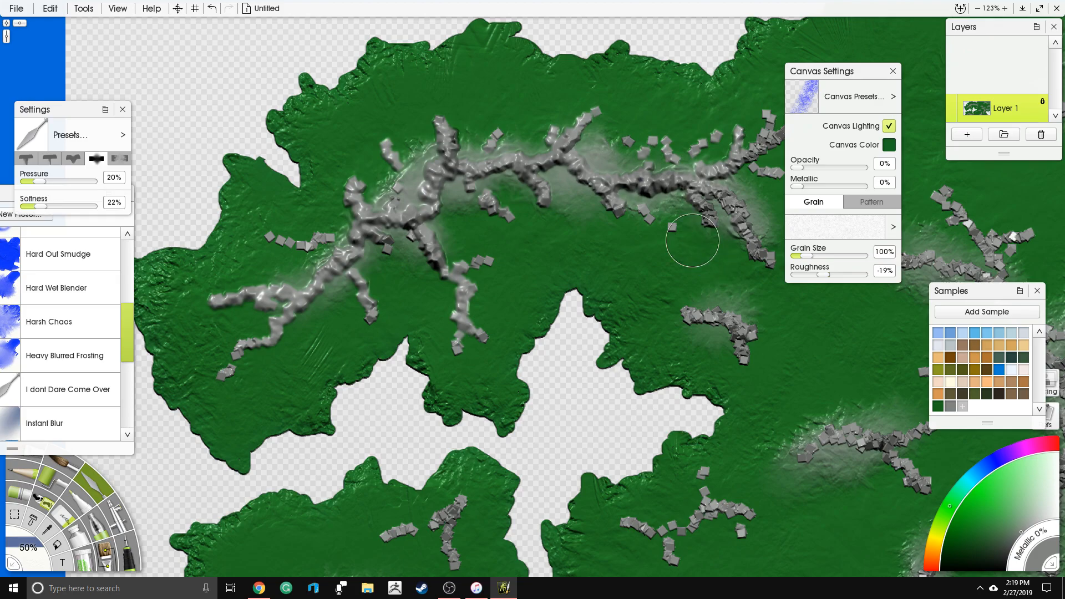
pyautogui.moveTo(599, 314); pyautogui.dragTo(355, 372)
pyautogui.moveTo(502, 219); pyautogui.dragTo(543, 184)
pyautogui.moveTo(450, 370)
pyautogui.mouseDown()
pyautogui.moveTo(480, 375)
pyautogui.moveTo(502, 413)
pyautogui.mouseUp()
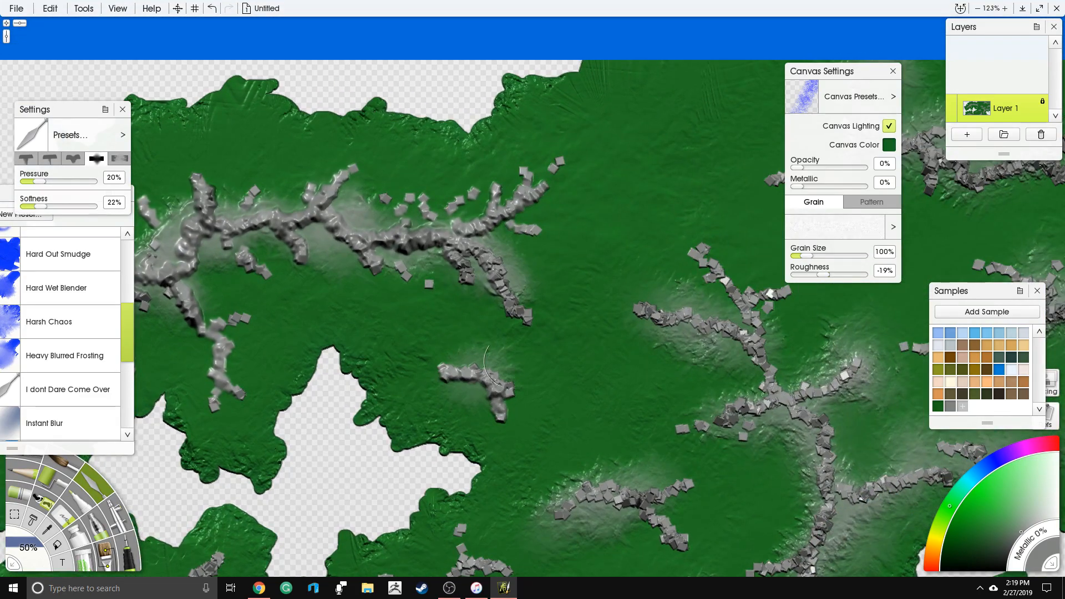
# Smooth the rocks on the northern branches of the central ridge with the knife
pyautogui.moveTo(564, 395); pyautogui.dragTo(318, 394)
pyautogui.moveTo(465, 326); pyautogui.dragTo(510, 333)
pyautogui.moveTo(527, 383); pyautogui.dragTo(481, 413)
pyautogui.moveTo(481, 413); pyautogui.dragTo(599, 374)
pyautogui.moveTo(471, 271); pyautogui.dragTo(497, 326)
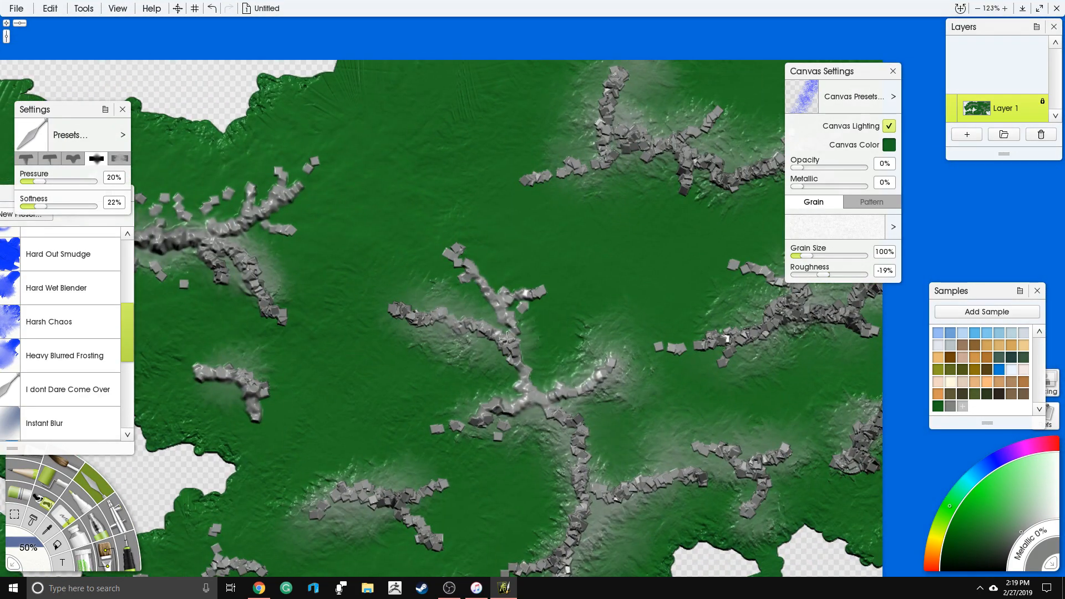
# Smooth the rocks along the northeastern ridge with the knife
pyautogui.moveTo(610, 261); pyautogui.dragTo(460, 328)
pyautogui.moveTo(466, 143)
pyautogui.mouseDown()
pyautogui.moveTo(458, 172)
pyautogui.moveTo(382, 244)
pyautogui.mouseUp()
pyautogui.moveTo(466, 205)
pyautogui.mouseDown()
pyautogui.moveTo(480, 227)
pyautogui.moveTo(512, 210)
pyautogui.moveTo(542, 236)
pyautogui.moveTo(638, 254)
pyautogui.moveTo(634, 192)
pyautogui.mouseUp()
# Smooth the rocks of the eastern ridge and the forked southeastern ridge with the knife
pyautogui.moveTo(638, 364); pyautogui.dragTo(585, 244)
pyautogui.moveTo(582, 244)
pyautogui.mouseDown()
pyautogui.moveTo(546, 282)
pyautogui.moveTo(632, 262)
pyautogui.mouseUp()
pyautogui.moveTo(569, 219); pyautogui.dragTo(594, 242)
pyautogui.moveTo(633, 262)
pyautogui.mouseDown()
pyautogui.moveTo(663, 277)
pyautogui.moveTo(674, 228)
pyautogui.mouseUp()
pyautogui.moveTo(585, 396)
pyautogui.mouseDown()
pyautogui.moveTo(547, 455)
pyautogui.moveTo(578, 404)
pyautogui.mouseUp()
pyautogui.moveTo(631, 409); pyautogui.dragTo(667, 408)
pyautogui.moveTo(616, 382); pyautogui.dragTo(657, 354)
# Smooth the rocks on the central ridge's western branch, its southern trunk and lower side spurs with the knife
pyautogui.moveTo(376, 371); pyautogui.dragTo(460, 305)
pyautogui.moveTo(499, 341)
pyautogui.mouseDown()
pyautogui.moveTo(480, 410)
pyautogui.moveTo(438, 422)
pyautogui.mouseUp()
pyautogui.moveTo(494, 372); pyautogui.dragTo(482, 482)
pyautogui.moveTo(488, 381); pyautogui.dragTo(484, 460)
pyautogui.moveTo(498, 402); pyautogui.dragTo(504, 303)
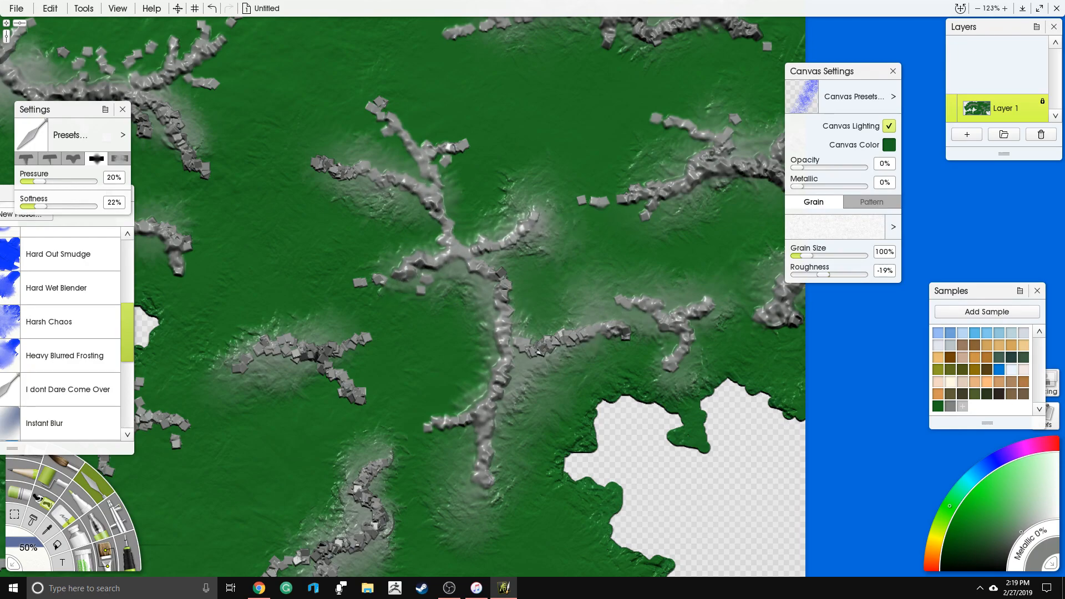
pyautogui.moveTo(541, 350); pyautogui.dragTo(578, 337)
# Smooth the rocks of the short southwestern ridges and the winding southern ridge with the knife
pyautogui.moveTo(359, 355)
pyautogui.mouseDown()
pyautogui.moveTo(558, 275)
pyautogui.moveTo(460, 266)
pyautogui.moveTo(564, 327)
pyautogui.mouseUp()
pyautogui.moveTo(574, 383)
pyautogui.mouseDown()
pyautogui.moveTo(522, 491)
pyautogui.moveTo(494, 508)
pyautogui.mouseUp()
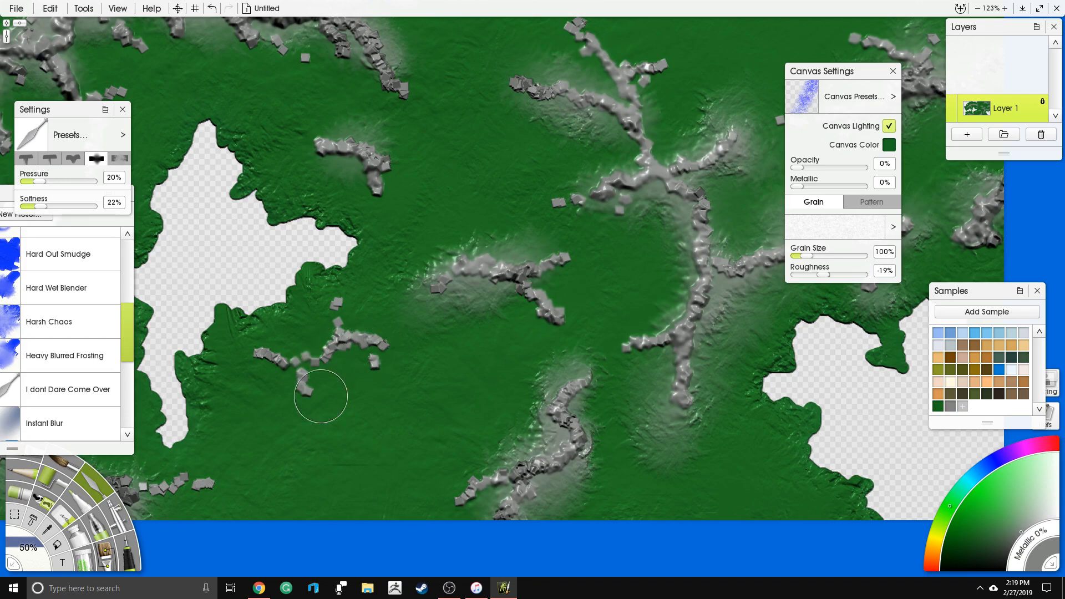
pyautogui.moveTo(322, 395); pyautogui.dragTo(638, 279)
pyautogui.moveTo(341, 377); pyautogui.dragTo(502, 365)
pyautogui.moveTo(358, 244); pyautogui.dragTo(380, 262)
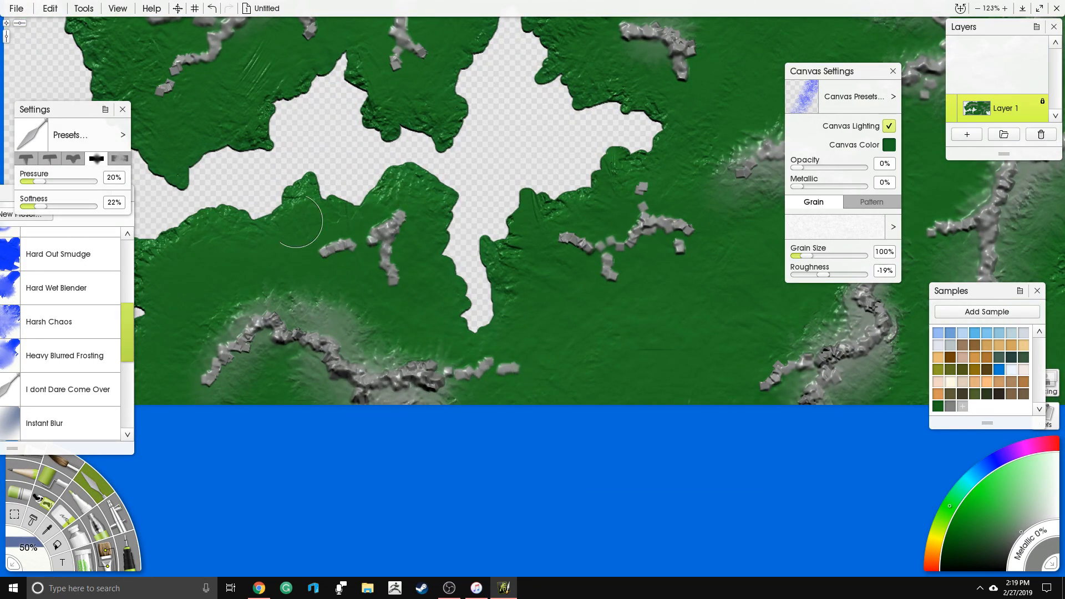
pyautogui.moveTo(288, 284); pyautogui.dragTo(579, 252)
# Smooth the remaining rough rocks on the northwestern ridge, the small isolated central-western ridge and the northeastern ridge with the knife
pyautogui.moveTo(464, 147); pyautogui.dragTo(412, 462)
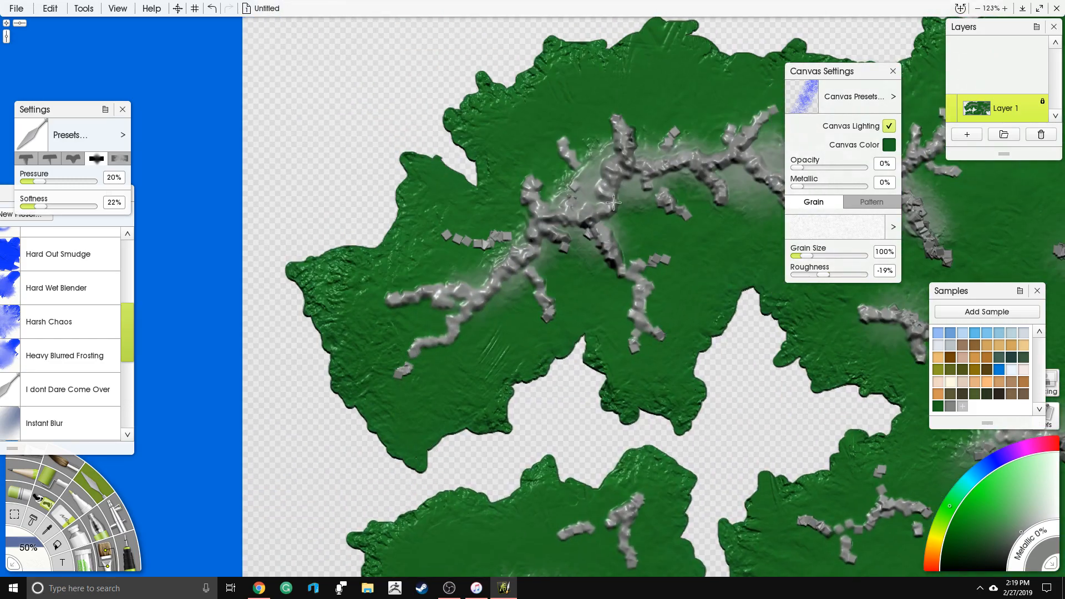
pyautogui.moveTo(624, 145); pyautogui.dragTo(484, 178)
pyautogui.moveTo(577, 161); pyautogui.dragTo(624, 208)
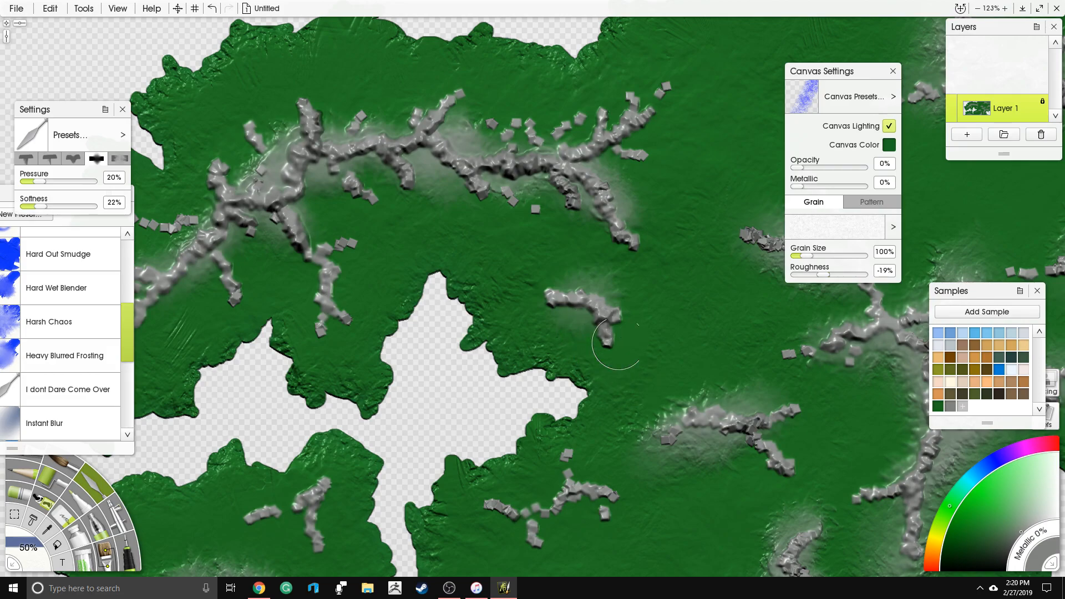
pyautogui.moveTo(608, 348); pyautogui.dragTo(314, 416)
pyautogui.moveTo(475, 289); pyautogui.dragTo(493, 320)
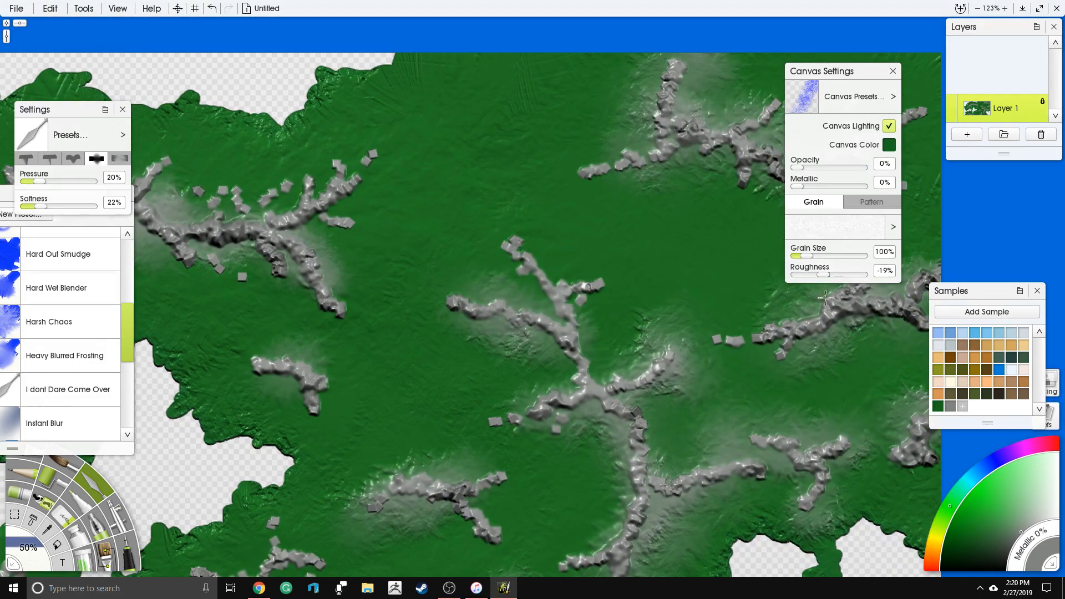
pyautogui.moveTo(765, 140); pyautogui.dragTo(624, 158)
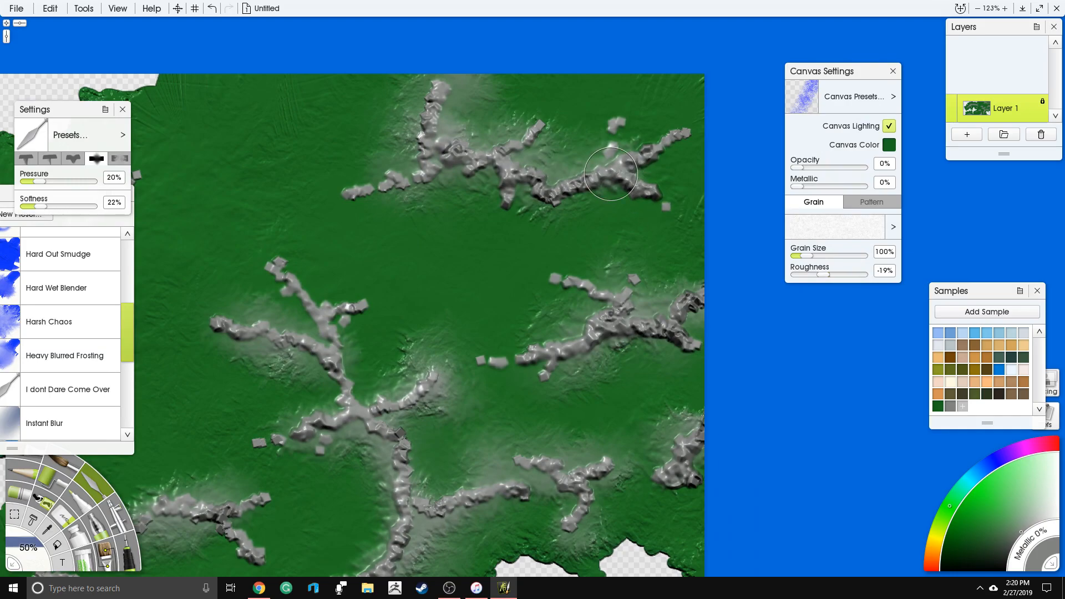
pyautogui.scroll(-4, 587, 177)
pyautogui.moveTo(567, 198); pyautogui.dragTo(744, 182)
pyautogui.scroll(1, 595, 186)
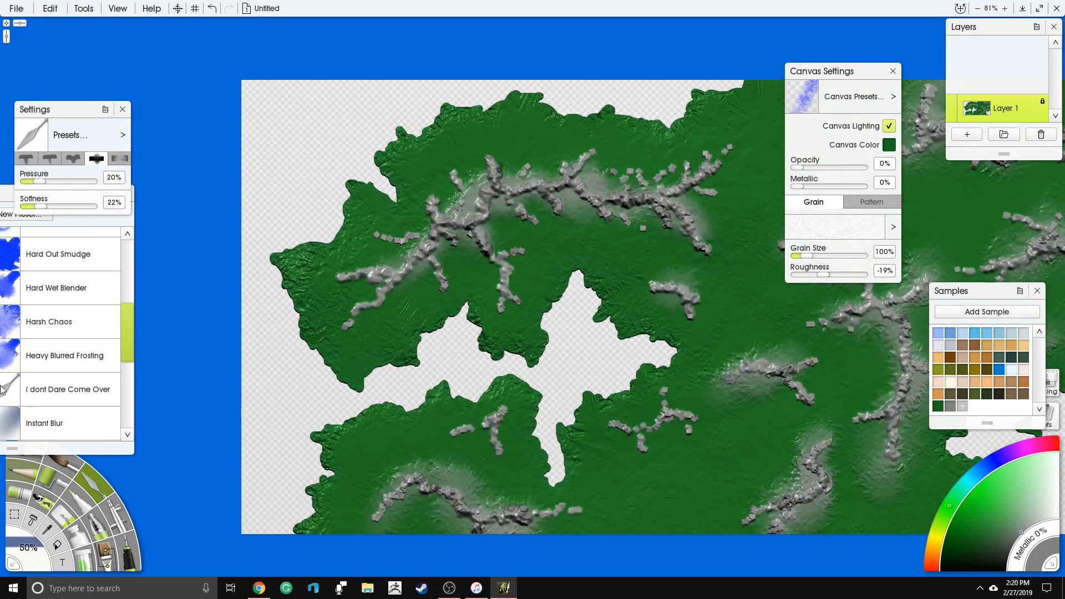
# Switch the palette knife to the Harsh Chaos preset and set its tool size to 75%
pyautogui.click(48, 313)
pyautogui.click(25, 544)
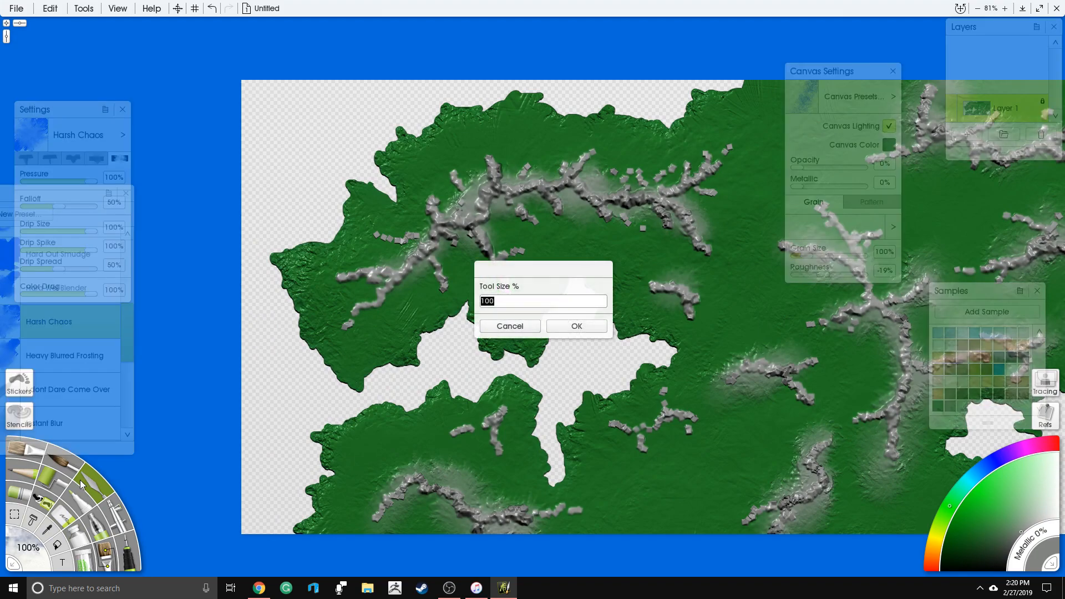
pyautogui.write('250')
pyautogui.press('Return')
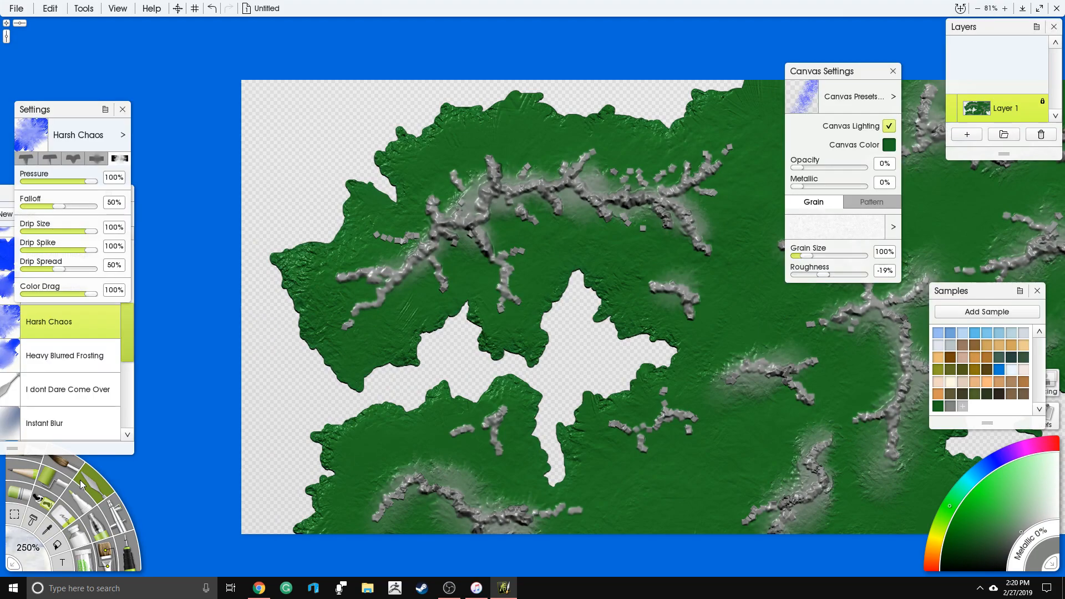
pyautogui.click(27, 547)
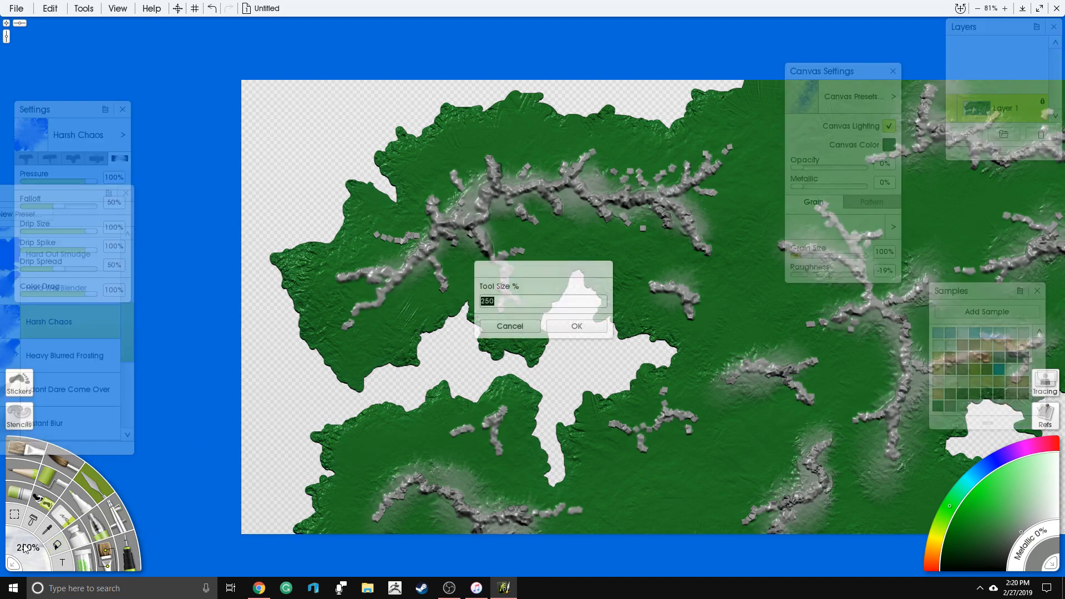
pyautogui.write('75')
pyautogui.press('Return')
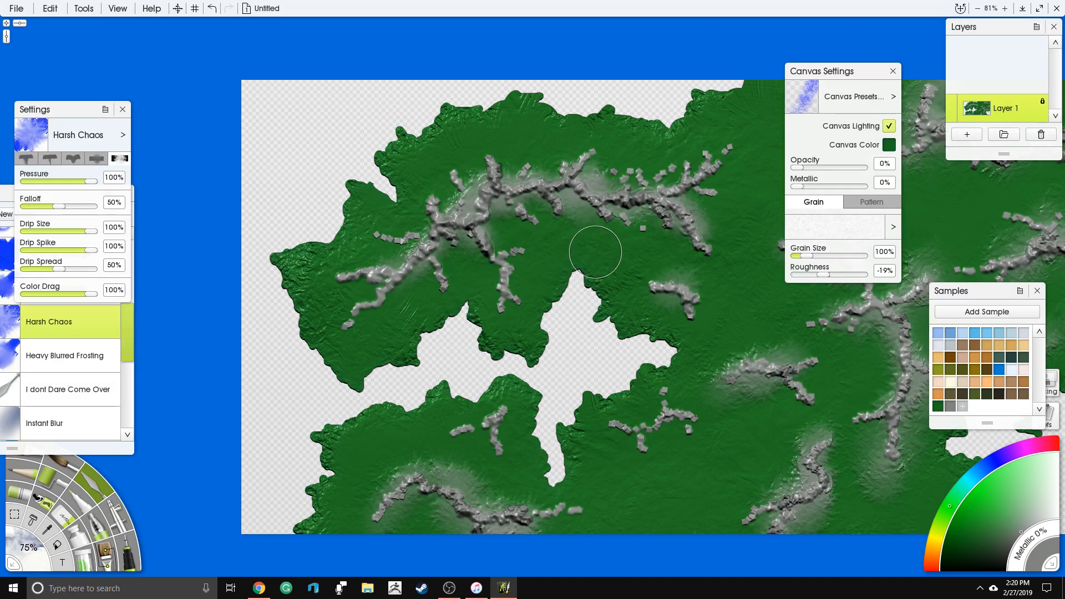
# Blend the whole northwestern mountain ridge and its spurs into the green land with Harsh Chaos strokes
pyautogui.scroll(5, 594, 244)
pyautogui.moveTo(491, 224); pyautogui.dragTo(618, 253)
pyautogui.moveTo(368, 311)
pyautogui.mouseDown()
pyautogui.moveTo(402, 281)
pyautogui.moveTo(360, 260)
pyautogui.moveTo(289, 255)
pyautogui.moveTo(228, 273)
pyautogui.moveTo(239, 294)
pyautogui.moveTo(294, 299)
pyautogui.moveTo(209, 387)
pyautogui.moveTo(245, 400)
pyautogui.moveTo(344, 374)
pyautogui.mouseUp()
pyautogui.moveTo(402, 327)
pyautogui.mouseDown()
pyautogui.moveTo(430, 294)
pyautogui.moveTo(451, 340)
pyautogui.moveTo(482, 300)
pyautogui.moveTo(451, 238)
pyautogui.moveTo(416, 218)
pyautogui.moveTo(382, 250)
pyautogui.moveTo(349, 214)
pyautogui.moveTo(300, 191)
pyautogui.moveTo(408, 181)
pyautogui.moveTo(438, 166)
pyautogui.moveTo(422, 83)
pyautogui.moveTo(461, 145)
pyautogui.moveTo(480, 104)
pyautogui.moveTo(515, 82)
pyautogui.moveTo(458, 175)
pyautogui.moveTo(423, 299)
pyautogui.moveTo(488, 333)
pyautogui.moveTo(534, 381)
pyautogui.moveTo(504, 444)
pyautogui.moveTo(559, 452)
pyautogui.moveTo(548, 306)
pyautogui.moveTo(505, 277)
pyautogui.moveTo(546, 269)
pyautogui.moveTo(522, 211)
pyautogui.moveTo(582, 256)
pyautogui.moveTo(623, 249)
pyautogui.moveTo(605, 183)
pyautogui.moveTo(533, 132)
pyautogui.moveTo(499, 144)
pyautogui.moveTo(543, 217)
pyautogui.moveTo(640, 238)
pyautogui.moveTo(688, 224)
pyautogui.moveTo(655, 197)
pyautogui.moveTo(650, 163)
pyautogui.moveTo(743, 100)
pyautogui.mouseUp()
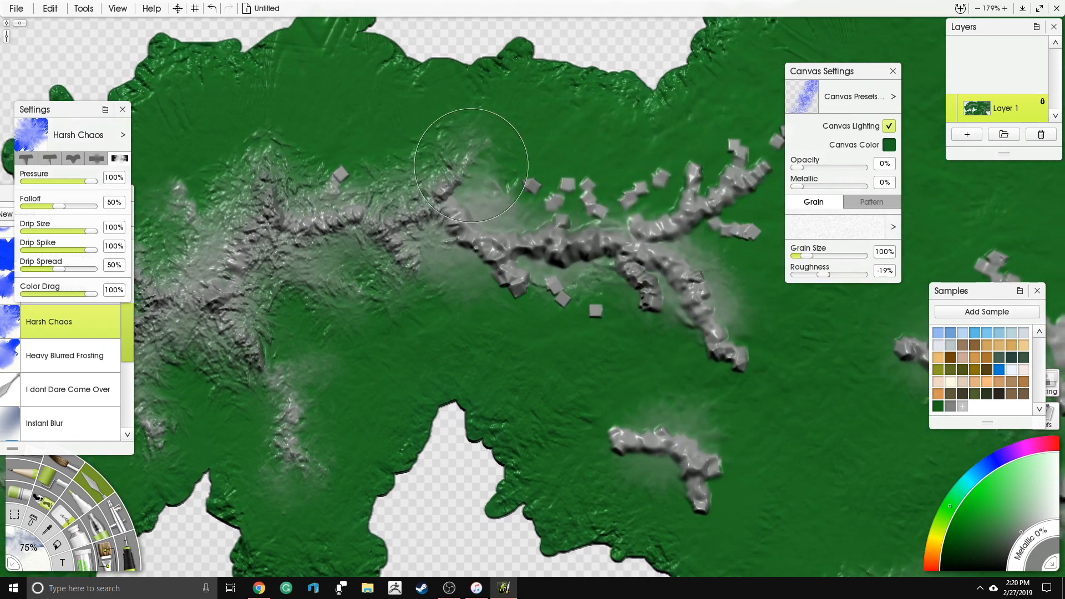
pyautogui.moveTo(451, 154)
pyautogui.mouseDown()
pyautogui.moveTo(499, 194)
pyautogui.moveTo(542, 178)
pyautogui.moveTo(584, 235)
pyautogui.moveTo(593, 299)
pyautogui.moveTo(451, 247)
pyautogui.moveTo(502, 291)
pyautogui.moveTo(554, 285)
pyautogui.moveTo(638, 344)
pyautogui.moveTo(637, 312)
pyautogui.moveTo(738, 377)
pyautogui.moveTo(710, 255)
pyautogui.moveTo(704, 380)
pyautogui.moveTo(735, 283)
pyautogui.moveTo(715, 222)
pyautogui.moveTo(765, 144)
pyautogui.moveTo(563, 168)
pyautogui.moveTo(637, 222)
pyautogui.moveTo(574, 202)
pyautogui.mouseUp()
pyautogui.moveTo(305, 266)
pyautogui.mouseDown()
pyautogui.moveTo(255, 305)
pyautogui.moveTo(315, 374)
pyautogui.moveTo(278, 461)
pyautogui.moveTo(183, 344)
pyautogui.moveTo(194, 388)
pyautogui.moveTo(216, 404)
pyautogui.mouseUp()
pyautogui.scroll(-5, 464, 319)
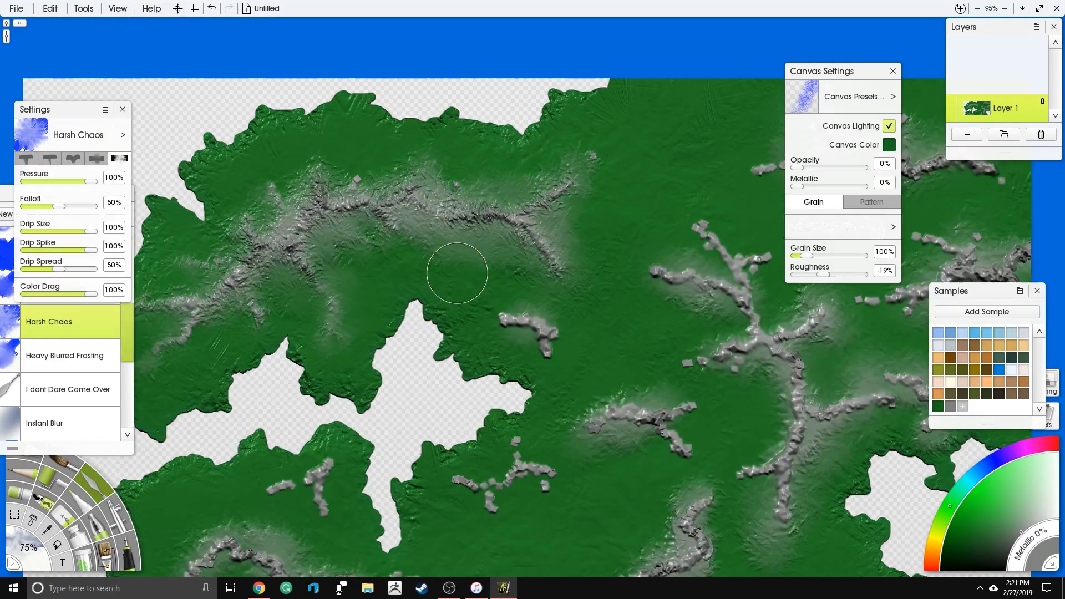
# Blend the small isolated western ridge and the northeastern, eastern and central ridges into the land with Harsh Chaos
pyautogui.moveTo(560, 351); pyautogui.dragTo(480, 322)
pyautogui.moveTo(544, 255); pyautogui.dragTo(560, 245)
pyautogui.moveTo(570, 187)
pyautogui.mouseDown()
pyautogui.moveTo(598, 161)
pyautogui.moveTo(507, 172)
pyautogui.mouseUp()
pyautogui.moveTo(575, 246)
pyautogui.mouseDown()
pyautogui.moveTo(618, 260)
pyautogui.moveTo(599, 203)
pyautogui.moveTo(630, 242)
pyautogui.moveTo(663, 249)
pyautogui.moveTo(651, 276)
pyautogui.moveTo(662, 312)
pyautogui.moveTo(706, 297)
pyautogui.moveTo(741, 302)
pyautogui.moveTo(694, 345)
pyautogui.moveTo(707, 386)
pyautogui.moveTo(724, 332)
pyautogui.moveTo(747, 311)
pyautogui.moveTo(704, 294)
pyautogui.moveTo(582, 351)
pyautogui.moveTo(669, 355)
pyautogui.moveTo(632, 362)
pyautogui.moveTo(669, 401)
pyautogui.moveTo(662, 443)
pyautogui.moveTo(677, 415)
pyautogui.moveTo(626, 450)
pyautogui.moveTo(670, 468)
pyautogui.moveTo(665, 503)
pyautogui.moveTo(682, 522)
pyautogui.moveTo(726, 447)
pyautogui.moveTo(719, 428)
pyautogui.moveTo(780, 415)
pyautogui.moveTo(797, 402)
pyautogui.moveTo(748, 405)
pyautogui.moveTo(787, 377)
pyautogui.moveTo(811, 393)
pyautogui.moveTo(805, 411)
pyautogui.moveTo(828, 423)
pyautogui.moveTo(856, 405)
pyautogui.moveTo(852, 373)
pyautogui.moveTo(824, 364)
pyautogui.moveTo(901, 344)
pyautogui.moveTo(895, 369)
pyautogui.moveTo(930, 355)
pyautogui.mouseUp()
pyautogui.moveTo(752, 324)
pyautogui.mouseDown()
pyautogui.moveTo(584, 335)
pyautogui.moveTo(591, 289)
pyautogui.moveTo(670, 274)
pyautogui.moveTo(643, 244)
pyautogui.moveTo(715, 249)
pyautogui.moveTo(748, 269)
pyautogui.moveTo(705, 292)
pyautogui.moveTo(732, 302)
pyautogui.moveTo(657, 230)
pyautogui.moveTo(673, 166)
pyautogui.moveTo(583, 167)
pyautogui.moveTo(624, 200)
pyautogui.moveTo(746, 178)
pyautogui.moveTo(687, 123)
pyautogui.moveTo(626, 150)
pyautogui.moveTo(626, 116)
pyautogui.moveTo(577, 125)
pyautogui.moveTo(541, 83)
pyautogui.moveTo(502, 158)
pyautogui.moveTo(534, 174)
pyautogui.moveTo(596, 164)
pyautogui.moveTo(577, 134)
pyautogui.moveTo(690, 122)
pyautogui.mouseUp()
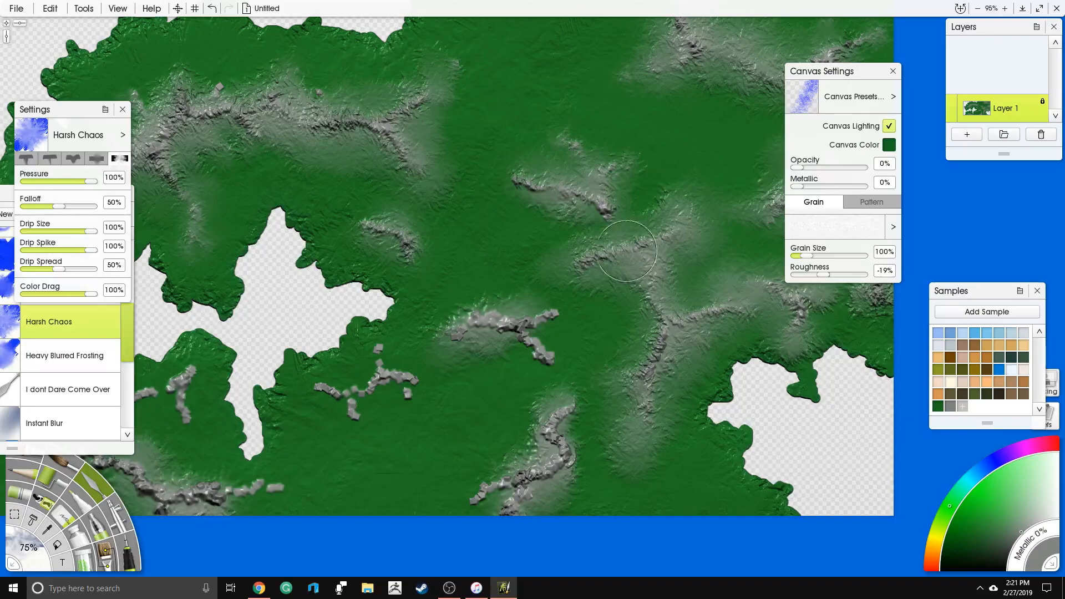
# Blend the southern and southwestern ridges and the remaining small rock clusters into the land with Harsh Chaos
pyautogui.moveTo(546, 317)
pyautogui.mouseDown()
pyautogui.moveTo(567, 326)
pyautogui.moveTo(531, 327)
pyautogui.moveTo(564, 302)
pyautogui.moveTo(485, 301)
pyautogui.moveTo(434, 332)
pyautogui.moveTo(507, 343)
pyautogui.moveTo(571, 378)
pyautogui.moveTo(543, 305)
pyautogui.moveTo(535, 392)
pyautogui.moveTo(550, 449)
pyautogui.moveTo(473, 488)
pyautogui.moveTo(478, 503)
pyautogui.moveTo(506, 498)
pyautogui.moveTo(493, 510)
pyautogui.moveTo(549, 502)
pyautogui.moveTo(580, 477)
pyautogui.moveTo(587, 423)
pyautogui.moveTo(575, 423)
pyautogui.moveTo(594, 382)
pyautogui.moveTo(522, 424)
pyautogui.moveTo(503, 469)
pyautogui.moveTo(562, 489)
pyautogui.moveTo(458, 496)
pyautogui.mouseUp()
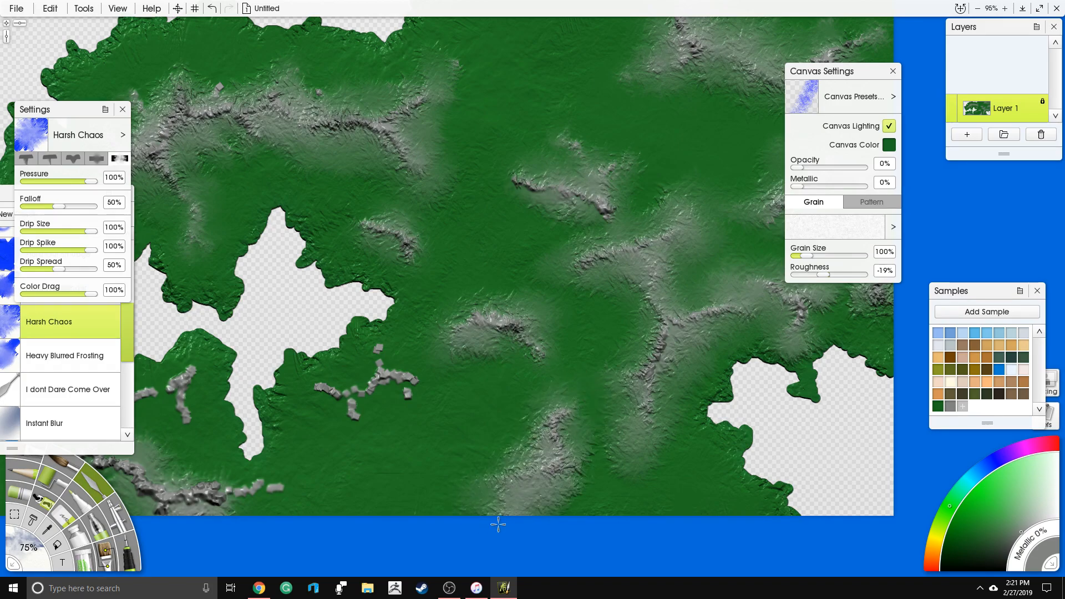
pyautogui.moveTo(351, 419)
pyautogui.mouseDown()
pyautogui.moveTo(338, 380)
pyautogui.moveTo(404, 362)
pyautogui.moveTo(380, 401)
pyautogui.mouseUp()
pyautogui.moveTo(246, 398); pyautogui.dragTo(539, 370)
pyautogui.moveTo(487, 345)
pyautogui.mouseDown()
pyautogui.moveTo(478, 389)
pyautogui.moveTo(405, 401)
pyautogui.moveTo(406, 412)
pyautogui.moveTo(370, 421)
pyautogui.moveTo(340, 453)
pyautogui.moveTo(412, 456)
pyautogui.moveTo(441, 470)
pyautogui.moveTo(443, 489)
pyautogui.moveTo(543, 478)
pyautogui.moveTo(544, 456)
pyautogui.moveTo(477, 452)
pyautogui.moveTo(394, 426)
pyautogui.mouseUp()
pyautogui.moveTo(631, 281)
pyautogui.mouseDown()
pyautogui.moveTo(423, 376)
pyautogui.moveTo(411, 371)
pyautogui.mouseUp()
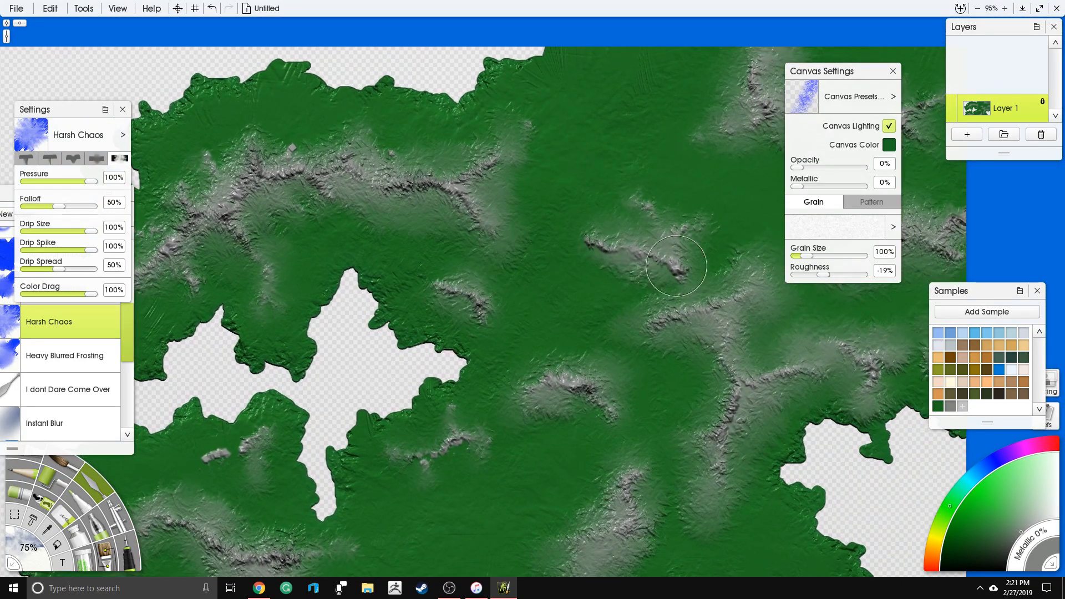
pyautogui.scroll(-3, 582, 247)
pyautogui.moveTo(582, 256); pyautogui.dragTo(558, 289)
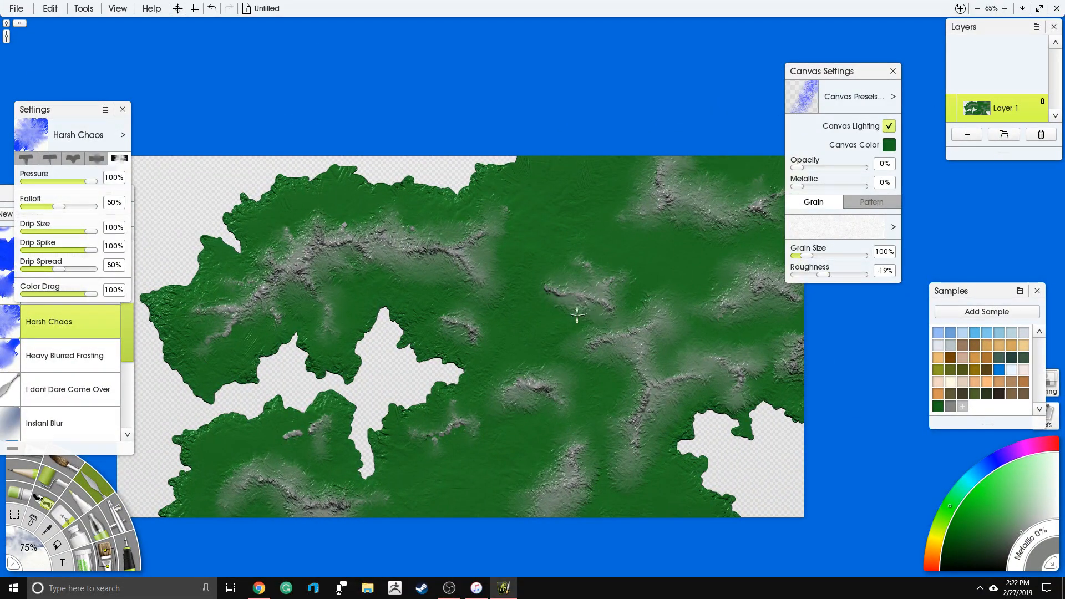
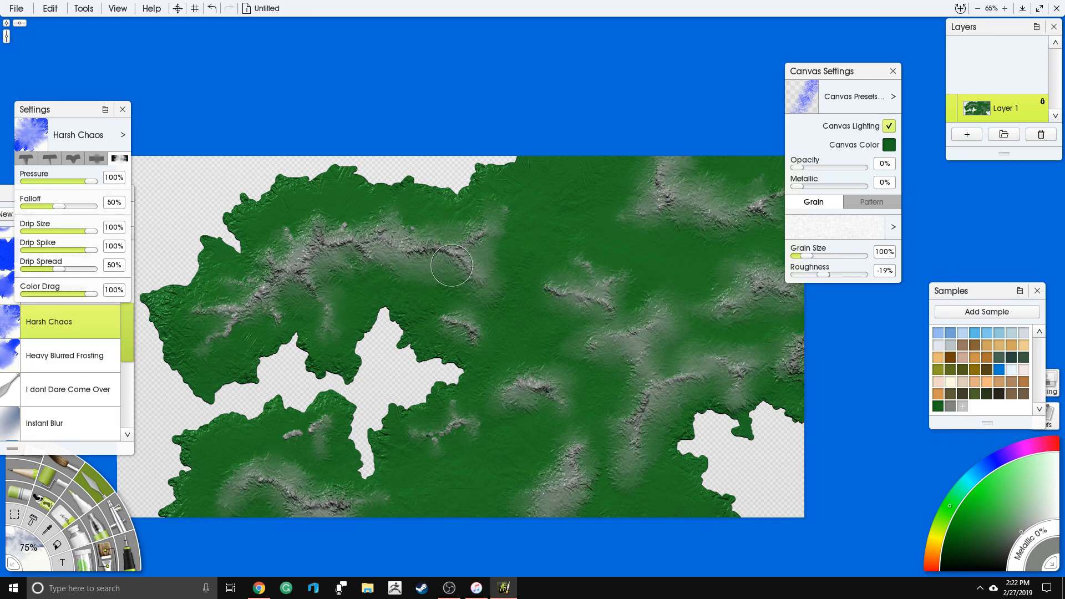
# Recolor the mountains and land with the dark green sample using the airbrush at 500% tool size
pyautogui.click(937, 409)
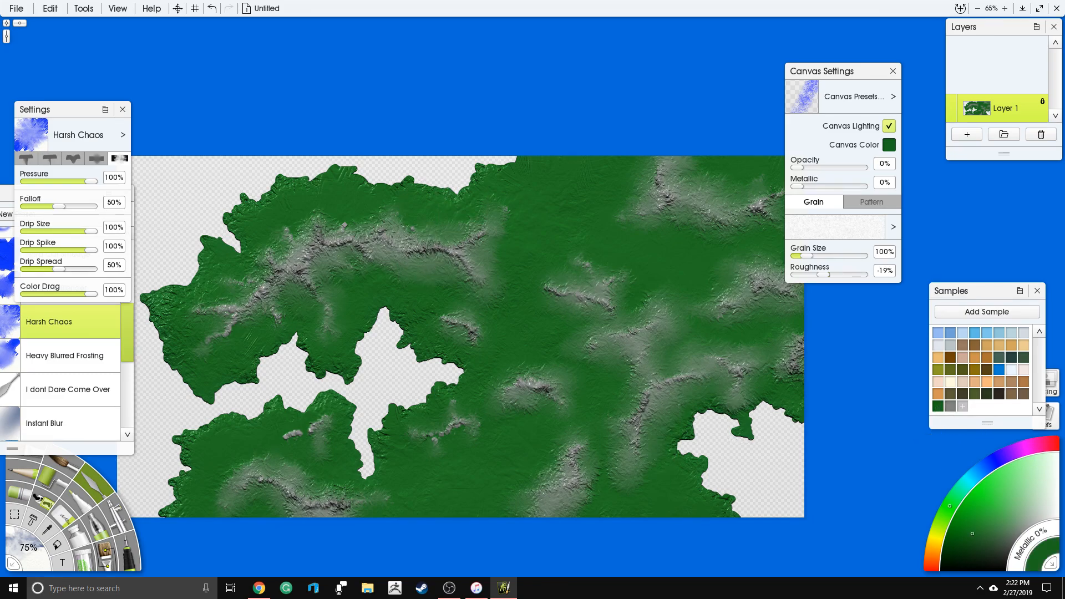
pyautogui.click(123, 516)
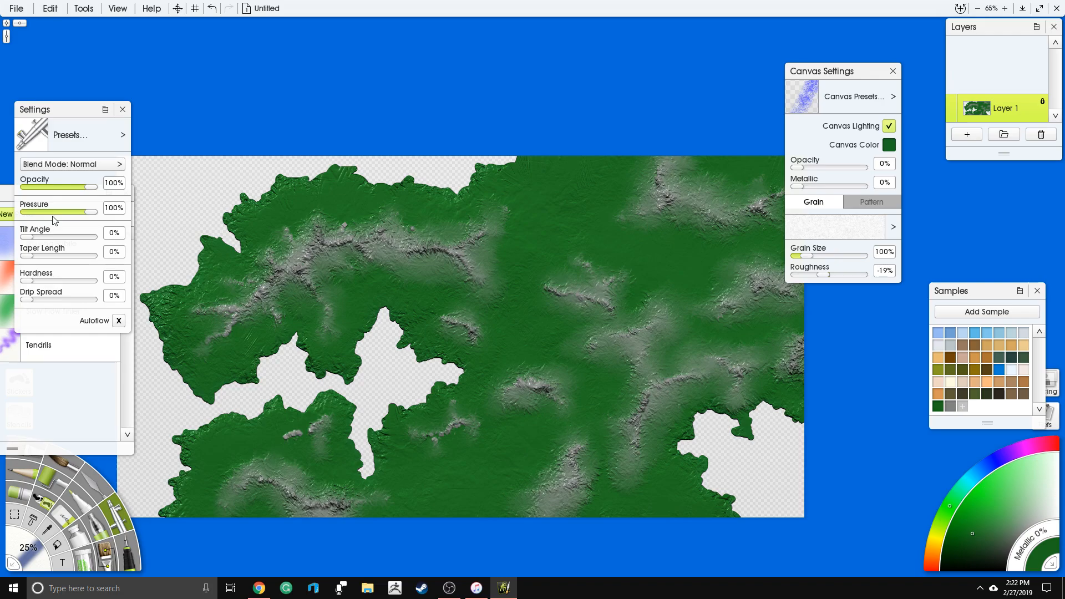
pyautogui.click(29, 547)
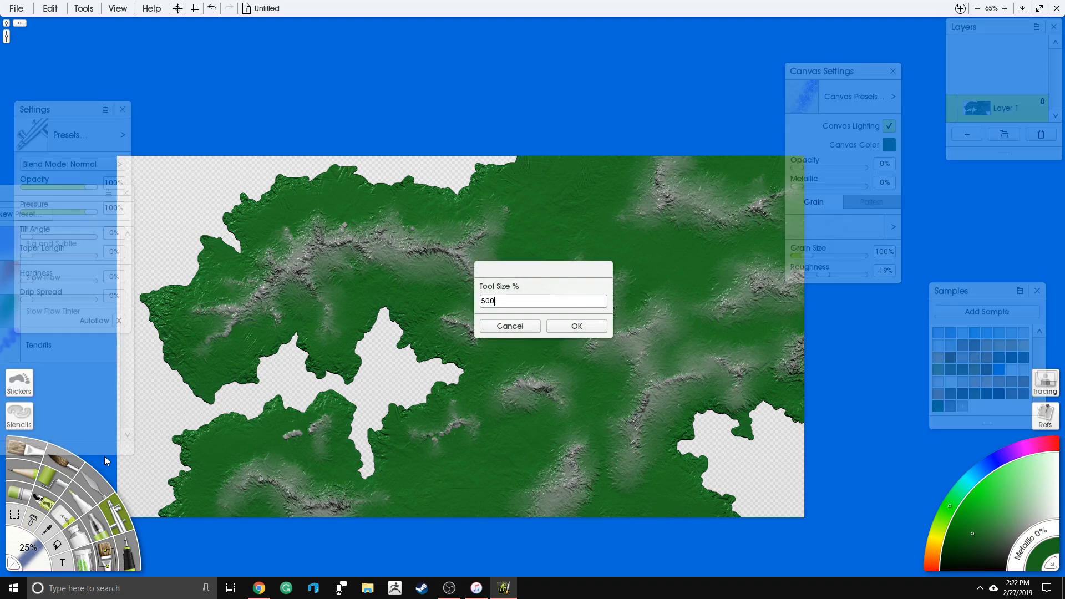
pyautogui.press('Return')
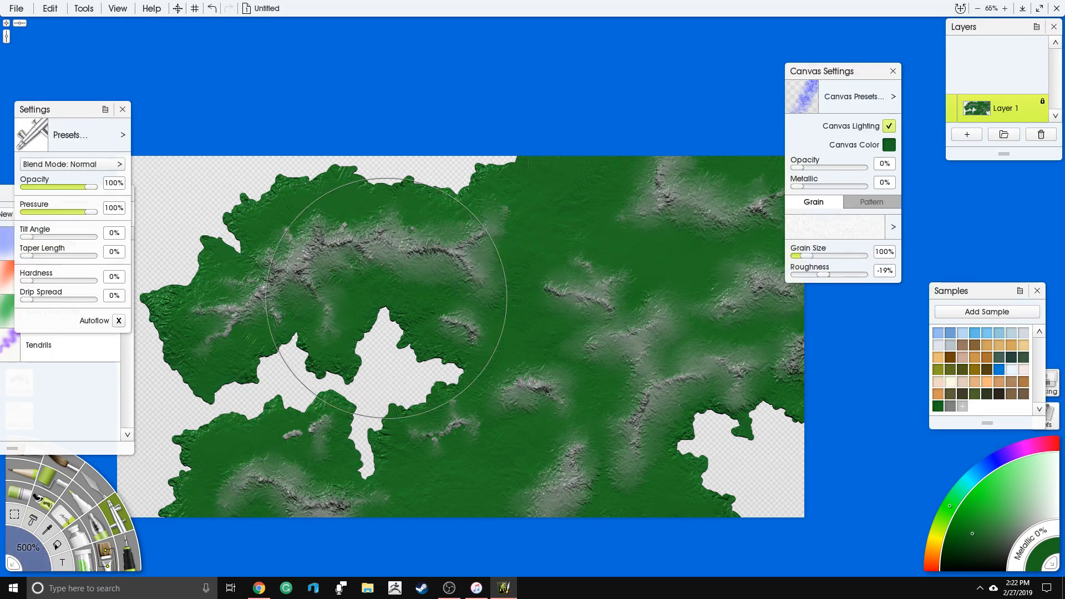
pyautogui.moveTo(339, 268)
pyautogui.mouseDown()
pyautogui.moveTo(276, 256)
pyautogui.moveTo(721, 211)
pyautogui.moveTo(615, 473)
pyautogui.moveTo(643, 438)
pyautogui.mouseUp()
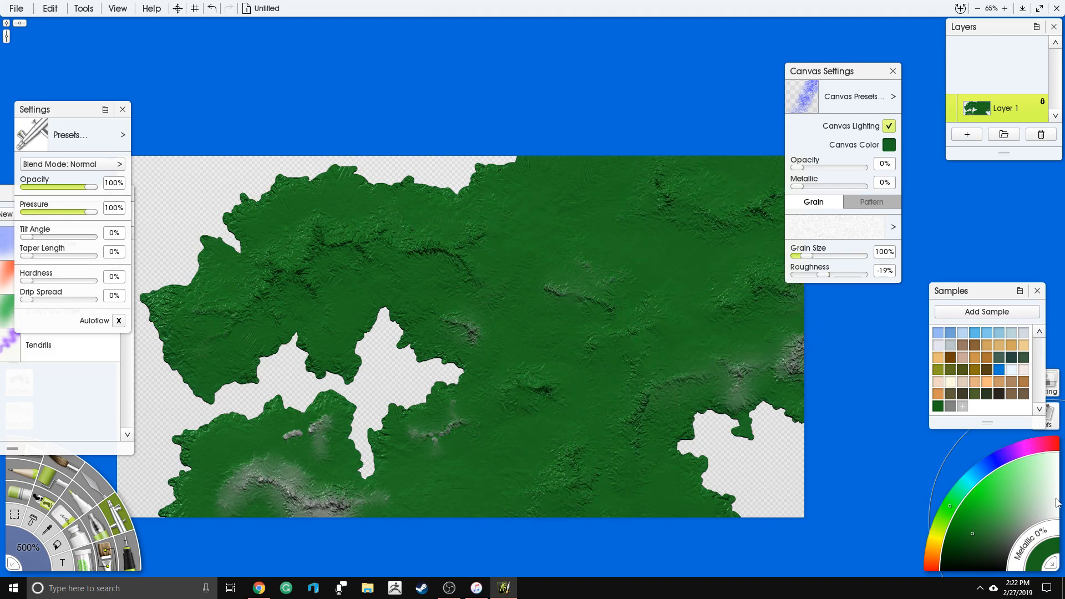
# Set the paint's metallic value to 23% and airbrush the entire landmass again in dark green
pyautogui.click(1022, 565)
pyautogui.moveTo(1022, 564); pyautogui.dragTo(1019, 559)
pyautogui.moveTo(499, 273)
pyautogui.mouseDown()
pyautogui.moveTo(320, 281)
pyautogui.moveTo(227, 513)
pyautogui.moveTo(555, 422)
pyautogui.moveTo(754, 335)
pyautogui.moveTo(478, 364)
pyautogui.moveTo(519, 365)
pyautogui.mouseUp()
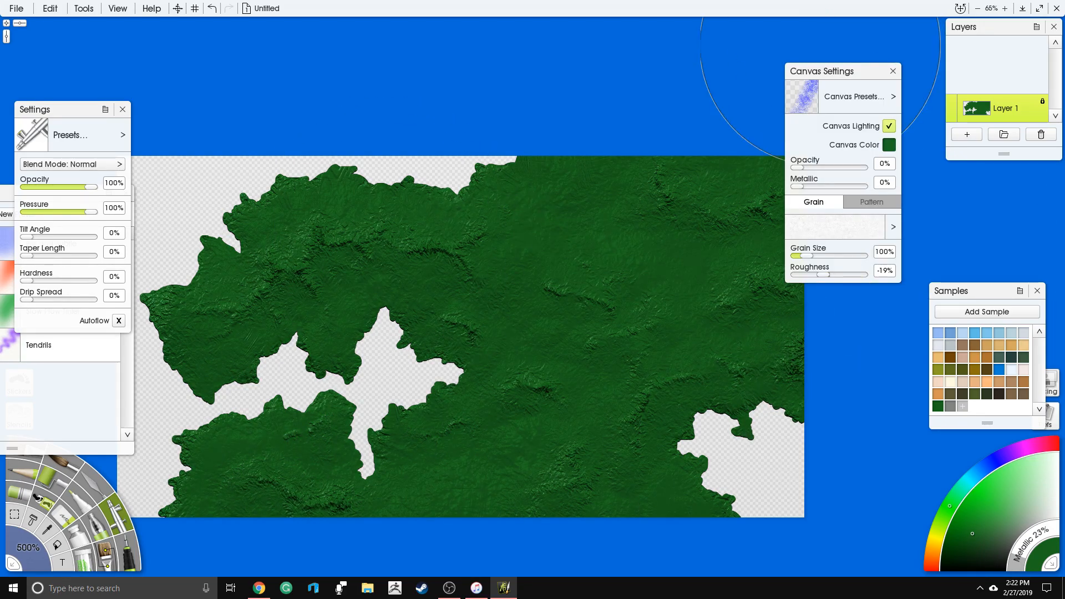
pyautogui.moveTo(471, 189); pyautogui.dragTo(471, 165)
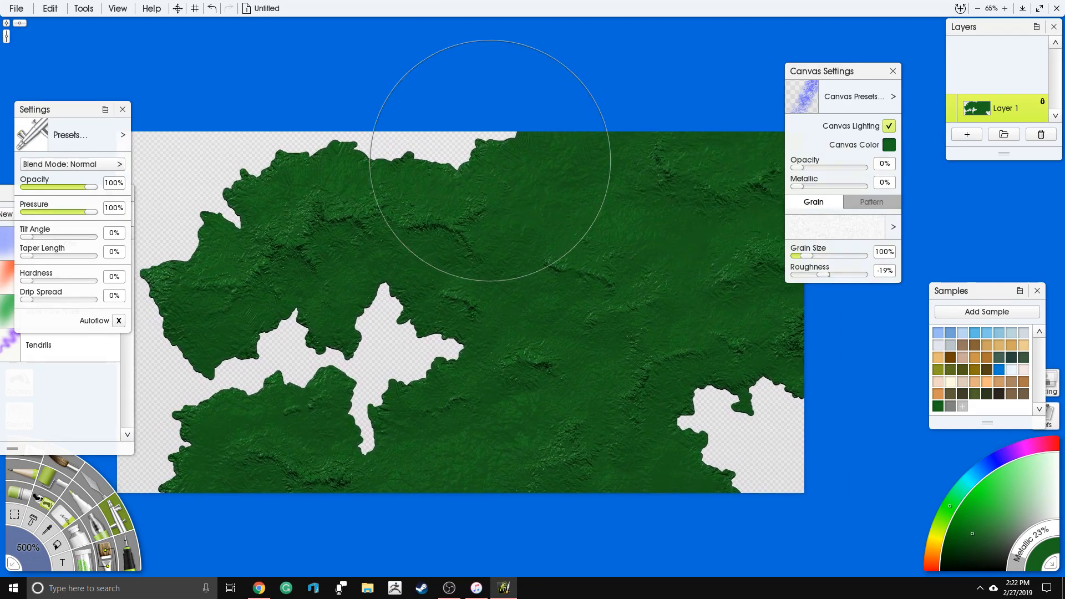
# Add a new layer above the land and select the ink pen with a light blue color sample
pyautogui.click(965, 135)
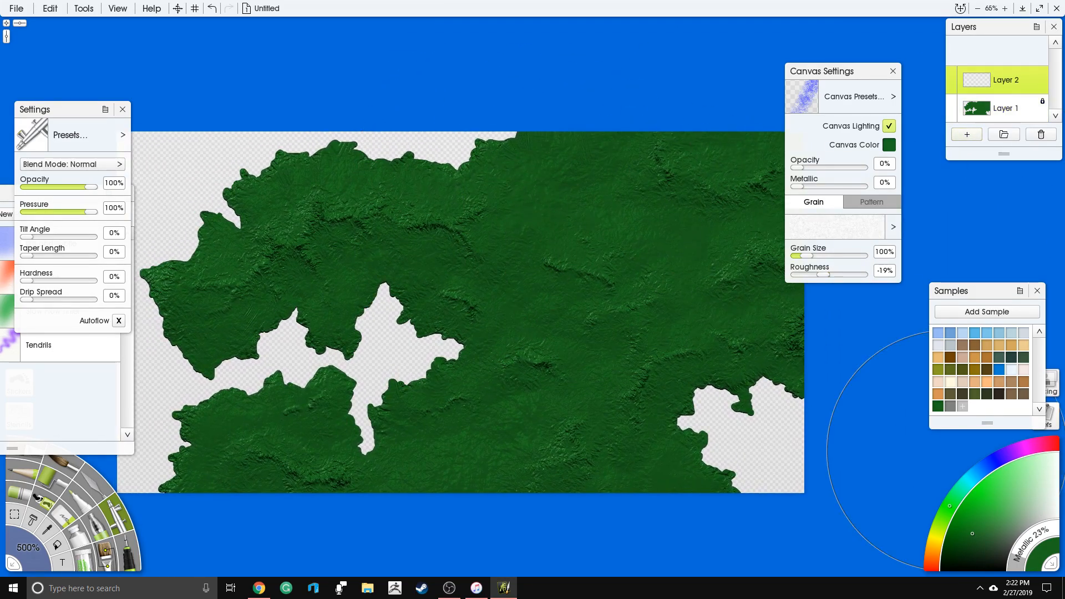
pyautogui.click(971, 333)
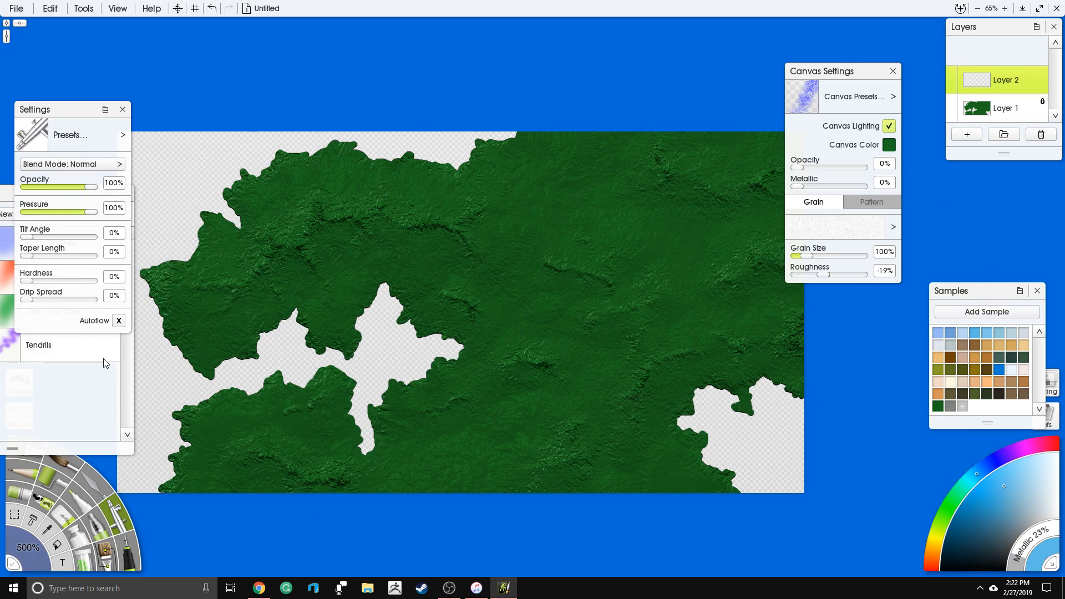
pyautogui.click(131, 555)
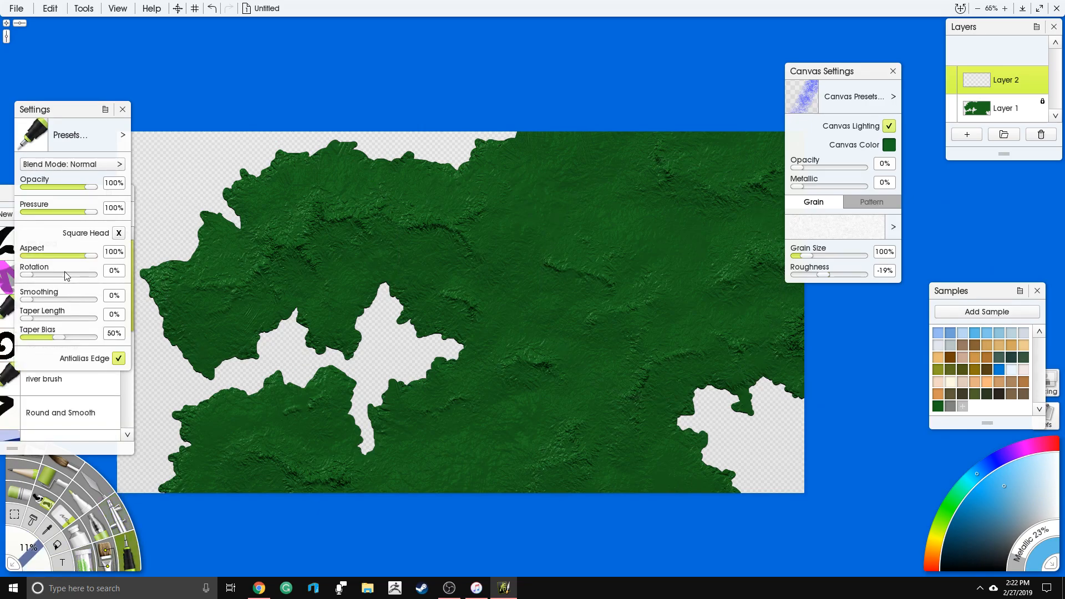
# Try test strokes over the western land with 100% taper bias, 44% taper length and 19% smoothing, undoing each stroke
pyautogui.moveTo(58, 337); pyautogui.dragTo(135, 345)
pyautogui.moveTo(145, 393); pyautogui.dragTo(239, 314)
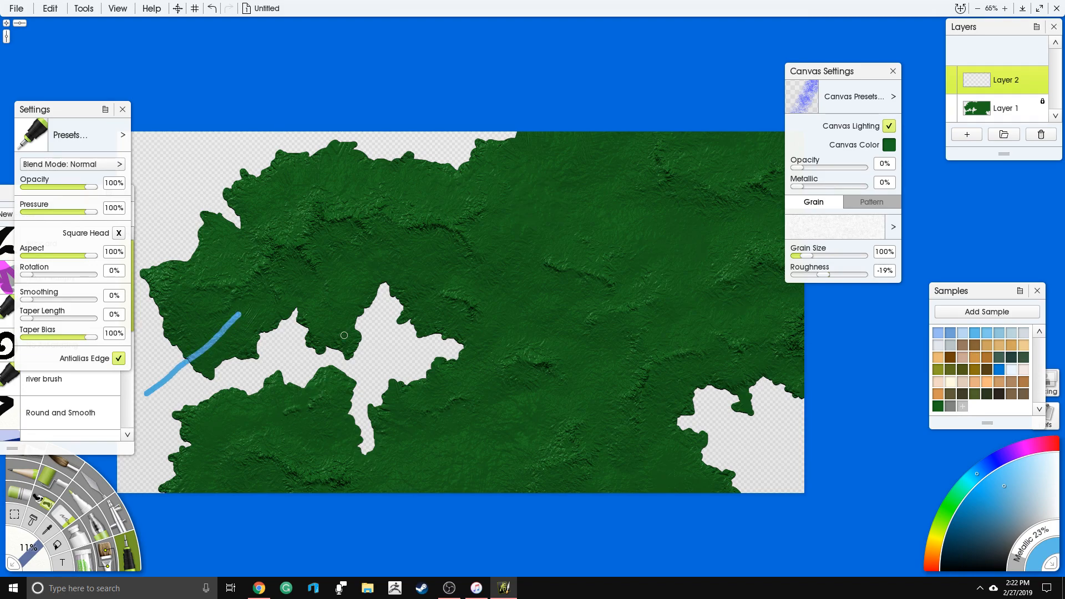
pyautogui.hotkey('ctrl', 'z')
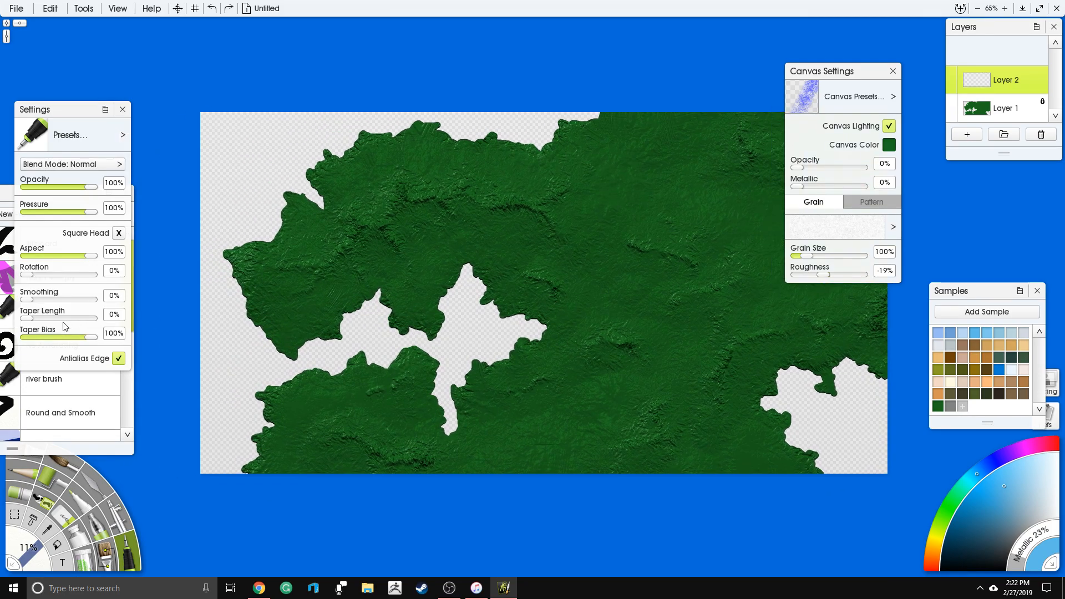
pyautogui.moveTo(36, 322); pyautogui.dragTo(60, 322)
pyautogui.moveTo(238, 336); pyautogui.dragTo(323, 283)
pyautogui.hotkey('ctrl', 'z')
pyautogui.moveTo(34, 299); pyautogui.dragTo(48, 301)
pyautogui.moveTo(276, 388); pyautogui.dragTo(405, 308)
pyautogui.hotkey('ctrl', 'z')
# Load the river brush preset for the pen, try it with a test stroke that is undone, and set its size to 7%
pyautogui.moveTo(69, 111); pyautogui.dragTo(172, 114)
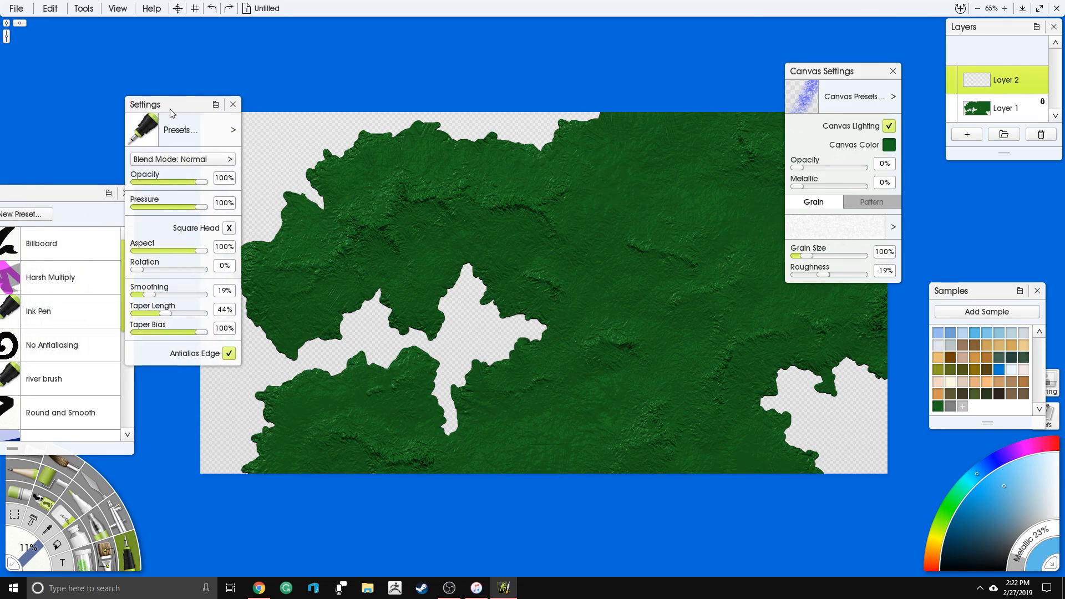
pyautogui.scroll(-2, 64, 337)
pyautogui.click(59, 323)
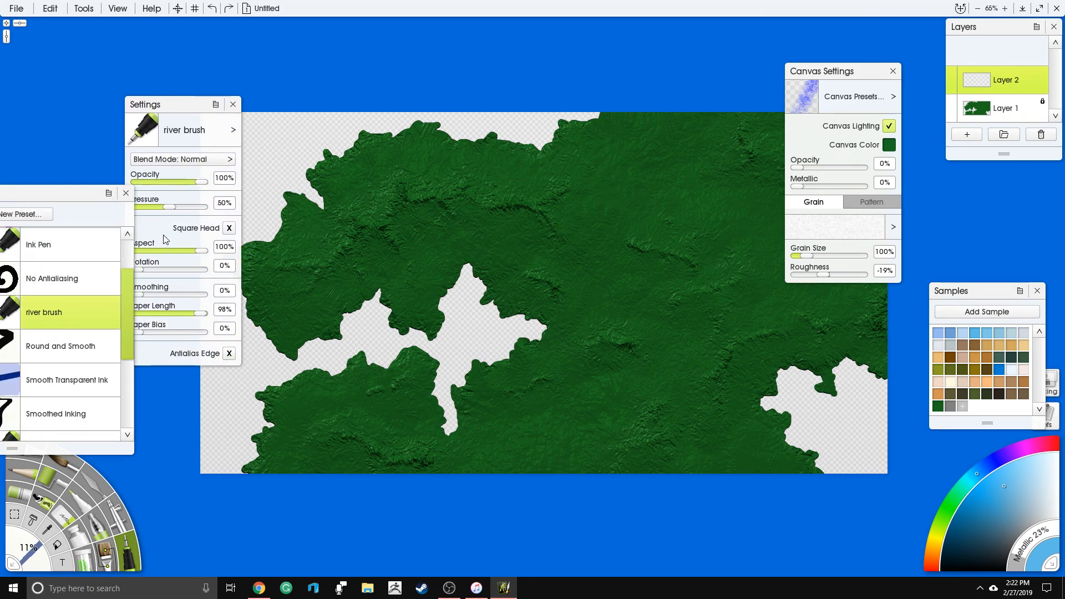
pyautogui.moveTo(176, 114); pyautogui.dragTo(70, 141)
pyautogui.moveTo(289, 324); pyautogui.dragTo(373, 251)
pyautogui.hotkey('ctrl', 'z')
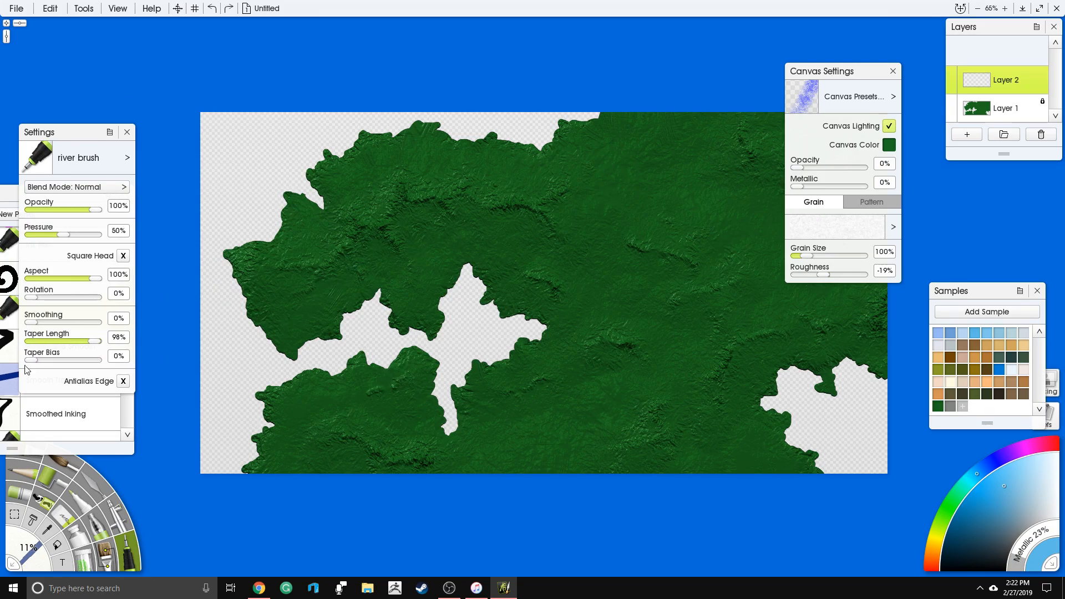
pyautogui.moveTo(44, 551); pyautogui.dragTo(29, 546)
# Draw two tapered blue rivers from the northwestern mountains down to the northern inlets of the western bay
pyautogui.scroll(2, 375, 300)
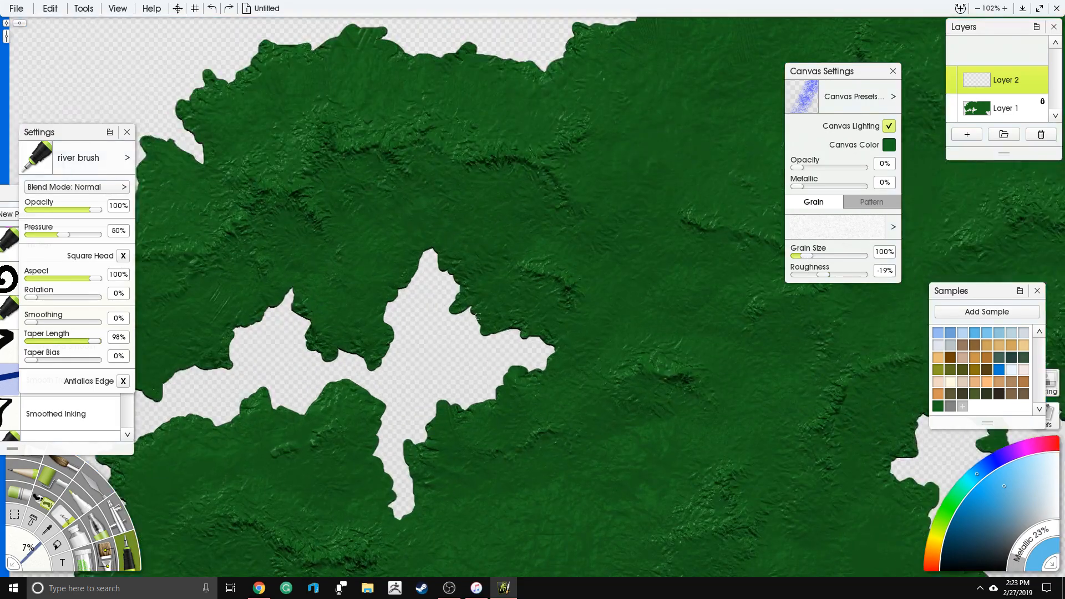
pyautogui.moveTo(478, 317); pyautogui.dragTo(631, 316)
pyautogui.moveTo(442, 281); pyautogui.dragTo(438, 207)
pyautogui.moveTo(575, 310); pyautogui.dragTo(481, 167)
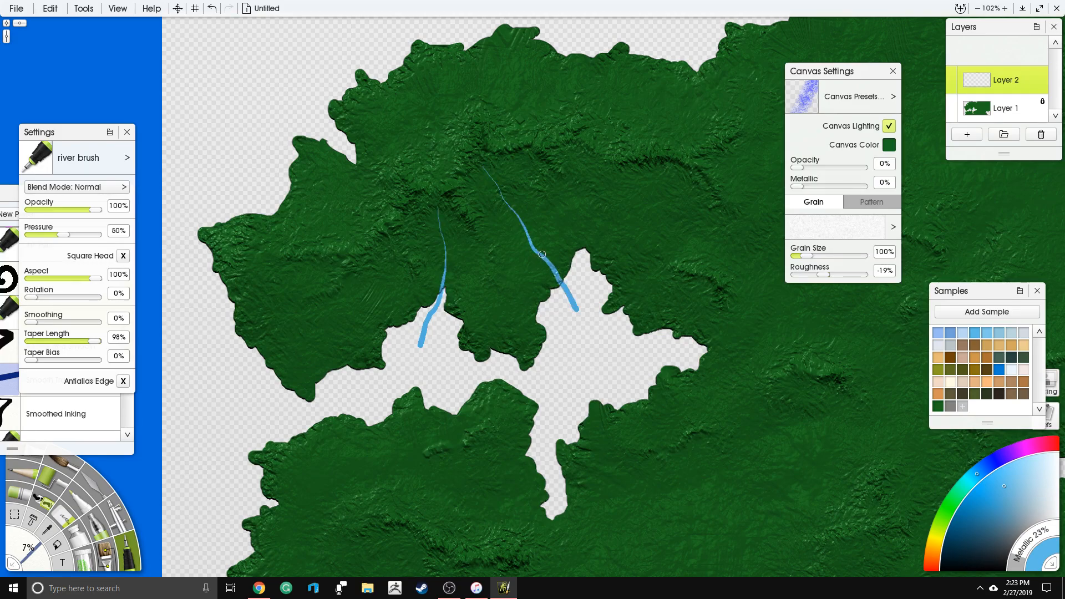
# Paint more tapered rivers from the northern mountains to the bay and northern coast, and along the western coast
pyautogui.moveTo(537, 195); pyautogui.dragTo(527, 165)
pyautogui.moveTo(586, 258); pyautogui.dragTo(620, 174)
pyautogui.moveTo(611, 126); pyautogui.dragTo(610, 136)
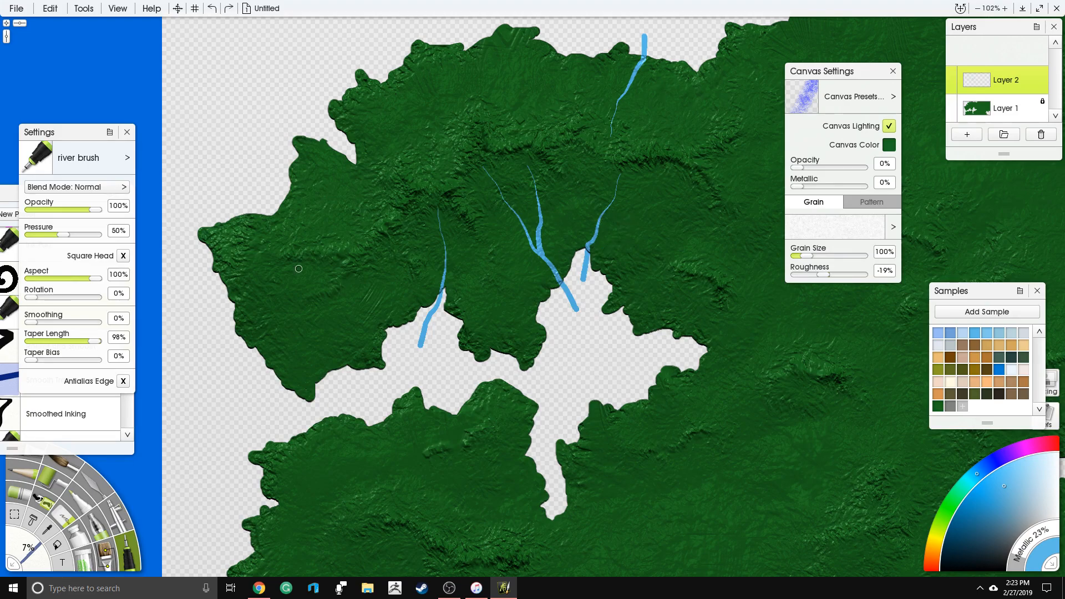
pyautogui.moveTo(231, 349); pyautogui.dragTo(262, 317)
pyautogui.moveTo(308, 281); pyautogui.dragTo(333, 272)
# Undo all the river strokes painted so far on the river layer
pyautogui.hotkey('ctrl', 'z')
pyautogui.hotkey('ctrl', 'z')
pyautogui.hotkey('ctrl', 'z')
pyautogui.hotkey('ctrl', 'z')
pyautogui.hotkey('ctrl', 'z')
pyautogui.hotkey('ctrl', 'z')
pyautogui.hotkey('ctrl', 'z')
# Try river strokes north of the western bay with the brush size at 3%, and undo them
pyautogui.click(35, 551)
pyautogui.write('3')
pyautogui.press('Return')
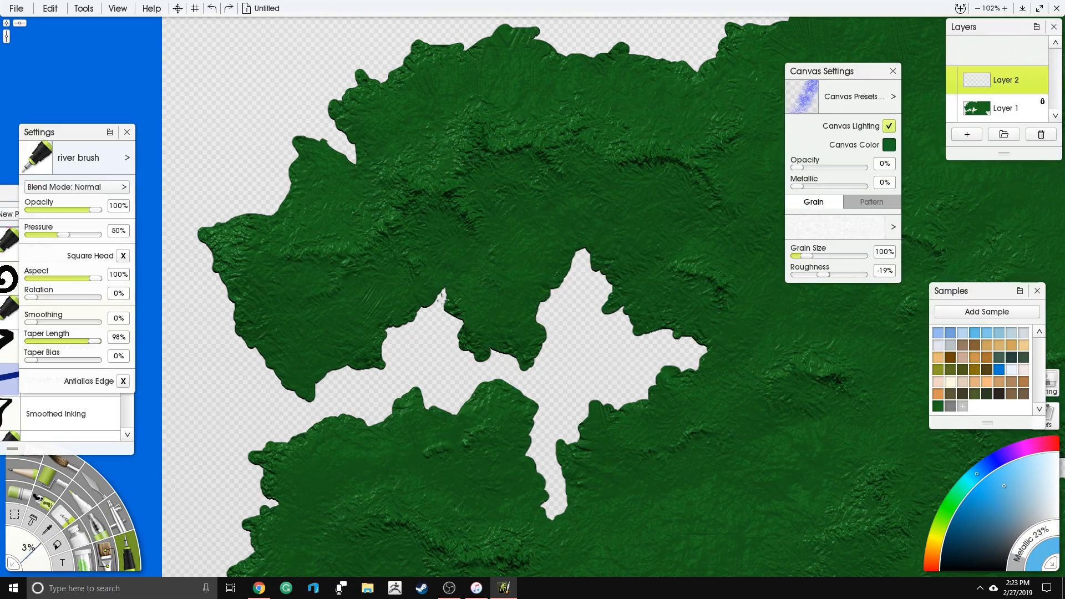
pyautogui.moveTo(442, 268); pyautogui.dragTo(437, 214)
pyautogui.moveTo(503, 167); pyautogui.dragTo(500, 166)
pyautogui.hotkey('ctrl', 'z')
pyautogui.hotkey('ctrl', 'z')
# Set the river brush size to 5% and paint a river from the northwestern mountains into the bay's northwestern inlet
pyautogui.click(23, 538)
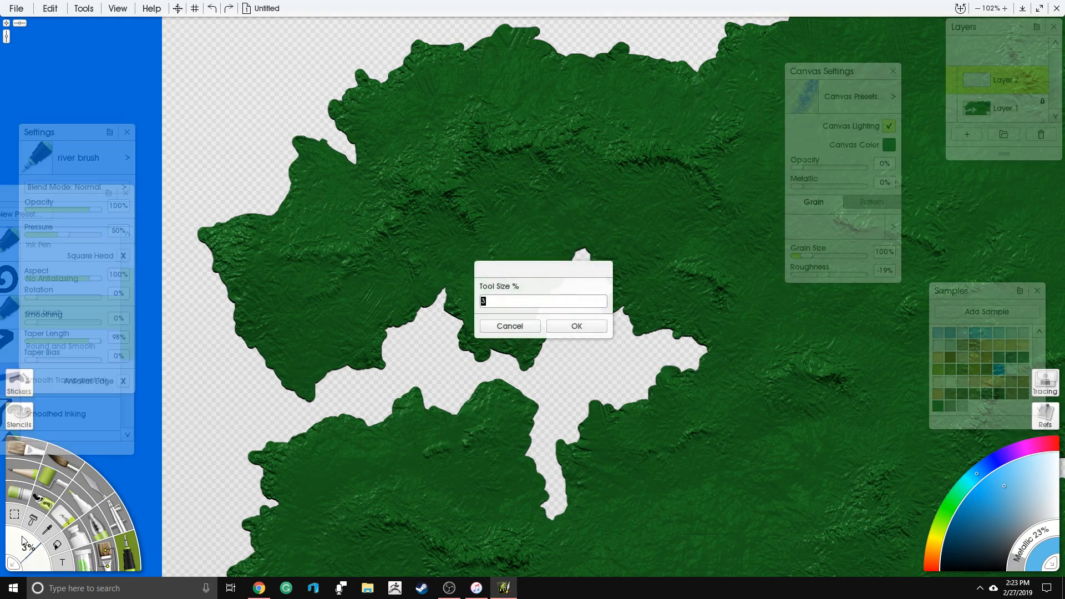
pyautogui.write('5')
pyautogui.press('Return')
pyautogui.moveTo(431, 321); pyautogui.dragTo(448, 274)
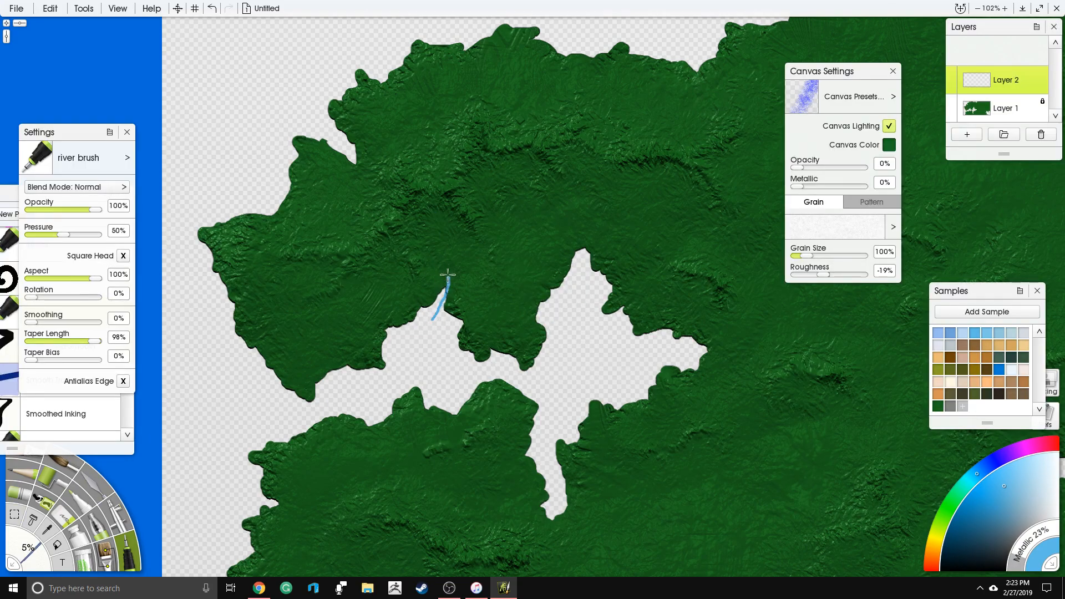
pyautogui.moveTo(431, 228); pyautogui.dragTo(429, 212)
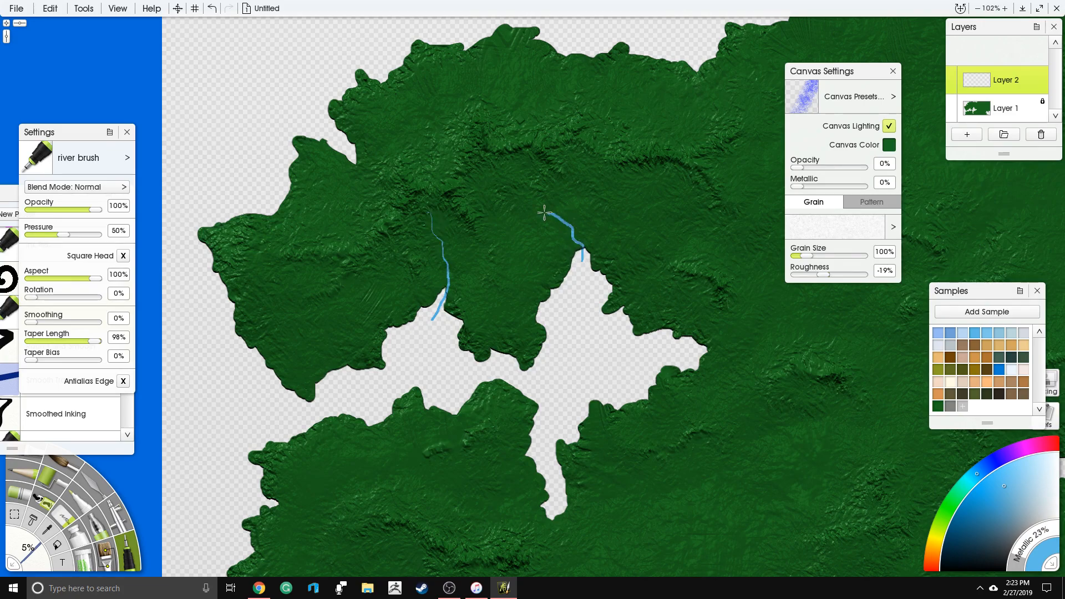
# Paint branching rivers from the northern mountains into the western bay's northern inlet and along its northeastern shore
pyautogui.moveTo(504, 175); pyautogui.dragTo(502, 170)
pyautogui.moveTo(573, 168); pyautogui.dragTo(566, 154)
pyautogui.moveTo(584, 287); pyautogui.dragTo(621, 268)
pyautogui.moveTo(647, 213); pyautogui.dragTo(672, 176)
pyautogui.moveTo(700, 282); pyautogui.dragTo(701, 282)
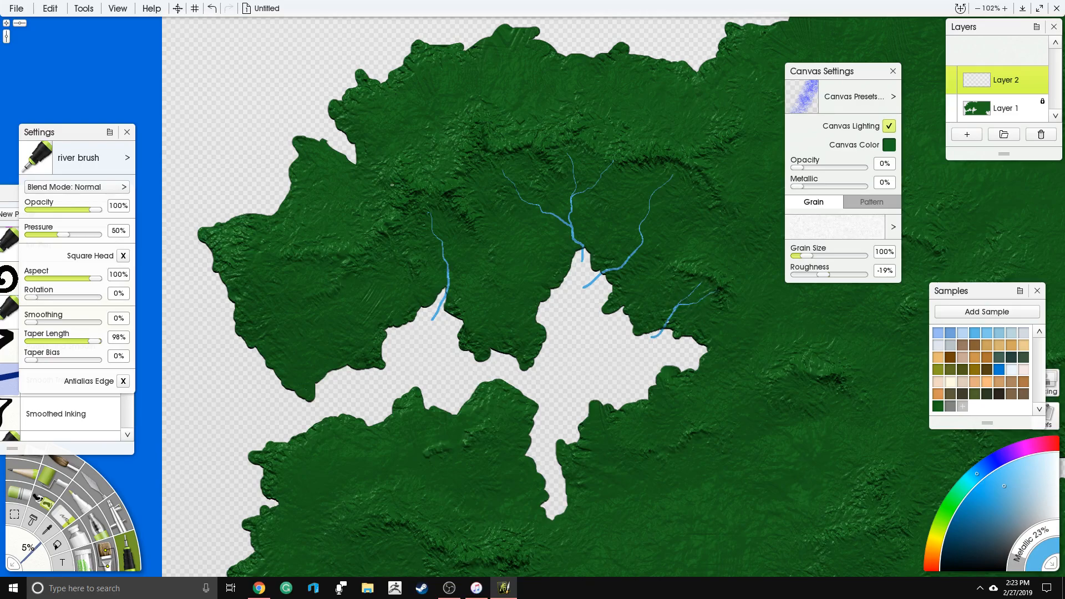
# Paint short rivers along the northwestern coast, the western coast and the southern shore of the western bay
pyautogui.moveTo(333, 115); pyautogui.dragTo(388, 165)
pyautogui.moveTo(392, 54); pyautogui.dragTo(446, 162)
pyautogui.moveTo(218, 383)
pyautogui.mouseDown()
pyautogui.moveTo(278, 303)
pyautogui.moveTo(320, 277)
pyautogui.mouseUp()
pyautogui.moveTo(419, 417)
pyautogui.mouseDown()
pyautogui.moveTo(428, 274)
pyautogui.moveTo(407, 331)
pyautogui.moveTo(438, 375)
pyautogui.mouseUp()
pyautogui.moveTo(454, 253); pyautogui.dragTo(458, 271)
# Paint rivers flowing into the western bay's eastern shore and several more into the southeastern bay
pyautogui.moveTo(628, 235); pyautogui.dragTo(440, 282)
pyautogui.moveTo(487, 329); pyautogui.dragTo(489, 331)
pyautogui.moveTo(496, 263); pyautogui.dragTo(603, 274)
pyautogui.moveTo(653, 322); pyautogui.dragTo(322, 288)
pyautogui.moveTo(574, 315); pyautogui.dragTo(516, 261)
pyautogui.moveTo(549, 336); pyautogui.dragTo(401, 381)
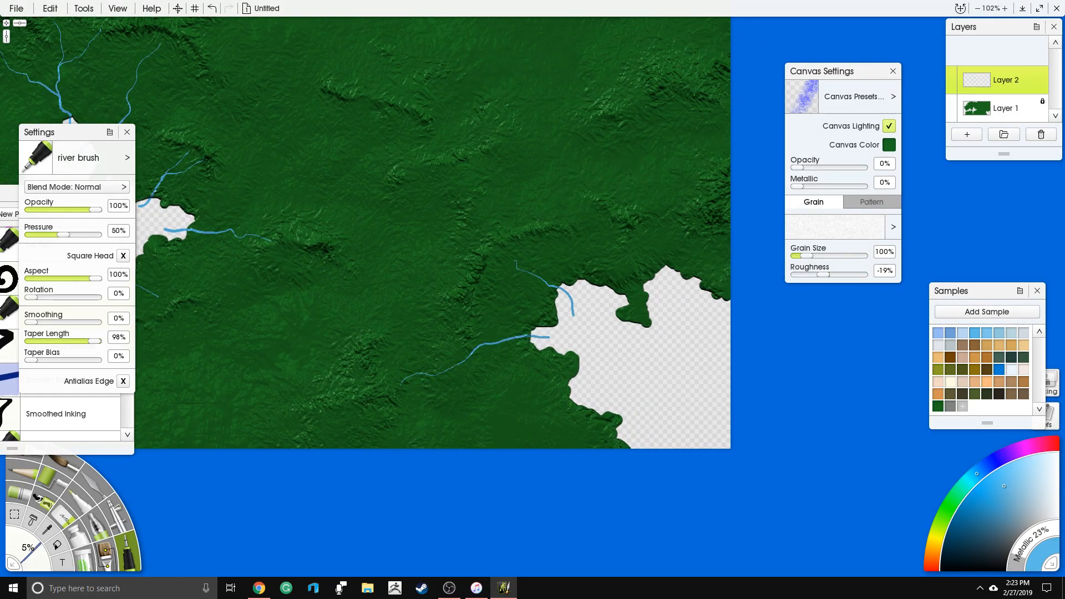
pyautogui.moveTo(598, 304)
pyautogui.mouseDown()
pyautogui.moveTo(665, 172)
pyautogui.moveTo(656, 123)
pyautogui.mouseUp()
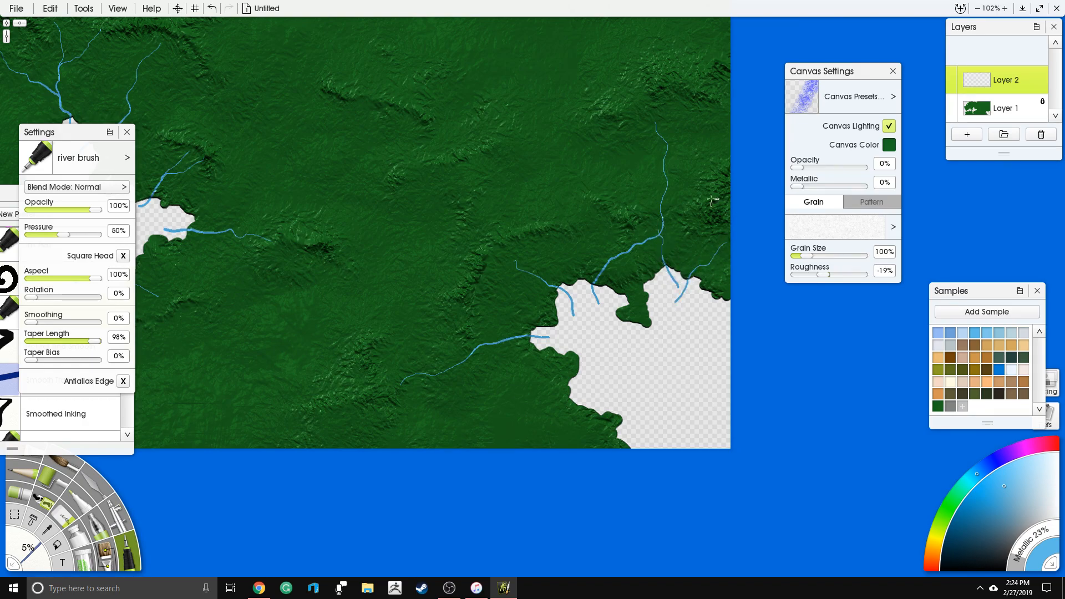
# Paint a long river from the northern coast into the eastern highlands and add branching tributaries to it
pyautogui.moveTo(581, 269); pyautogui.dragTo(584, 463)
pyautogui.moveTo(195, 105)
pyautogui.mouseDown()
pyautogui.moveTo(250, 162)
pyautogui.moveTo(311, 154)
pyautogui.moveTo(410, 170)
pyautogui.moveTo(458, 231)
pyautogui.moveTo(557, 244)
pyautogui.moveTo(626, 269)
pyautogui.mouseUp()
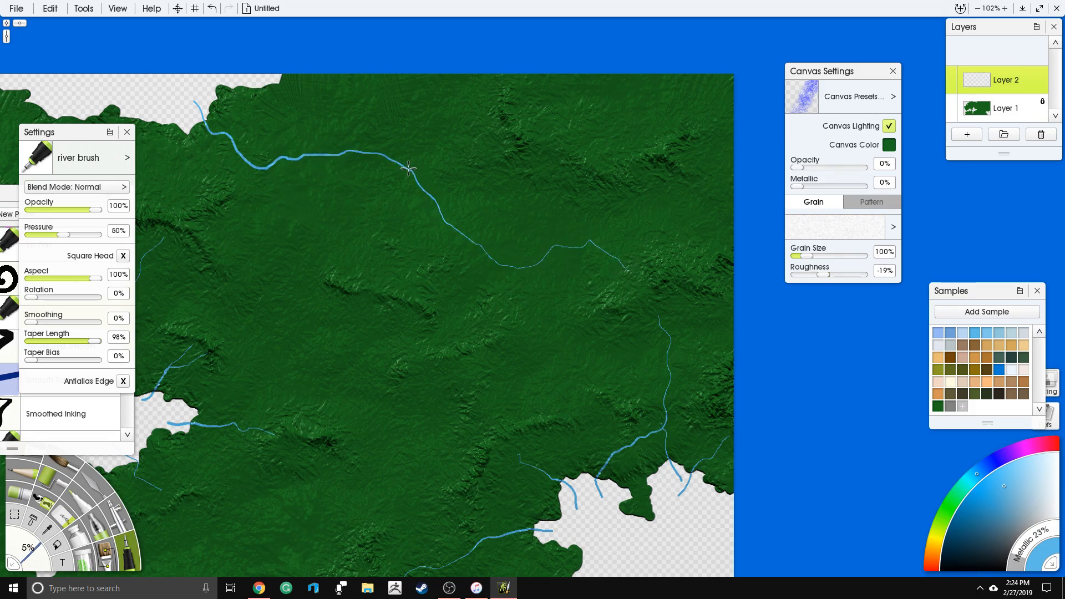
pyautogui.moveTo(543, 170); pyautogui.dragTo(571, 182)
pyautogui.moveTo(364, 163)
pyautogui.mouseDown()
pyautogui.moveTo(361, 250)
pyautogui.moveTo(393, 292)
pyautogui.mouseUp()
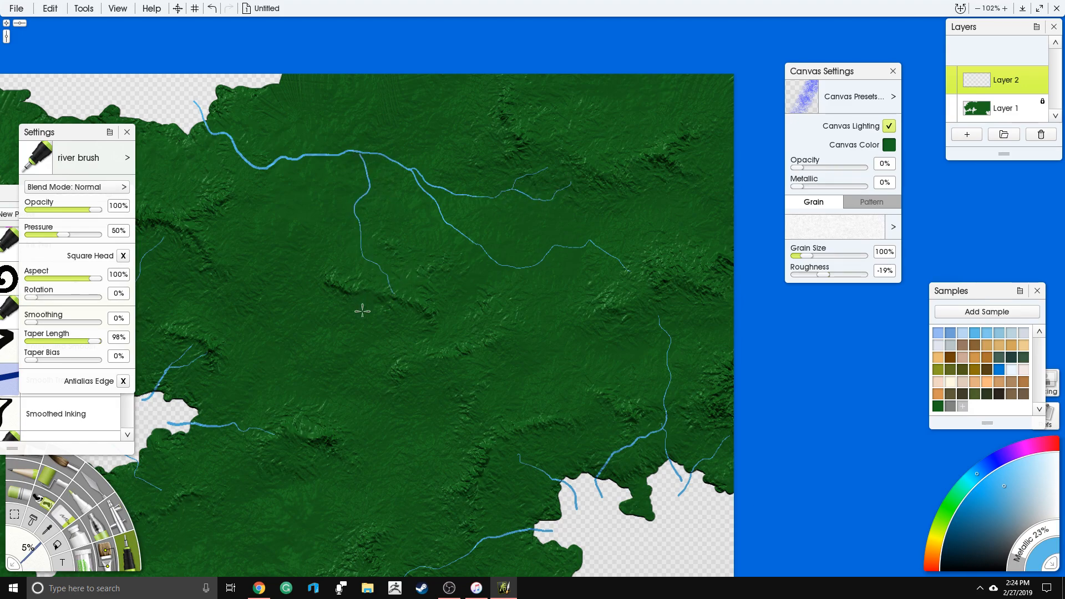
# Undo a stray river stroke in the central land and paint more rivers from the northern mountains to the northern coast
pyautogui.moveTo(309, 327); pyautogui.dragTo(520, 276)
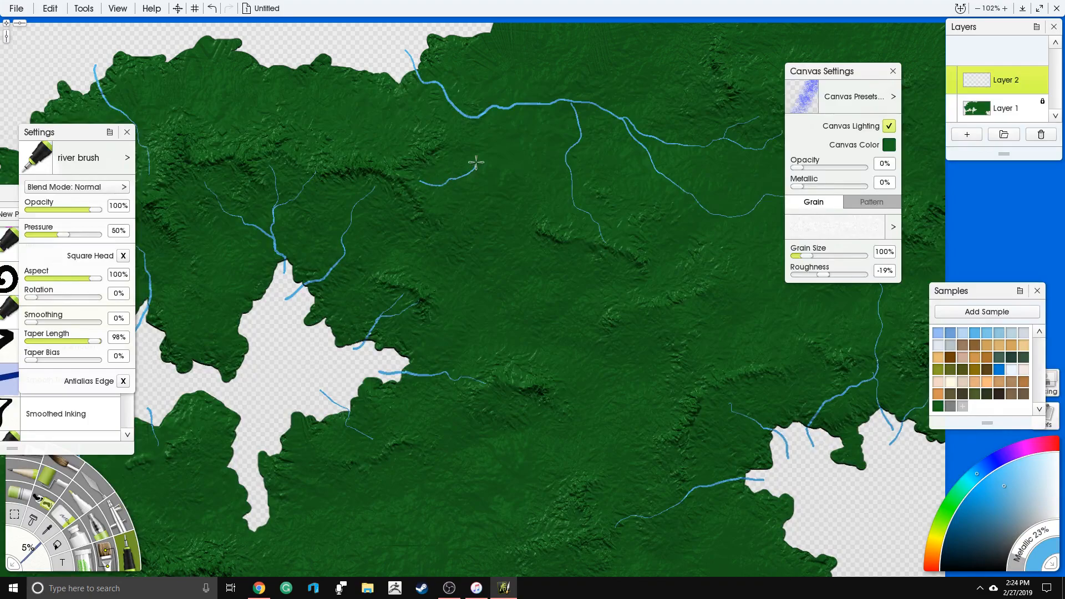
pyautogui.moveTo(474, 116); pyautogui.dragTo(474, 116)
pyautogui.hotkey('ctrl', 'z')
pyautogui.moveTo(446, 175); pyautogui.dragTo(423, 185)
pyautogui.moveTo(353, 55); pyautogui.dragTo(337, 101)
pyautogui.moveTo(337, 156); pyautogui.dragTo(338, 157)
pyautogui.moveTo(284, 38); pyautogui.dragTo(224, 144)
# Paint a river south from the western bay's southern inlet and a long branching river eastward across the southern land
pyautogui.moveTo(410, 333); pyautogui.dragTo(481, 118)
pyautogui.moveTo(339, 294)
pyautogui.mouseDown()
pyautogui.moveTo(337, 310)
pyautogui.moveTo(392, 375)
pyautogui.mouseUp()
pyautogui.moveTo(345, 221)
pyautogui.mouseDown()
pyautogui.moveTo(392, 264)
pyautogui.moveTo(474, 303)
pyautogui.moveTo(541, 321)
pyautogui.moveTo(598, 319)
pyautogui.mouseUp()
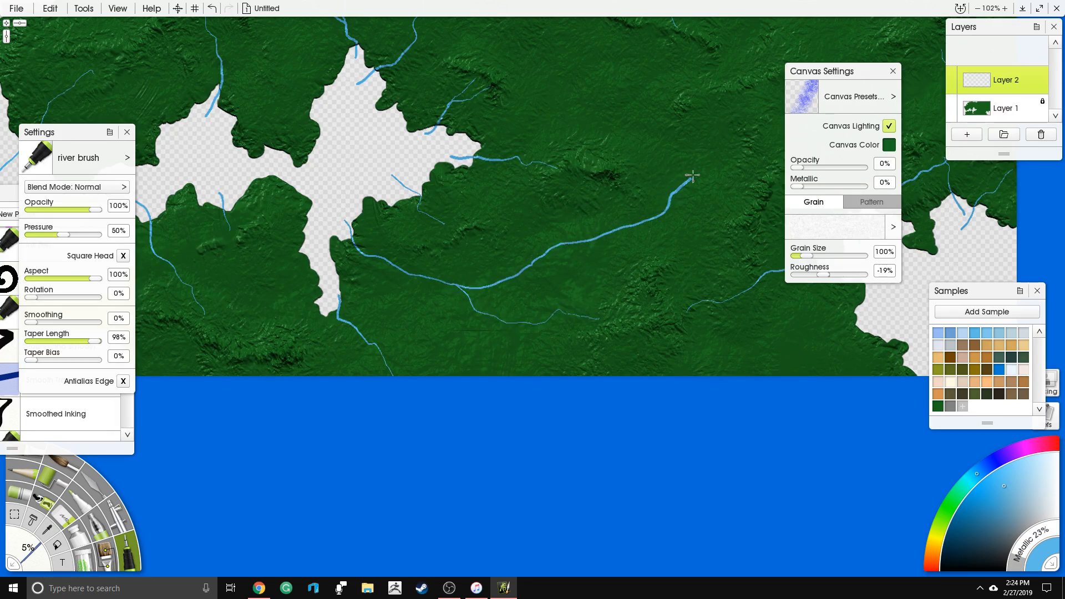
pyautogui.scroll(-5, 706, 85)
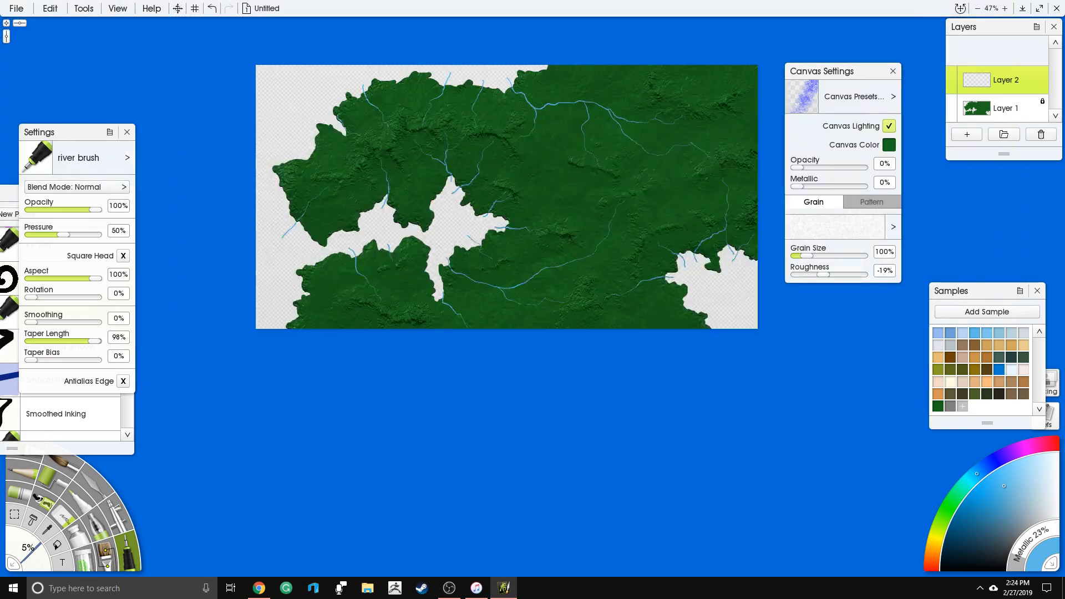
pyautogui.scroll(2, 505, 221)
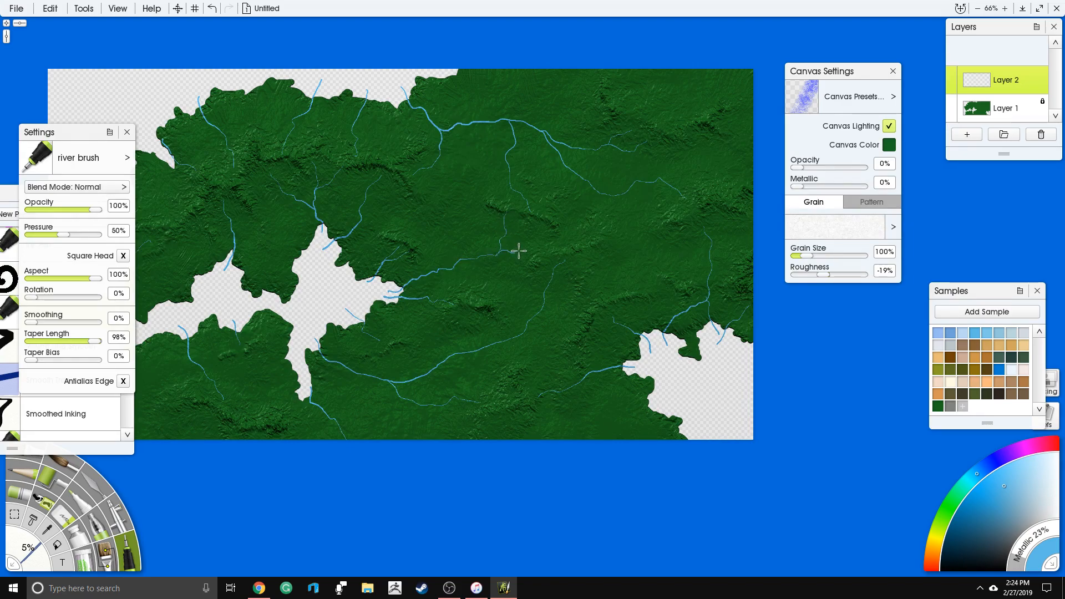
pyautogui.scroll(-2, 546, 240)
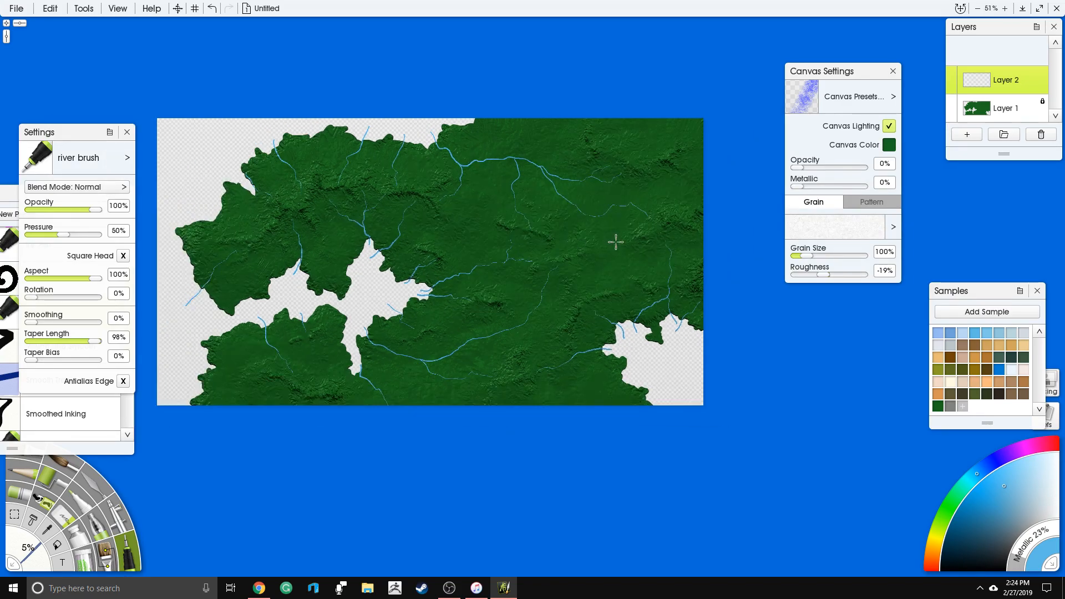
pyautogui.moveTo(573, 220); pyautogui.dragTo(608, 215)
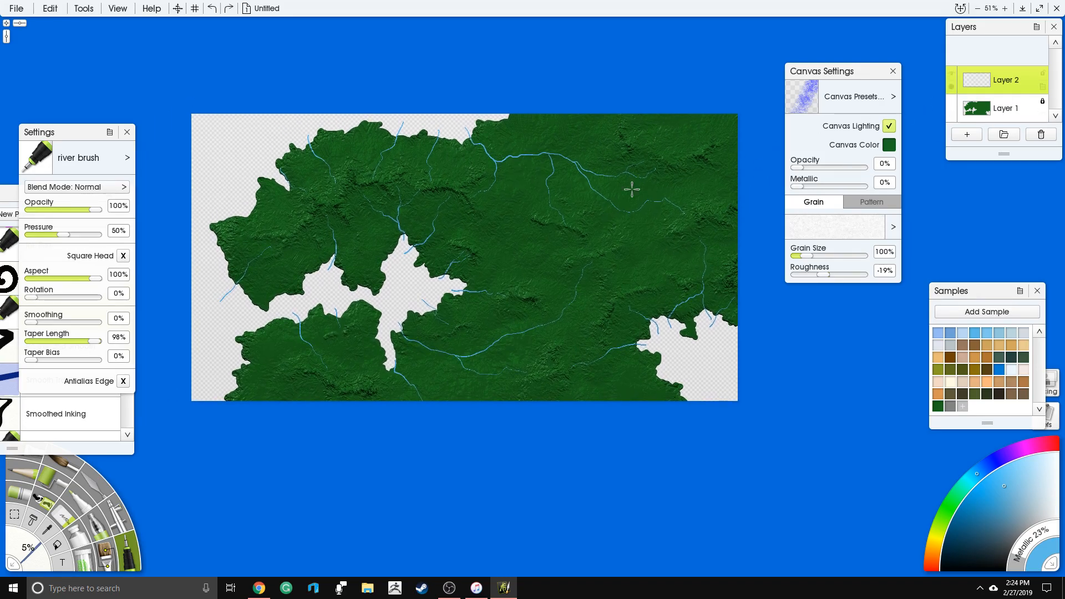
# Select the empty area around the rivers on Layer 2 with the magic wand, limited to the current layer
pyautogui.click(14, 517)
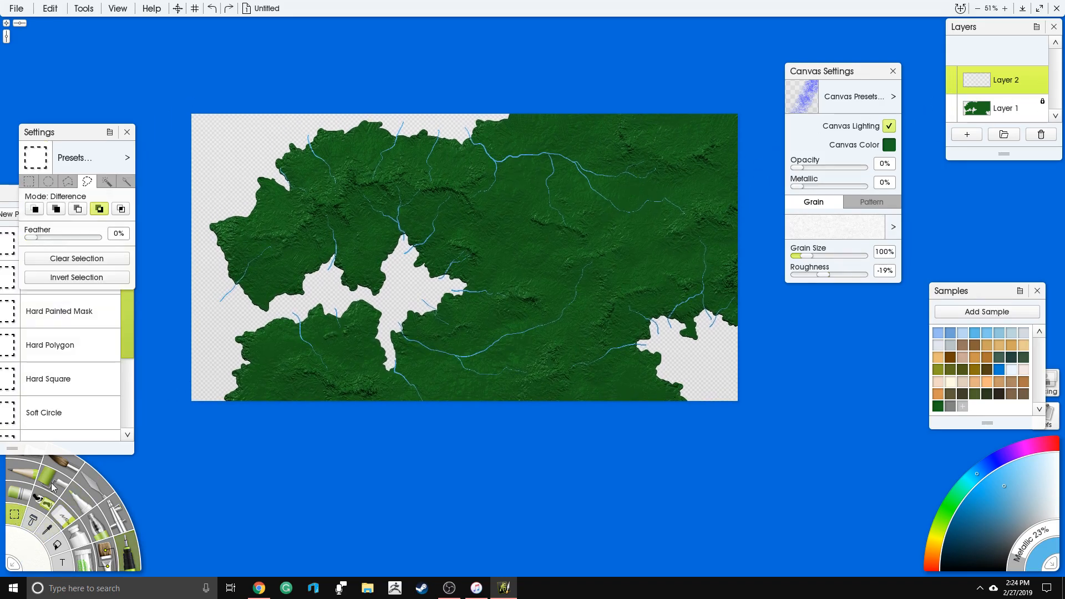
pyautogui.click(102, 184)
pyautogui.scroll(5, 384, 220)
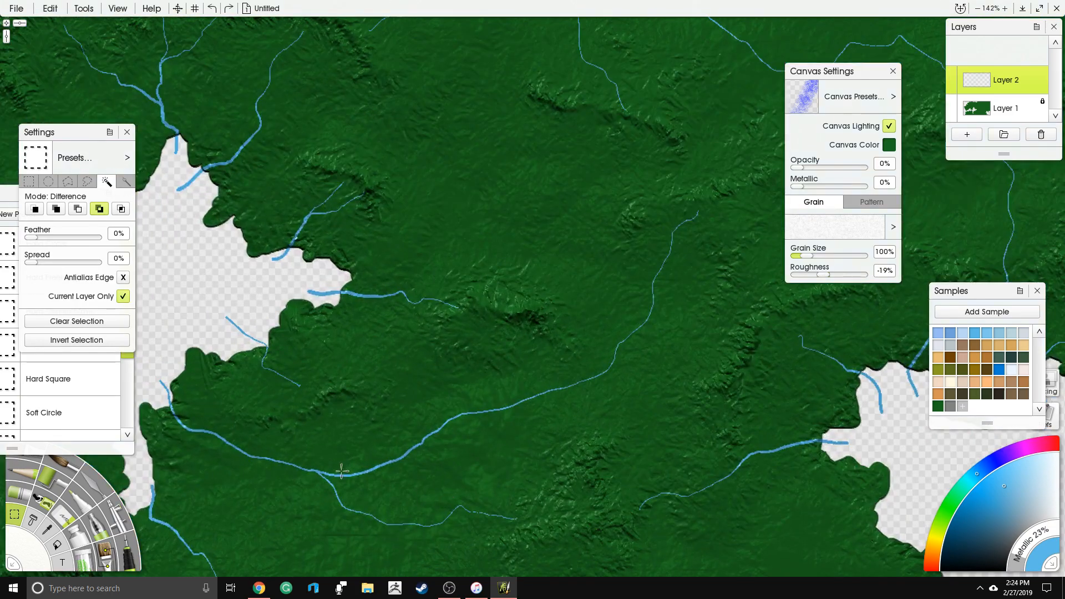
pyautogui.click(224, 286)
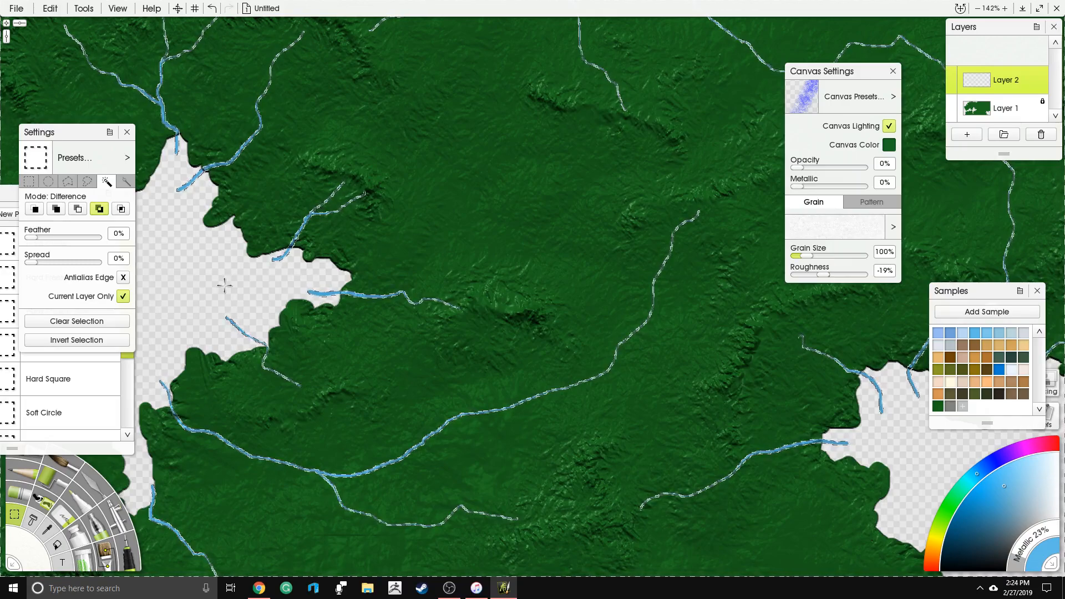
pyautogui.hotkey('ctrl', 'o')
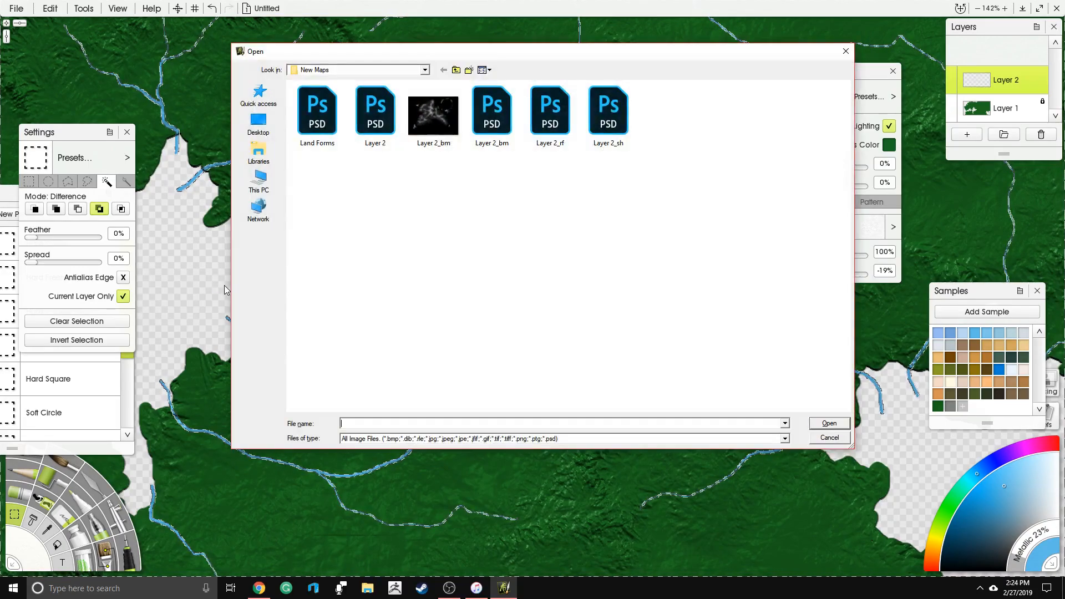
pyautogui.click(814, 441)
pyautogui.hotkey('ctrl', '+')
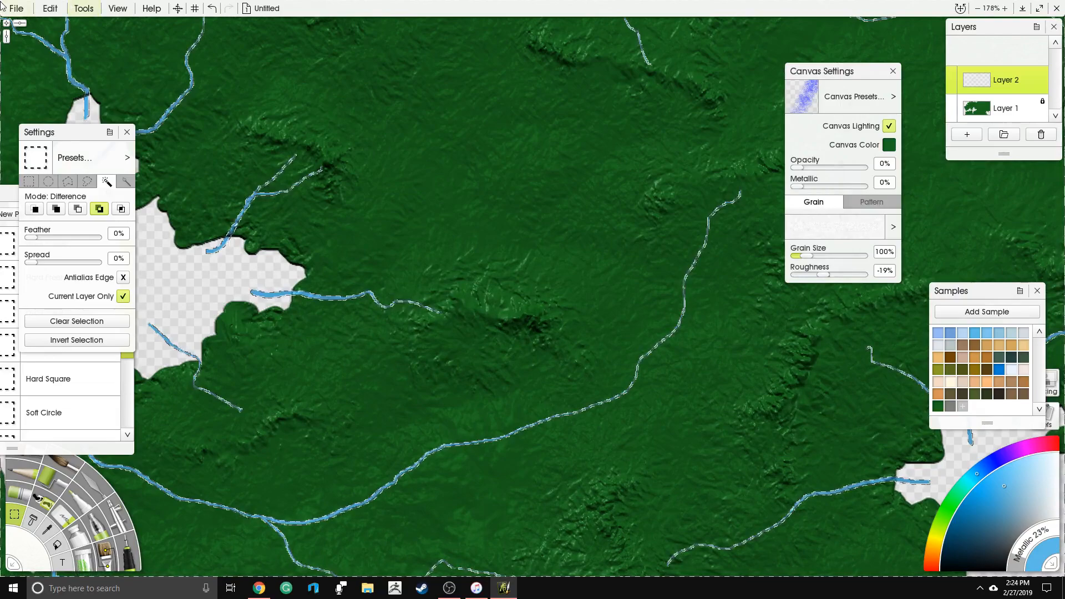
pyautogui.hotkey('ctrl', '-')
pyautogui.click(83, 10)
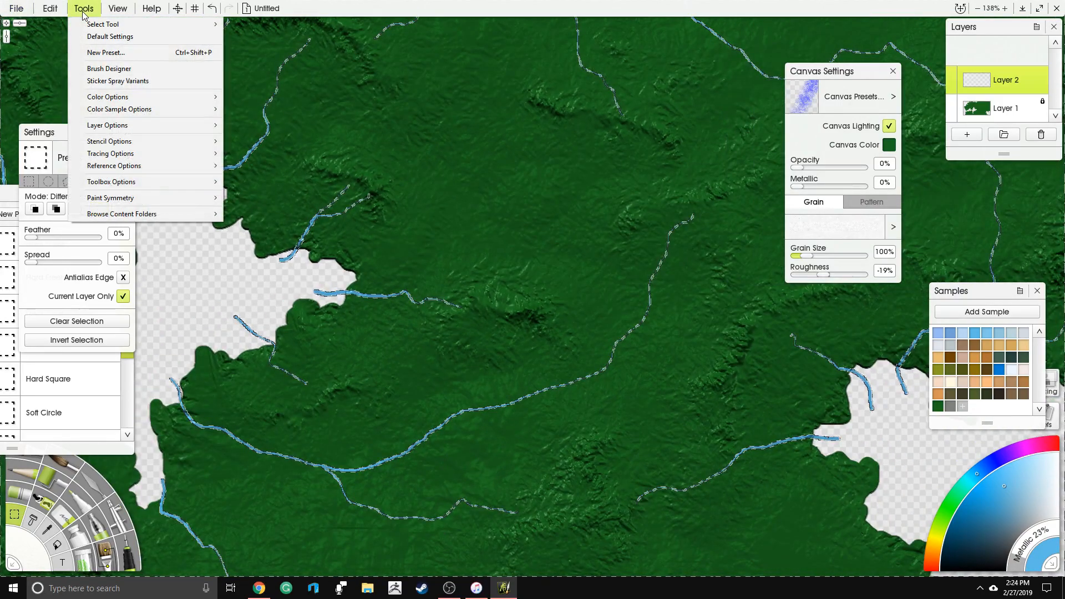
pyautogui.click(49, 6)
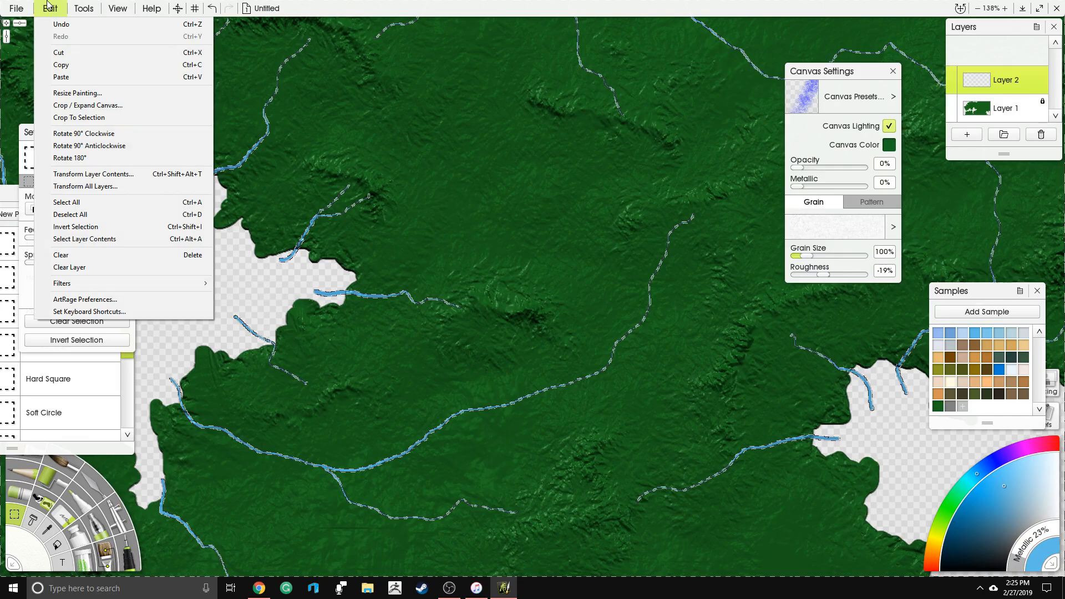
pyautogui.click(119, 8)
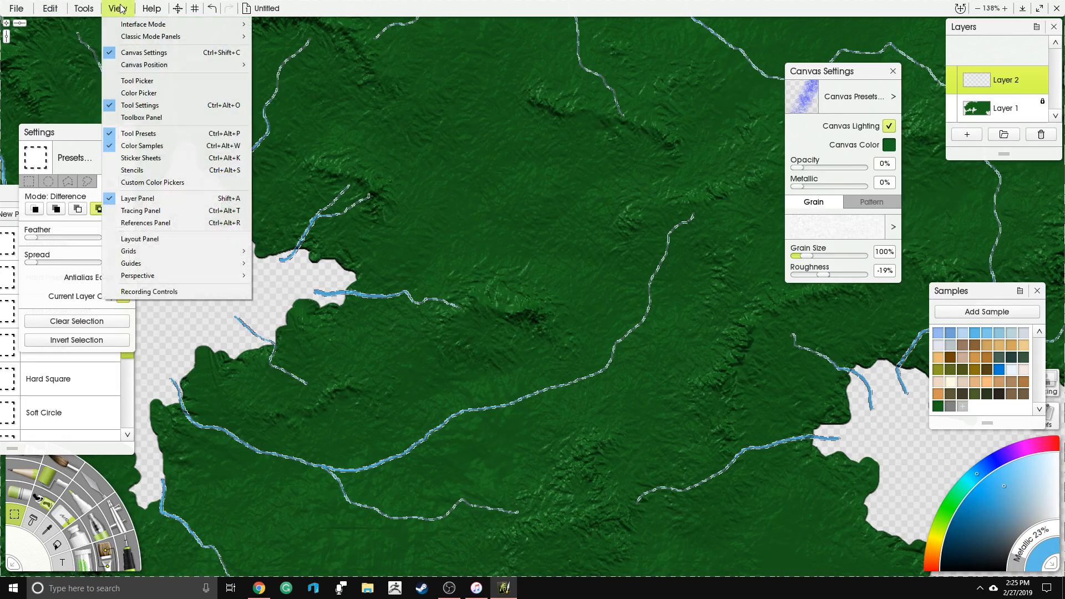
pyautogui.click(86, 9)
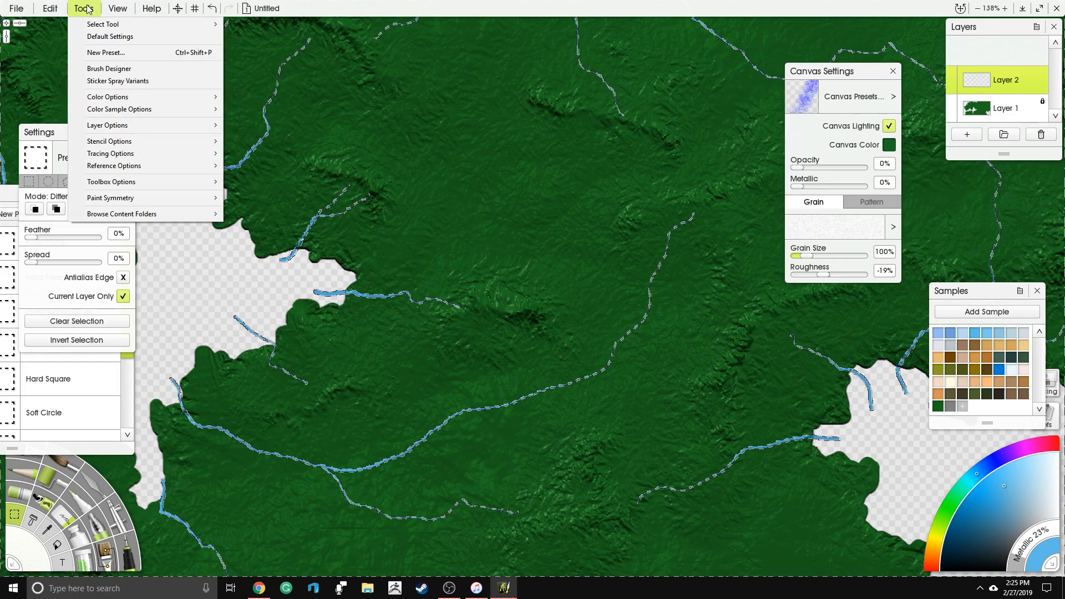
pyautogui.click(215, 257)
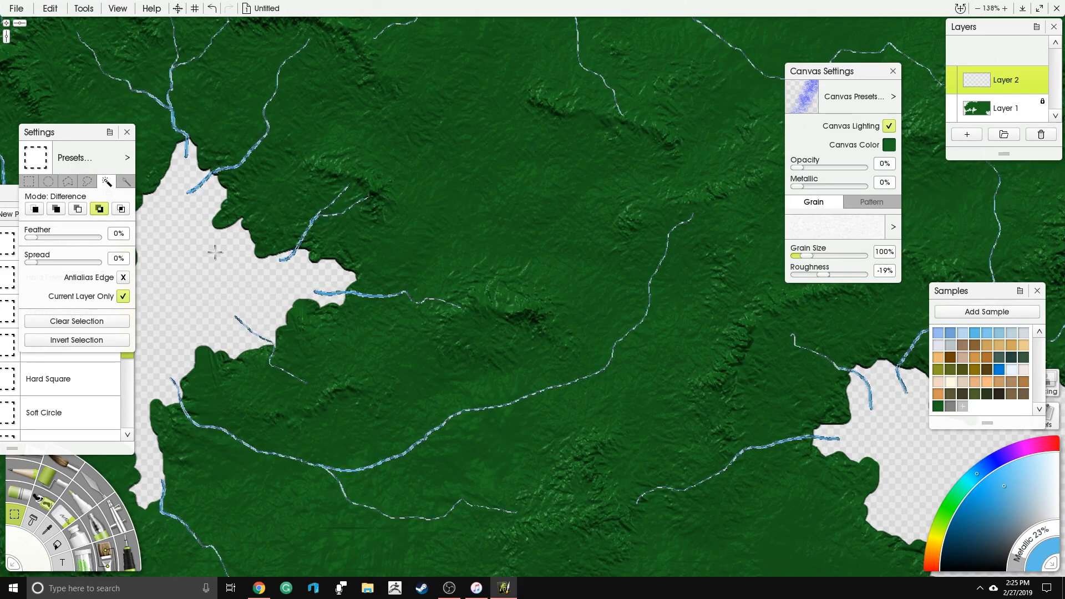
# Unlock Layer 1 and cut the river shapes out of the land
pyautogui.click(1004, 111)
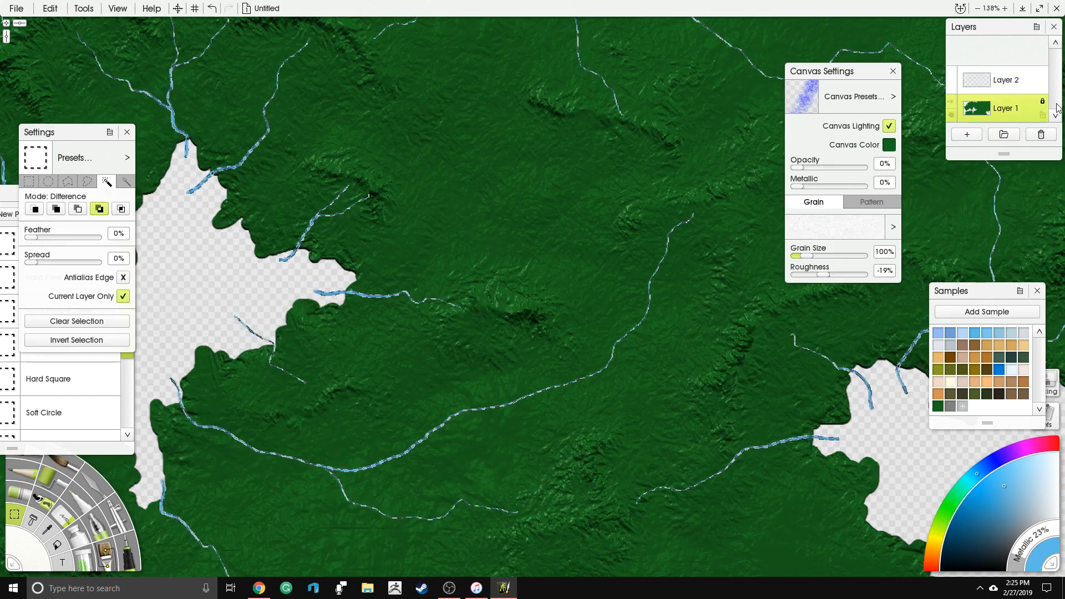
pyautogui.click(1042, 101)
pyautogui.click(1033, 117)
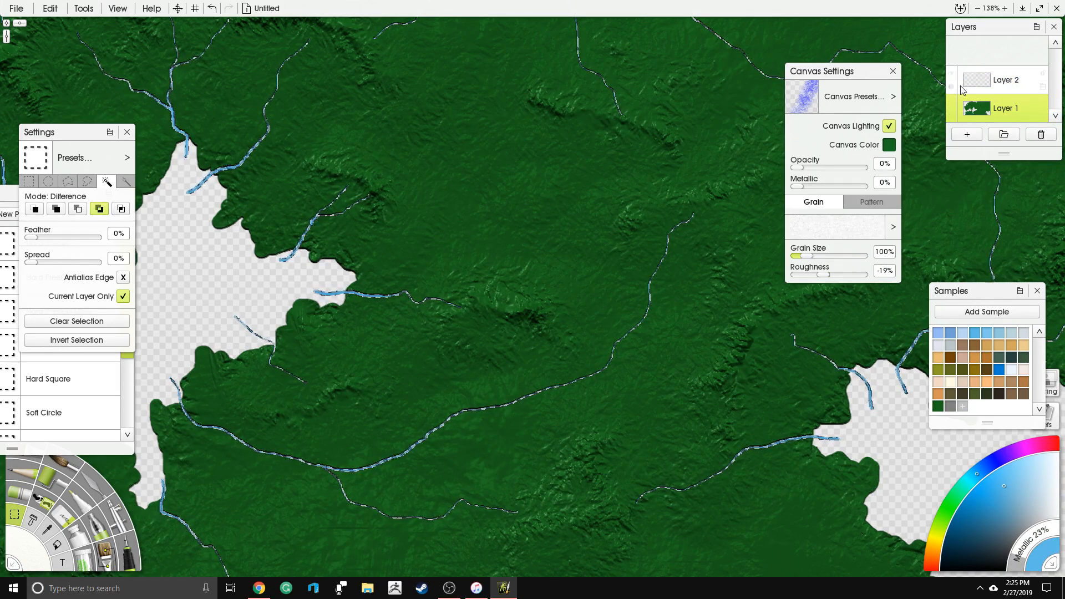
# Hide the painted rivers on Layer 2 so only the cut channels show in the land
pyautogui.click(992, 85)
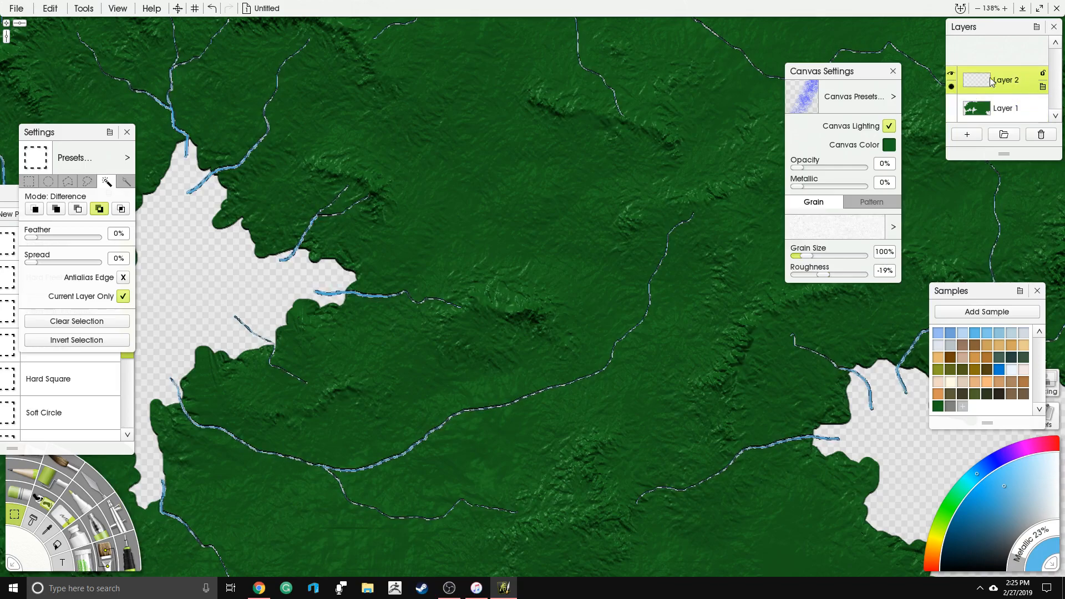
pyautogui.click(952, 78)
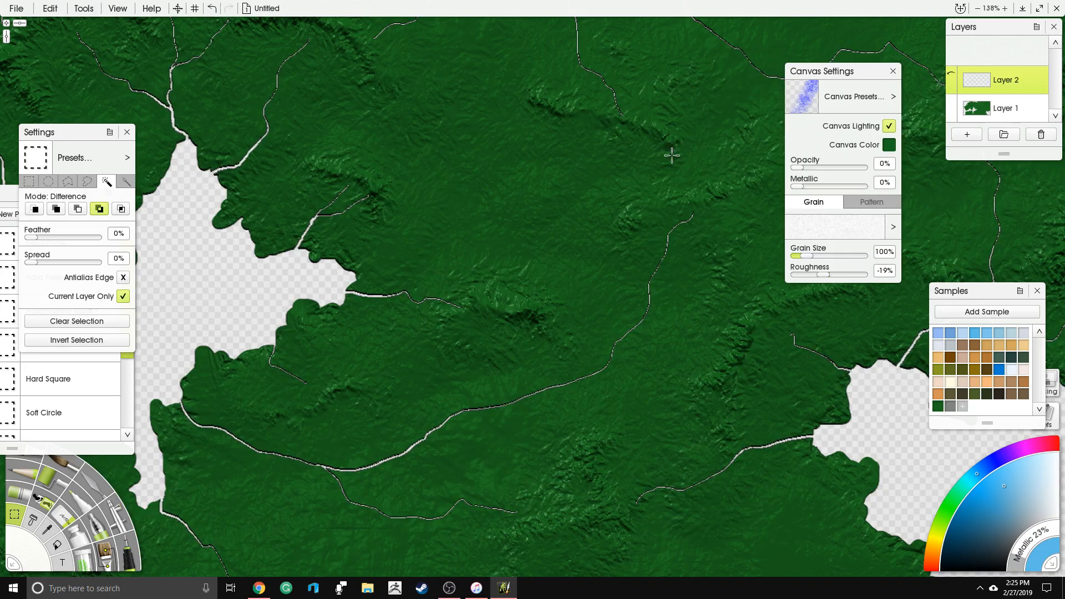
pyautogui.scroll(-4, 685, 161)
pyautogui.scroll(2, 509, 198)
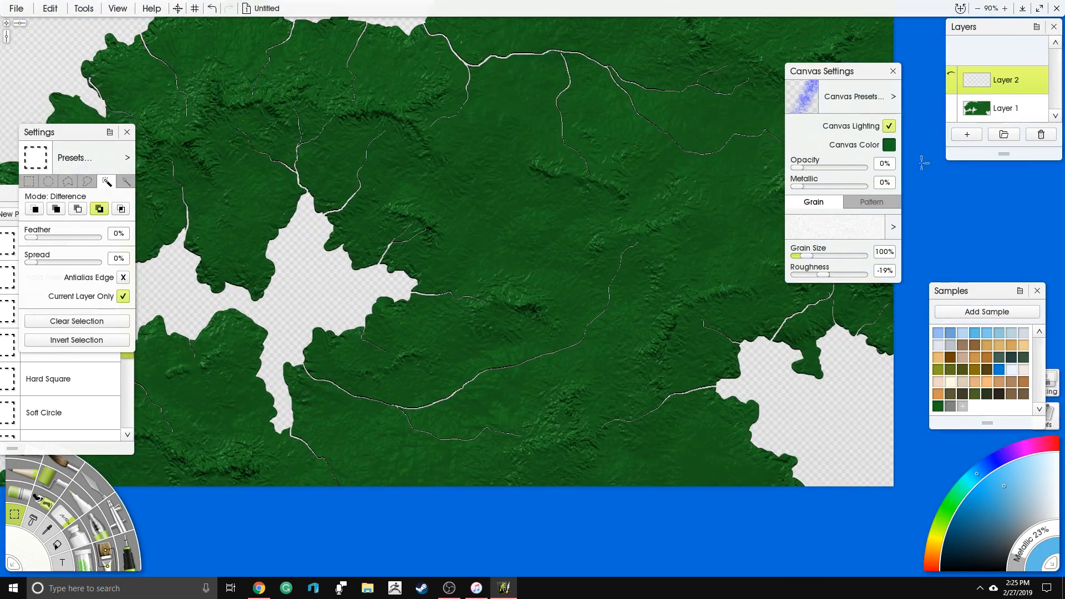
# Add a new layer beneath the land and cover it with light blue water using the airbrush at 500% size
pyautogui.click(967, 135)
pyautogui.moveTo(1022, 62); pyautogui.dragTo(1023, 128)
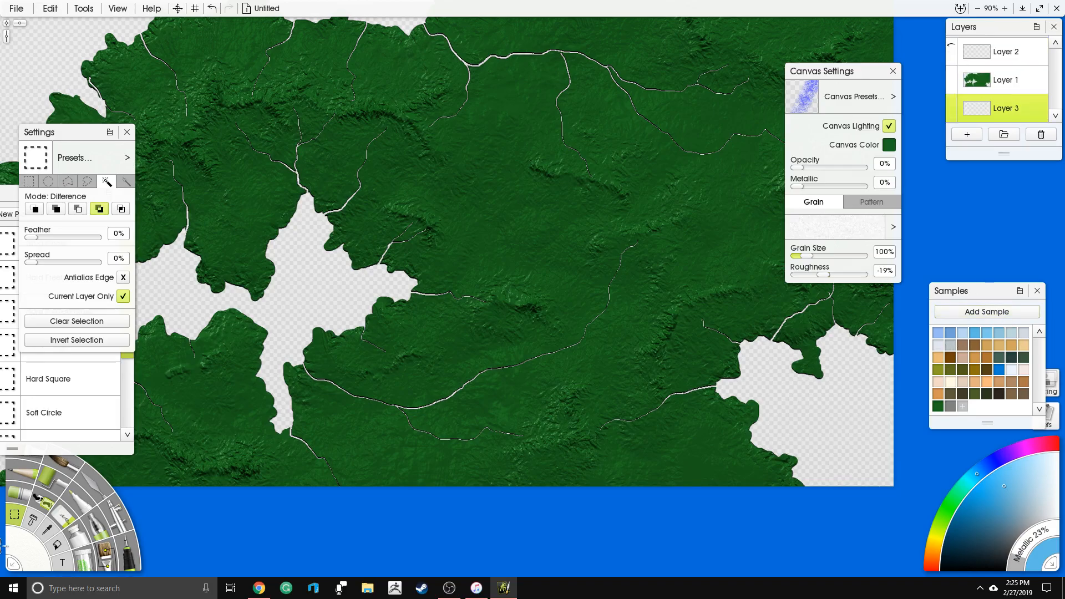
pyautogui.click(123, 524)
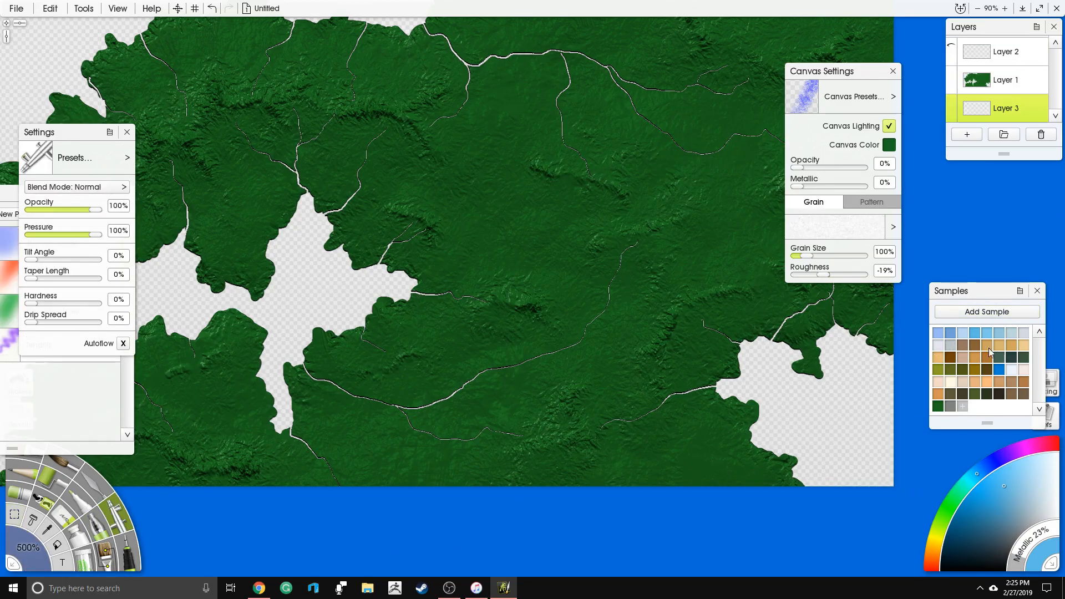
pyautogui.click(998, 366)
pyautogui.scroll(-2, 700, 286)
pyautogui.click(989, 334)
pyautogui.scroll(-3, 702, 297)
pyautogui.moveTo(701, 297)
pyautogui.mouseDown()
pyautogui.moveTo(683, 319)
pyautogui.moveTo(369, 224)
pyautogui.moveTo(278, 211)
pyautogui.moveTo(363, 264)
pyautogui.moveTo(422, 350)
pyautogui.moveTo(614, 420)
pyautogui.mouseUp()
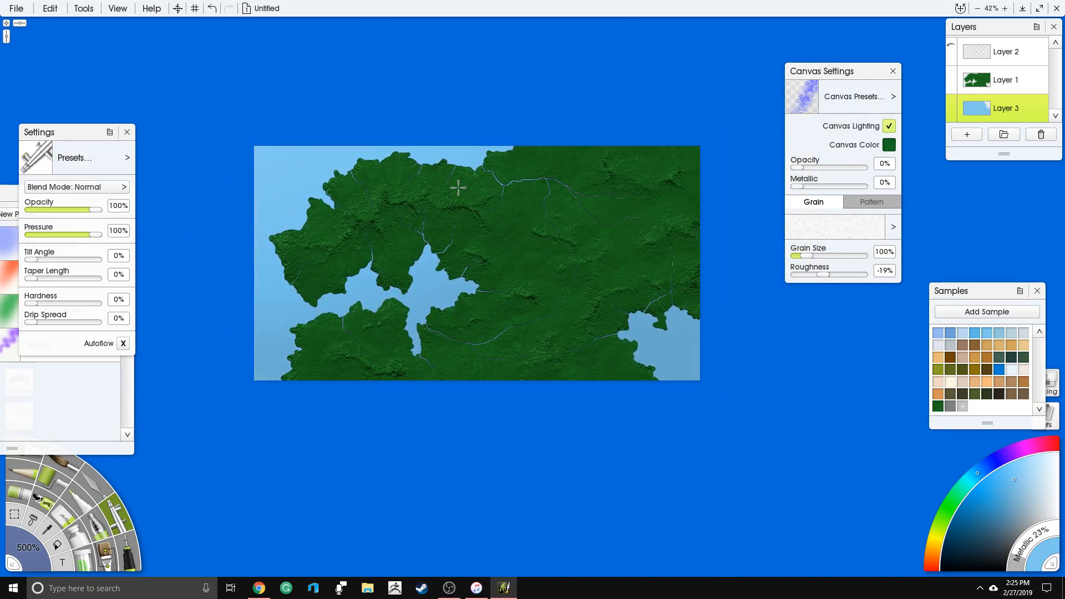
# Select Layer 1 and lock its transparency
pyautogui.scroll(3, 459, 188)
pyautogui.click(1006, 85)
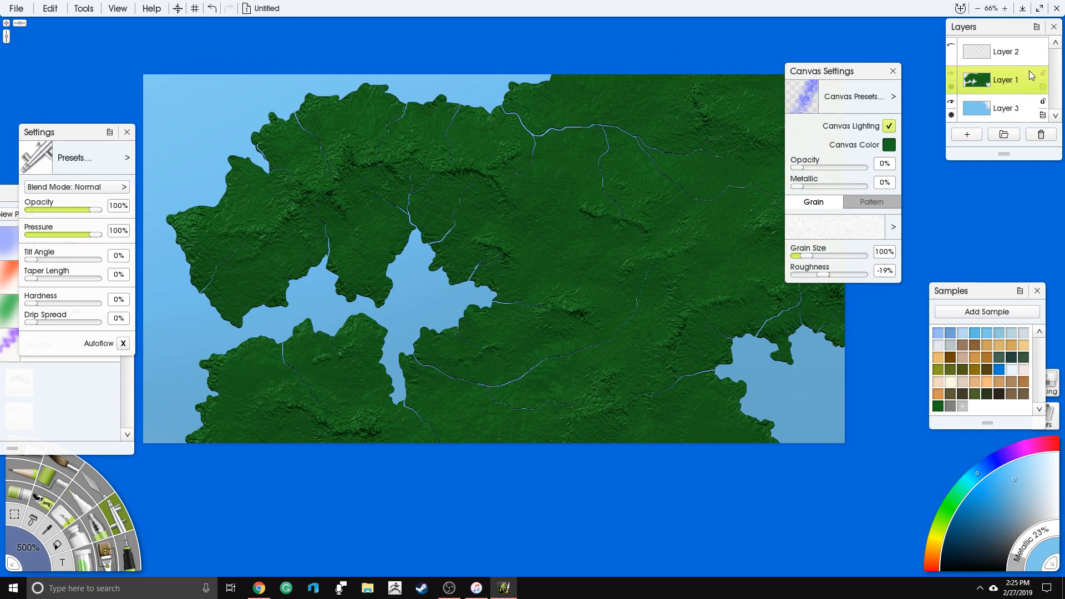
pyautogui.click(1043, 73)
pyautogui.click(1004, 86)
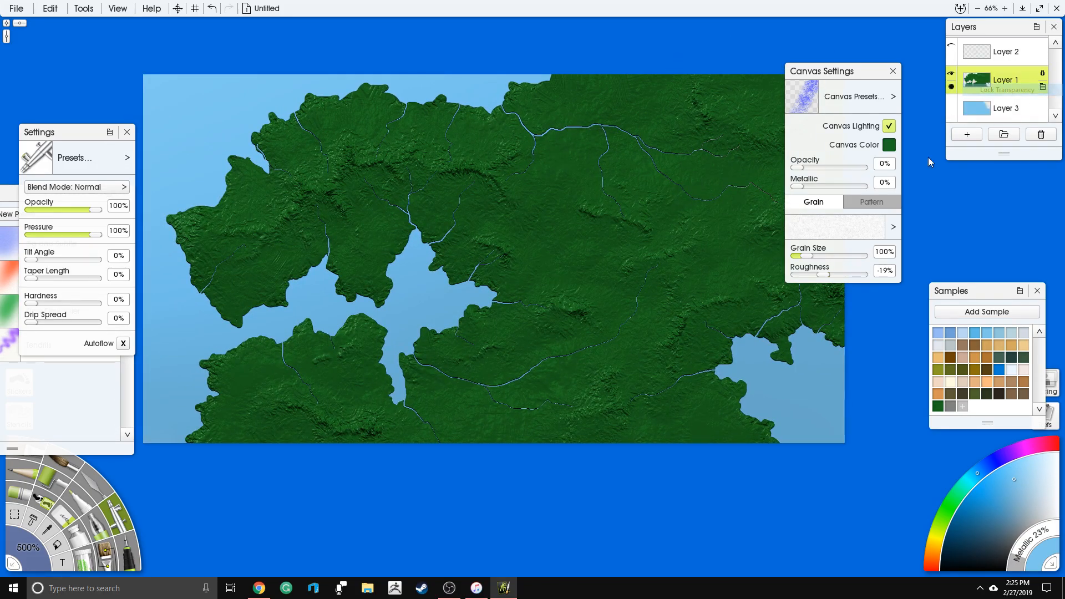
# Spray grey over the northwestern mountain range with the airbrush at 46% opacity and 44% pressure
pyautogui.scroll(2, 451, 238)
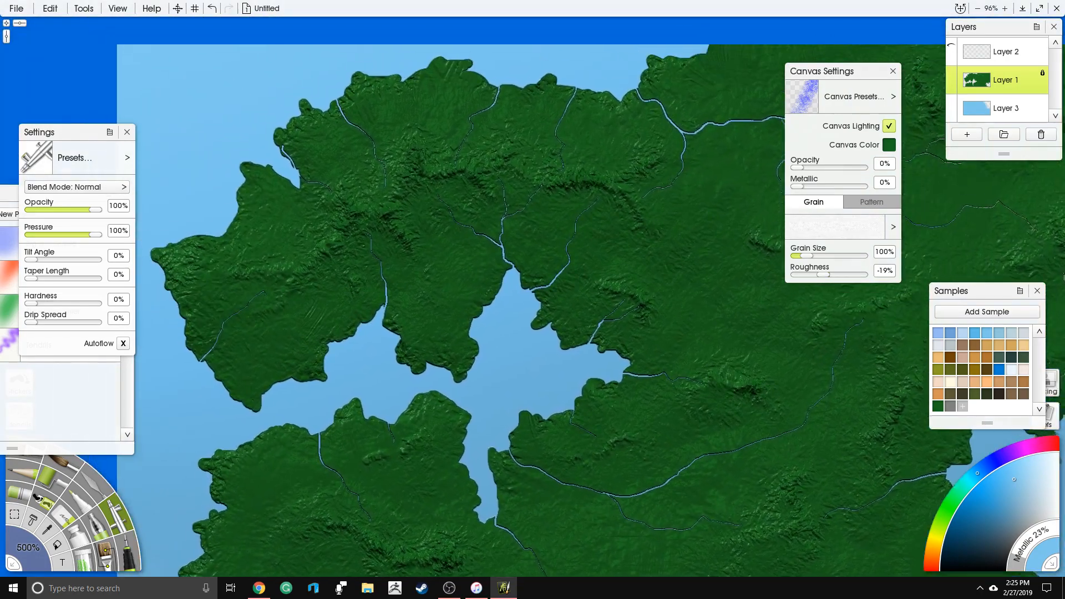
pyautogui.moveTo(451, 237); pyautogui.dragTo(509, 230)
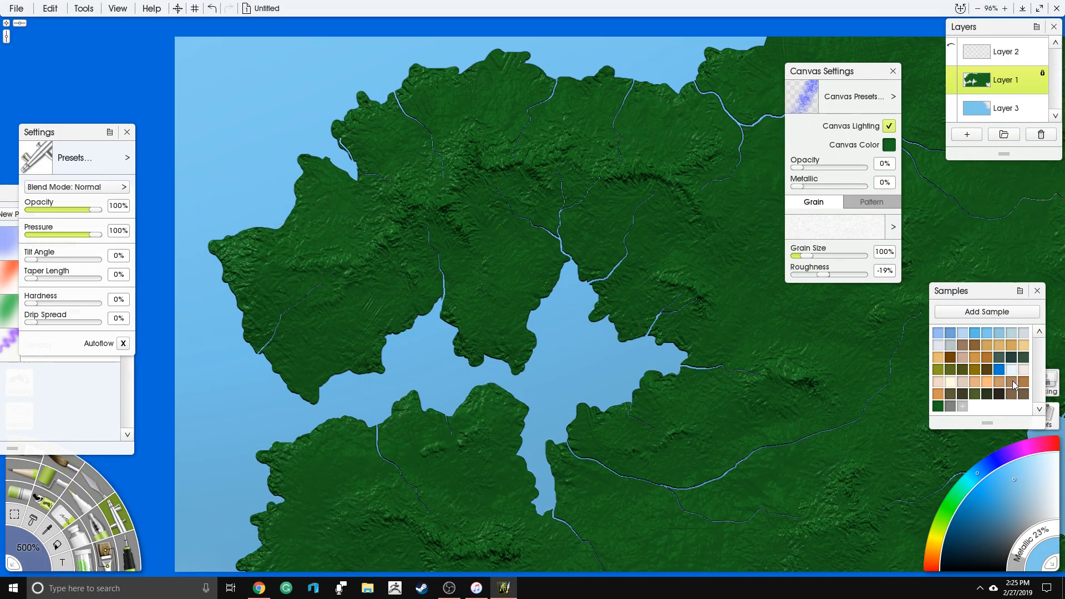
pyautogui.click(950, 408)
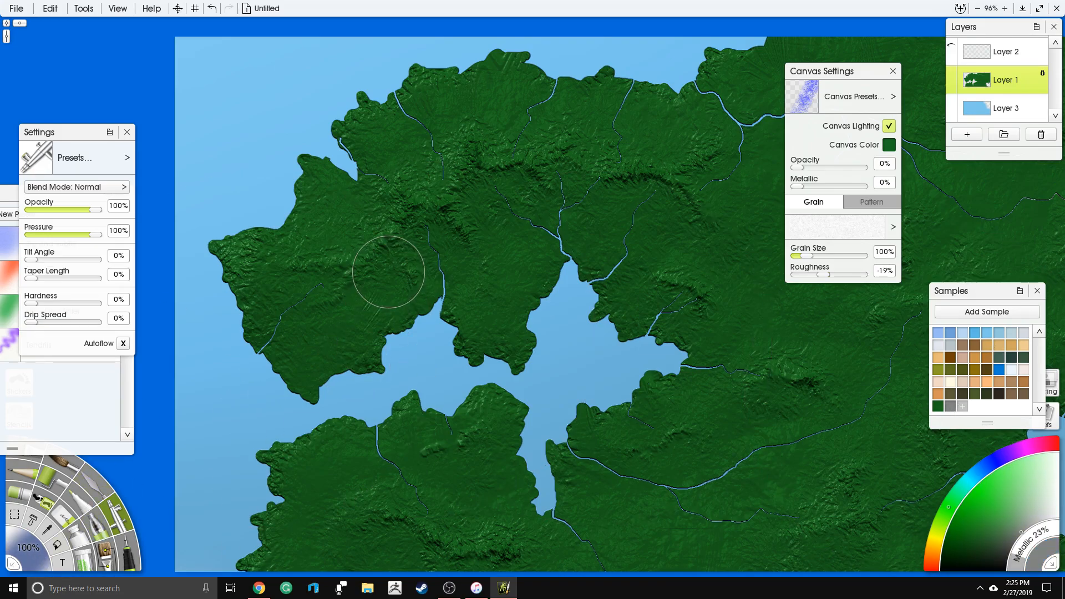
pyautogui.click(60, 210)
pyautogui.click(61, 234)
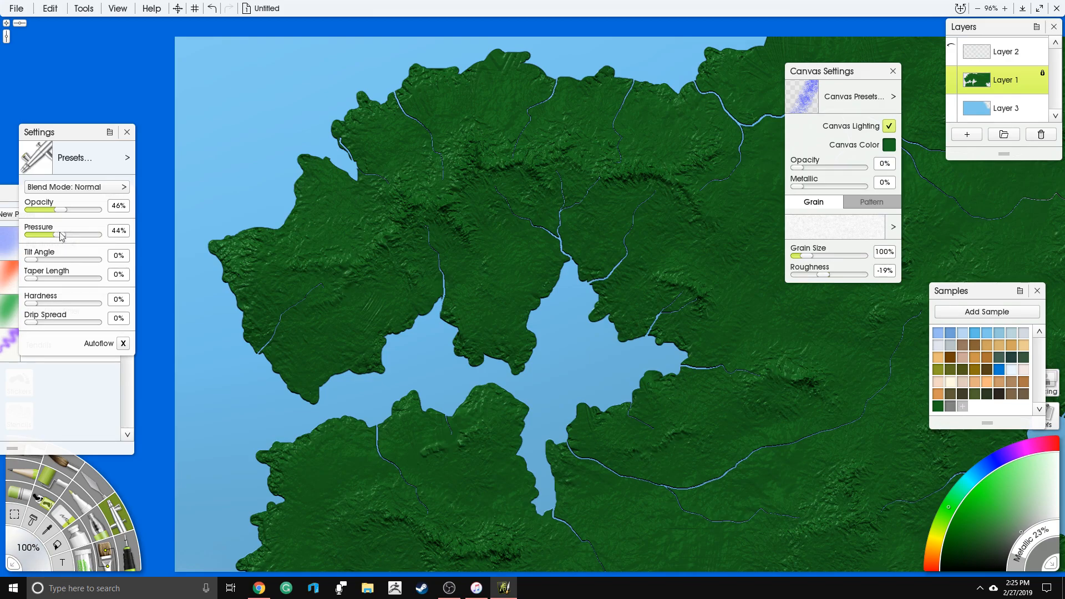
pyautogui.moveTo(358, 235)
pyautogui.mouseDown()
pyautogui.moveTo(354, 273)
pyautogui.moveTo(315, 283)
pyautogui.moveTo(308, 266)
pyautogui.moveTo(359, 264)
pyautogui.moveTo(389, 212)
pyautogui.moveTo(426, 212)
pyautogui.moveTo(419, 234)
pyautogui.moveTo(412, 189)
pyautogui.moveTo(440, 221)
pyautogui.moveTo(455, 158)
pyautogui.moveTo(467, 198)
pyautogui.moveTo(539, 175)
pyautogui.moveTo(536, 203)
pyautogui.moveTo(596, 163)
pyautogui.mouseUp()
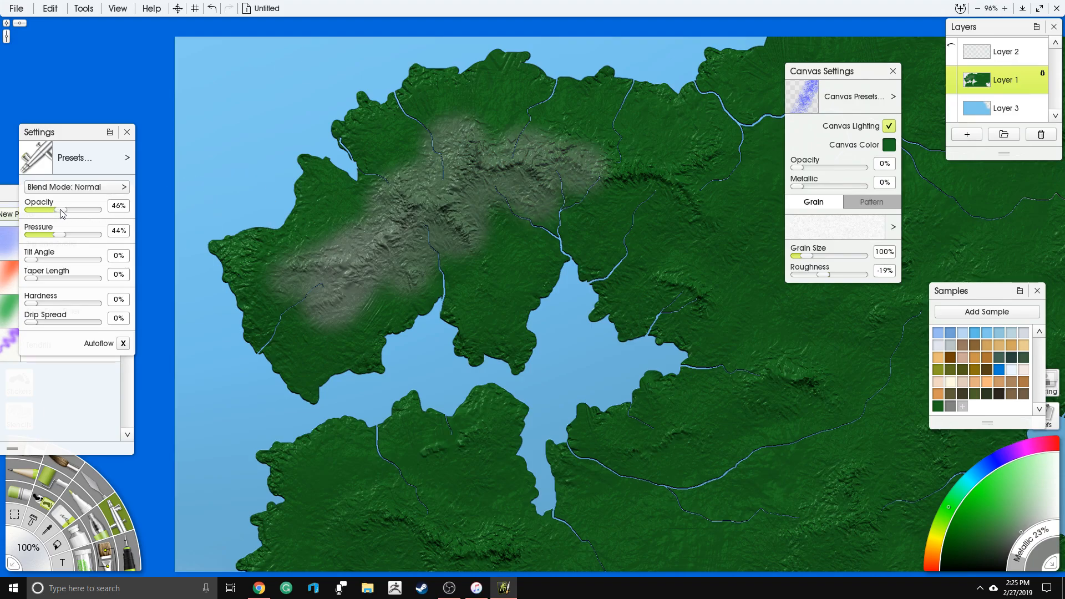
# Raise the airbrush opacity to 77% and strengthen the grey along the northwestern range and the peaks east of the inner bay
pyautogui.moveTo(63, 210); pyautogui.dragTo(81, 209)
pyautogui.moveTo(546, 166)
pyautogui.mouseDown()
pyautogui.moveTo(657, 161)
pyautogui.moveTo(704, 216)
pyautogui.moveTo(560, 159)
pyautogui.moveTo(466, 166)
pyautogui.moveTo(411, 233)
pyautogui.moveTo(333, 256)
pyautogui.moveTo(388, 283)
pyautogui.mouseUp()
pyautogui.moveTo(530, 206); pyautogui.dragTo(528, 193)
pyautogui.moveTo(660, 266); pyautogui.dragTo(698, 301)
pyautogui.moveTo(745, 245); pyautogui.dragTo(454, 211)
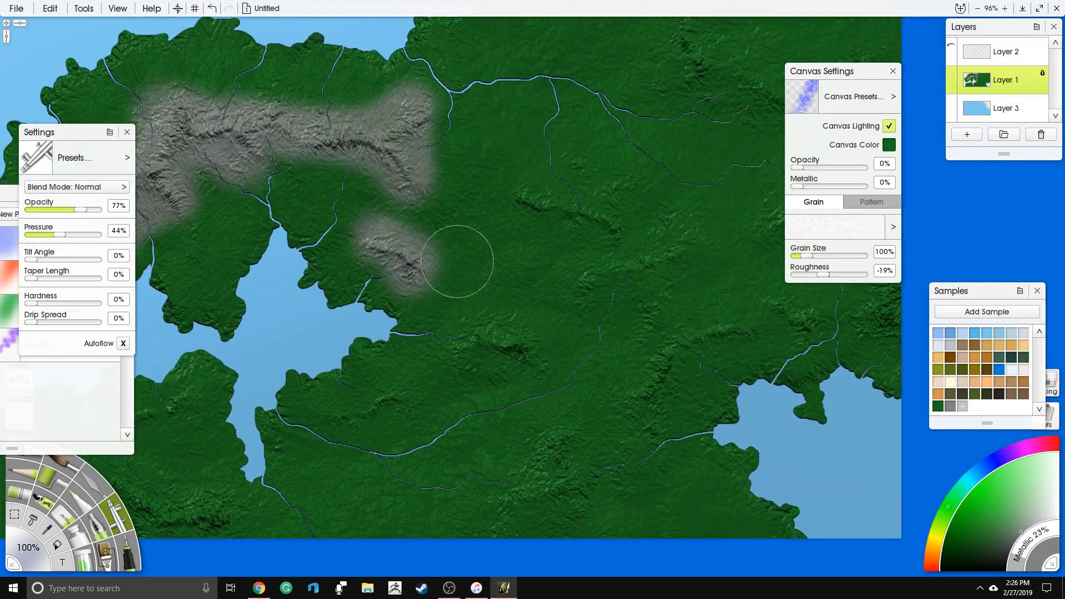
# Spray grey over the southern hills and the mountain ridges in the east and northeast
pyautogui.moveTo(488, 330)
pyautogui.mouseDown()
pyautogui.moveTo(505, 362)
pyautogui.moveTo(460, 346)
pyautogui.mouseUp()
pyautogui.moveTo(383, 416); pyautogui.dragTo(360, 414)
pyautogui.moveTo(540, 465)
pyautogui.mouseDown()
pyautogui.moveTo(509, 520)
pyautogui.moveTo(567, 463)
pyautogui.moveTo(568, 483)
pyautogui.moveTo(596, 432)
pyautogui.mouseUp()
pyautogui.moveTo(664, 370)
pyautogui.mouseDown()
pyautogui.moveTo(707, 336)
pyautogui.moveTo(725, 273)
pyautogui.moveTo(601, 369)
pyautogui.moveTo(745, 355)
pyautogui.moveTo(738, 227)
pyautogui.moveTo(632, 272)
pyautogui.moveTo(741, 250)
pyautogui.mouseUp()
pyautogui.moveTo(634, 191)
pyautogui.mouseDown()
pyautogui.moveTo(655, 260)
pyautogui.moveTo(649, 245)
pyautogui.mouseUp()
pyautogui.moveTo(556, 133)
pyautogui.mouseDown()
pyautogui.moveTo(590, 187)
pyautogui.moveTo(661, 207)
pyautogui.moveTo(665, 177)
pyautogui.moveTo(717, 163)
pyautogui.moveTo(725, 188)
pyautogui.mouseUp()
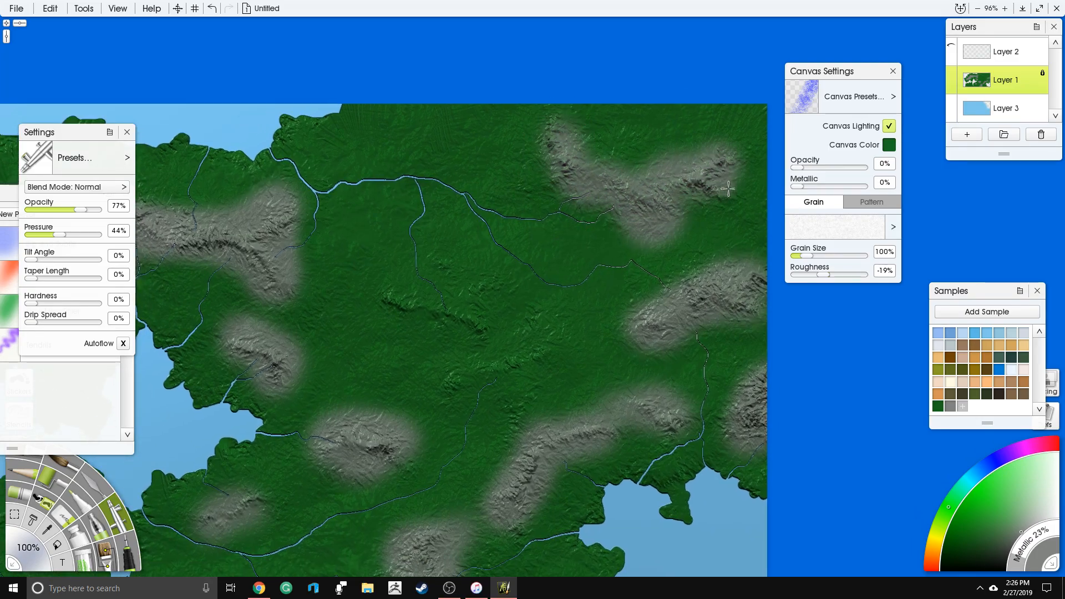
# Spray grey over the central ridges and the mountains of the southwestern landmass
pyautogui.moveTo(388, 297)
pyautogui.mouseDown()
pyautogui.moveTo(497, 330)
pyautogui.moveTo(425, 372)
pyautogui.moveTo(556, 335)
pyautogui.moveTo(525, 371)
pyautogui.moveTo(514, 434)
pyautogui.moveTo(495, 325)
pyautogui.moveTo(443, 253)
pyautogui.moveTo(430, 308)
pyautogui.mouseUp()
pyautogui.moveTo(333, 377)
pyautogui.mouseDown()
pyautogui.moveTo(507, 274)
pyautogui.moveTo(764, 157)
pyautogui.mouseUp()
pyautogui.moveTo(487, 398); pyautogui.dragTo(363, 371)
pyautogui.moveTo(476, 287); pyautogui.dragTo(447, 304)
pyautogui.moveTo(305, 213); pyautogui.dragTo(189, 358)
pyautogui.moveTo(380, 338)
pyautogui.mouseDown()
pyautogui.moveTo(359, 303)
pyautogui.moveTo(325, 404)
pyautogui.moveTo(362, 419)
pyautogui.moveTo(441, 370)
pyautogui.mouseUp()
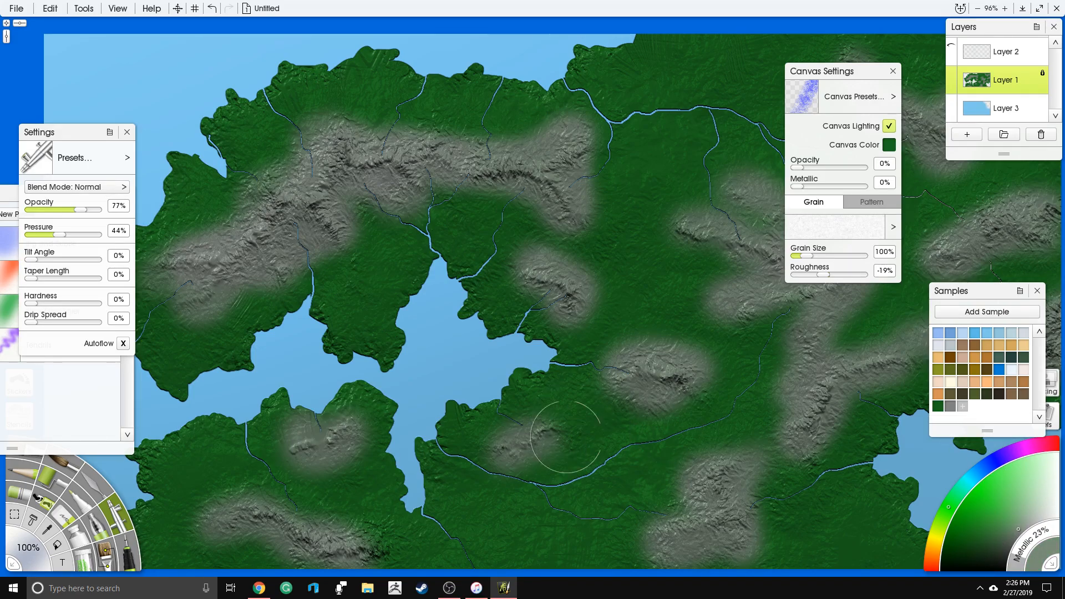
# Spread soft grey outward from the mountains across the surrounding highlands of the whole landmass, leaving green mainly along coasts and river valleys
pyautogui.moveTo(693, 336)
pyautogui.mouseDown()
pyautogui.moveTo(601, 331)
pyautogui.moveTo(634, 342)
pyautogui.moveTo(693, 338)
pyautogui.moveTo(686, 308)
pyautogui.moveTo(751, 323)
pyautogui.moveTo(770, 311)
pyautogui.moveTo(771, 425)
pyautogui.moveTo(790, 462)
pyautogui.mouseUp()
pyautogui.moveTo(730, 288); pyautogui.dragTo(540, 342)
pyautogui.moveTo(647, 369)
pyautogui.mouseDown()
pyautogui.moveTo(680, 344)
pyautogui.moveTo(641, 278)
pyautogui.moveTo(590, 228)
pyautogui.moveTo(525, 214)
pyautogui.mouseUp()
pyautogui.moveTo(501, 248)
pyautogui.mouseDown()
pyautogui.moveTo(480, 297)
pyautogui.moveTo(522, 323)
pyautogui.moveTo(500, 379)
pyautogui.mouseUp()
pyautogui.moveTo(723, 344)
pyautogui.mouseDown()
pyautogui.moveTo(556, 345)
pyautogui.moveTo(644, 368)
pyautogui.moveTo(568, 276)
pyautogui.moveTo(676, 251)
pyautogui.moveTo(463, 118)
pyautogui.moveTo(580, 109)
pyautogui.moveTo(667, 210)
pyautogui.mouseUp()
pyautogui.moveTo(263, 446)
pyautogui.mouseDown()
pyautogui.moveTo(504, 311)
pyautogui.moveTo(618, 363)
pyautogui.moveTo(525, 498)
pyautogui.mouseUp()
pyautogui.moveTo(689, 438); pyautogui.dragTo(688, 402)
pyautogui.moveTo(641, 330); pyautogui.dragTo(591, 350)
pyautogui.moveTo(335, 445)
pyautogui.mouseDown()
pyautogui.moveTo(243, 447)
pyautogui.moveTo(174, 428)
pyautogui.mouseUp()
pyautogui.moveTo(326, 378); pyautogui.dragTo(551, 331)
pyautogui.moveTo(434, 363)
pyautogui.mouseDown()
pyautogui.moveTo(323, 438)
pyautogui.moveTo(417, 439)
pyautogui.moveTo(359, 308)
pyautogui.moveTo(454, 350)
pyautogui.moveTo(426, 287)
pyautogui.mouseUp()
pyautogui.moveTo(629, 271)
pyautogui.mouseDown()
pyautogui.moveTo(690, 268)
pyautogui.moveTo(629, 301)
pyautogui.mouseUp()
pyautogui.moveTo(586, 209); pyautogui.dragTo(671, 359)
pyautogui.moveTo(473, 293)
pyautogui.mouseDown()
pyautogui.moveTo(440, 314)
pyautogui.moveTo(345, 297)
pyautogui.moveTo(472, 199)
pyautogui.moveTo(604, 147)
pyautogui.moveTo(527, 299)
pyautogui.moveTo(570, 304)
pyautogui.moveTo(623, 260)
pyautogui.moveTo(768, 256)
pyautogui.moveTo(798, 327)
pyautogui.moveTo(747, 242)
pyautogui.moveTo(510, 261)
pyautogui.moveTo(559, 267)
pyautogui.moveTo(611, 350)
pyautogui.moveTo(591, 305)
pyautogui.mouseUp()
pyautogui.moveTo(591, 305); pyautogui.dragTo(584, 310)
pyautogui.moveTo(538, 252); pyautogui.dragTo(326, 339)
pyautogui.moveTo(511, 190); pyautogui.dragTo(516, 211)
pyautogui.moveTo(621, 326); pyautogui.dragTo(646, 327)
pyautogui.moveTo(243, 486)
pyautogui.mouseDown()
pyautogui.moveTo(441, 304)
pyautogui.moveTo(512, 333)
pyautogui.mouseUp()
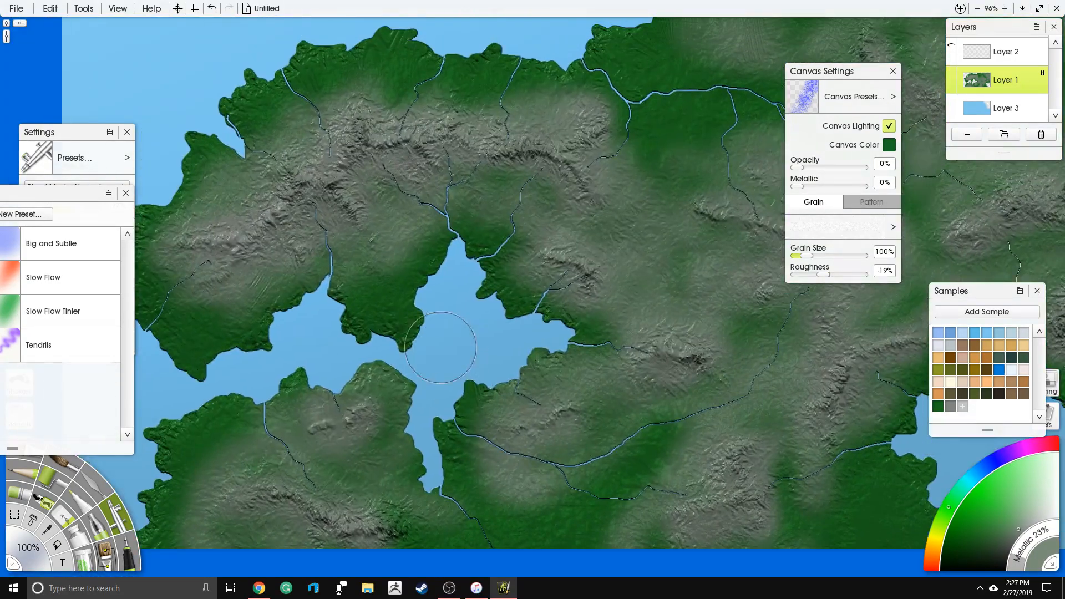
# Pick the dark olive sample and airbrush it along the northern, western and southwestern coastlines
pyautogui.moveTo(380, 363); pyautogui.dragTo(397, 385)
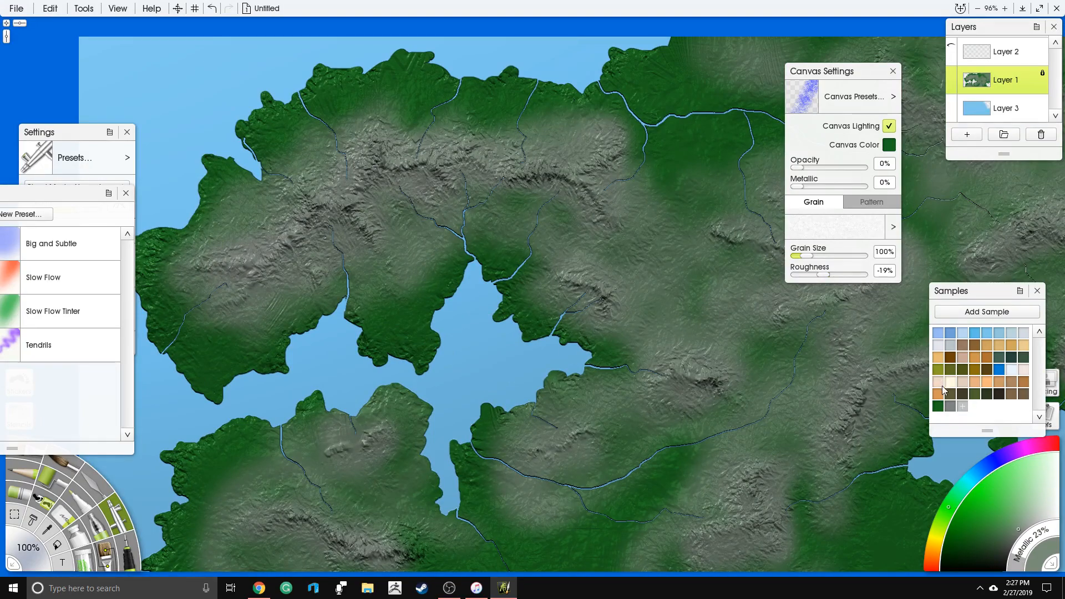
pyautogui.click(952, 372)
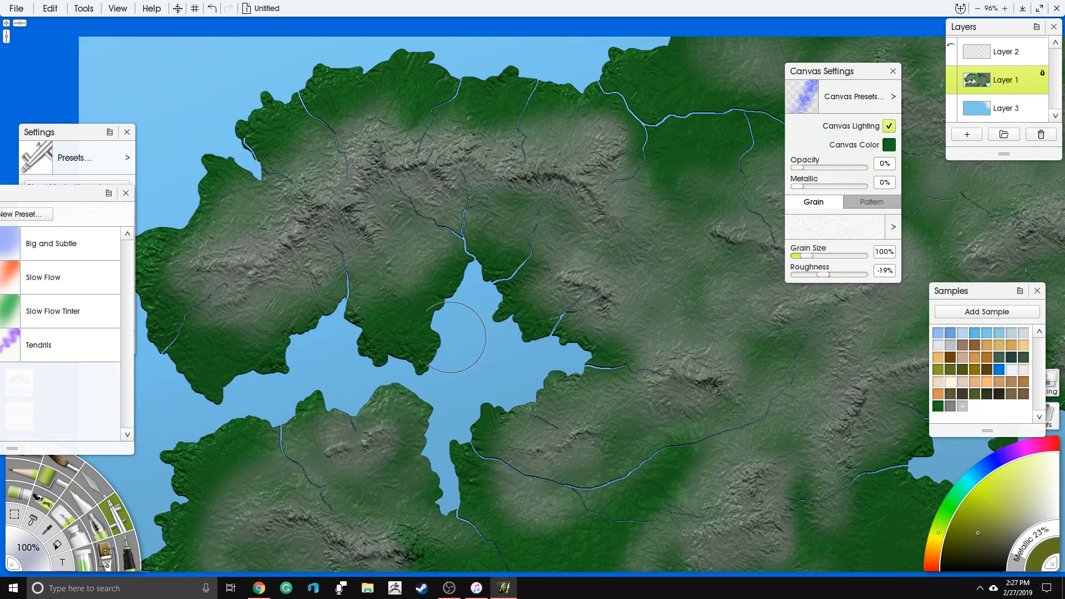
pyautogui.moveTo(417, 294); pyautogui.dragTo(375, 376)
pyautogui.moveTo(332, 325)
pyautogui.mouseDown()
pyautogui.moveTo(211, 397)
pyautogui.moveTo(150, 328)
pyautogui.moveTo(189, 211)
pyautogui.moveTo(275, 109)
pyautogui.moveTo(427, 69)
pyautogui.moveTo(488, 80)
pyautogui.moveTo(484, 61)
pyautogui.moveTo(607, 83)
pyautogui.moveTo(656, 134)
pyautogui.mouseUp()
pyautogui.moveTo(648, 59); pyautogui.dragTo(623, 82)
pyautogui.moveTo(409, 353)
pyautogui.mouseDown()
pyautogui.moveTo(485, 240)
pyautogui.moveTo(532, 230)
pyautogui.mouseUp()
pyautogui.moveTo(352, 311); pyautogui.dragTo(282, 457)
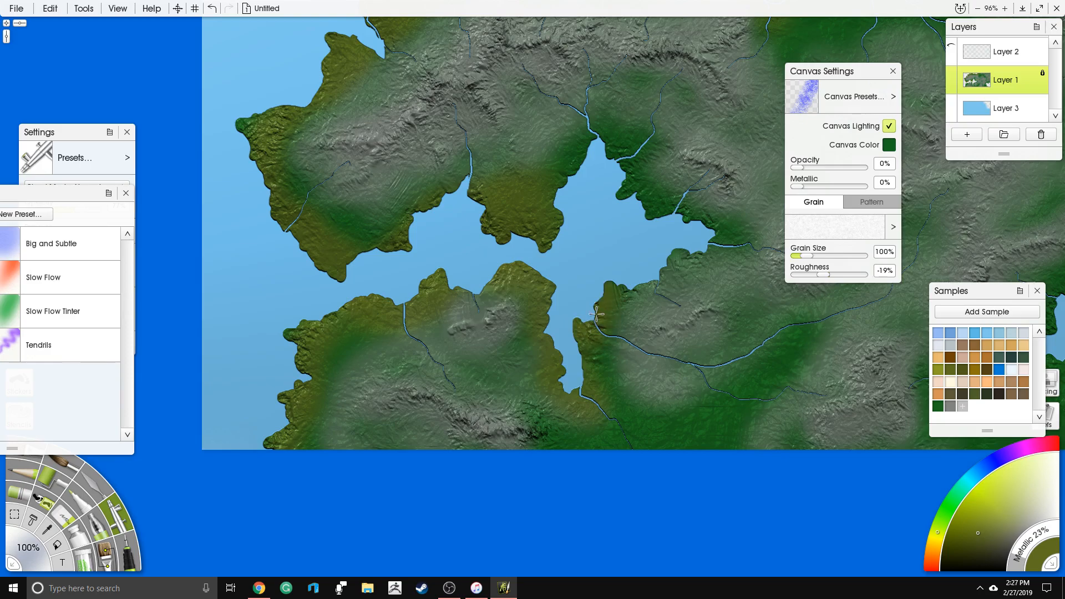
# Continue the dark olive band along the inner bay's eastern shore and around the southeastern bay
pyautogui.moveTo(611, 270); pyautogui.dragTo(537, 324)
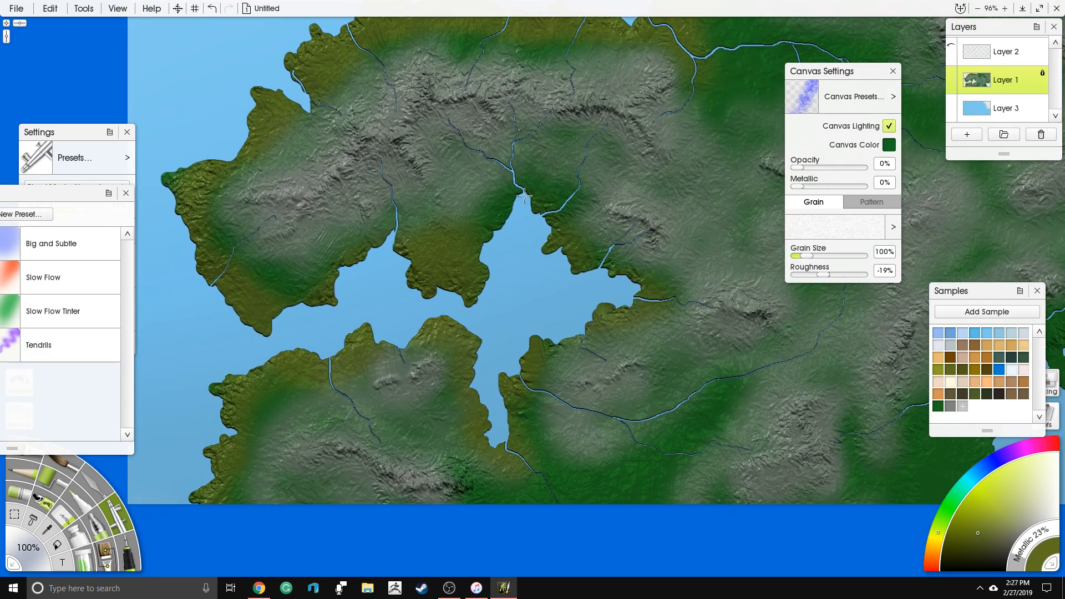
pyautogui.moveTo(651, 346); pyautogui.dragTo(304, 290)
pyautogui.moveTo(648, 294)
pyautogui.mouseDown()
pyautogui.moveTo(599, 327)
pyautogui.moveTo(675, 426)
pyautogui.moveTo(630, 380)
pyautogui.moveTo(688, 266)
pyautogui.moveTo(712, 311)
pyautogui.mouseUp()
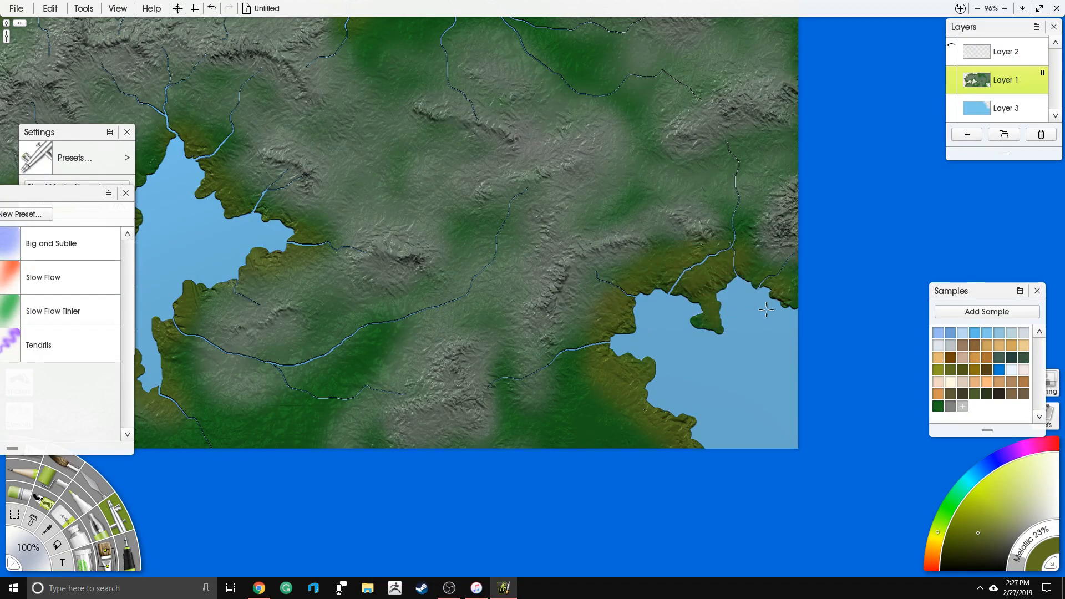
pyautogui.moveTo(597, 169); pyautogui.dragTo(417, 400)
pyautogui.moveTo(499, 285); pyautogui.dragTo(828, 38)
pyautogui.moveTo(340, 289); pyautogui.dragTo(427, 379)
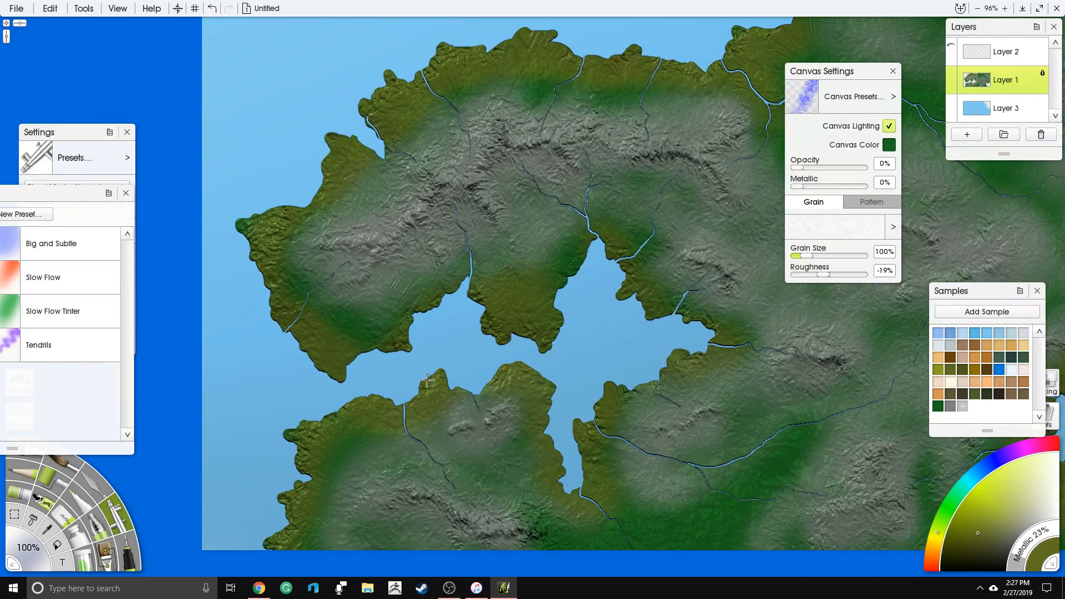
pyautogui.moveTo(287, 373); pyautogui.dragTo(280, 403)
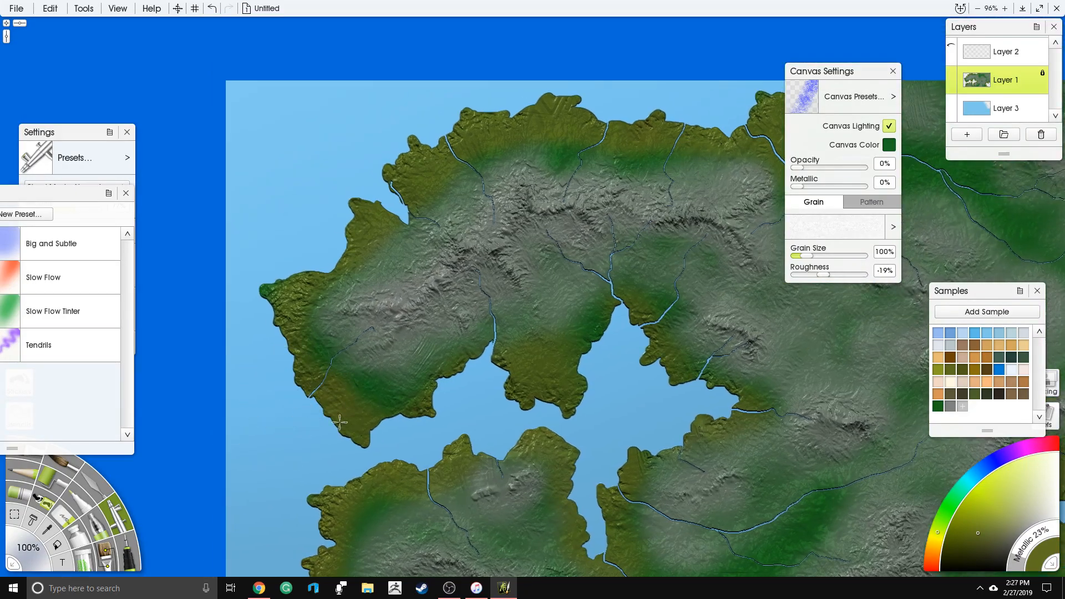
# Spray olive brown inland around the northwestern mountains and along the northern river valleys
pyautogui.moveTo(683, 469); pyautogui.dragTo(487, 416)
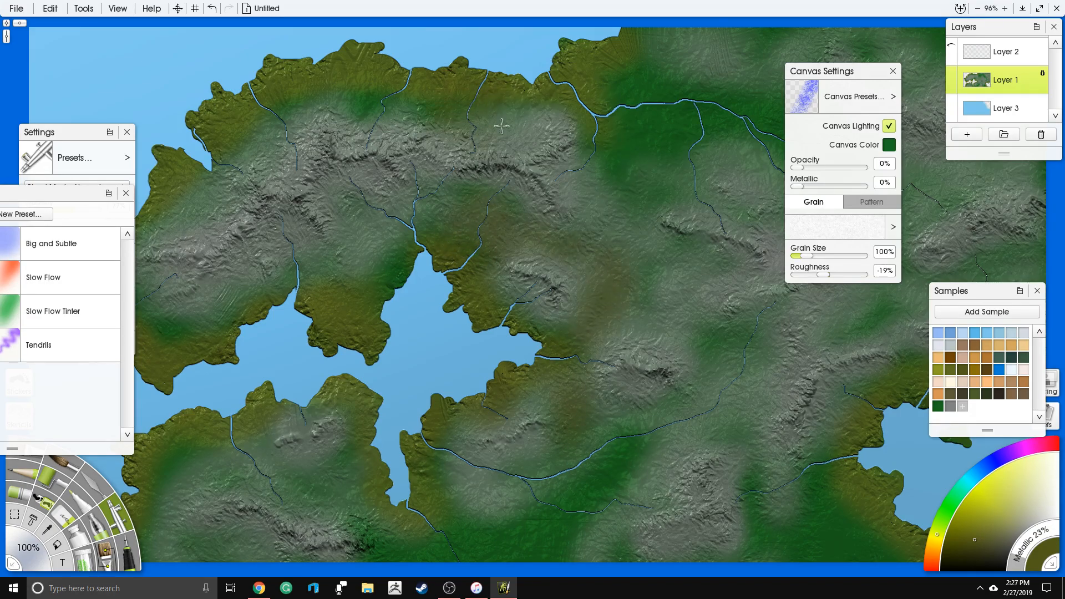
pyautogui.moveTo(497, 131); pyautogui.dragTo(519, 104)
pyautogui.moveTo(389, 246)
pyautogui.mouseDown()
pyautogui.moveTo(360, 315)
pyautogui.moveTo(287, 288)
pyautogui.moveTo(215, 330)
pyautogui.moveTo(158, 274)
pyautogui.moveTo(217, 178)
pyautogui.moveTo(297, 159)
pyautogui.mouseUp()
pyautogui.moveTo(520, 225); pyautogui.dragTo(589, 183)
pyautogui.moveTo(710, 125); pyautogui.dragTo(558, 136)
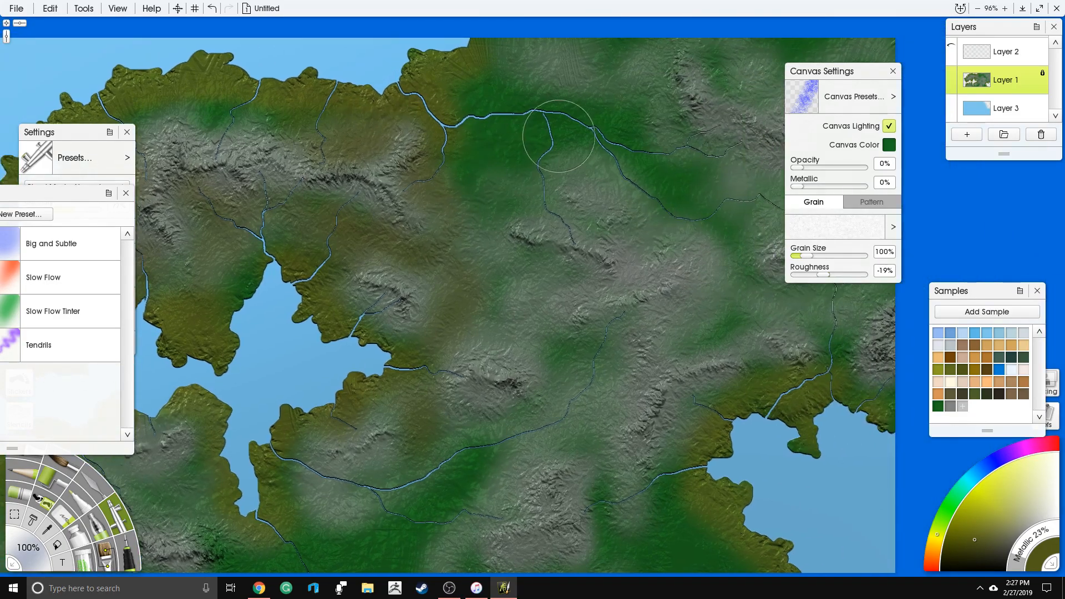
pyautogui.moveTo(659, 205); pyautogui.dragTo(659, 240)
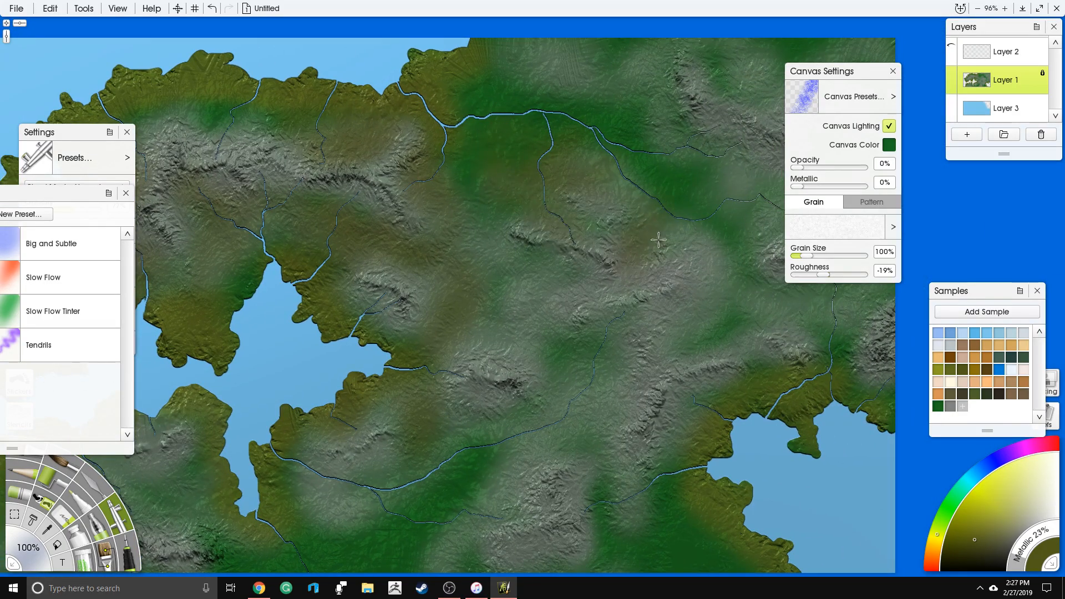
# Spread olive brown through the central lowlands and the southern river valley
pyautogui.moveTo(628, 78)
pyautogui.mouseDown()
pyautogui.moveTo(568, 68)
pyautogui.moveTo(514, 79)
pyautogui.mouseUp()
pyautogui.moveTo(507, 290)
pyautogui.mouseDown()
pyautogui.moveTo(515, 348)
pyautogui.moveTo(570, 356)
pyautogui.moveTo(558, 274)
pyautogui.mouseUp()
pyautogui.moveTo(610, 333)
pyautogui.mouseDown()
pyautogui.moveTo(638, 337)
pyautogui.moveTo(621, 377)
pyautogui.moveTo(577, 404)
pyautogui.moveTo(571, 438)
pyautogui.moveTo(492, 540)
pyautogui.moveTo(449, 570)
pyautogui.moveTo(422, 562)
pyautogui.mouseUp()
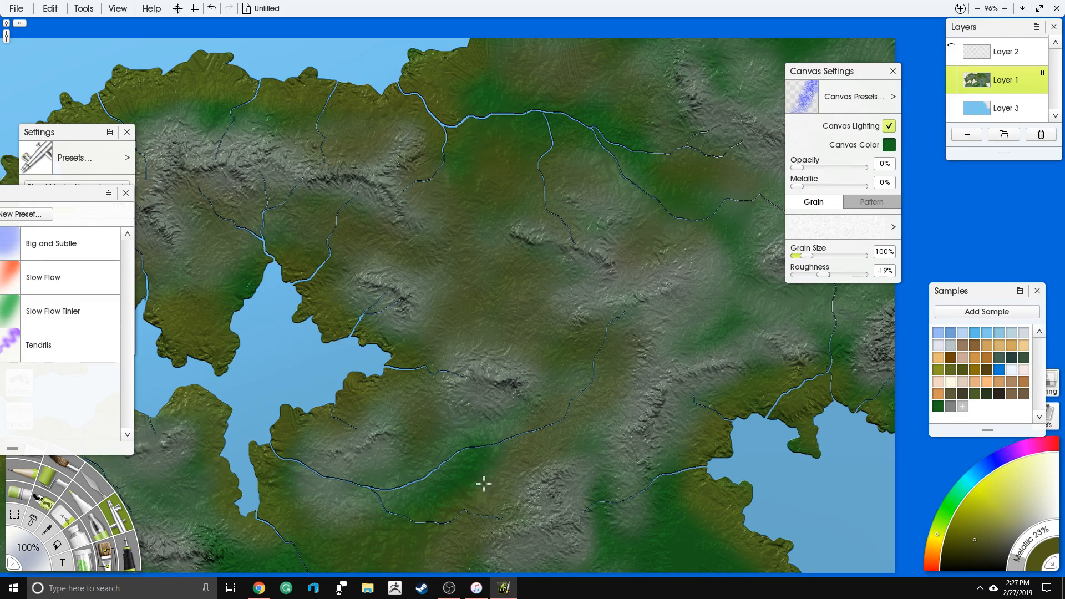
pyautogui.moveTo(384, 457); pyautogui.dragTo(315, 455)
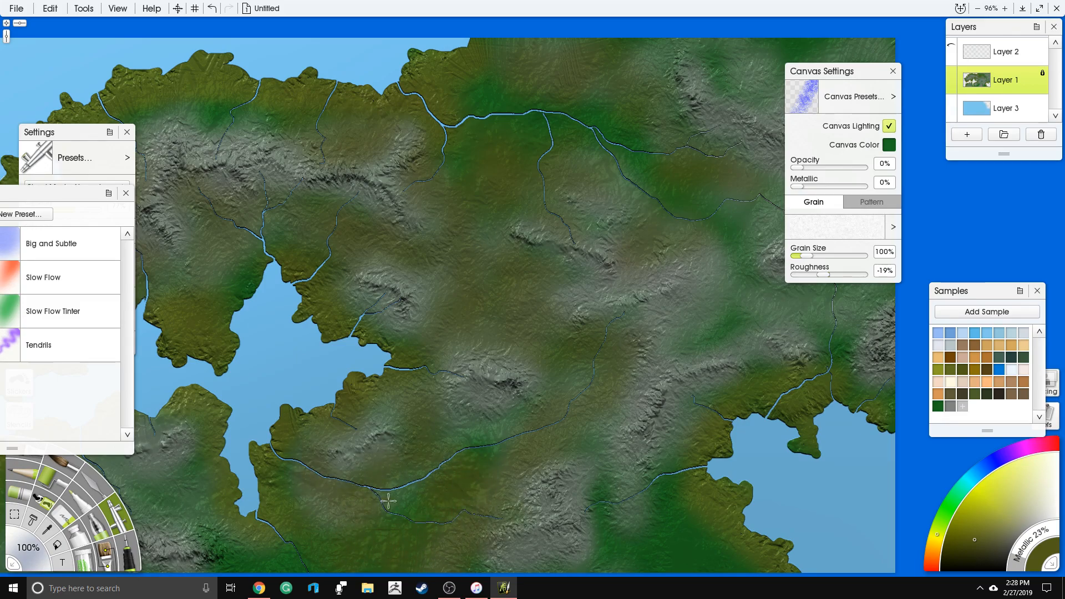
pyautogui.moveTo(596, 422); pyautogui.dragTo(414, 419)
pyautogui.moveTo(542, 286)
pyautogui.mouseDown()
pyautogui.moveTo(533, 314)
pyautogui.moveTo(663, 306)
pyautogui.moveTo(615, 311)
pyautogui.moveTo(670, 285)
pyautogui.moveTo(616, 277)
pyautogui.mouseUp()
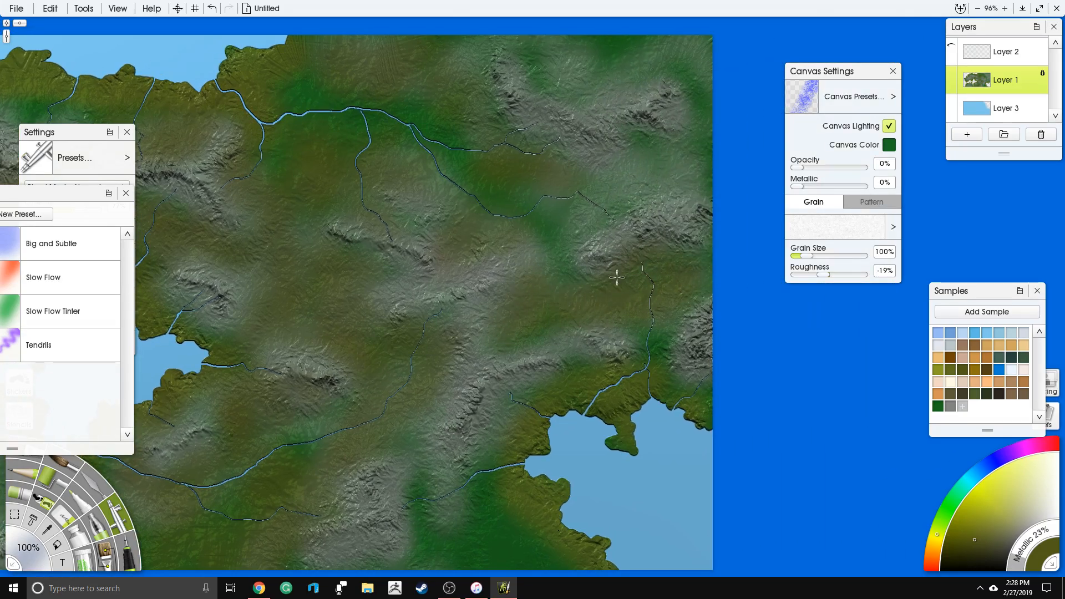
# Spread olive brown over the land between the eastern and northeastern mountain ridges
pyautogui.moveTo(597, 224)
pyautogui.mouseDown()
pyautogui.moveTo(680, 153)
pyautogui.moveTo(668, 157)
pyautogui.moveTo(702, 198)
pyautogui.moveTo(577, 158)
pyautogui.mouseUp()
pyautogui.moveTo(576, 60); pyautogui.dragTo(673, 65)
pyautogui.moveTo(577, 55); pyautogui.dragTo(564, 53)
pyautogui.moveTo(466, 57); pyautogui.dragTo(473, 48)
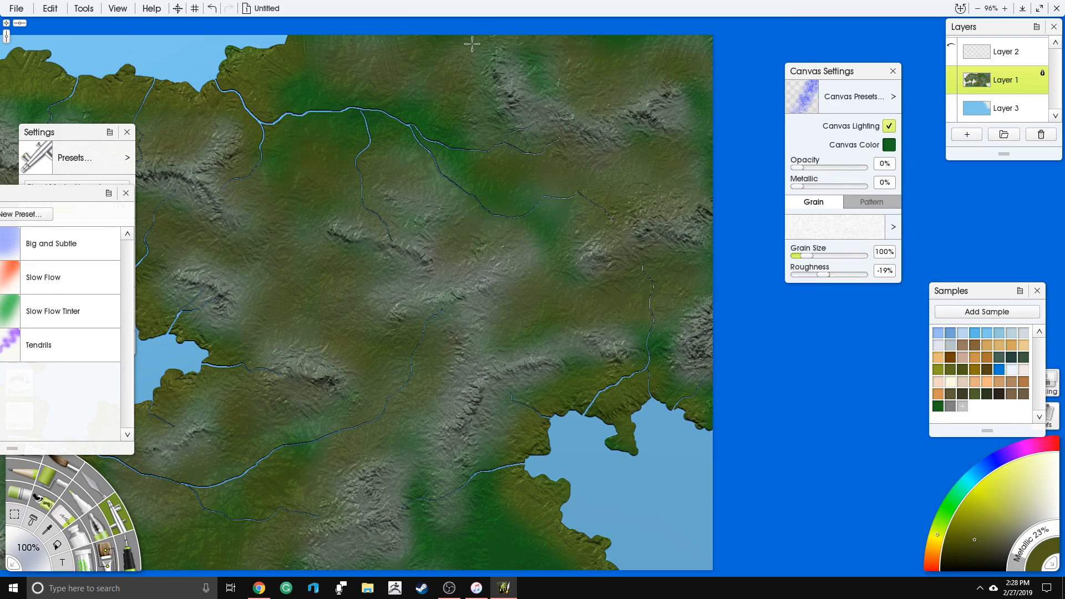
pyautogui.moveTo(375, 346); pyautogui.dragTo(449, 321)
pyautogui.moveTo(575, 246)
pyautogui.mouseDown()
pyautogui.moveTo(540, 283)
pyautogui.moveTo(534, 229)
pyautogui.moveTo(507, 258)
pyautogui.moveTo(440, 272)
pyautogui.moveTo(433, 290)
pyautogui.moveTo(532, 342)
pyautogui.moveTo(568, 333)
pyautogui.mouseUp()
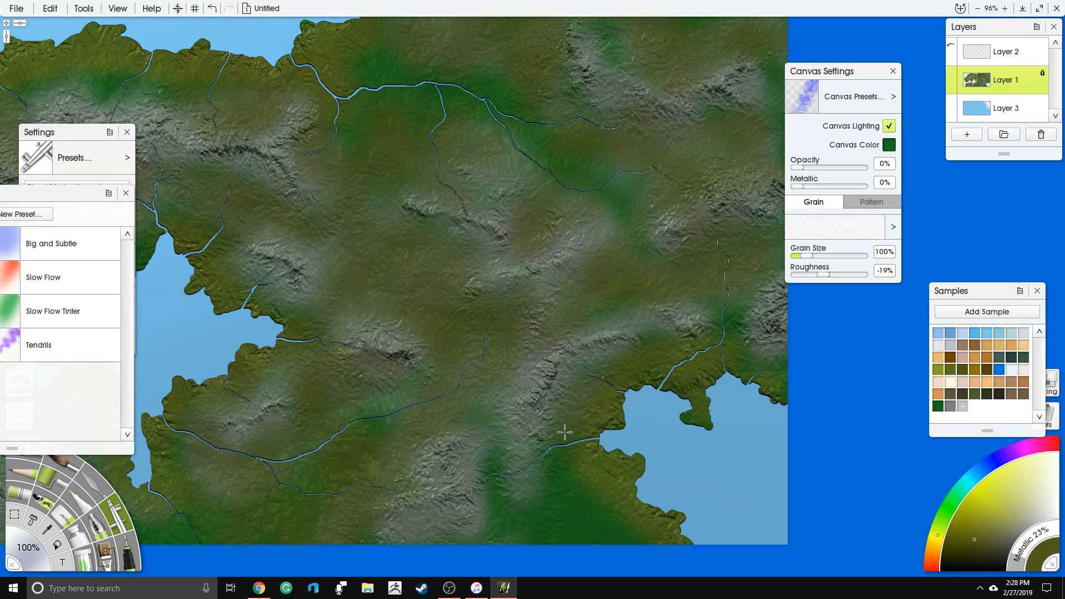
# Tint the remaining green around the southern hills, the southwestern landmass and the western peninsula with olive brown
pyautogui.moveTo(479, 430); pyautogui.dragTo(404, 520)
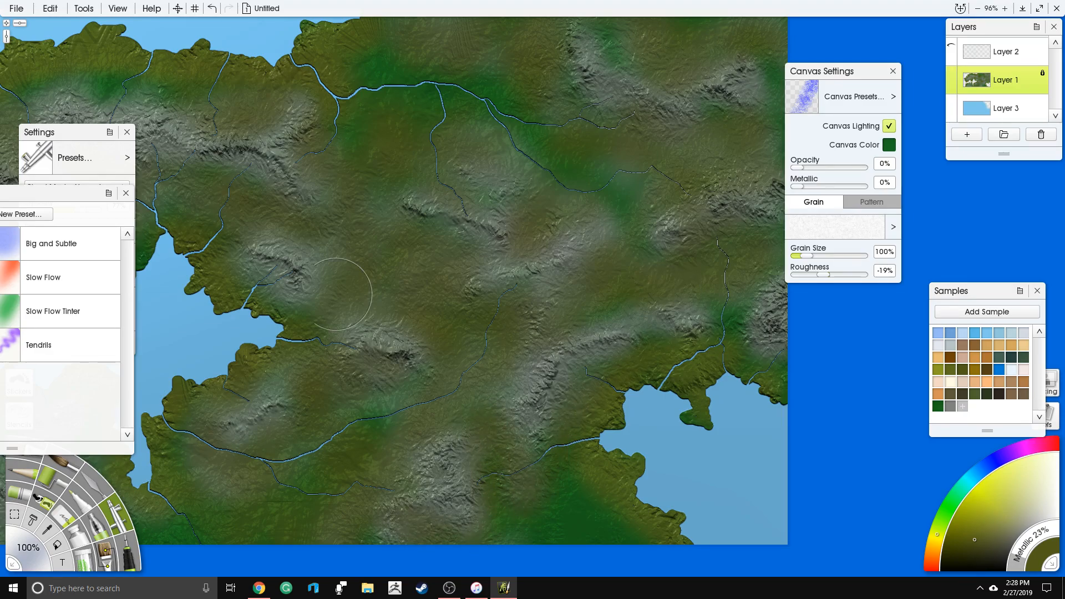
pyautogui.moveTo(357, 365); pyautogui.dragTo(671, 287)
pyautogui.moveTo(410, 368); pyautogui.dragTo(400, 364)
pyautogui.moveTo(244, 384)
pyautogui.mouseDown()
pyautogui.moveTo(230, 412)
pyautogui.moveTo(302, 464)
pyautogui.mouseUp()
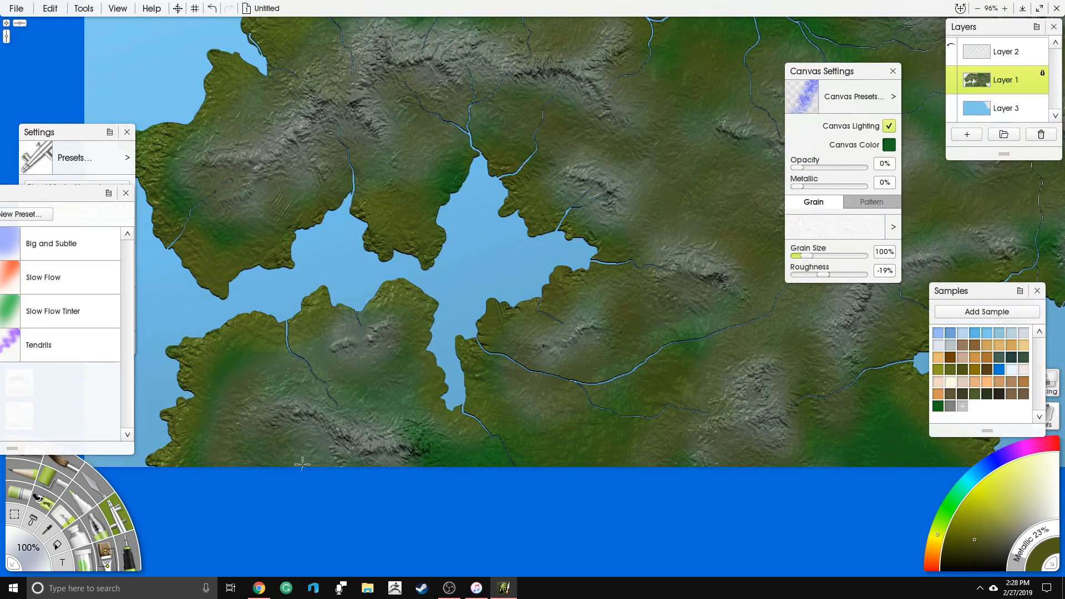
pyautogui.moveTo(261, 191); pyautogui.dragTo(353, 316)
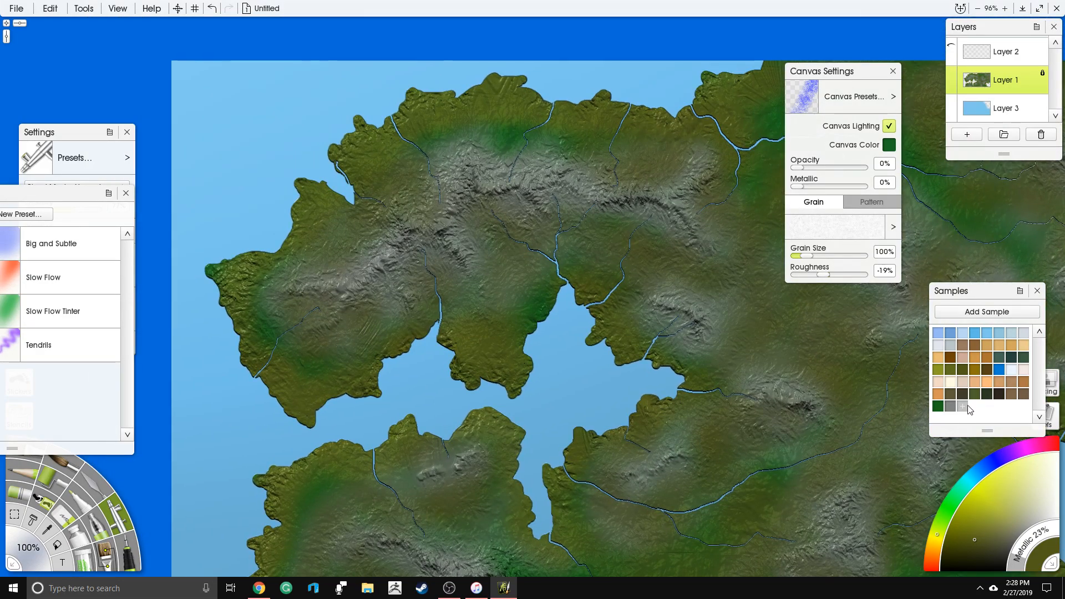
# Pick the lighter olive green sample and airbrush highlights over the lowlands of the northwestern peninsula and the southwestern landmass
pyautogui.click(938, 407)
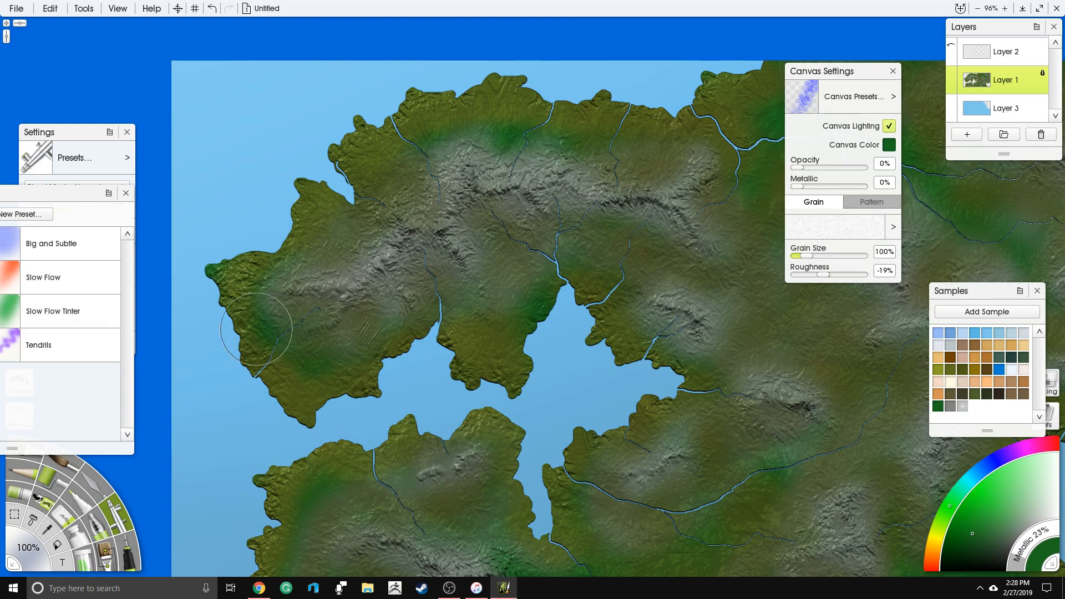
pyautogui.click(936, 369)
pyautogui.moveTo(460, 298); pyautogui.dragTo(493, 269)
pyautogui.moveTo(510, 208)
pyautogui.mouseDown()
pyautogui.moveTo(543, 247)
pyautogui.moveTo(597, 228)
pyautogui.mouseUp()
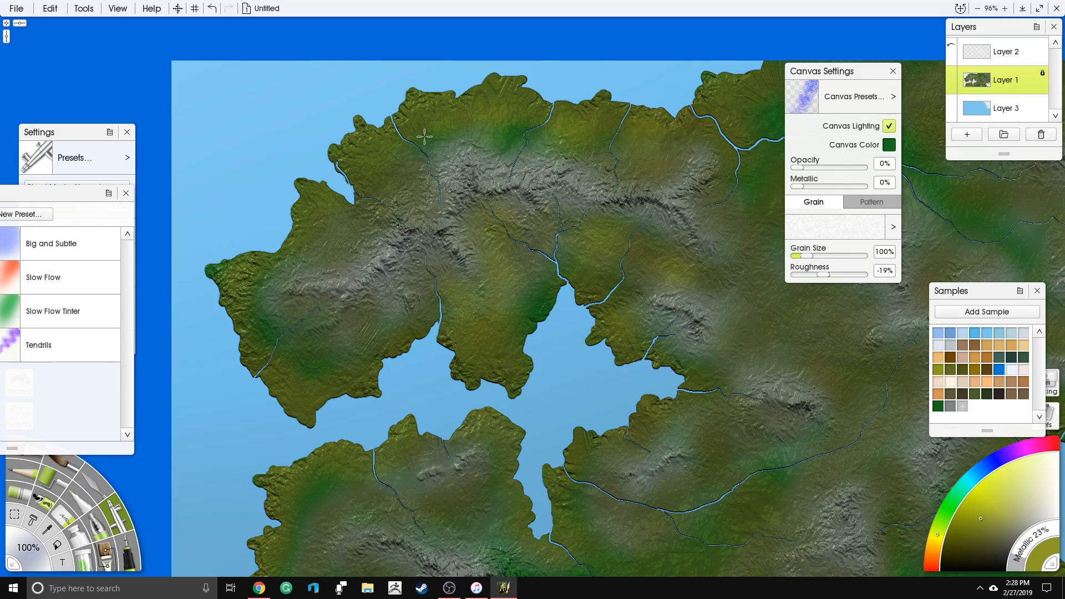
pyautogui.click(91, 497)
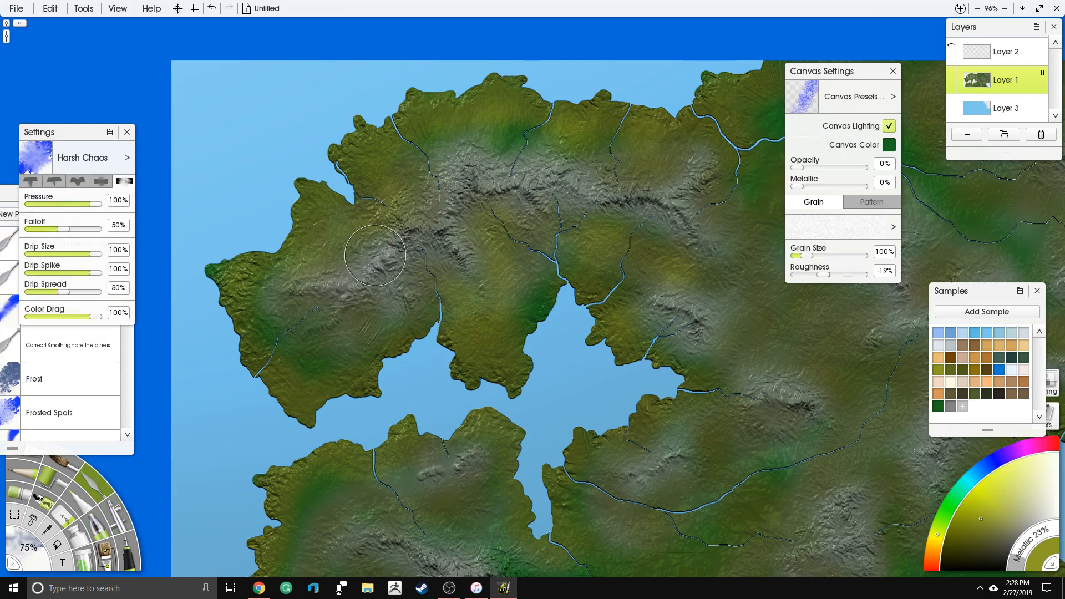
pyautogui.click(119, 520)
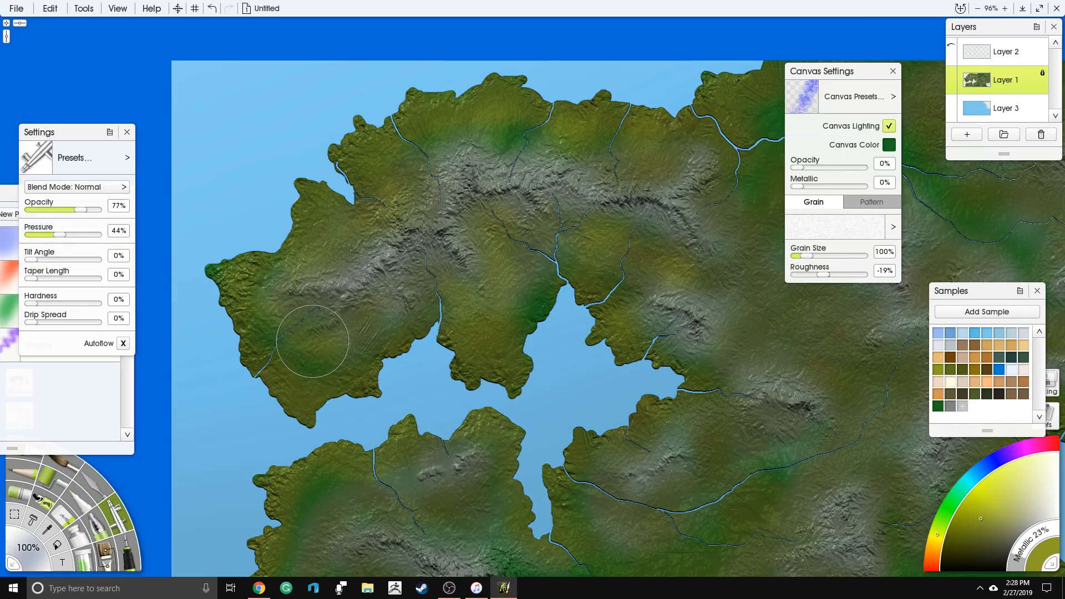
pyautogui.moveTo(439, 373); pyautogui.dragTo(451, 221)
pyautogui.moveTo(325, 337); pyautogui.dragTo(328, 281)
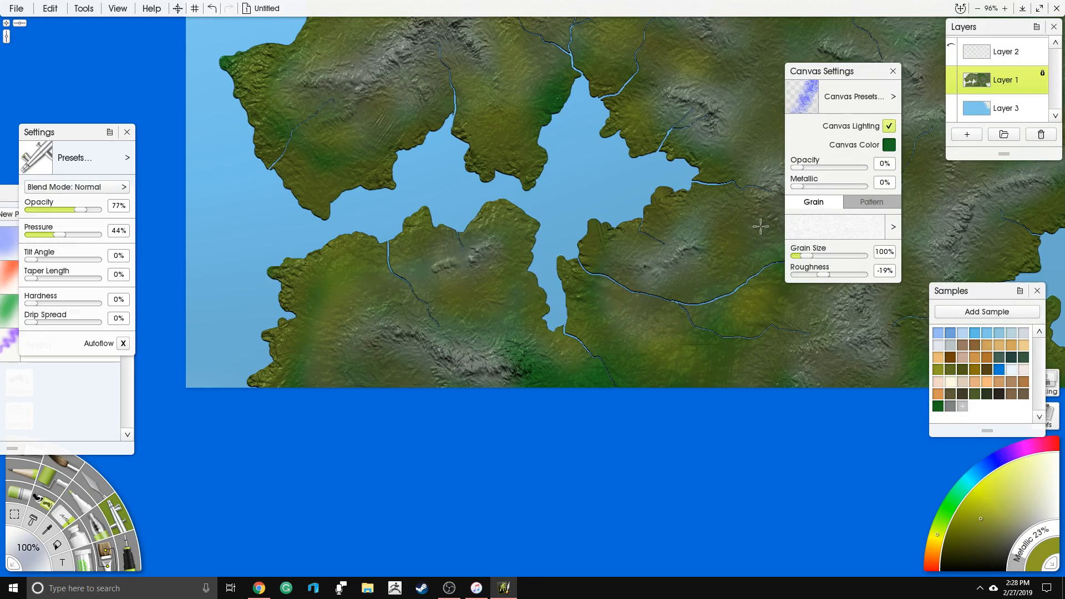
# Airbrush lighter olive green highlights over the southern river valley and the central lowlands
pyautogui.moveTo(601, 107); pyautogui.dragTo(489, 301)
pyautogui.moveTo(557, 182)
pyautogui.mouseDown()
pyautogui.moveTo(578, 226)
pyautogui.moveTo(632, 194)
pyautogui.mouseUp()
pyautogui.moveTo(600, 237)
pyautogui.mouseDown()
pyautogui.moveTo(681, 355)
pyautogui.moveTo(557, 315)
pyautogui.moveTo(612, 372)
pyautogui.moveTo(594, 371)
pyautogui.moveTo(572, 427)
pyautogui.mouseUp()
pyautogui.moveTo(673, 454); pyautogui.dragTo(607, 490)
pyautogui.moveTo(686, 436); pyautogui.dragTo(516, 297)
pyautogui.moveTo(582, 424)
pyautogui.mouseDown()
pyautogui.moveTo(541, 452)
pyautogui.moveTo(585, 436)
pyautogui.moveTo(660, 433)
pyautogui.mouseUp()
pyautogui.moveTo(643, 285); pyautogui.dragTo(713, 270)
pyautogui.moveTo(607, 184); pyautogui.dragTo(498, 323)
pyautogui.moveTo(505, 372); pyautogui.dragTo(492, 379)
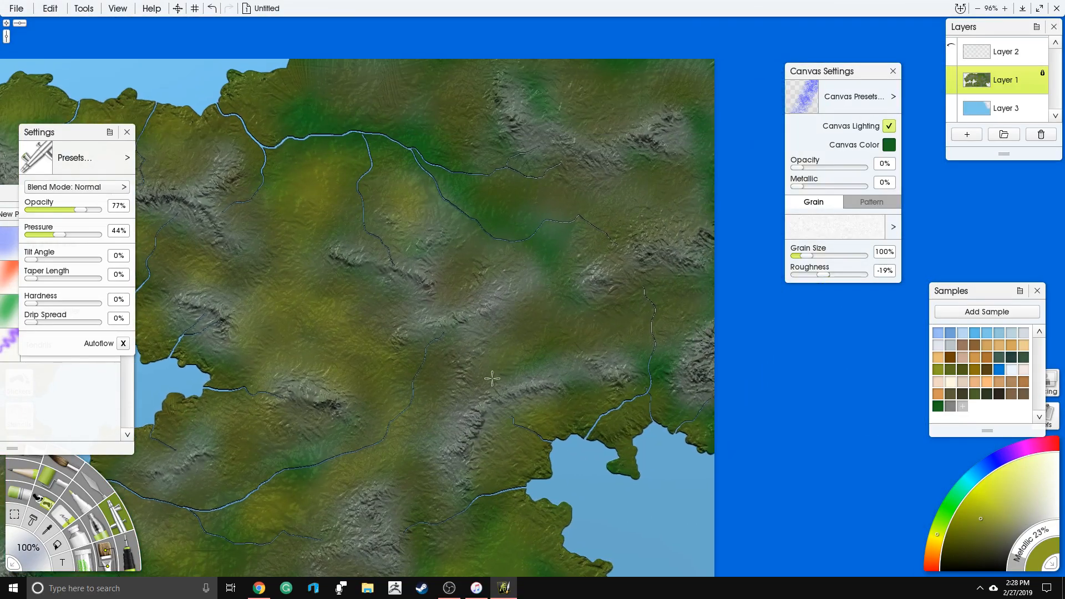
# Airbrush lighter olive green highlights over the eastern lowlands and the land between the northeastern ridges
pyautogui.moveTo(651, 331); pyautogui.dragTo(608, 321)
pyautogui.moveTo(513, 216)
pyautogui.mouseDown()
pyautogui.moveTo(489, 217)
pyautogui.moveTo(505, 194)
pyautogui.mouseUp()
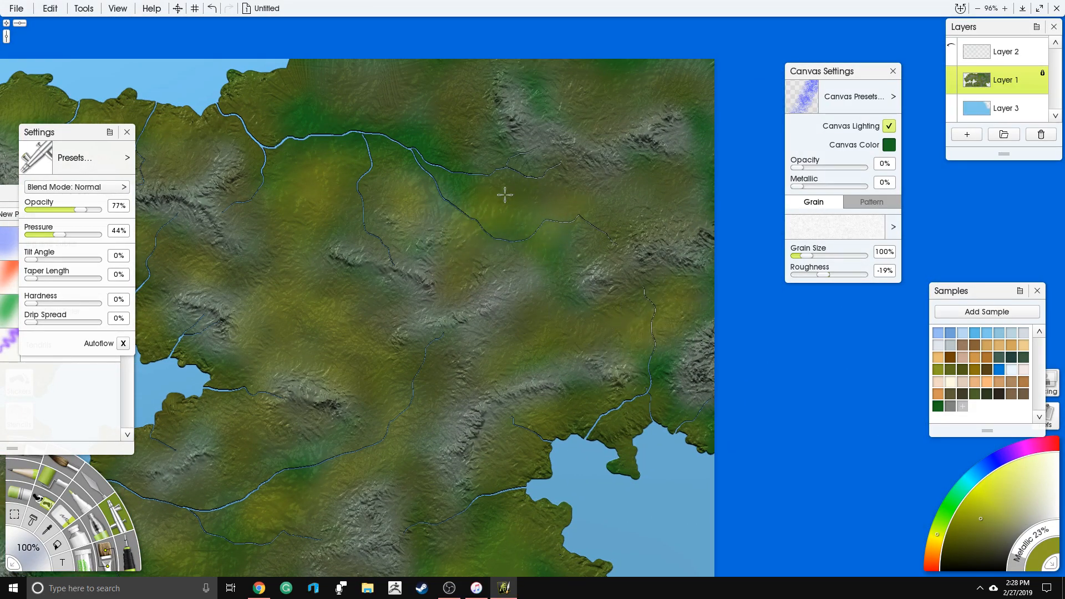
pyautogui.moveTo(242, 259); pyautogui.dragTo(258, 401)
pyautogui.moveTo(299, 256)
pyautogui.mouseDown()
pyautogui.moveTo(290, 246)
pyautogui.moveTo(485, 260)
pyautogui.mouseUp()
pyautogui.moveTo(334, 371); pyautogui.dragTo(588, 220)
pyautogui.scroll(-3, 524, 225)
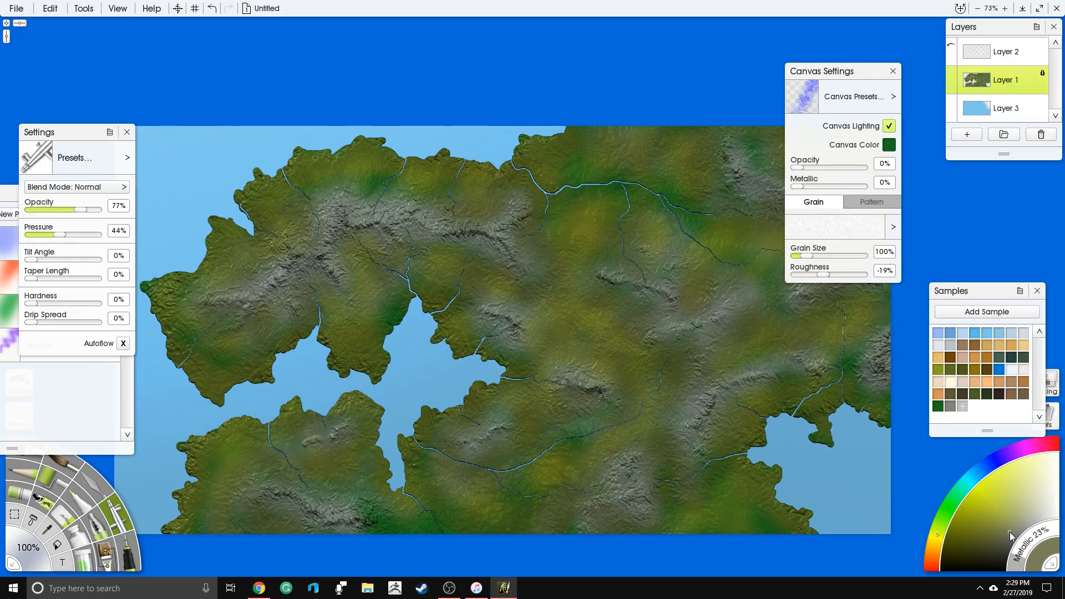
# Shift the colour to a muted yellow-green, set the airbrush opacity to 45%, and even out the northwestern peninsula's lowlands
pyautogui.moveTo(932, 535); pyautogui.dragTo(933, 527)
pyautogui.moveTo(389, 254); pyautogui.dragTo(569, 254)
pyautogui.scroll(5, 450, 254)
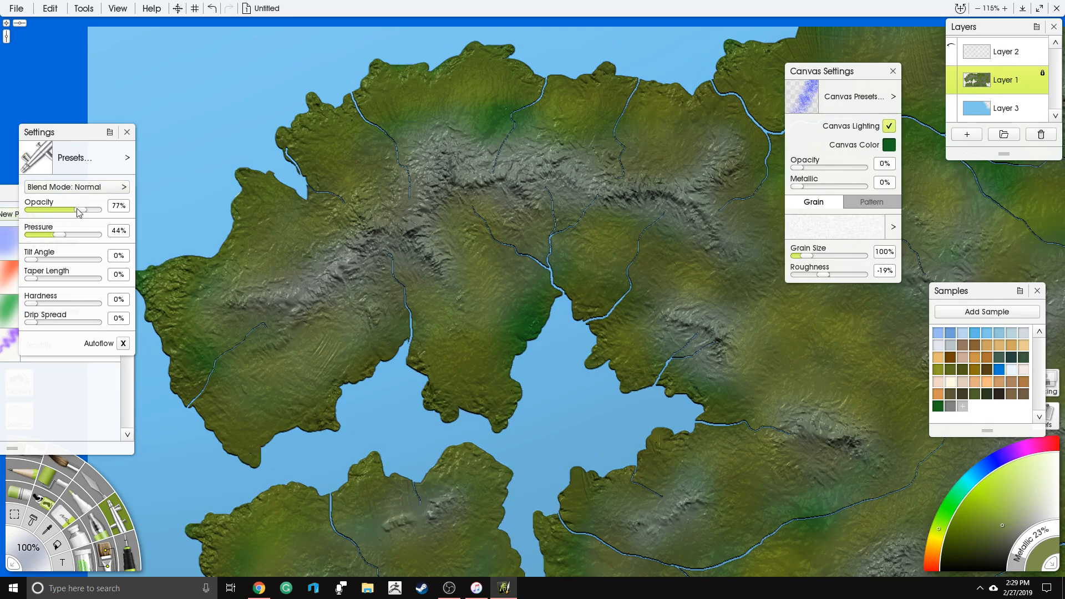
pyautogui.moveTo(78, 211); pyautogui.dragTo(64, 210)
pyautogui.moveTo(582, 255); pyautogui.dragTo(632, 254)
pyautogui.moveTo(362, 158)
pyautogui.mouseDown()
pyautogui.moveTo(331, 204)
pyautogui.moveTo(179, 341)
pyautogui.moveTo(276, 337)
pyautogui.mouseUp()
pyautogui.moveTo(490, 108)
pyautogui.mouseDown()
pyautogui.moveTo(530, 136)
pyautogui.moveTo(663, 142)
pyautogui.moveTo(705, 127)
pyautogui.mouseUp()
pyautogui.moveTo(498, 244)
pyautogui.mouseDown()
pyautogui.moveTo(692, 257)
pyautogui.moveTo(737, 221)
pyautogui.moveTo(654, 352)
pyautogui.moveTo(699, 358)
pyautogui.mouseUp()
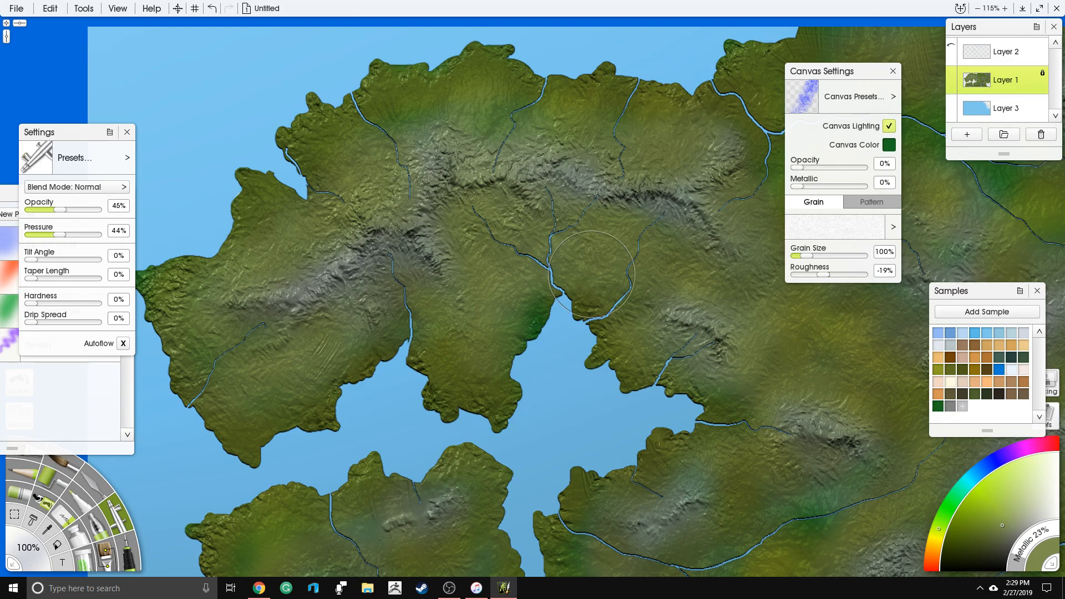
# Airbrush the muted yellow-green over the land east of the inlet and the central lowlands
pyautogui.moveTo(764, 317); pyautogui.dragTo(552, 258)
pyautogui.moveTo(530, 400)
pyautogui.mouseDown()
pyautogui.moveTo(595, 466)
pyautogui.moveTo(652, 378)
pyautogui.mouseUp()
pyautogui.moveTo(650, 284)
pyautogui.mouseDown()
pyautogui.moveTo(701, 294)
pyautogui.moveTo(618, 452)
pyautogui.mouseUp()
pyautogui.moveTo(707, 273); pyautogui.dragTo(563, 335)
pyautogui.moveTo(536, 183)
pyautogui.mouseDown()
pyautogui.moveTo(480, 216)
pyautogui.moveTo(539, 284)
pyautogui.moveTo(671, 335)
pyautogui.moveTo(693, 274)
pyautogui.moveTo(690, 119)
pyautogui.moveTo(471, 127)
pyautogui.moveTo(611, 89)
pyautogui.mouseUp()
pyautogui.click(94, 506)
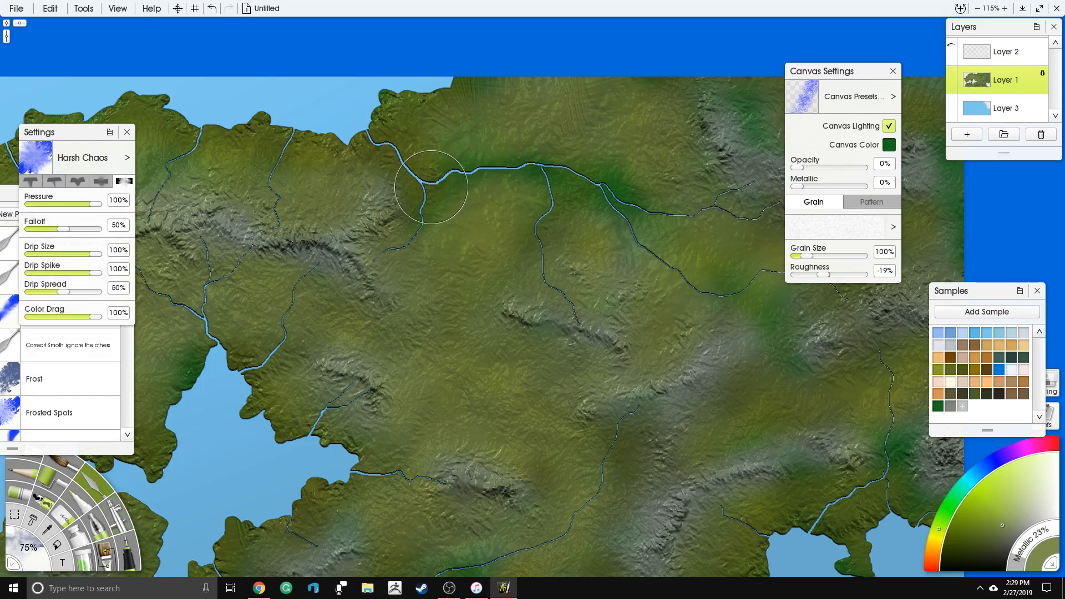
pyautogui.moveTo(582, 104)
pyautogui.mouseDown()
pyautogui.moveTo(444, 94)
pyautogui.moveTo(483, 138)
pyautogui.moveTo(470, 161)
pyautogui.mouseUp()
pyautogui.click(119, 521)
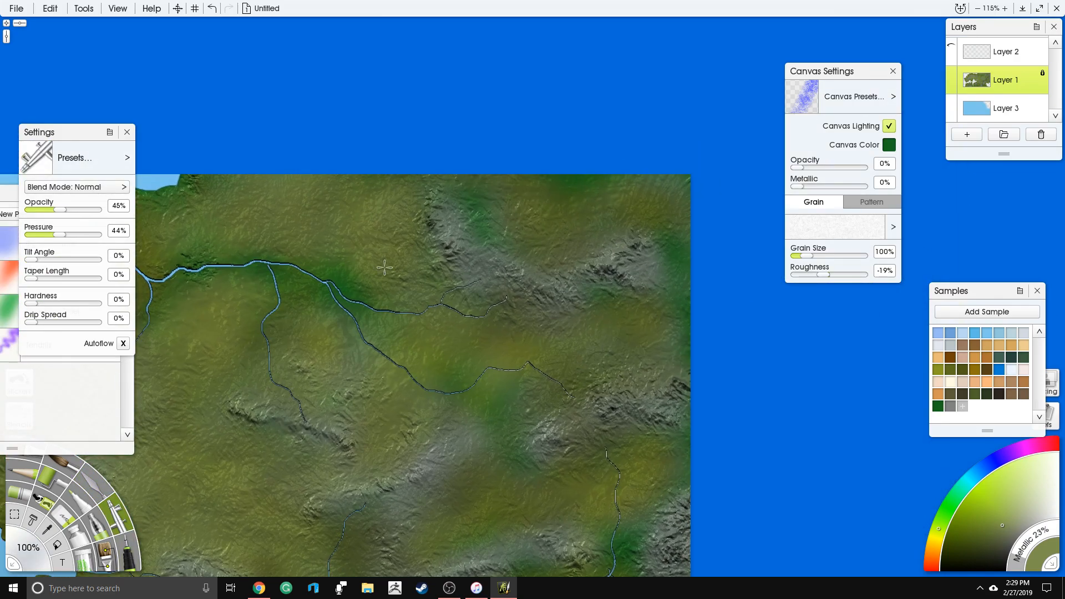
# Airbrush the muted yellow-green over the northeastern valleys and the lowlands north of the southeastern bay
pyautogui.moveTo(552, 327)
pyautogui.mouseDown()
pyautogui.moveTo(601, 364)
pyautogui.moveTo(485, 233)
pyautogui.moveTo(507, 299)
pyautogui.moveTo(530, 227)
pyautogui.moveTo(663, 298)
pyautogui.mouseUp()
pyautogui.moveTo(615, 343)
pyautogui.mouseDown()
pyautogui.moveTo(555, 472)
pyautogui.moveTo(638, 439)
pyautogui.mouseUp()
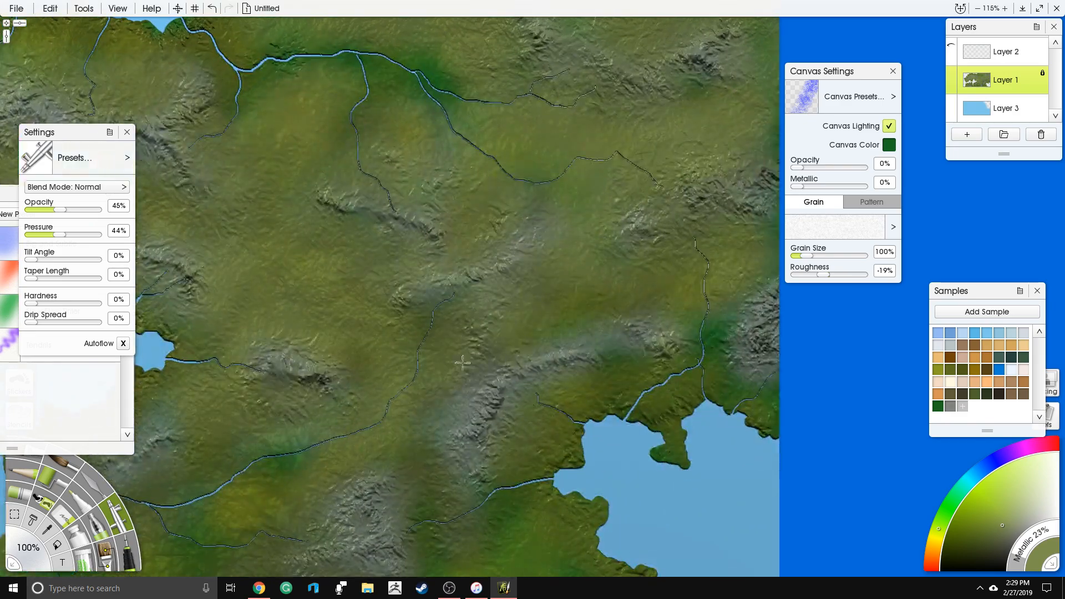
pyautogui.moveTo(463, 363)
pyautogui.mouseDown()
pyautogui.moveTo(496, 472)
pyautogui.moveTo(703, 340)
pyautogui.moveTo(512, 340)
pyautogui.mouseUp()
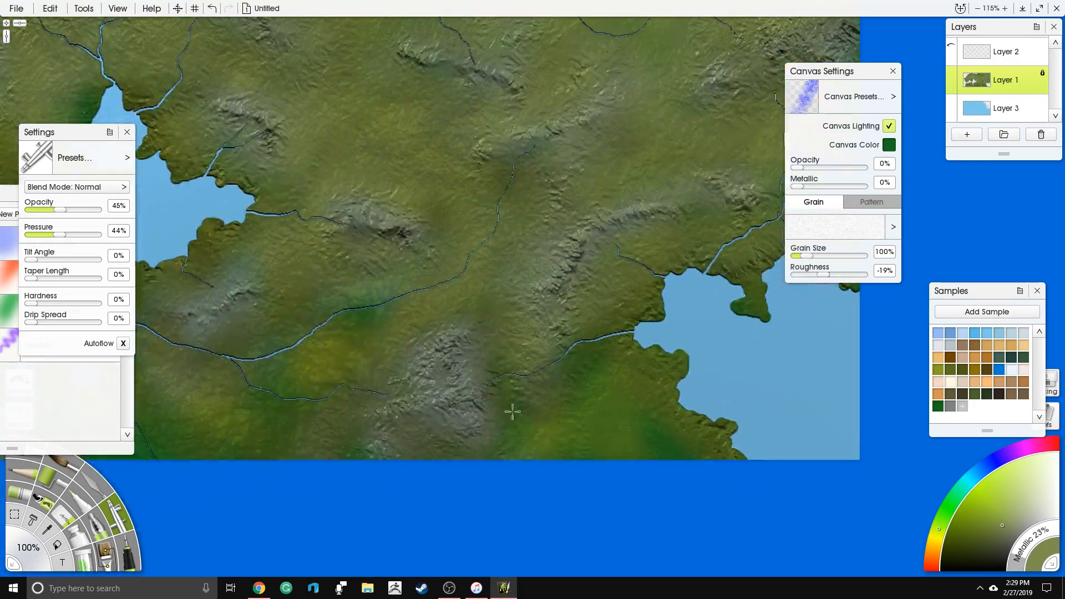
# Airbrush the muted yellow-green over the southern river valley and the southwestern landmass
pyautogui.moveTo(508, 411)
pyautogui.mouseDown()
pyautogui.moveTo(440, 435)
pyautogui.moveTo(621, 436)
pyautogui.moveTo(510, 411)
pyautogui.mouseUp()
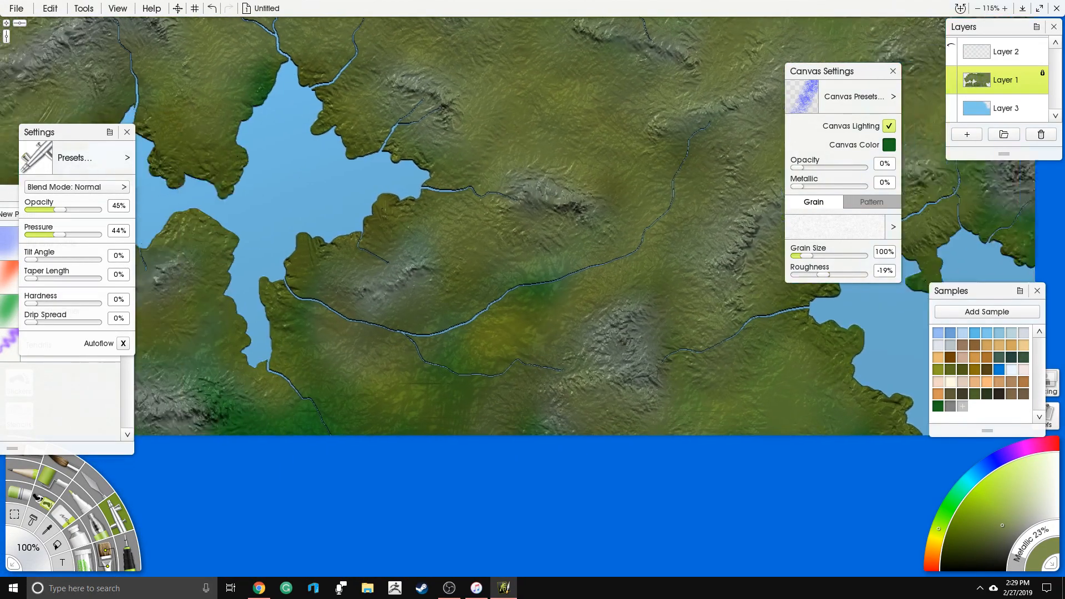
pyautogui.moveTo(444, 338)
pyautogui.mouseDown()
pyautogui.moveTo(368, 404)
pyautogui.moveTo(516, 382)
pyautogui.moveTo(490, 319)
pyautogui.moveTo(347, 274)
pyautogui.moveTo(620, 259)
pyautogui.mouseUp()
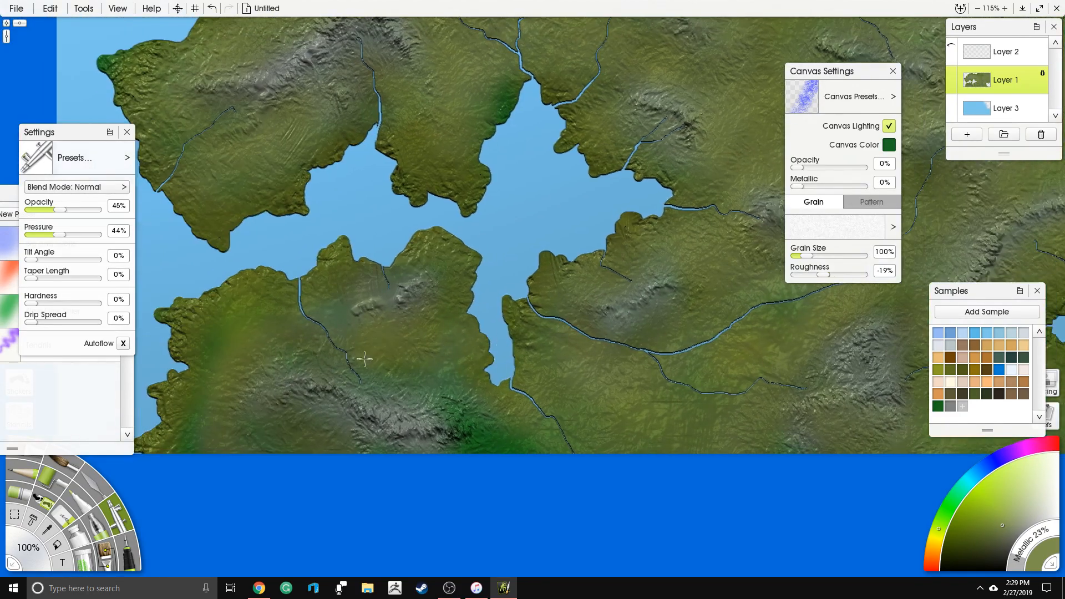
pyautogui.moveTo(332, 328)
pyautogui.mouseDown()
pyautogui.moveTo(211, 399)
pyautogui.moveTo(287, 460)
pyautogui.moveTo(310, 368)
pyautogui.moveTo(461, 331)
pyautogui.moveTo(525, 447)
pyautogui.mouseUp()
pyautogui.moveTo(467, 302); pyautogui.dragTo(279, 309)
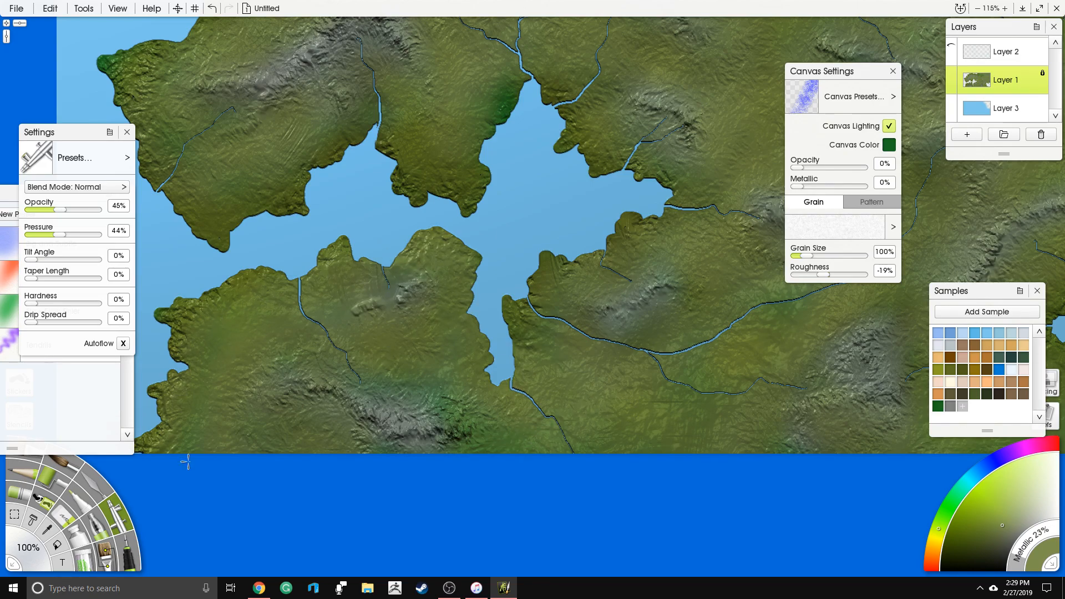
pyautogui.scroll(-8, 391, 429)
pyautogui.moveTo(684, 360); pyautogui.dragTo(624, 393)
pyautogui.scroll(1, 602, 196)
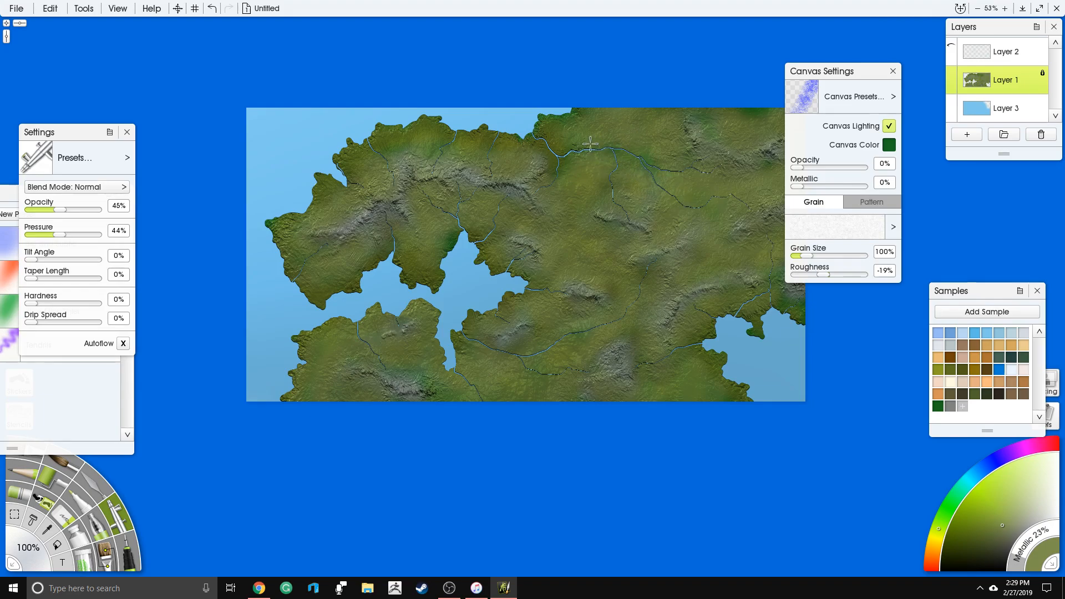
pyautogui.moveTo(599, 145); pyautogui.dragTo(299, 200)
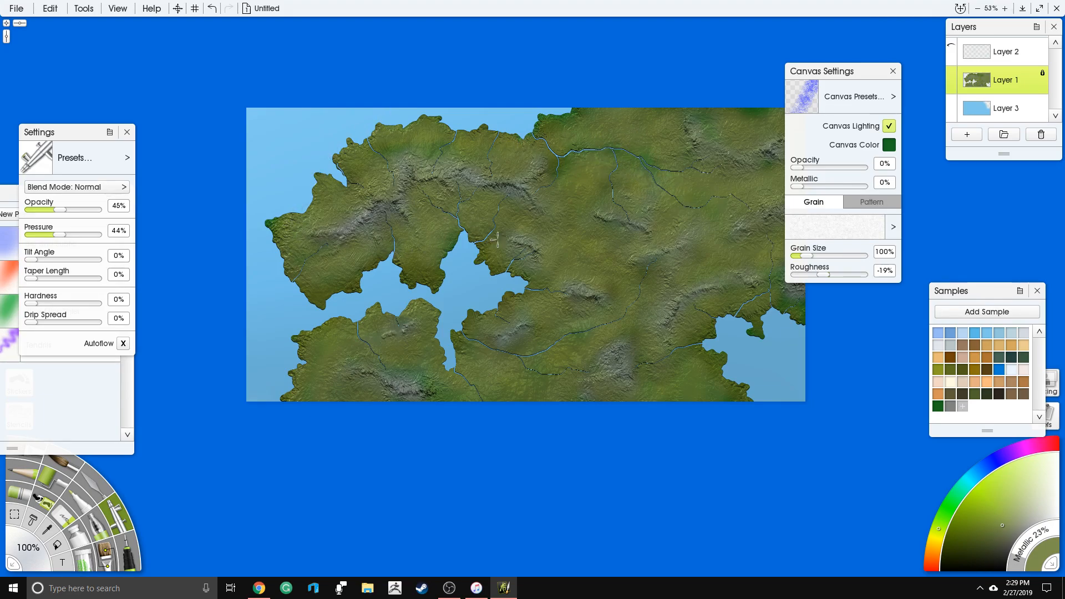
pyautogui.scroll(2, 623, 301)
pyautogui.moveTo(433, 280); pyautogui.dragTo(494, 292)
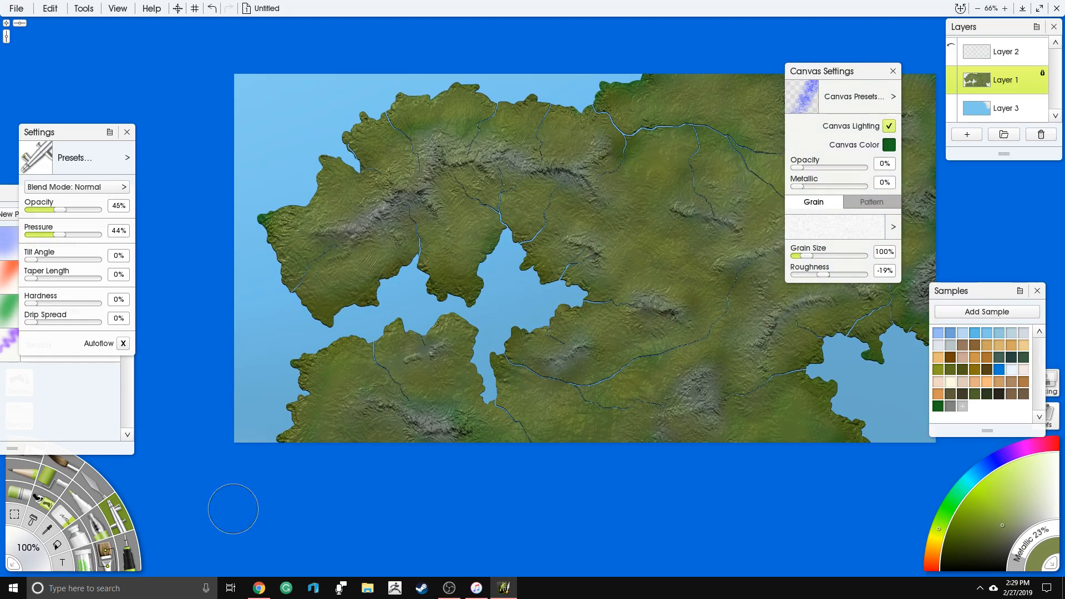
# Switch to the Harsh Chaos palette knife at 75% size and work dark green along the northwestern peninsula's coast
pyautogui.click(87, 498)
pyautogui.click(29, 552)
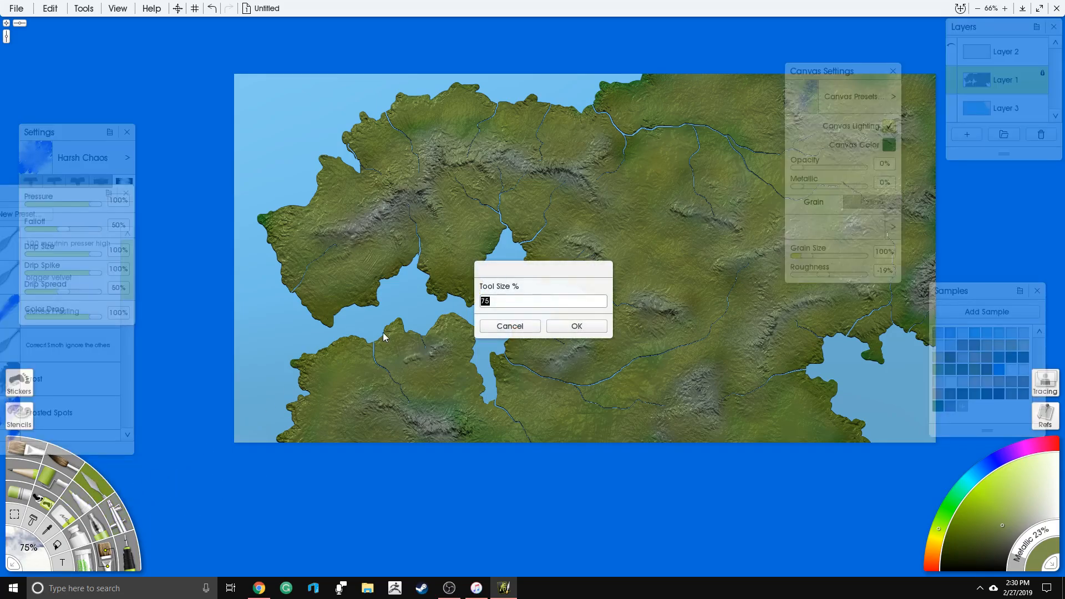
pyautogui.click(558, 330)
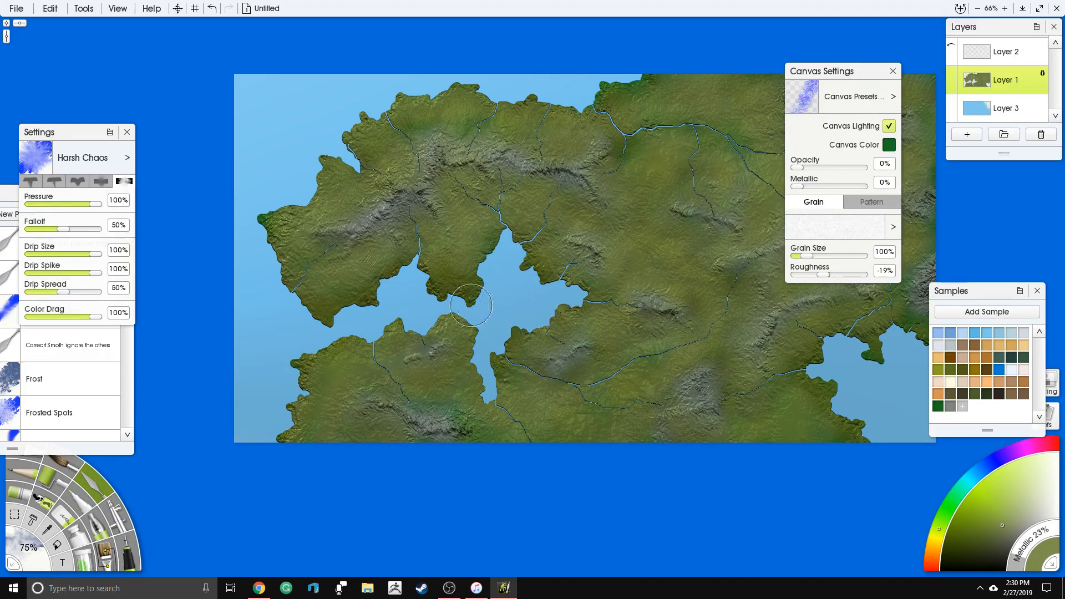
pyautogui.scroll(5, 471, 305)
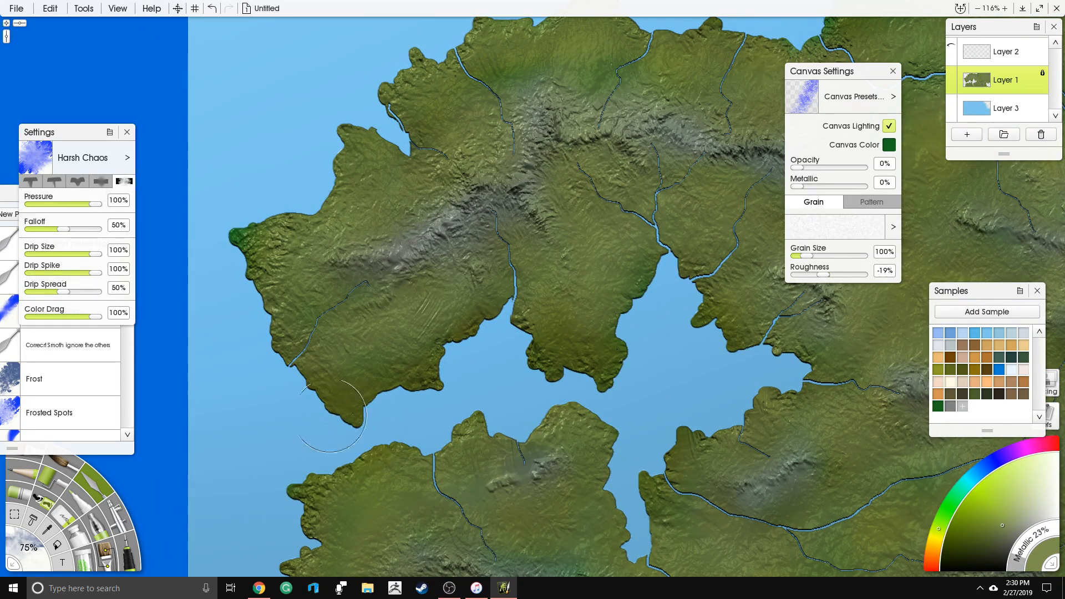
pyautogui.moveTo(287, 364); pyautogui.dragTo(304, 345)
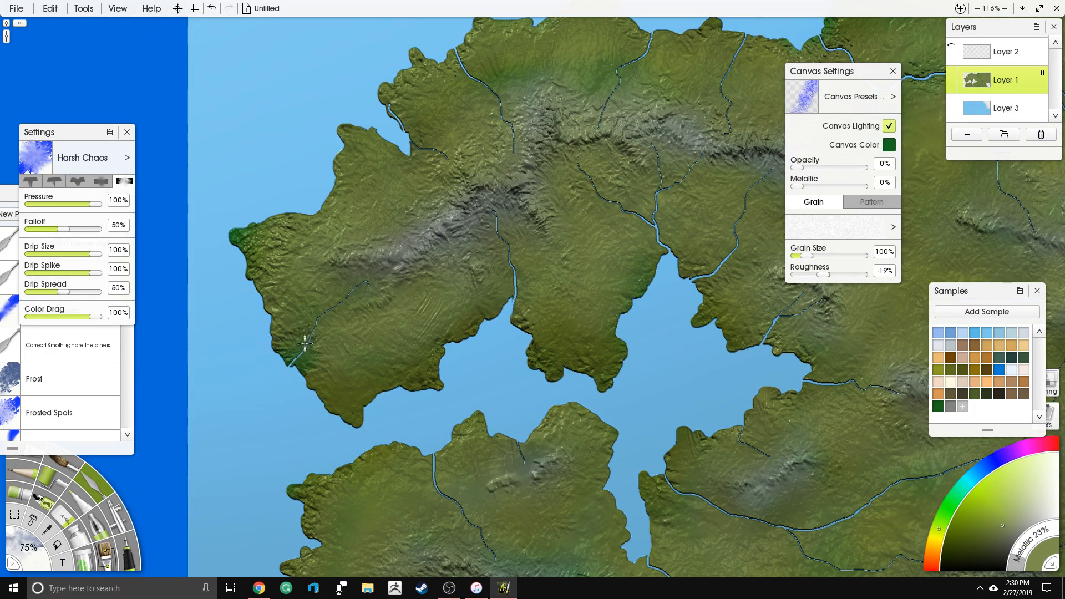
pyautogui.moveTo(294, 382)
pyautogui.mouseDown()
pyautogui.moveTo(253, 266)
pyautogui.moveTo(324, 194)
pyautogui.moveTo(346, 133)
pyautogui.mouseUp()
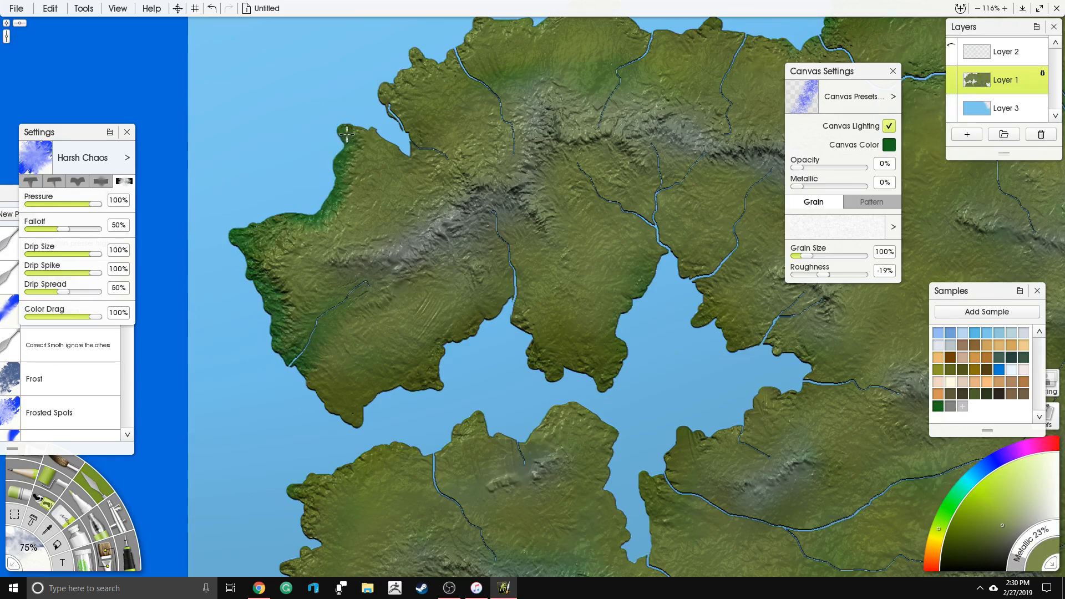
pyautogui.moveTo(405, 148)
pyautogui.mouseDown()
pyautogui.moveTo(391, 119)
pyautogui.moveTo(400, 72)
pyautogui.moveTo(452, 53)
pyautogui.moveTo(498, 107)
pyautogui.mouseUp()
pyautogui.moveTo(502, 339)
pyautogui.mouseDown()
pyautogui.moveTo(513, 275)
pyautogui.moveTo(463, 327)
pyautogui.moveTo(417, 345)
pyautogui.moveTo(441, 372)
pyautogui.moveTo(374, 395)
pyautogui.mouseUp()
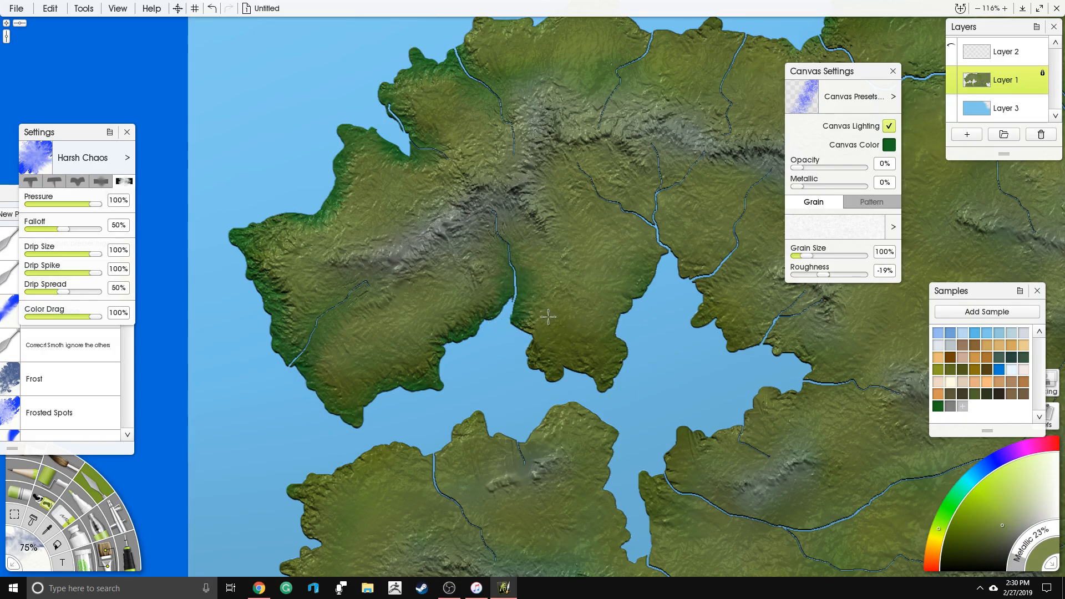
# Work dark green along the inlet's northern shore and up the rivers that drain into it
pyautogui.moveTo(575, 370)
pyautogui.mouseDown()
pyautogui.moveTo(616, 308)
pyautogui.moveTo(662, 177)
pyautogui.moveTo(664, 189)
pyautogui.moveTo(693, 158)
pyautogui.mouseUp()
pyautogui.moveTo(653, 227); pyautogui.dragTo(577, 161)
pyautogui.moveTo(690, 273); pyautogui.dragTo(740, 216)
pyautogui.moveTo(763, 342); pyautogui.dragTo(787, 310)
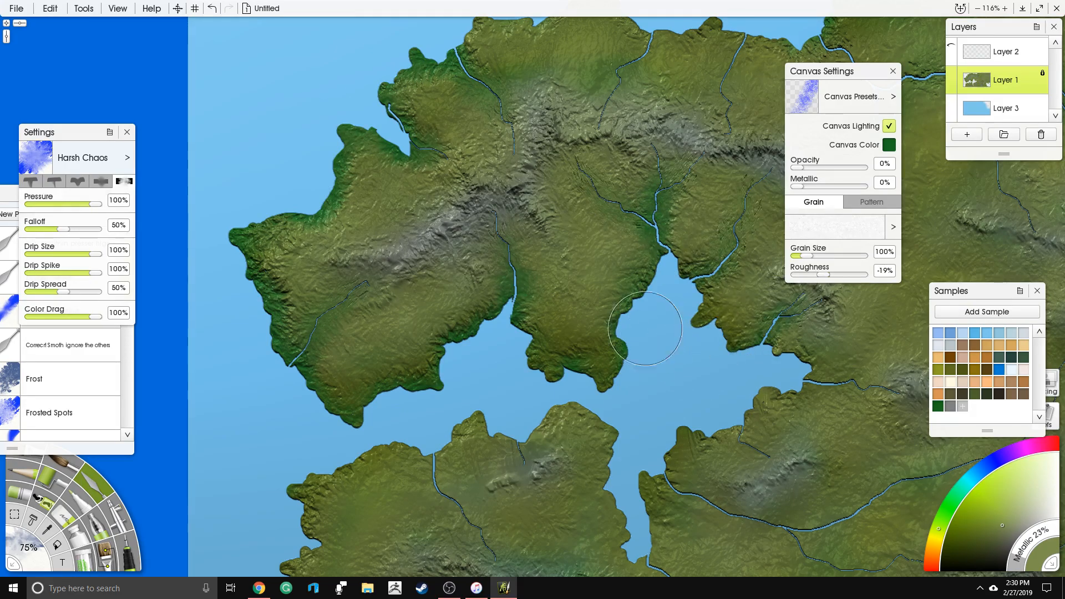
# Work dark green along the southwestern landmass's coast and river and the eastern shore of the inlet
pyautogui.moveTo(480, 531); pyautogui.dragTo(464, 392)
pyautogui.moveTo(502, 304); pyautogui.dragTo(509, 323)
pyautogui.moveTo(417, 319); pyautogui.dragTo(477, 412)
pyautogui.moveTo(347, 334)
pyautogui.mouseDown()
pyautogui.moveTo(289, 413)
pyautogui.moveTo(303, 519)
pyautogui.mouseUp()
pyautogui.moveTo(627, 343)
pyautogui.mouseDown()
pyautogui.moveTo(662, 455)
pyautogui.moveTo(629, 349)
pyautogui.moveTo(736, 369)
pyautogui.mouseUp()
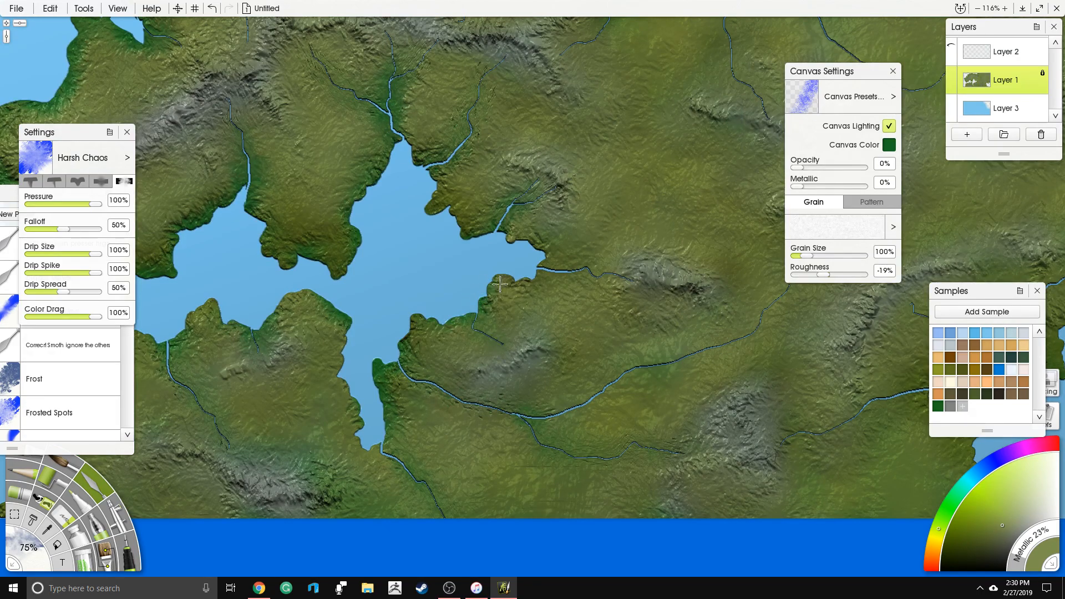
pyautogui.moveTo(500, 284)
pyautogui.mouseDown()
pyautogui.moveTo(605, 269)
pyautogui.moveTo(491, 240)
pyautogui.mouseUp()
pyautogui.moveTo(438, 212); pyautogui.dragTo(437, 173)
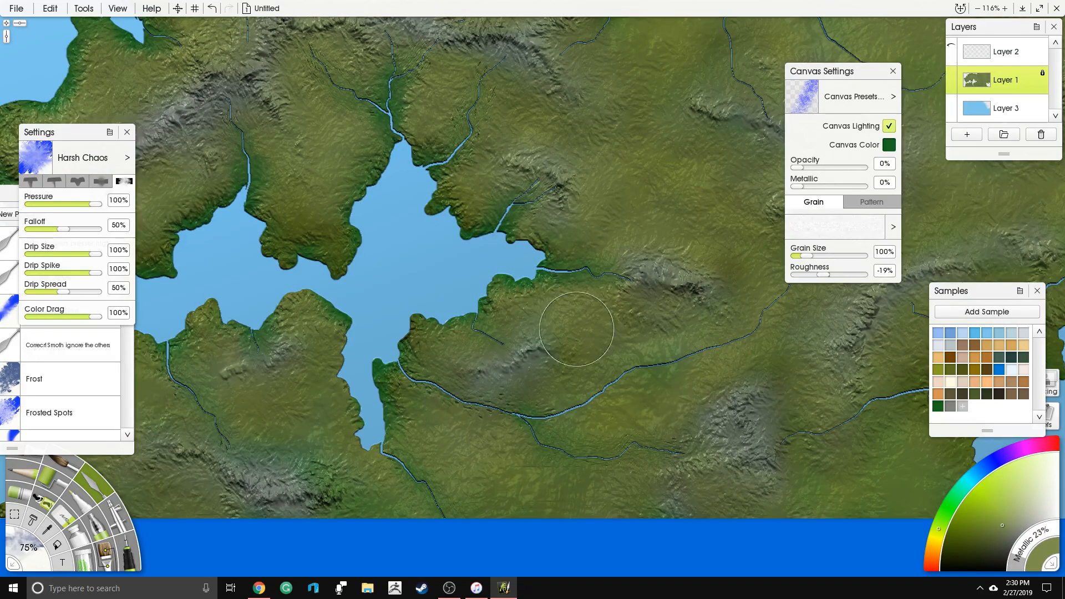
# Work dark green along the banks of the long southern river and its lower tributary
pyautogui.moveTo(577, 329); pyautogui.dragTo(467, 291)
pyautogui.moveTo(318, 358); pyautogui.dragTo(353, 362)
pyautogui.moveTo(441, 372); pyautogui.dragTo(623, 303)
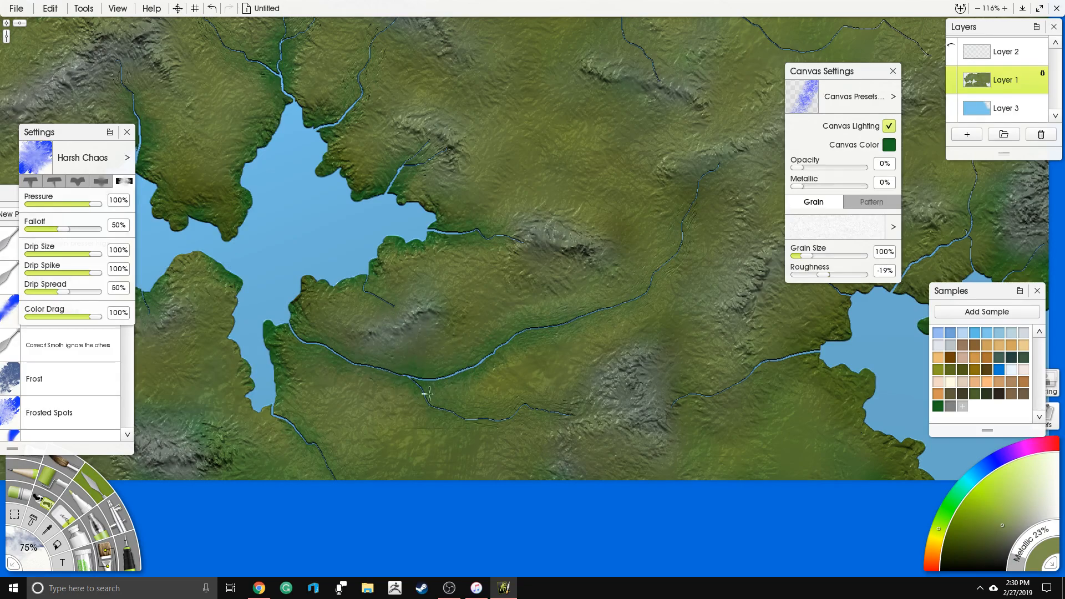
pyautogui.moveTo(641, 295); pyautogui.dragTo(432, 289)
pyautogui.moveTo(648, 318)
pyautogui.mouseDown()
pyautogui.moveTo(473, 393)
pyautogui.moveTo(452, 430)
pyautogui.moveTo(401, 455)
pyautogui.mouseUp()
pyautogui.moveTo(587, 343)
pyautogui.mouseDown()
pyautogui.moveTo(630, 299)
pyautogui.moveTo(580, 259)
pyautogui.moveTo(566, 284)
pyautogui.mouseUp()
# Work dark green along the southeastern bay's coast and the rivers flowing into it
pyautogui.moveTo(636, 289)
pyautogui.mouseDown()
pyautogui.moveTo(687, 275)
pyautogui.moveTo(764, 217)
pyautogui.mouseUp()
pyautogui.moveTo(766, 159); pyautogui.dragTo(772, 290)
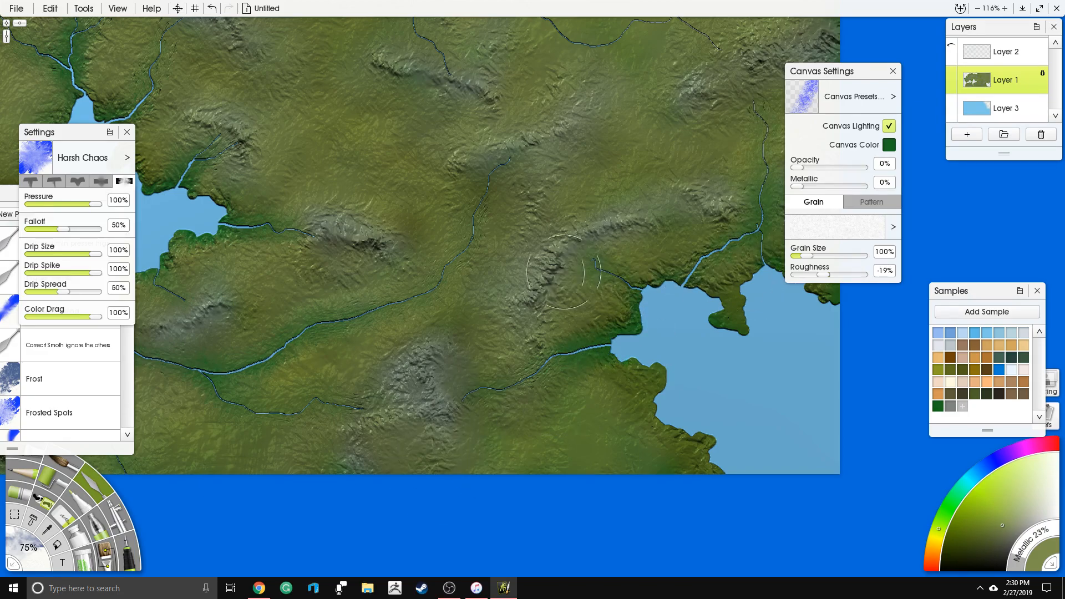
pyautogui.moveTo(466, 226); pyautogui.dragTo(472, 271)
pyautogui.moveTo(631, 341)
pyautogui.mouseDown()
pyautogui.moveTo(625, 325)
pyautogui.moveTo(584, 390)
pyautogui.mouseUp()
pyautogui.moveTo(635, 200); pyautogui.dragTo(449, 489)
# Work dark green along the northern coast and the short rivers running down from the northern mountains
pyautogui.moveTo(302, 305); pyautogui.dragTo(603, 247)
pyautogui.moveTo(356, 158)
pyautogui.mouseDown()
pyautogui.moveTo(381, 170)
pyautogui.moveTo(387, 273)
pyautogui.moveTo(363, 151)
pyautogui.moveTo(400, 125)
pyautogui.mouseUp()
pyautogui.moveTo(399, 125)
pyautogui.mouseDown()
pyautogui.moveTo(286, 155)
pyautogui.moveTo(290, 180)
pyautogui.moveTo(171, 165)
pyautogui.moveTo(285, 167)
pyautogui.moveTo(290, 180)
pyautogui.mouseUp()
pyautogui.moveTo(327, 129); pyautogui.dragTo(604, 228)
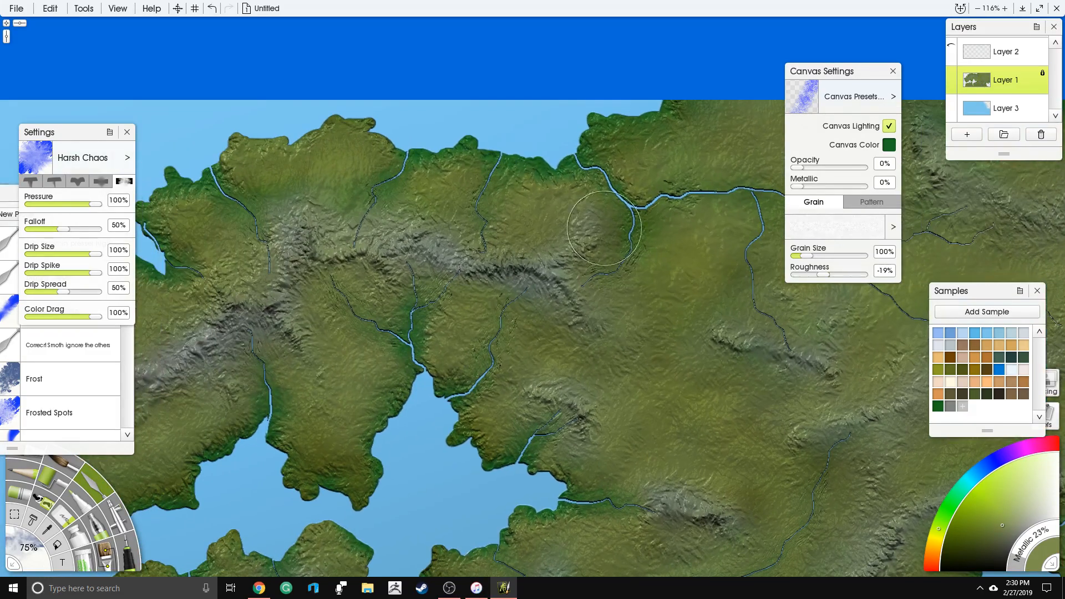
pyautogui.moveTo(271, 143)
pyautogui.mouseDown()
pyautogui.moveTo(226, 211)
pyautogui.moveTo(193, 219)
pyautogui.mouseUp()
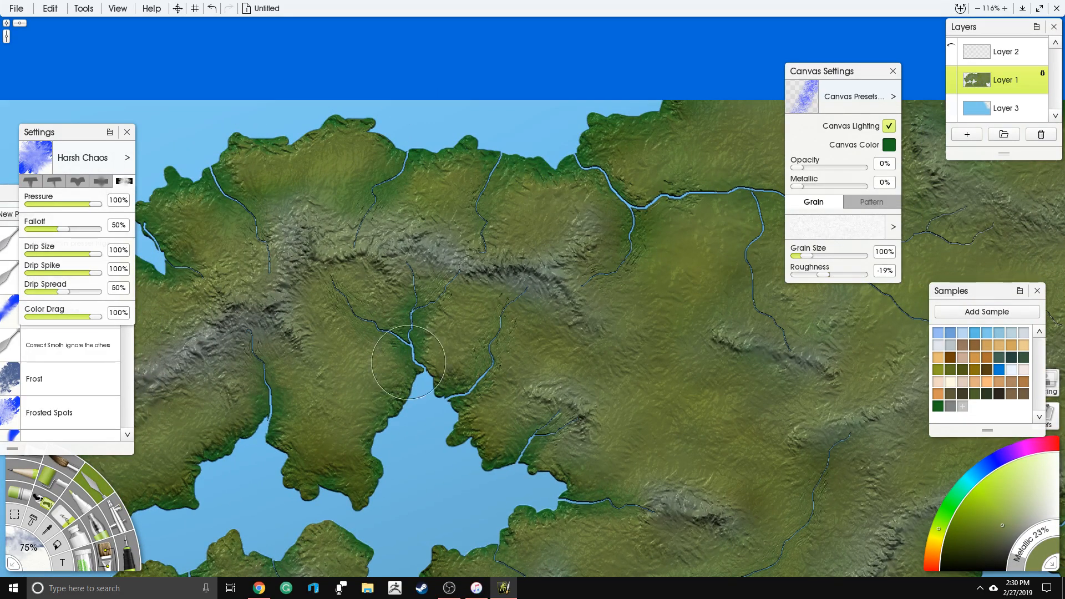
# Work dark green along the large northern river and its branches through the northeastern lowlands
pyautogui.moveTo(597, 202)
pyautogui.mouseDown()
pyautogui.moveTo(341, 300)
pyautogui.moveTo(493, 289)
pyautogui.moveTo(511, 403)
pyautogui.mouseUp()
pyautogui.moveTo(533, 310); pyautogui.dragTo(697, 413)
pyautogui.moveTo(566, 314); pyautogui.dragTo(734, 334)
pyautogui.moveTo(509, 407)
pyautogui.mouseDown()
pyautogui.moveTo(664, 169)
pyautogui.moveTo(676, 176)
pyautogui.moveTo(596, 220)
pyautogui.mouseUp()
pyautogui.scroll(-5, 664, 169)
pyautogui.moveTo(555, 226); pyautogui.dragTo(588, 232)
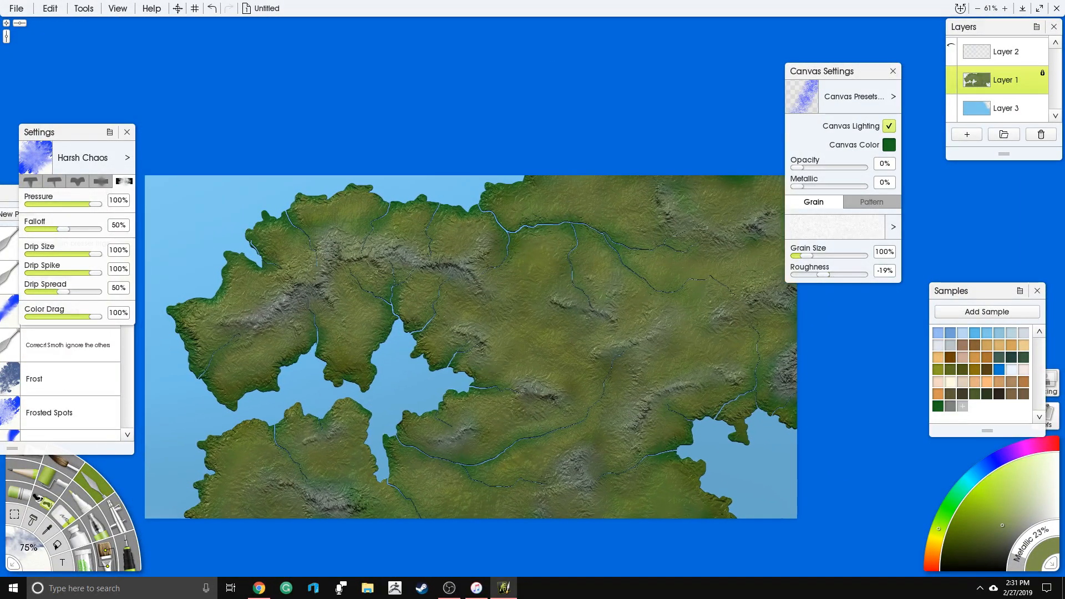
# Add a new layer above the land layer, switch to the Sticker Spray tool, and reposition the settings and presets panels
pyautogui.click(971, 134)
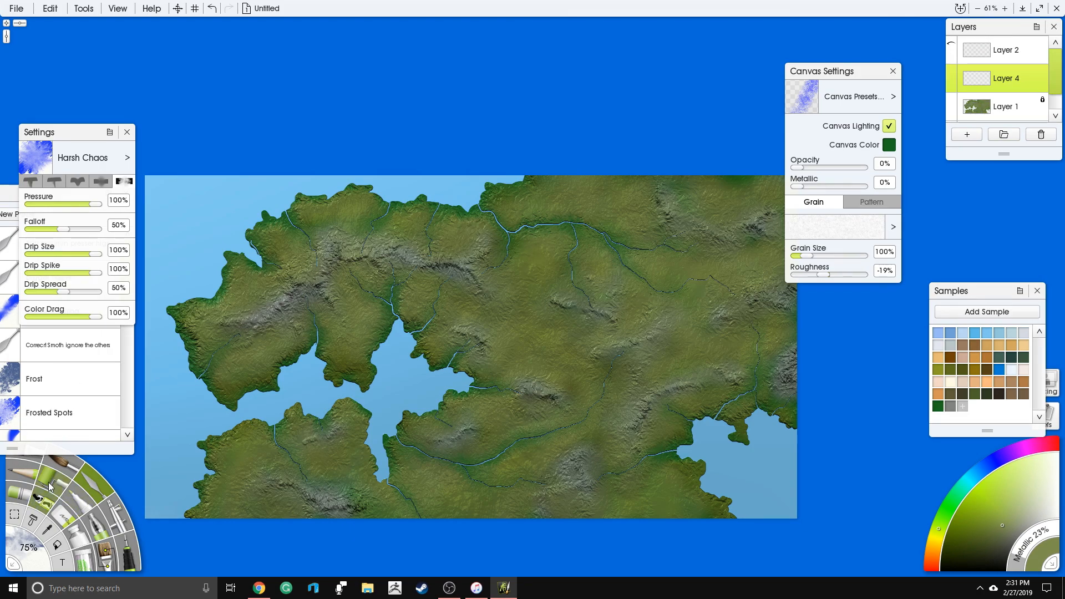
pyautogui.click(36, 503)
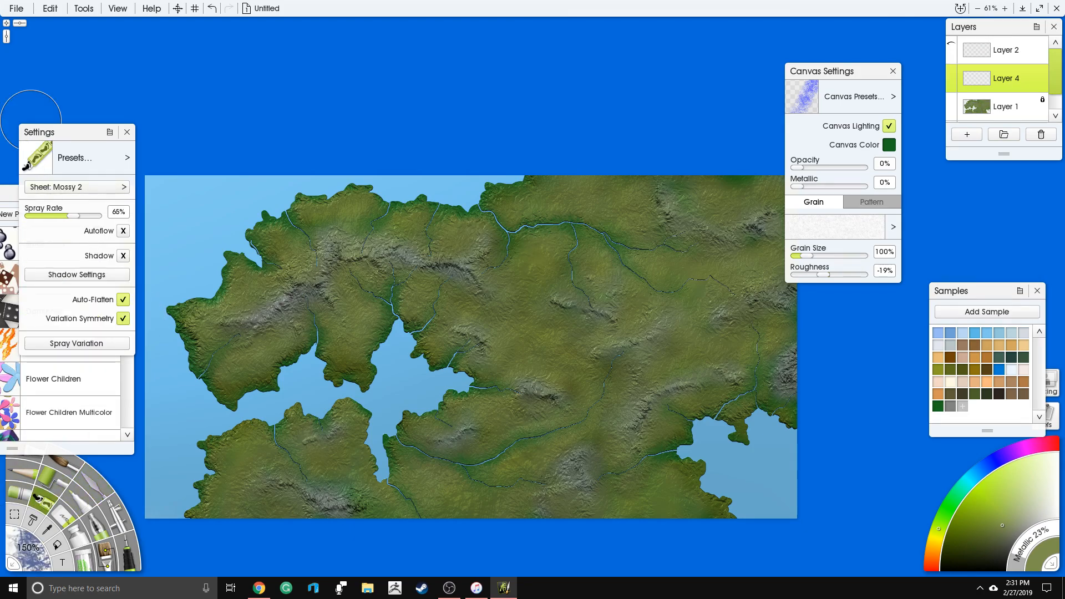
pyautogui.moveTo(55, 136); pyautogui.dragTo(173, 97)
pyautogui.moveTo(76, 194); pyautogui.dragTo(188, 133)
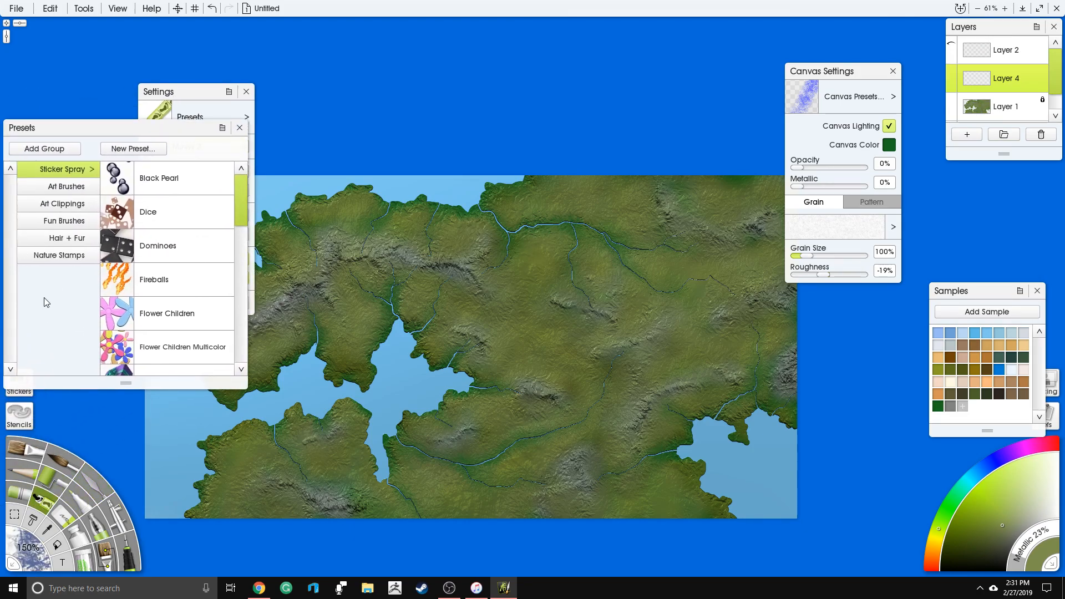
# Load the Mossy 2 preset from the Nature Stamps group for the Sticker Spray
pyautogui.click(81, 237)
pyautogui.scroll(-5, 183, 260)
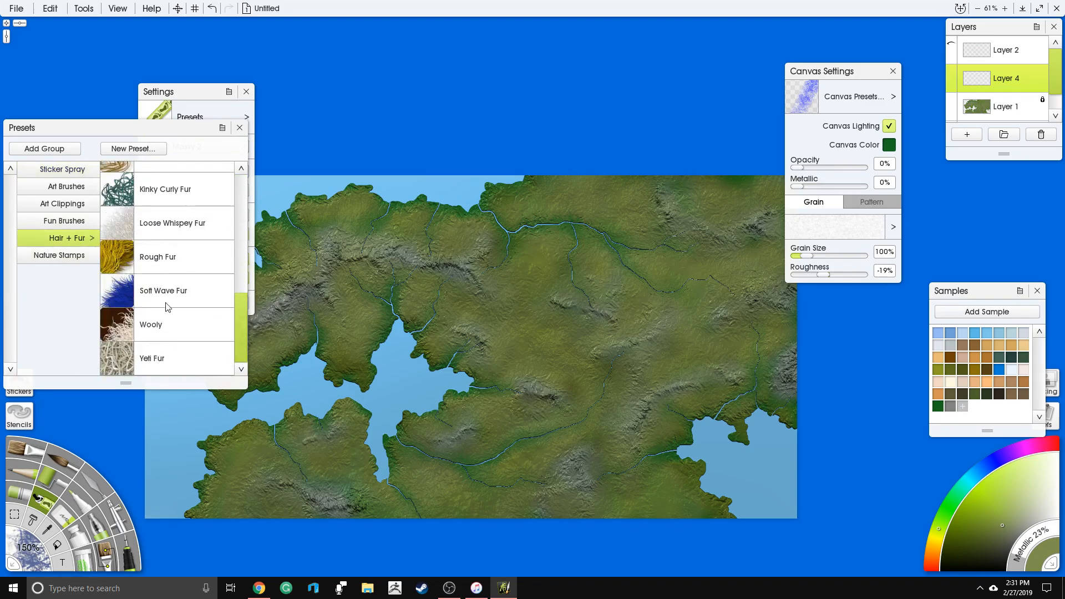
pyautogui.click(61, 255)
pyautogui.scroll(-8, 166, 266)
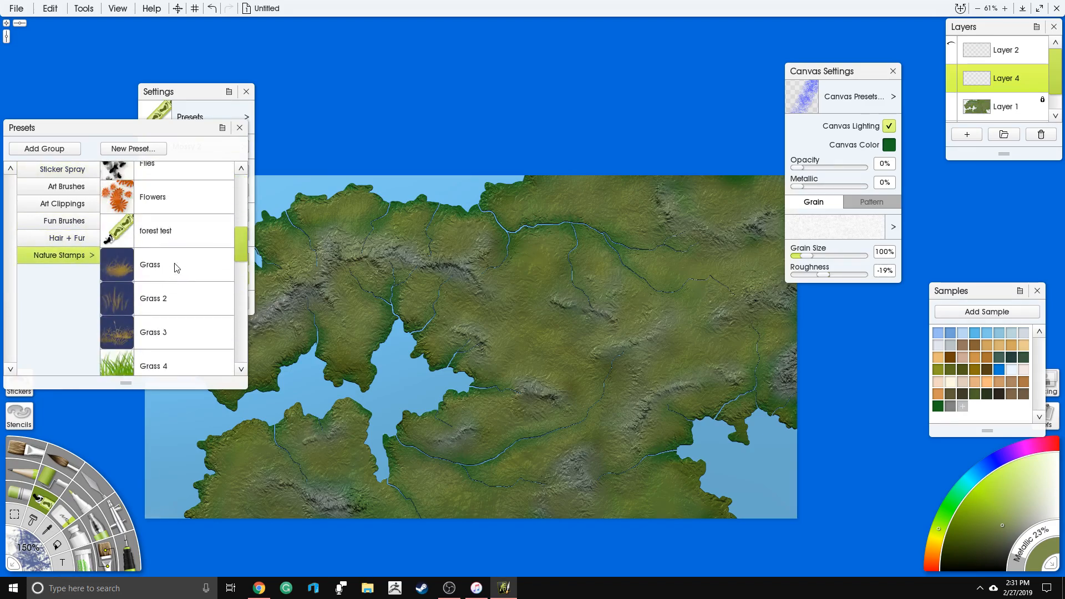
pyautogui.scroll(-5, 168, 297)
pyautogui.click(159, 259)
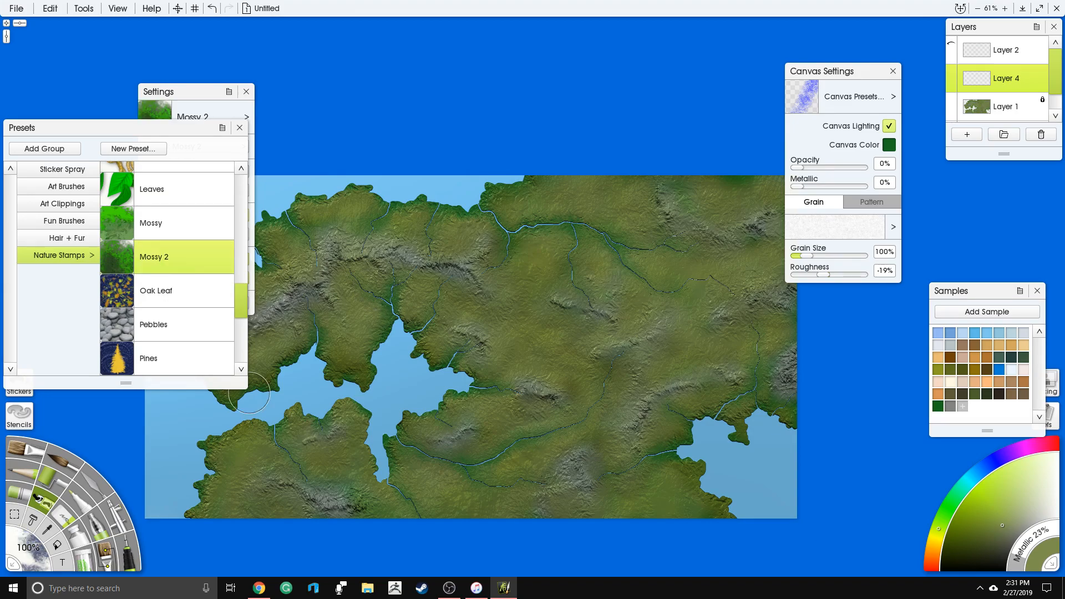
# Pick a reddish-brown colour and spray Mossy 2 patches over the western, central and southern lowlands on Layer 4
pyautogui.click(932, 567)
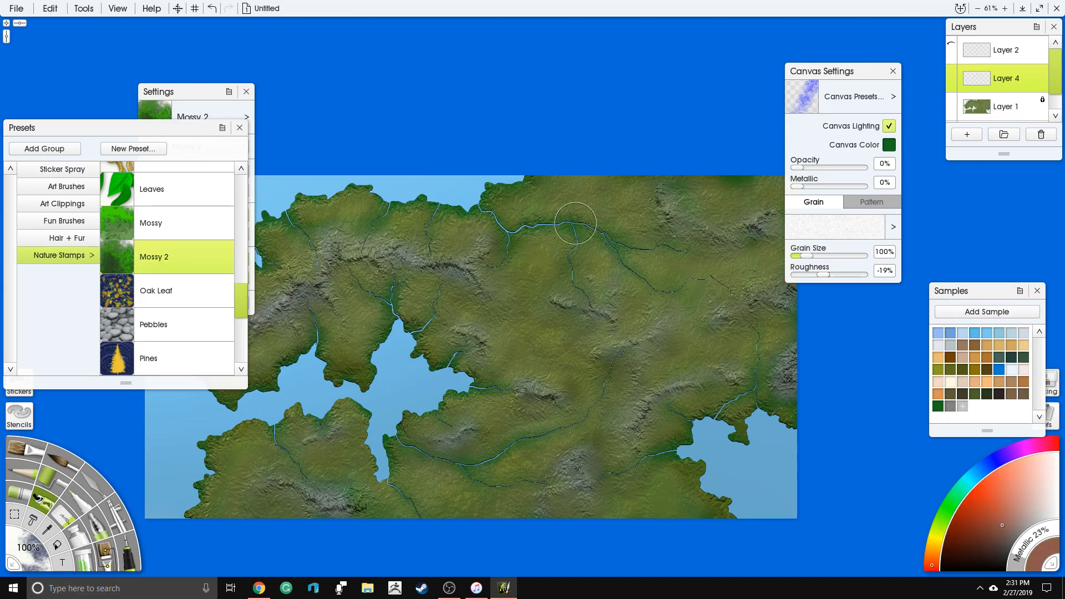
pyautogui.scroll(5, 565, 230)
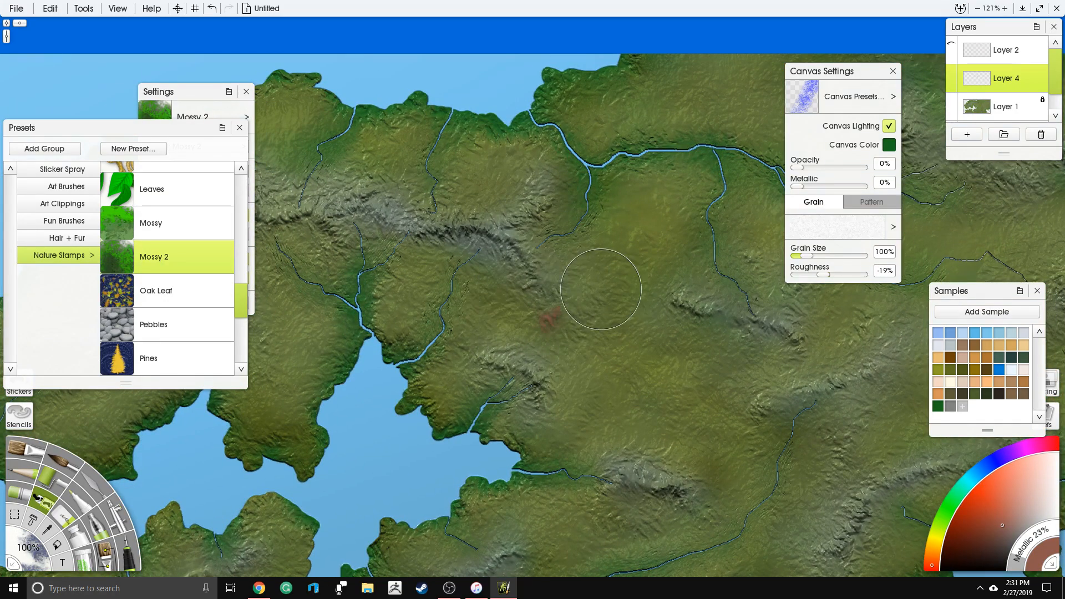
pyautogui.moveTo(623, 238)
pyautogui.mouseDown()
pyautogui.moveTo(632, 359)
pyautogui.moveTo(715, 409)
pyautogui.moveTo(402, 285)
pyautogui.moveTo(483, 304)
pyautogui.mouseUp()
pyautogui.moveTo(413, 335)
pyautogui.mouseDown()
pyautogui.moveTo(490, 334)
pyautogui.moveTo(596, 293)
pyautogui.mouseUp()
pyautogui.moveTo(546, 258)
pyautogui.mouseDown()
pyautogui.moveTo(496, 241)
pyautogui.moveTo(491, 328)
pyautogui.moveTo(360, 307)
pyautogui.moveTo(291, 363)
pyautogui.mouseUp()
pyautogui.moveTo(292, 363); pyautogui.dragTo(404, 423)
pyautogui.moveTo(337, 307)
pyautogui.mouseDown()
pyautogui.moveTo(432, 242)
pyautogui.moveTo(481, 251)
pyautogui.moveTo(508, 151)
pyautogui.moveTo(627, 166)
pyautogui.mouseUp()
pyautogui.moveTo(644, 332)
pyautogui.mouseDown()
pyautogui.moveTo(556, 57)
pyautogui.moveTo(565, 32)
pyautogui.mouseUp()
pyautogui.moveTo(436, 340)
pyautogui.mouseDown()
pyautogui.moveTo(475, 379)
pyautogui.moveTo(281, 390)
pyautogui.mouseUp()
pyautogui.moveTo(573, 378); pyautogui.dragTo(379, 360)
pyautogui.moveTo(470, 342)
pyautogui.mouseDown()
pyautogui.moveTo(609, 276)
pyautogui.moveTo(641, 279)
pyautogui.moveTo(683, 309)
pyautogui.moveTo(550, 388)
pyautogui.mouseUp()
# Spray more reddish-brown Mossy 2 patches across the northeastern and eastern lowlands
pyautogui.scroll(-4, 634, 291)
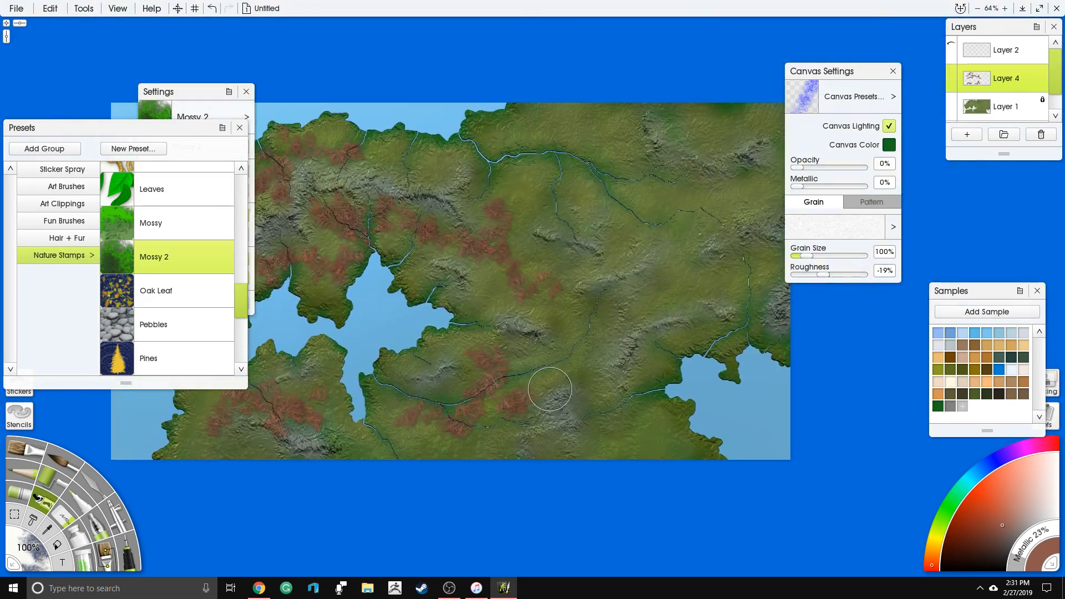
pyautogui.moveTo(646, 190)
pyautogui.mouseDown()
pyautogui.moveTo(612, 148)
pyautogui.moveTo(703, 204)
pyautogui.moveTo(743, 199)
pyautogui.moveTo(665, 228)
pyautogui.moveTo(699, 272)
pyautogui.moveTo(739, 256)
pyautogui.moveTo(770, 259)
pyautogui.moveTo(661, 324)
pyautogui.moveTo(686, 291)
pyautogui.moveTo(568, 338)
pyautogui.moveTo(603, 440)
pyautogui.moveTo(640, 448)
pyautogui.moveTo(660, 352)
pyautogui.moveTo(676, 333)
pyautogui.mouseUp()
pyautogui.moveTo(525, 189); pyautogui.dragTo(606, 234)
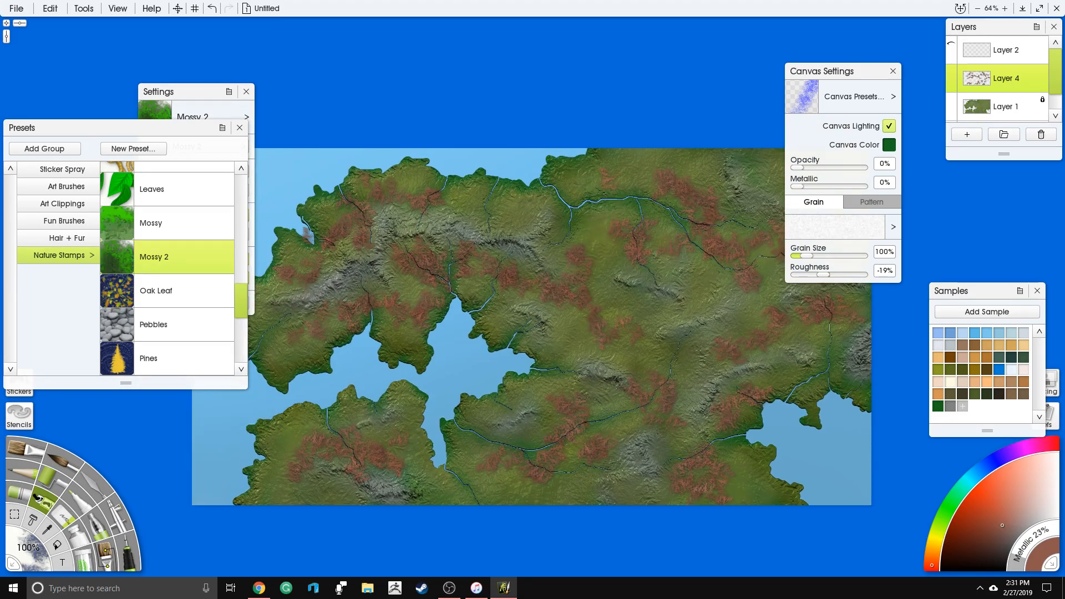
# With Layers 4 and 3 hidden, select the empty sea and river areas of Layer 1 with the magic wand
pyautogui.click(996, 108)
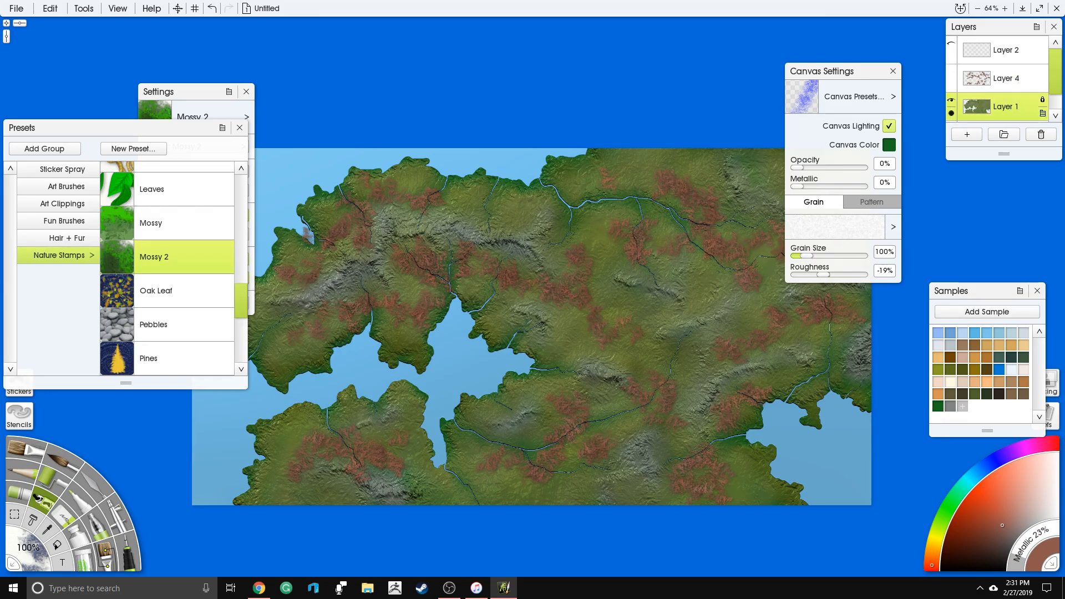
pyautogui.click(15, 514)
pyautogui.click(952, 74)
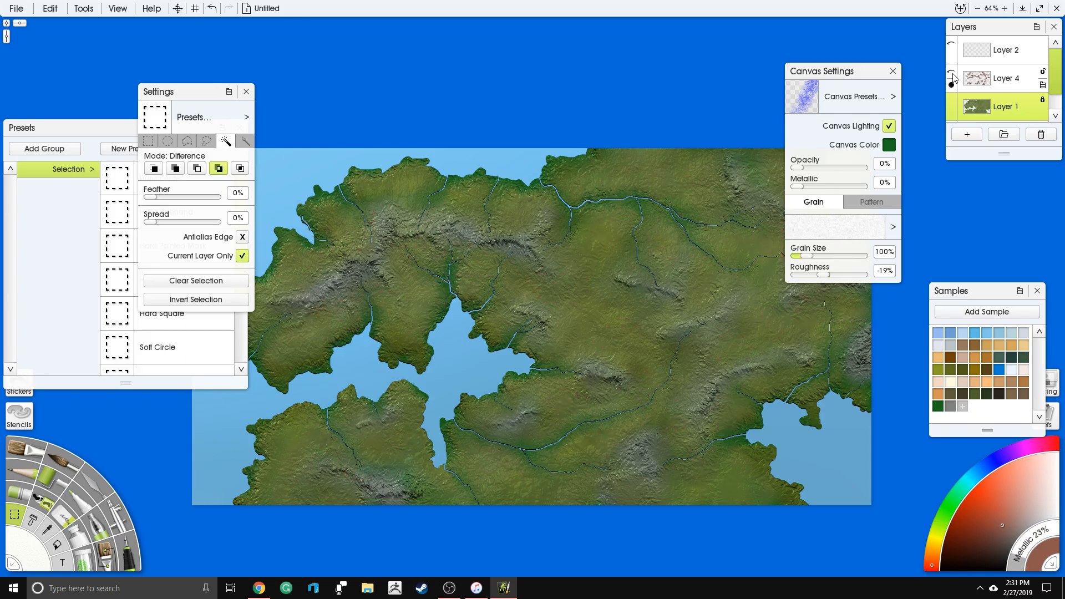
pyautogui.scroll(-1, 993, 111)
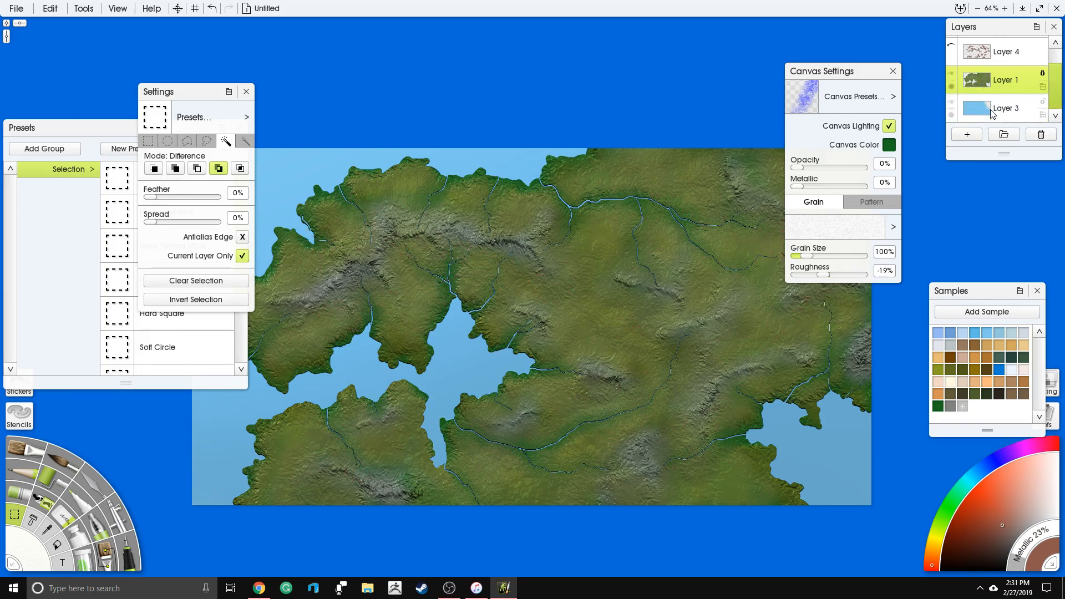
pyautogui.click(952, 102)
pyautogui.click(838, 459)
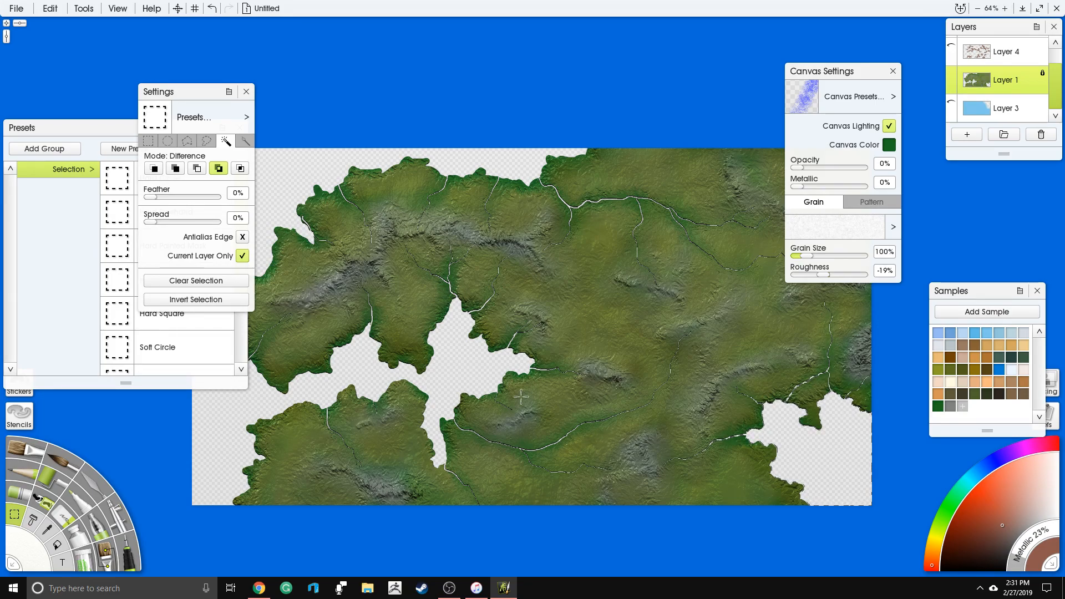
pyautogui.click(472, 365)
pyautogui.click(507, 160)
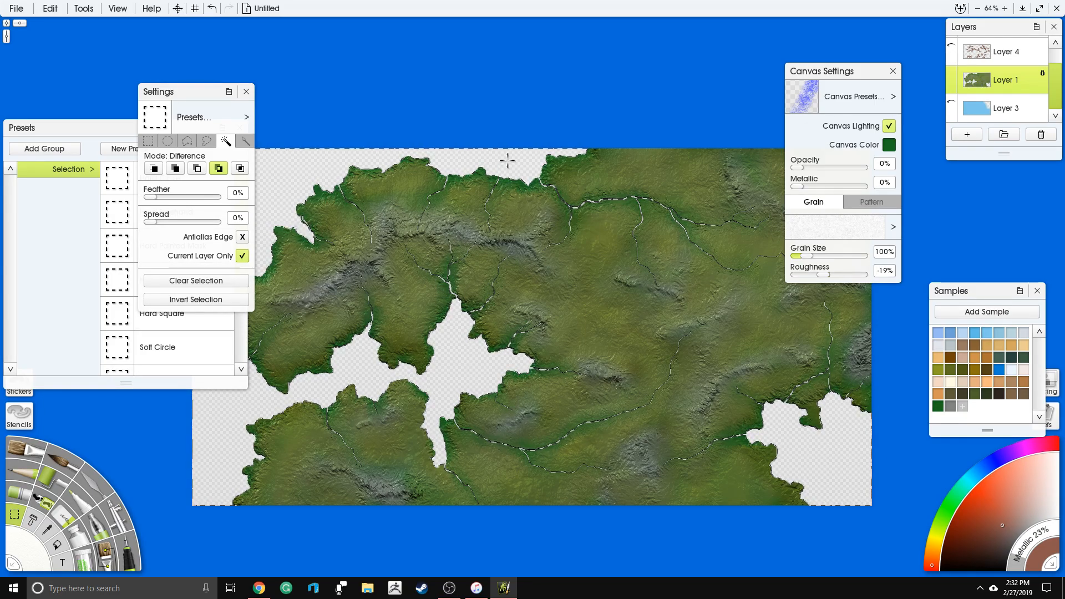
# Show Layer 4, clear the moss overlapping the selected sea and rivers, and drop the selection
pyautogui.click(977, 52)
pyautogui.click(950, 45)
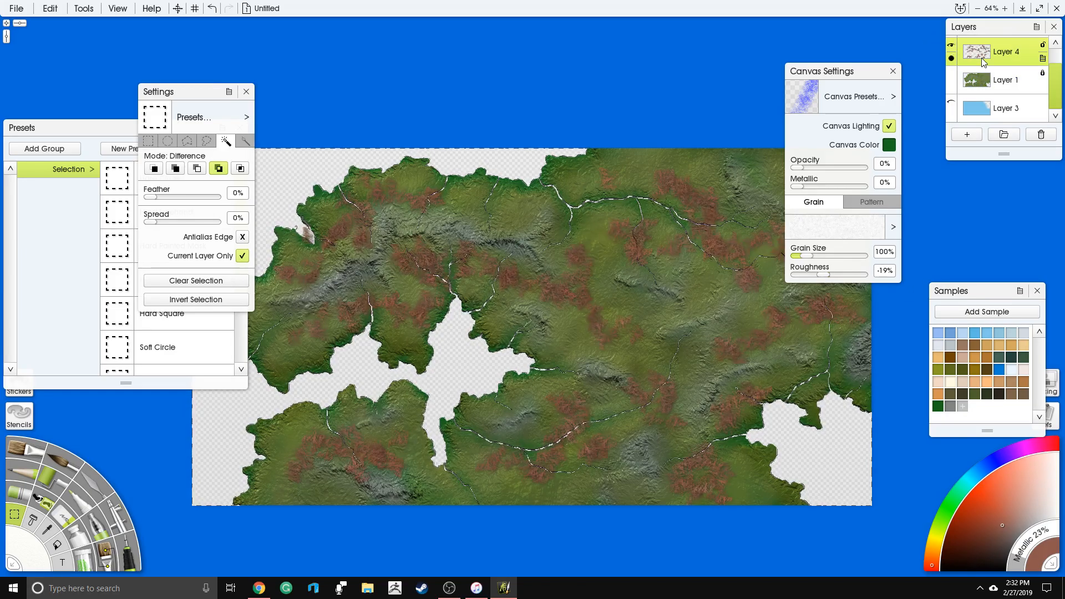
pyautogui.hotkey('ctrl', 'd')
pyautogui.scroll(2, 644, 202)
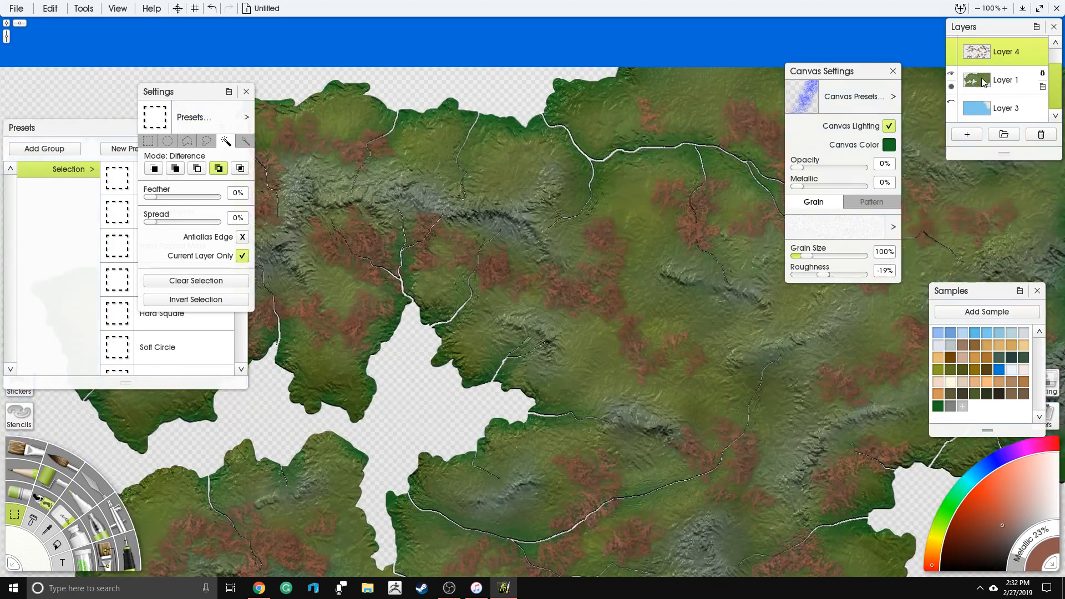
pyautogui.scroll(1, 689, 171)
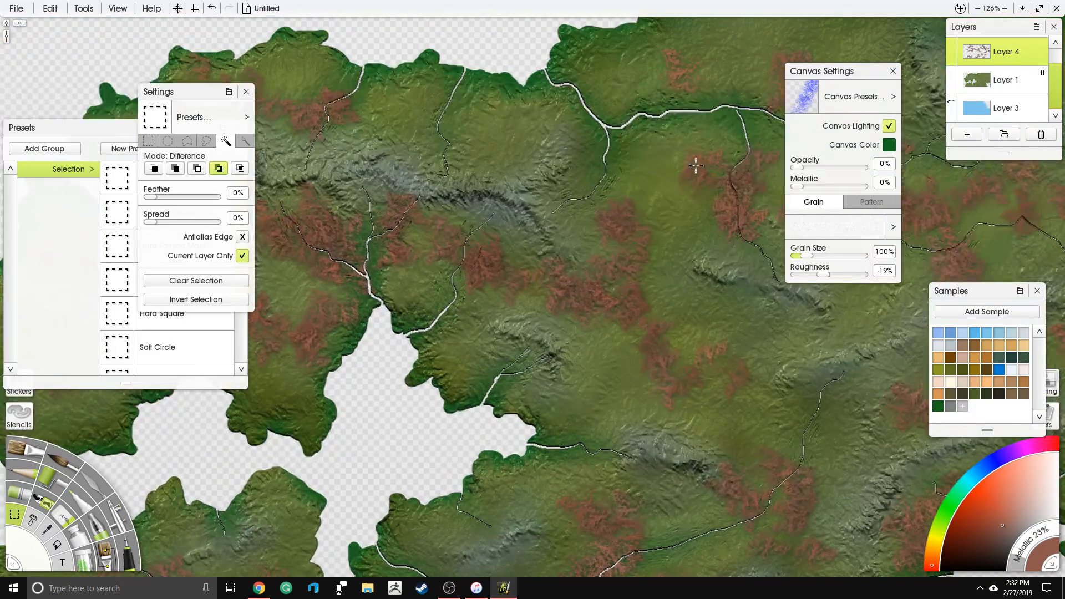
pyautogui.scroll(1, 695, 165)
pyautogui.scroll(-2, 533, 52)
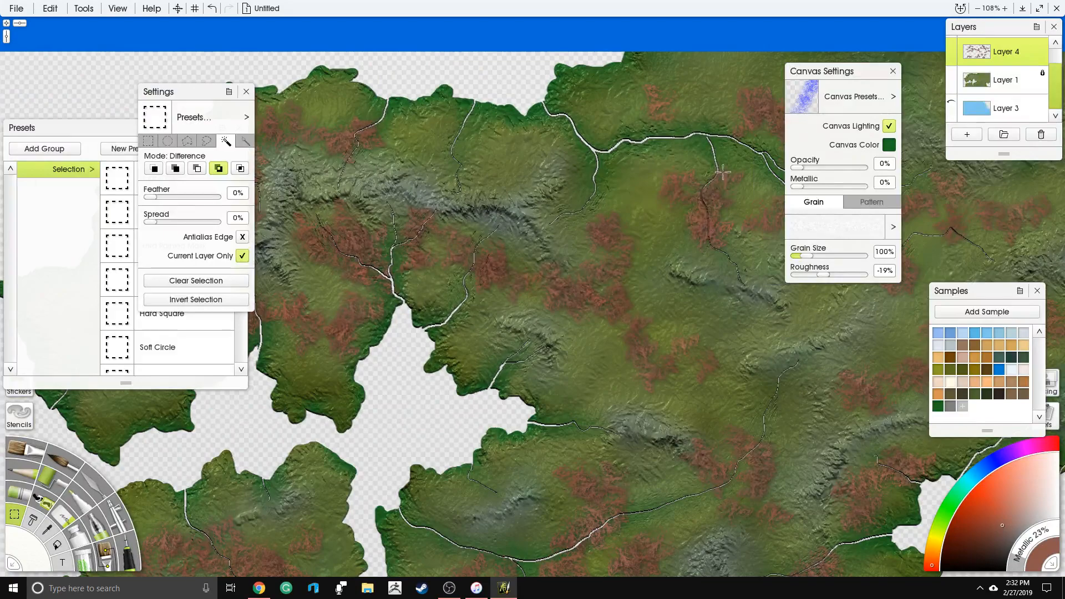
# Try reselecting the empty water areas of Layer 1 with Layer 4 hidden, and set the selection feather to 14%
pyautogui.click(951, 46)
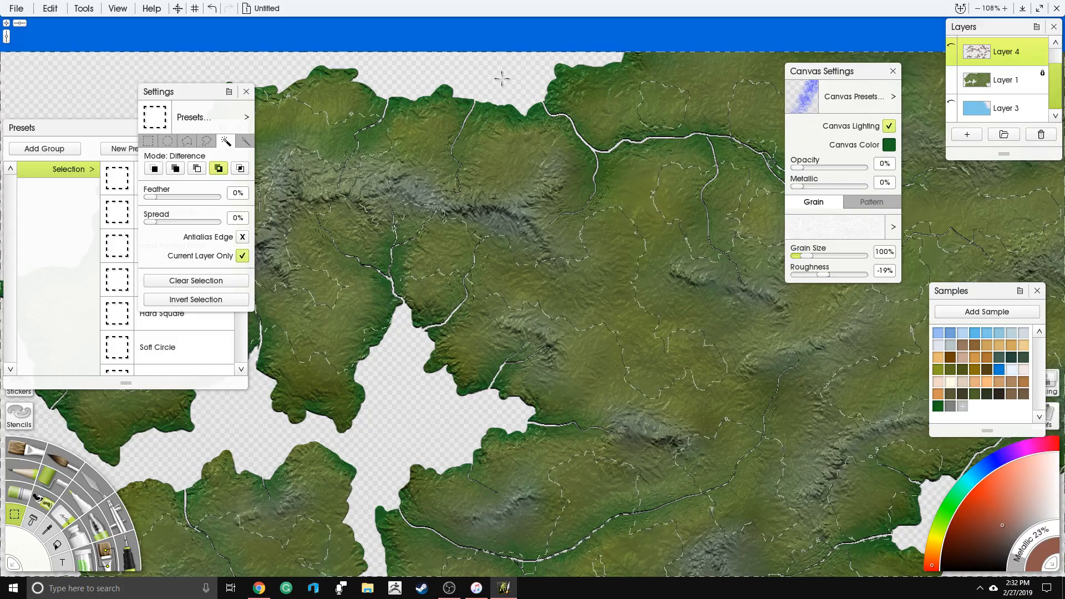
pyautogui.click(1023, 83)
pyautogui.click(585, 94)
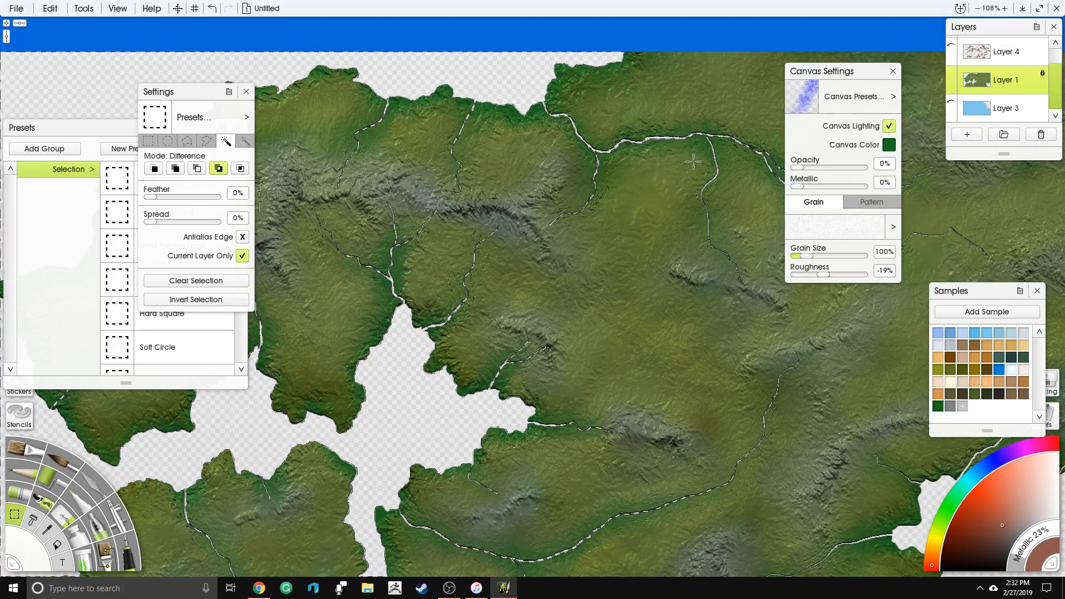
pyautogui.click(159, 196)
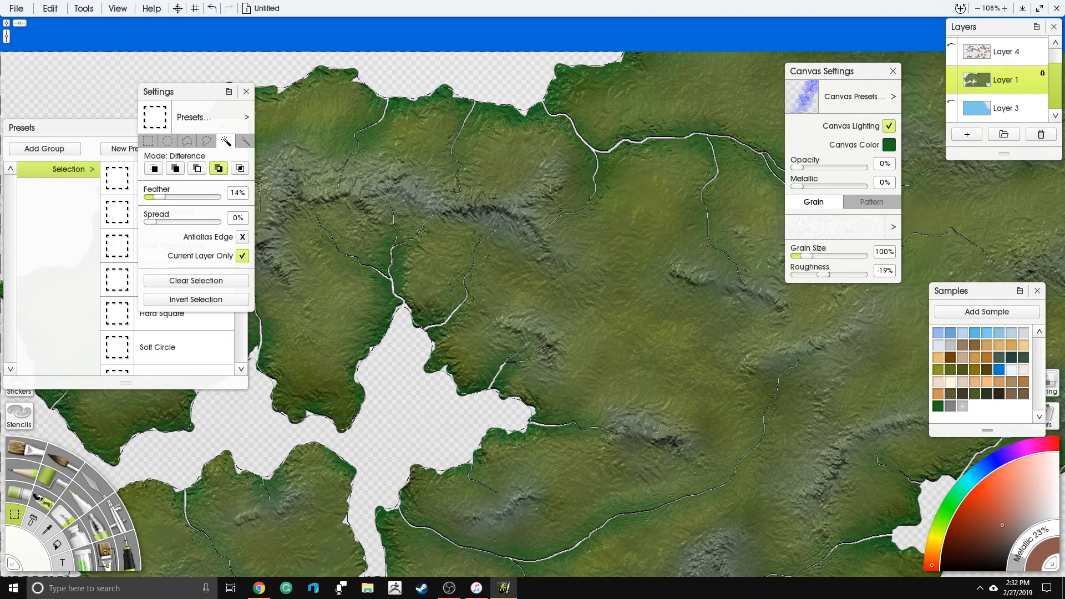
pyautogui.click(1012, 53)
pyautogui.click(951, 47)
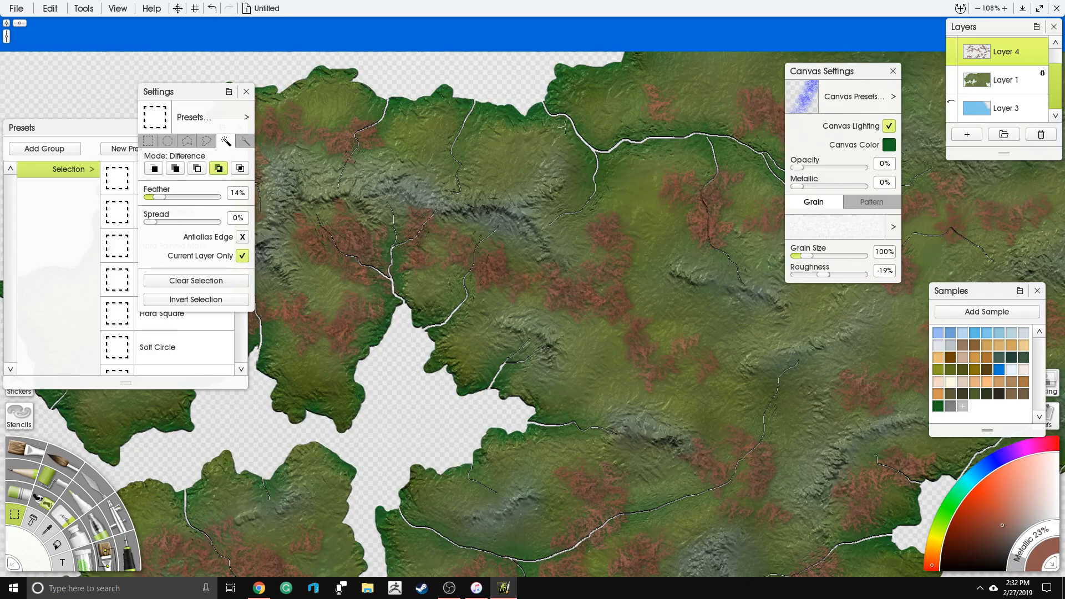
# Lock the transparency of Layer 4 and pick the dark green colour sample
pyautogui.click(1043, 46)
pyautogui.click(1039, 64)
pyautogui.scroll(-2, 650, 157)
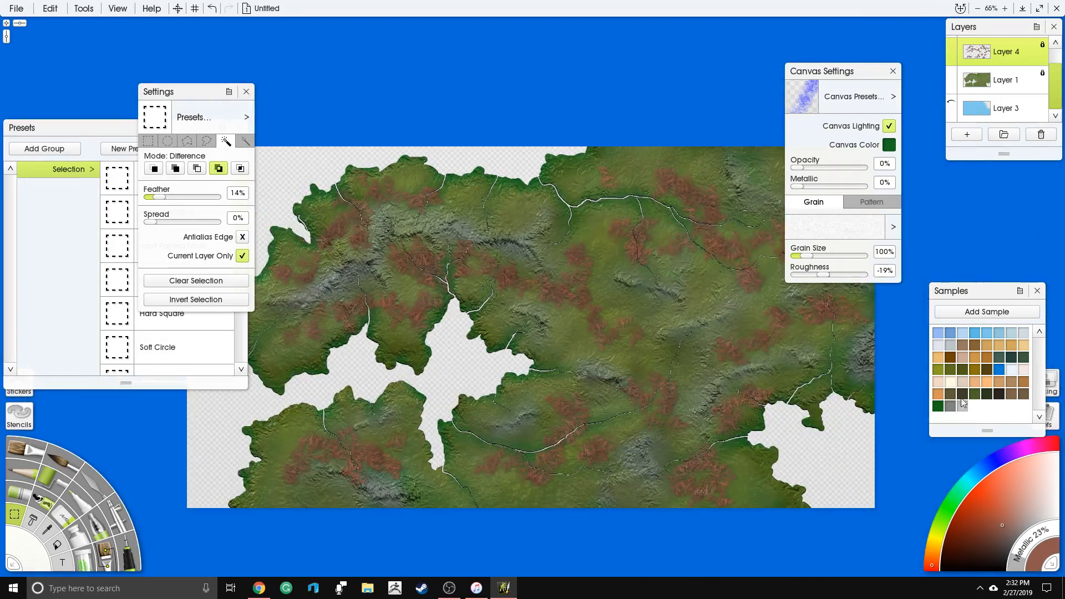
pyautogui.click(937, 407)
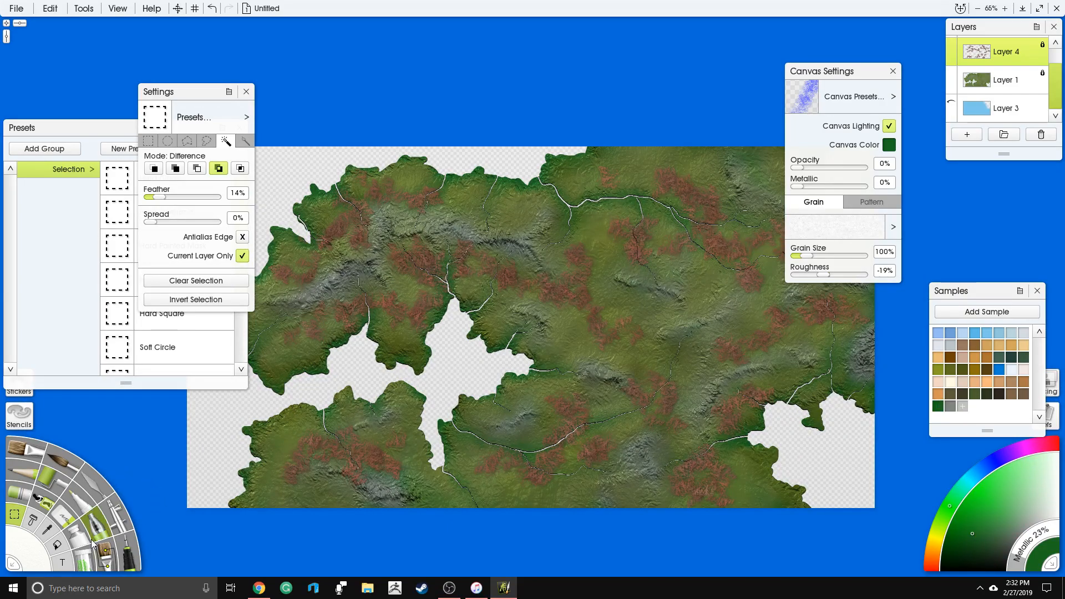
# Switch to the Glitter tool, choose its fourth particle type, and set the tool size to 80%
pyautogui.rightClick(83, 562)
pyautogui.click(82, 559)
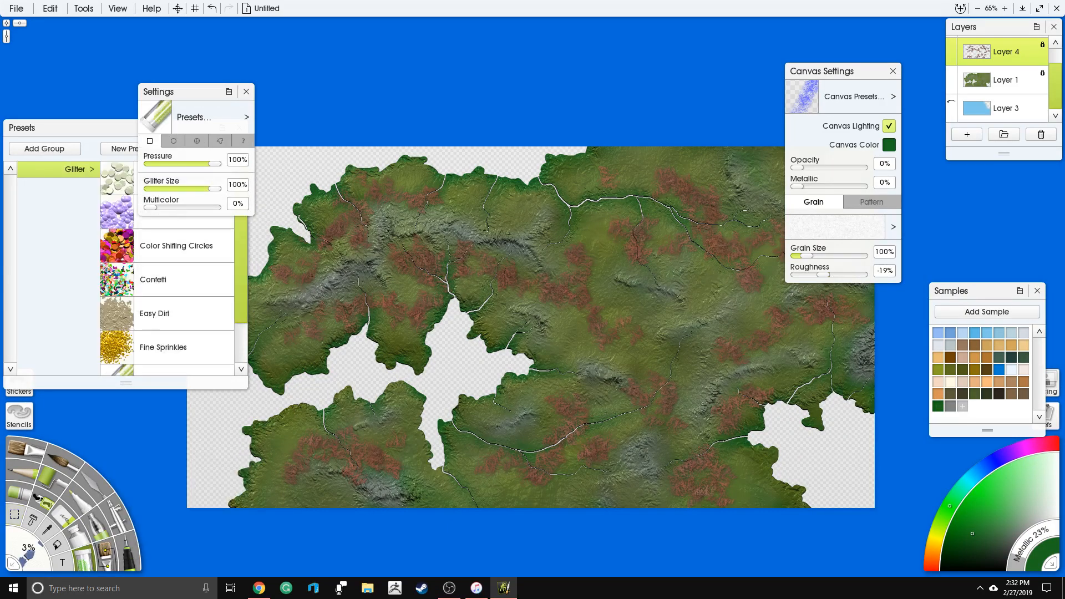
pyautogui.click(221, 141)
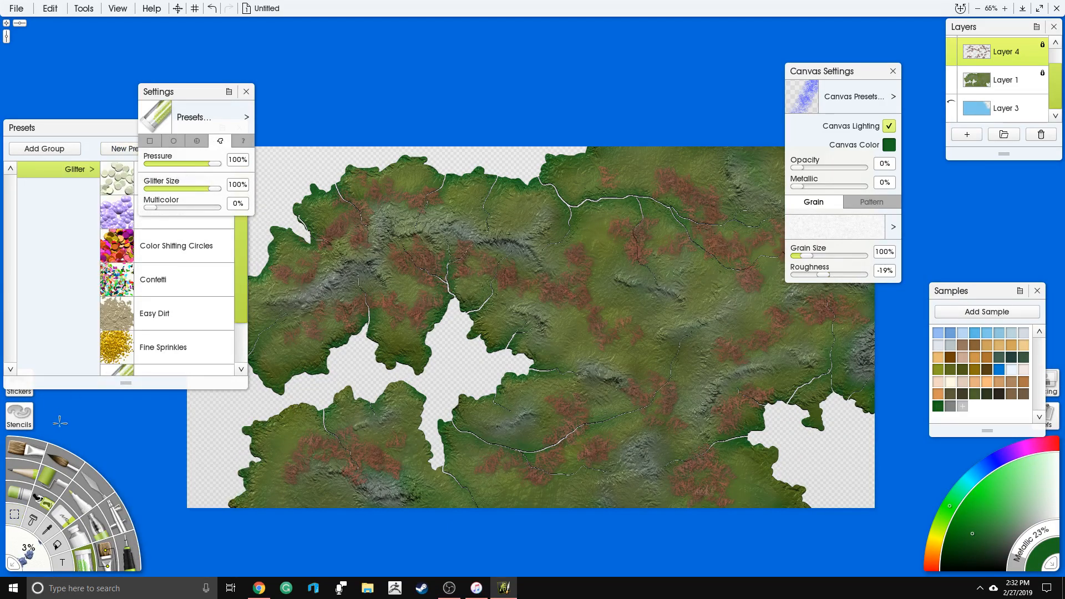
pyautogui.click(173, 141)
pyautogui.click(222, 141)
pyautogui.moveTo(20, 549); pyautogui.dragTo(43, 559)
# Darken the green and recolour the moss patches around the river below the northwestern mountains
pyautogui.scroll(2, 619, 359)
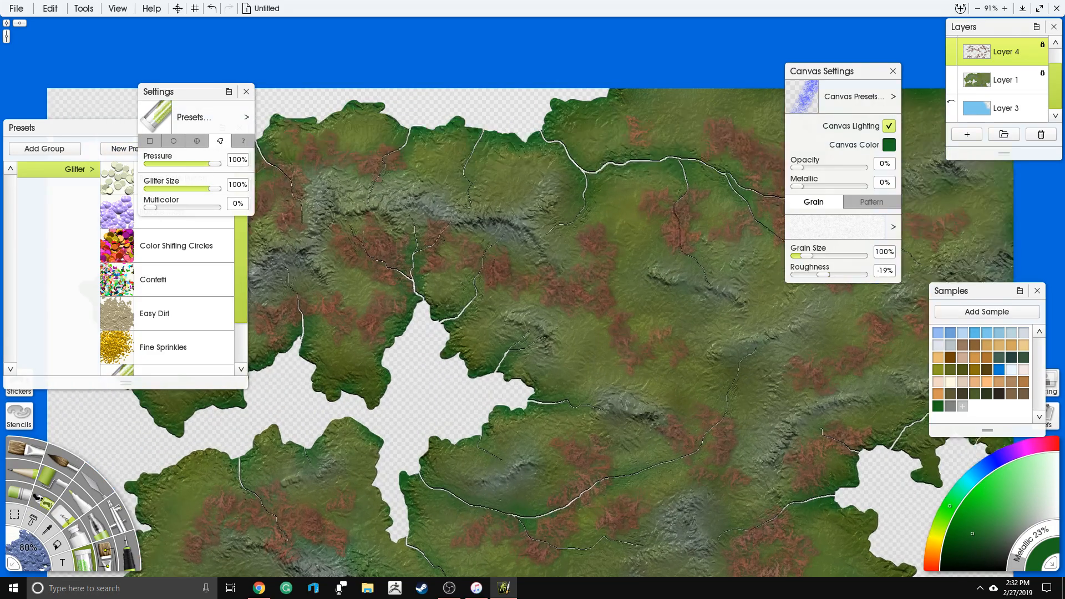
pyautogui.click(952, 547)
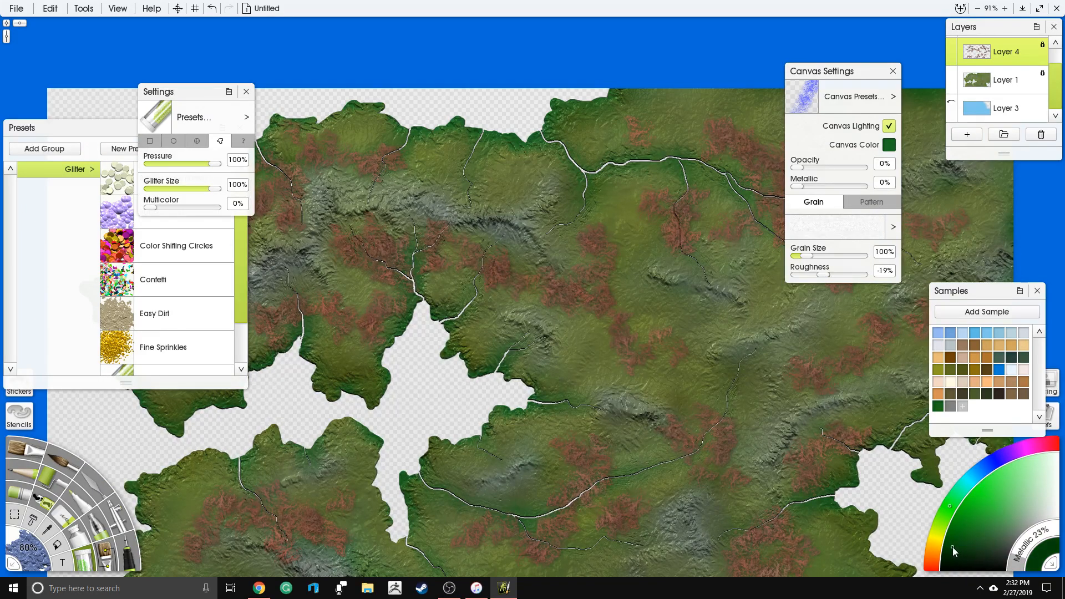
pyautogui.moveTo(340, 242); pyautogui.dragTo(460, 252)
pyautogui.moveTo(476, 252)
pyautogui.mouseDown()
pyautogui.moveTo(528, 263)
pyautogui.moveTo(588, 265)
pyautogui.moveTo(497, 264)
pyautogui.mouseUp()
pyautogui.moveTo(325, 290); pyautogui.dragTo(403, 276)
# Set the bump blend mode of Layer 4 to Replace
pyautogui.click(84, 8)
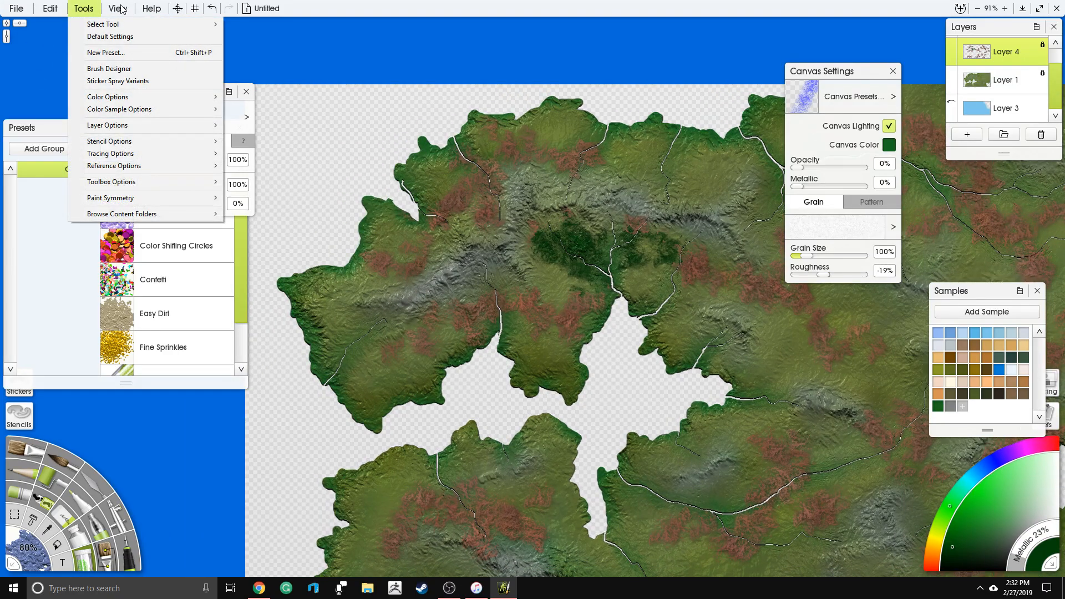
pyautogui.moveTo(158, 124)
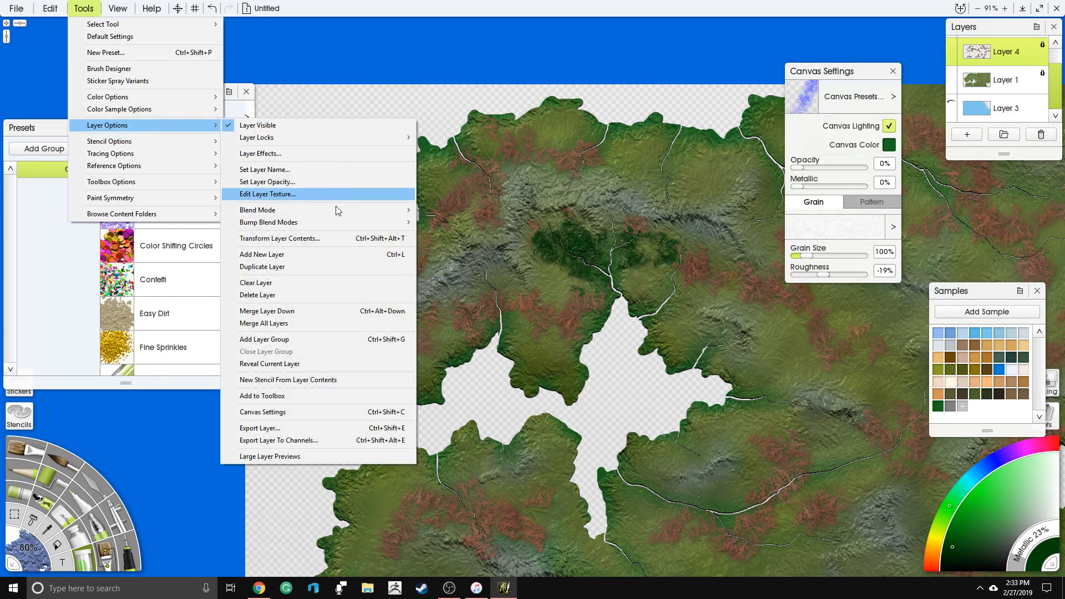
pyautogui.moveTo(334, 220)
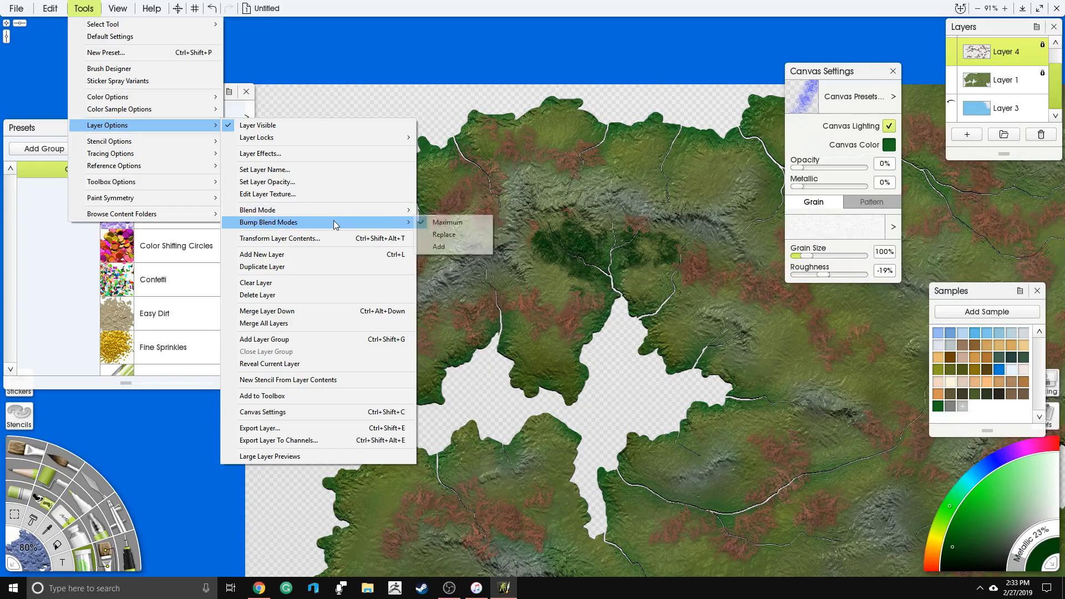
pyautogui.click(462, 236)
pyautogui.scroll(3, 603, 309)
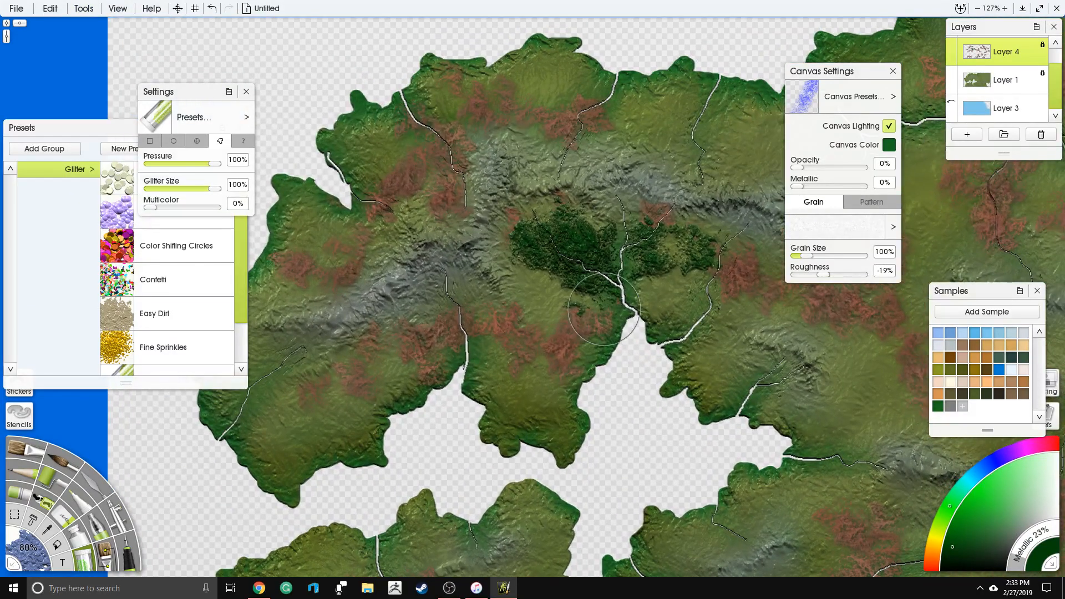
pyautogui.scroll(-4, 715, 167)
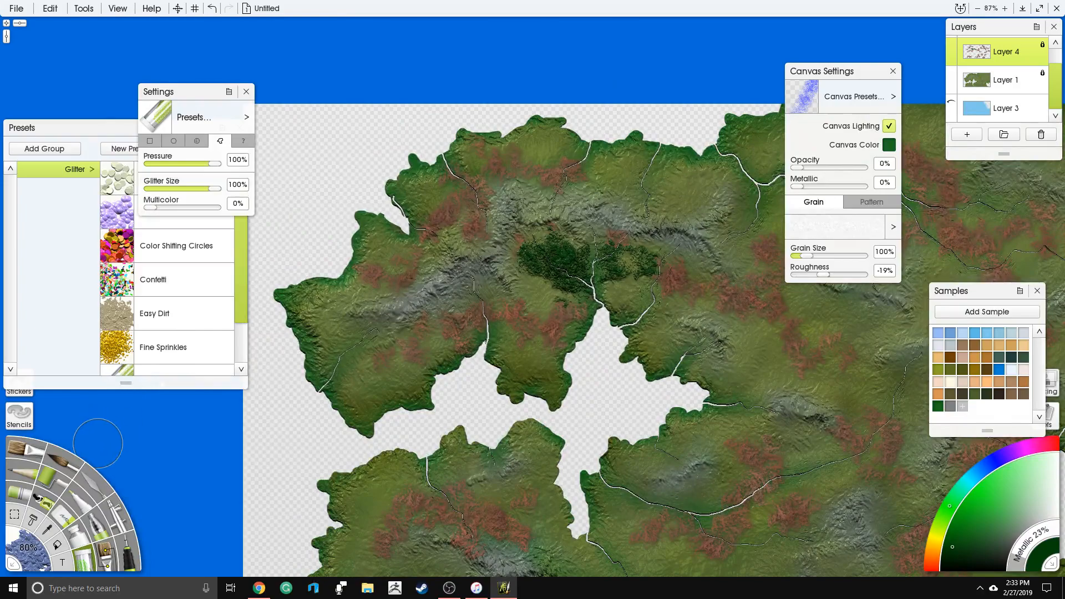
# Recolour the remaining moss patches dark green with the glitter at 250% tool size, and show Layer 3 again
pyautogui.click(22, 563)
pyautogui.write('25')
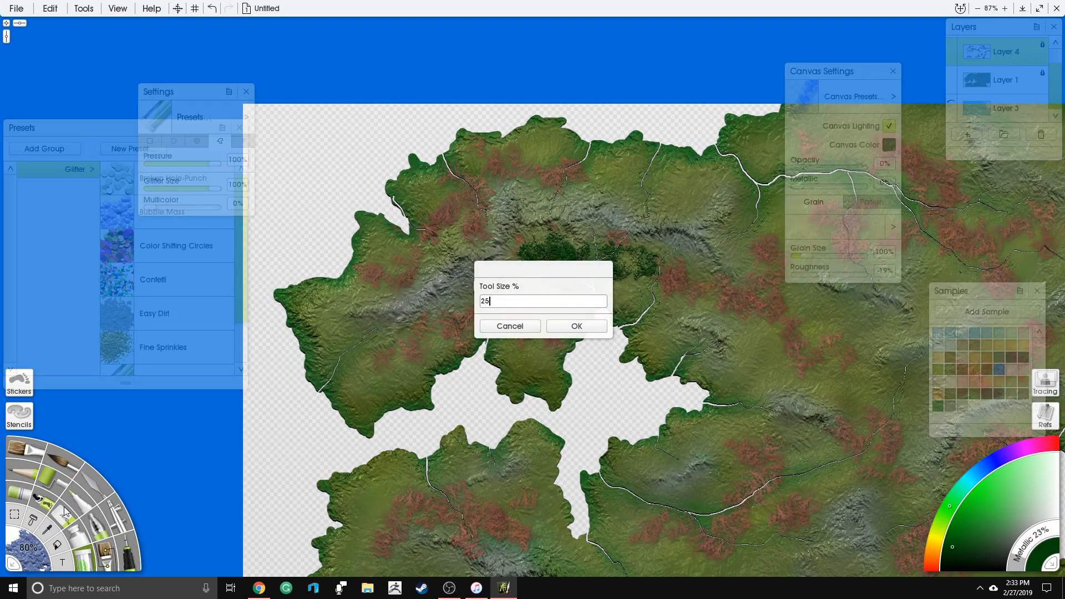
pyautogui.write('0')
pyautogui.press('Return')
pyautogui.moveTo(538, 173); pyautogui.dragTo(580, 173)
pyautogui.moveTo(576, 315)
pyautogui.mouseDown()
pyautogui.moveTo(463, 315)
pyautogui.moveTo(383, 275)
pyautogui.moveTo(571, 166)
pyautogui.moveTo(800, 448)
pyautogui.moveTo(882, 469)
pyautogui.moveTo(654, 532)
pyautogui.moveTo(400, 525)
pyautogui.moveTo(890, 452)
pyautogui.moveTo(968, 479)
pyautogui.moveTo(1003, 366)
pyautogui.moveTo(943, 204)
pyautogui.moveTo(804, 149)
pyautogui.moveTo(820, 218)
pyautogui.moveTo(1043, 230)
pyautogui.moveTo(1050, 221)
pyautogui.mouseUp()
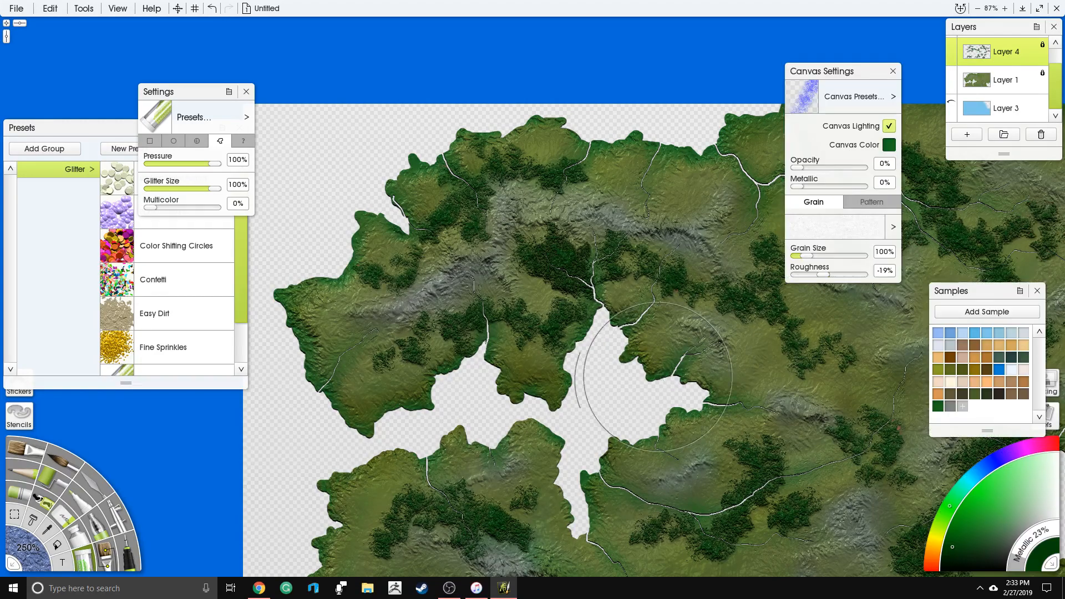
pyautogui.moveTo(658, 377); pyautogui.dragTo(359, 272)
pyautogui.moveTo(600, 327)
pyautogui.mouseDown()
pyautogui.moveTo(629, 377)
pyautogui.moveTo(804, 213)
pyautogui.moveTo(795, 215)
pyautogui.mouseUp()
pyautogui.moveTo(663, 263); pyautogui.dragTo(676, 269)
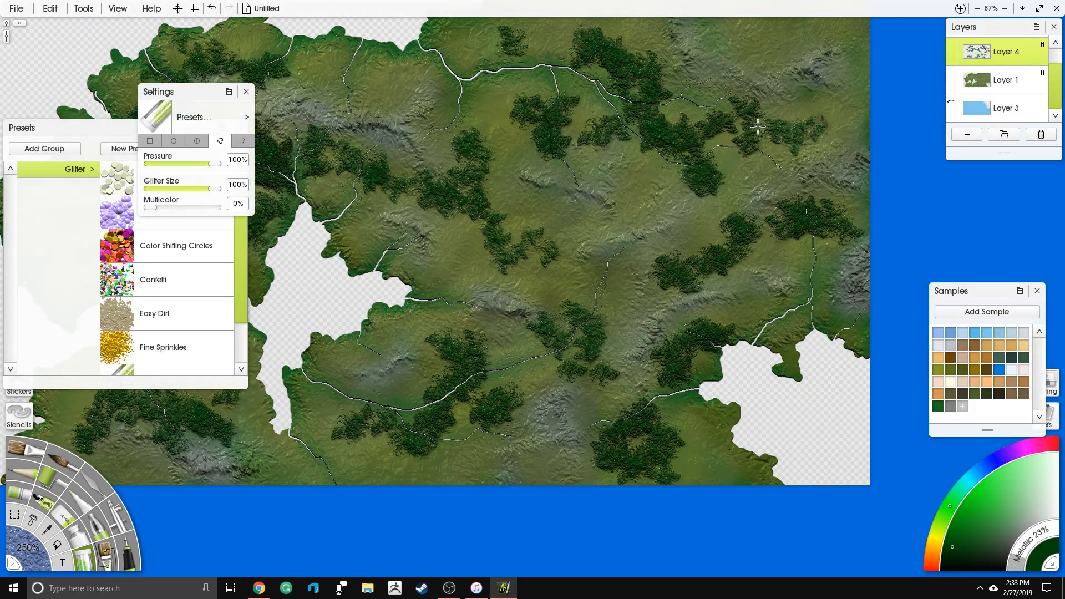
pyautogui.click(952, 107)
pyautogui.scroll(-3, 577, 270)
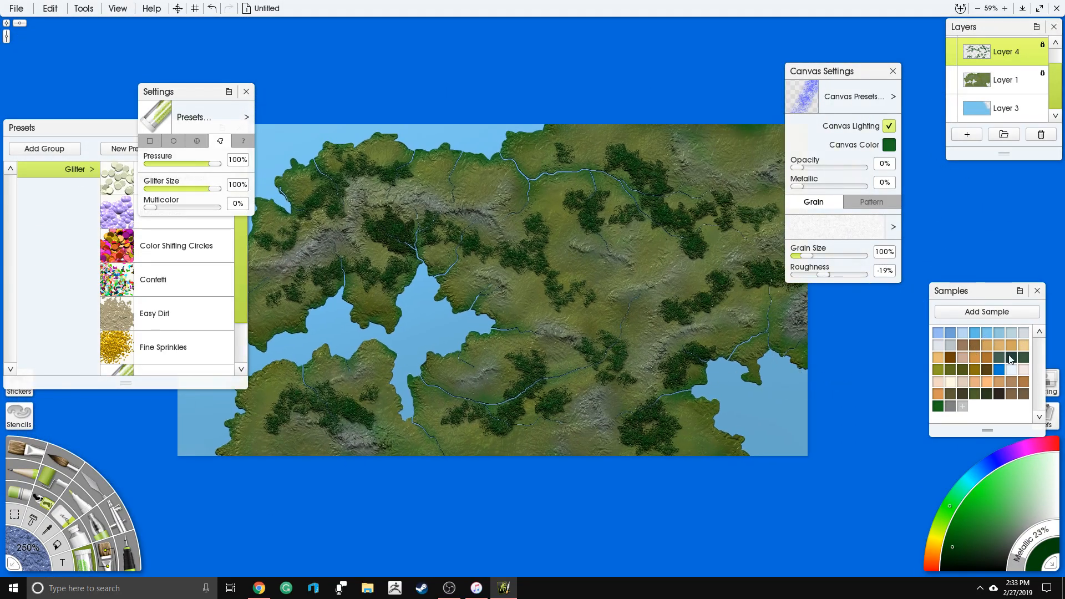
# Set up the Airbrush with a pale blue sample at 17% opacity and make the water layer, Layer 3, active
pyautogui.click(1011, 369)
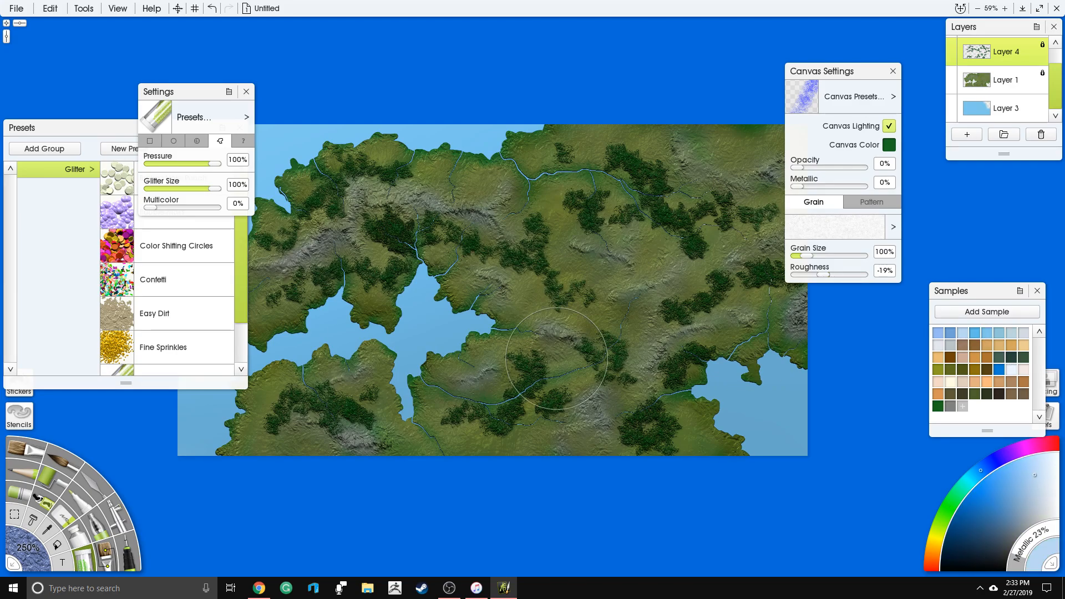
pyautogui.click(110, 507)
pyautogui.moveTo(177, 170)
pyautogui.mouseDown()
pyautogui.moveTo(165, 184)
pyautogui.moveTo(172, 196)
pyautogui.moveTo(161, 169)
pyautogui.mouseUp()
pyautogui.moveTo(432, 233); pyautogui.dragTo(493, 240)
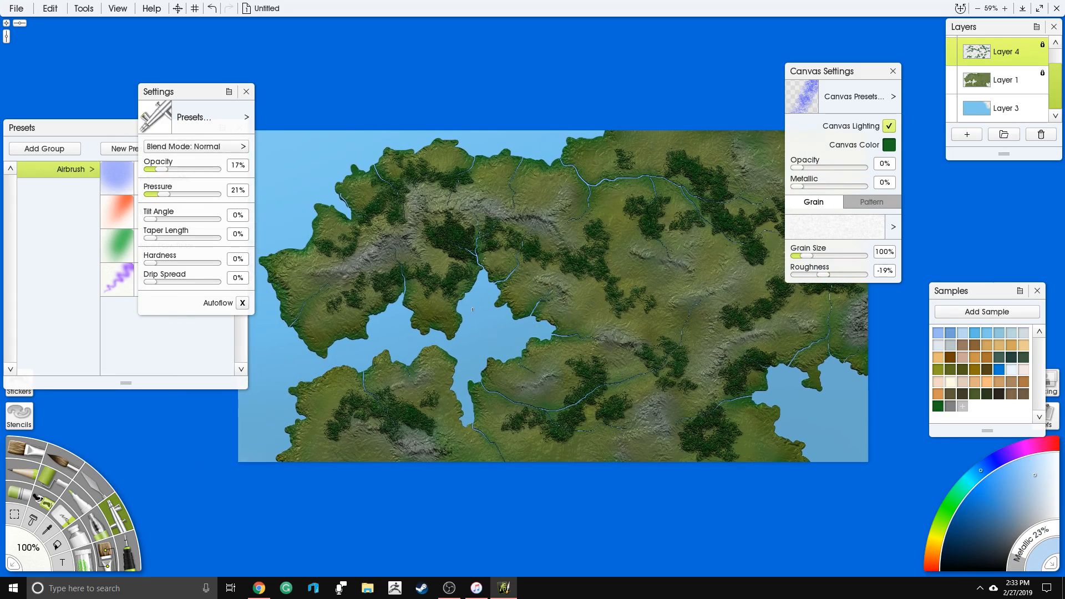
pyautogui.click(1015, 89)
pyautogui.click(1016, 107)
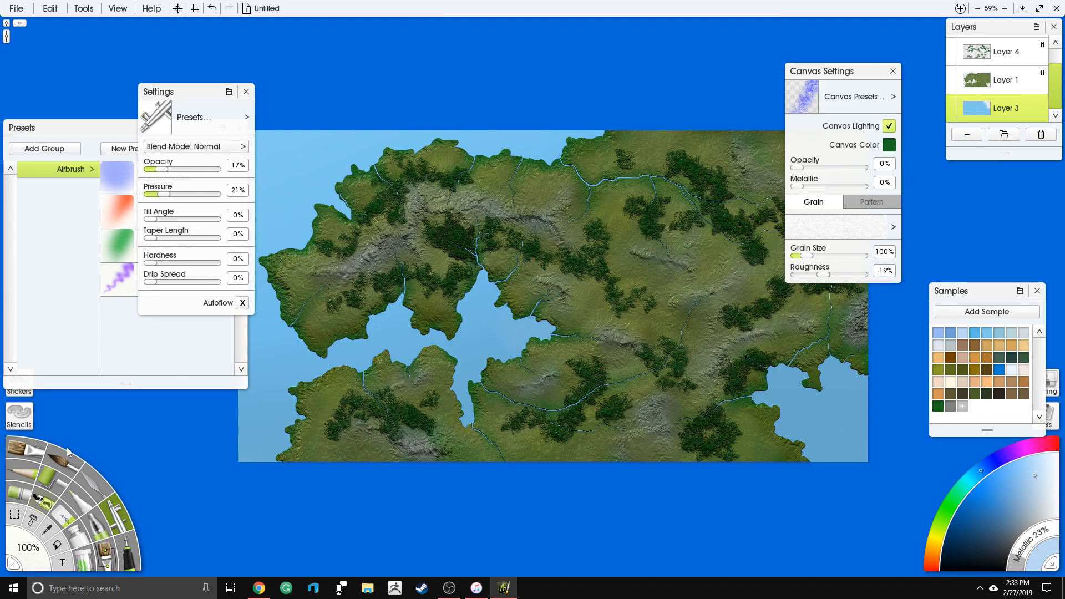
# Airbrush soft pale blue streaks over the western sea, central inlet and southeastern bay at 38% opacity and 39% pressure
pyautogui.moveTo(168, 170)
pyautogui.mouseDown()
pyautogui.moveTo(181, 171)
pyautogui.moveTo(175, 195)
pyautogui.mouseUp()
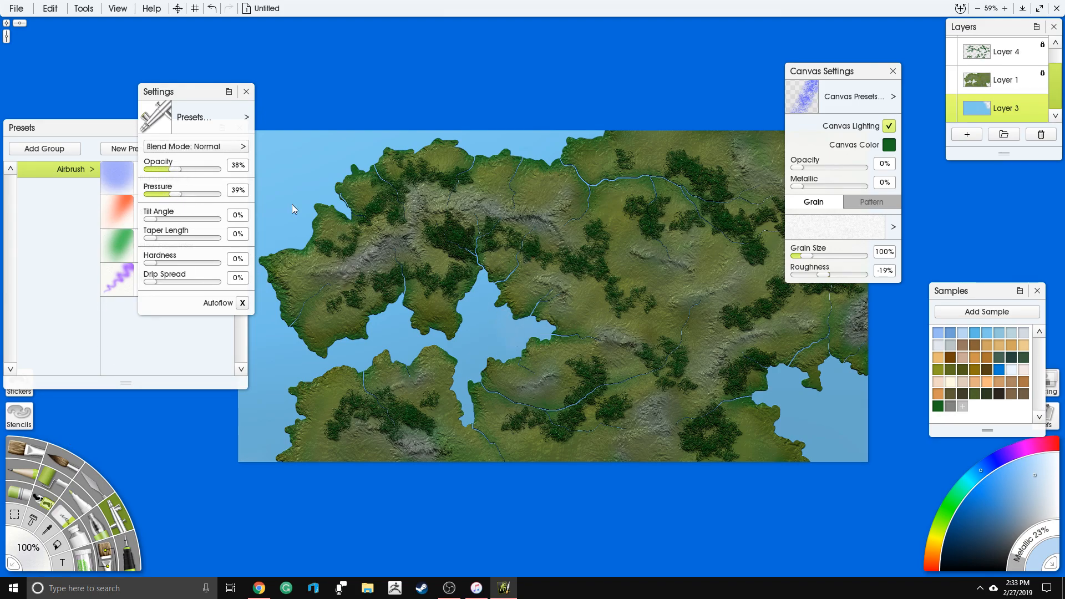
pyautogui.moveTo(511, 295); pyautogui.dragTo(459, 307)
pyautogui.moveTo(438, 272)
pyautogui.mouseDown()
pyautogui.moveTo(332, 330)
pyautogui.moveTo(269, 255)
pyautogui.moveTo(292, 261)
pyautogui.moveTo(374, 145)
pyautogui.moveTo(530, 154)
pyautogui.moveTo(585, 136)
pyautogui.mouseUp()
pyautogui.moveTo(289, 341)
pyautogui.mouseDown()
pyautogui.moveTo(333, 360)
pyautogui.moveTo(397, 315)
pyautogui.moveTo(433, 343)
pyautogui.moveTo(462, 419)
pyautogui.moveTo(275, 461)
pyautogui.mouseUp()
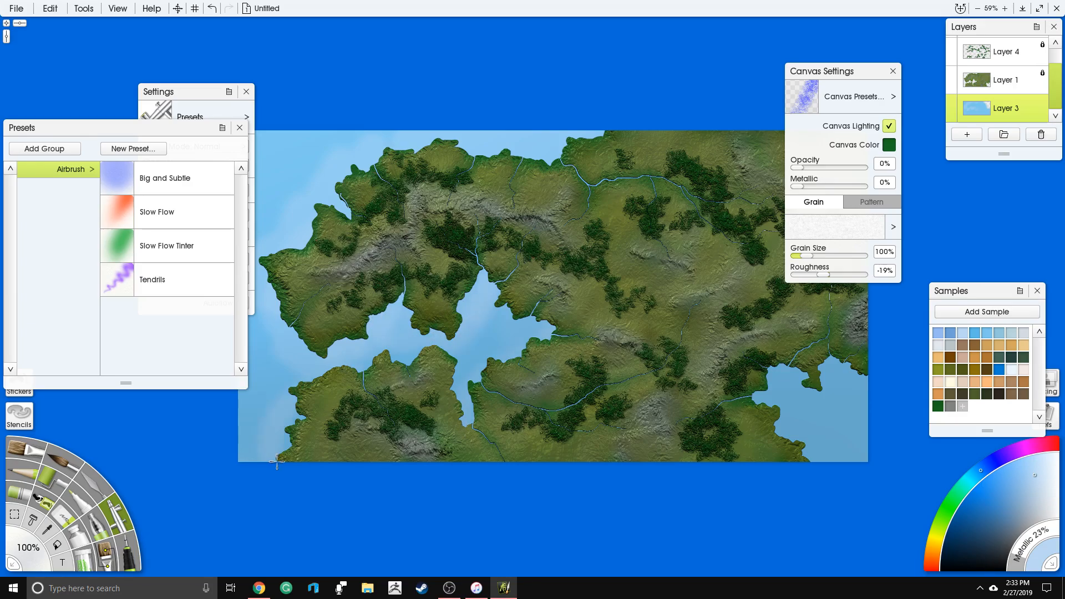
pyautogui.moveTo(771, 387); pyautogui.dragTo(802, 347)
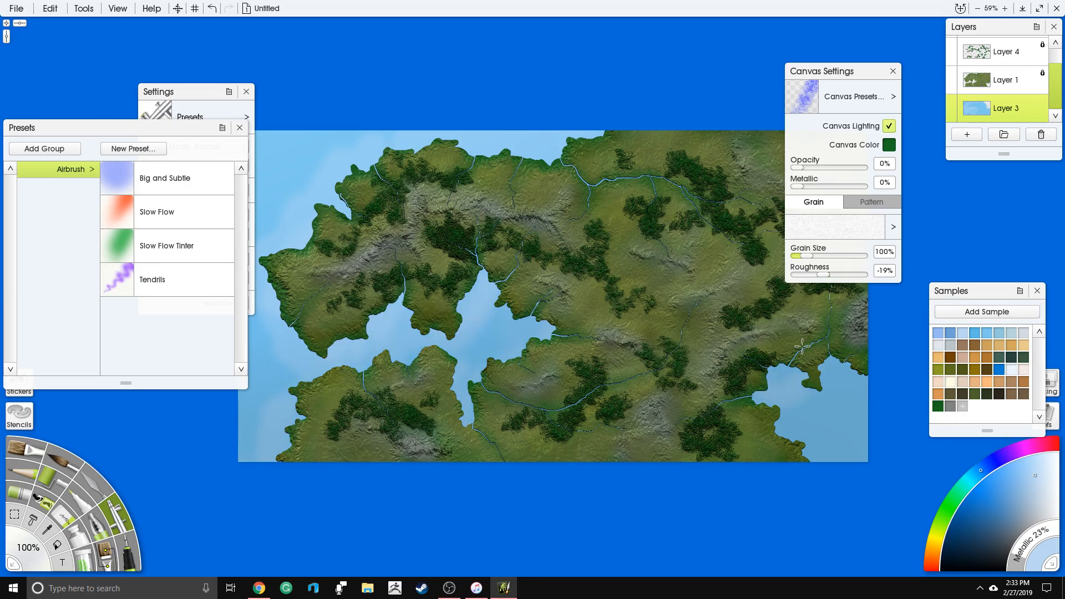
pyautogui.moveTo(778, 426); pyautogui.dragTo(812, 472)
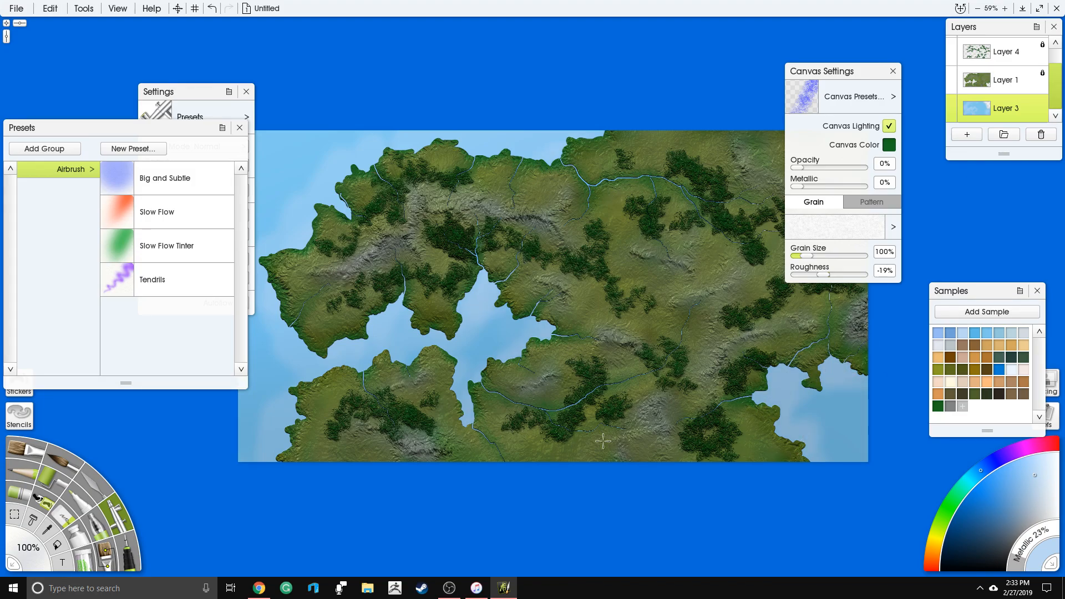
# Examine the painted map's water, coastlines, rivers and forests both up close and as a whole
pyautogui.moveTo(590, 394); pyautogui.dragTo(632, 395)
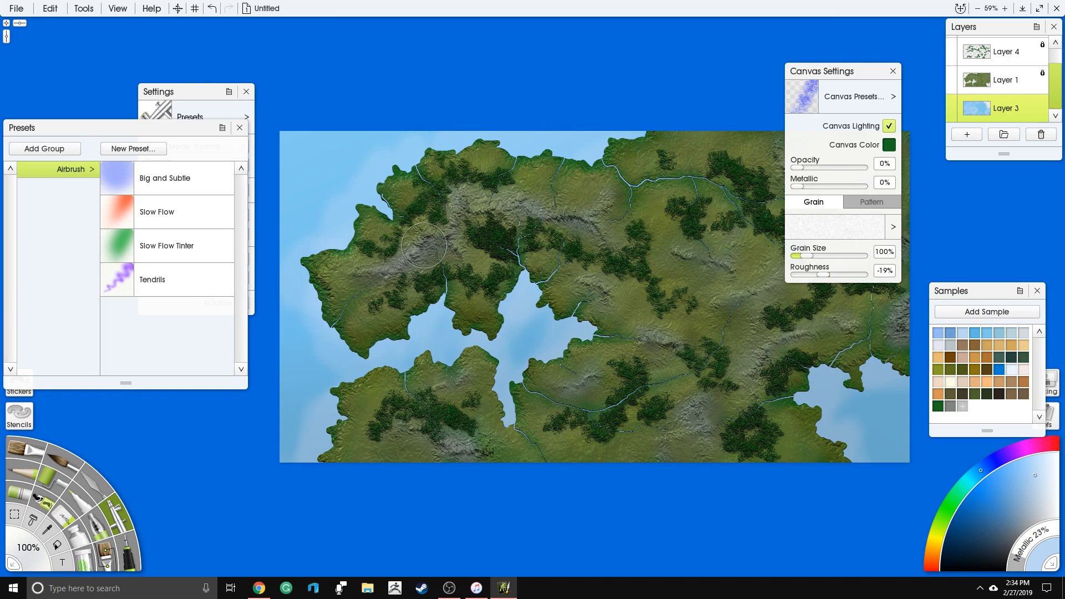
pyautogui.hotkey('ctrl', '-')
pyautogui.moveTo(394, 240); pyautogui.dragTo(310, 204)
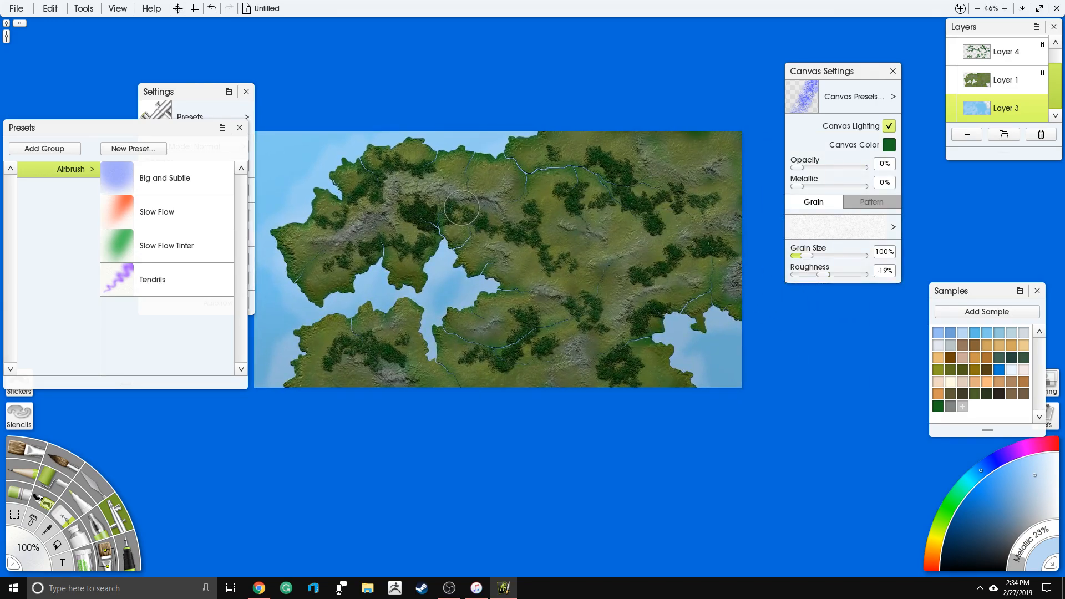
pyautogui.scroll(3, 586, 198)
pyautogui.scroll(-1, 588, 198)
pyautogui.moveTo(588, 198); pyautogui.dragTo(614, 235)
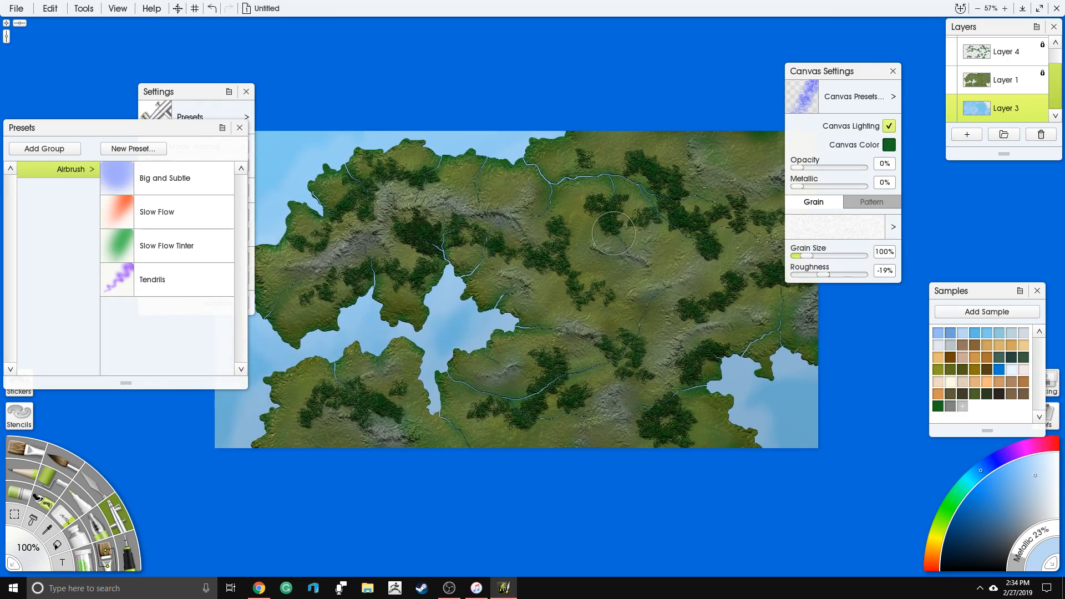
pyautogui.scroll(-1, 613, 228)
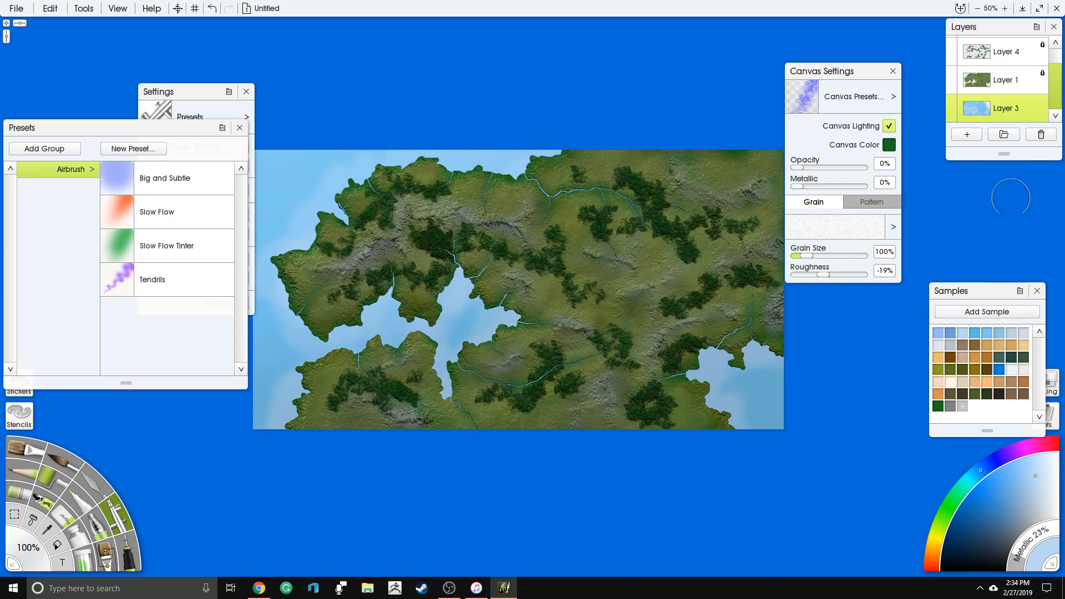
pyautogui.scroll(5, 612, 183)
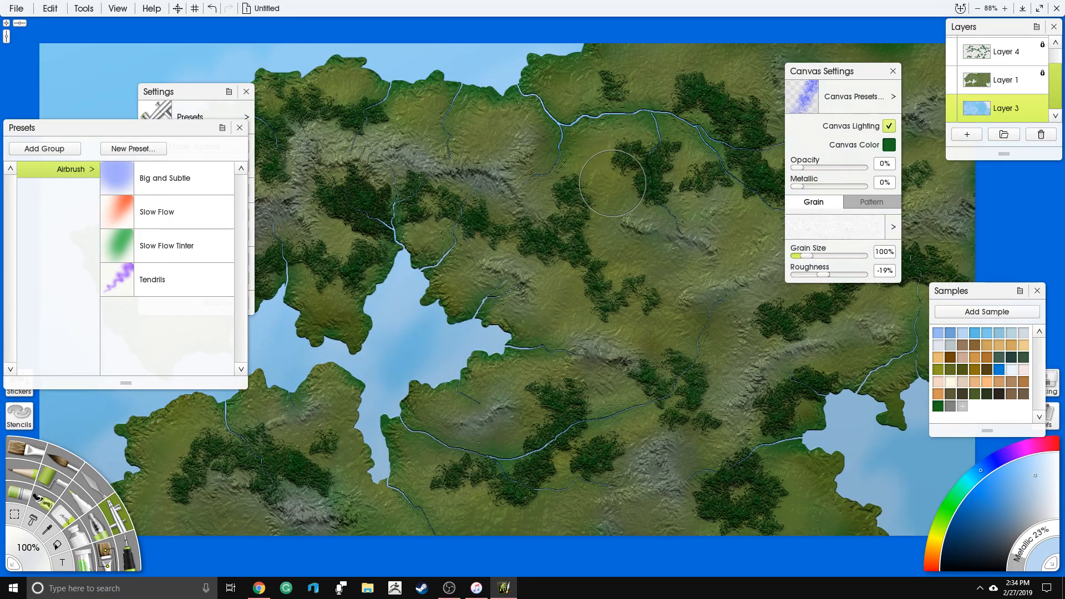
pyautogui.scroll(-4, 613, 183)
pyautogui.scroll(6, 602, 200)
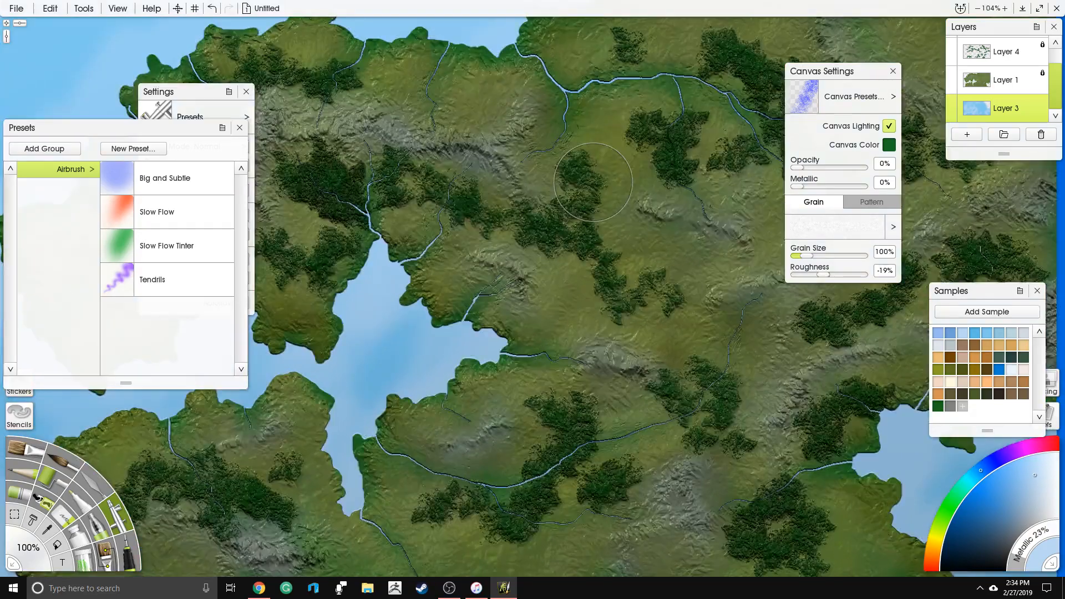
pyautogui.scroll(-3, 593, 182)
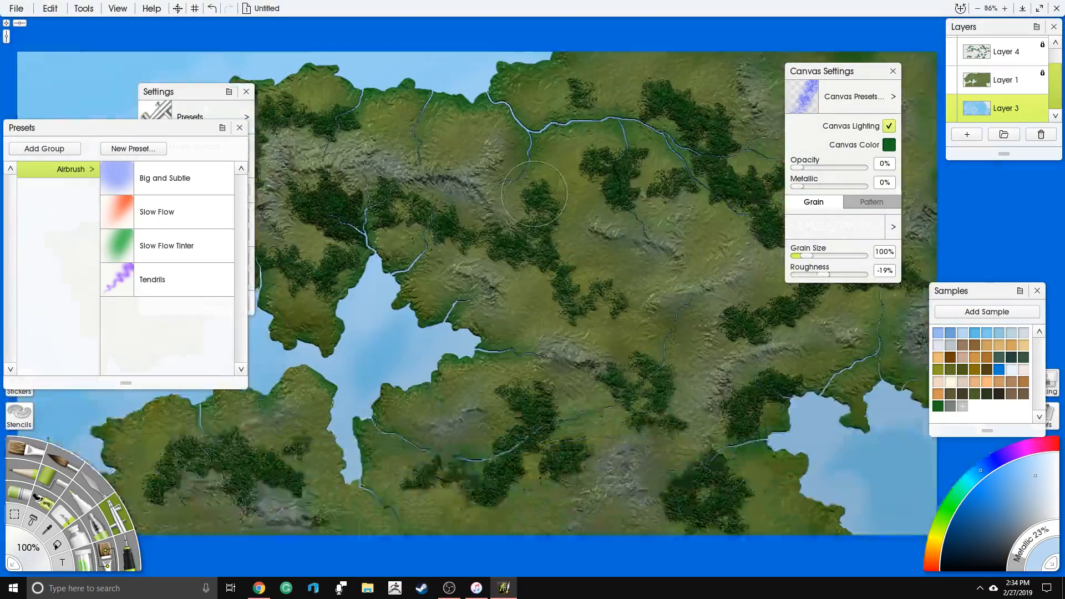
pyautogui.scroll(-2, 534, 194)
pyautogui.scroll(4, 549, 206)
pyautogui.scroll(-3, 571, 217)
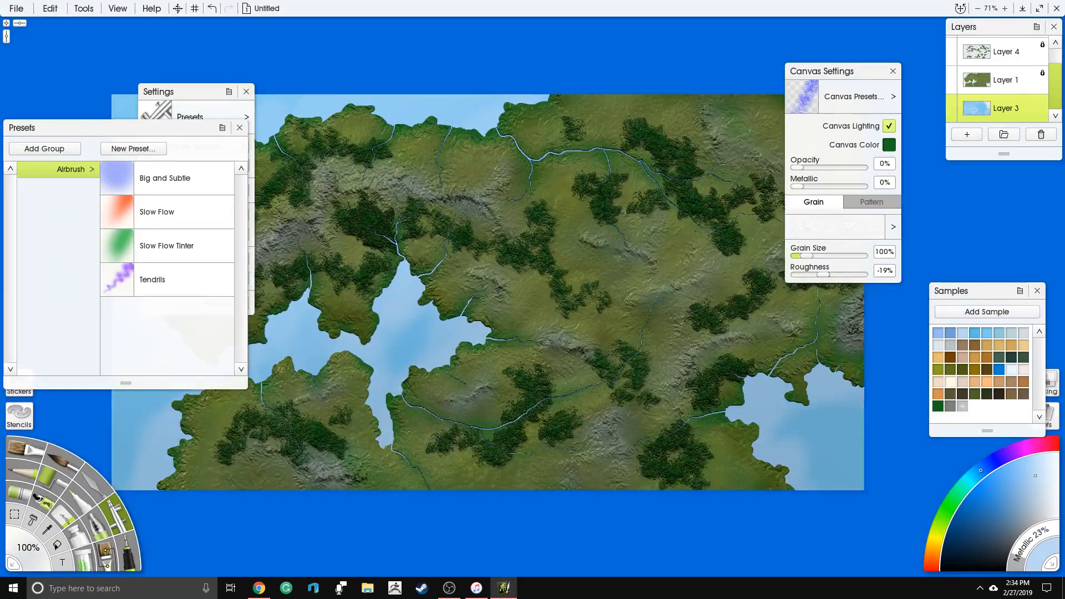
pyautogui.moveTo(572, 216); pyautogui.dragTo(601, 207)
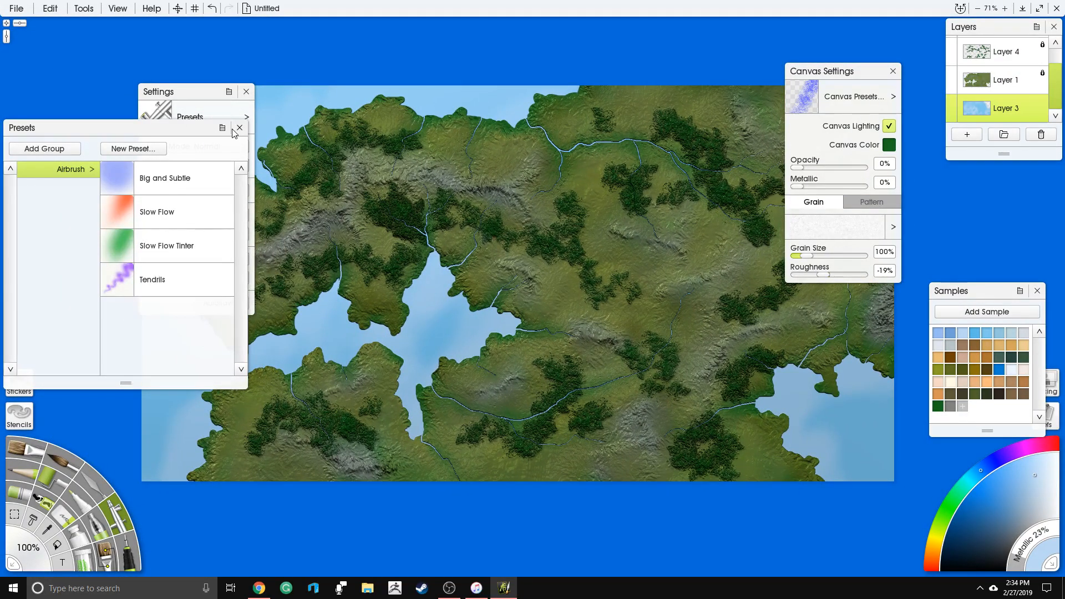
# Clear the workspace by closing the presets, tool settings, canvas settings, samples and layers windows
pyautogui.click(240, 128)
pyautogui.click(246, 91)
pyautogui.click(893, 71)
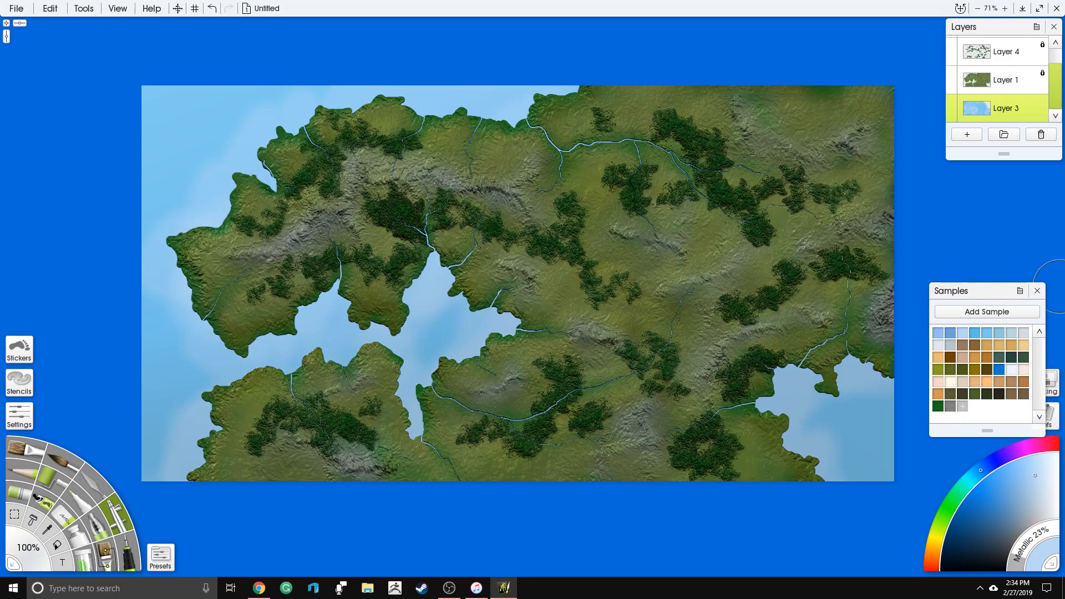
pyautogui.click(1037, 291)
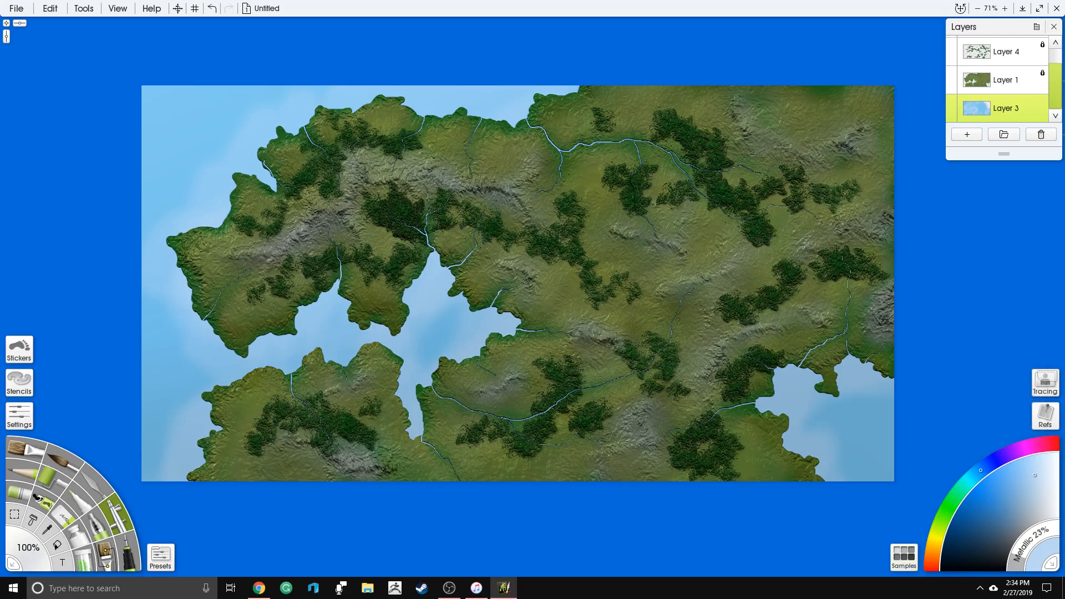
pyautogui.click(1053, 26)
# Launch Wonderdraft and open 90 min map.wonderdraft_map to view it for comparison
pyautogui.click(14, 588)
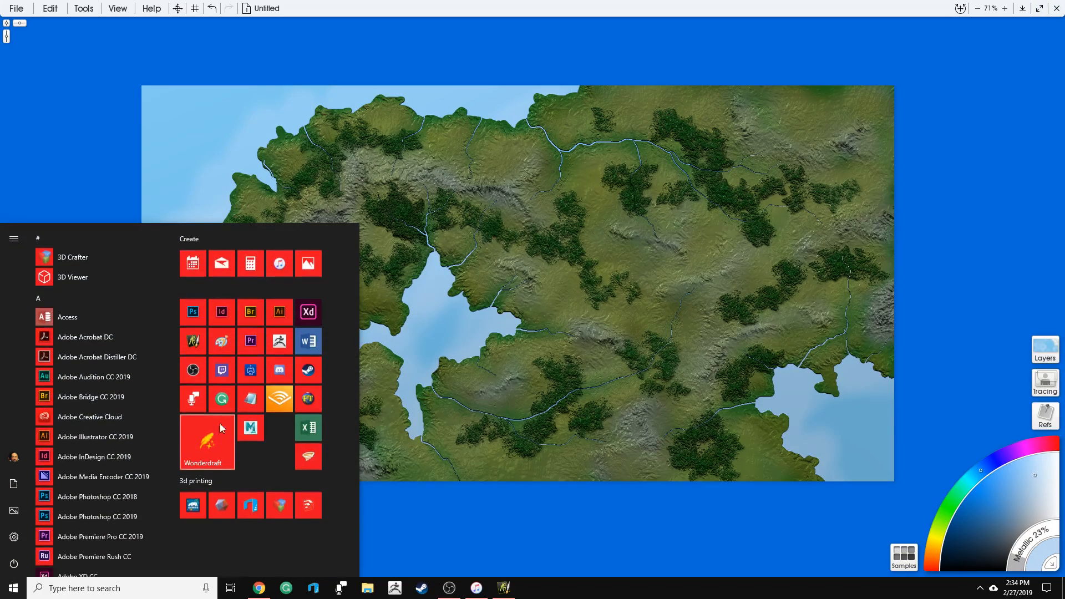
pyautogui.click(208, 443)
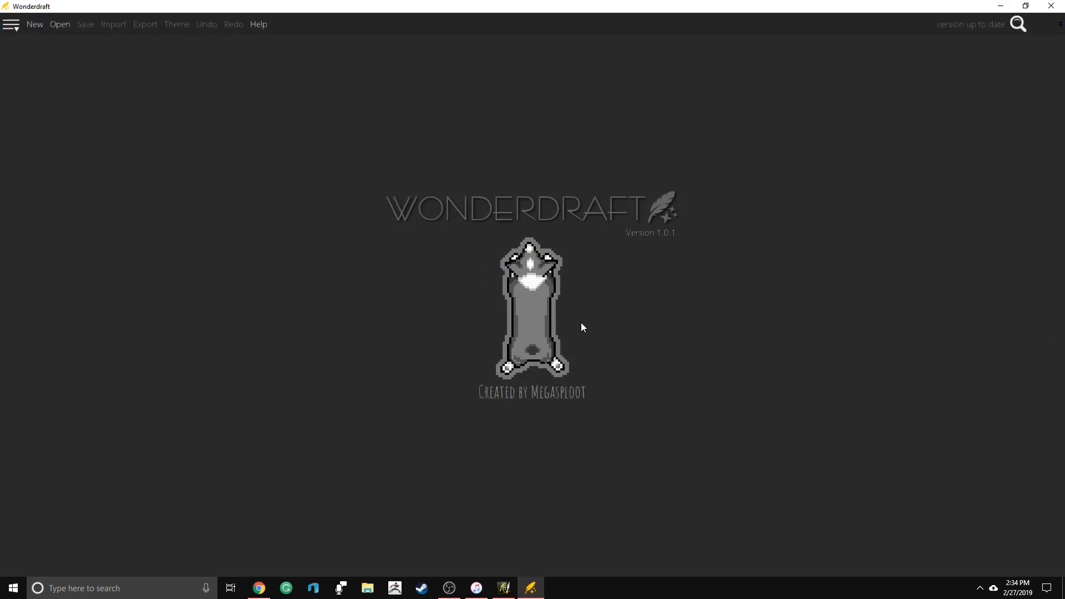
pyautogui.click(58, 25)
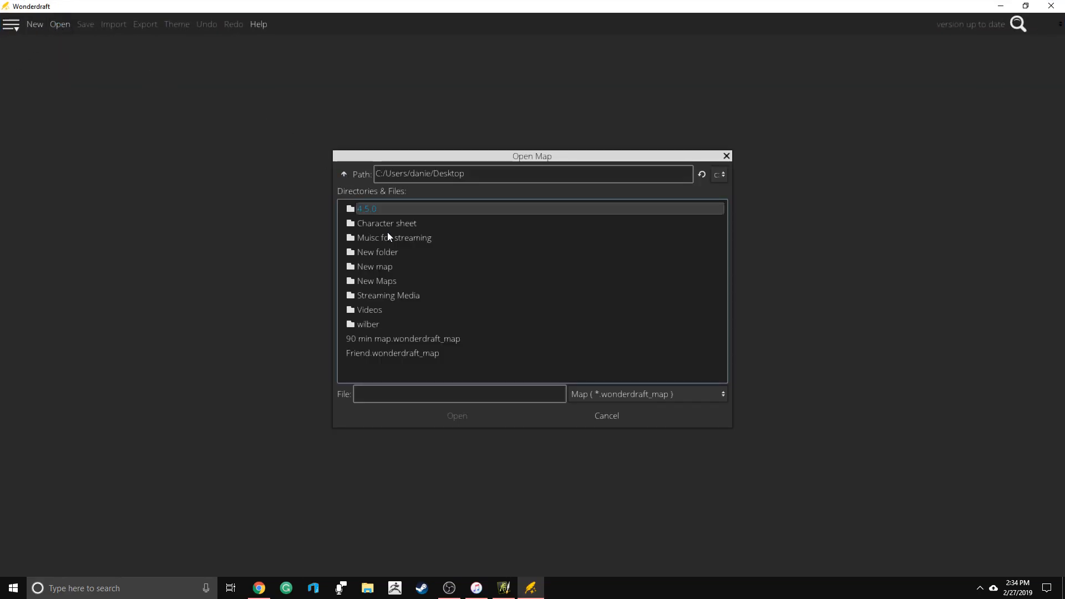
pyautogui.click(394, 339)
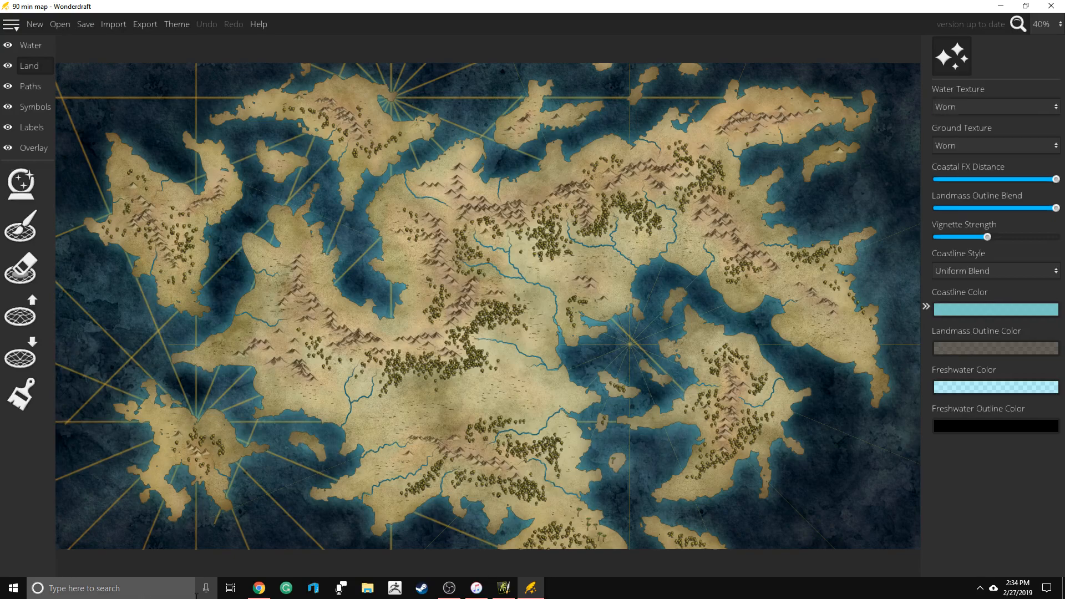
pyautogui.scroll(-1, 487, 306)
# Switch to Chrome to look at the first saved Inkarnate map, and return to the painting in ArtRage with Wonderdraft minimised
pyautogui.hotkey('alt', 'Tab')
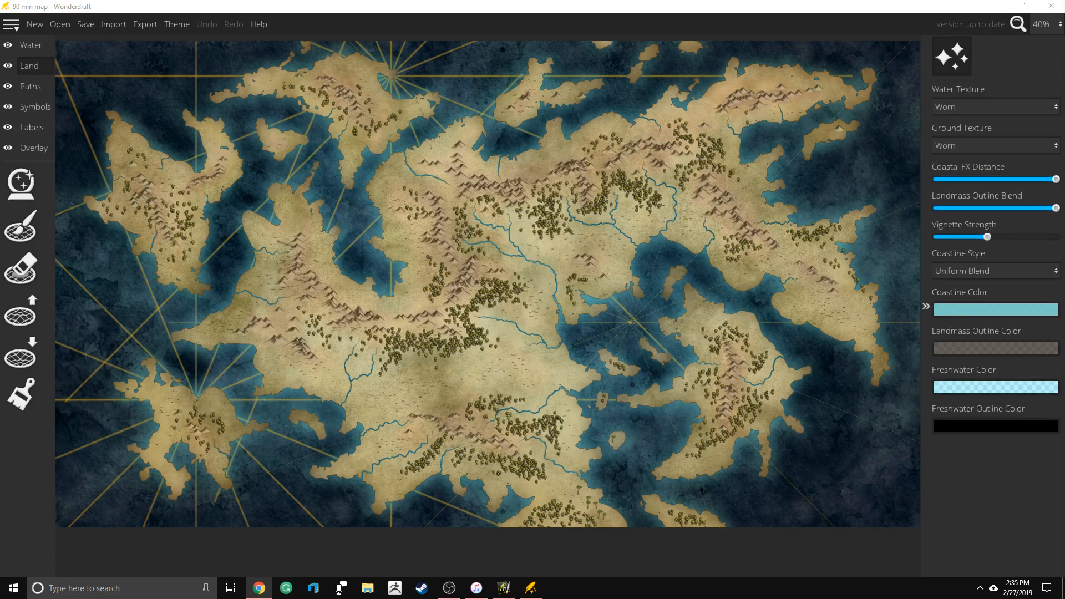
pyautogui.moveTo(1064, 255); pyautogui.dragTo(646, 1)
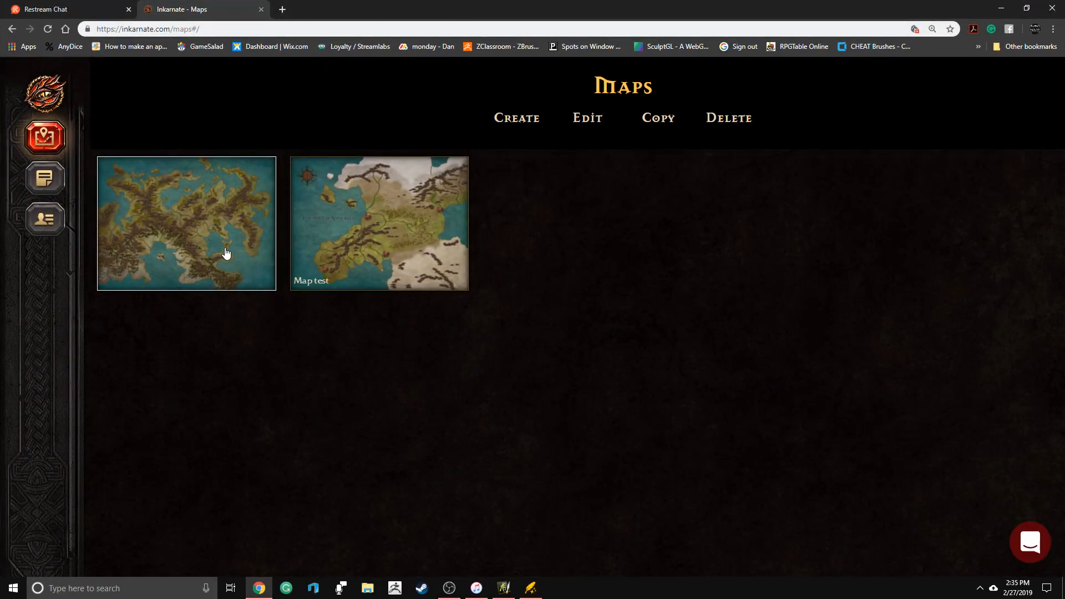
pyautogui.rightClick(203, 234)
pyautogui.click(191, 210)
pyautogui.moveTo(520, 17); pyautogui.dragTo(1064, 222)
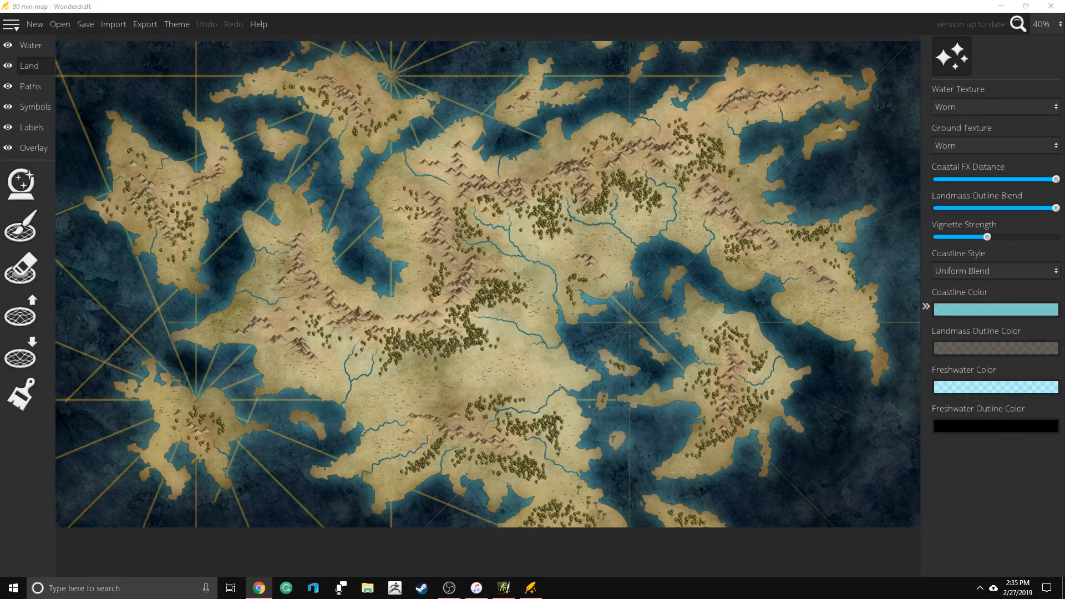
pyautogui.click(1000, 6)
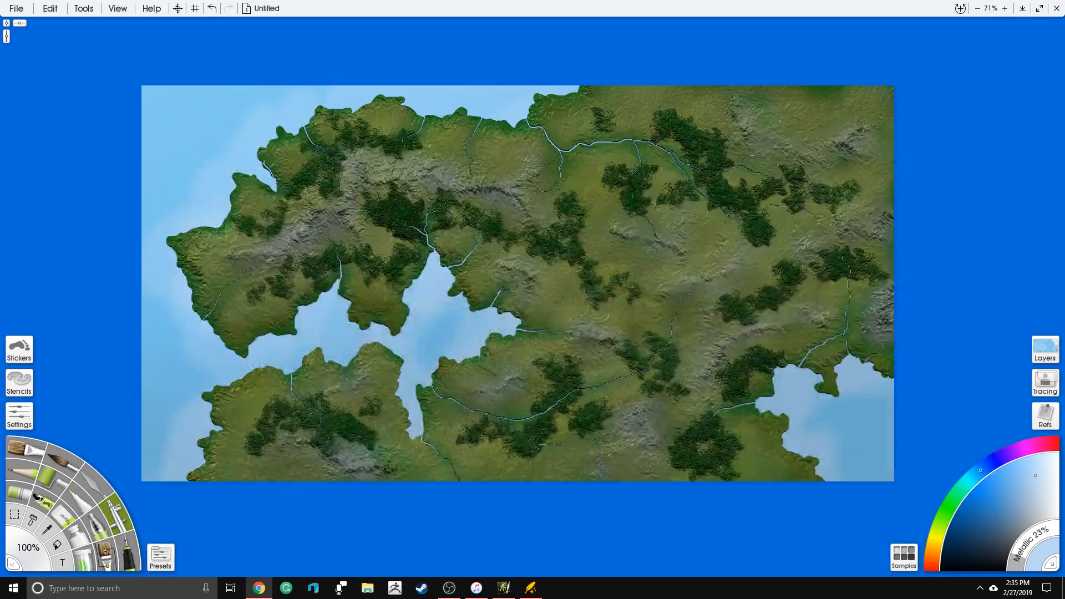